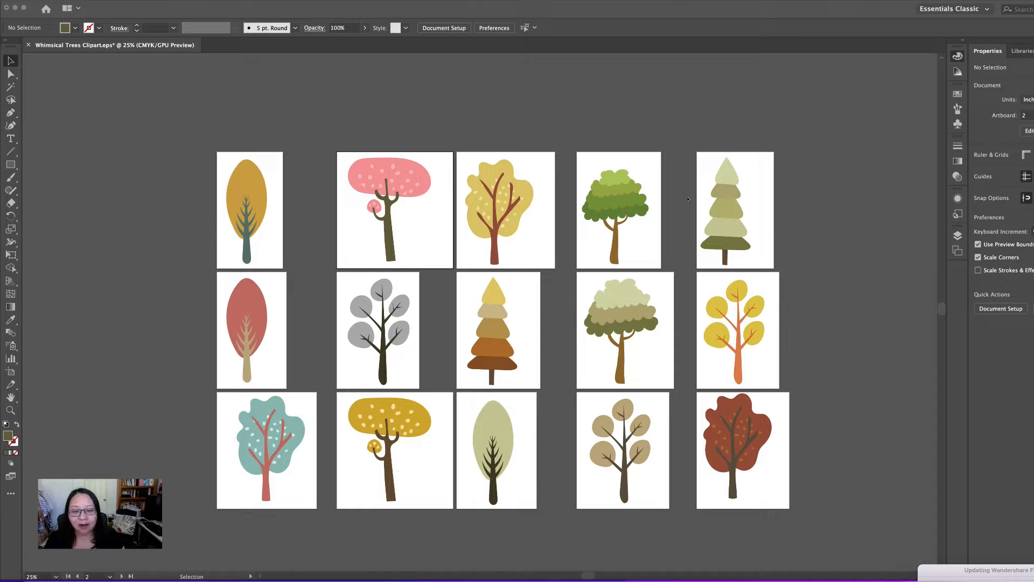
- Look through the clipart images 1.png to 9.png in the PNG resources folder in Finder, and return to the tree clipart document
{"action": "scroll", "coordinate": [688, 199], "scroll_direction": "up", "scroll_amount": 1}
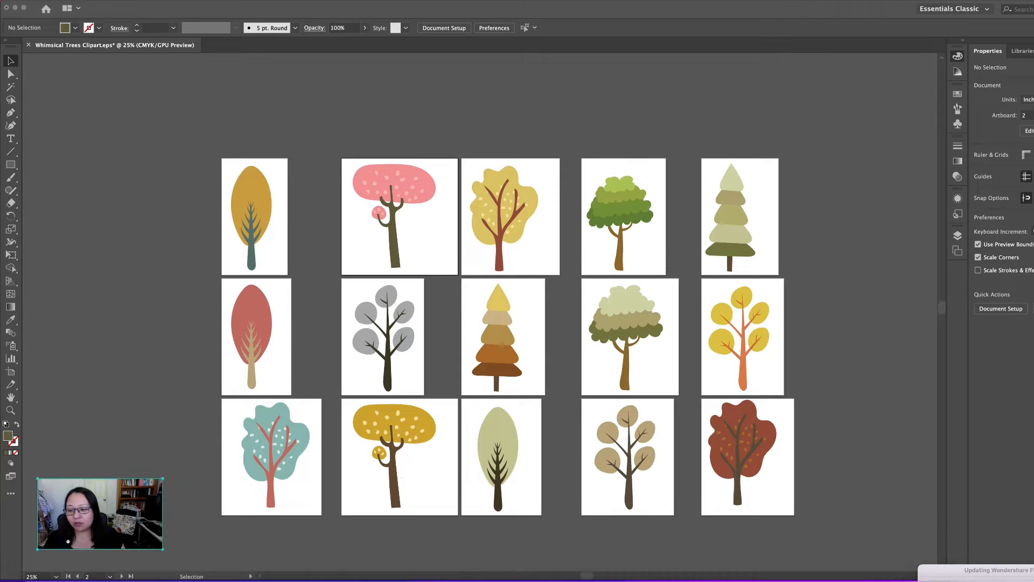
{"action": "left_click", "coordinate": [32, 579]}
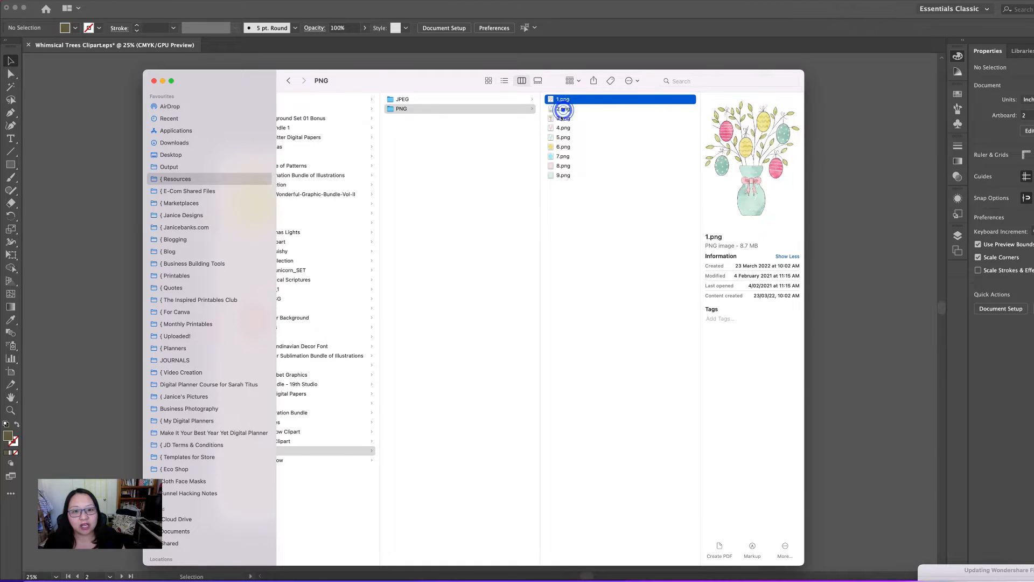
{"action": "left_click", "coordinate": [562, 109]}
{"action": "left_click", "coordinate": [562, 119]}
{"action": "left_click", "coordinate": [563, 128]}
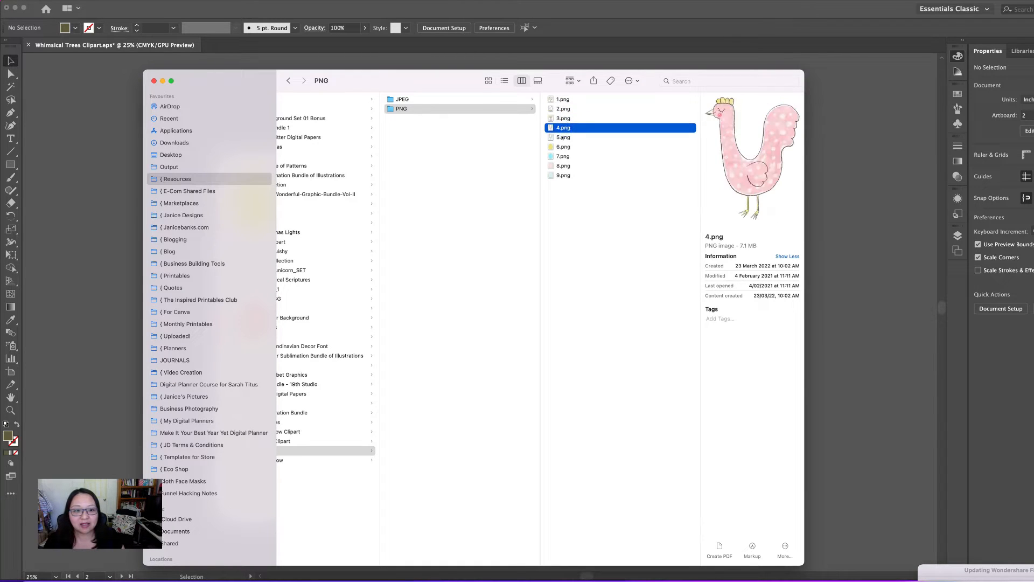
{"action": "left_click", "coordinate": [563, 138]}
{"action": "left_click", "coordinate": [562, 146]}
{"action": "left_click", "coordinate": [563, 156]}
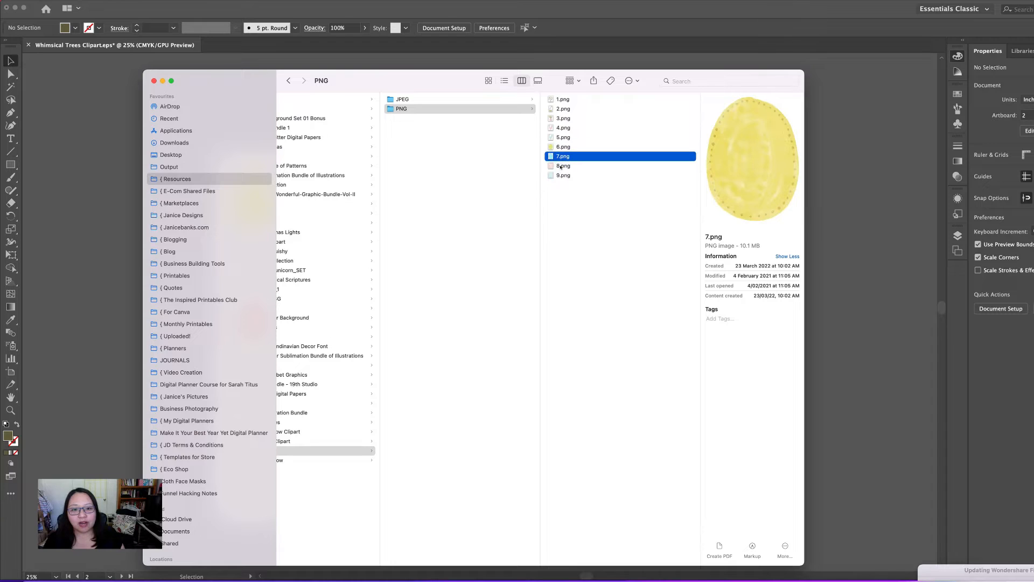
{"action": "left_click", "coordinate": [562, 165]}
{"action": "left_click", "coordinate": [562, 176]}
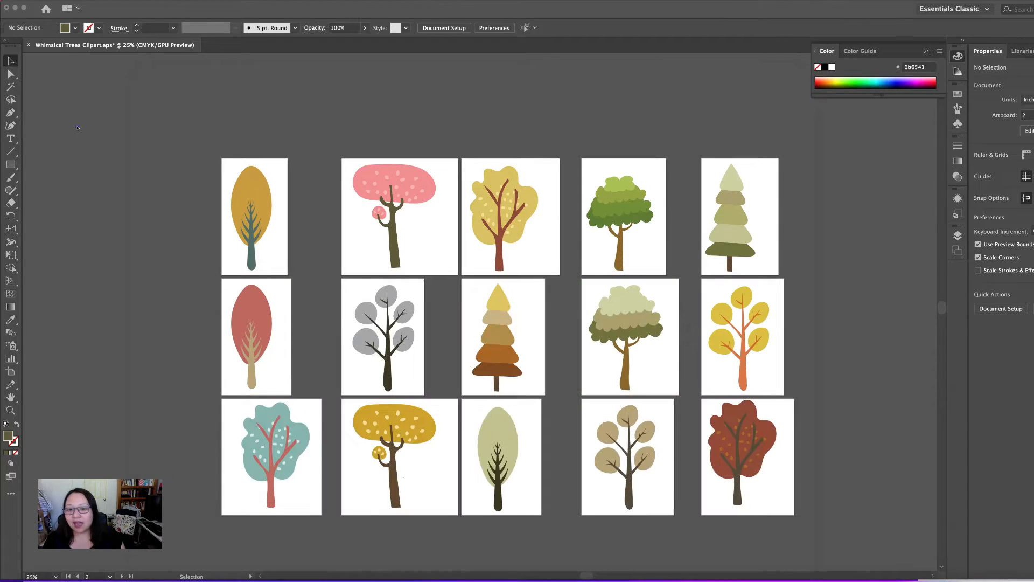
{"action": "left_click", "coordinate": [76, 128]}
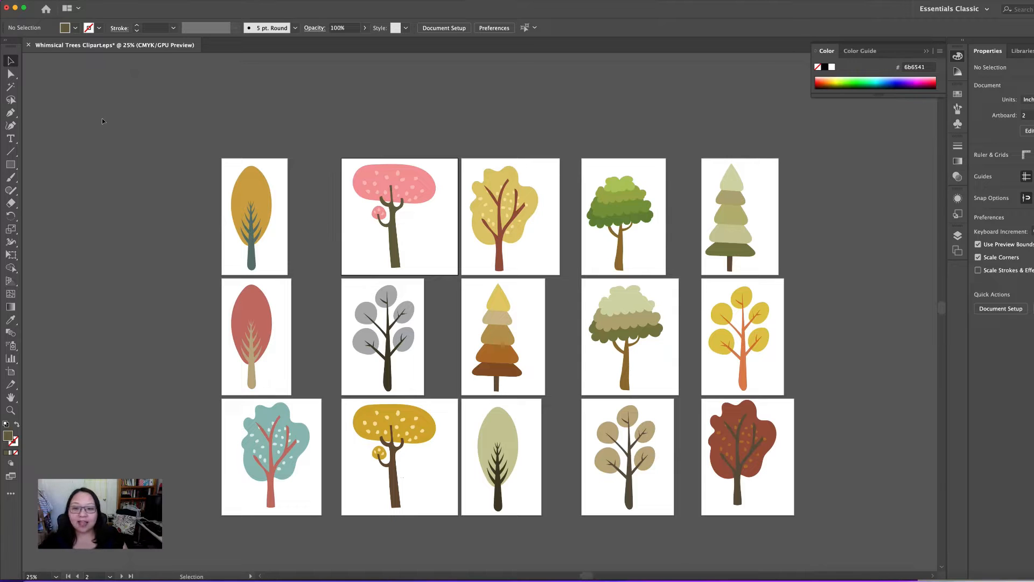
- Switch to InDesign and create a Letter-size portrait print document measured in inches with 0.5 in margins
{"action": "left_click", "coordinate": [589, 562]}
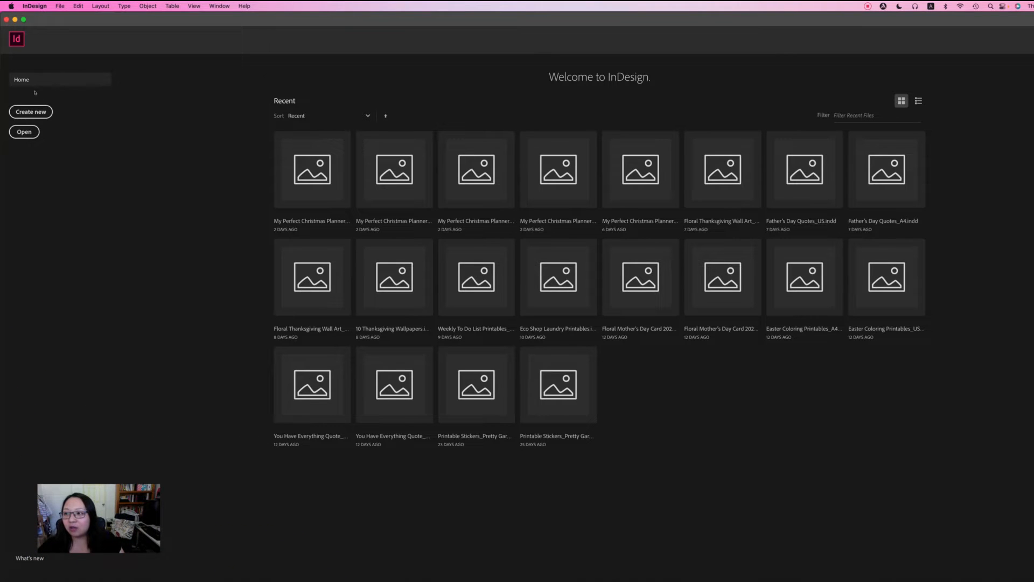
{"action": "left_click", "coordinate": [31, 112]}
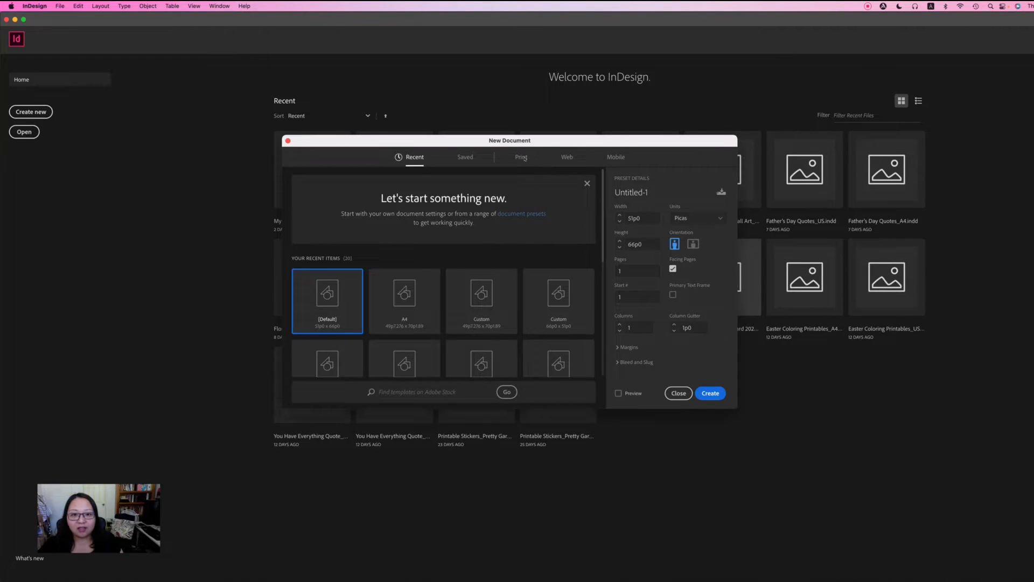
{"action": "left_click", "coordinate": [521, 157]}
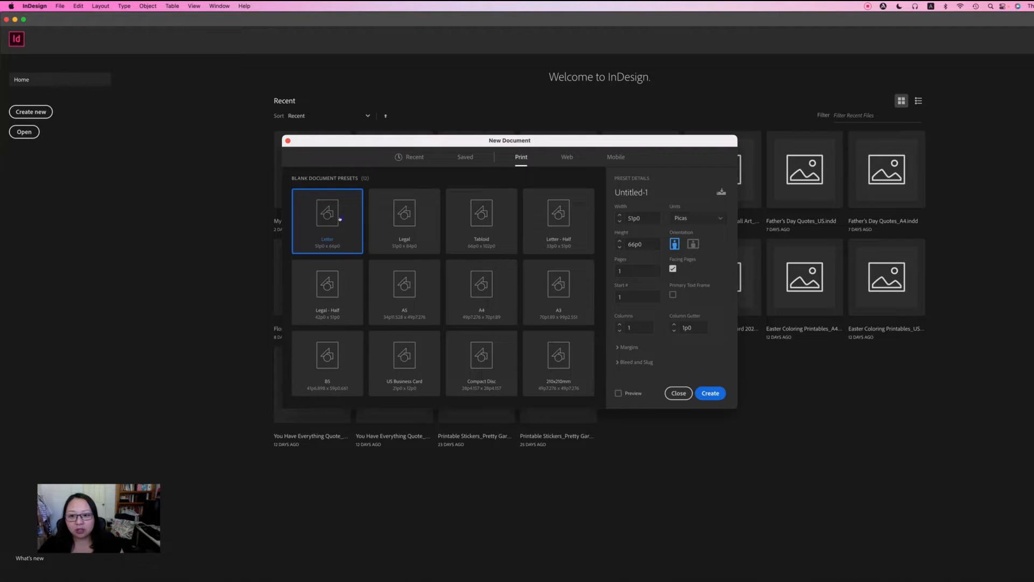
{"action": "left_click", "coordinate": [702, 216]}
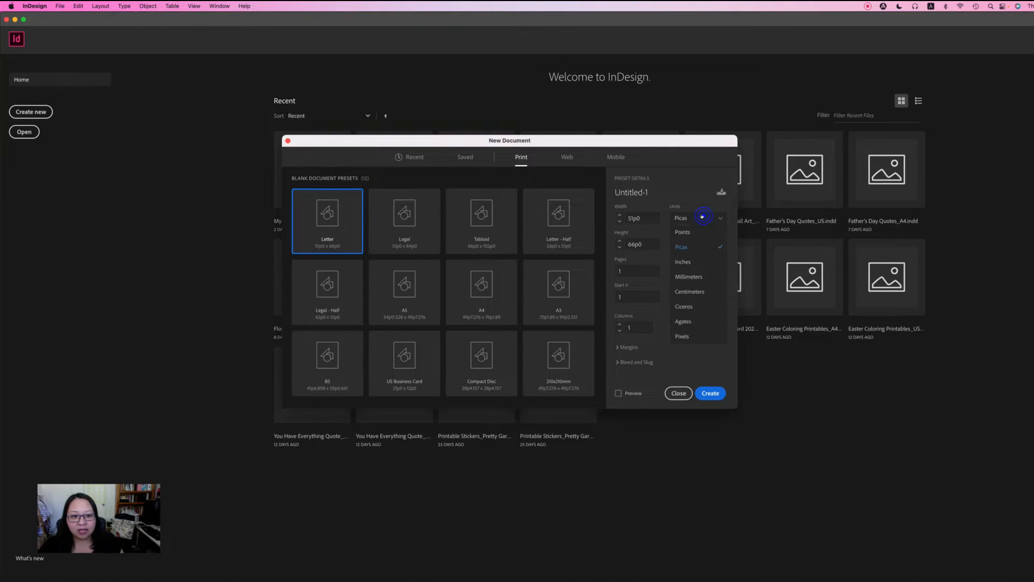
{"action": "left_click", "coordinate": [695, 262]}
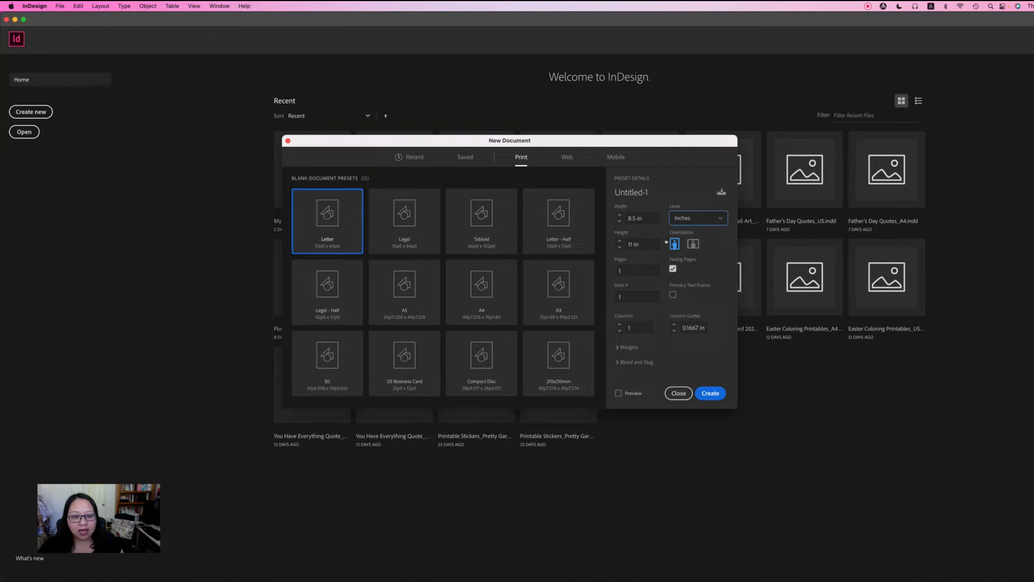
{"action": "left_click", "coordinate": [614, 348]}
{"action": "scroll", "coordinate": [625, 345], "scroll_direction": "down", "scroll_amount": 1}
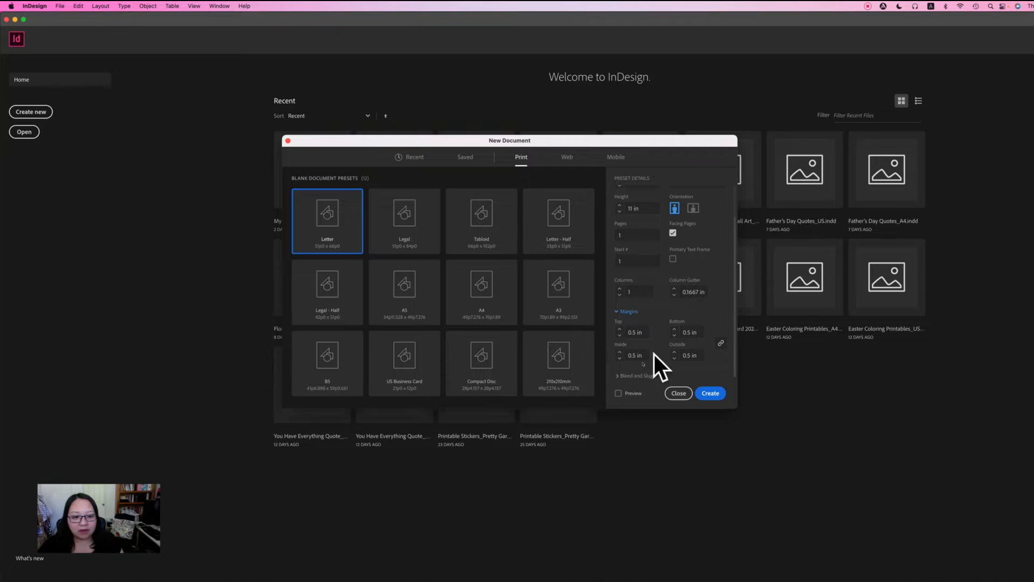
{"action": "left_click", "coordinate": [710, 394]}
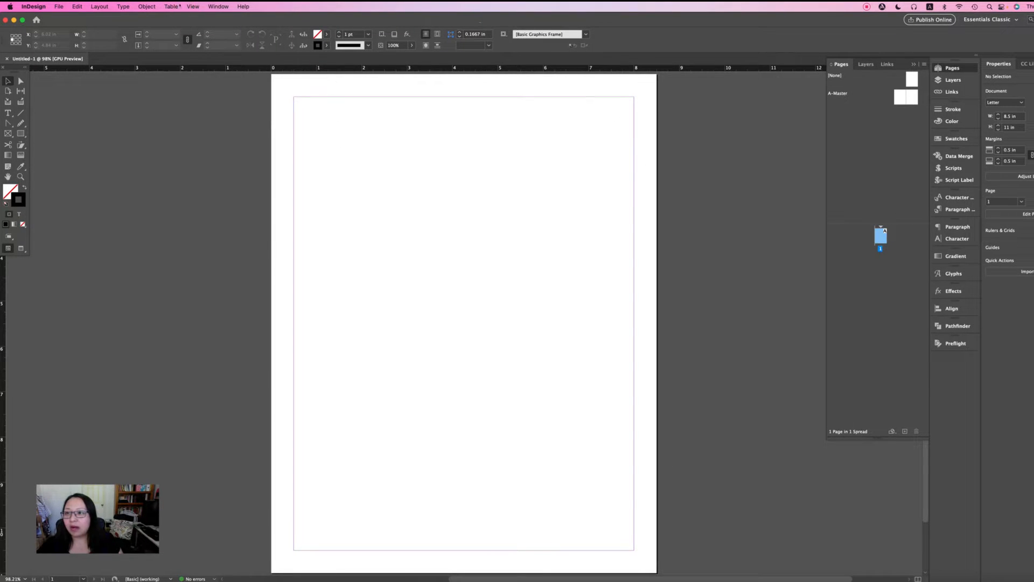
- Turn on Overprint Preview for the new document
{"action": "left_click", "coordinate": [192, 6]}
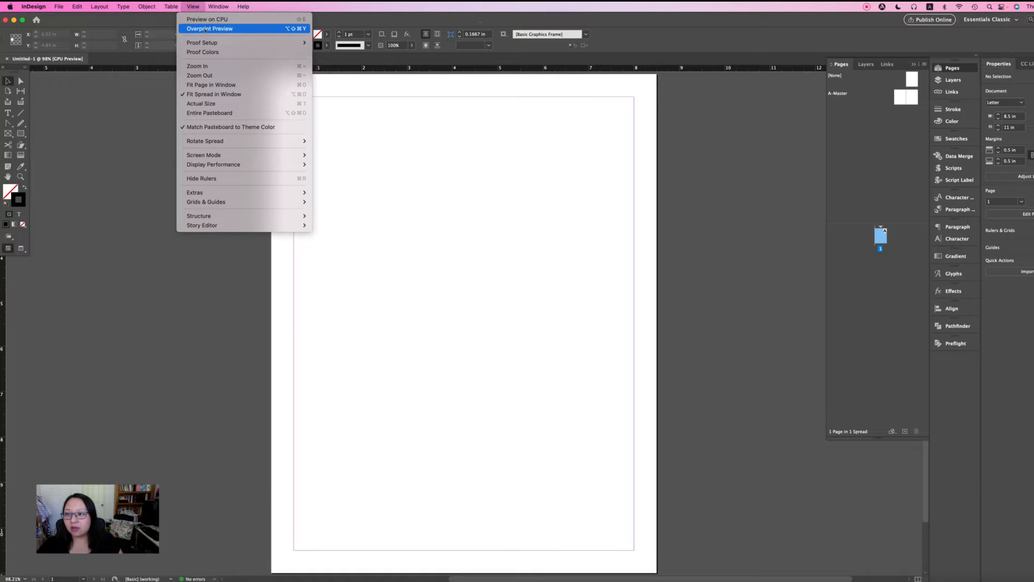
{"action": "left_click", "coordinate": [205, 29]}
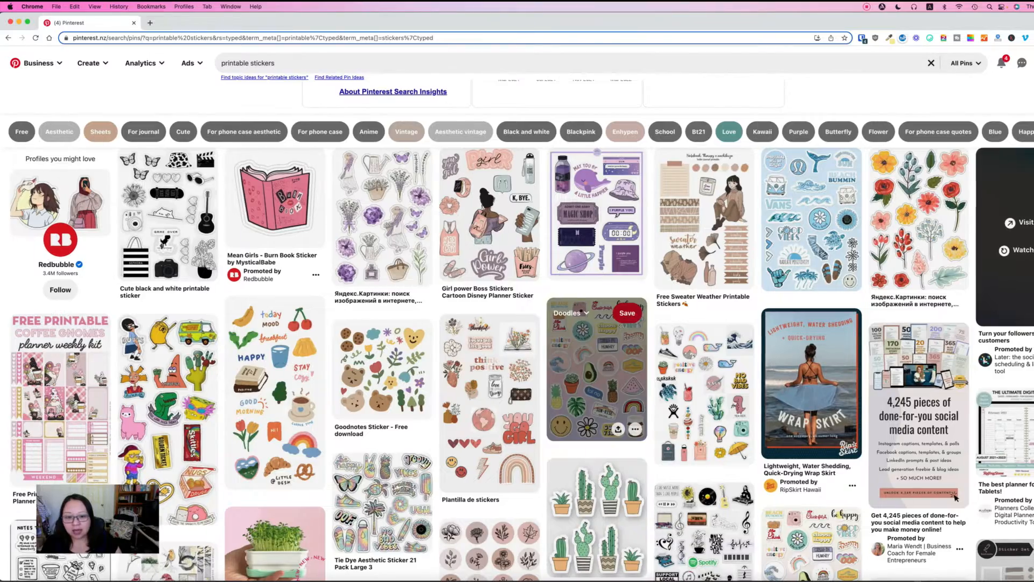
- Browse Pinterest's printable stickers results in Chrome, examining the coffee gnomes weekly kit and the lemon and lavender planner sheet for layout ideas
{"action": "scroll", "coordinate": [714, 402], "scroll_direction": "down", "scroll_amount": 2}
{"action": "scroll", "coordinate": [714, 403], "scroll_direction": "down", "scroll_amount": 4}
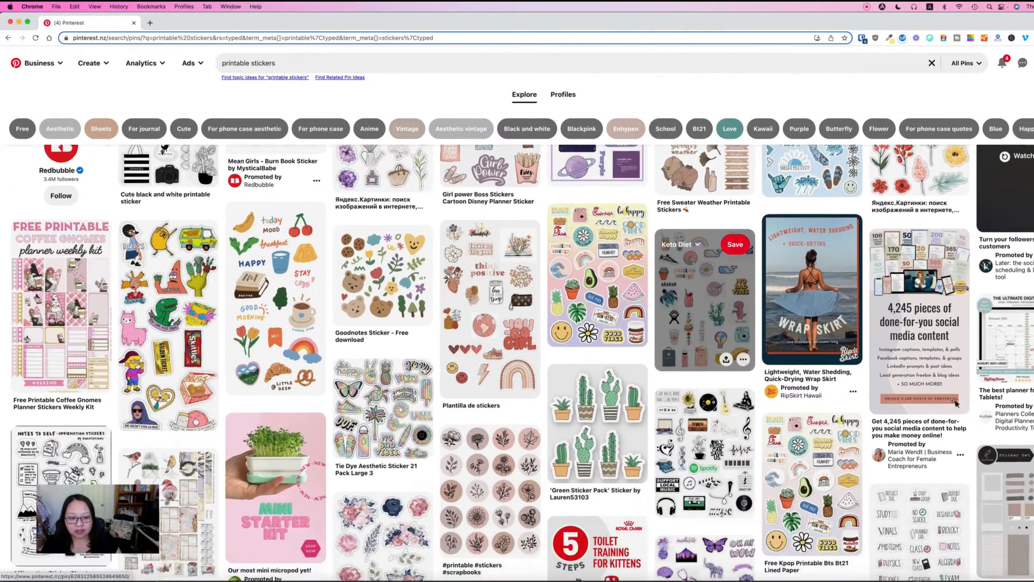
{"action": "scroll", "coordinate": [714, 402], "scroll_direction": "down", "scroll_amount": 1}
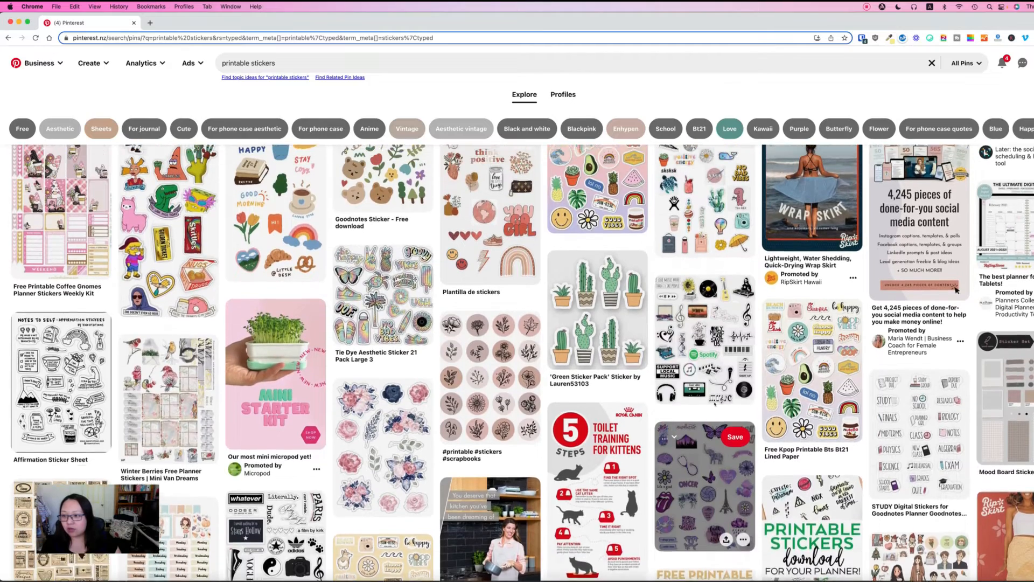
{"action": "scroll", "coordinate": [522, 363], "scroll_direction": "up", "scroll_amount": 3}
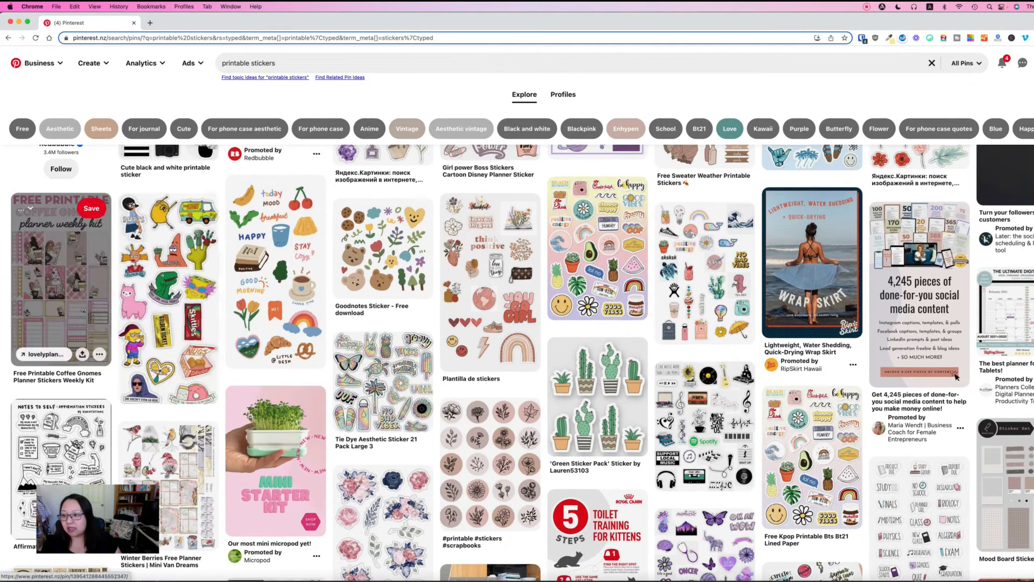
{"action": "left_click", "coordinate": [83, 309]}
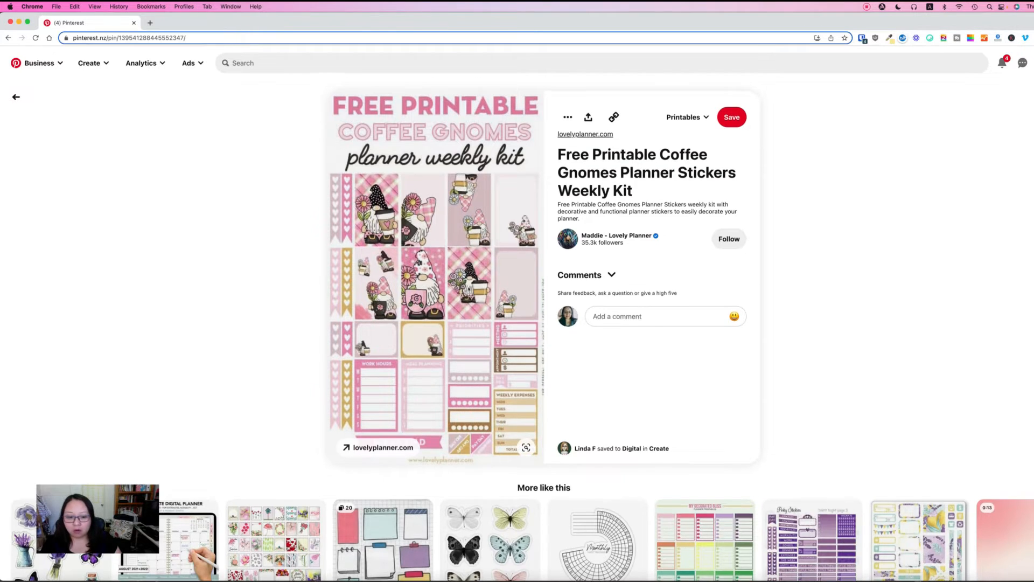
{"action": "scroll", "coordinate": [469, 289], "scroll_direction": "down", "scroll_amount": 4}
{"action": "scroll", "coordinate": [468, 290], "scroll_direction": "down", "scroll_amount": 1}
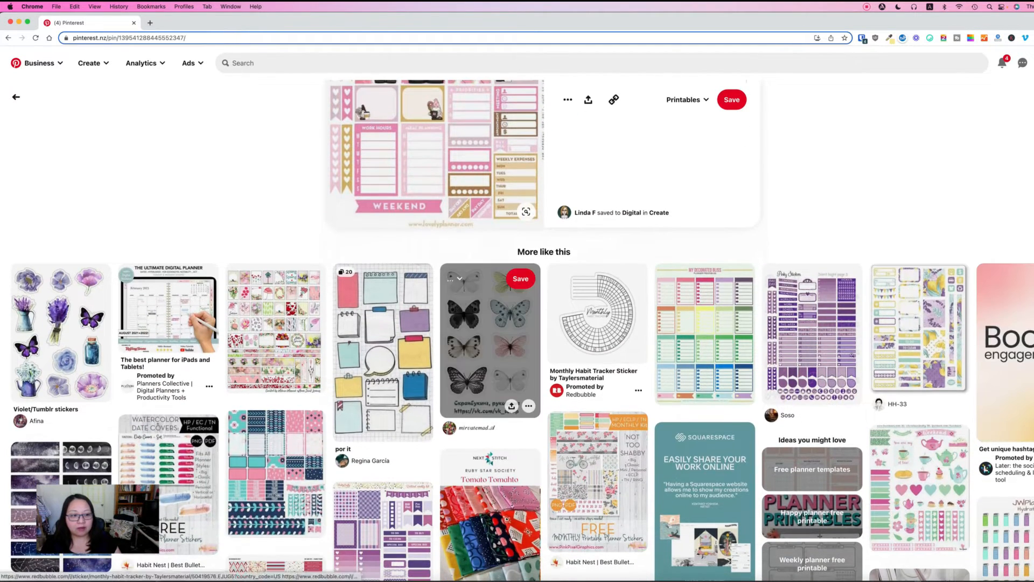
{"action": "left_click", "coordinate": [938, 333]}
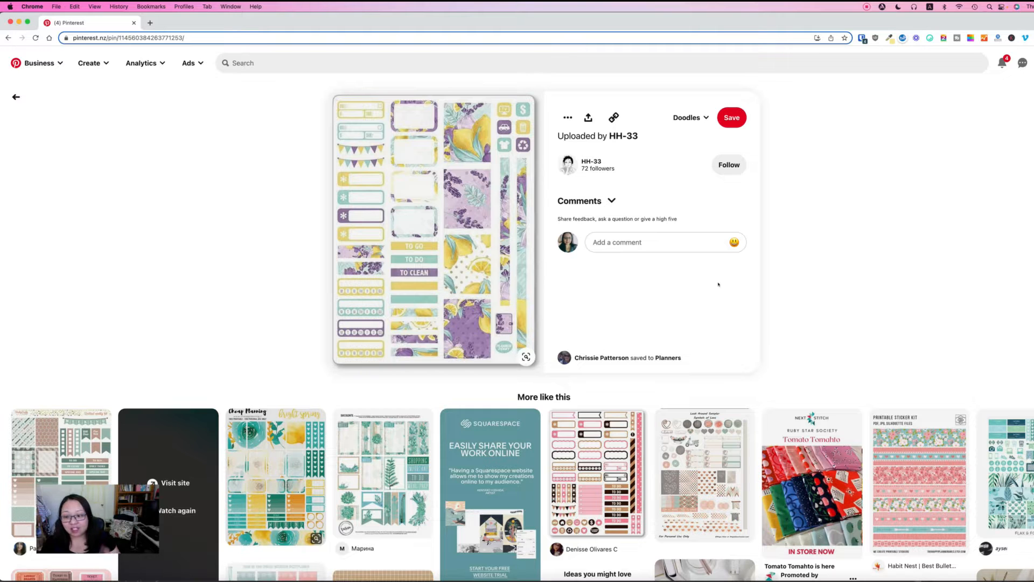
{"action": "scroll", "coordinate": [718, 284], "scroll_direction": "down", "scroll_amount": 3}
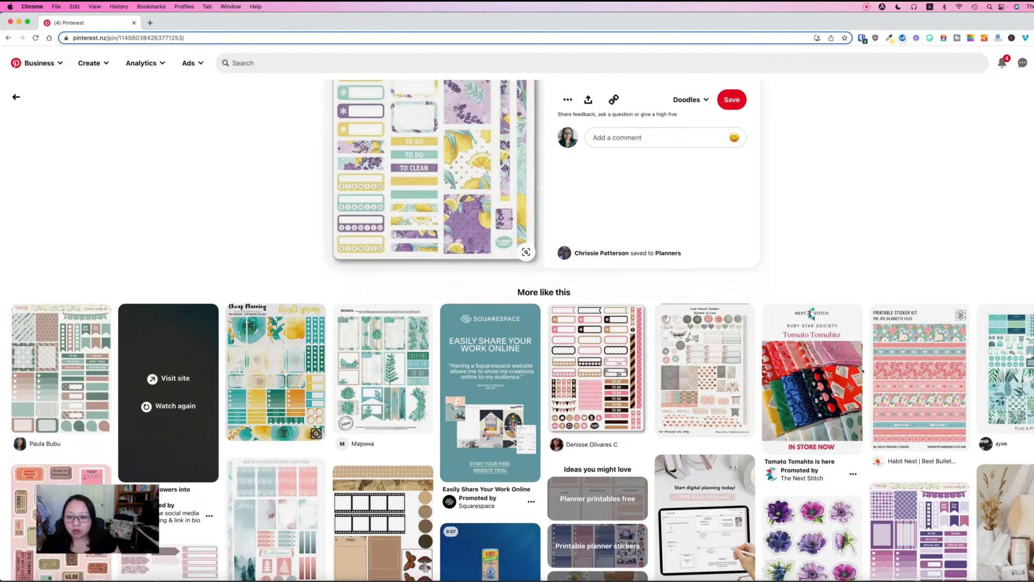
{"action": "scroll", "coordinate": [862, 370], "scroll_direction": "up", "scroll_amount": 3}
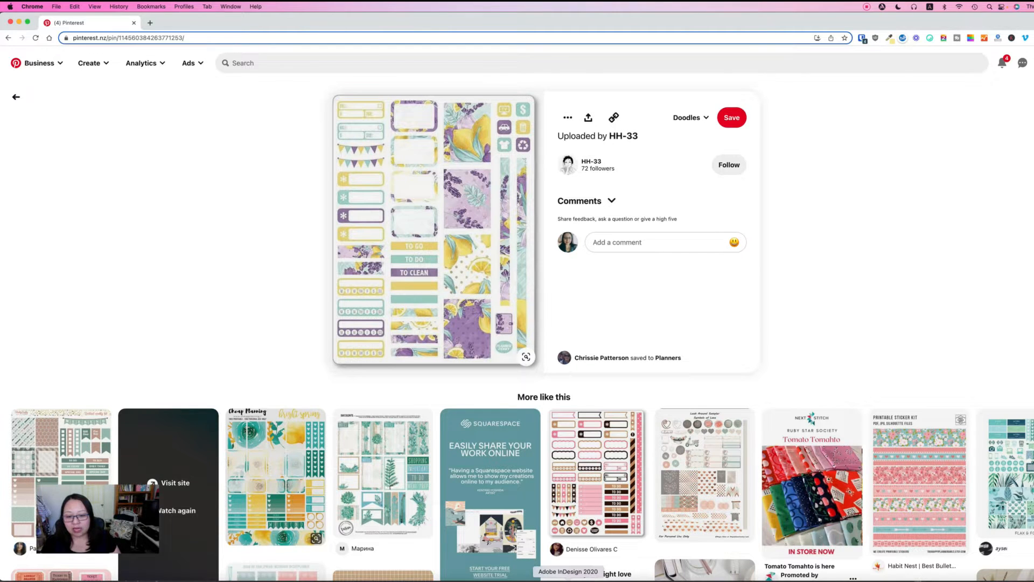
- Switch to InDesign and draw a square about 2.08 in wide at the upper-left corner of the page margins
{"action": "left_click", "coordinate": [569, 580]}
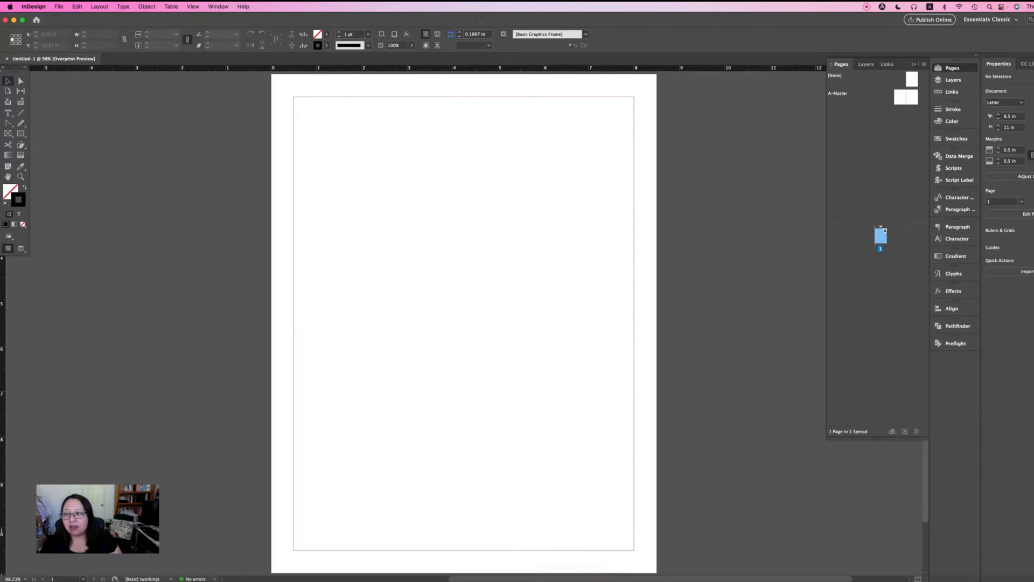
{"action": "left_click", "coordinate": [21, 134]}
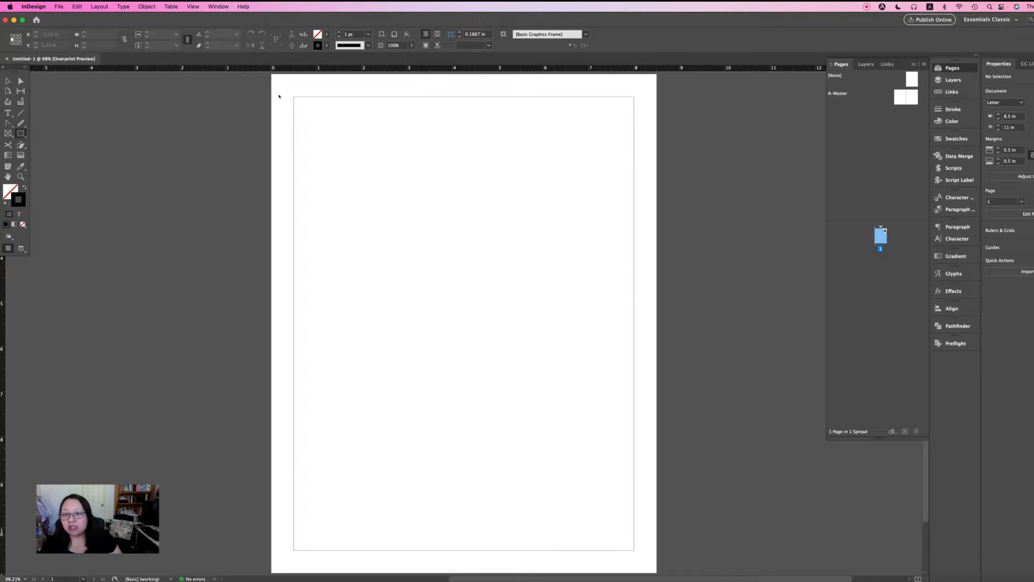
{"action": "left_click", "coordinate": [292, 95]}
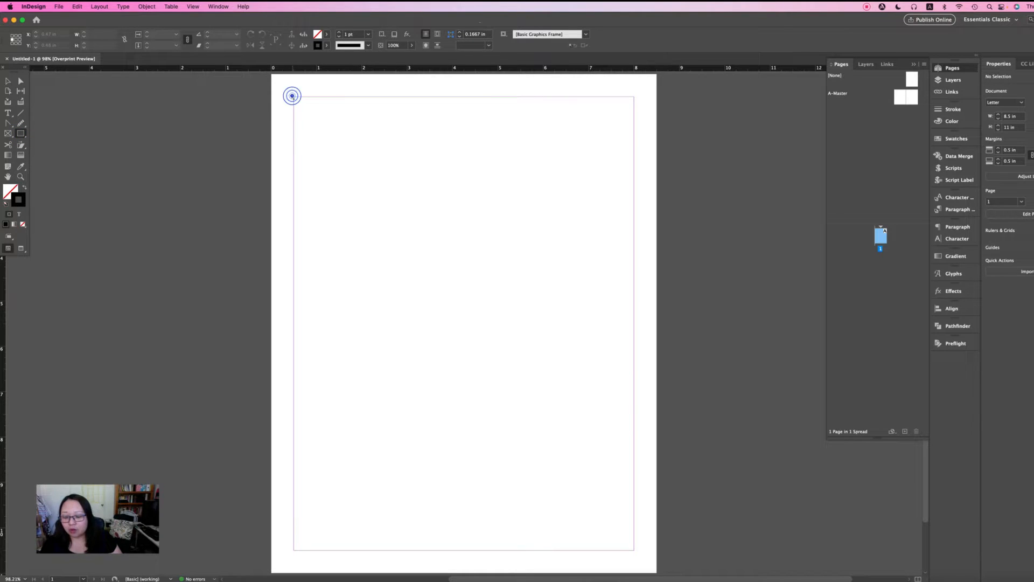
{"action": "left_click_drag", "start_coordinate": [337, 178], "coordinate": [387, 206]}
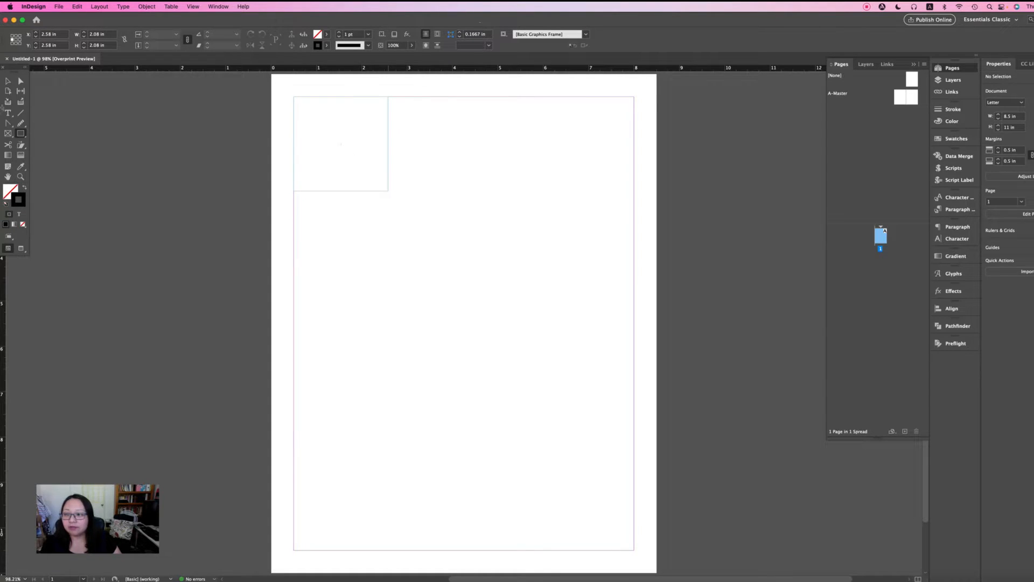
- Copy the square to its right and split the copy into two stacked rectangles with a small gap between them
{"action": "left_click", "coordinate": [7, 81]}
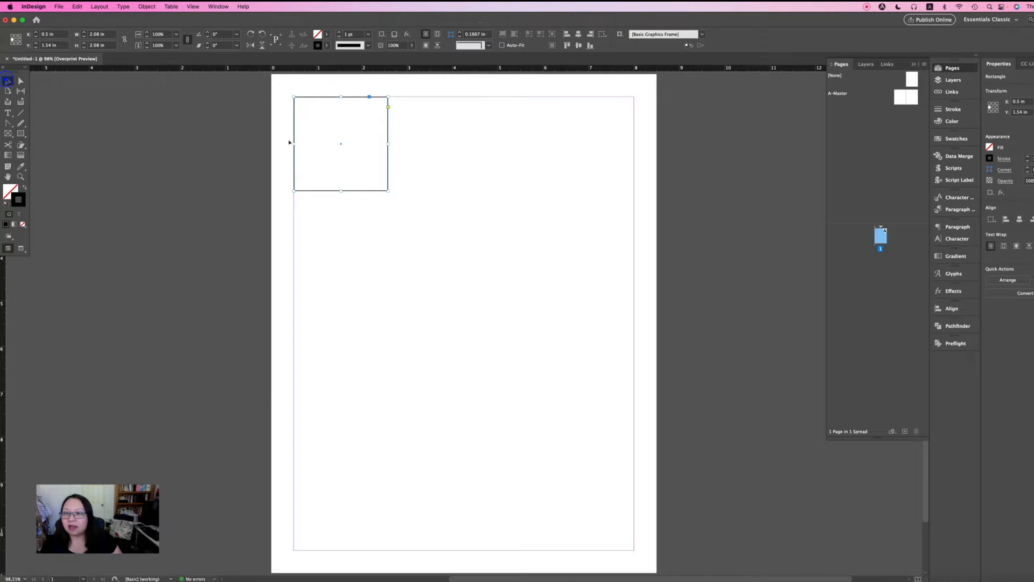
{"action": "mouse_move", "coordinate": [294, 124]}
{"action": "left_mouse_down"}
{"action": "mouse_move", "coordinate": [414, 130]}
{"action": "mouse_move", "coordinate": [397, 130]}
{"action": "mouse_move", "coordinate": [453, 187]}
{"action": "mouse_move", "coordinate": [443, 189]}
{"action": "mouse_move", "coordinate": [443, 124]}
{"action": "mouse_move", "coordinate": [455, 135]}
{"action": "left_mouse_up"}
{"action": "mouse_move", "coordinate": [518, 104]}
{"action": "left_mouse_down"}
{"action": "mouse_move", "coordinate": [471, 180]}
{"action": "mouse_move", "coordinate": [442, 160]}
{"action": "mouse_move", "coordinate": [411, 192]}
{"action": "left_mouse_up"}
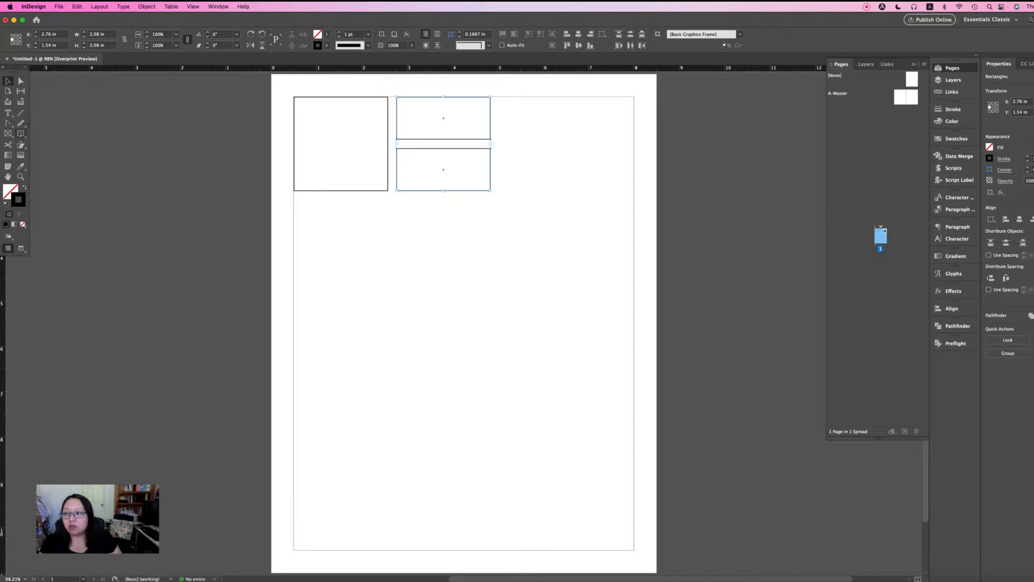
{"action": "left_click", "coordinate": [523, 100]}
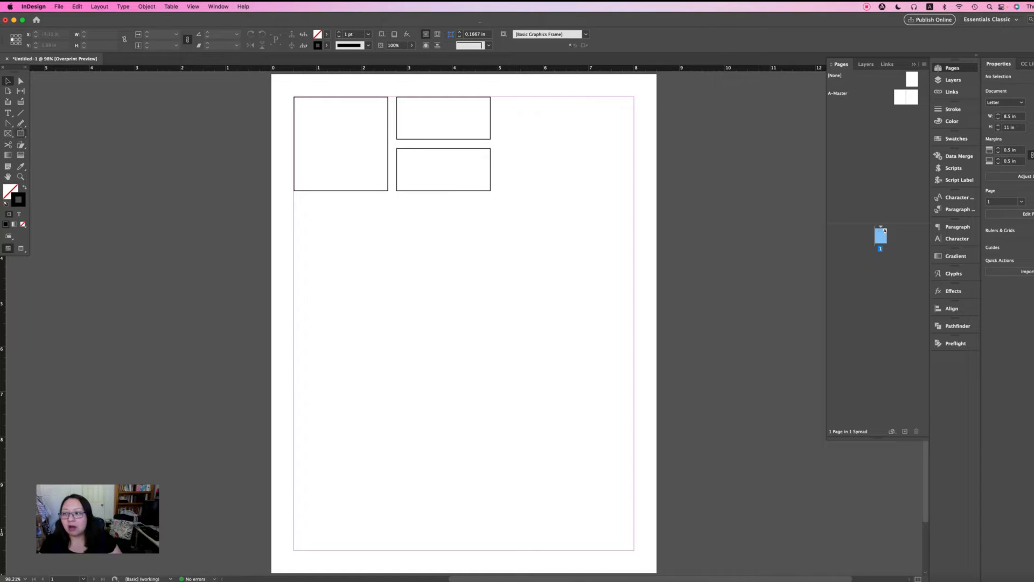
- Duplicate the first square as a third column to the right of the two stacked rectangles
{"action": "left_click", "coordinate": [20, 133]}
{"action": "left_click", "coordinate": [7, 81]}
{"action": "left_click", "coordinate": [373, 126]}
{"action": "left_click", "coordinate": [352, 86]}
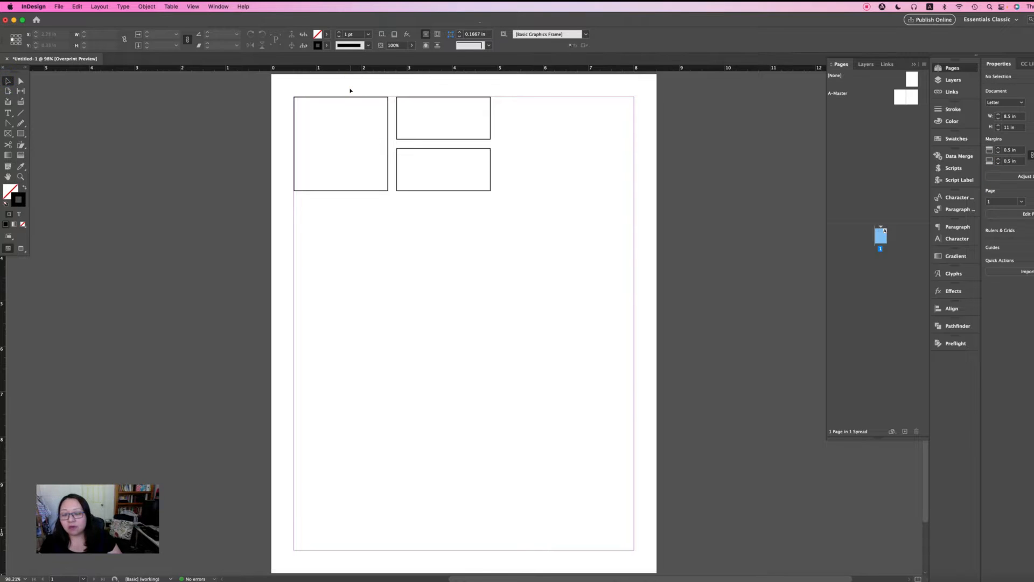
{"action": "left_click", "coordinate": [353, 98]}
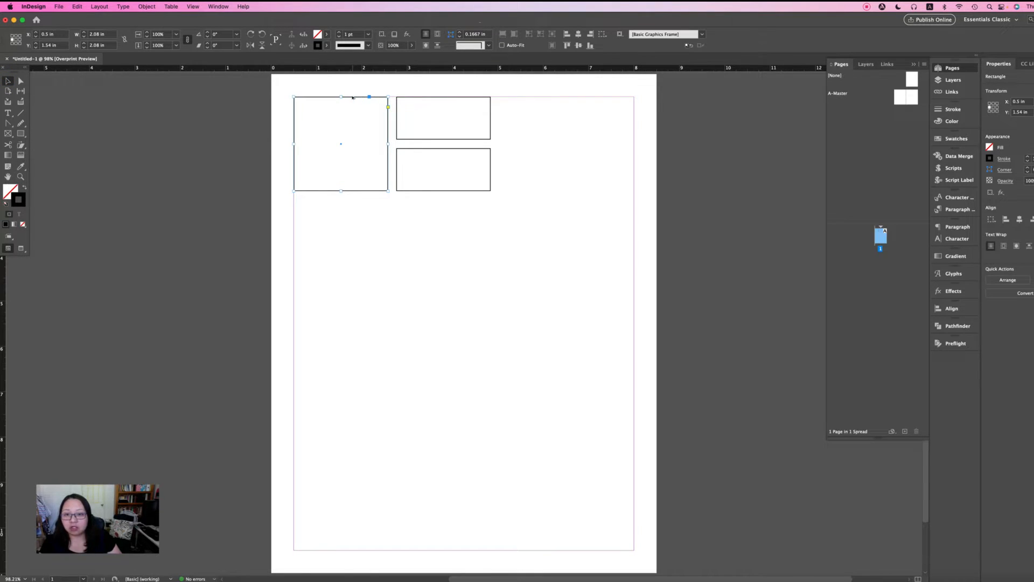
{"action": "left_click_drag", "start_coordinate": [353, 98], "coordinate": [329, 224]}
- Stretch all four boxes horizontally together so the row reaches the page's right margin
{"action": "left_click", "coordinate": [614, 90]}
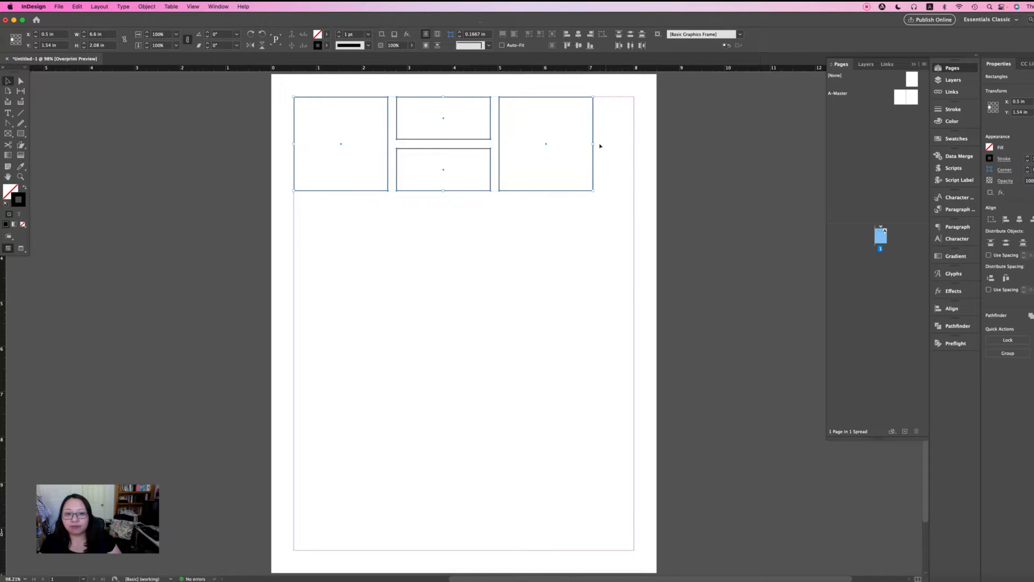
{"action": "left_click_drag", "start_coordinate": [591, 142], "coordinate": [634, 141]}
{"action": "left_click", "coordinate": [749, 145]}
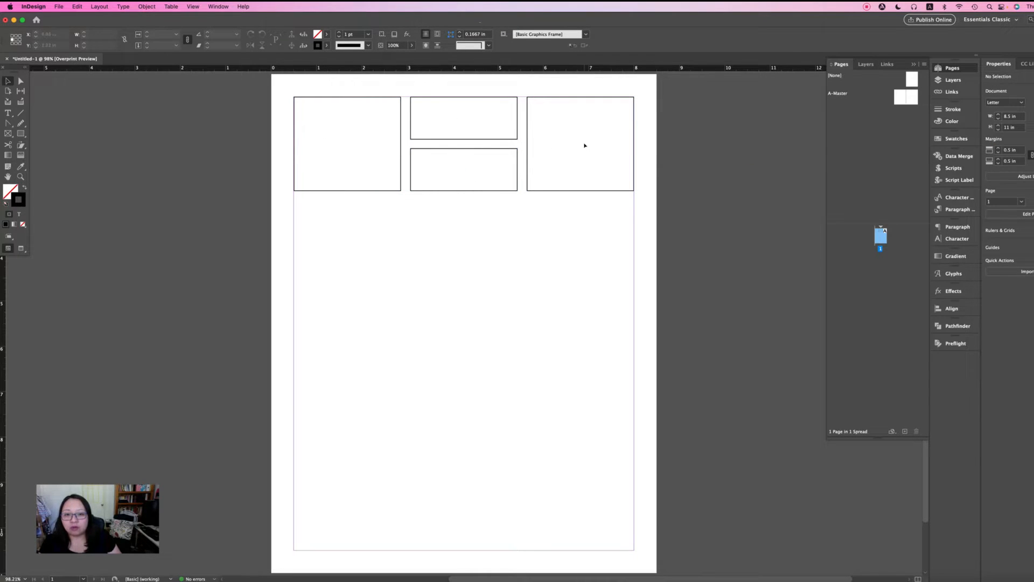
{"action": "left_click", "coordinate": [720, 178]}
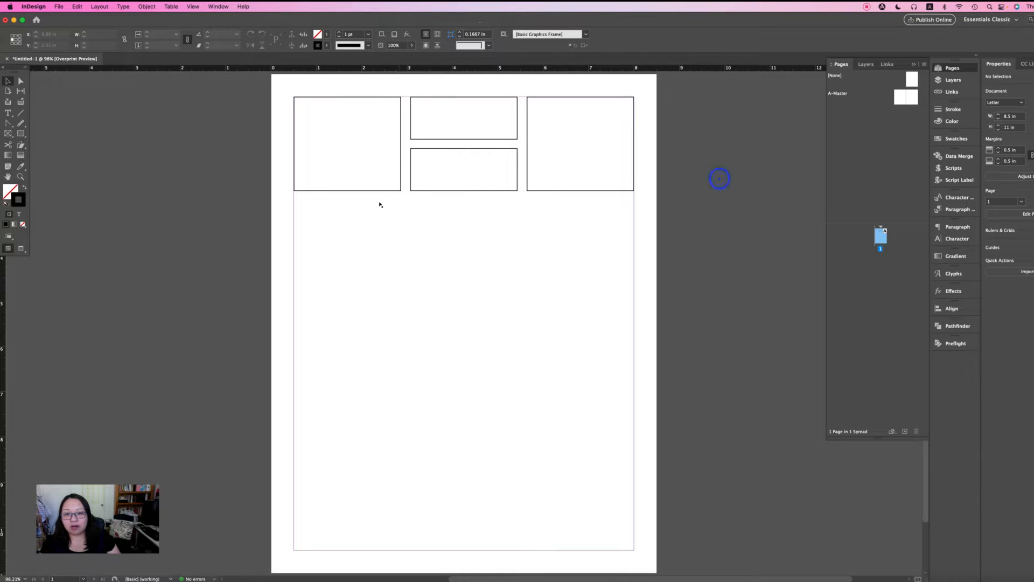
- Copy the two stacked rectangles from the middle column to the left column, just below the first large box
{"action": "left_click", "coordinate": [374, 218]}
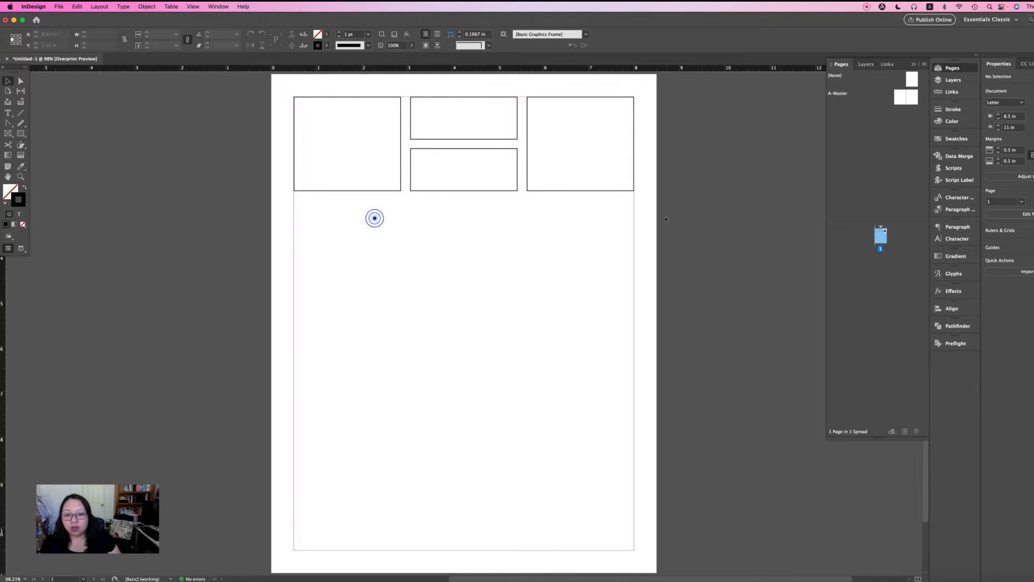
{"action": "left_click", "coordinate": [688, 125]}
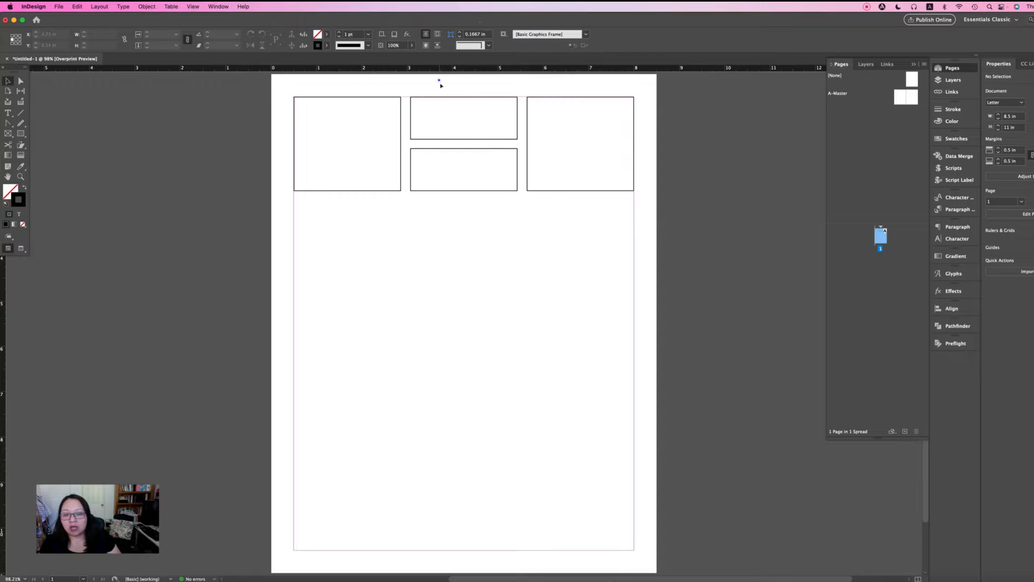
{"action": "left_click_drag", "start_coordinate": [440, 85], "coordinate": [496, 204]}
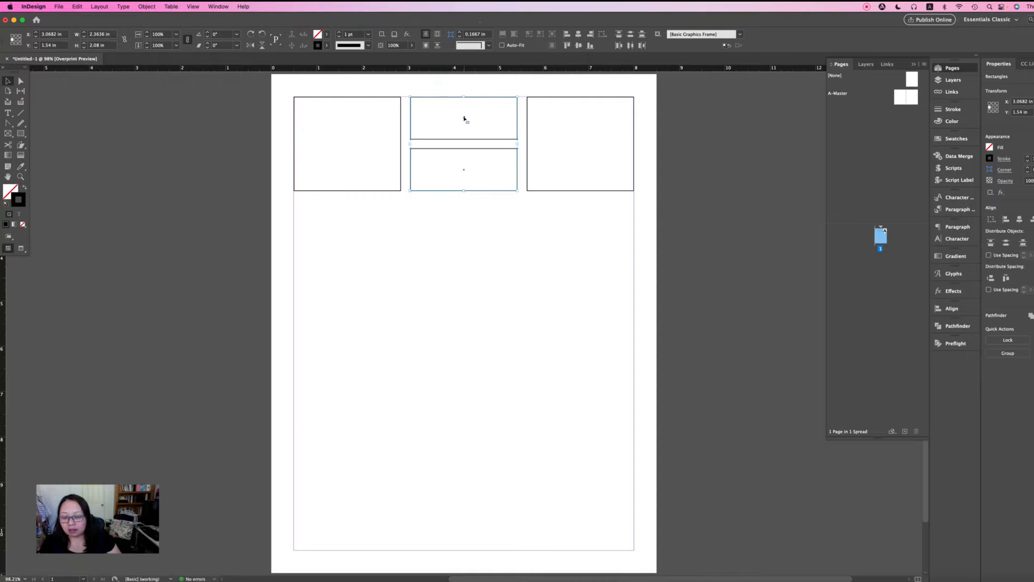
{"action": "left_click_drag", "start_coordinate": [464, 118], "coordinate": [348, 226]}
{"action": "left_click", "coordinate": [347, 165]}
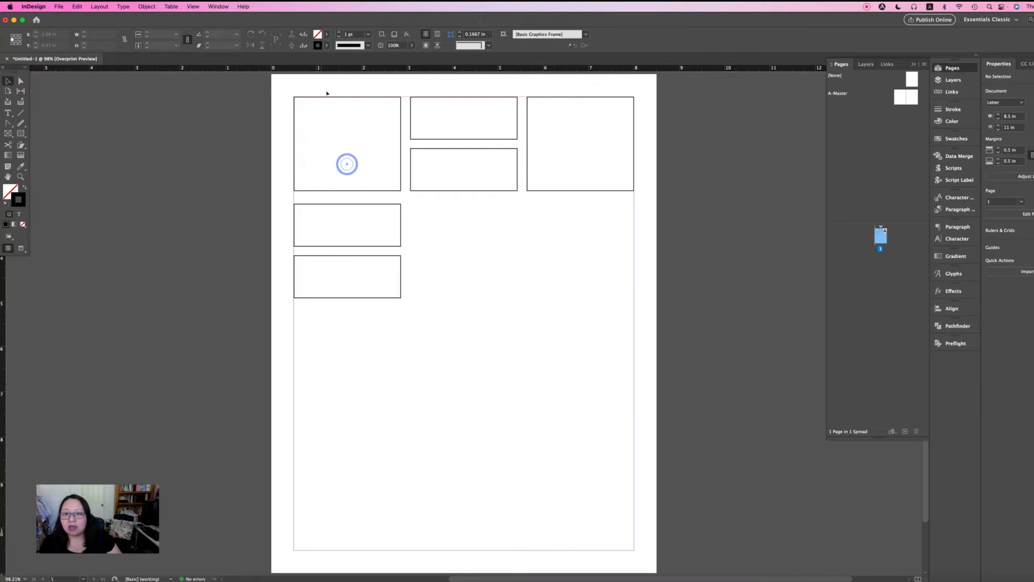
{"action": "left_click", "coordinate": [331, 97]}
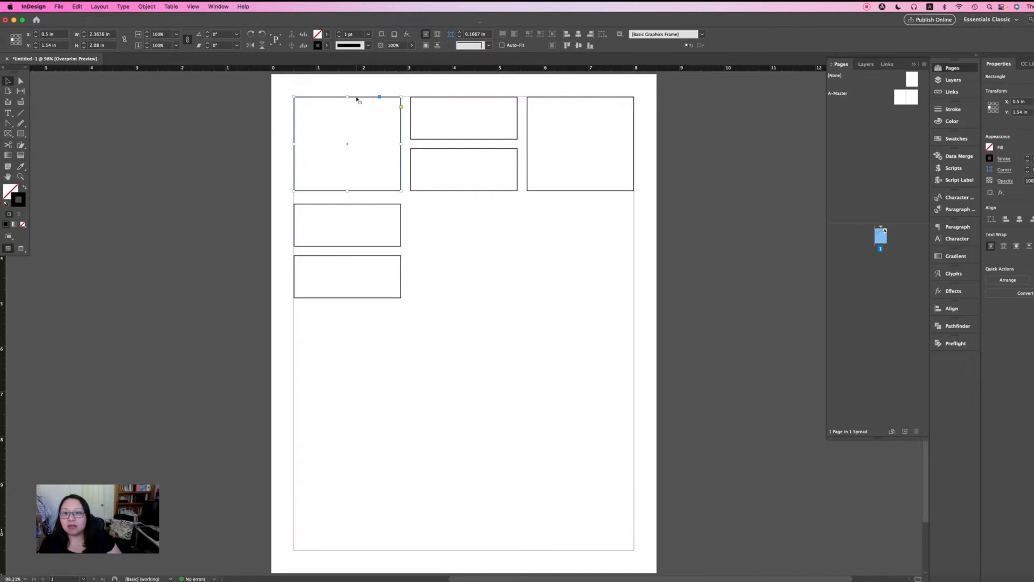
{"action": "left_click_drag", "start_coordinate": [356, 98], "coordinate": [484, 239]}
{"action": "key", "text": "super+z"}
{"action": "left_click", "coordinate": [381, 170]}
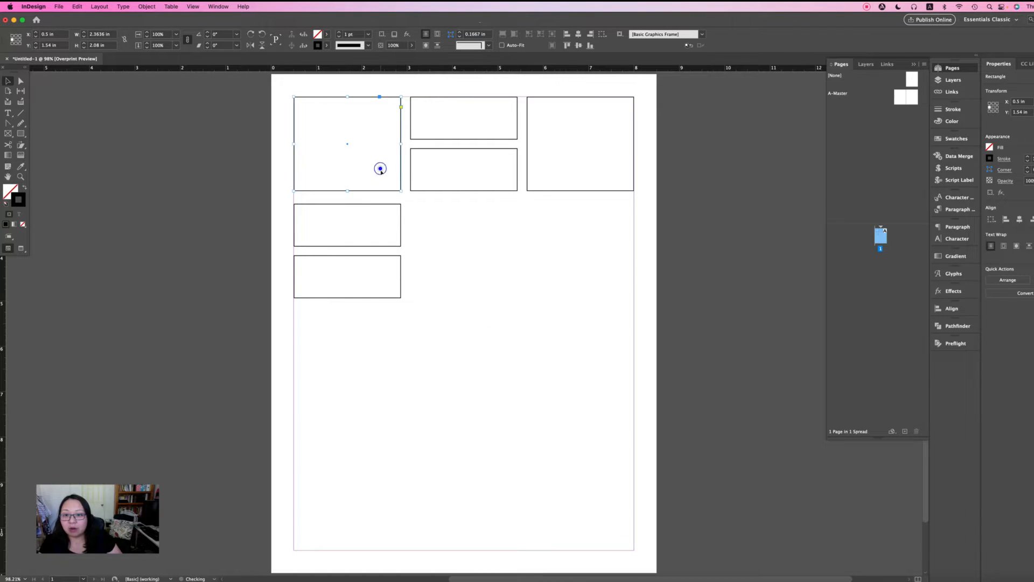
{"action": "left_click", "coordinate": [349, 146]}
- Fill all the boxes on the page with the [Paper] swatch
{"action": "left_click_drag", "start_coordinate": [334, 85], "coordinate": [633, 341]}
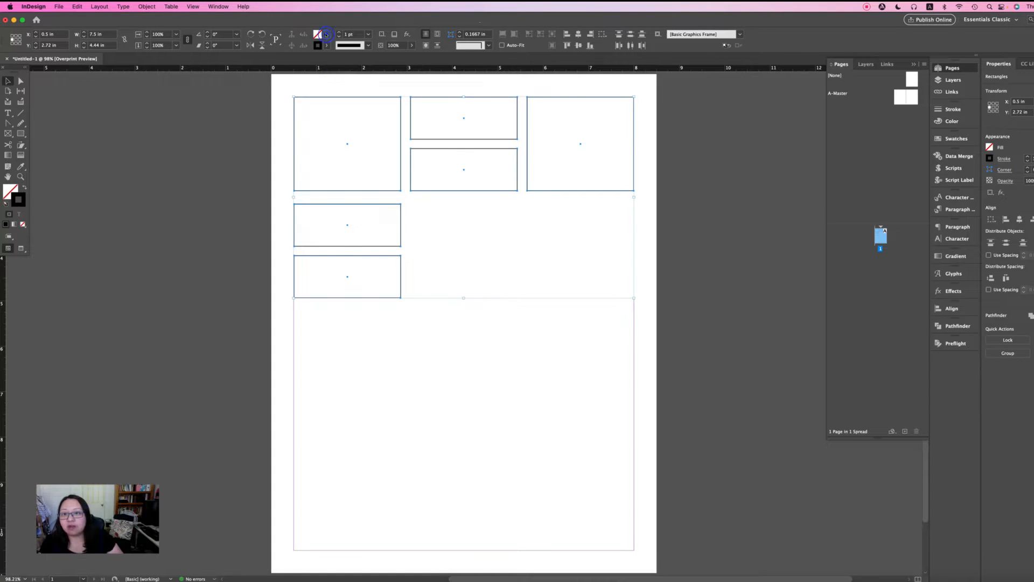
{"action": "left_click", "coordinate": [326, 35]}
{"action": "left_click", "coordinate": [253, 78]}
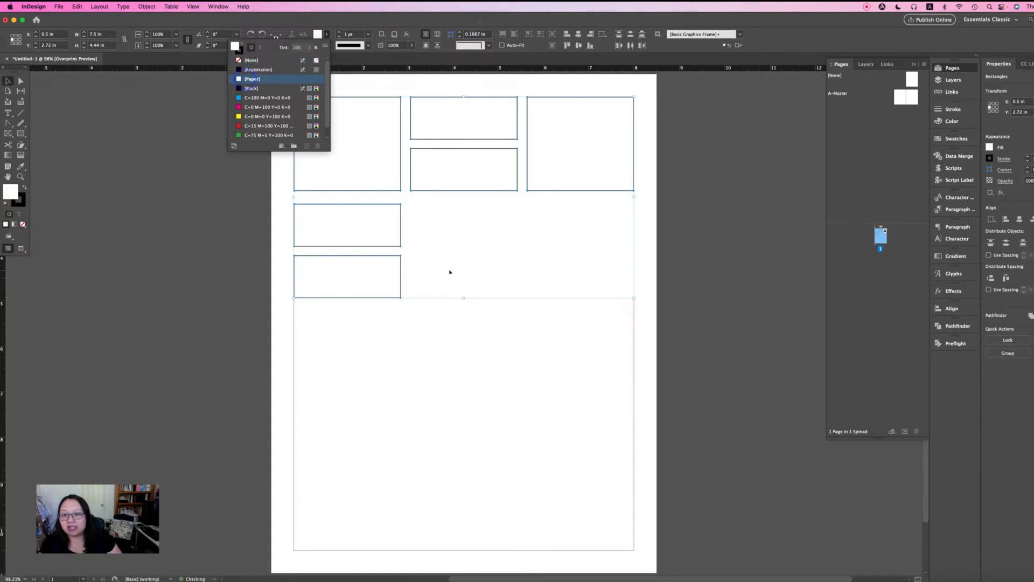
{"action": "left_click", "coordinate": [469, 293]}
{"action": "left_click", "coordinate": [496, 345]}
{"action": "left_click", "coordinate": [370, 225]}
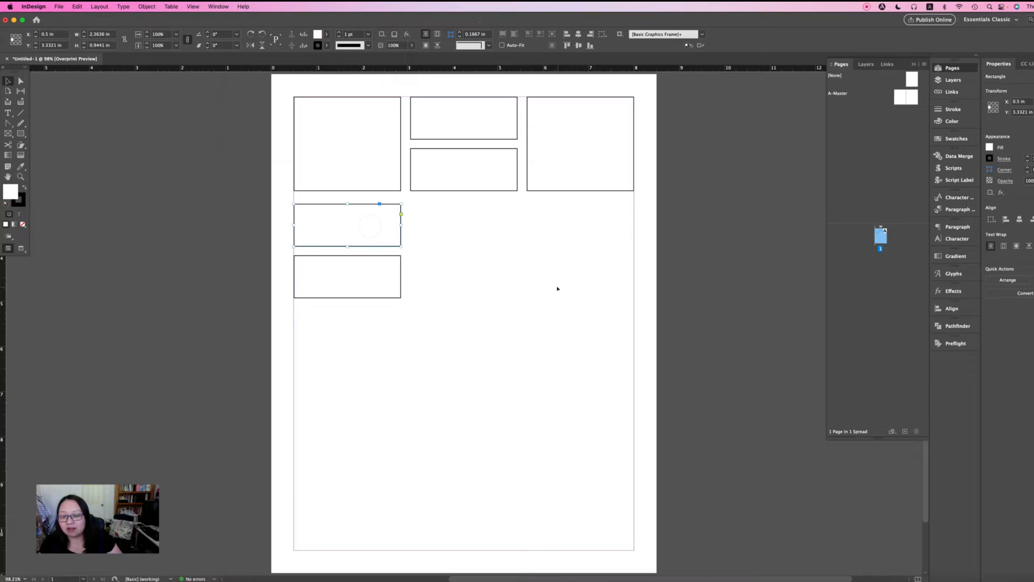
- Copy the upper-left large box into the middle column of the second row, aligned with the stacked rectangles beside it
{"action": "left_click", "coordinate": [348, 103]}
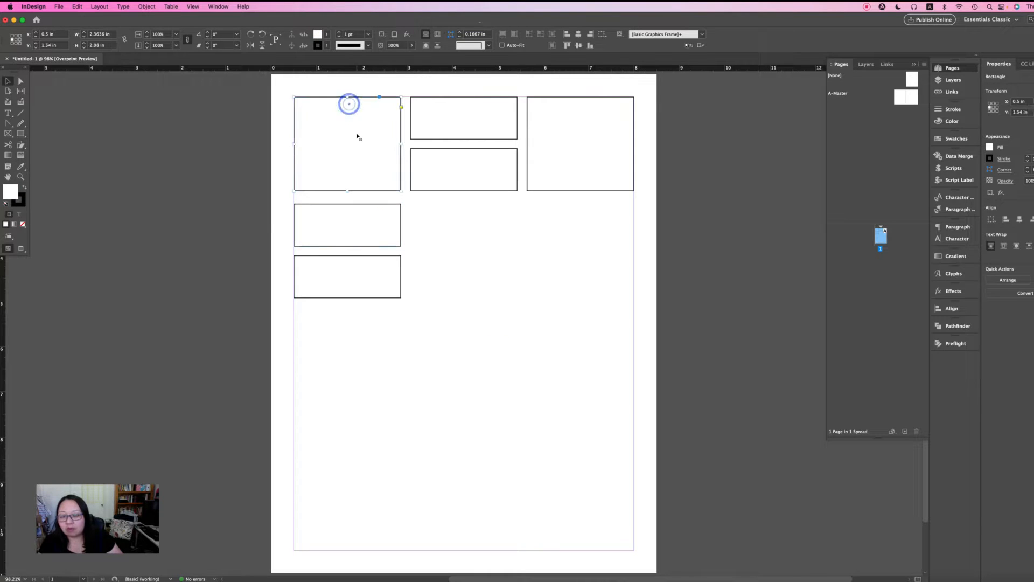
{"action": "left_click_drag", "start_coordinate": [369, 146], "coordinate": [472, 243]}
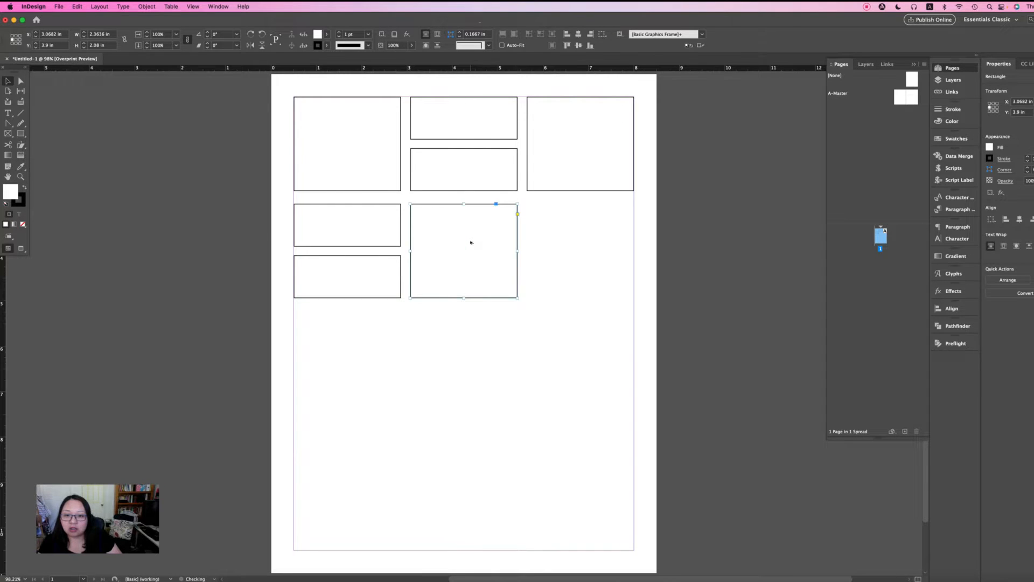
{"action": "left_click", "coordinate": [599, 253]}
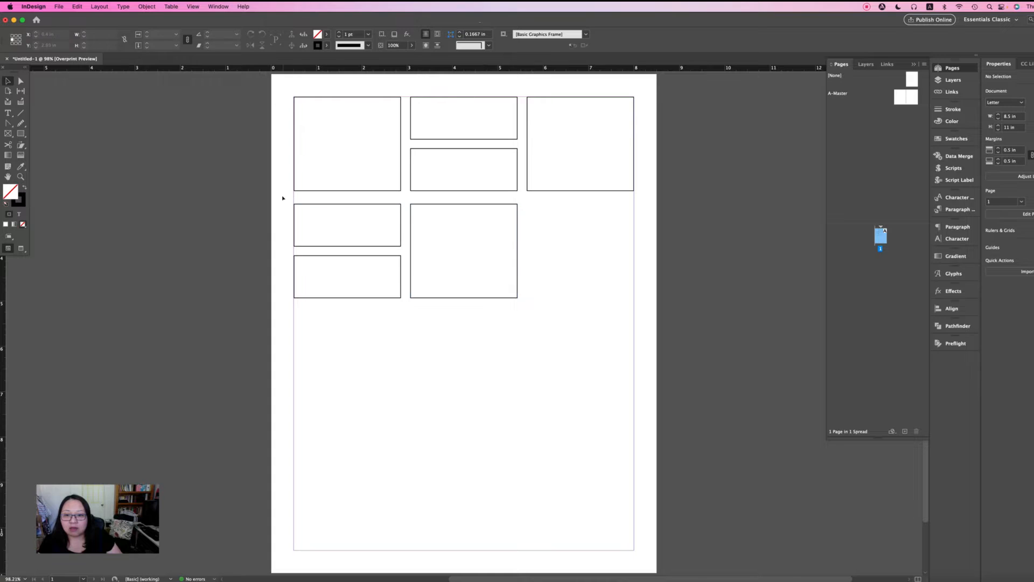
- Copy the second row's two stacked rectangles into the third column, up to the right page margin
{"action": "left_click_drag", "start_coordinate": [283, 196], "coordinate": [388, 298]}
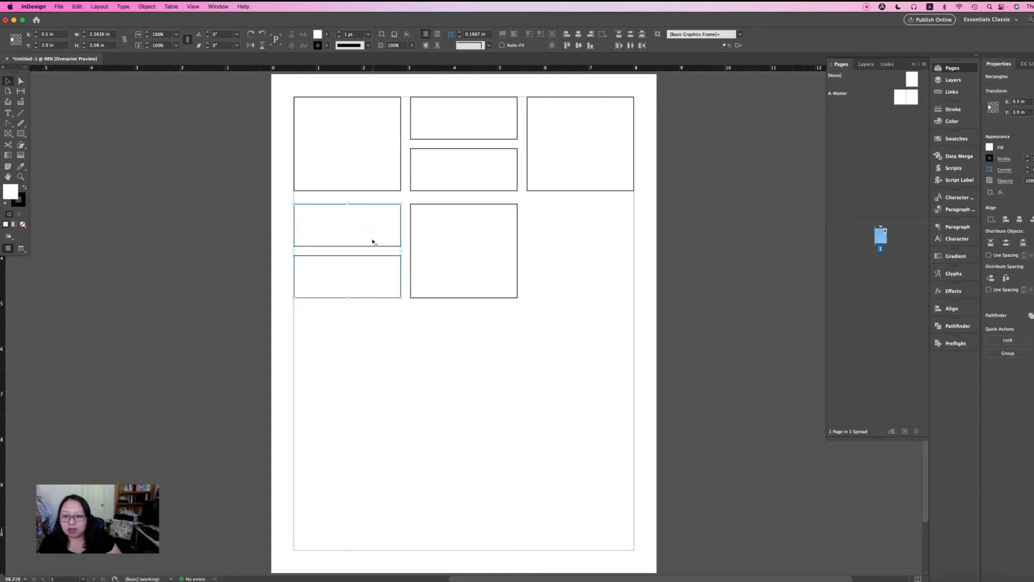
{"action": "left_click_drag", "start_coordinate": [376, 239], "coordinate": [610, 250]}
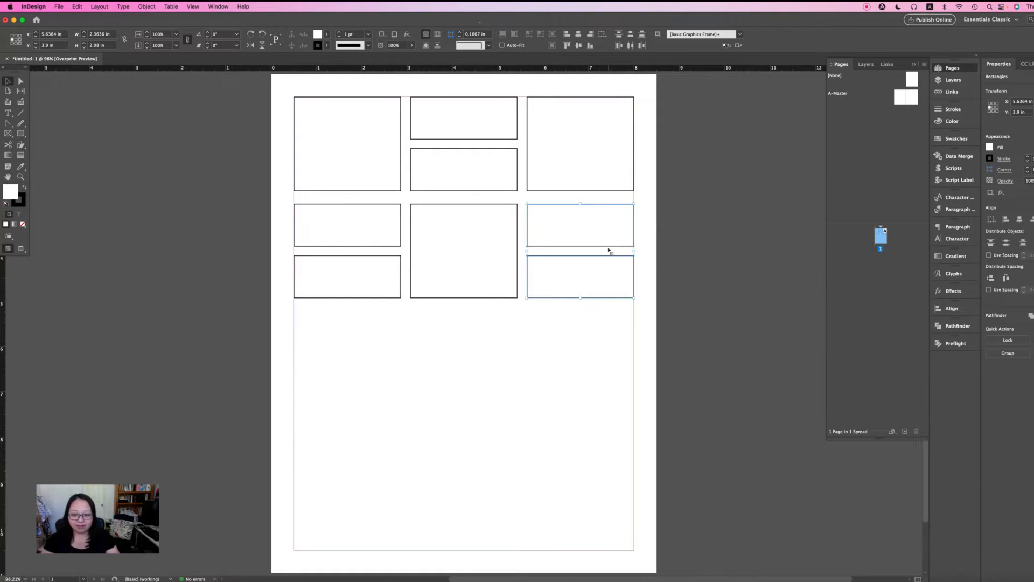
{"action": "left_click", "coordinate": [679, 236]}
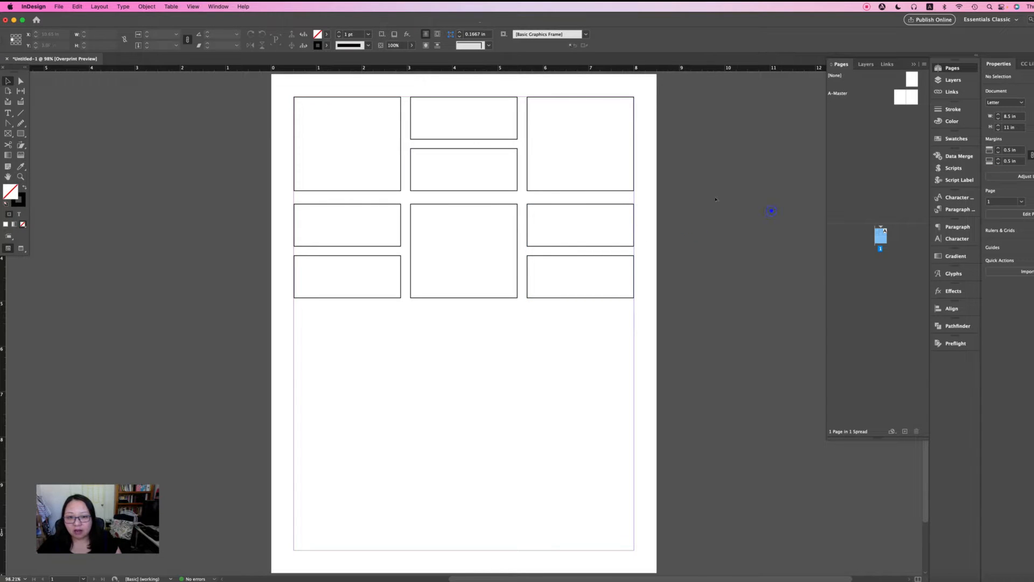
- Set the stroke weight of all boxes in both rows to 0.5 pt
{"action": "left_click_drag", "start_coordinate": [695, 143], "coordinate": [627, 198]}
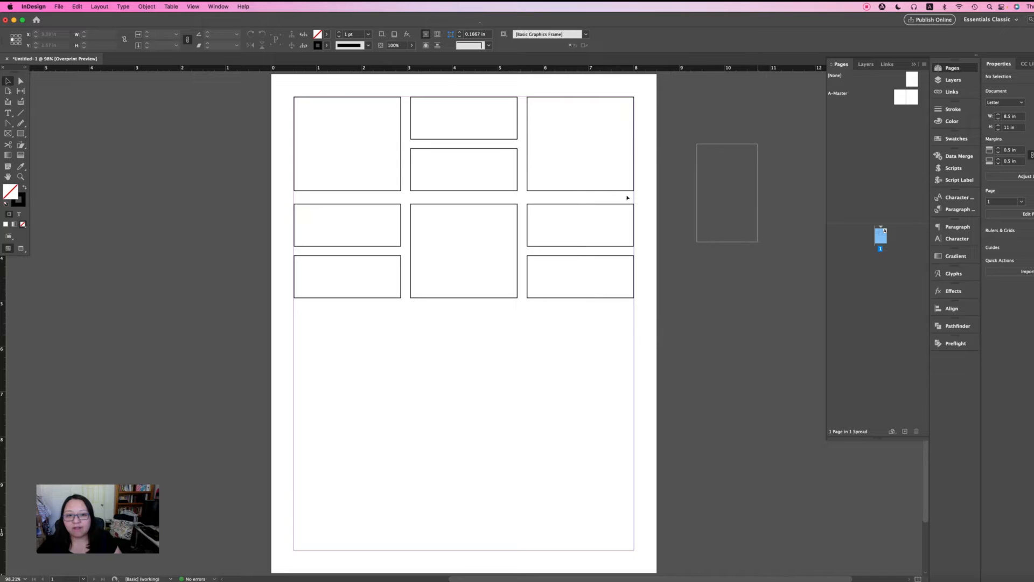
{"action": "left_click_drag", "start_coordinate": [290, 92], "coordinate": [657, 318]}
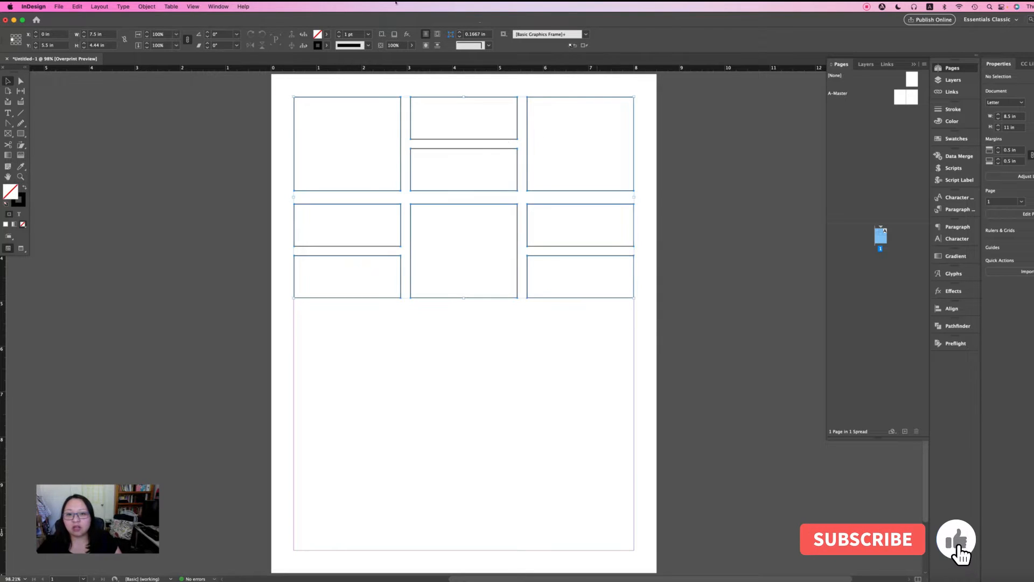
{"action": "left_click", "coordinate": [368, 34]}
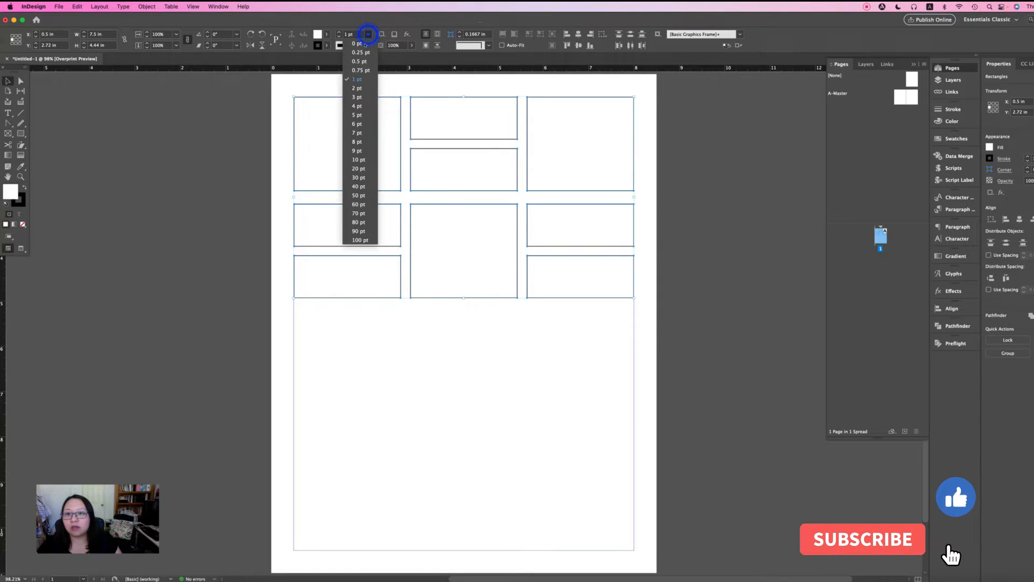
{"action": "left_click", "coordinate": [363, 62]}
{"action": "left_click", "coordinate": [705, 180]}
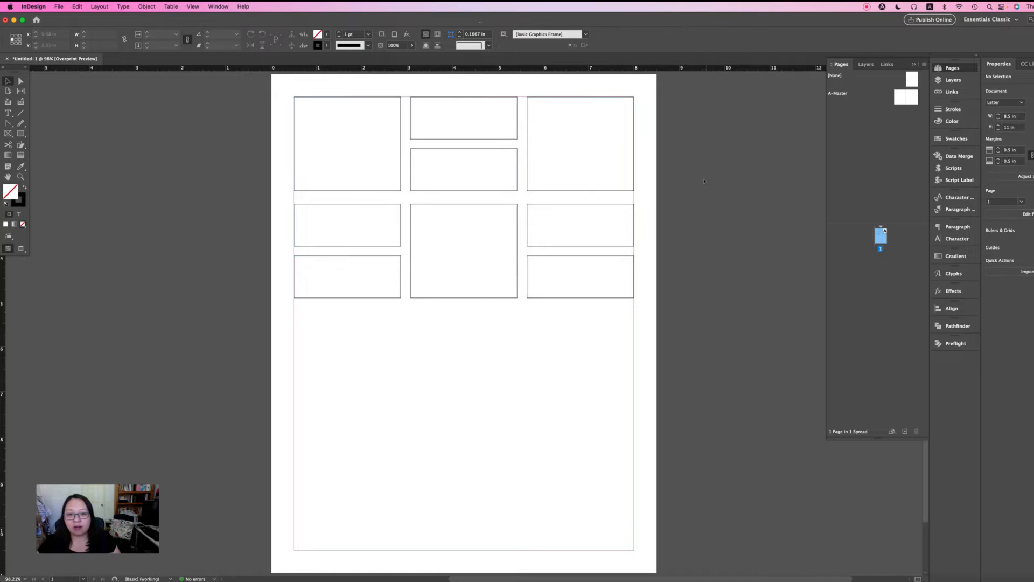
- Move the five boxes of the second row up slightly, so the gap to the first row matches the other gaps
{"action": "left_click_drag", "start_coordinate": [689, 221], "coordinate": [249, 296]}
{"action": "left_click_drag", "start_coordinate": [474, 230], "coordinate": [474, 224]}
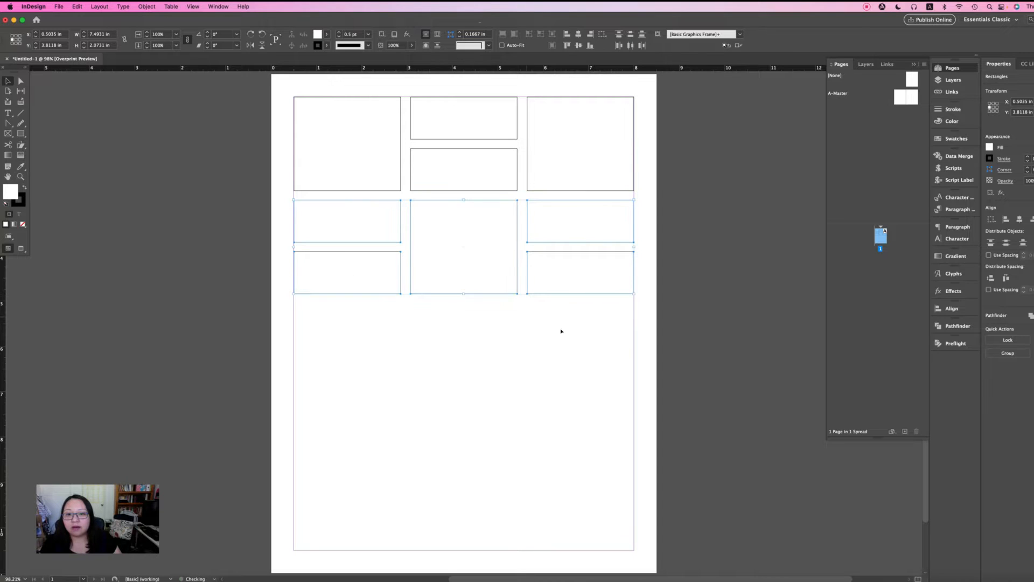
{"action": "left_click", "coordinate": [561, 329]}
{"action": "left_click", "coordinate": [482, 313]}
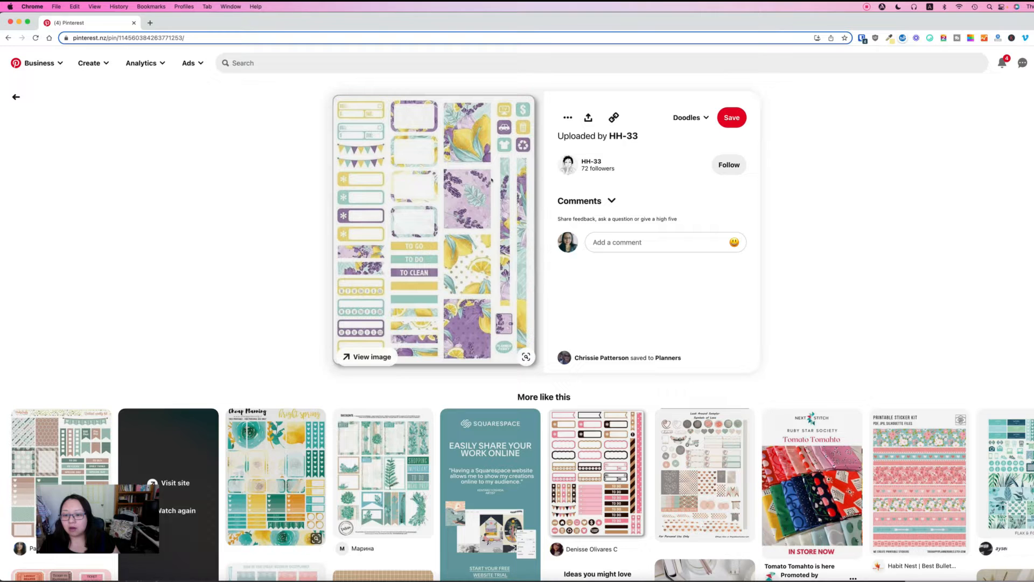
- Switch to Pinterest in Chrome, browse the related planner sticker sheets and open the "bright spring" pin for reference
{"action": "left_click", "coordinate": [943, 579]}
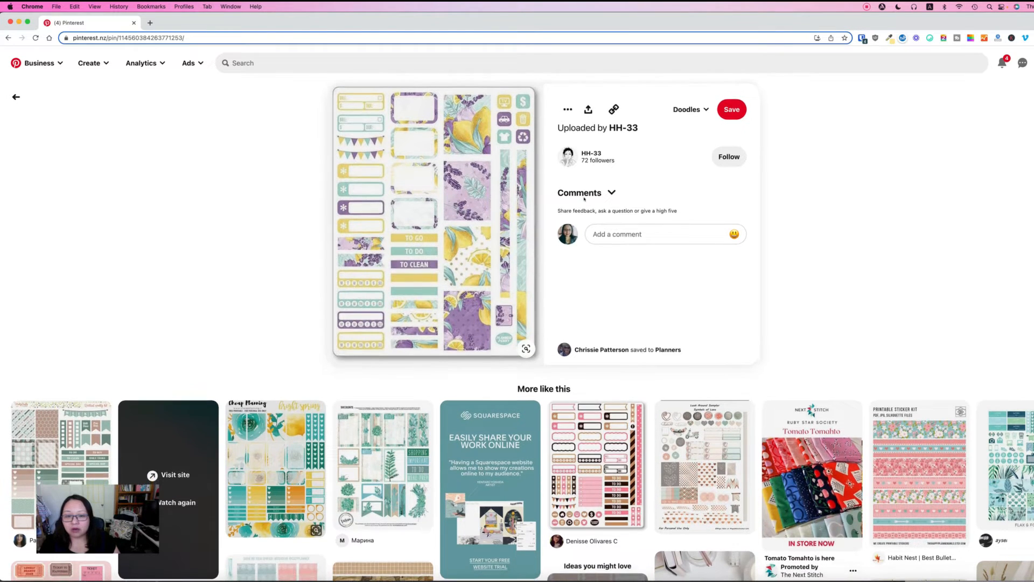
{"action": "scroll", "coordinate": [585, 199], "scroll_direction": "down", "scroll_amount": 3}
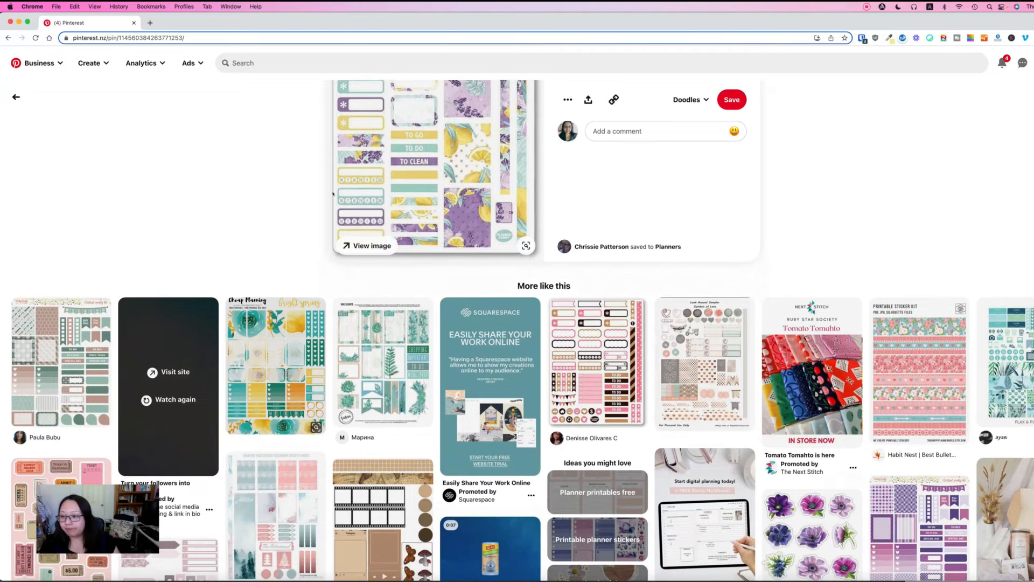
{"action": "scroll", "coordinate": [377, 226], "scroll_direction": "down", "scroll_amount": 1}
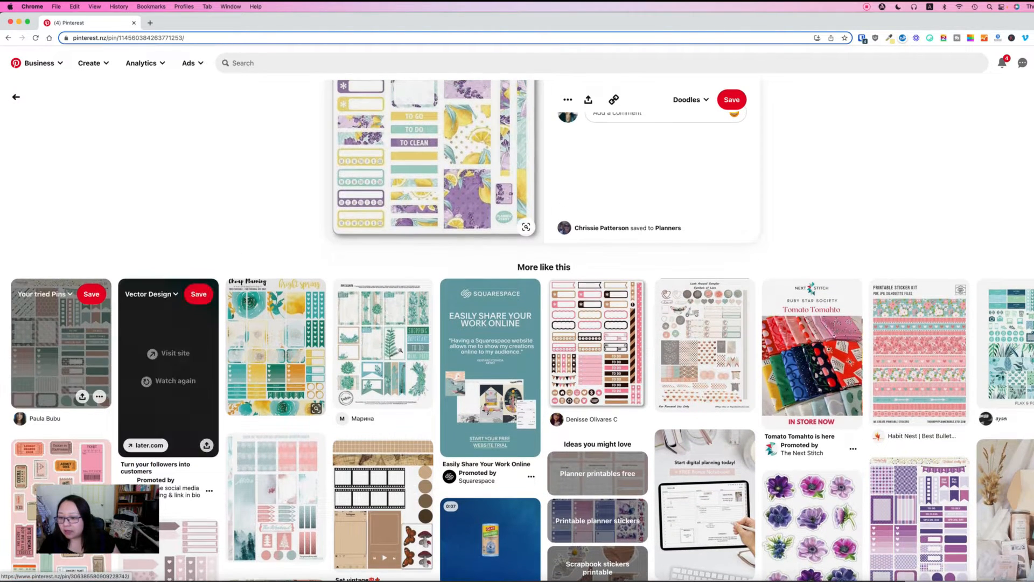
{"action": "left_click", "coordinate": [317, 340]}
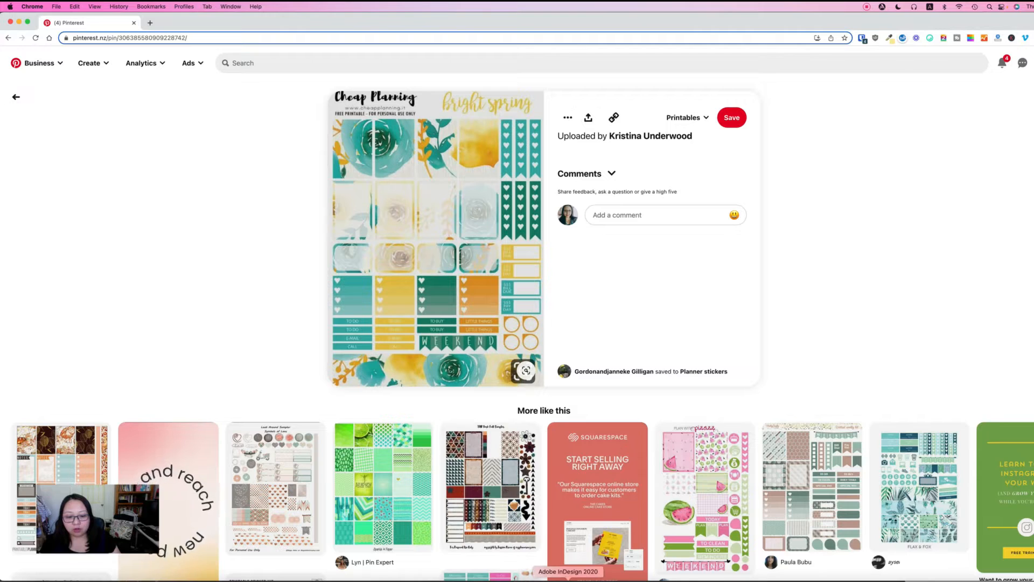
- Switch back to InDesign and draw a tall, narrow rectangle about 0.32 in wide and 1.98 in high at the left margin below the grid
{"action": "key", "text": "super+Tab"}
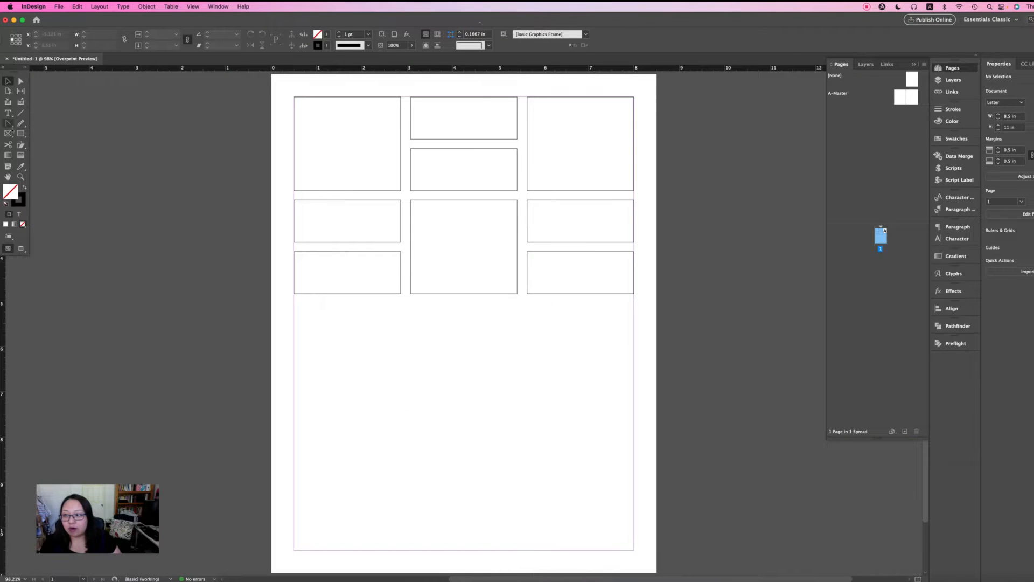
{"action": "left_click", "coordinate": [20, 134]}
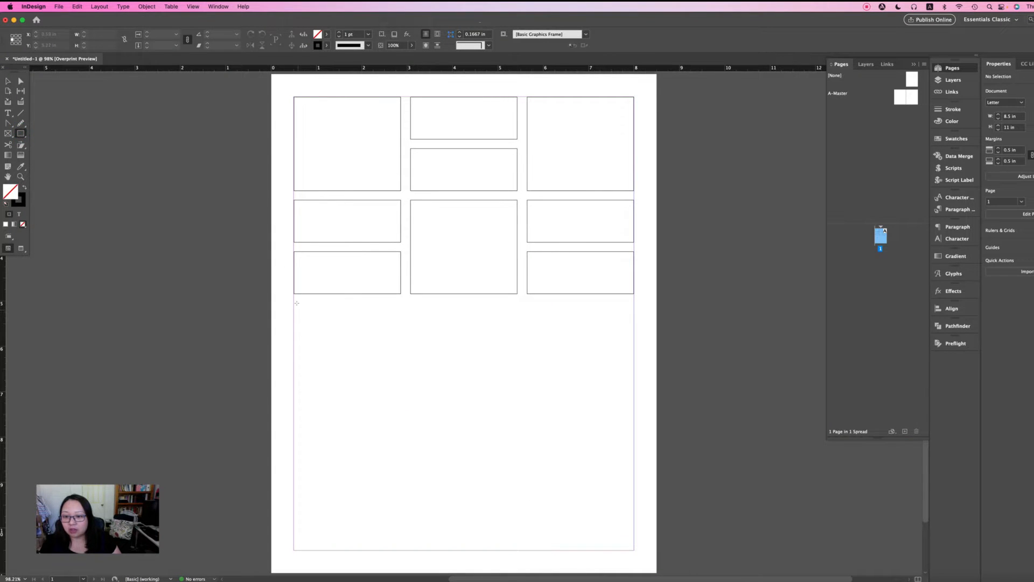
{"action": "left_click_drag", "start_coordinate": [293, 306], "coordinate": [307, 397]}
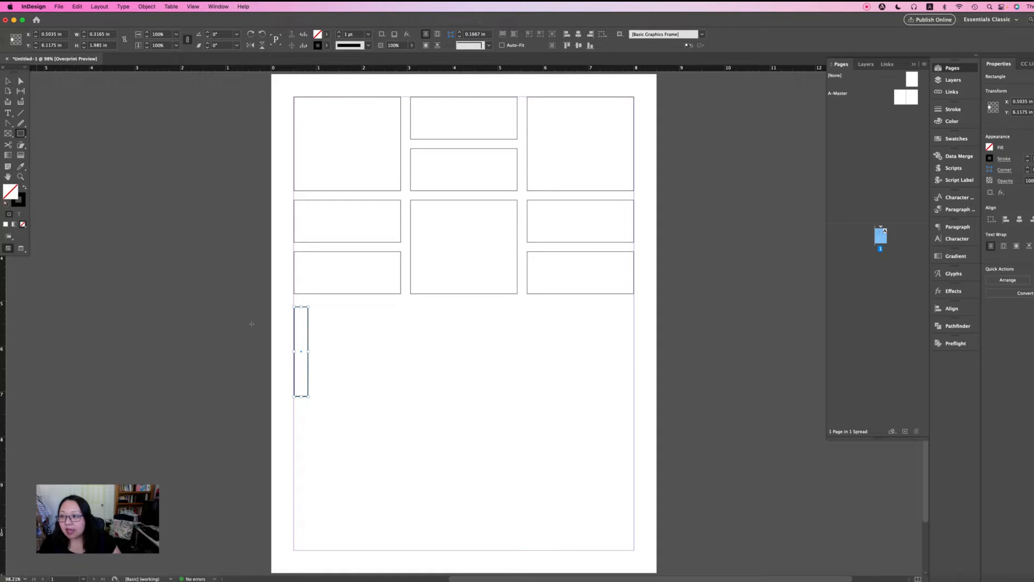
{"action": "left_click", "coordinate": [8, 80]}
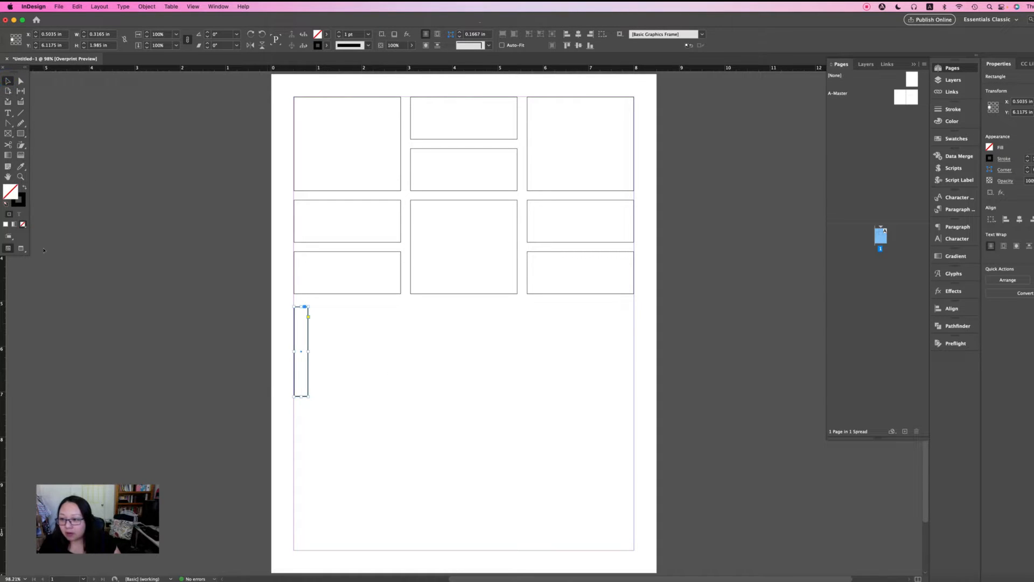
- Place a vertical ruler guide through the horizontal centre of the narrow rectangle
{"action": "left_click", "coordinate": [20, 176]}
{"action": "left_click_drag", "start_coordinate": [278, 291], "coordinate": [371, 429]}
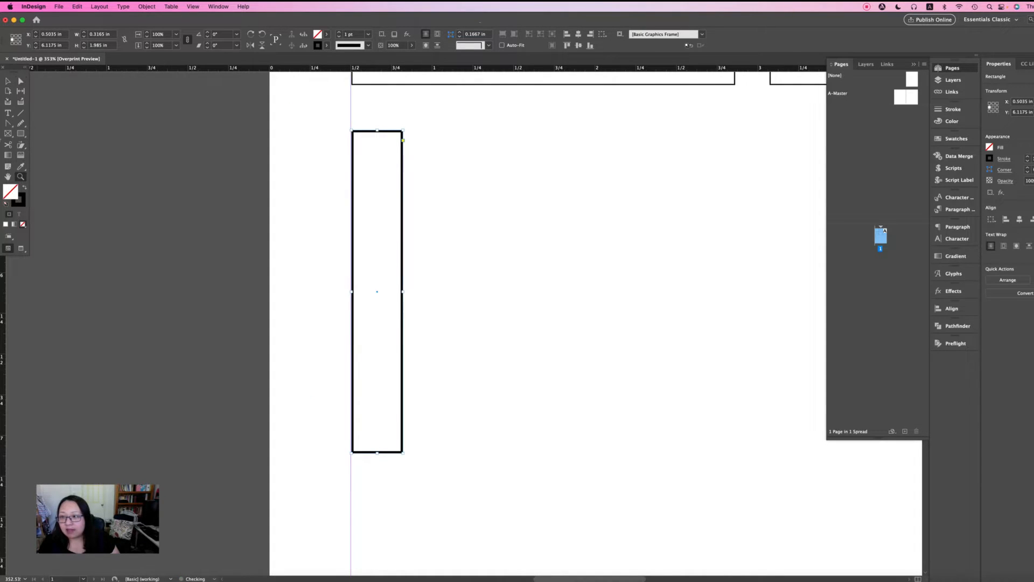
{"action": "left_click", "coordinate": [8, 80]}
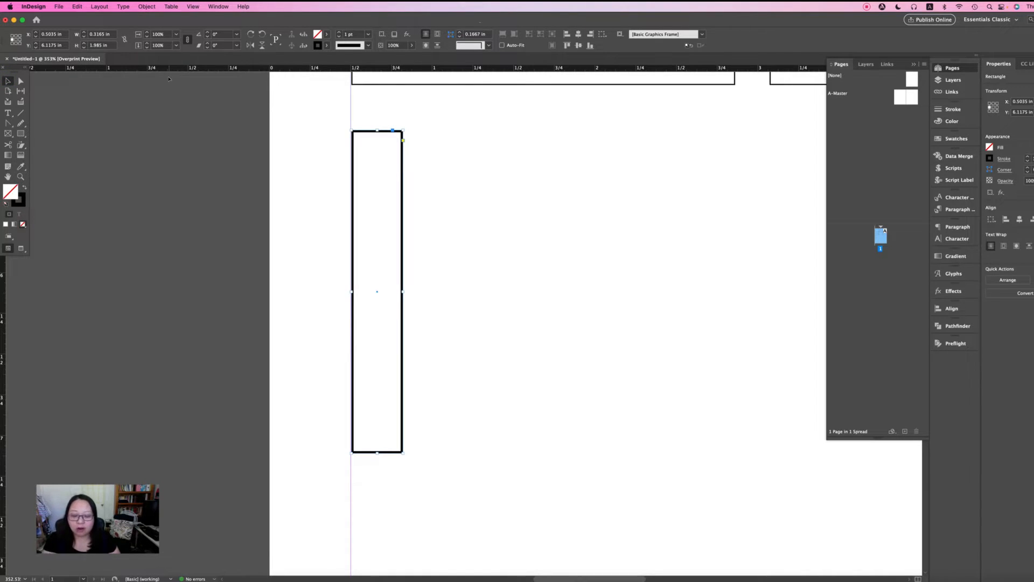
{"action": "key", "text": "super+r"}
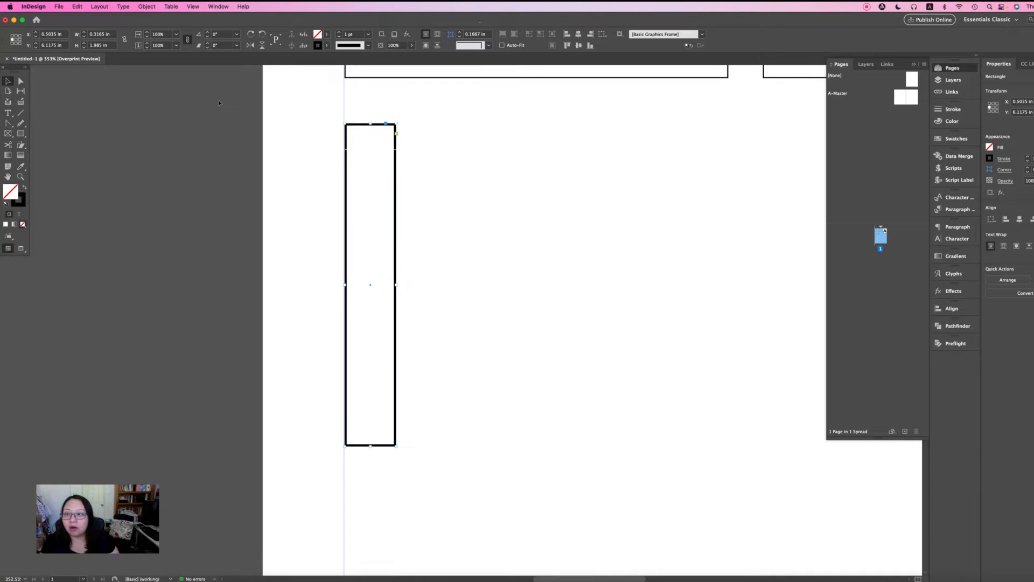
{"action": "key", "text": "super+r"}
{"action": "key", "text": "super+r"}
{"action": "key", "text": "super+r"}
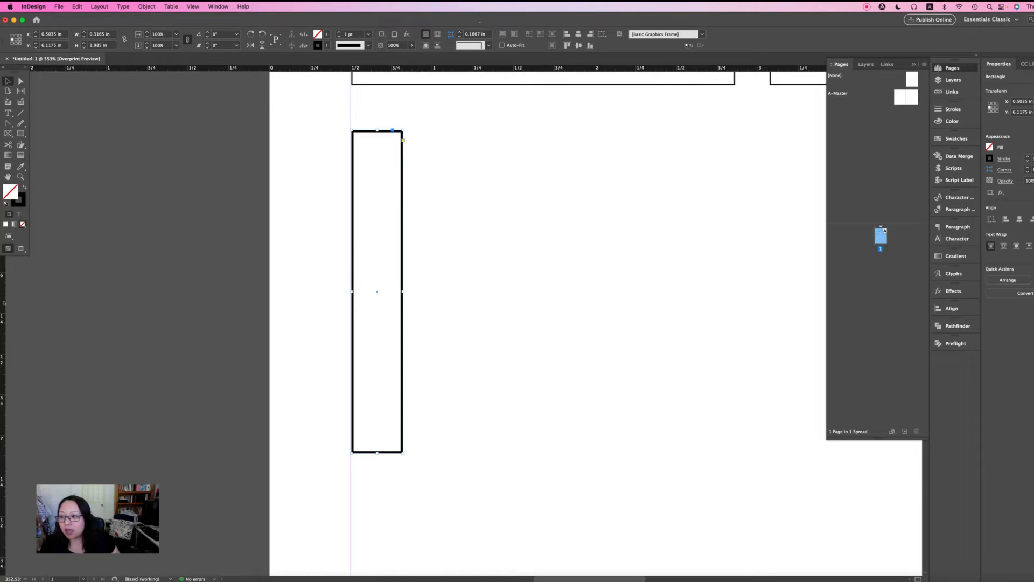
{"action": "left_click_drag", "start_coordinate": [4, 302], "coordinate": [377, 294]}
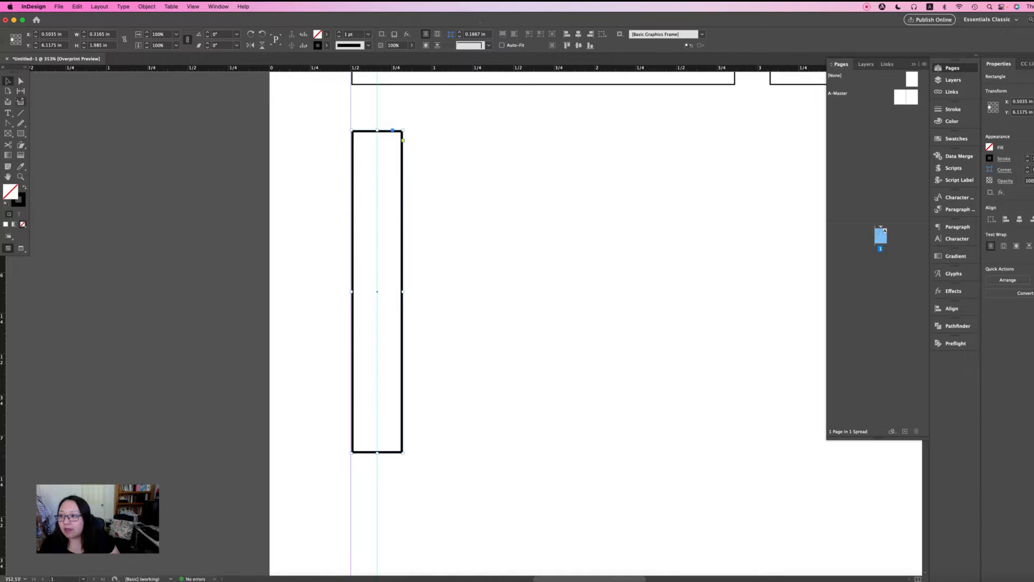
- Add an anchor point at the middle of the narrow rectangle's bottom edge, where it meets the centre guide
{"action": "left_click", "coordinate": [9, 113]}
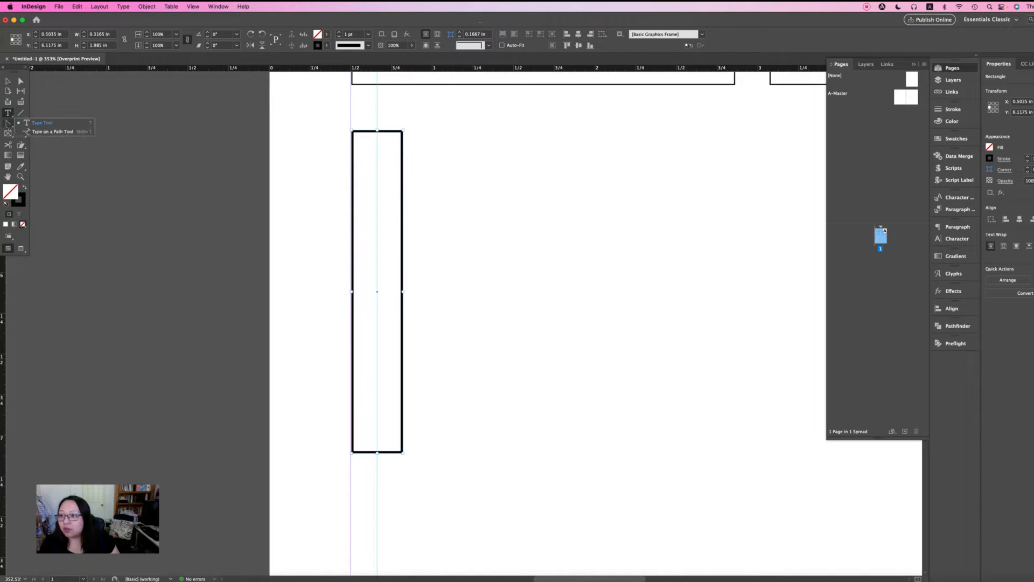
{"action": "left_click", "coordinate": [8, 123]}
{"action": "left_click_drag", "start_coordinate": [7, 123], "coordinate": [50, 143]}
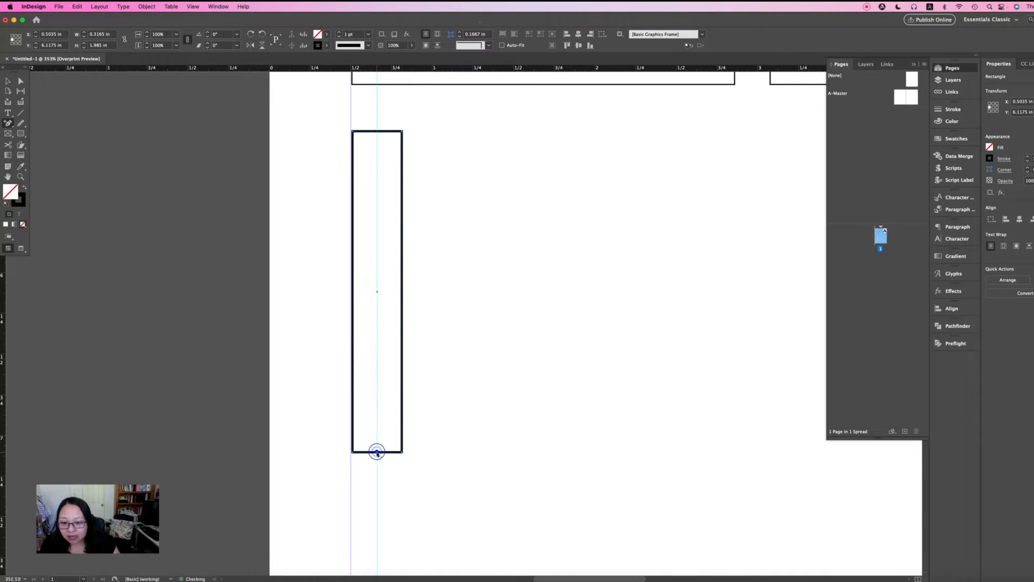
{"action": "left_click", "coordinate": [377, 452]}
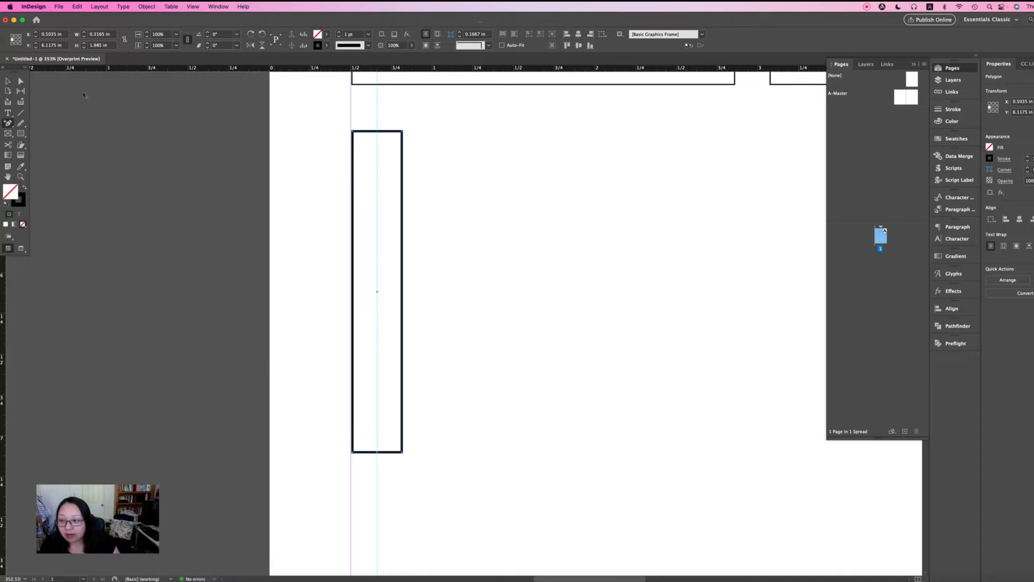
- Raise the bottom middle anchor point about 0.21 in to form a V-shaped banner notch, and delete the centre guide
{"action": "key", "text": "a"}
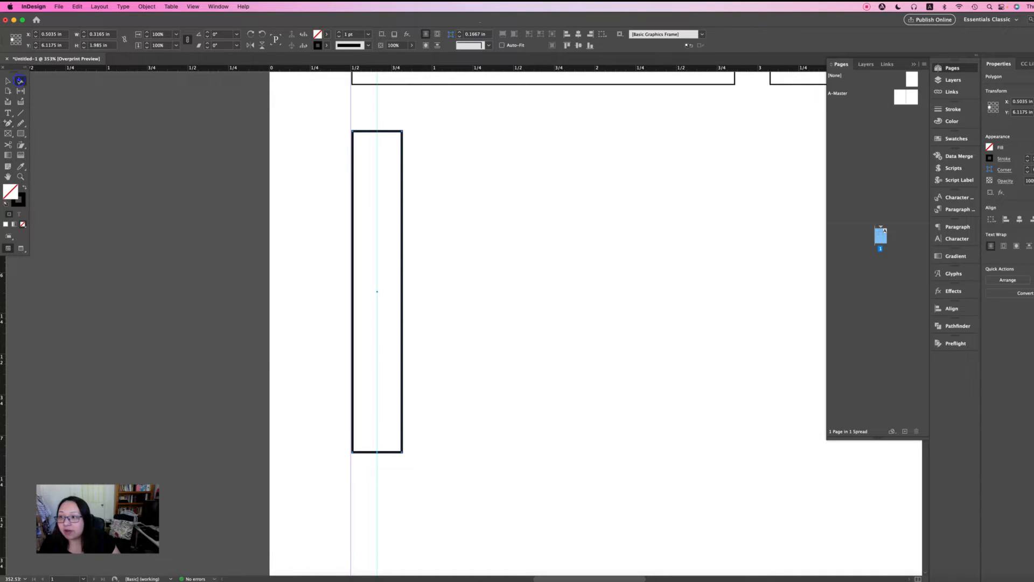
{"action": "left_click_drag", "start_coordinate": [377, 453], "coordinate": [378, 447]}
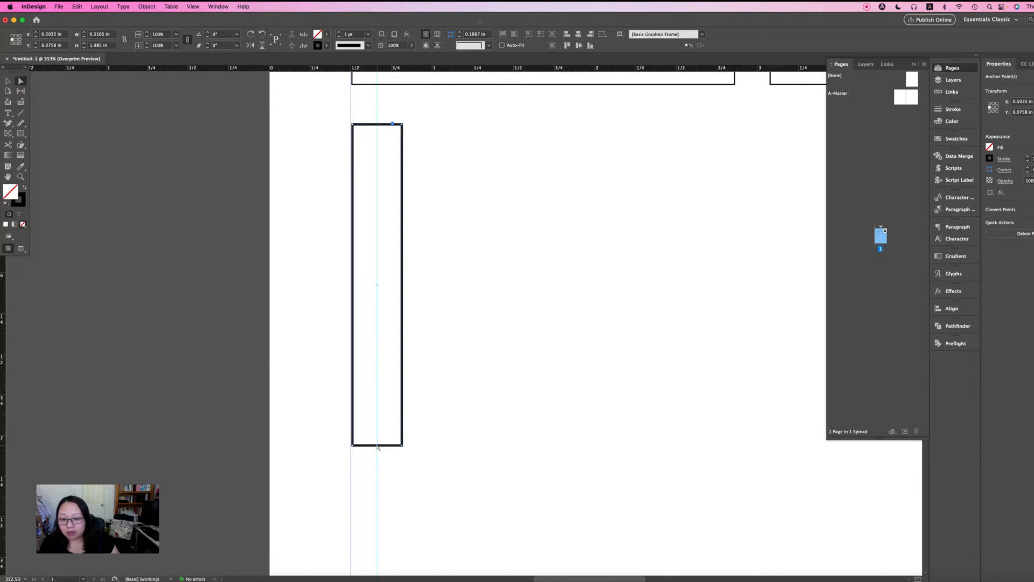
{"action": "left_click", "coordinate": [378, 446]}
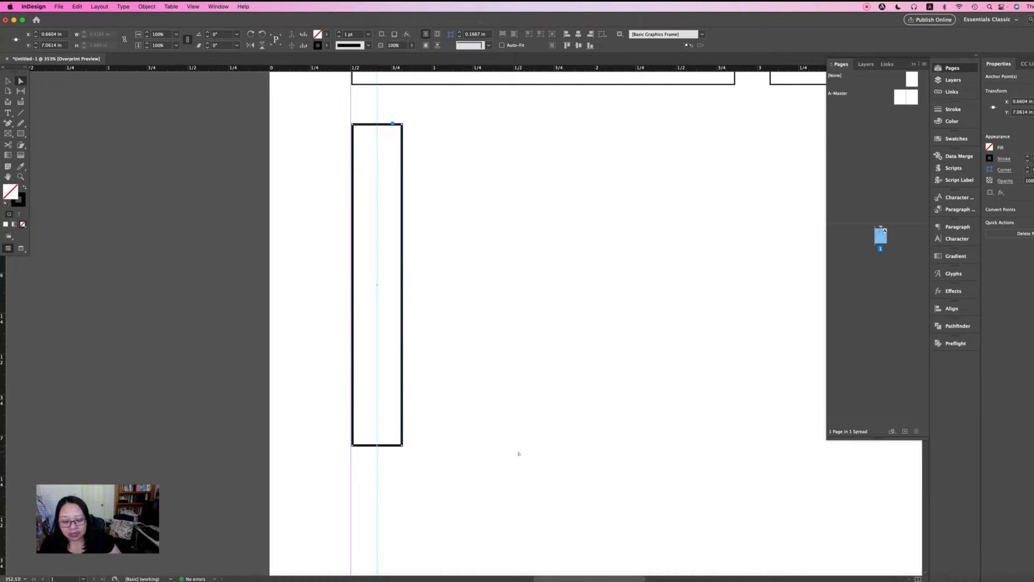
{"action": "key", "text": "Up"}
{"action": "key", "text": "Up"}
{"action": "key", "text": "Up"}
{"action": "key", "text": "Up"}
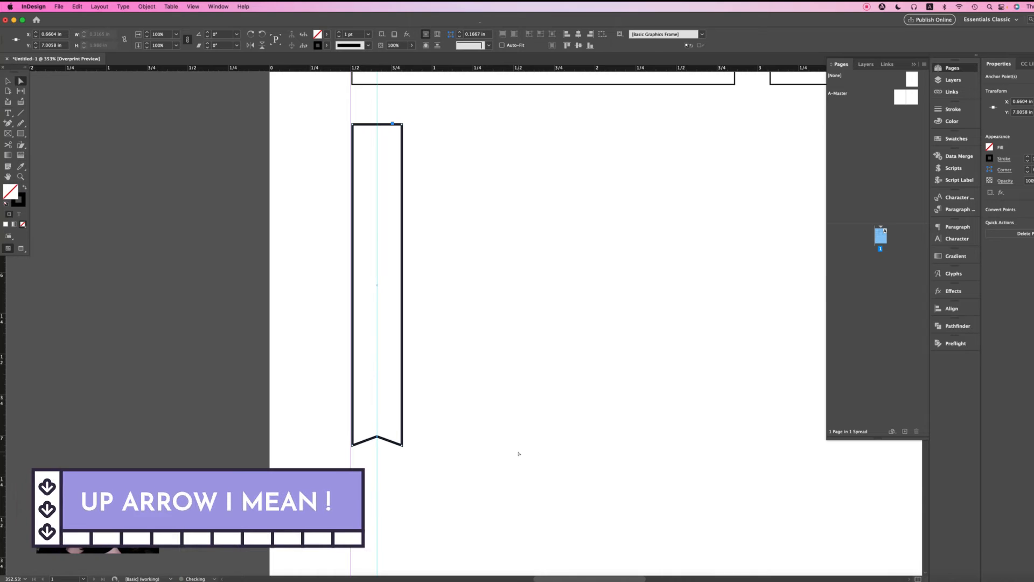
{"action": "key", "text": "Up"}
{"action": "key", "text": "Up"}
{"action": "key", "text": "Up"}
{"action": "key", "text": "Up"}
{"action": "key", "text": "Up"}
{"action": "key", "text": "Up"}
{"action": "key", "text": "Up"}
{"action": "key", "text": "Up"}
{"action": "key", "text": "Up"}
{"action": "key", "text": "Up"}
{"action": "key", "text": "Up"}
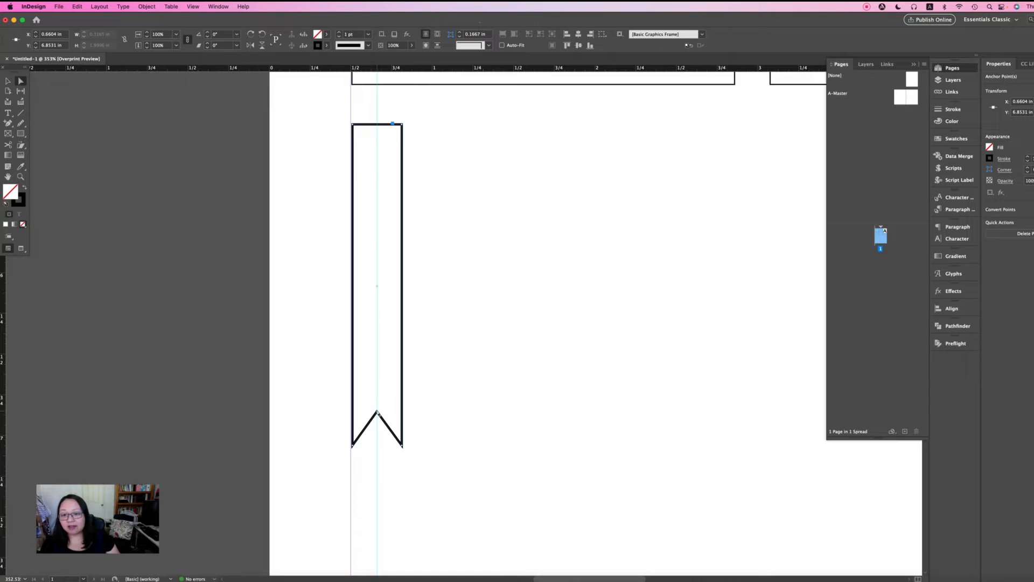
{"action": "left_click", "coordinate": [9, 80]}
{"action": "left_click", "coordinate": [341, 454]}
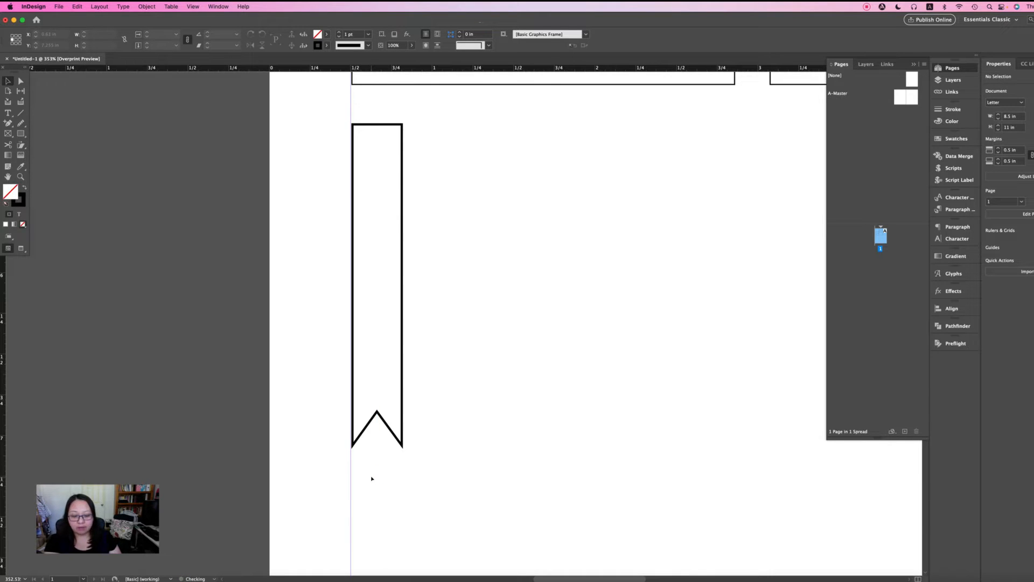
- Stretch the banner strip downward to a height of about 2.29 in
{"action": "key", "text": "super+minus"}
{"action": "key", "text": "super+minus"}
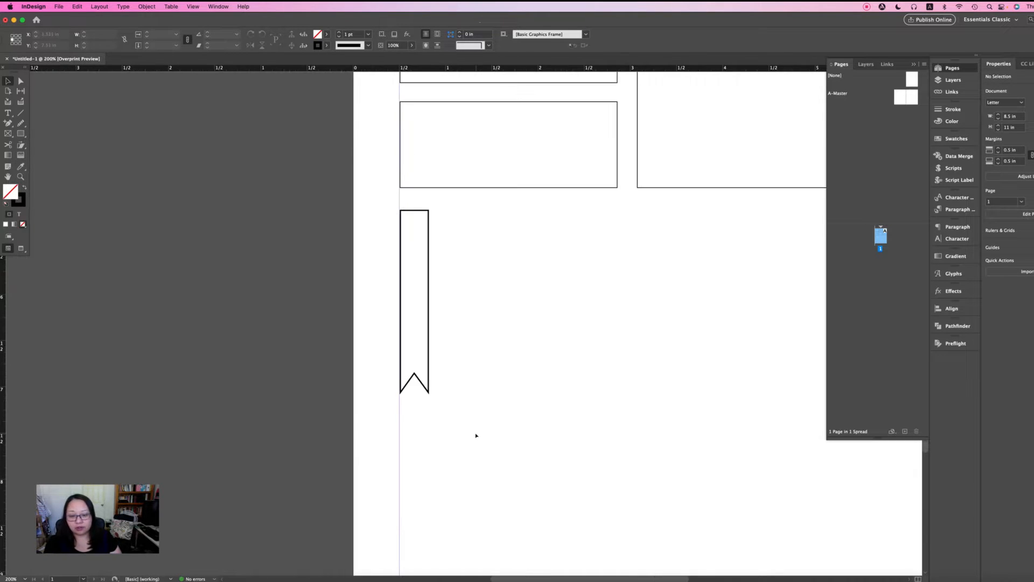
{"action": "key", "text": "super+minus"}
{"action": "key", "text": "super+minus"}
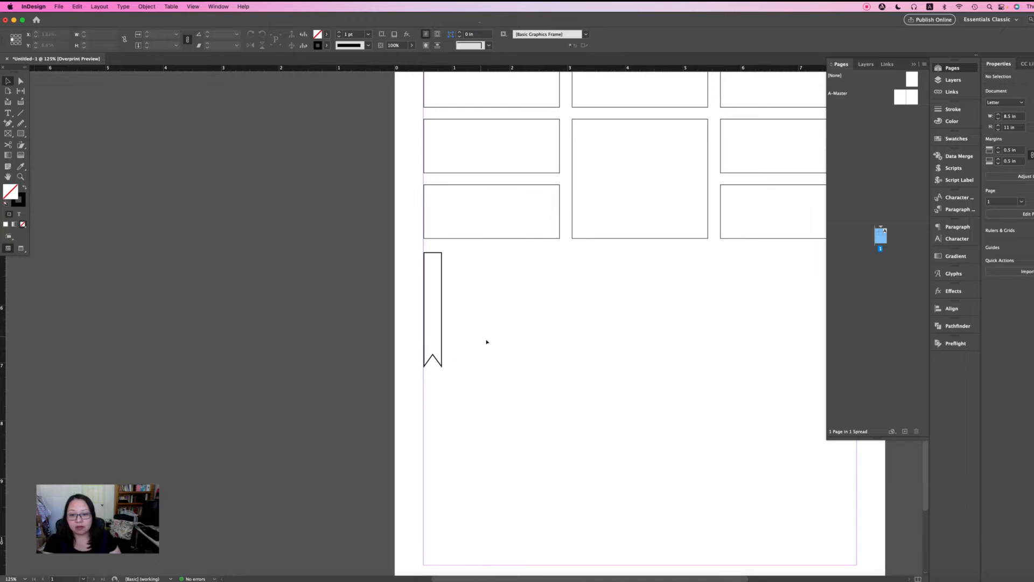
{"action": "left_click", "coordinate": [482, 323]}
{"action": "left_click_drag", "start_coordinate": [392, 367], "coordinate": [327, 399]}
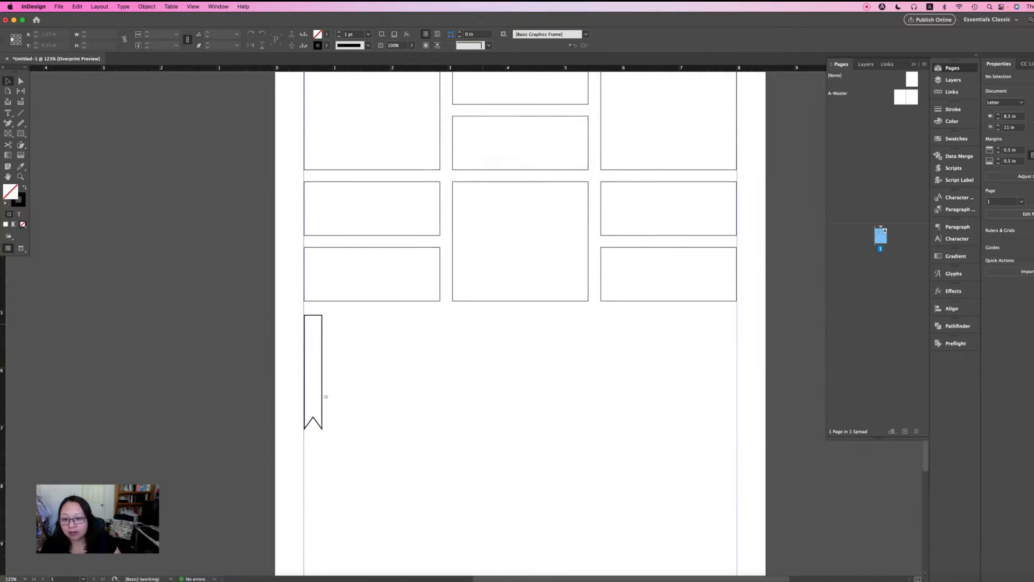
{"action": "left_click", "coordinate": [334, 374]}
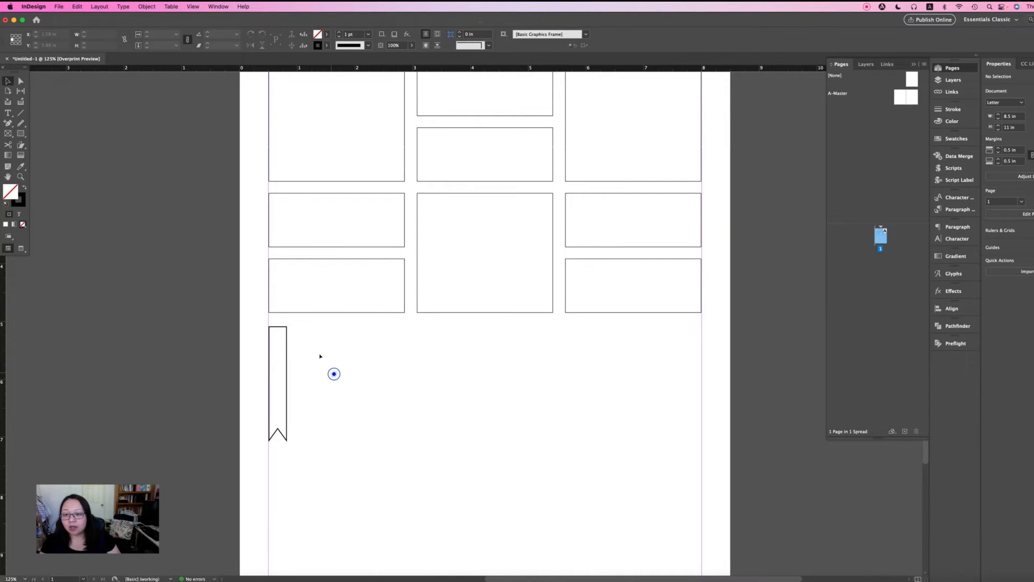
{"action": "left_click", "coordinate": [287, 344]}
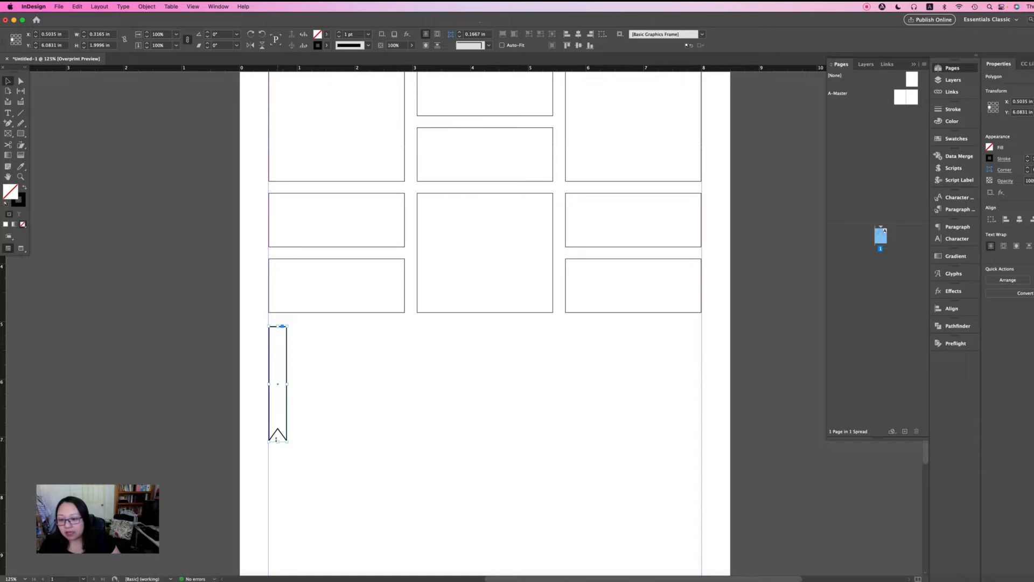
{"action": "mouse_move", "coordinate": [276, 440]}
{"action": "left_mouse_down"}
{"action": "mouse_move", "coordinate": [281, 472]}
{"action": "mouse_move", "coordinate": [278, 457]}
{"action": "left_mouse_up"}
{"action": "left_click", "coordinate": [347, 474]}
{"action": "left_click", "coordinate": [283, 466]}
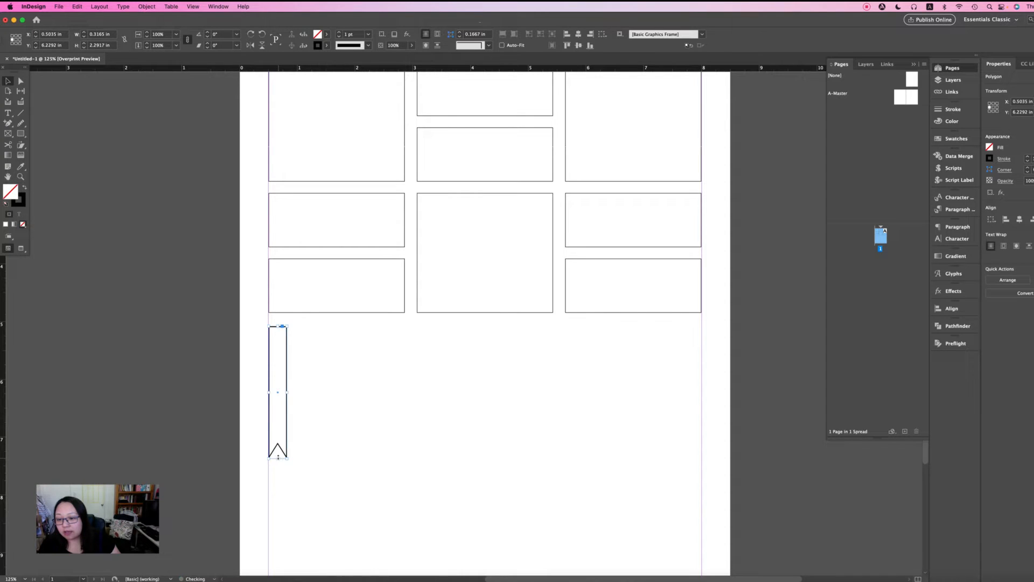
- Give the banner strip a 0.5 pt stroke and a [Paper] fill
{"action": "left_click", "coordinate": [353, 447]}
{"action": "left_click_drag", "start_coordinate": [302, 330], "coordinate": [285, 354]}
{"action": "left_click", "coordinate": [369, 34]}
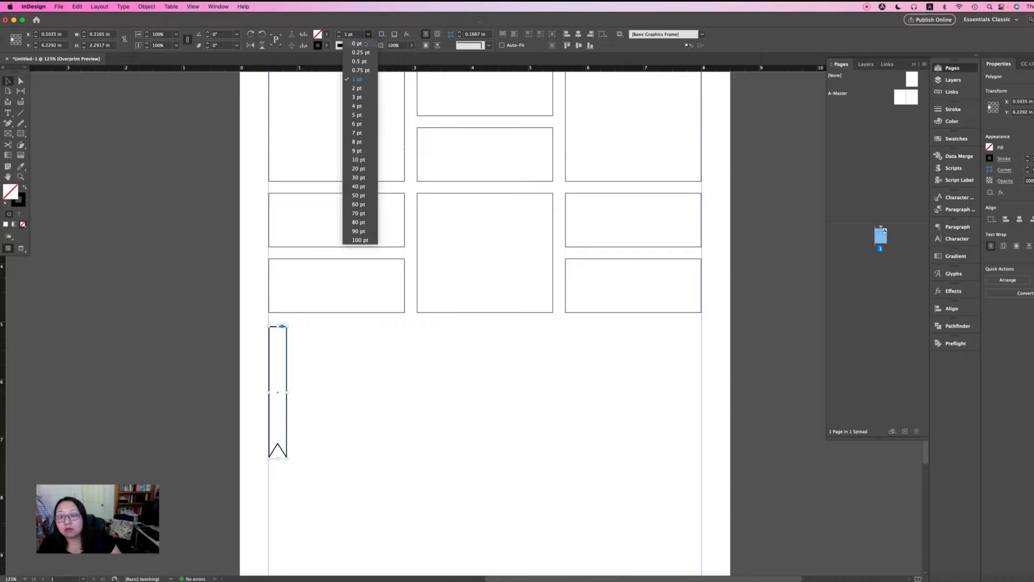
{"action": "left_click", "coordinate": [357, 61]}
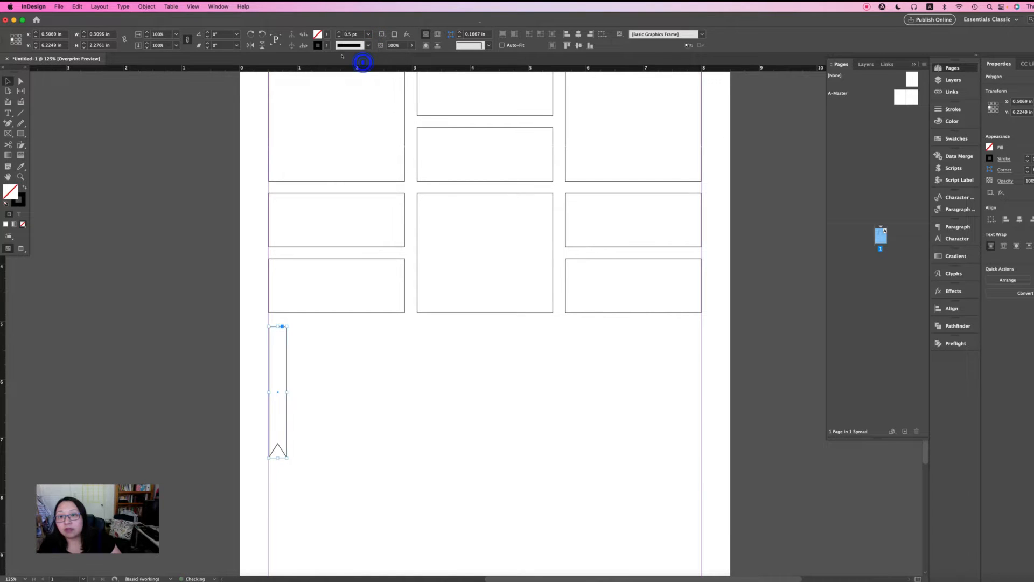
{"action": "left_click", "coordinate": [327, 35]}
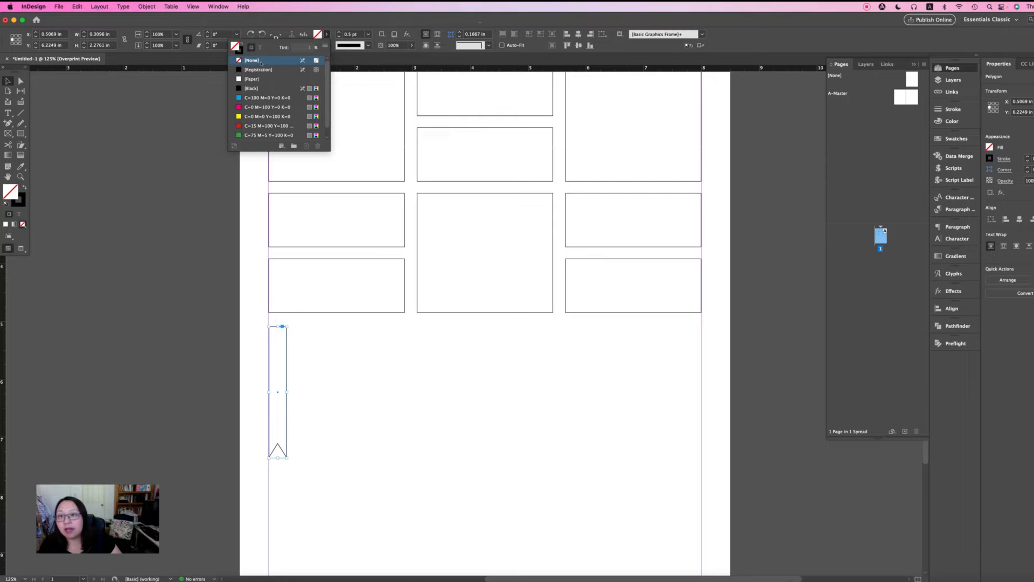
{"action": "left_click", "coordinate": [252, 79]}
{"action": "left_click", "coordinate": [381, 377]}
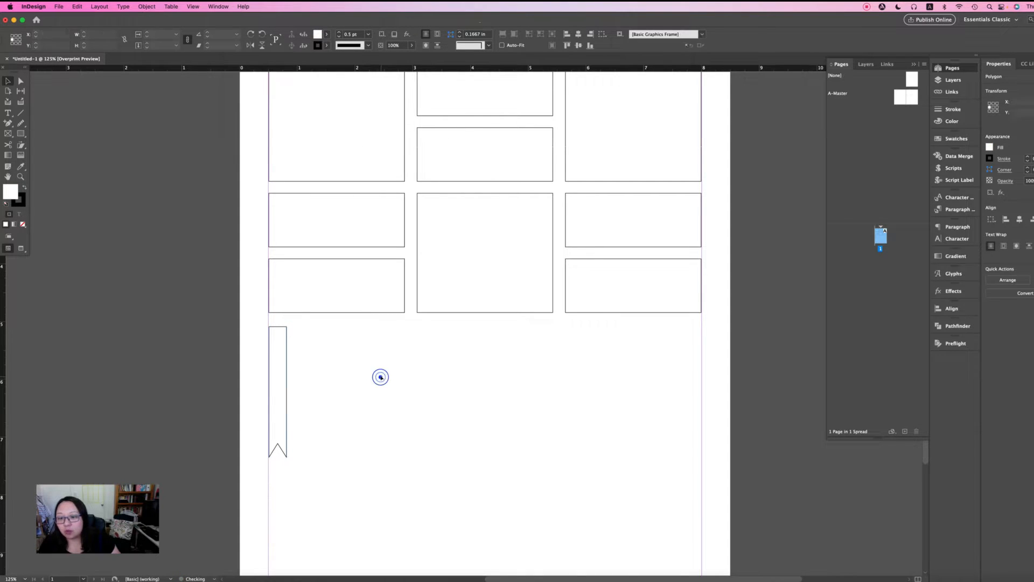
- Narrow the whole grid of boxes from its right edge to a total width of about 5.7 in
{"action": "scroll", "coordinate": [384, 378], "scroll_direction": "up", "scroll_amount": 4}
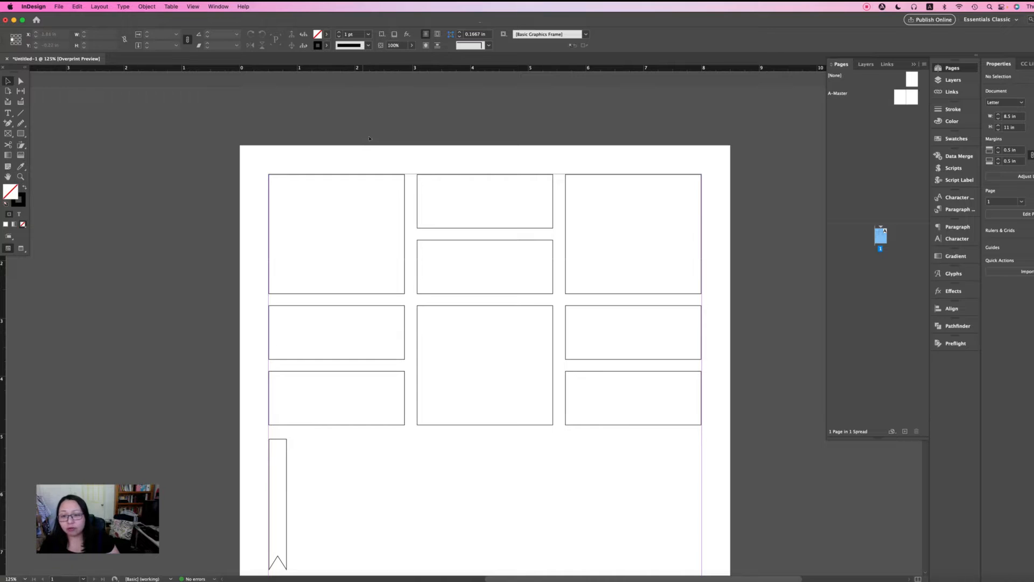
{"action": "left_click_drag", "start_coordinate": [351, 156], "coordinate": [711, 457]}
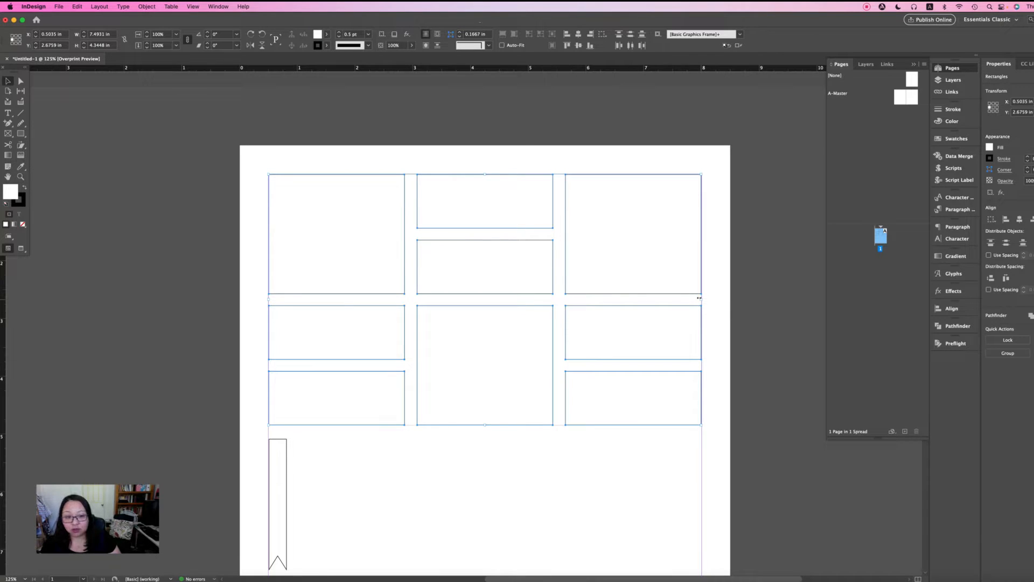
{"action": "left_click_drag", "start_coordinate": [699, 298], "coordinate": [597, 302]}
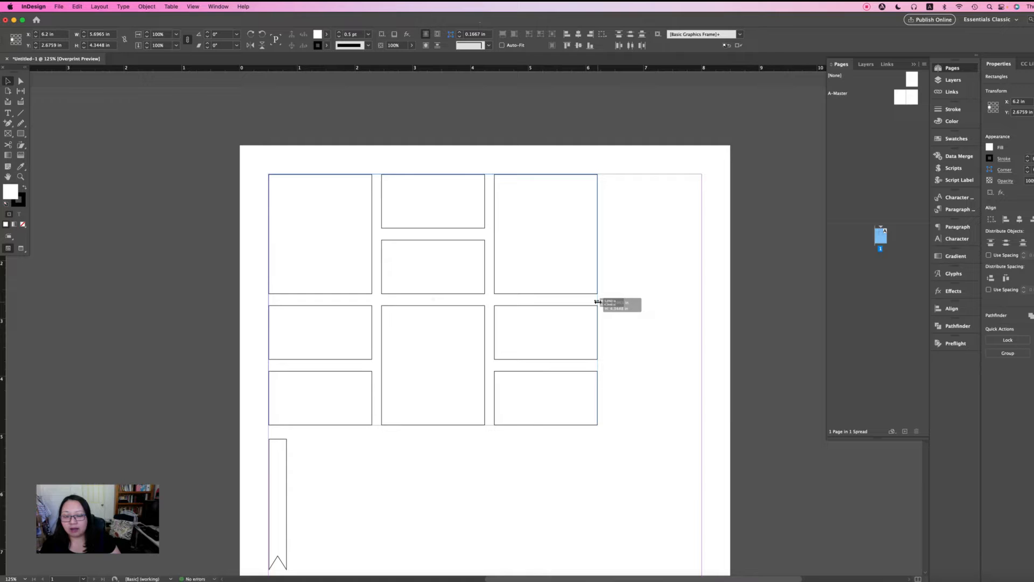
{"action": "left_click", "coordinate": [406, 158]}
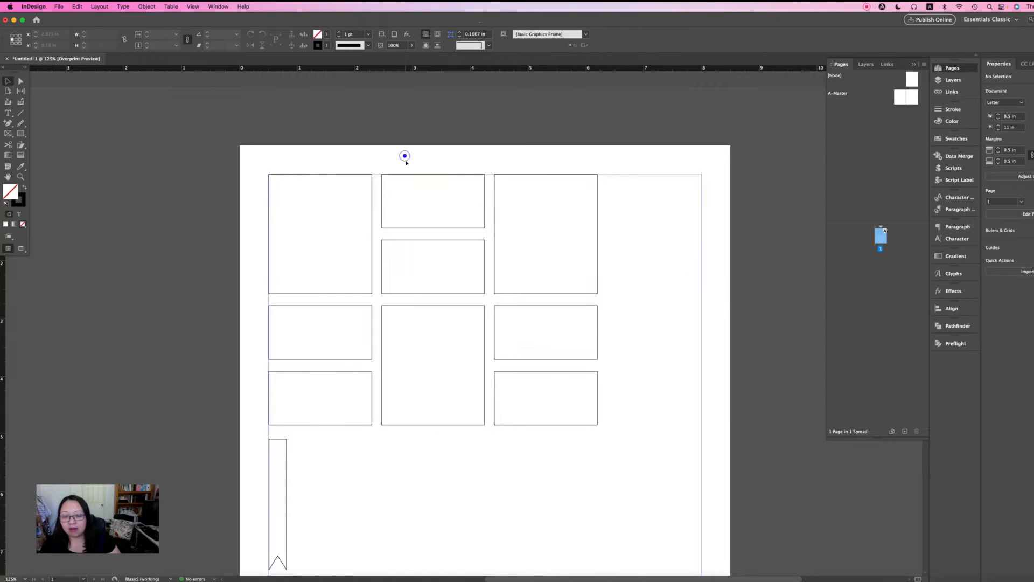
- Duplicate the two stacked boxes at the top of the second column into a fourth column on the same row
{"action": "left_click_drag", "start_coordinate": [411, 166], "coordinate": [461, 282]}
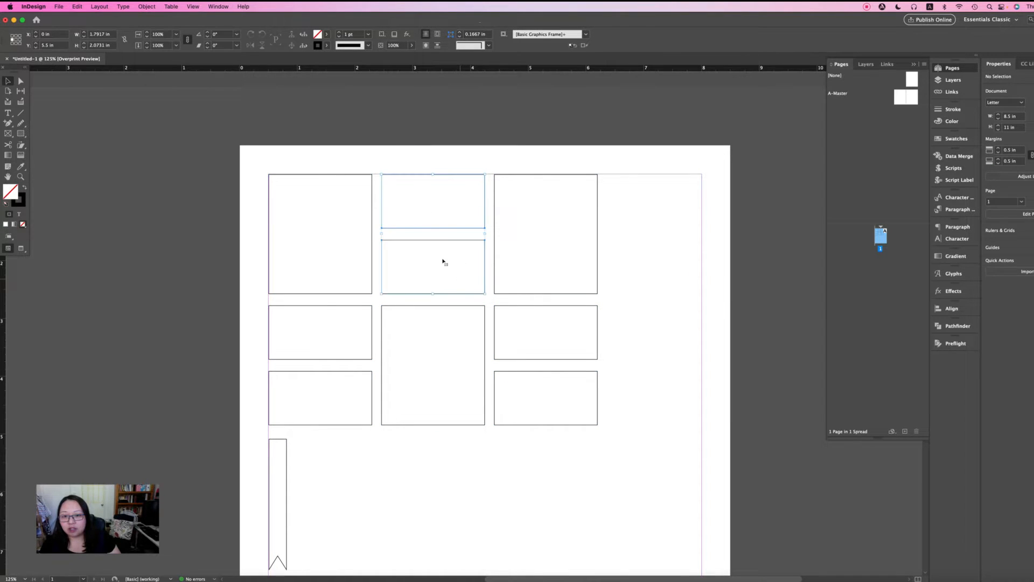
{"action": "left_click_drag", "start_coordinate": [438, 206], "coordinate": [668, 212]}
{"action": "left_click", "coordinate": [323, 162]}
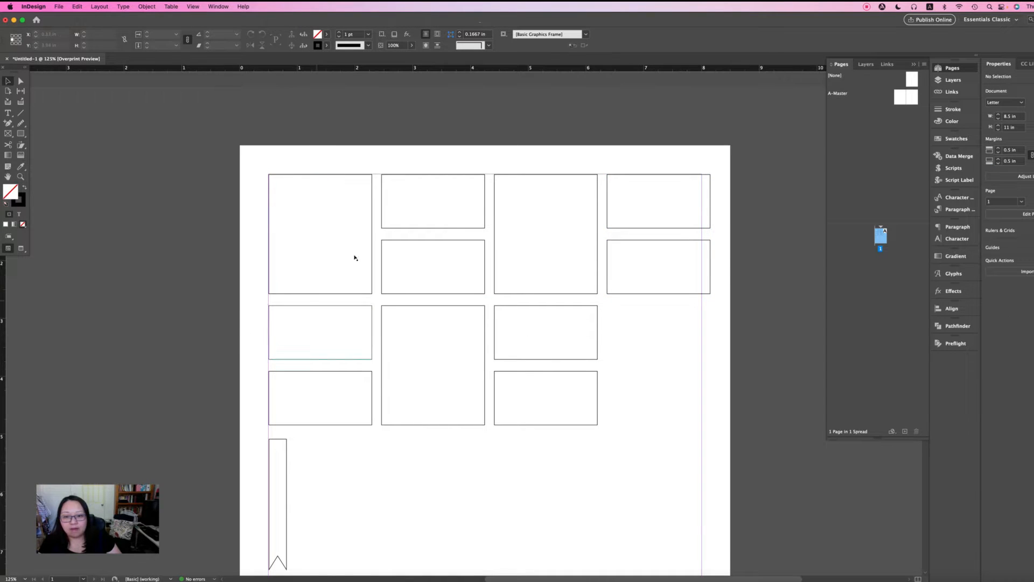
- Delete the five boxes below the top row of the grid
{"action": "left_click_drag", "start_coordinate": [639, 329], "coordinate": [282, 422]}
{"action": "key", "text": "Delete"}
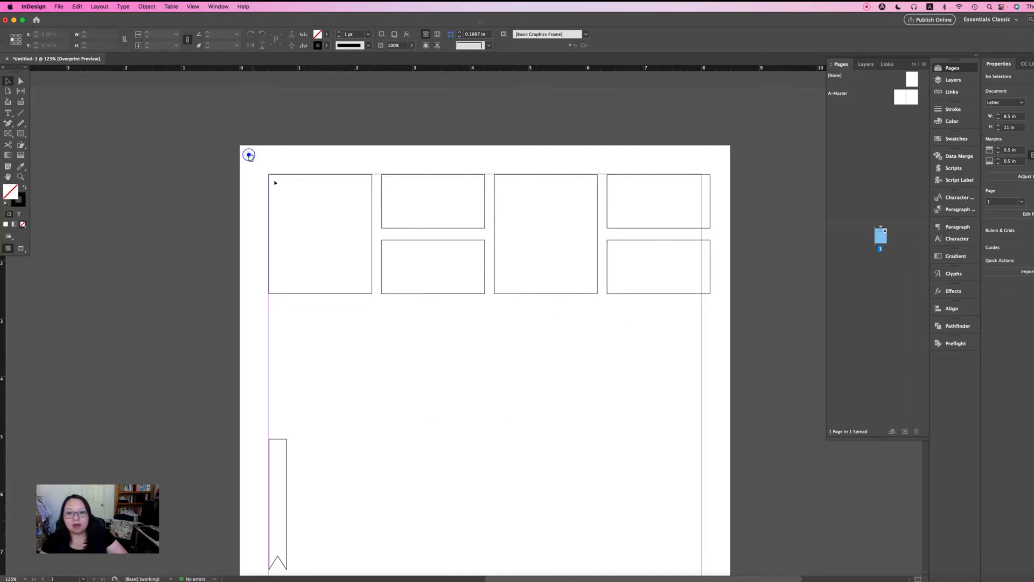
- Rework the second column's two stacked boxes into three shorter, evenly spaced boxes that fill the same height
{"action": "left_click", "coordinate": [421, 211]}
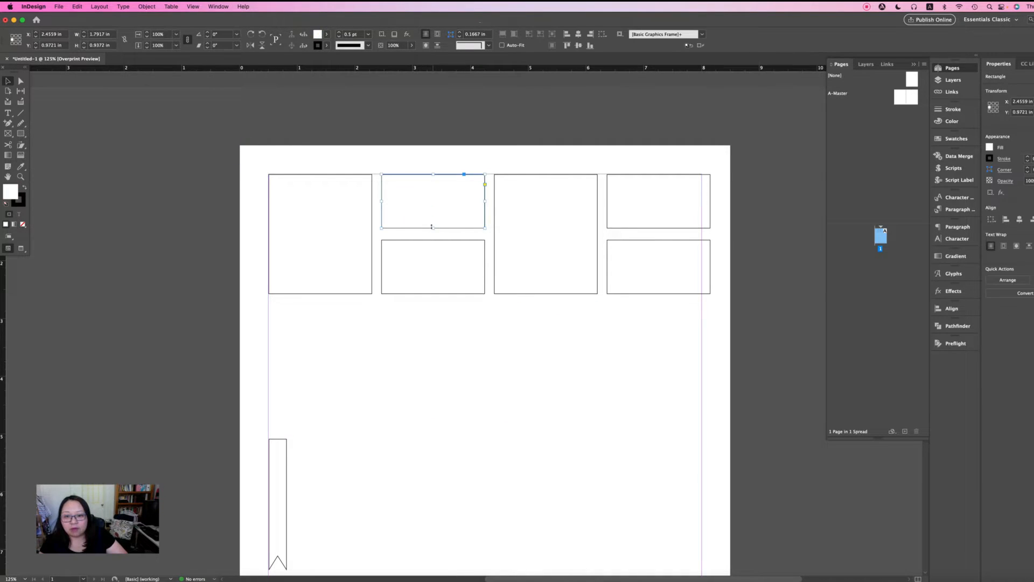
{"action": "left_click_drag", "start_coordinate": [433, 228], "coordinate": [435, 204]}
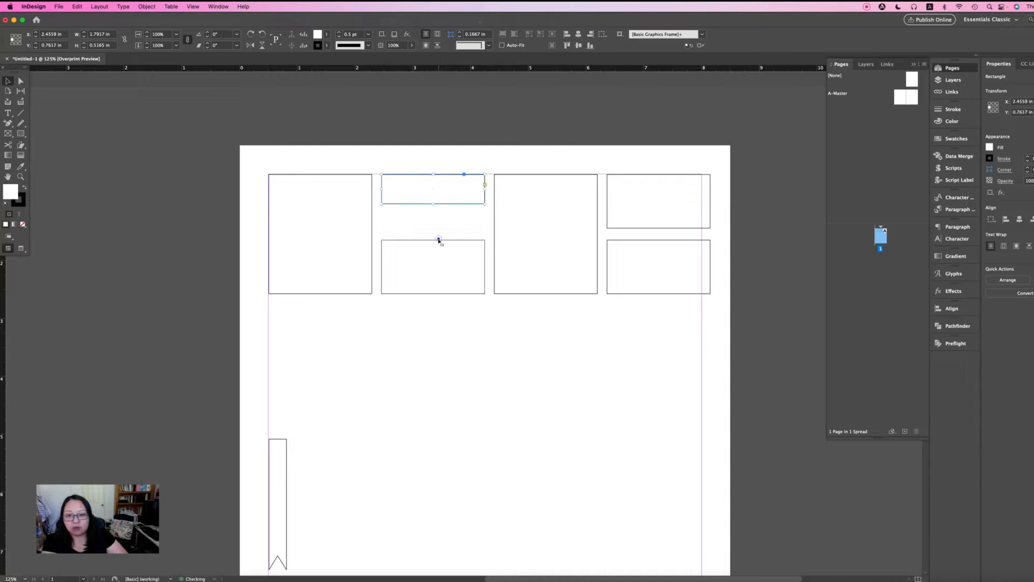
{"action": "left_click_drag", "start_coordinate": [438, 239], "coordinate": [439, 261]}
{"action": "left_click", "coordinate": [433, 191]}
{"action": "left_click_drag", "start_coordinate": [444, 159], "coordinate": [432, 293]}
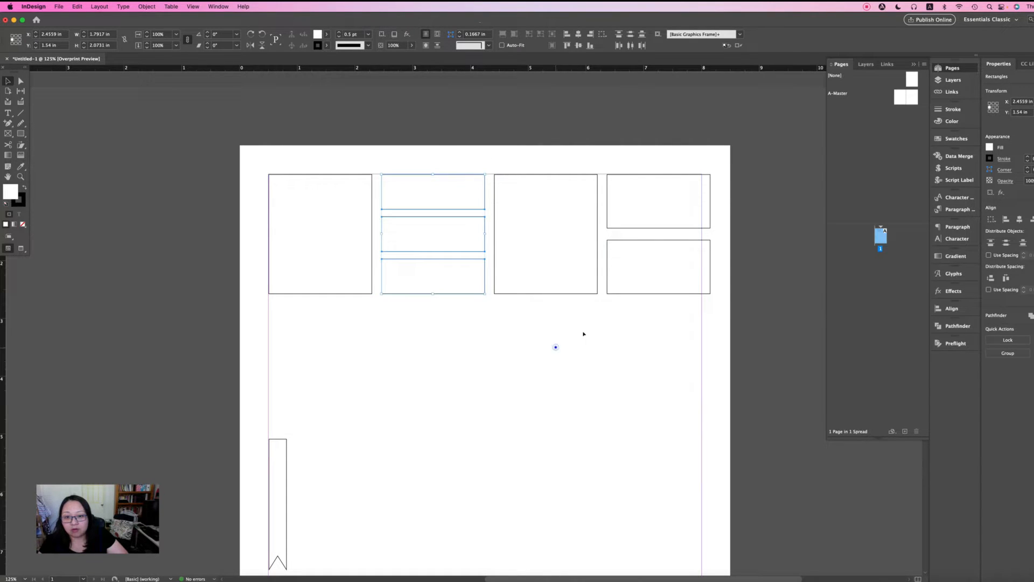
- Replace the two boxes in the fourth column with a copy of the second column's three stacked boxes
{"action": "left_click_drag", "start_coordinate": [639, 157], "coordinate": [672, 291]}
{"action": "key", "text": "Delete"}
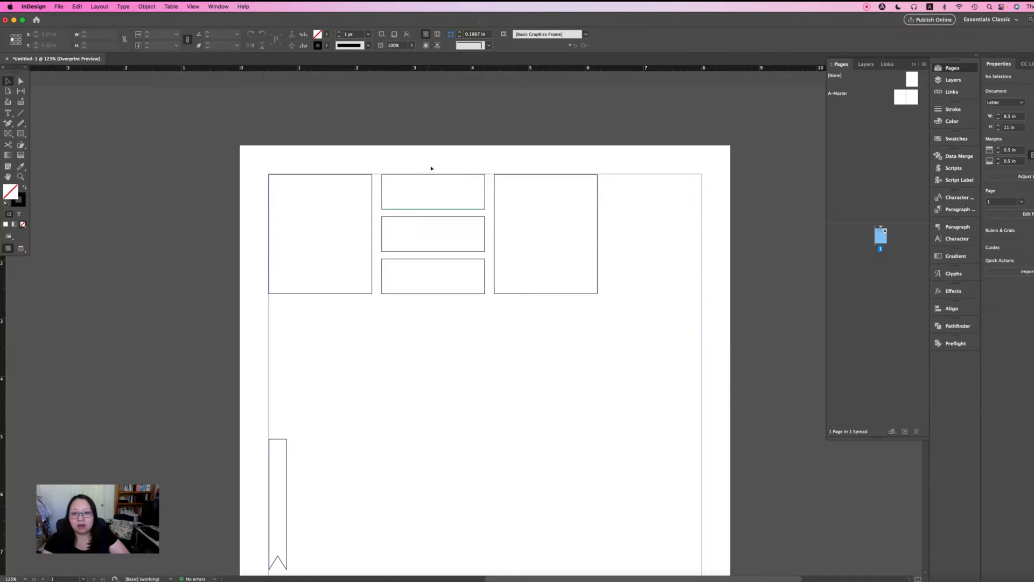
{"action": "left_click_drag", "start_coordinate": [428, 156], "coordinate": [462, 286]}
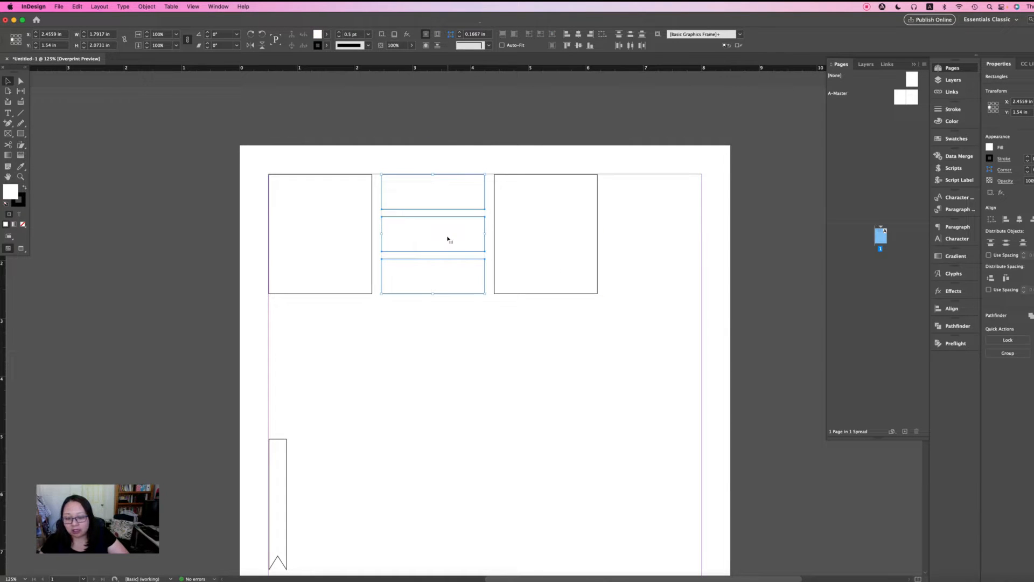
{"action": "left_click_drag", "start_coordinate": [448, 237], "coordinate": [674, 241]}
{"action": "left_click", "coordinate": [469, 320]}
- Scale all boxes of the top row horizontally to about 7.5 in, so the row ends at the right margin
{"action": "left_click_drag", "start_coordinate": [293, 159], "coordinate": [689, 341]}
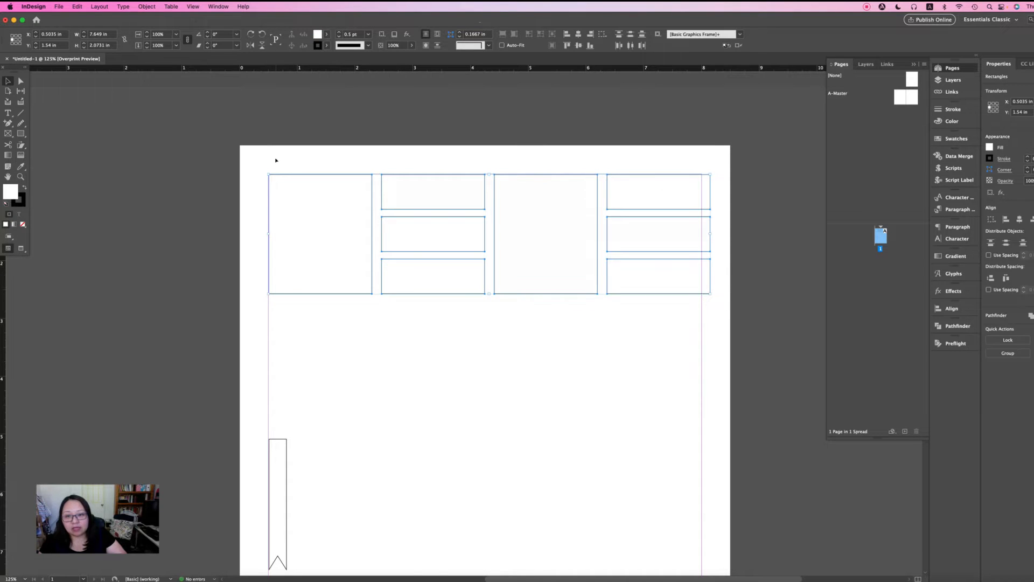
{"action": "left_click_drag", "start_coordinate": [709, 232], "coordinate": [701, 232]}
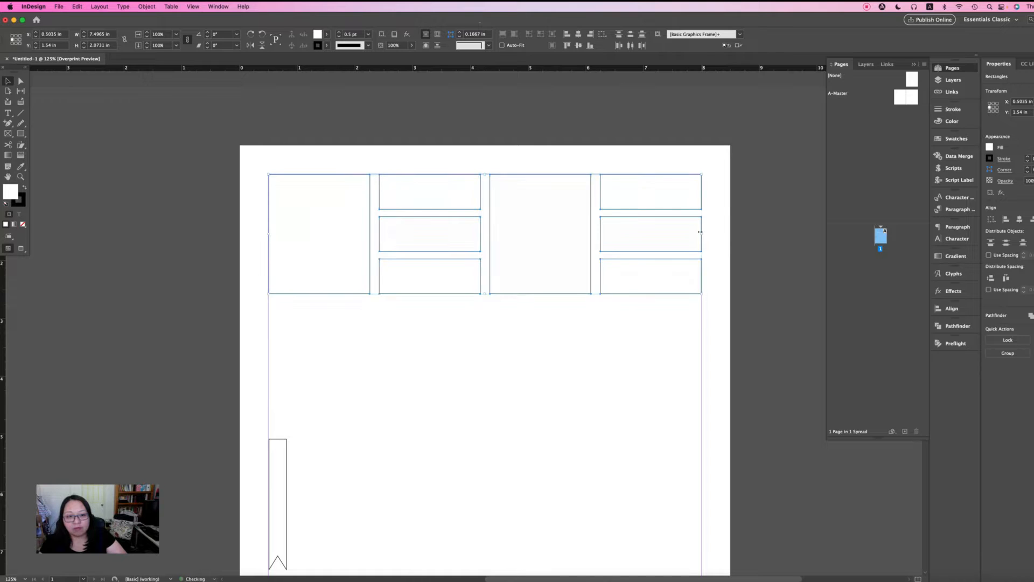
{"action": "left_click", "coordinate": [601, 340]}
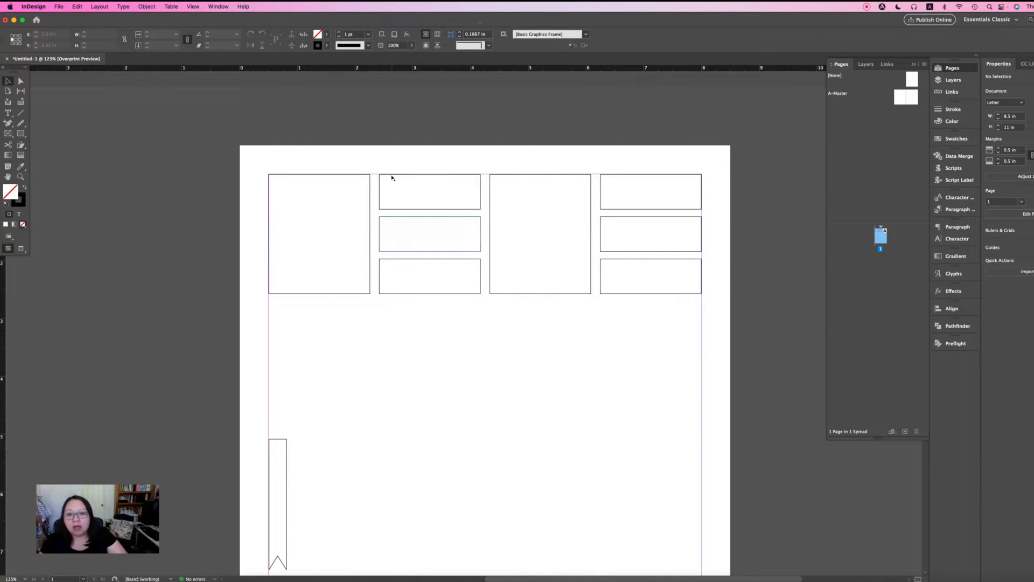
- Build a second row below the first by copying columns two to four one column over, plus the tall box into the fourth column
{"action": "left_click_drag", "start_coordinate": [408, 160], "coordinate": [687, 318]}
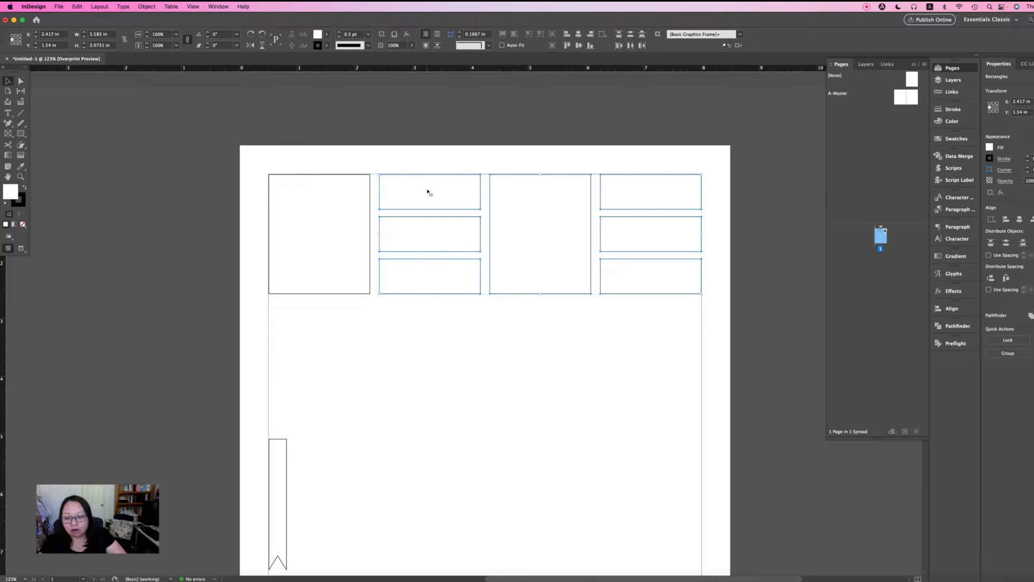
{"action": "left_click_drag", "start_coordinate": [440, 201], "coordinate": [333, 323]}
{"action": "left_click", "coordinate": [634, 348]}
{"action": "left_click", "coordinate": [453, 338]}
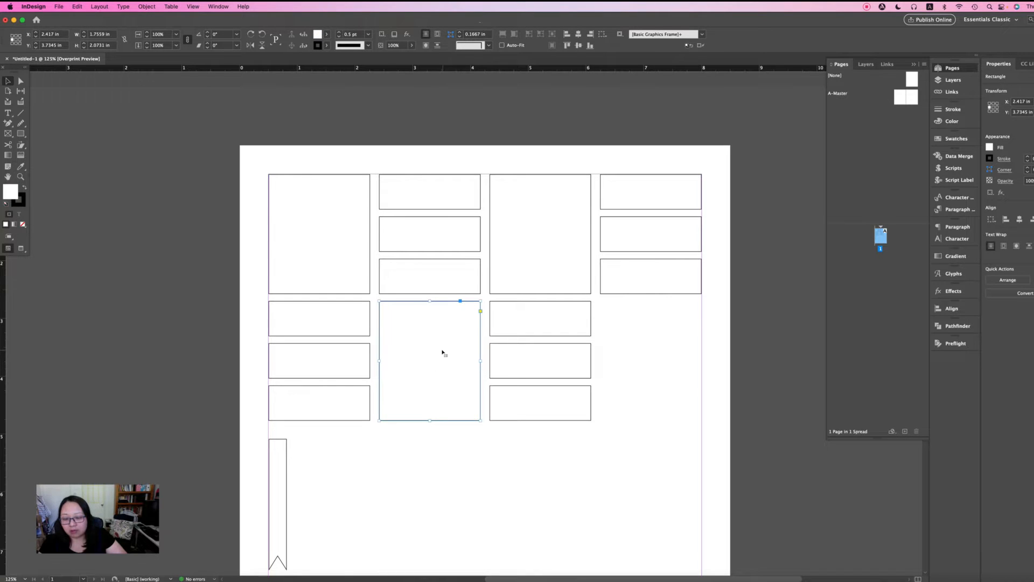
{"action": "left_click_drag", "start_coordinate": [444, 352], "coordinate": [665, 352]}
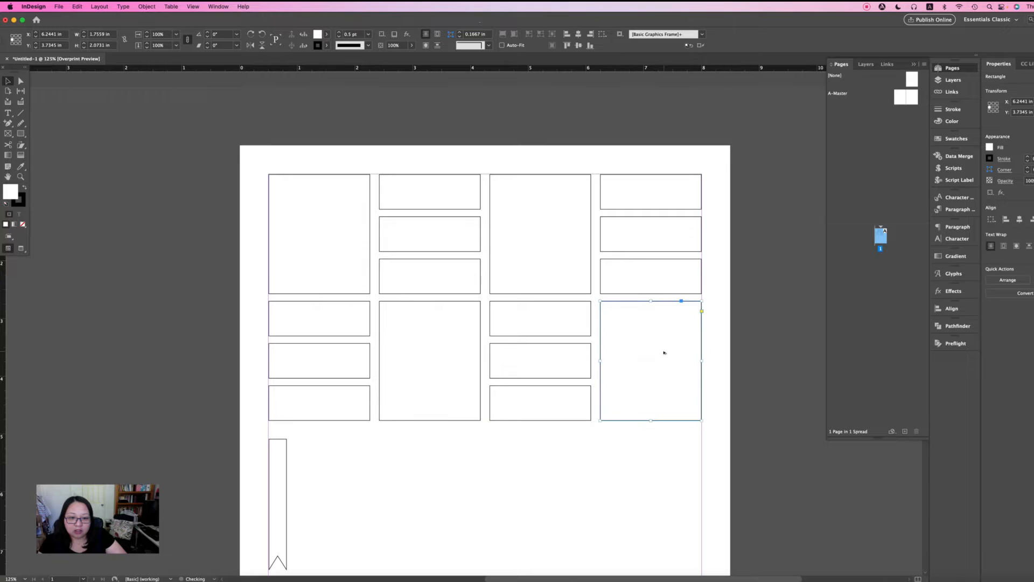
{"action": "left_click", "coordinate": [719, 335]}
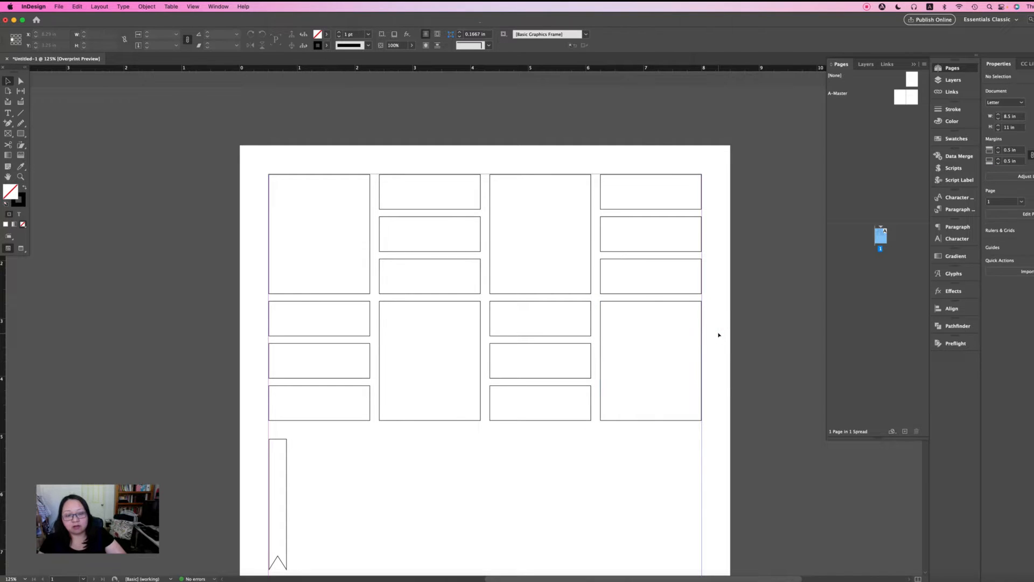
{"action": "scroll", "coordinate": [719, 335], "scroll_direction": "down", "scroll_amount": 3}
{"action": "scroll", "coordinate": [719, 335], "scroll_direction": "up", "scroll_amount": 1}
{"action": "scroll", "coordinate": [719, 335], "scroll_direction": "down", "scroll_amount": 5}
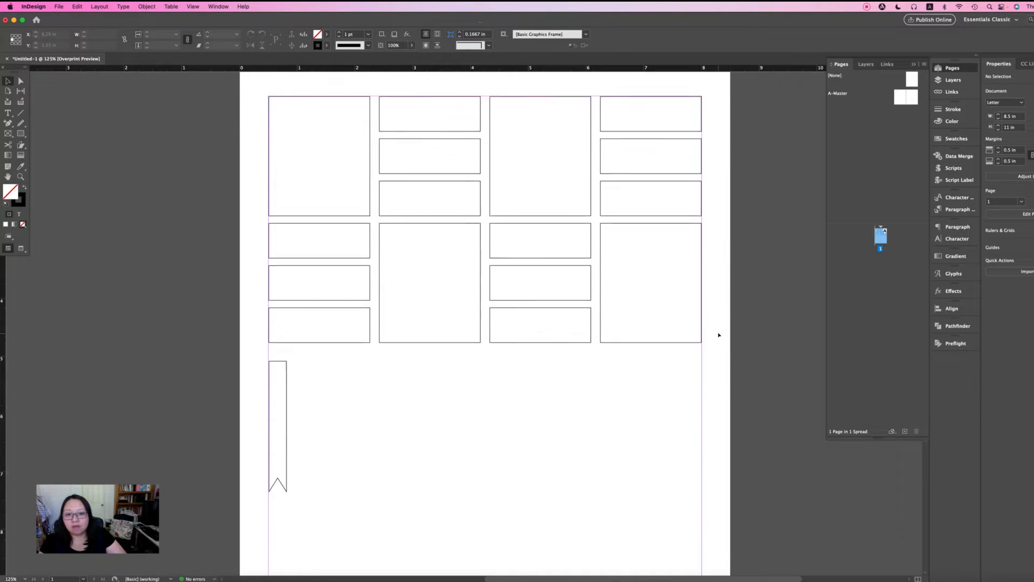
{"action": "scroll", "coordinate": [409, 311], "scroll_direction": "up", "scroll_amount": 6}
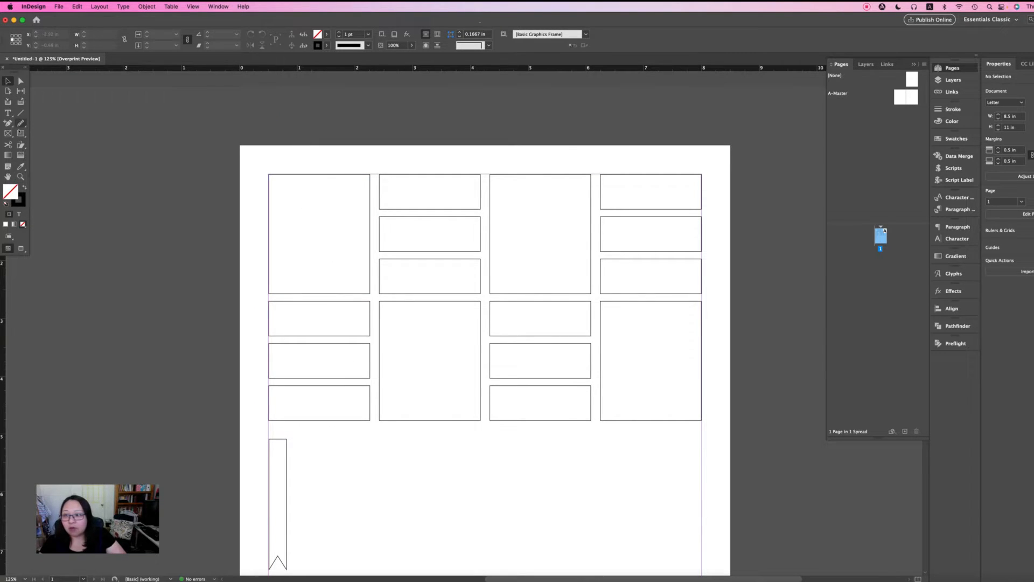
- Draw a rectangle about 1.34 by 1.67 in inside the first tall box and give it a 0.5 pt stroke
{"action": "left_click", "coordinate": [21, 134]}
{"action": "left_click", "coordinate": [21, 133]}
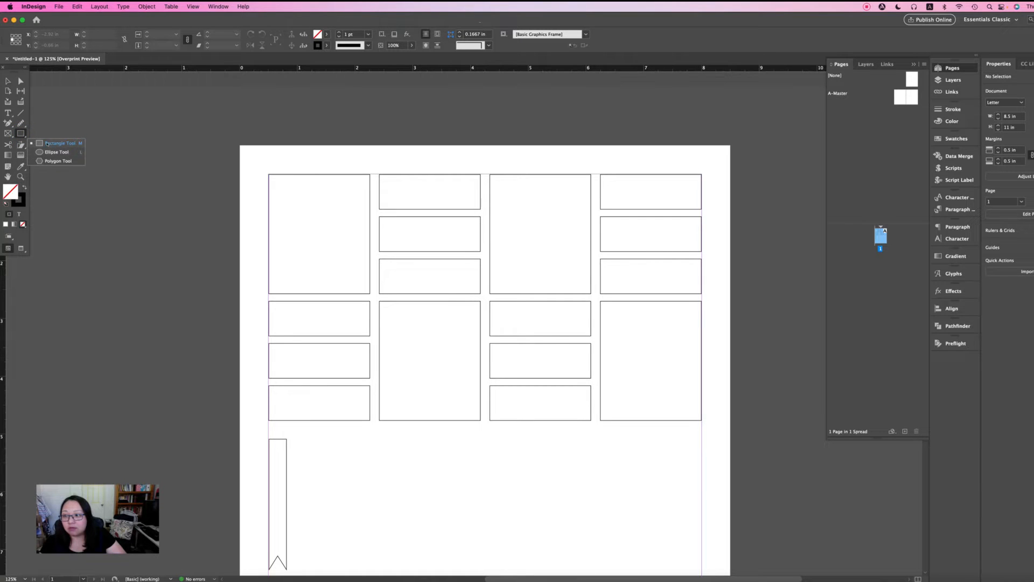
{"action": "left_click", "coordinate": [47, 143]}
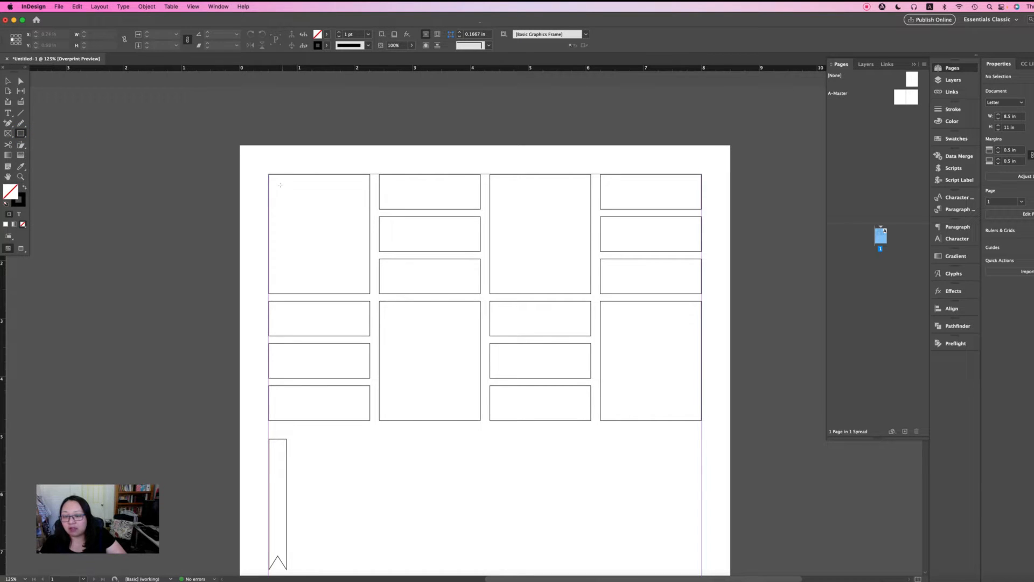
{"action": "left_click_drag", "start_coordinate": [280, 185], "coordinate": [358, 282]}
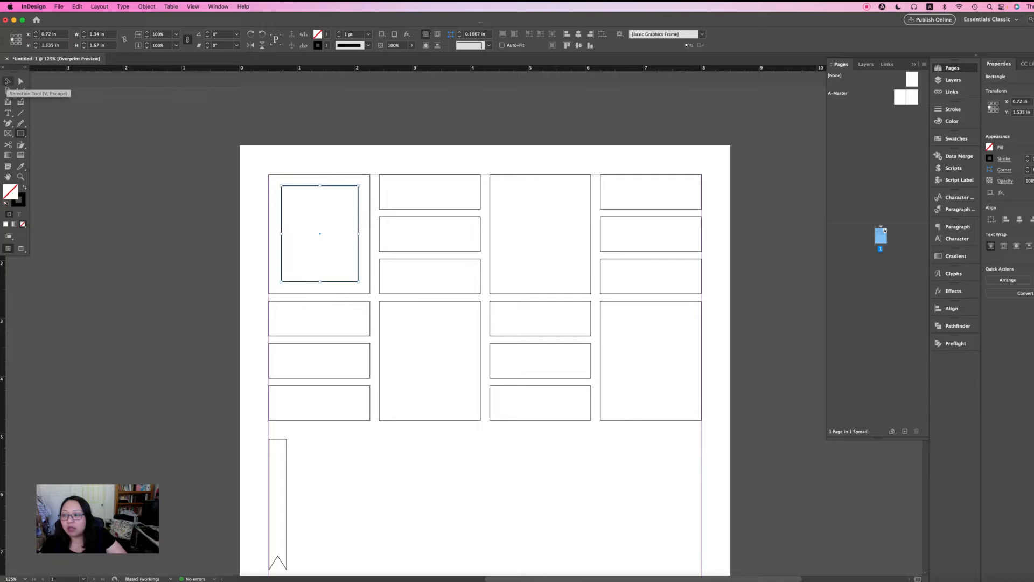
{"action": "left_click", "coordinate": [370, 35]}
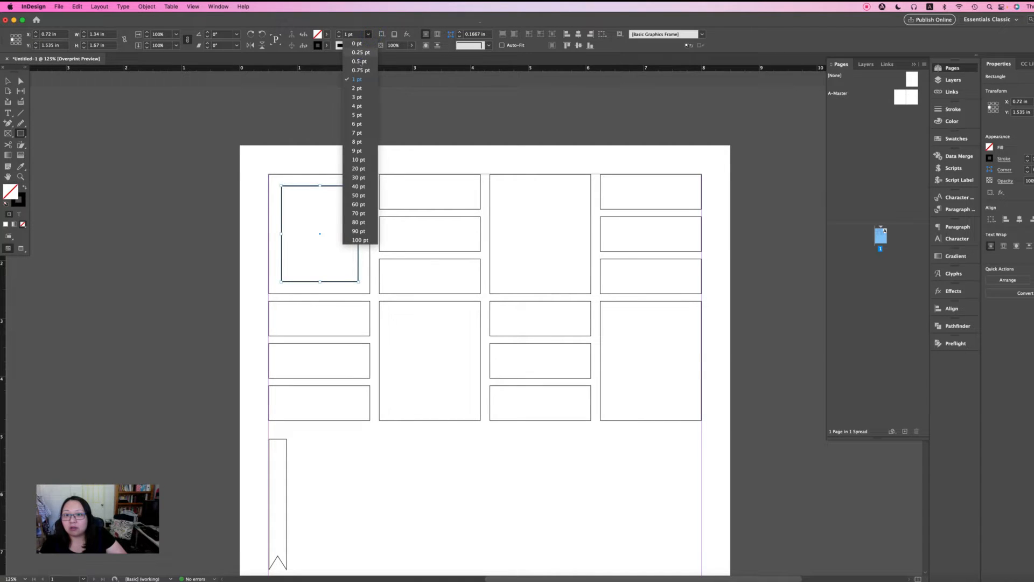
{"action": "left_click", "coordinate": [360, 61]}
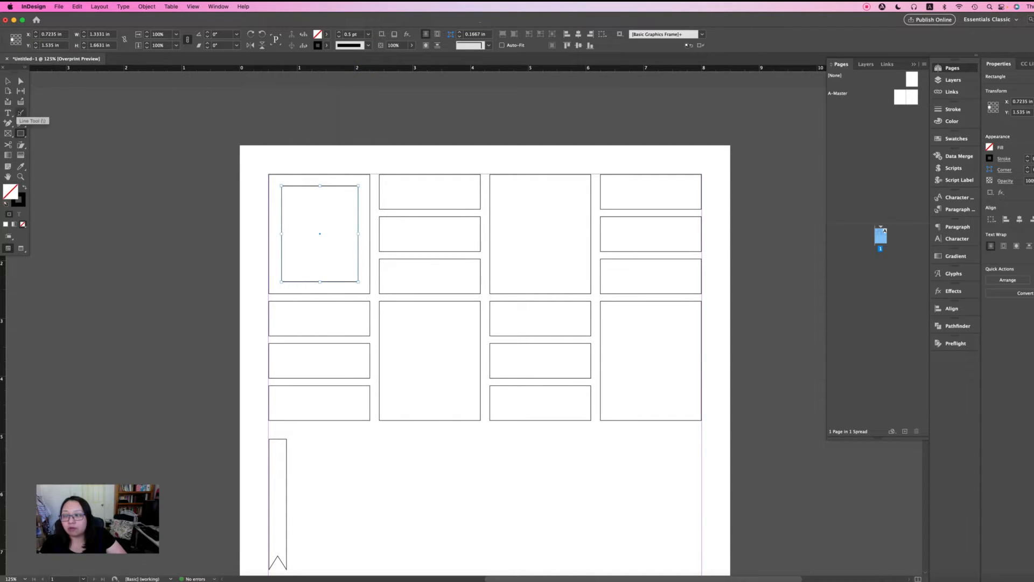
- Round the inner rectangle's four corners to about 0.14 in and extend its lower edge to a height of about 1.72 in
{"action": "left_click", "coordinate": [357, 195]}
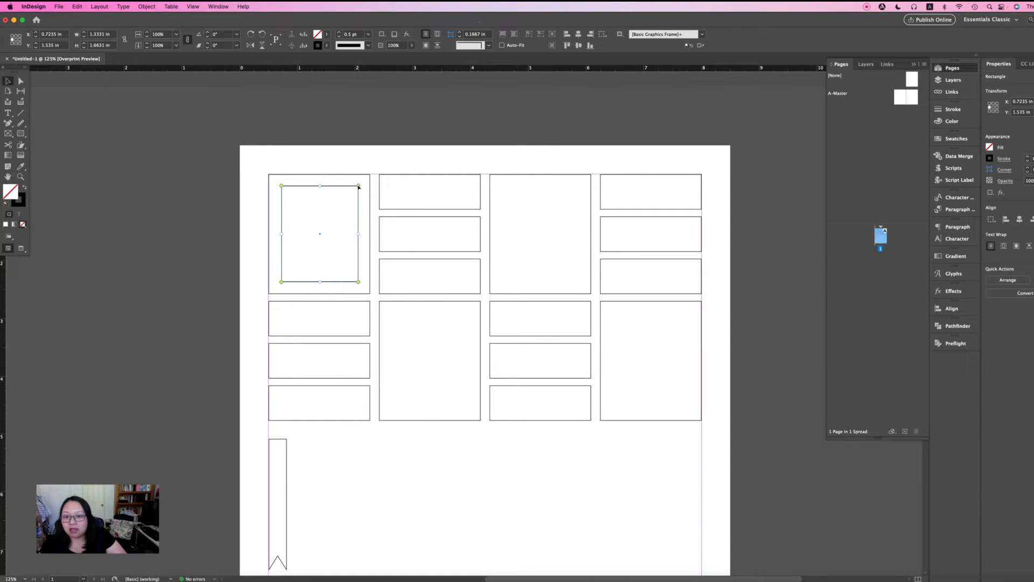
{"action": "left_click_drag", "start_coordinate": [358, 186], "coordinate": [348, 187]}
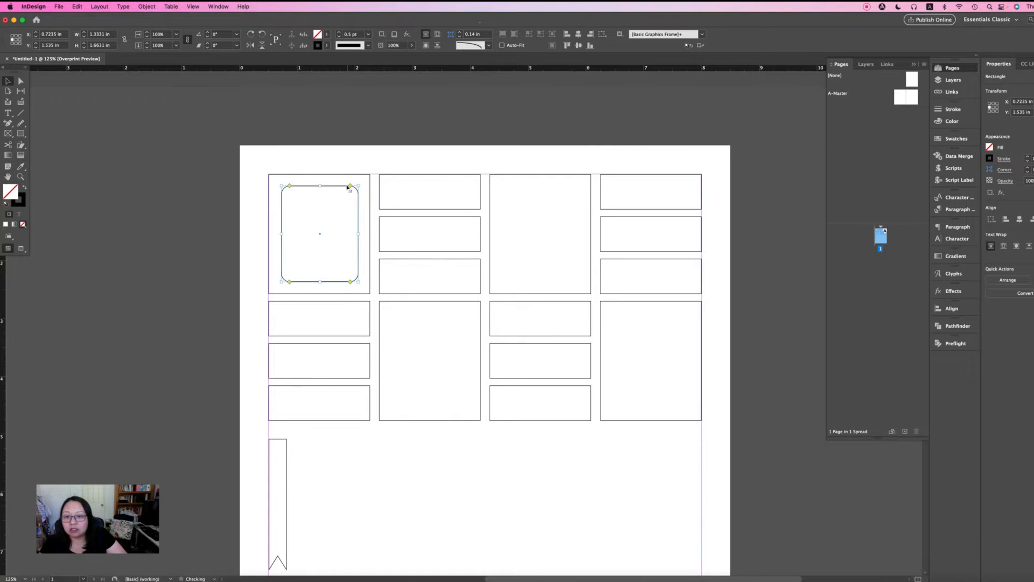
{"action": "left_click", "coordinate": [200, 187]}
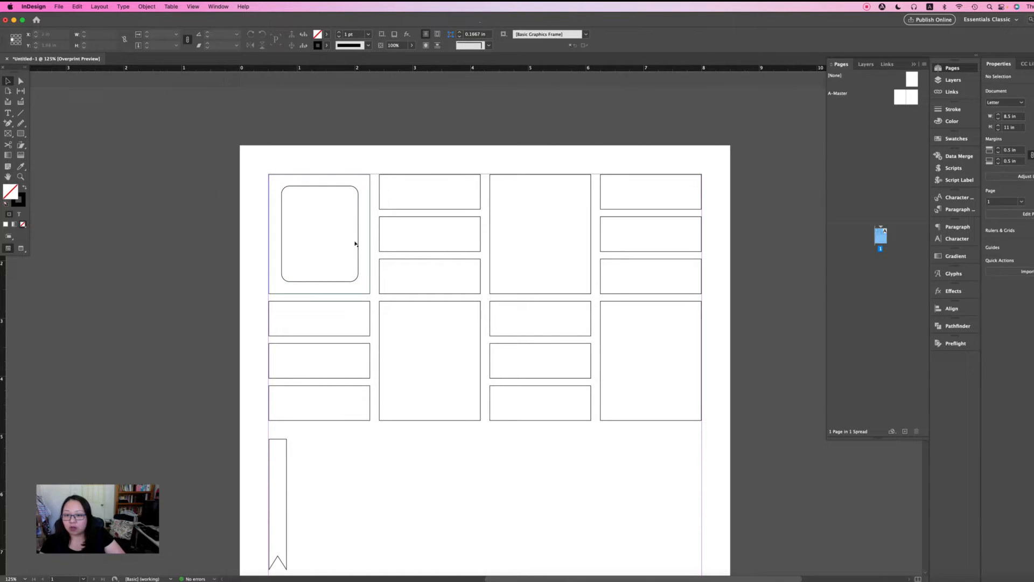
{"action": "left_click", "coordinate": [323, 284]}
{"action": "left_click", "coordinate": [323, 284]}
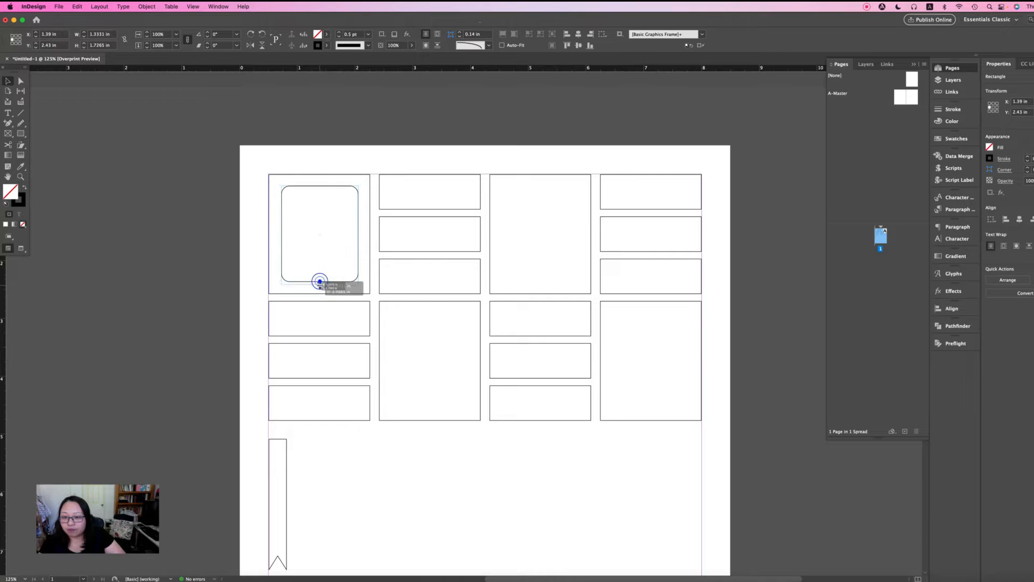
{"action": "left_click_drag", "start_coordinate": [320, 282], "coordinate": [320, 285]}
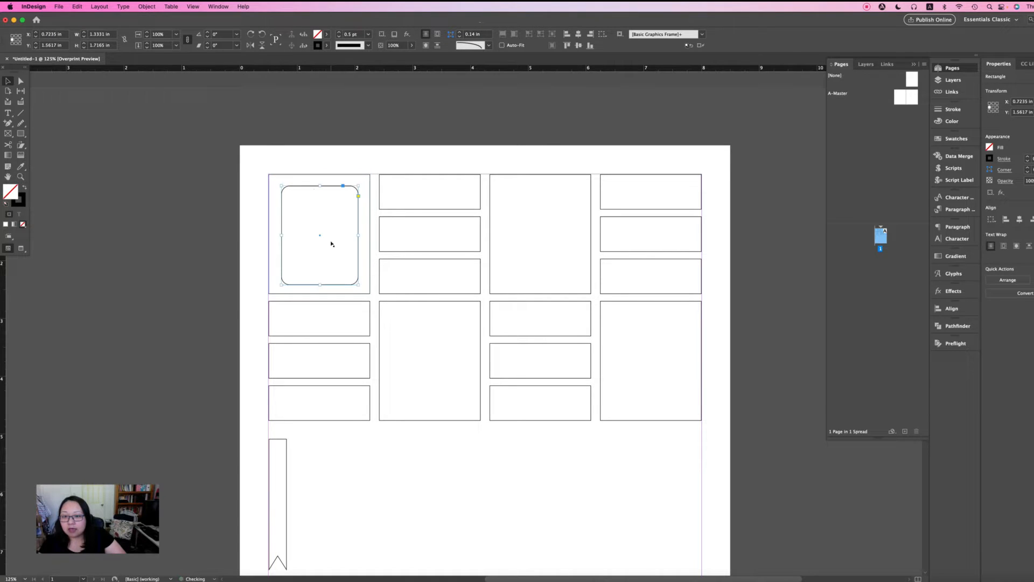
{"action": "left_click", "coordinate": [286, 143]}
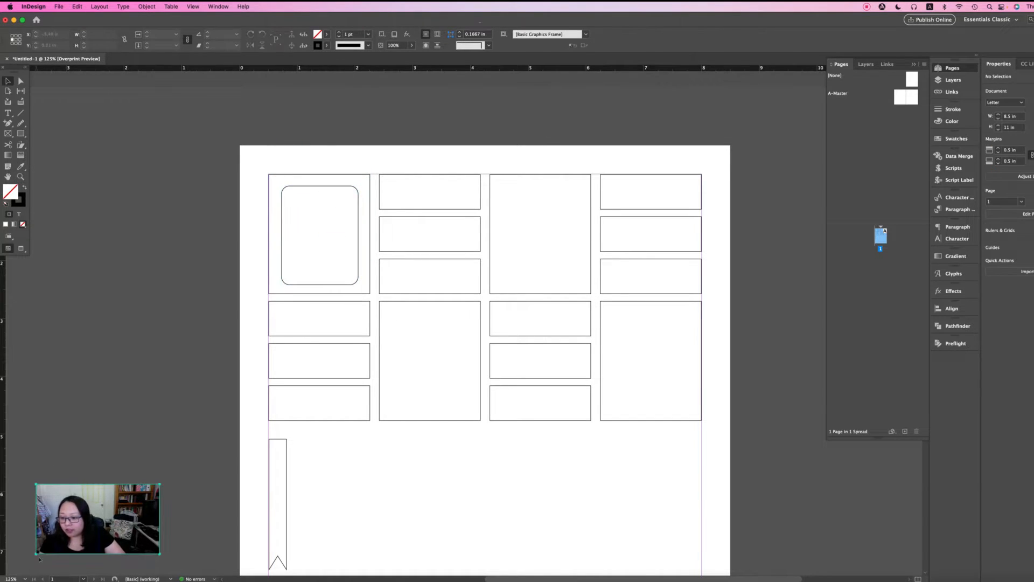
- Place 1.png from the PNG folder in Finder over the first tall box's lower-right corner, about 0.93 by 1.13 in
{"action": "left_click", "coordinate": [31, 579]}
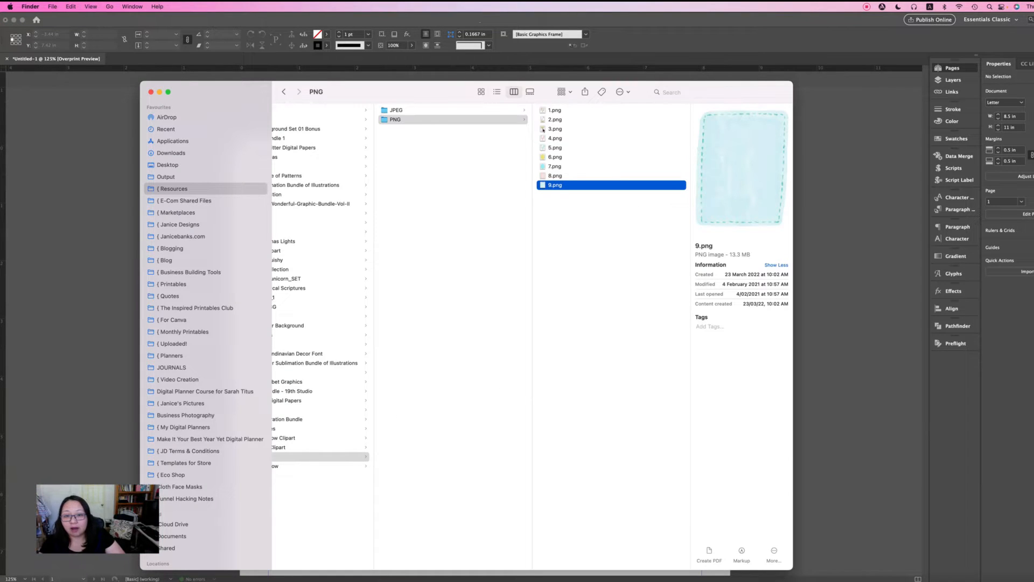
{"action": "left_click", "coordinate": [555, 110]}
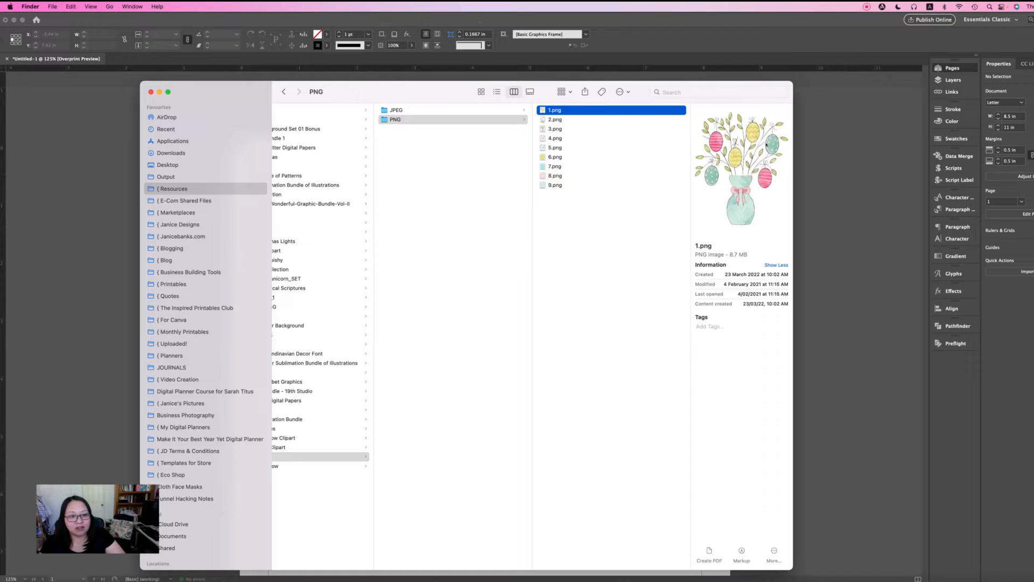
{"action": "left_click_drag", "start_coordinate": [435, 95], "coordinate": [251, 372]}
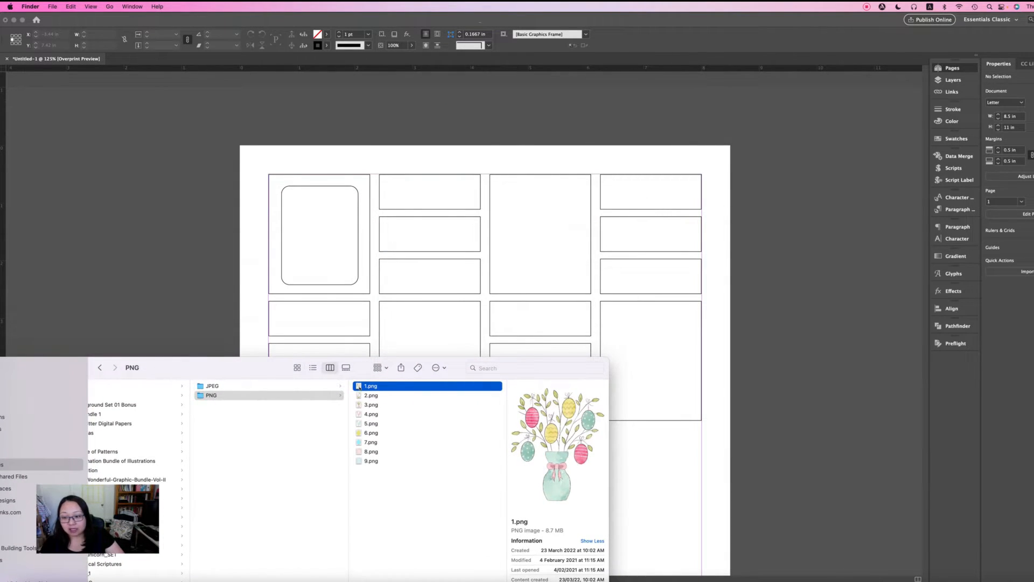
{"action": "left_click_drag", "start_coordinate": [358, 386], "coordinate": [672, 457]}
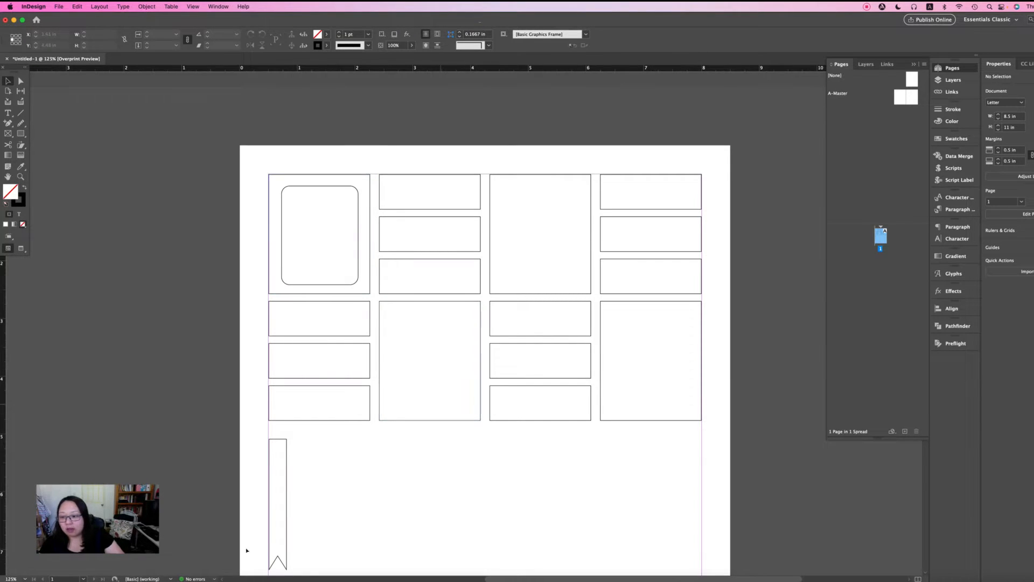
{"action": "left_click", "coordinate": [32, 581]}
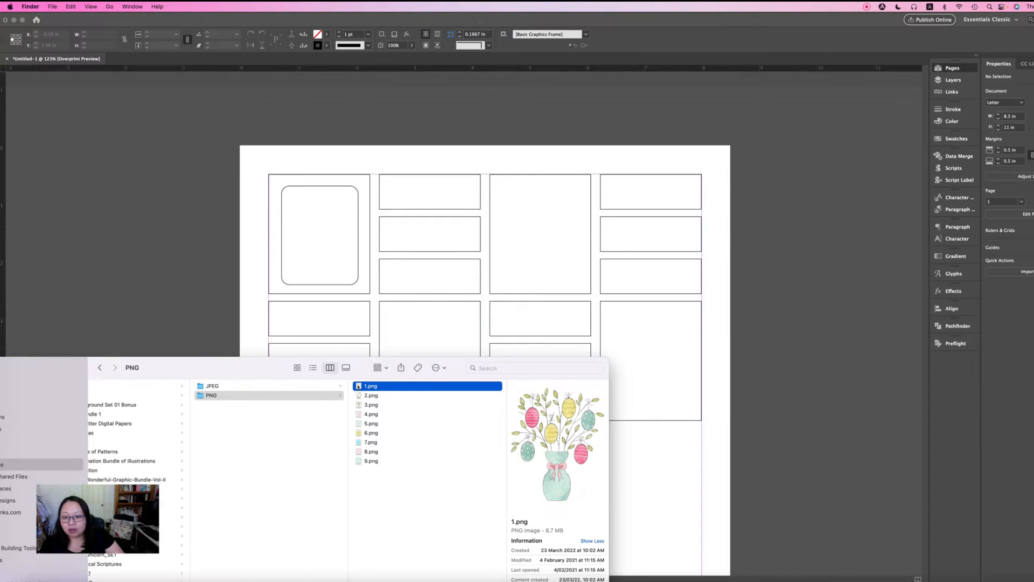
{"action": "left_click_drag", "start_coordinate": [358, 386], "coordinate": [666, 464]}
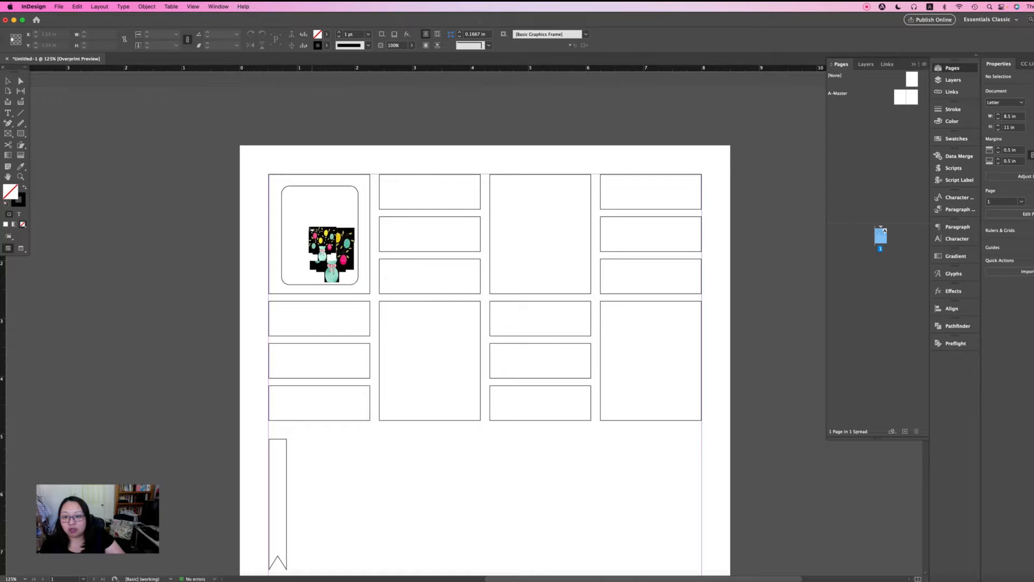
{"action": "left_click_drag", "start_coordinate": [320, 229], "coordinate": [371, 294]}
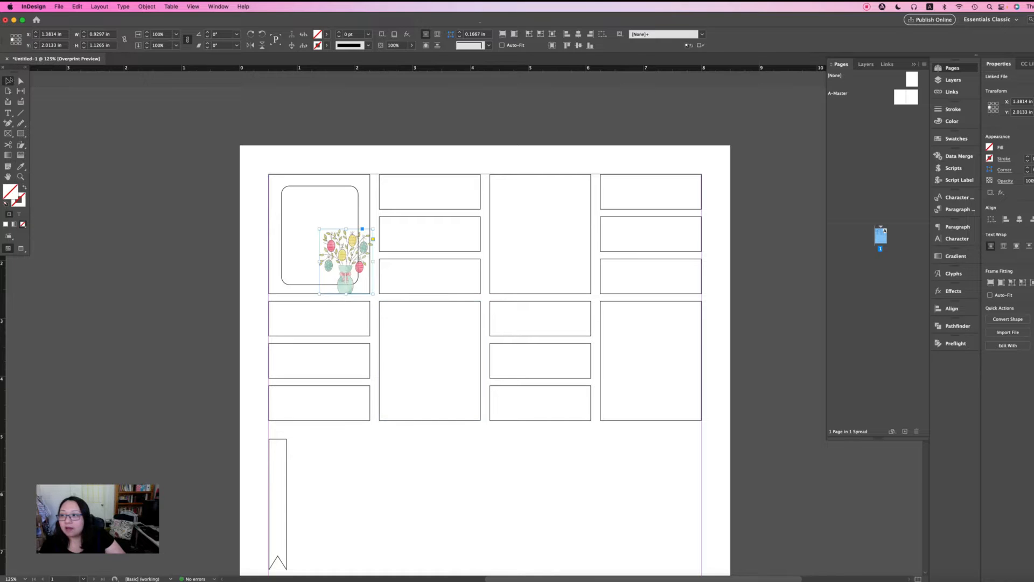
{"action": "left_click", "coordinate": [62, 107]}
- Fill the rounded inner rectangle of the first tall box with [Paper]
{"action": "left_click", "coordinate": [309, 202]}
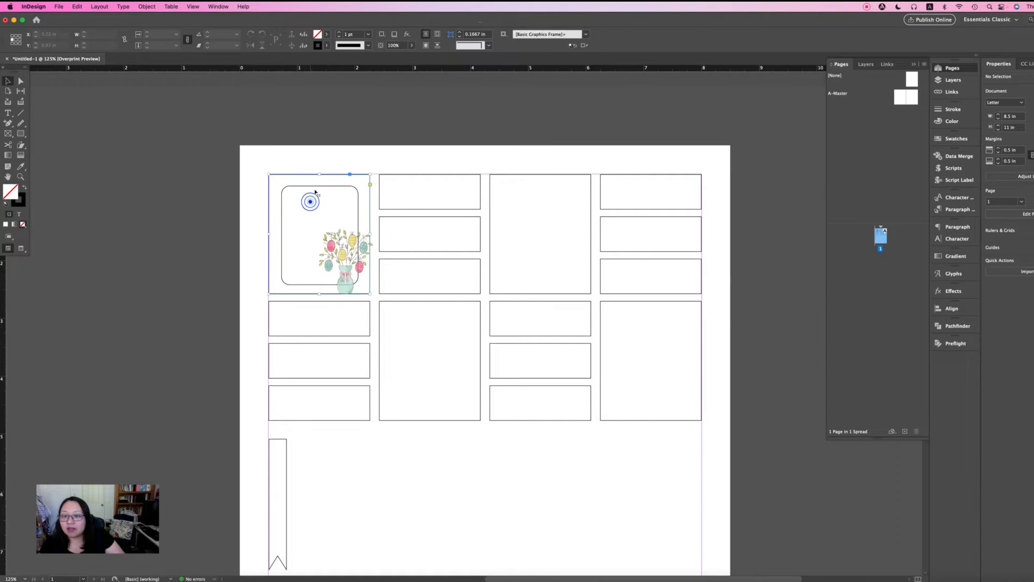
{"action": "left_click", "coordinate": [316, 187]}
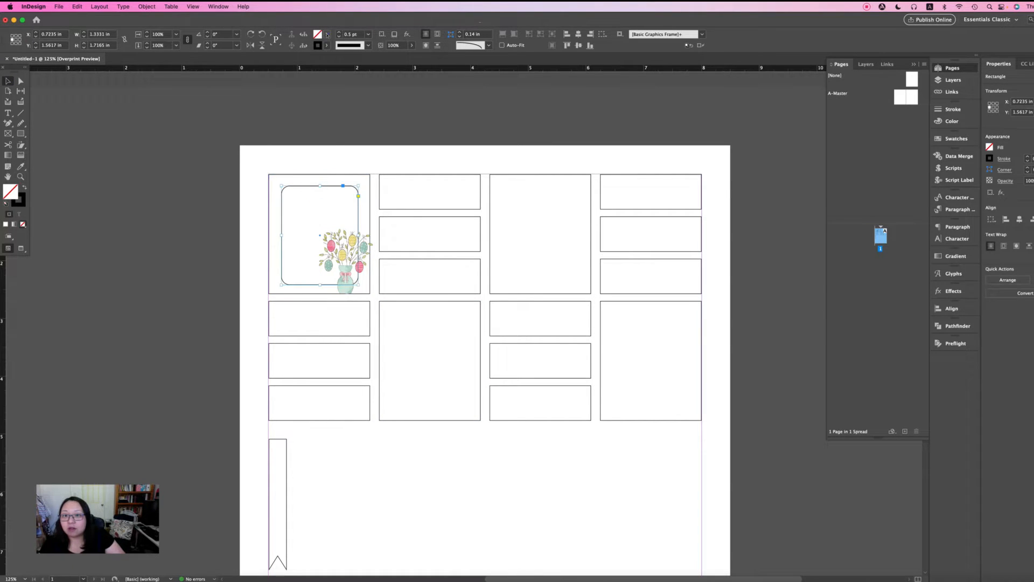
{"action": "left_click", "coordinate": [327, 34]}
{"action": "left_click", "coordinate": [253, 79]}
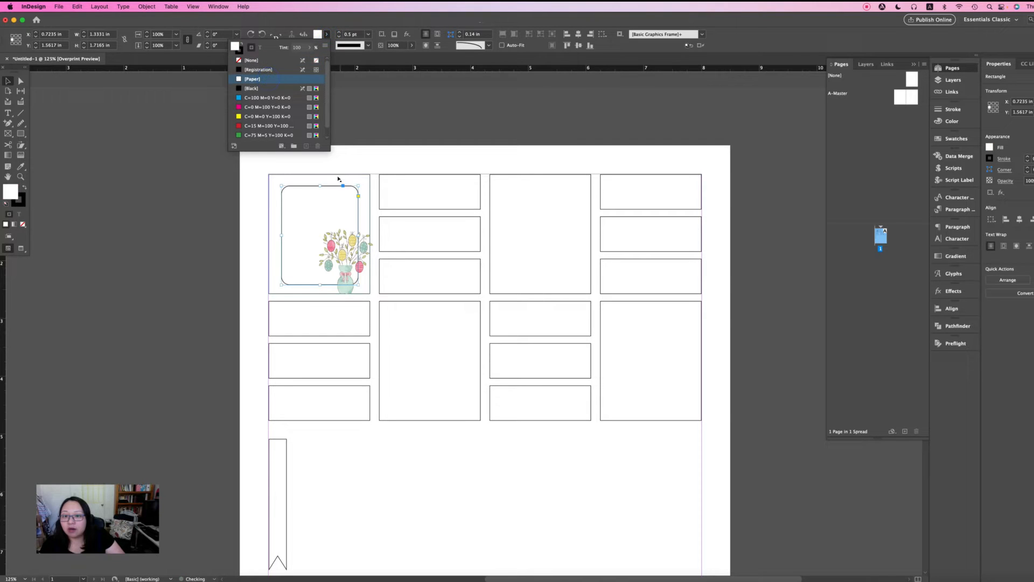
{"action": "left_click", "coordinate": [182, 170]}
- Fill the first tall box with the teal green sampled from an egg in the vase artwork
{"action": "left_click", "coordinate": [311, 177]}
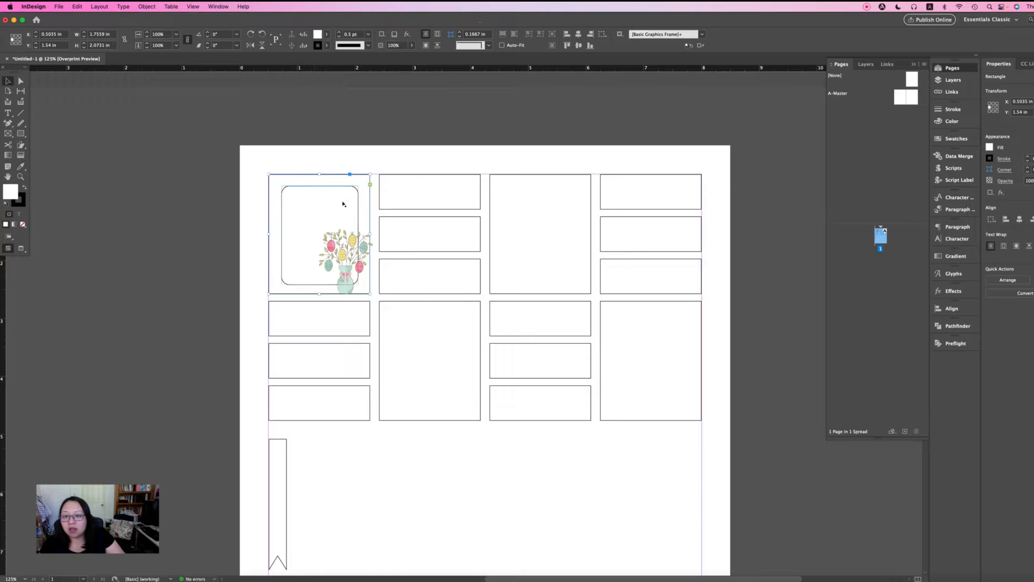
{"action": "left_click", "coordinate": [251, 141]}
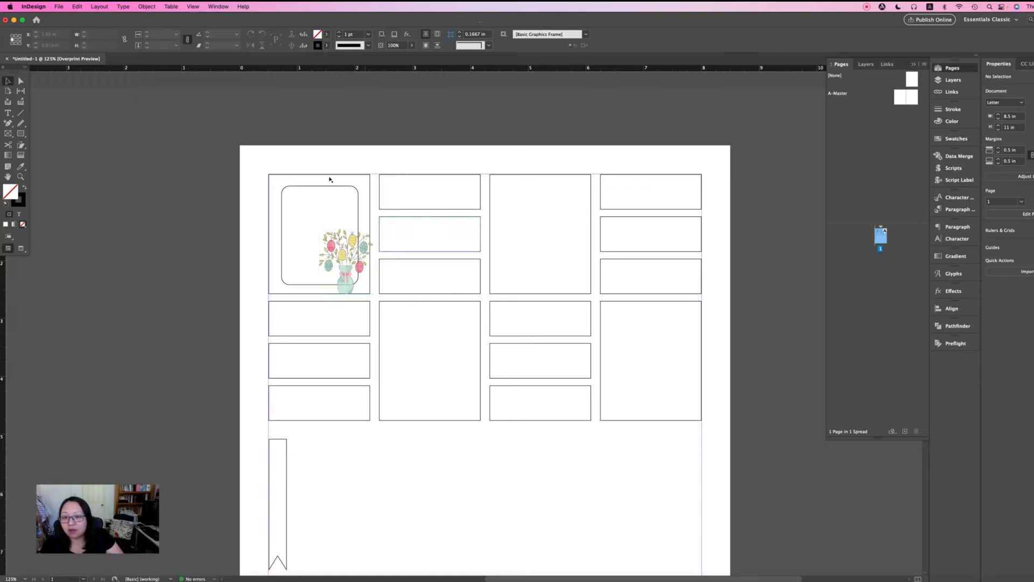
{"action": "left_click", "coordinate": [287, 163]}
{"action": "left_click", "coordinate": [303, 178]}
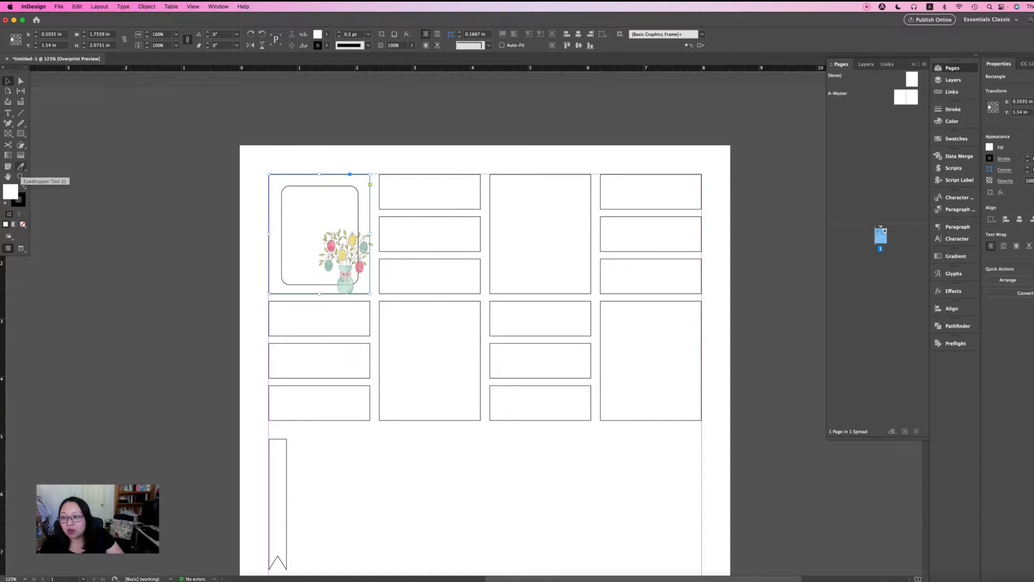
{"action": "left_click", "coordinate": [20, 167]}
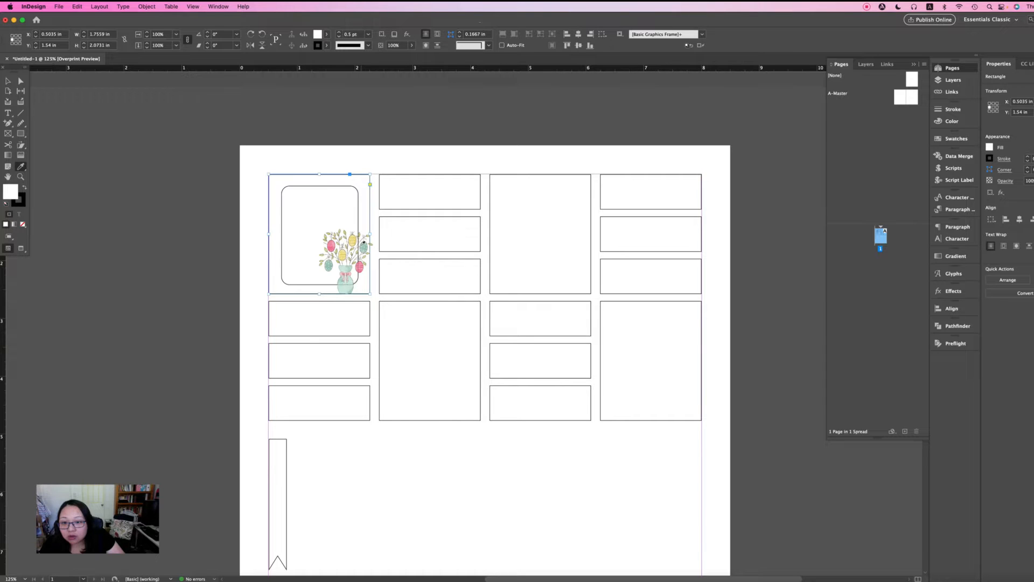
{"action": "left_click", "coordinate": [363, 244]}
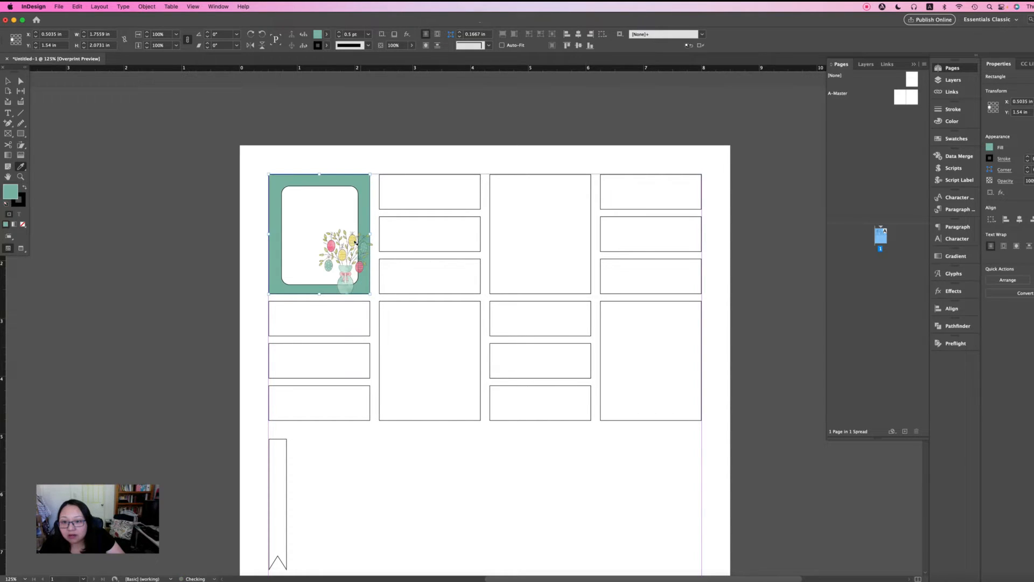
{"action": "key", "text": "v"}
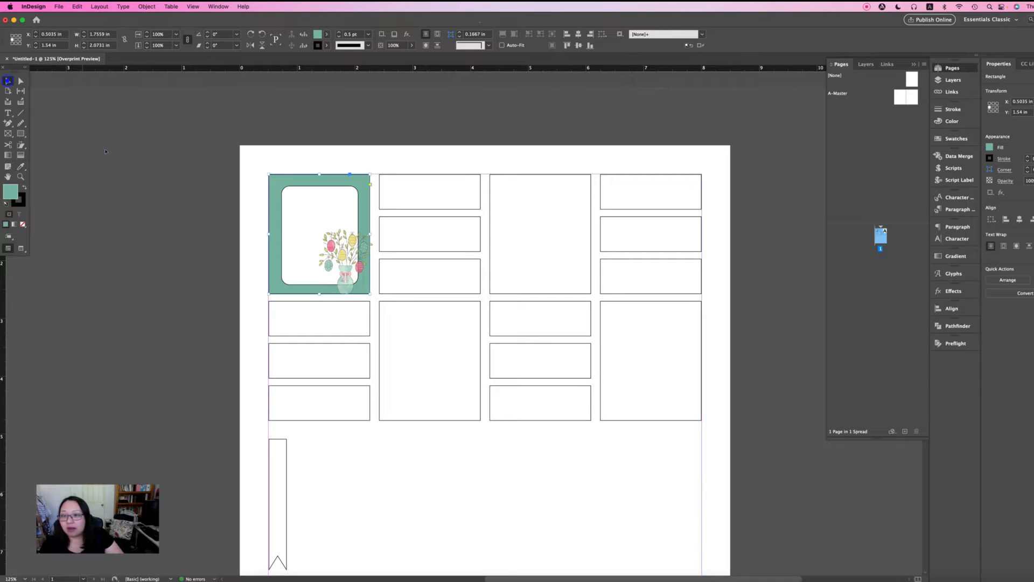
- Set the stroke of the rounded inner rectangle to [None]
{"action": "left_click", "coordinate": [104, 151]}
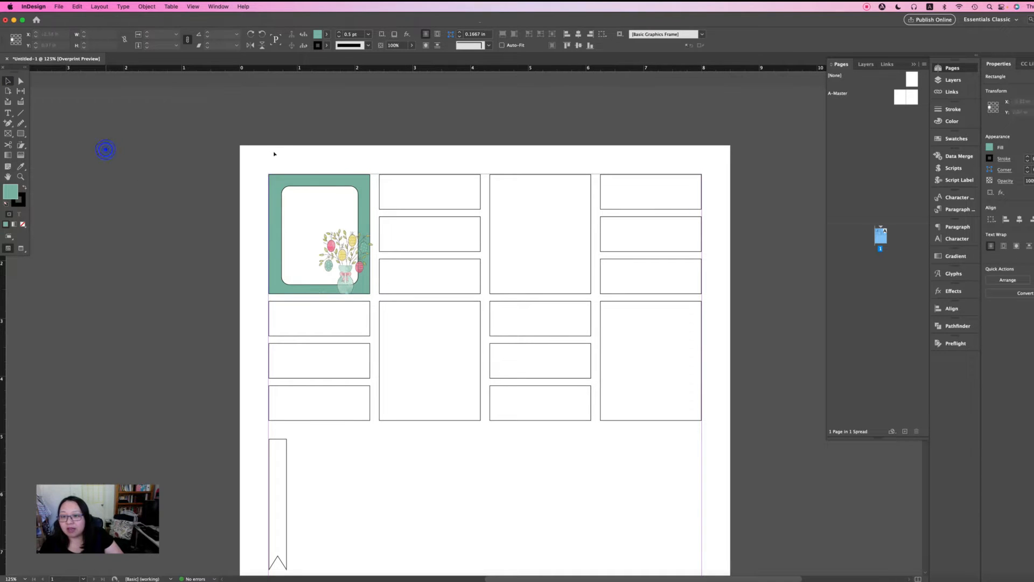
{"action": "left_click", "coordinate": [327, 46]}
{"action": "left_click", "coordinate": [274, 72]}
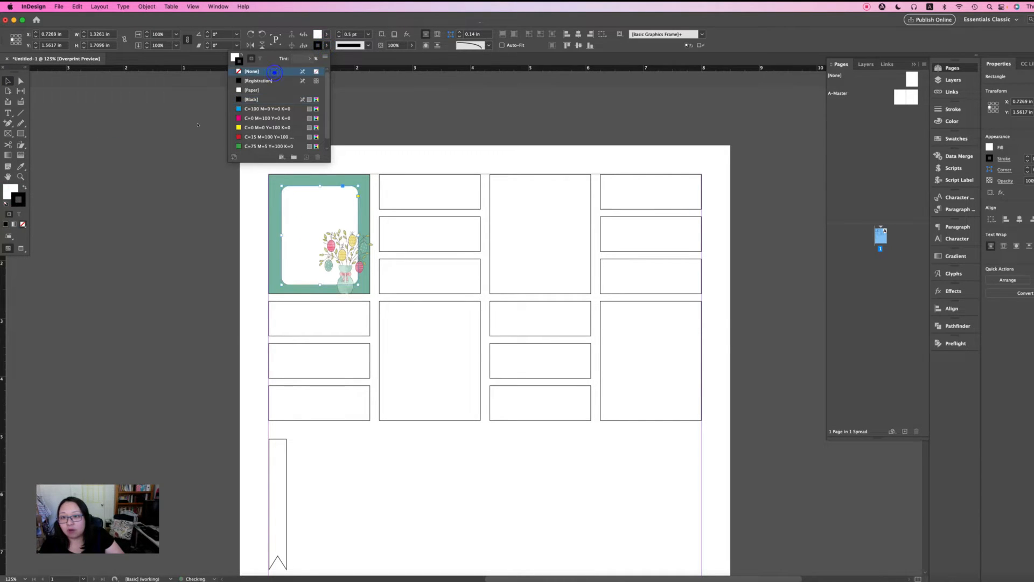
- Look over the sticker page from the box grid down to the bottom margin
{"action": "left_click", "coordinate": [165, 152]}
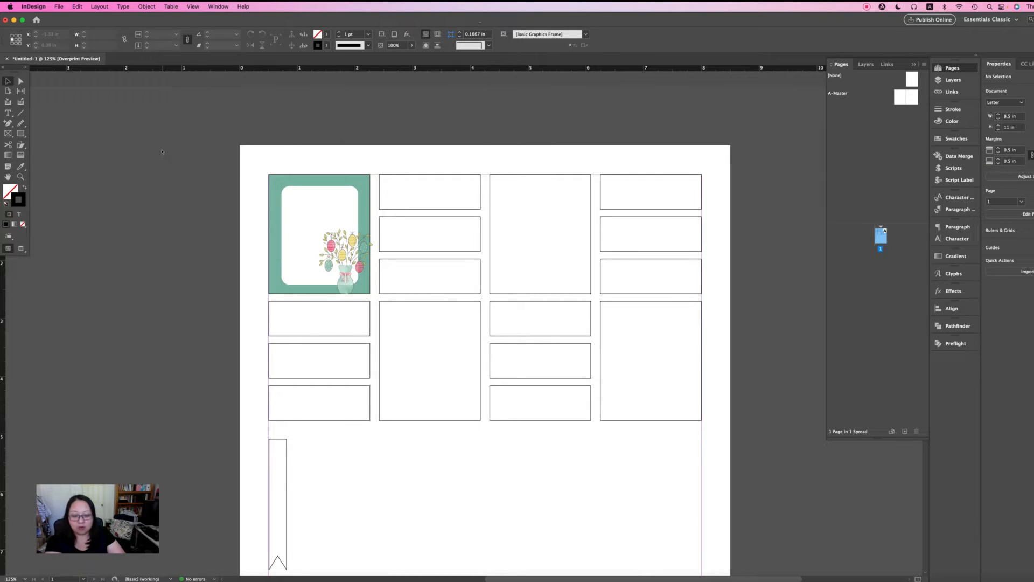
{"action": "key", "text": "super+p"}
{"action": "left_click", "coordinate": [596, 425]}
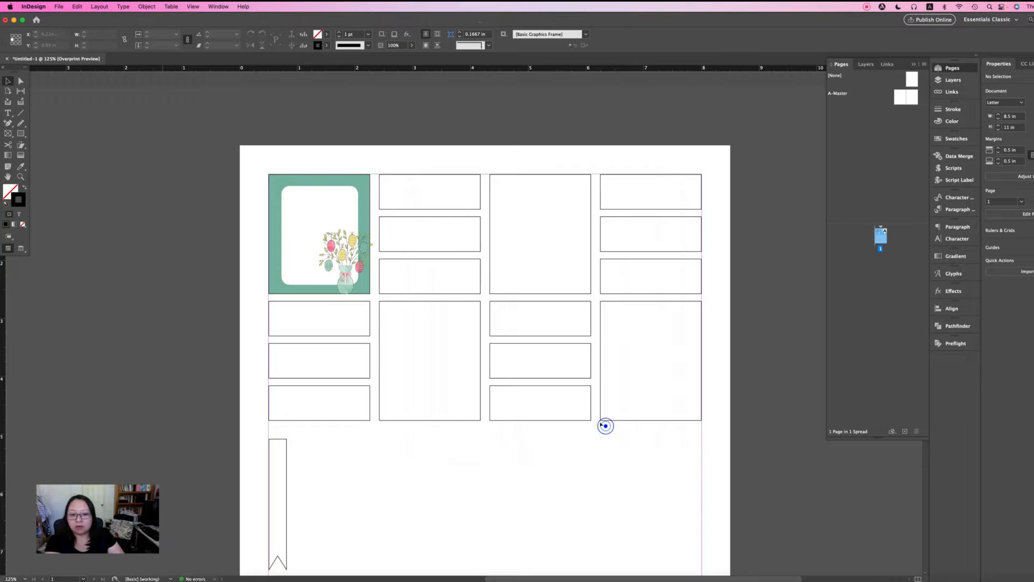
{"action": "scroll", "coordinate": [481, 354], "scroll_direction": "down", "scroll_amount": 10}
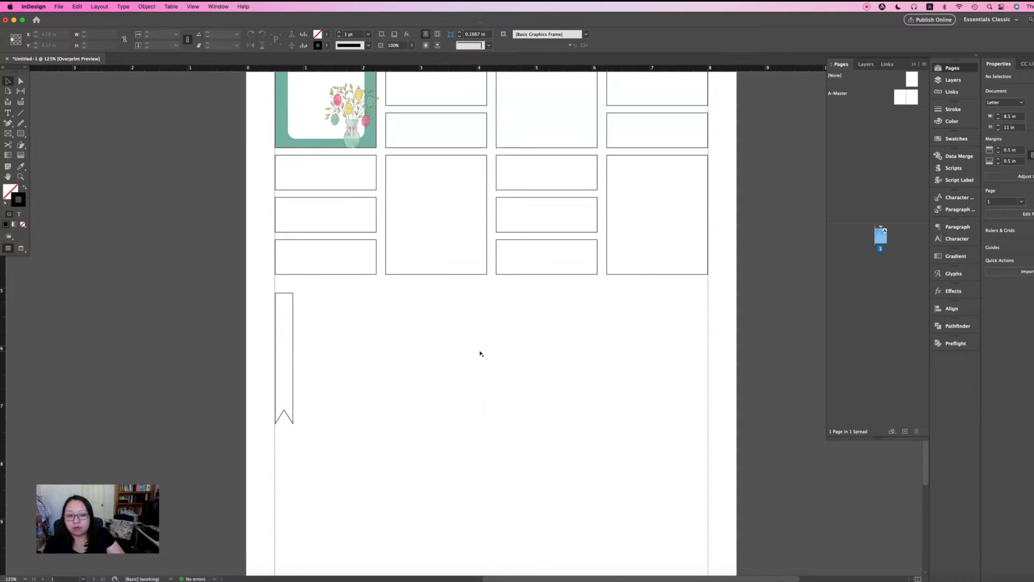
{"action": "scroll", "coordinate": [473, 356], "scroll_direction": "up", "scroll_amount": 1}
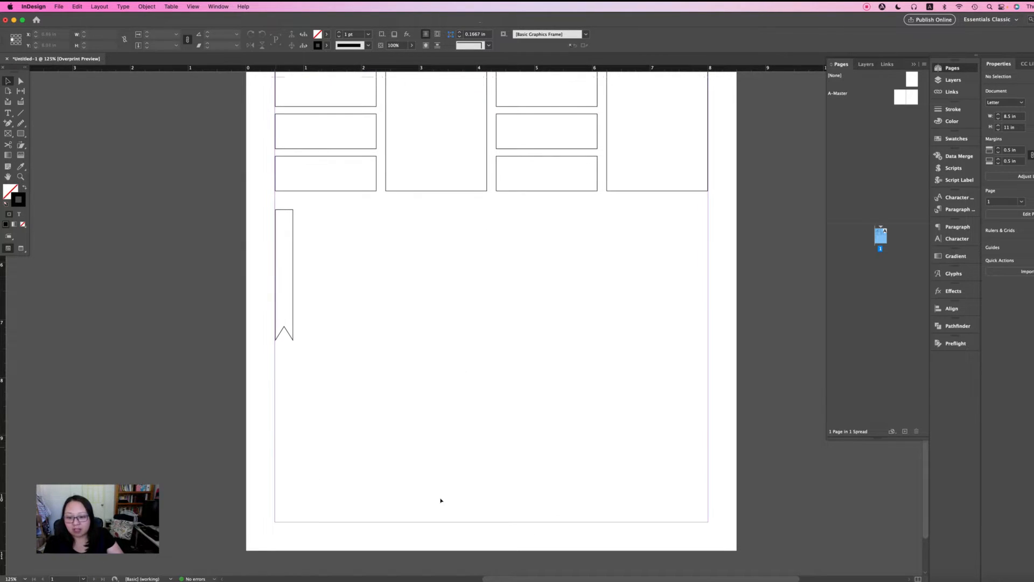
{"action": "scroll", "coordinate": [736, 440], "scroll_direction": "up", "scroll_amount": 5}
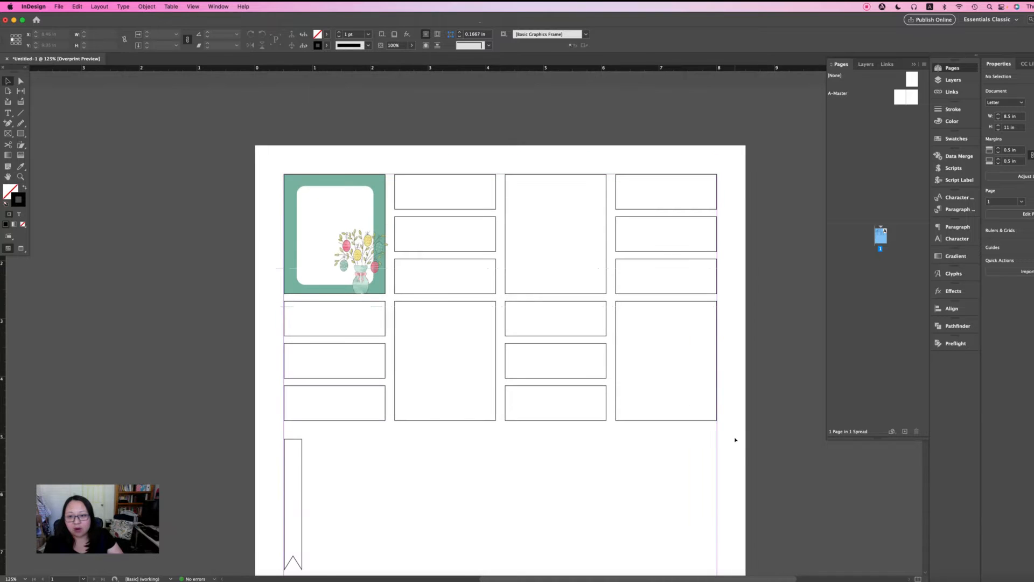
{"action": "scroll", "coordinate": [736, 440], "scroll_direction": "down", "scroll_amount": 1}
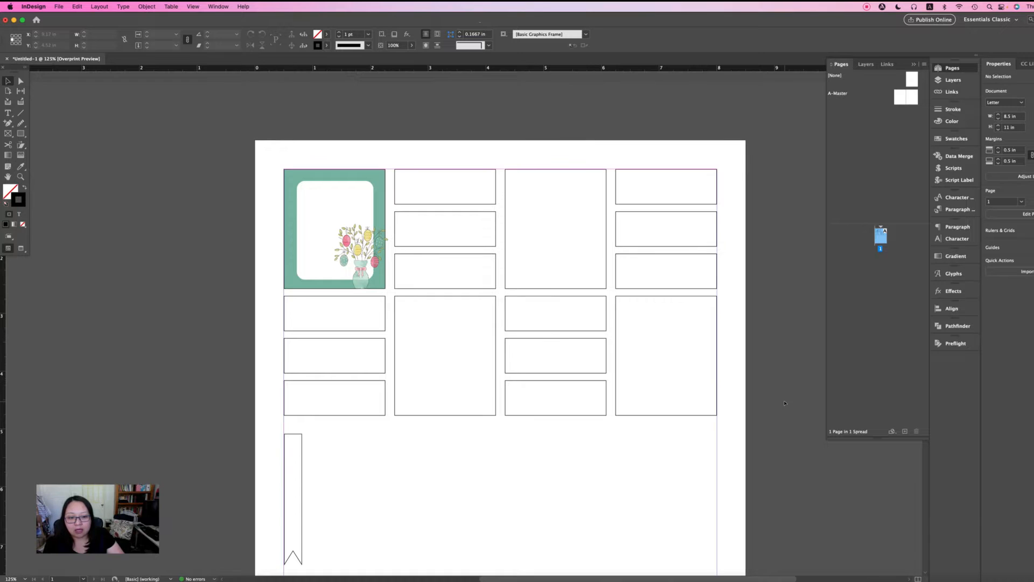
{"action": "scroll", "coordinate": [766, 362], "scroll_direction": "down", "scroll_amount": 3}
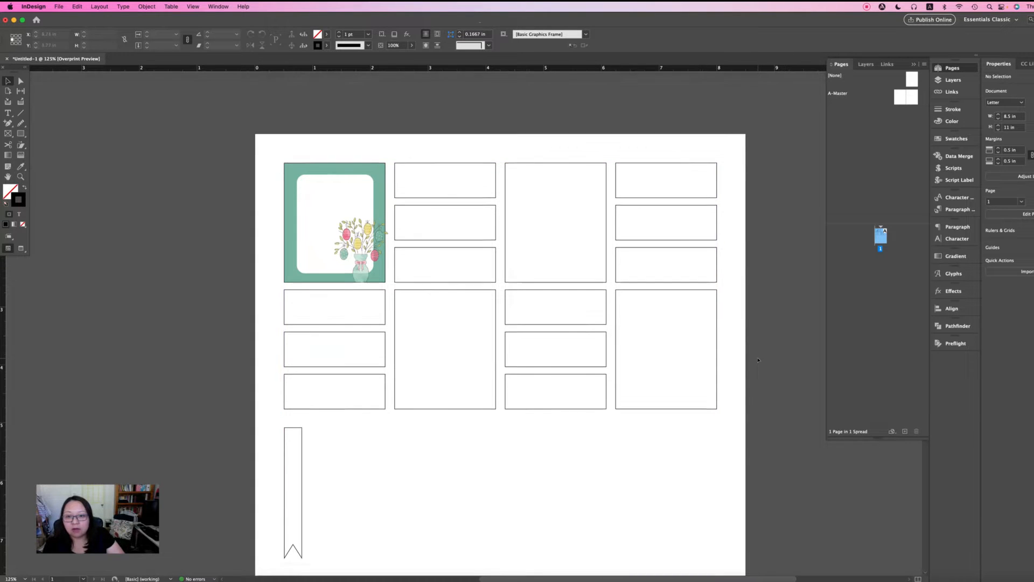
{"action": "scroll", "coordinate": [758, 360], "scroll_direction": "up", "scroll_amount": 3}
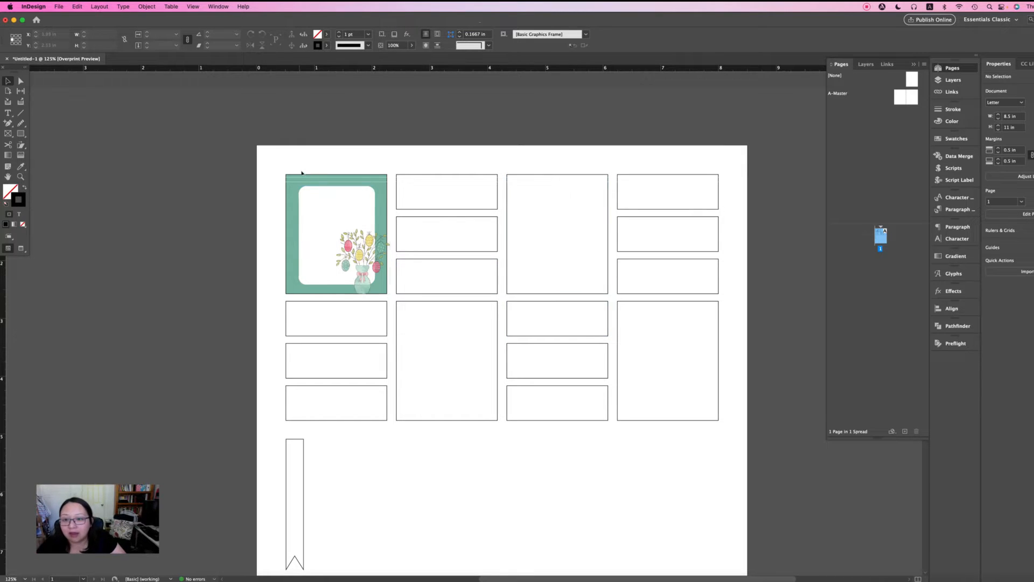
- Enlarge the rounded inner rectangle of the first tall box on all four sides to about 1.47 by 1.83 in
{"action": "left_click", "coordinate": [344, 150]}
{"action": "left_click", "coordinate": [334, 217]}
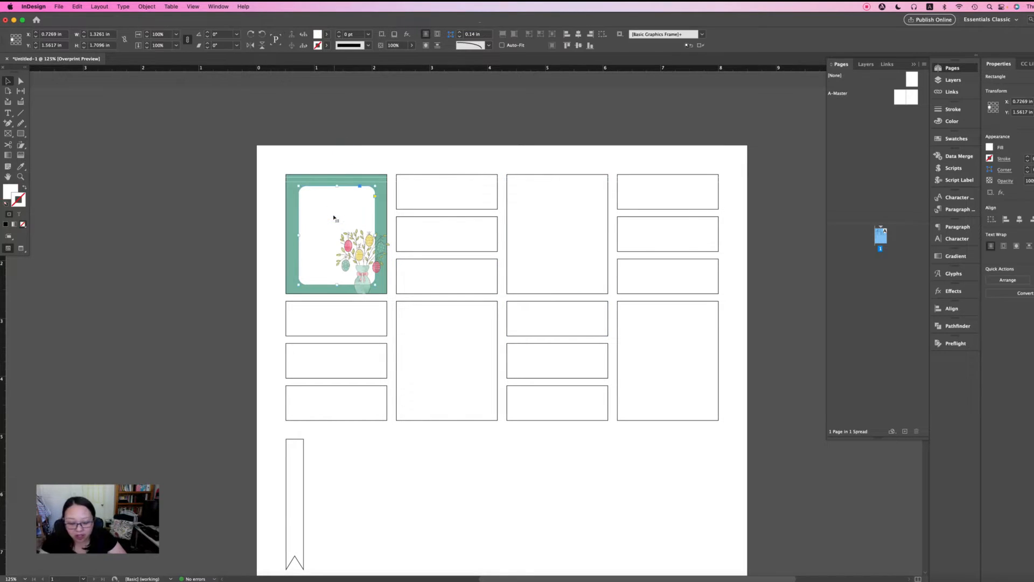
{"action": "key", "text": "super+minus"}
{"action": "key", "text": "super+equal"}
{"action": "key", "text": "super+equal"}
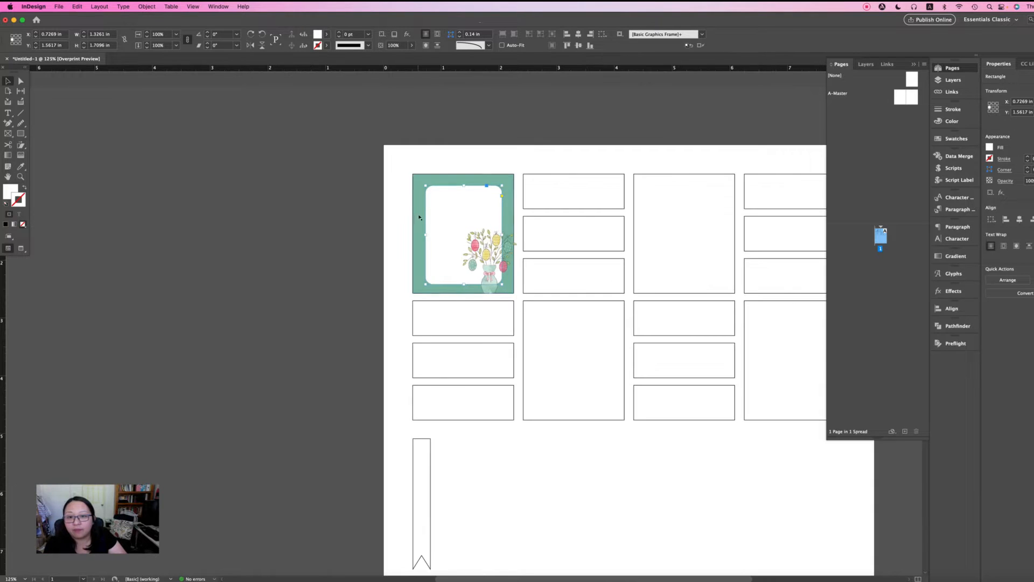
{"action": "key", "text": "super+equal"}
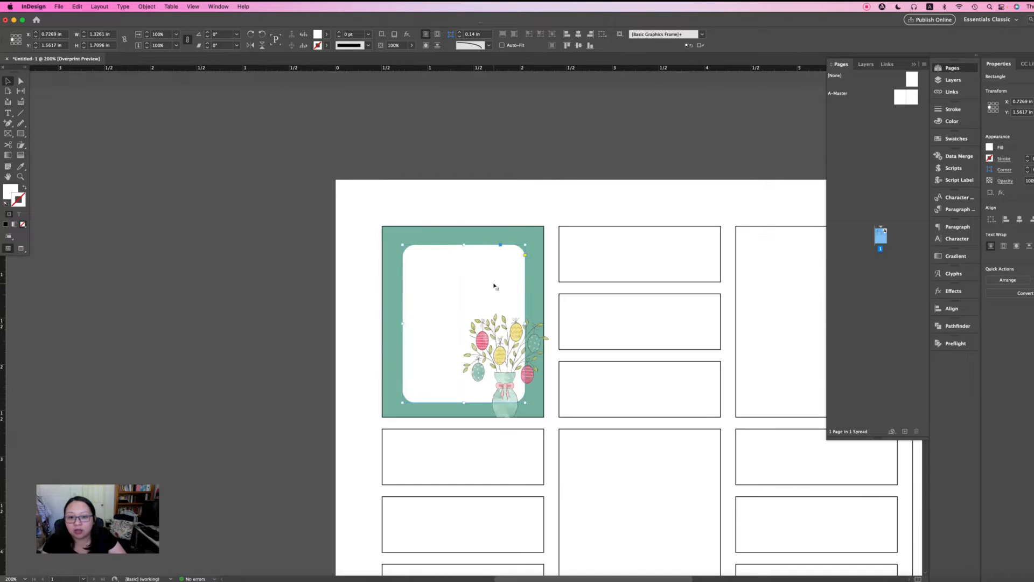
{"action": "left_click", "coordinate": [493, 283]}
{"action": "left_click_drag", "start_coordinate": [525, 323], "coordinate": [532, 322]}
{"action": "left_click_drag", "start_coordinate": [402, 322], "coordinate": [397, 323]}
{"action": "left_click_drag", "start_coordinate": [463, 244], "coordinate": [464, 237]}
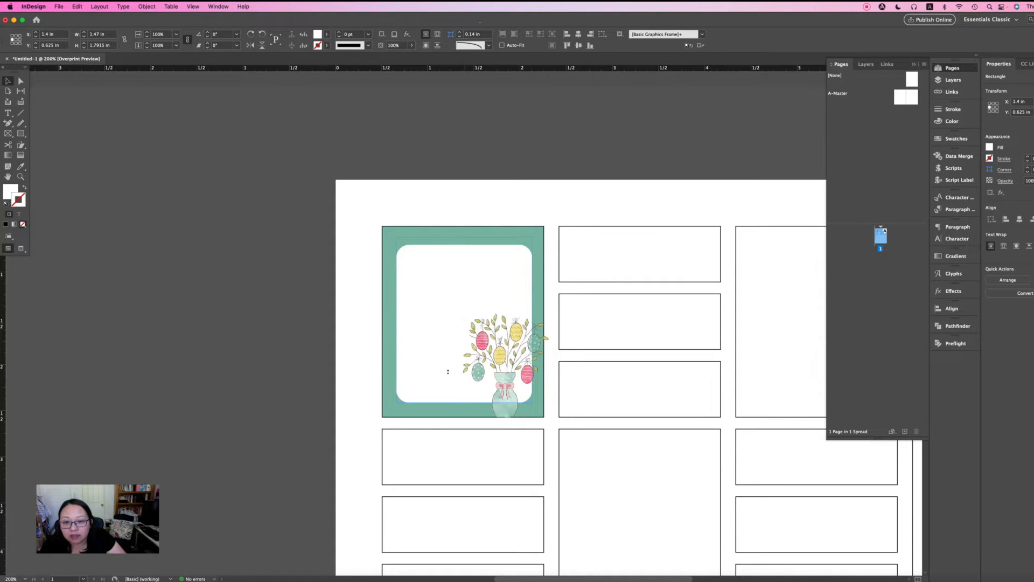
{"action": "left_click_drag", "start_coordinate": [463, 402], "coordinate": [463, 406]}
{"action": "left_click", "coordinate": [294, 367]}
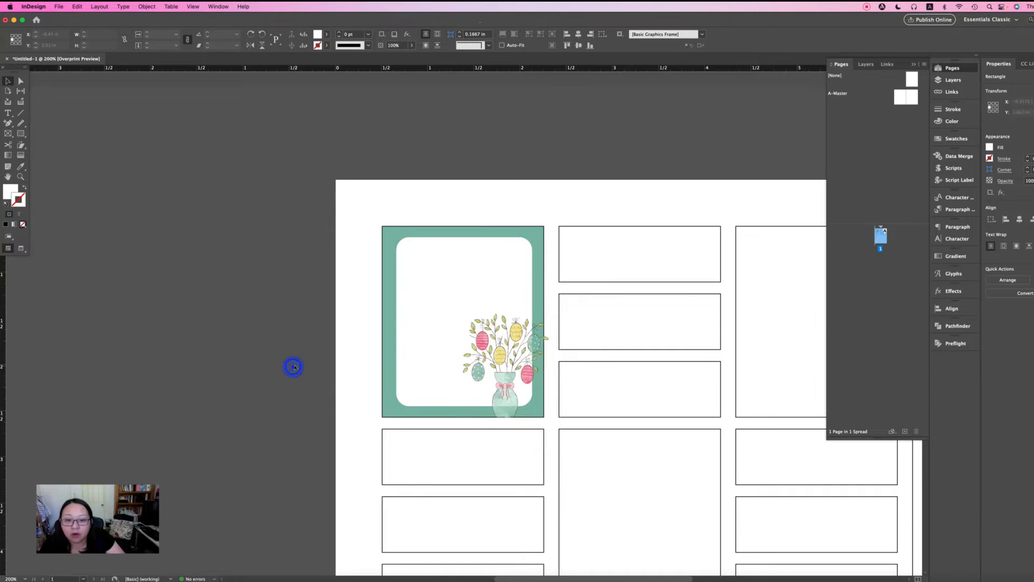
- Set the stroke of the teal outer rectangle of the first tall box to [None]
{"action": "left_click", "coordinate": [395, 234]}
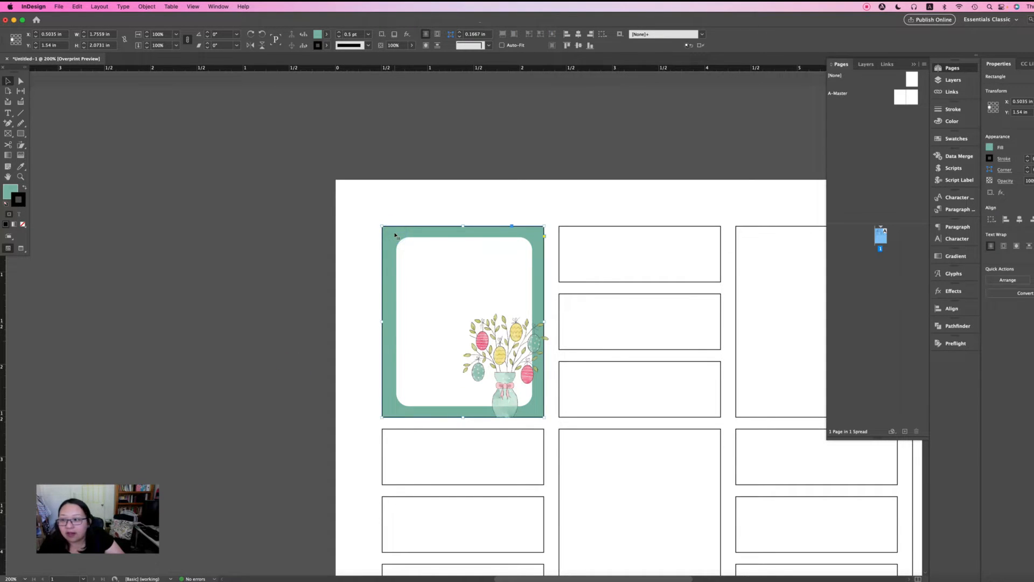
{"action": "left_click", "coordinate": [224, 172]}
{"action": "left_click", "coordinate": [384, 231]}
{"action": "left_click", "coordinate": [327, 46]}
{"action": "left_click", "coordinate": [251, 71]}
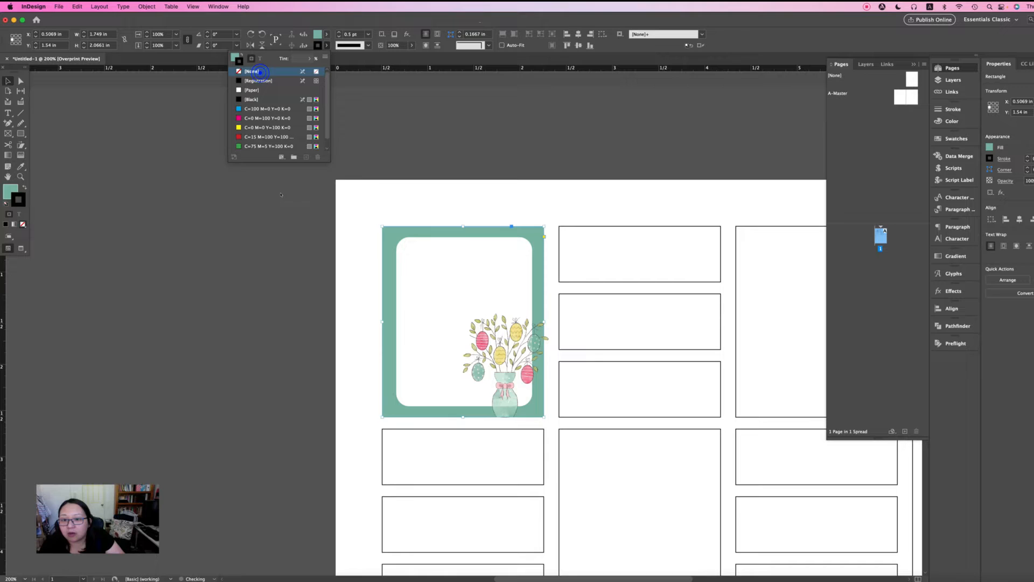
{"action": "left_click", "coordinate": [368, 218]}
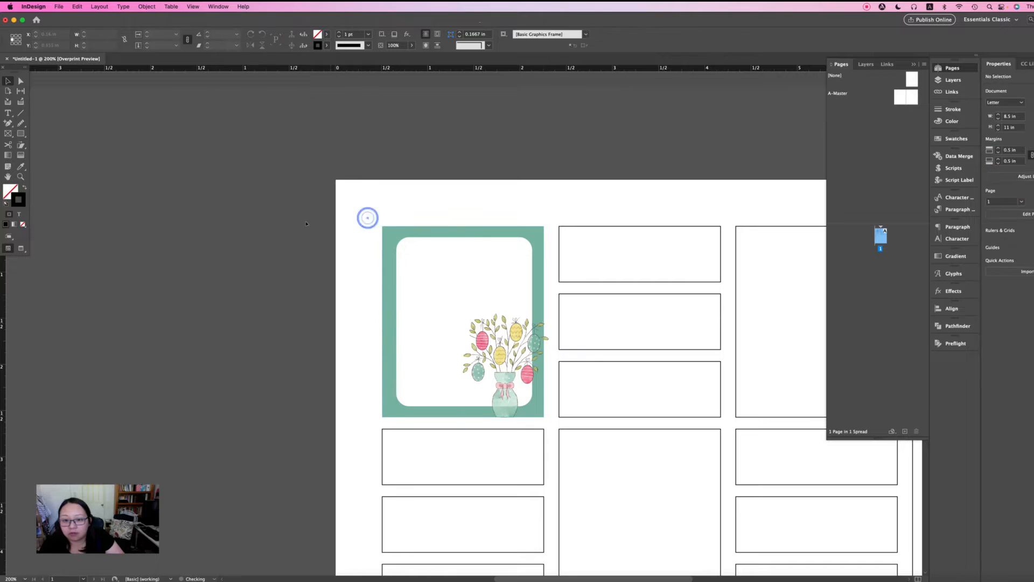
- Center the rounded inner rectangle horizontally and vertically with the teal box, using Align to Selection
{"action": "left_click", "coordinate": [469, 280]}
{"action": "left_click_drag", "start_coordinate": [451, 207], "coordinate": [501, 282]}
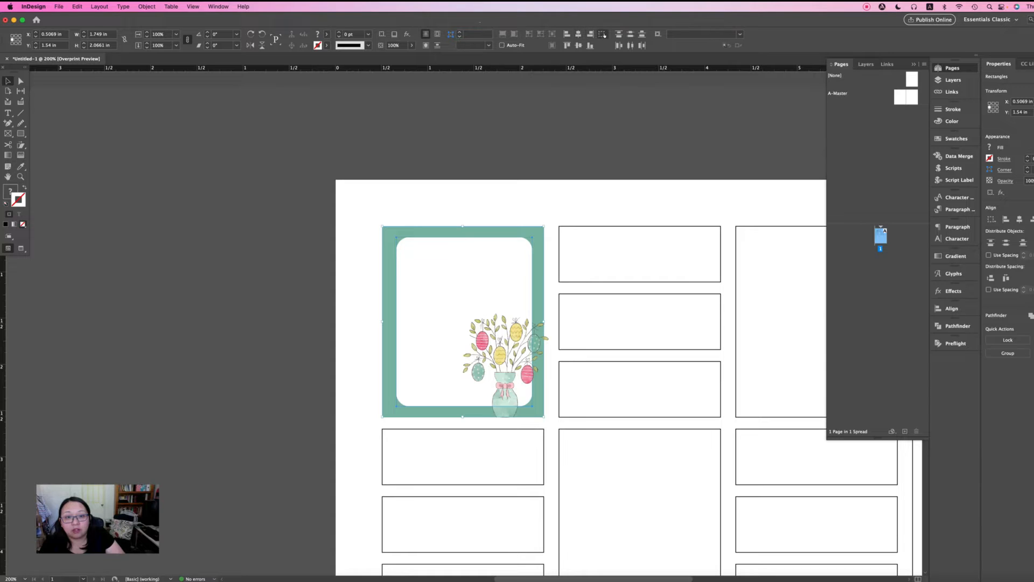
{"action": "left_click", "coordinate": [604, 35]}
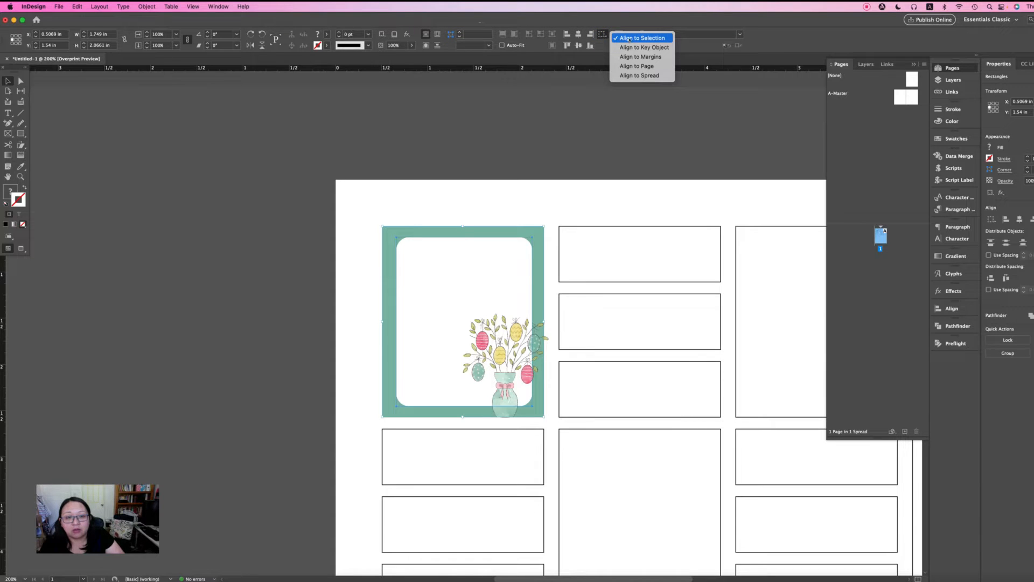
{"action": "left_click", "coordinate": [629, 39]}
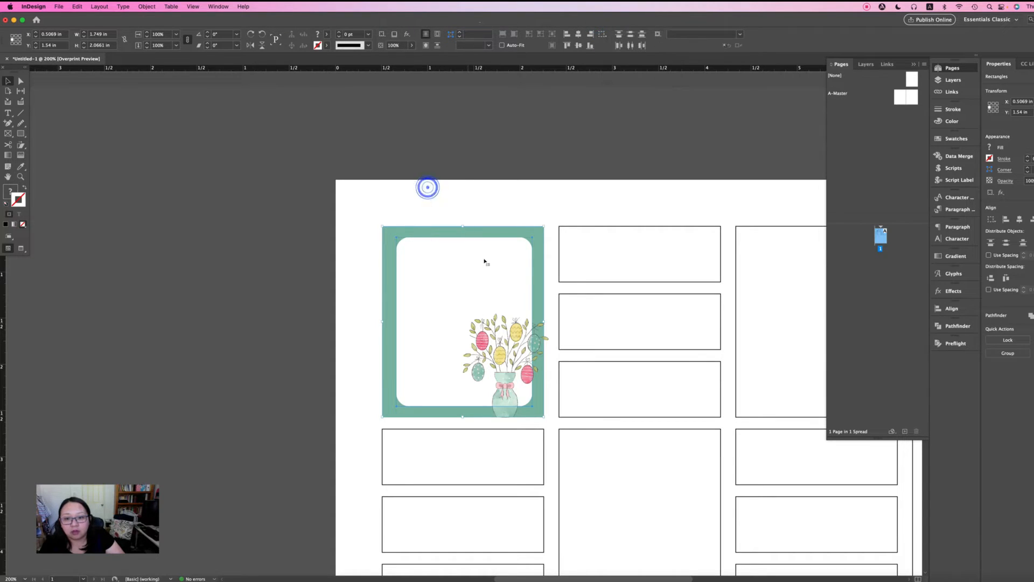
{"action": "left_click", "coordinate": [578, 35]}
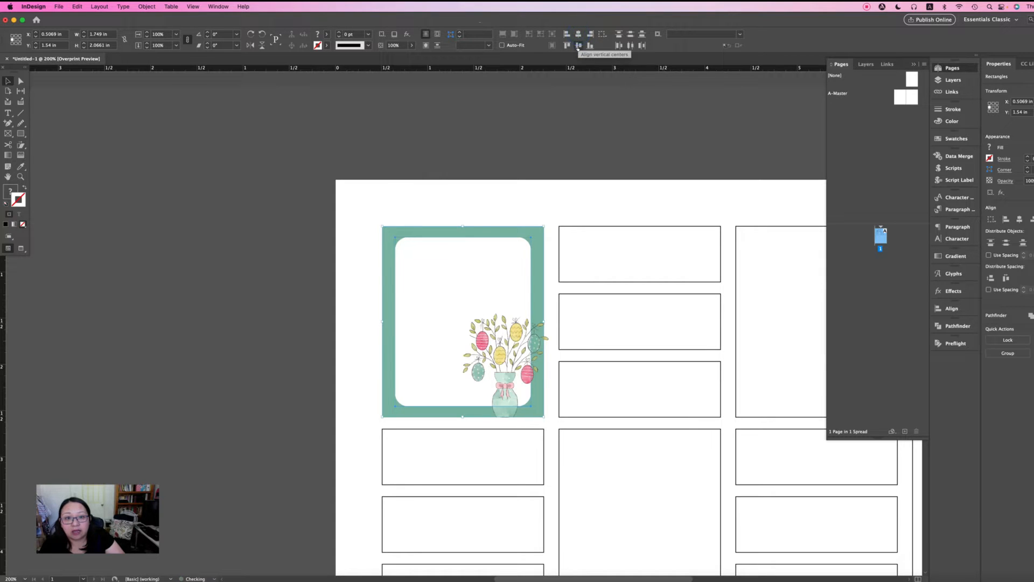
{"action": "left_click", "coordinate": [419, 188]}
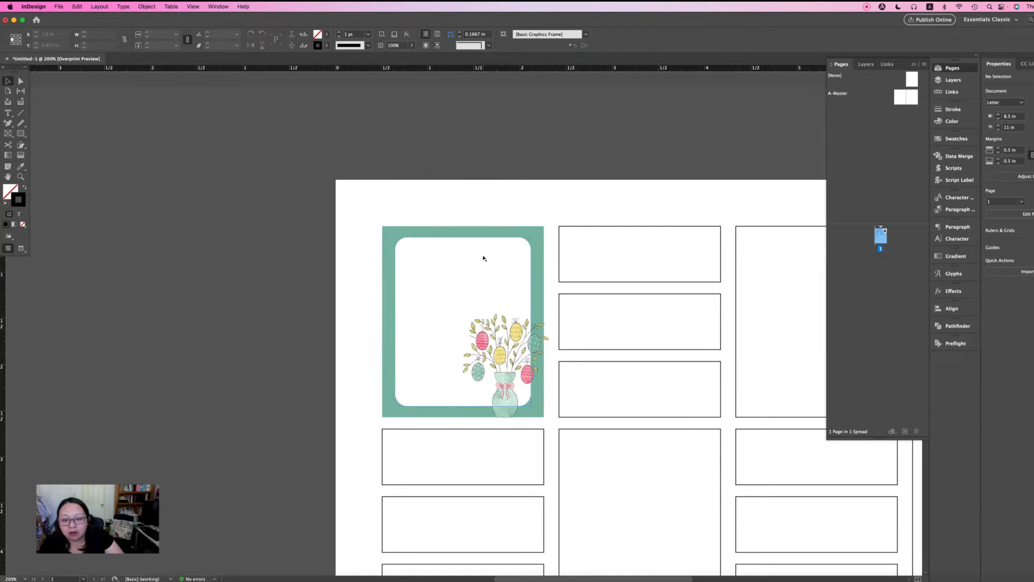
{"action": "scroll", "coordinate": [458, 248], "scroll_direction": "down", "scroll_amount": 3}
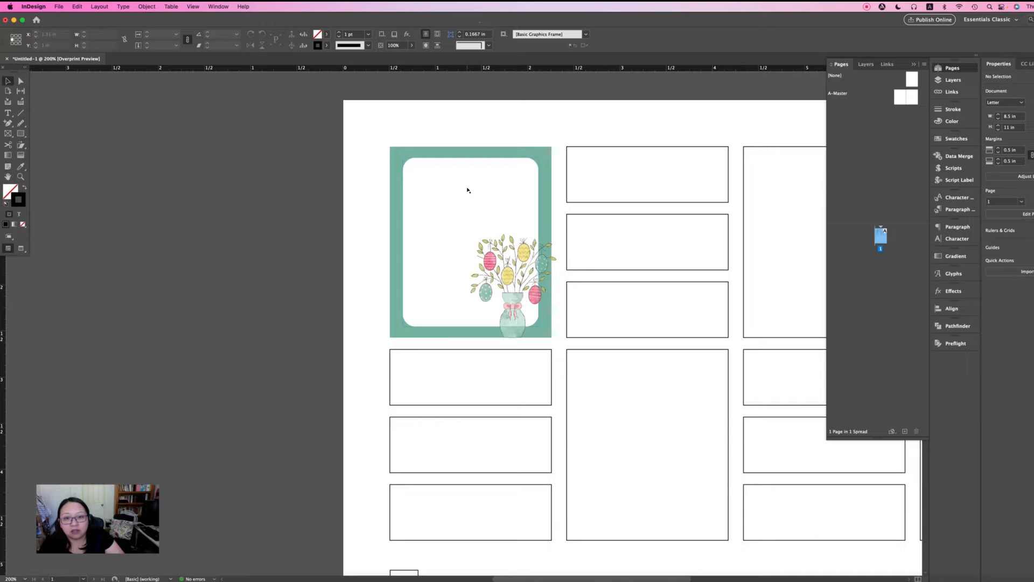
- Refill the outer rectangle of the first tall box with the light mint green sampled from the vase
{"action": "left_click", "coordinate": [467, 190]}
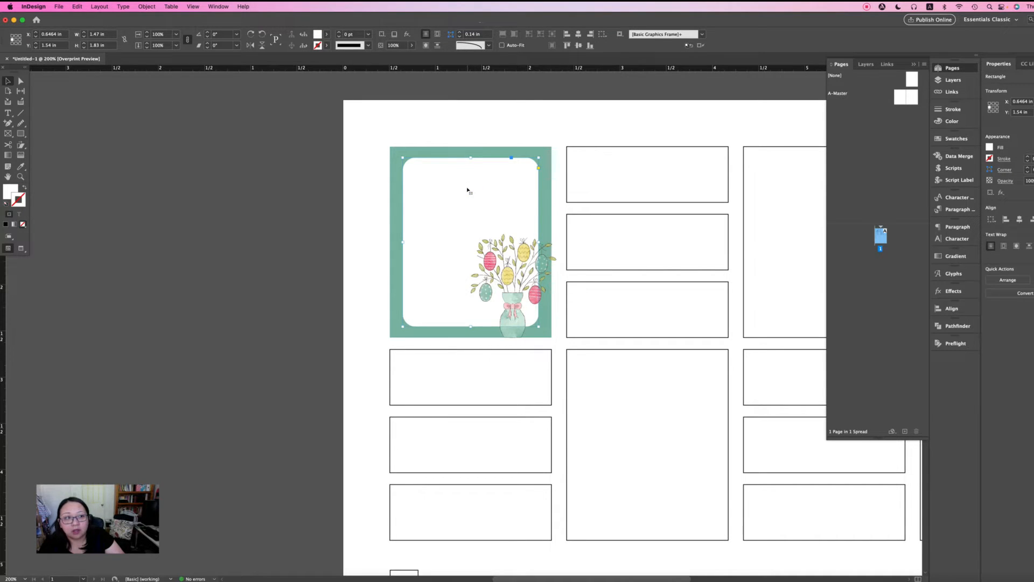
{"action": "left_click", "coordinate": [447, 126]}
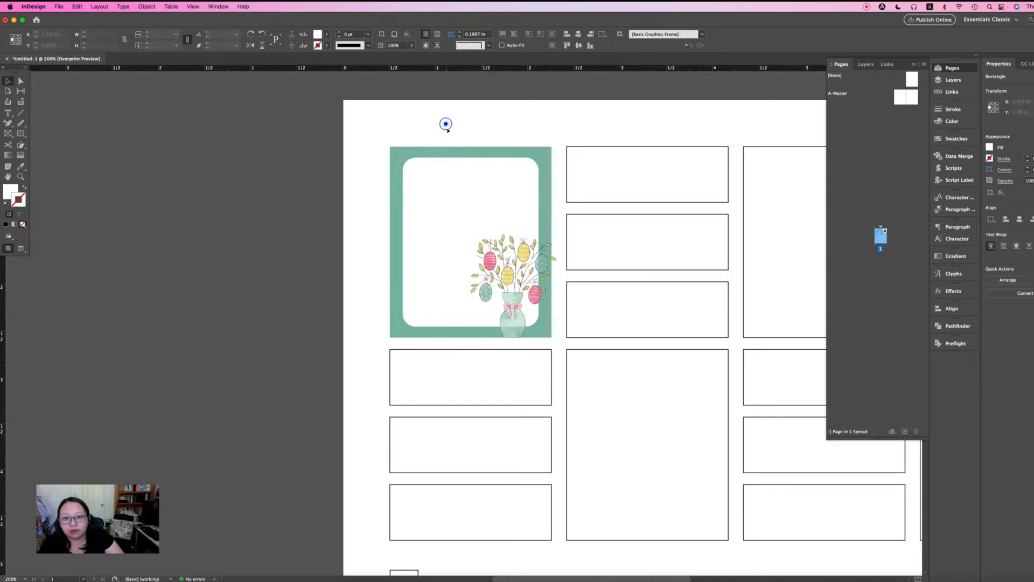
{"action": "mouse_move", "coordinate": [450, 132]}
{"action": "left_mouse_down"}
{"action": "mouse_move", "coordinate": [469, 160]}
{"action": "mouse_move", "coordinate": [463, 143]}
{"action": "left_mouse_up"}
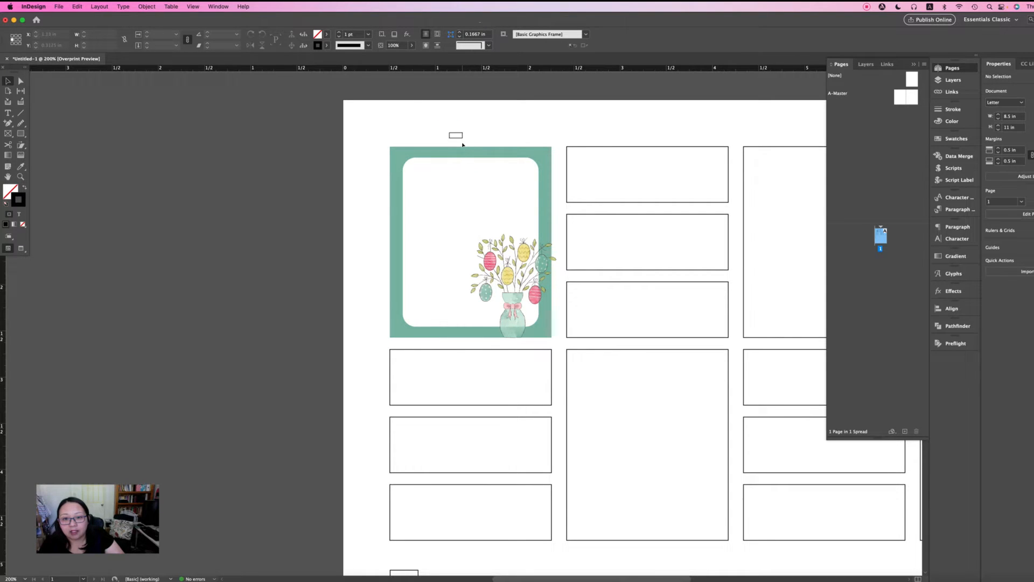
{"action": "left_click", "coordinate": [462, 151]}
{"action": "left_click", "coordinate": [11, 188]}
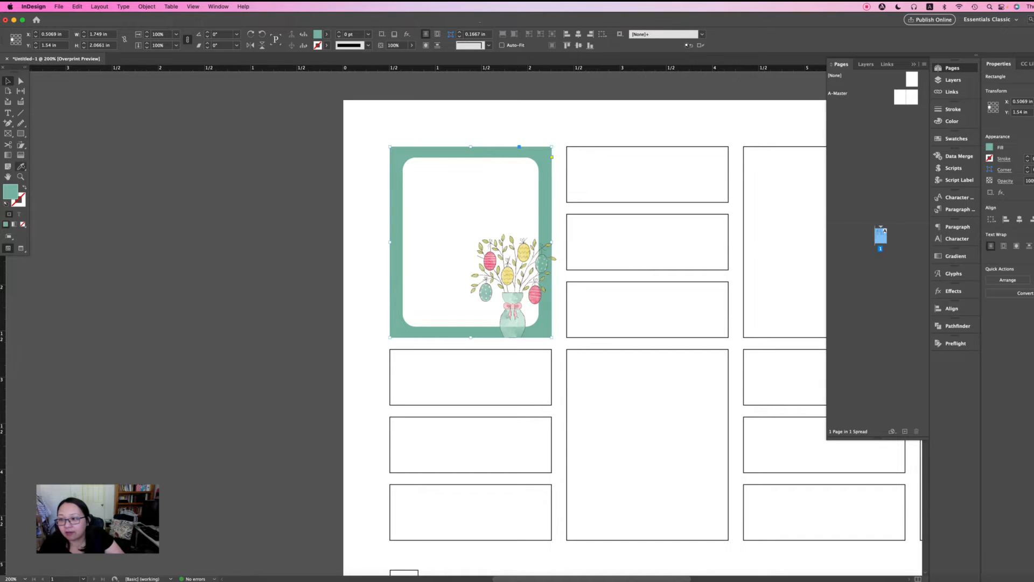
{"action": "left_click", "coordinate": [20, 166]}
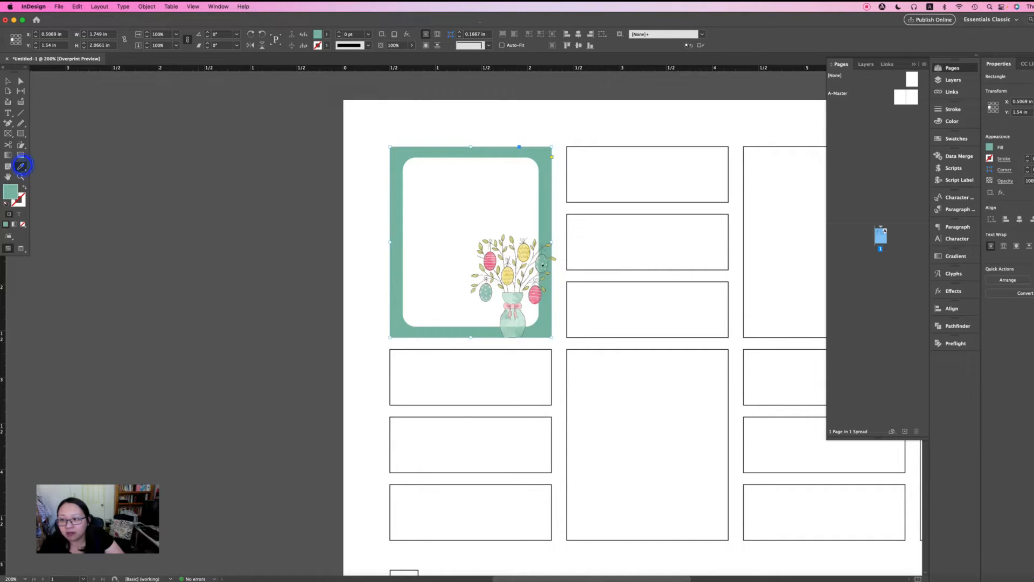
{"action": "left_click", "coordinate": [501, 292]}
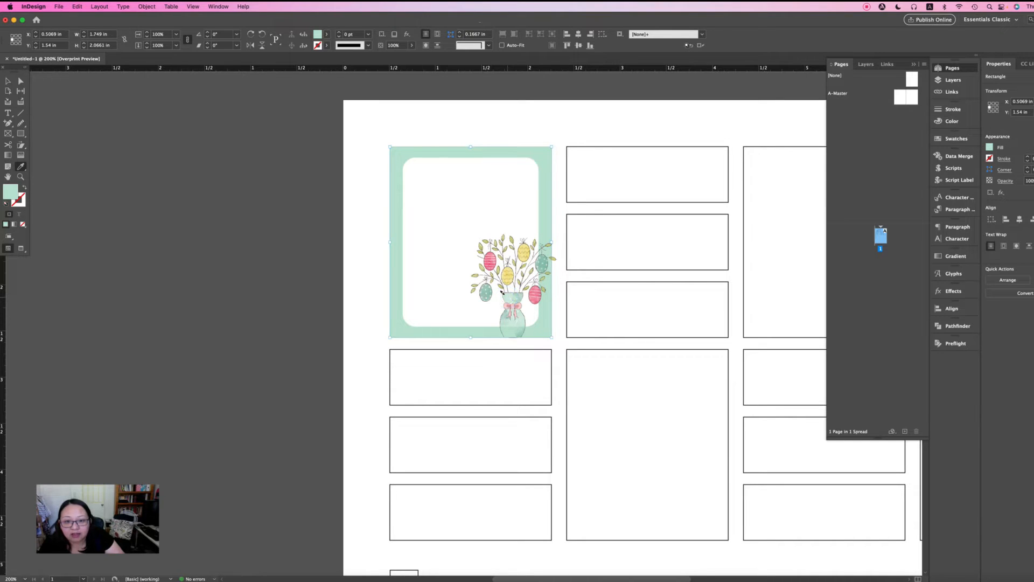
{"action": "left_click", "coordinate": [8, 81]}
{"action": "left_click", "coordinate": [198, 167]}
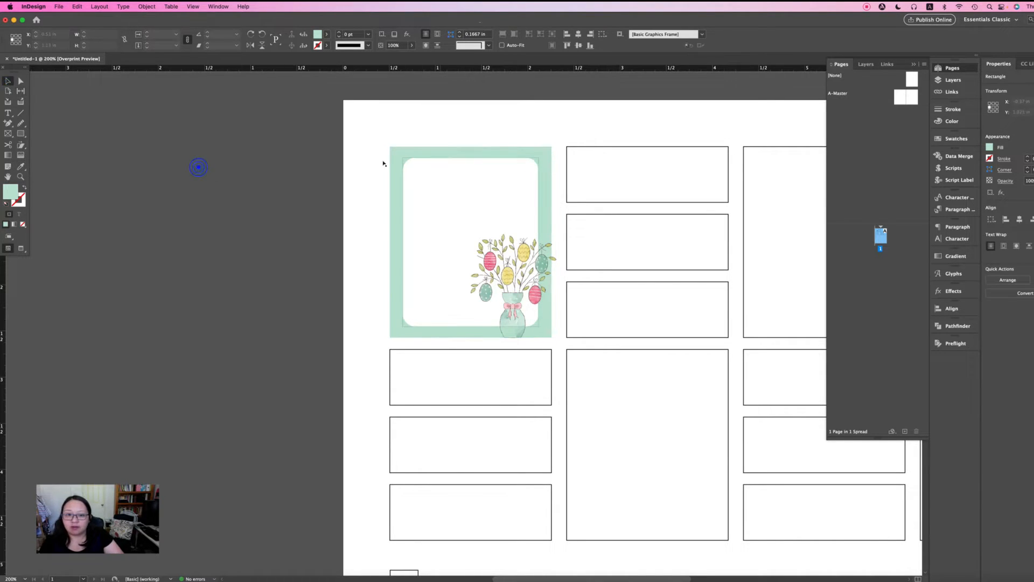
- Shift the vase artwork slightly left so it fits within the first tall box's edge
{"action": "left_click_drag", "start_coordinate": [519, 325], "coordinate": [514, 325]}
{"action": "left_click", "coordinate": [292, 282]}
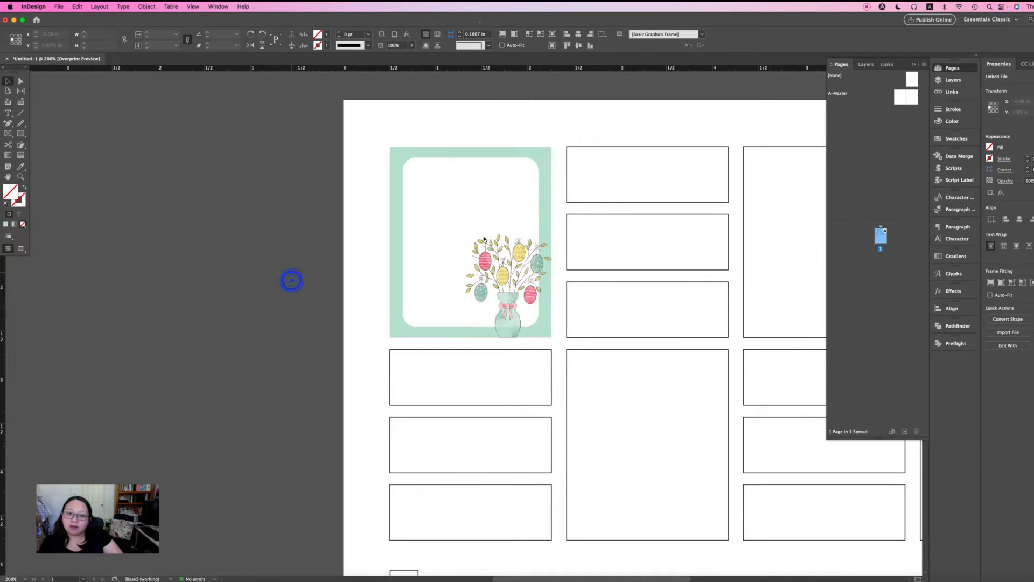
{"action": "scroll", "coordinate": [494, 237], "scroll_direction": "down", "scroll_amount": 4}
{"action": "scroll", "coordinate": [494, 238], "scroll_direction": "right", "scroll_amount": 4}
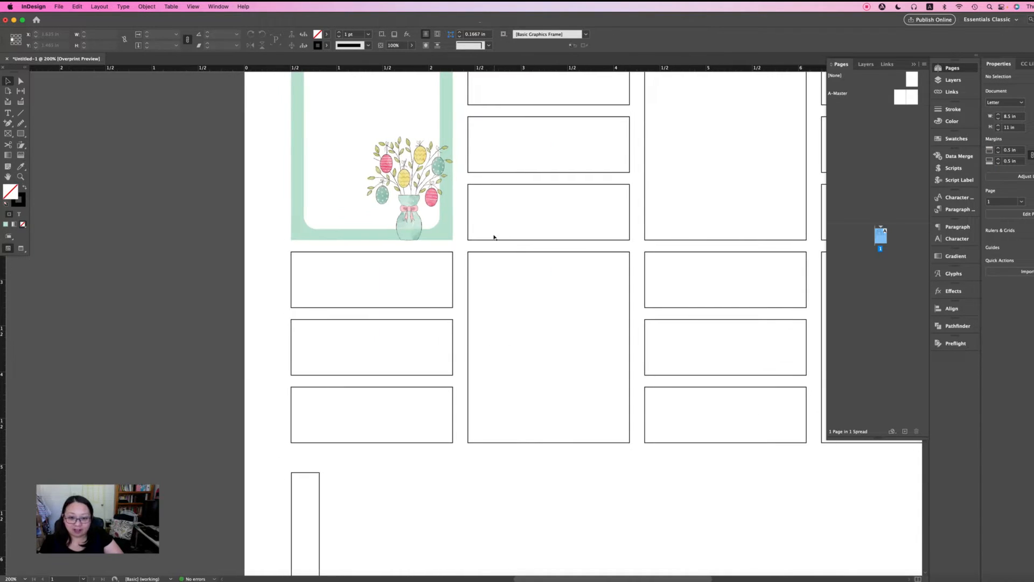
{"action": "scroll", "coordinate": [494, 237], "scroll_direction": "up", "scroll_amount": 5}
{"action": "scroll", "coordinate": [494, 237], "scroll_direction": "right", "scroll_amount": 2}
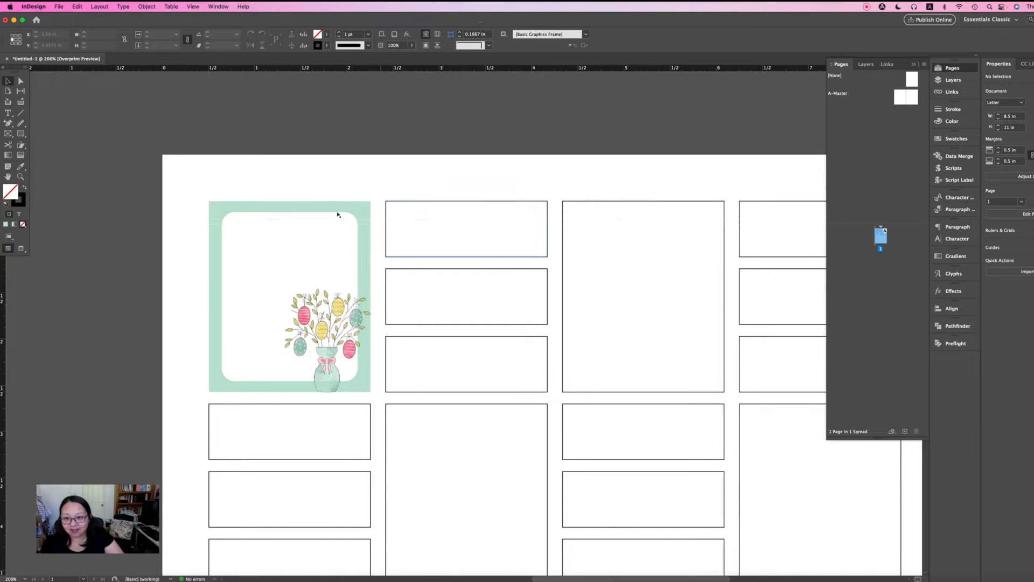
{"action": "left_click", "coordinate": [450, 219]}
{"action": "left_click", "coordinate": [430, 180]}
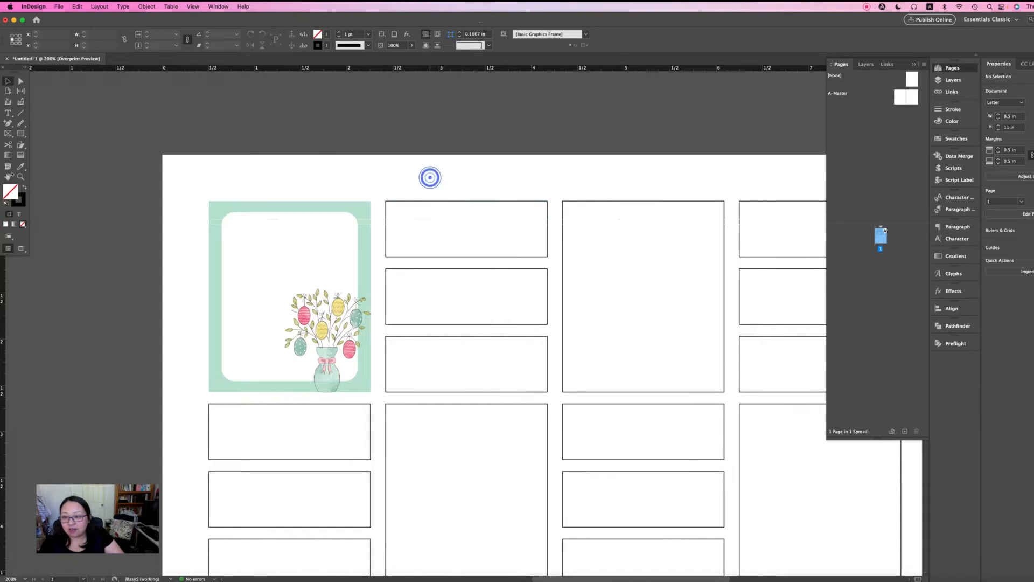
{"action": "left_click", "coordinate": [21, 133]}
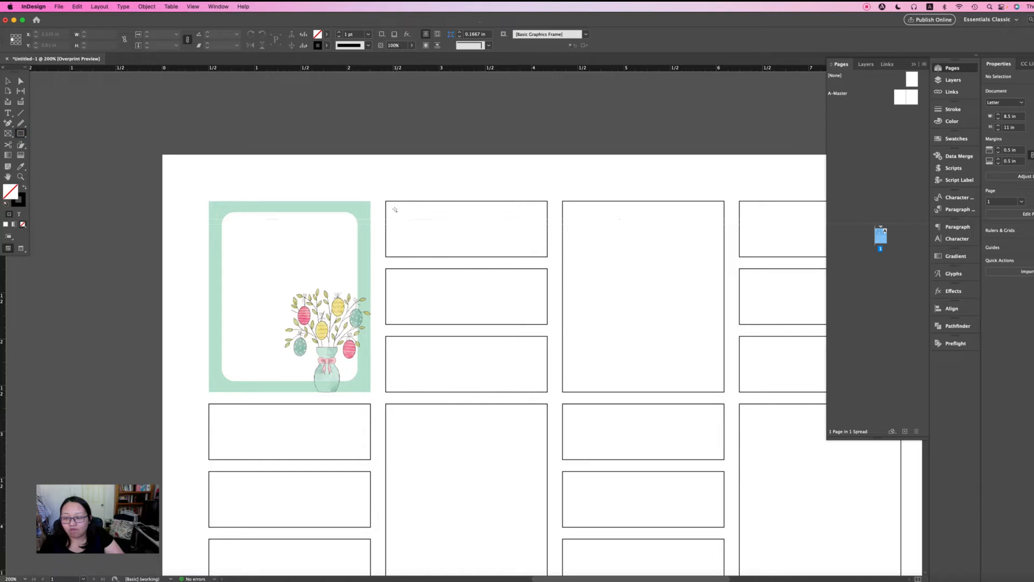
{"action": "left_click", "coordinate": [8, 80]}
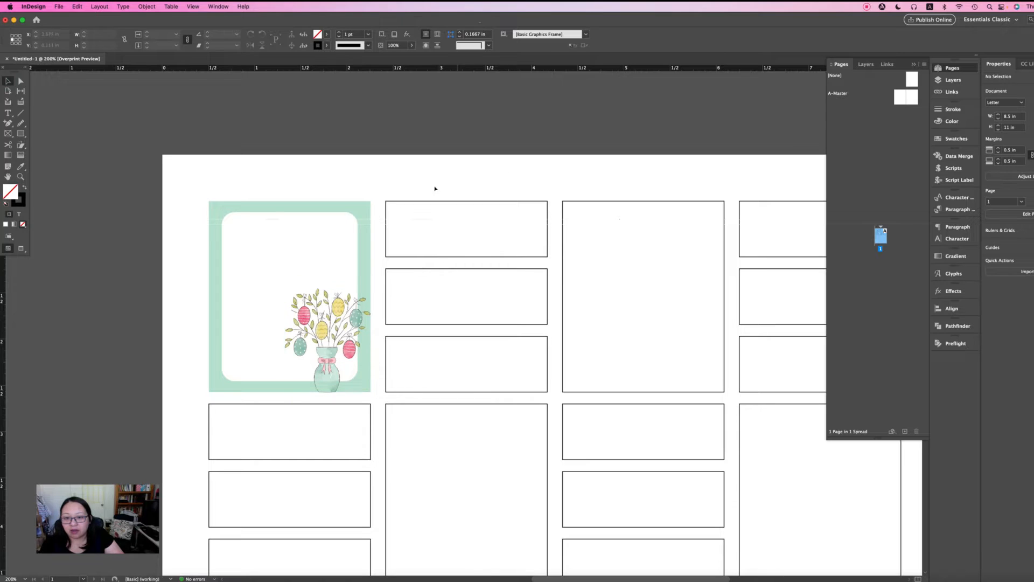
{"action": "left_click", "coordinate": [441, 215]}
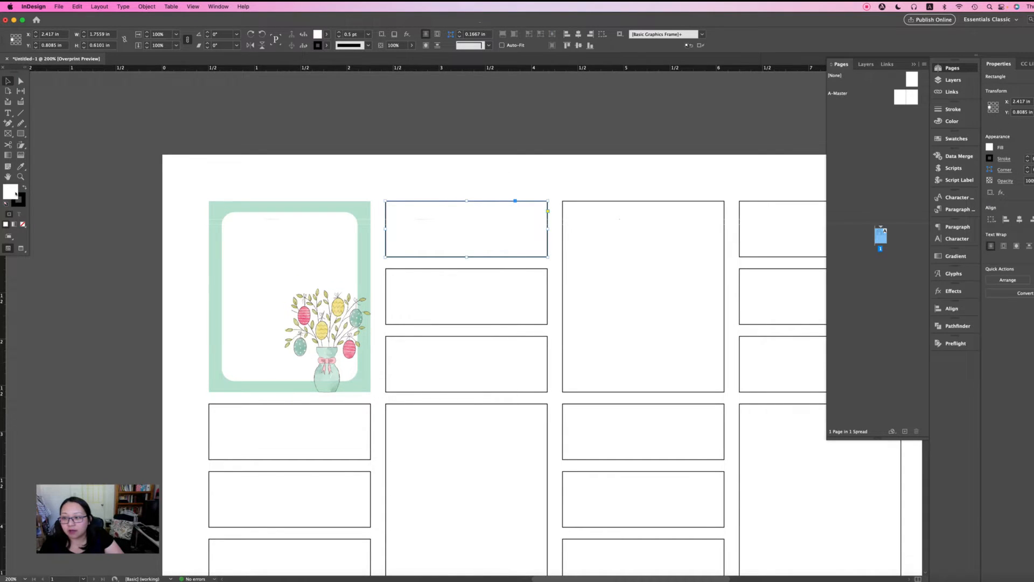
{"action": "left_click", "coordinate": [25, 199]}
{"action": "left_click", "coordinate": [20, 167]}
{"action": "left_click", "coordinate": [353, 315]}
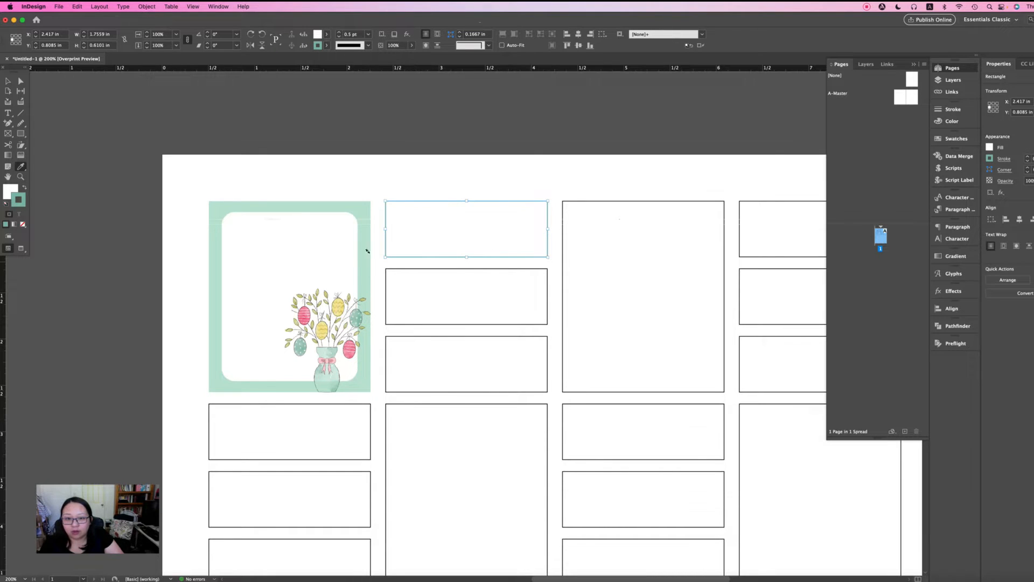
{"action": "left_click", "coordinate": [621, 306]}
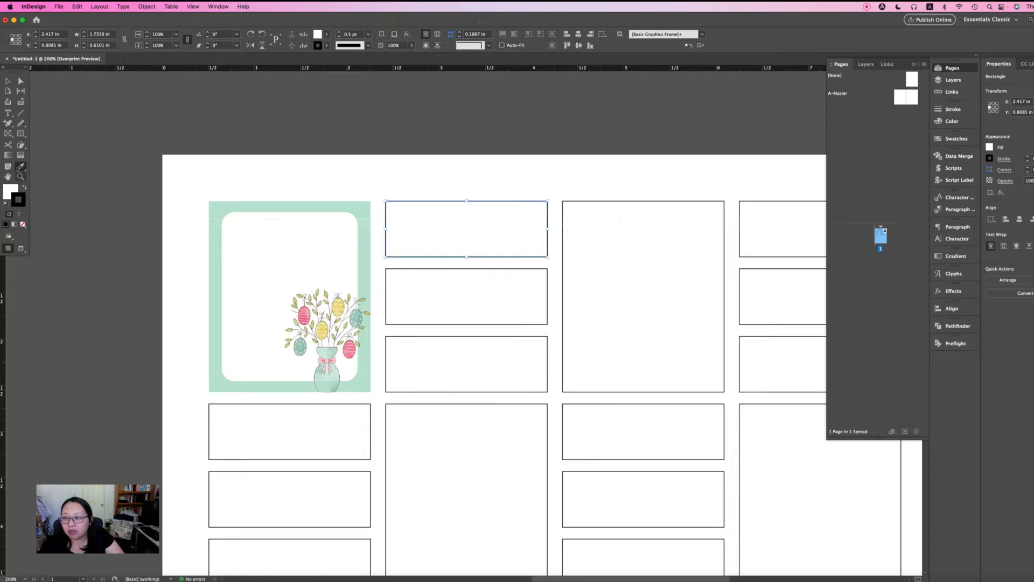
- Fill the top small box of the second column with yellow sampled from an Easter egg, and set its stroke to [None]
{"action": "left_click", "coordinate": [10, 191]}
{"action": "left_click", "coordinate": [339, 296]}
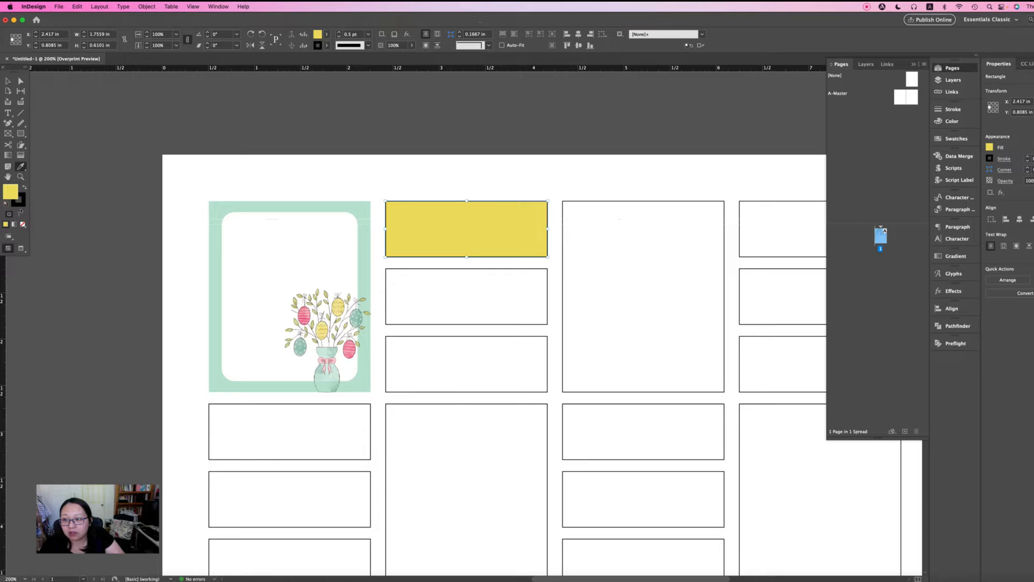
{"action": "left_click", "coordinate": [21, 204]}
{"action": "left_click", "coordinate": [23, 224]}
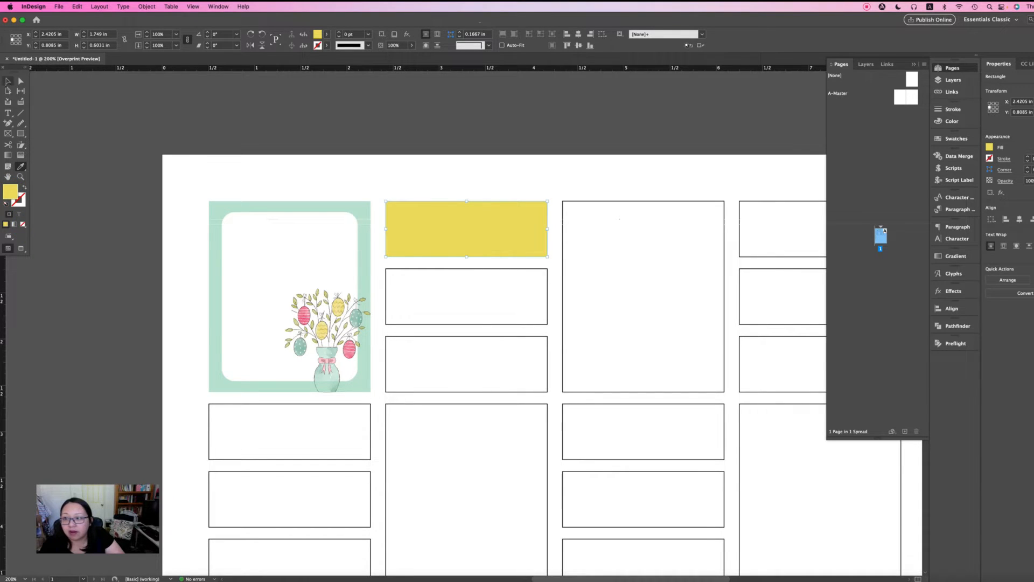
- Fill the middle small box below the yellow one with the hot pink sampled from an Easter egg
{"action": "left_click", "coordinate": [7, 81]}
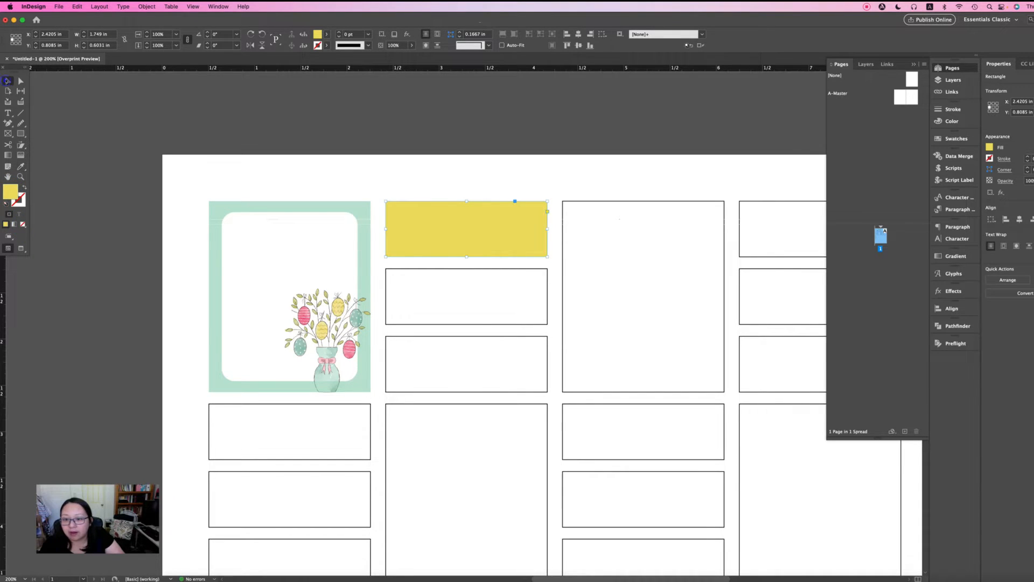
{"action": "left_click", "coordinate": [399, 151]}
{"action": "left_click", "coordinate": [452, 229]}
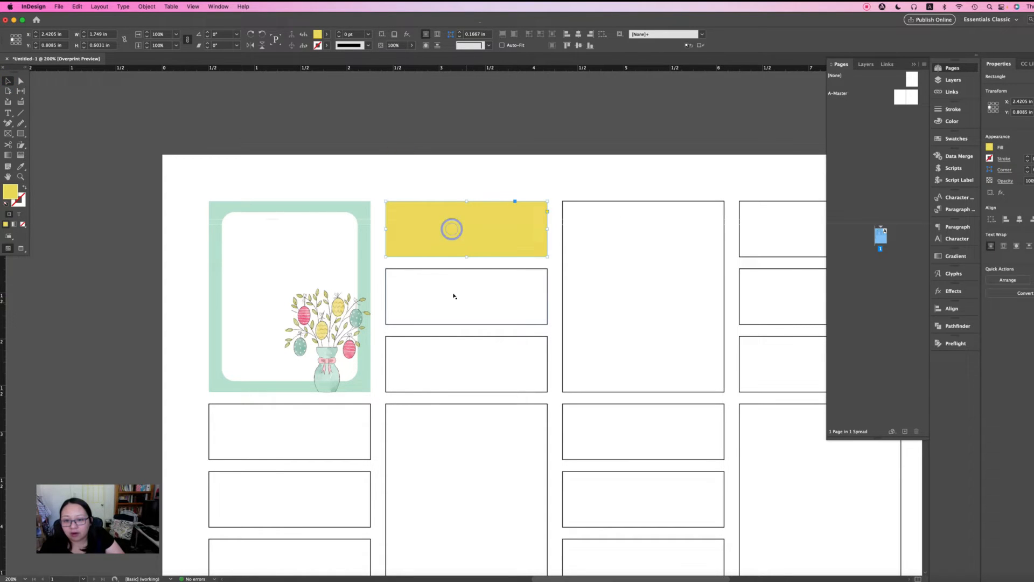
{"action": "left_click", "coordinate": [417, 268]}
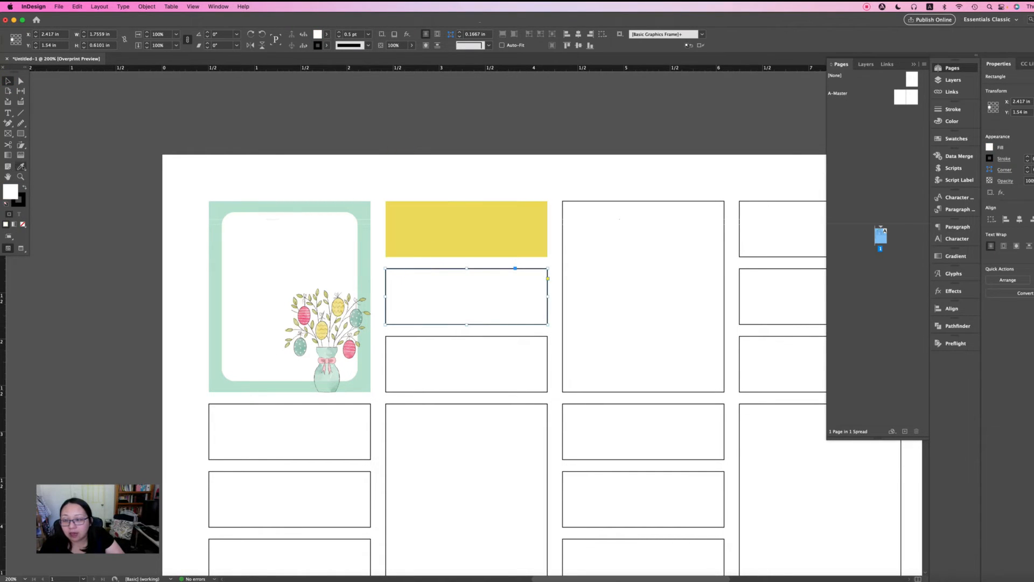
{"action": "left_click", "coordinate": [21, 166]}
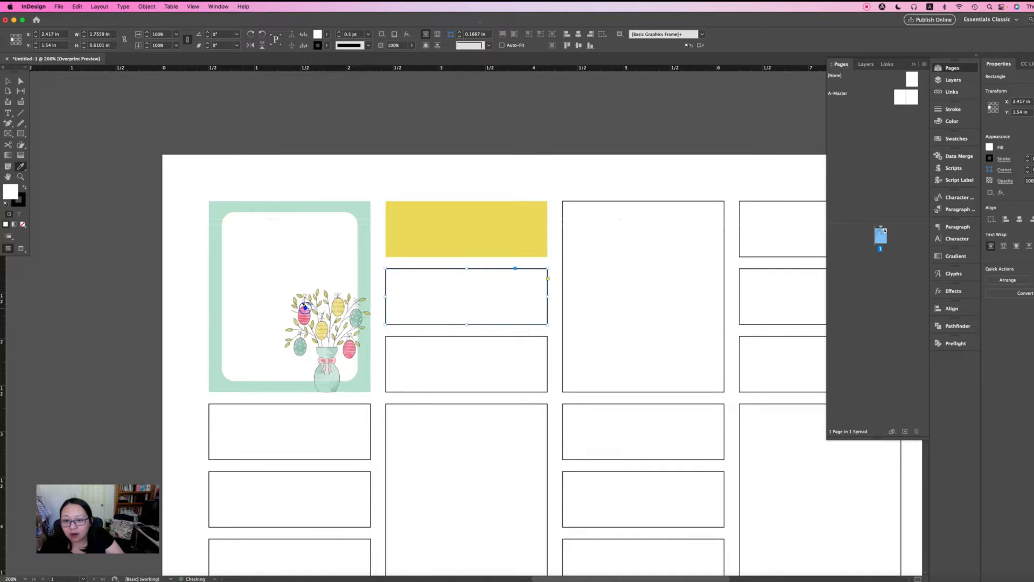
{"action": "left_click", "coordinate": [303, 315]}
- Try filling the small box below the pink one with colors sampled from the leaves and the vase's pink bow
{"action": "left_click", "coordinate": [441, 362], "text": "super"}
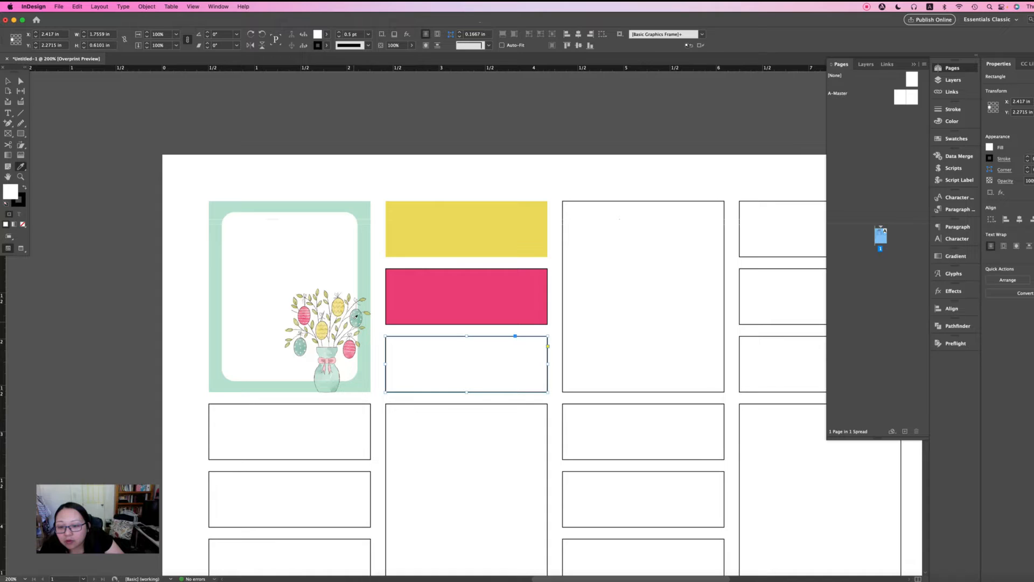
{"action": "left_click", "coordinate": [319, 289]}
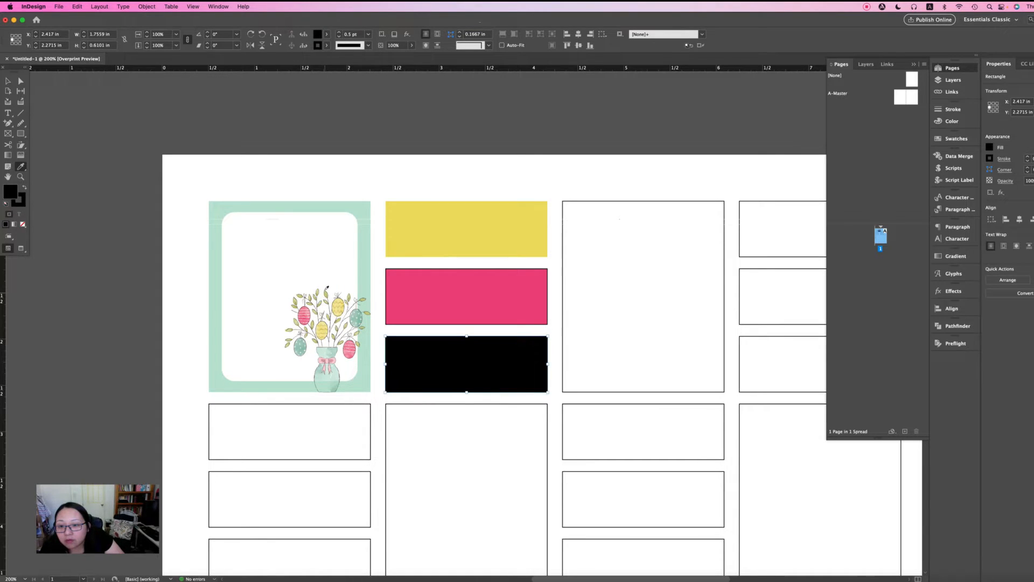
{"action": "left_click", "coordinate": [322, 291]}
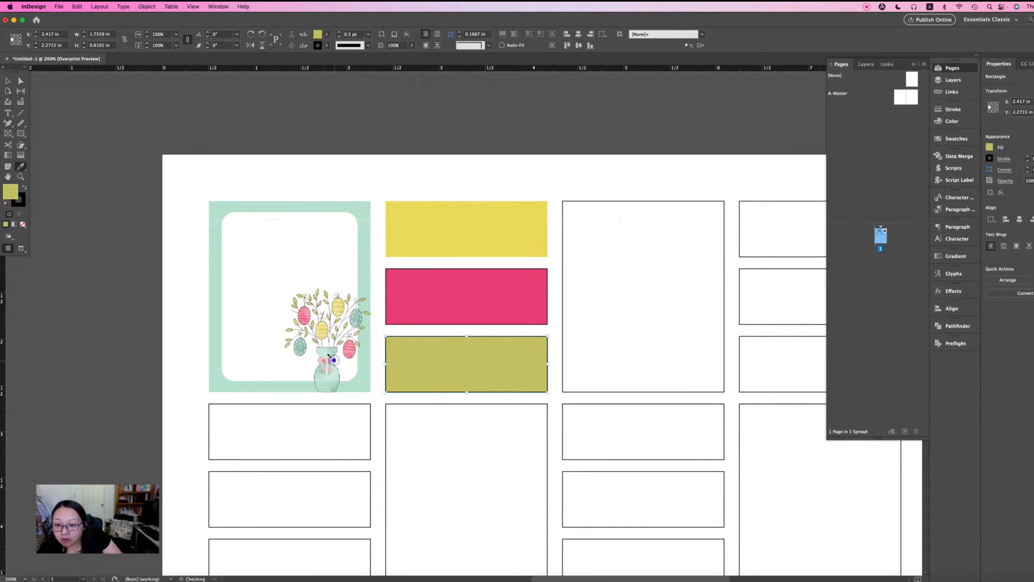
{"action": "left_click", "coordinate": [328, 360]}
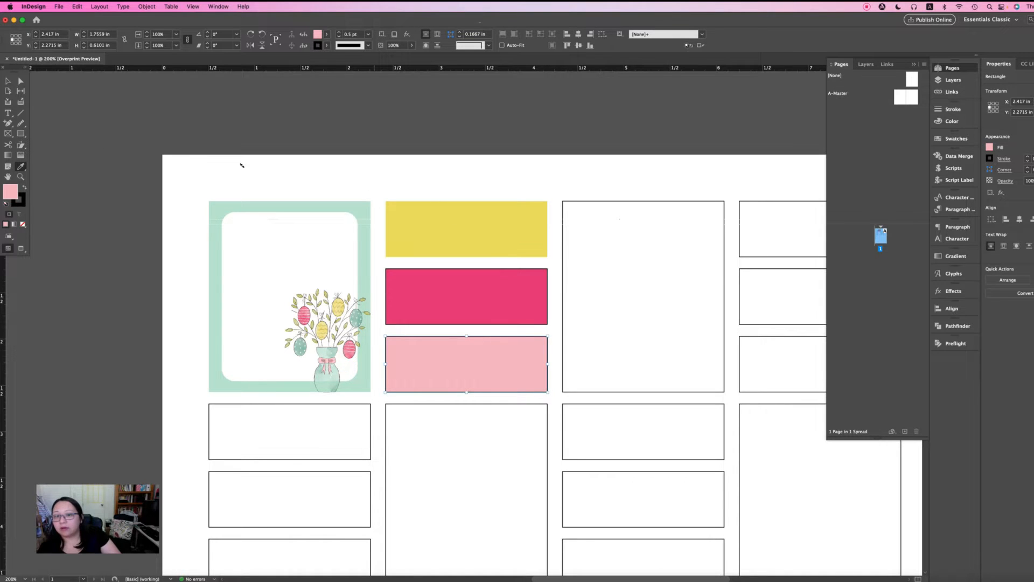
- Save the yellow box's fill as a new swatch and set its tint to 68%
{"action": "left_click", "coordinate": [8, 80]}
{"action": "left_click", "coordinate": [499, 231]}
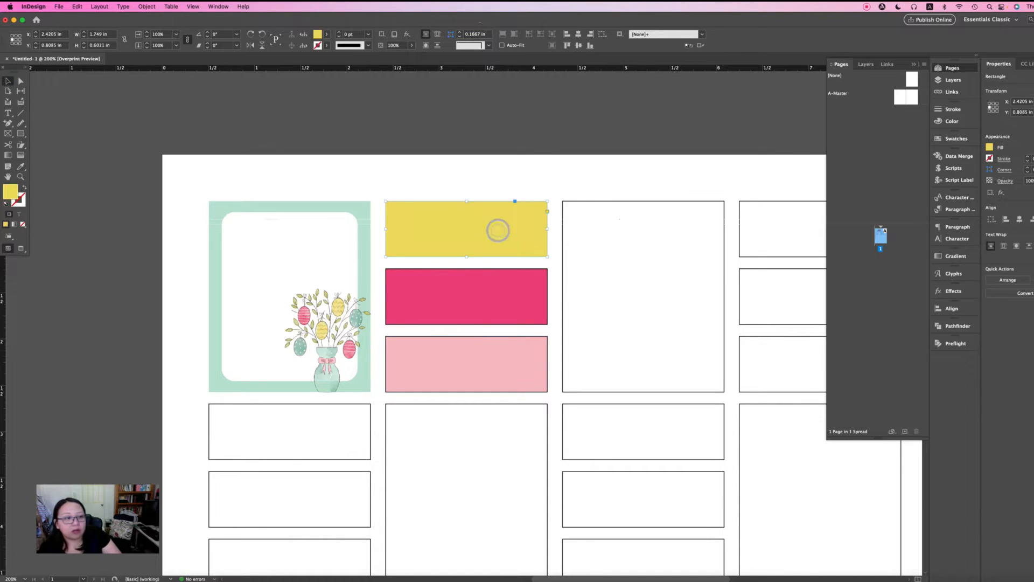
{"action": "left_click", "coordinate": [952, 139]}
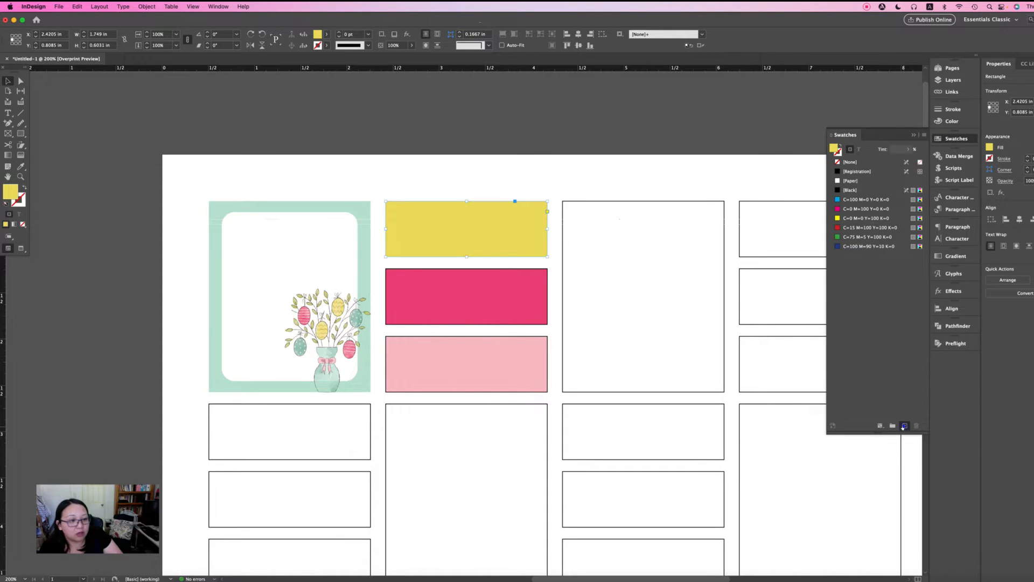
{"action": "left_click", "coordinate": [905, 426]}
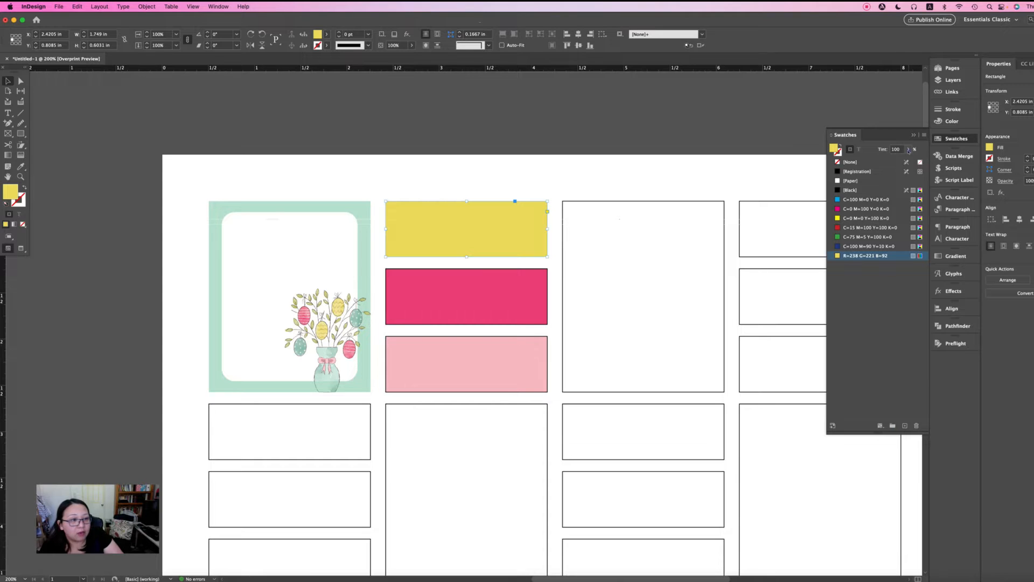
{"action": "left_click", "coordinate": [909, 150]}
{"action": "left_click_drag", "start_coordinate": [910, 161], "coordinate": [895, 160]}
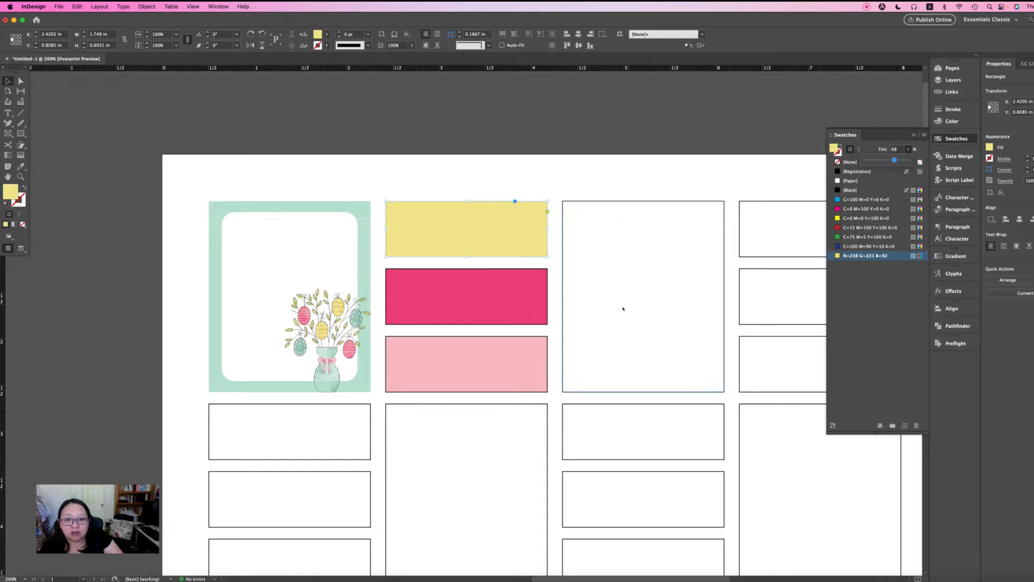
- Save the hot pink box's fill as a new swatch and set its tint to 54%
{"action": "left_click", "coordinate": [531, 300]}
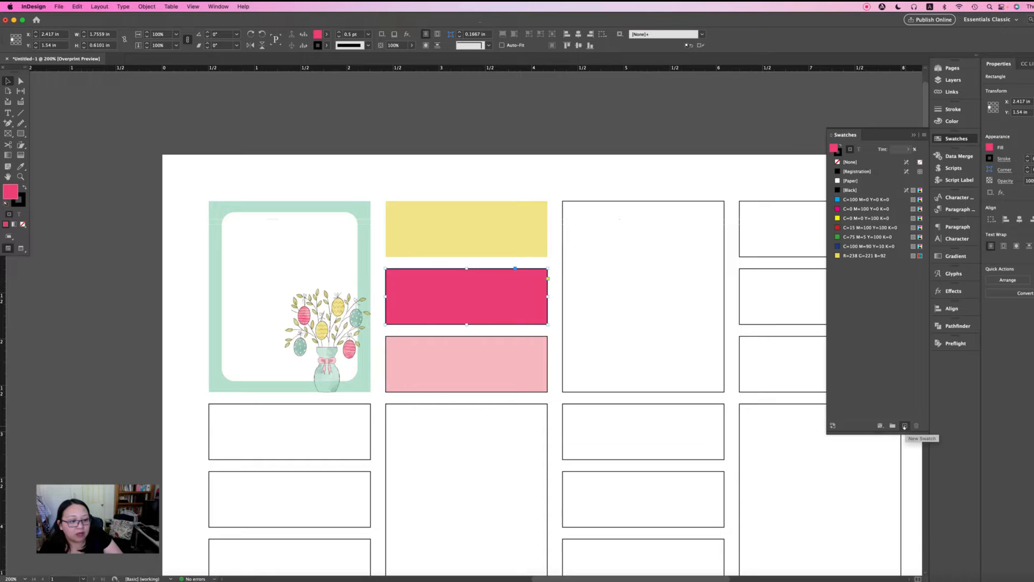
{"action": "left_click", "coordinate": [905, 426]}
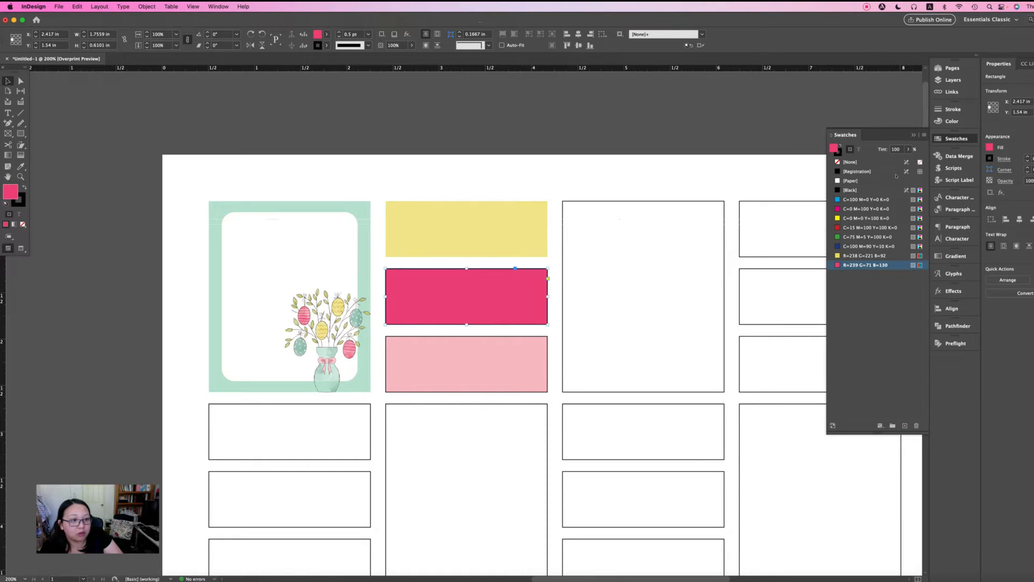
{"action": "left_click", "coordinate": [910, 149]}
{"action": "left_click_drag", "start_coordinate": [911, 160], "coordinate": [888, 160]}
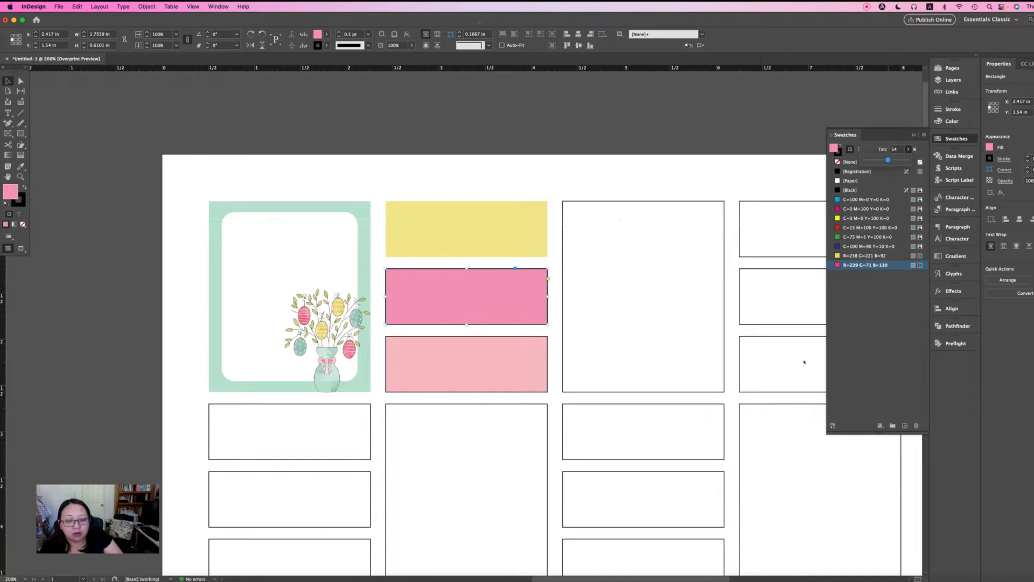
- Copy the mint fill and strokeless look of the first tall box's border onto the small box below the pink one
{"action": "left_click", "coordinate": [511, 384]}
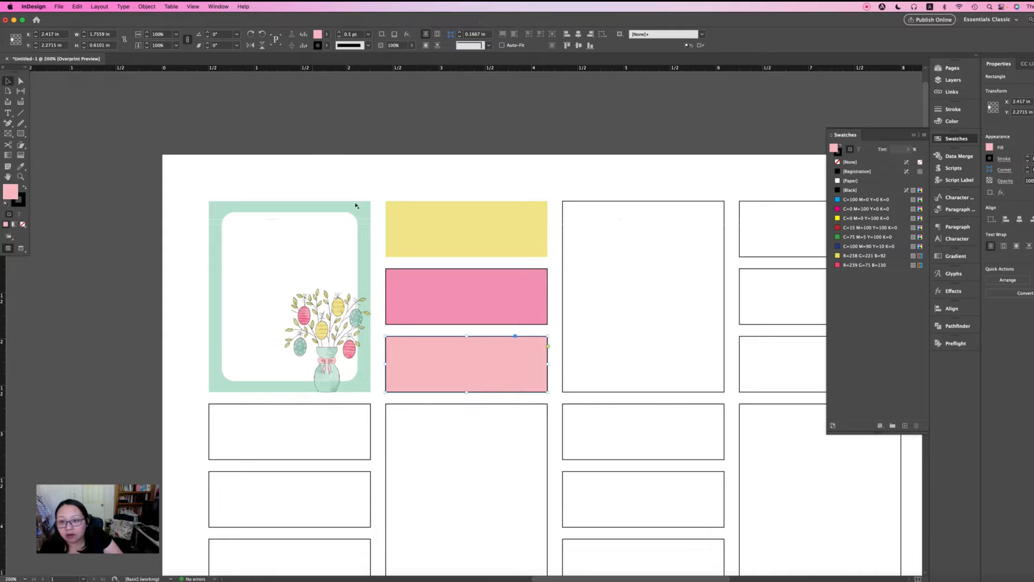
{"action": "left_click", "coordinate": [326, 185]}
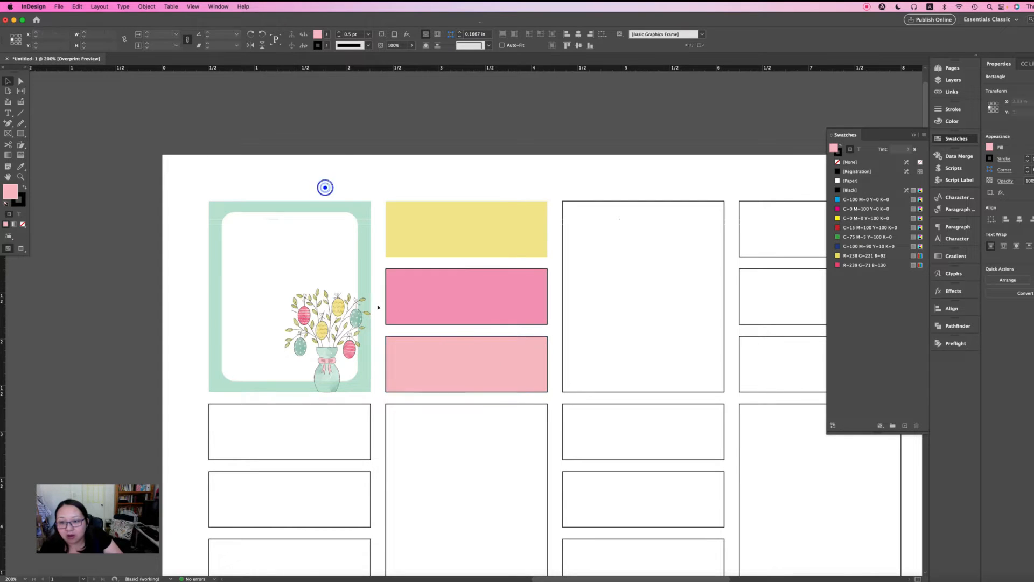
{"action": "left_click", "coordinate": [446, 358]}
{"action": "key", "text": "i"}
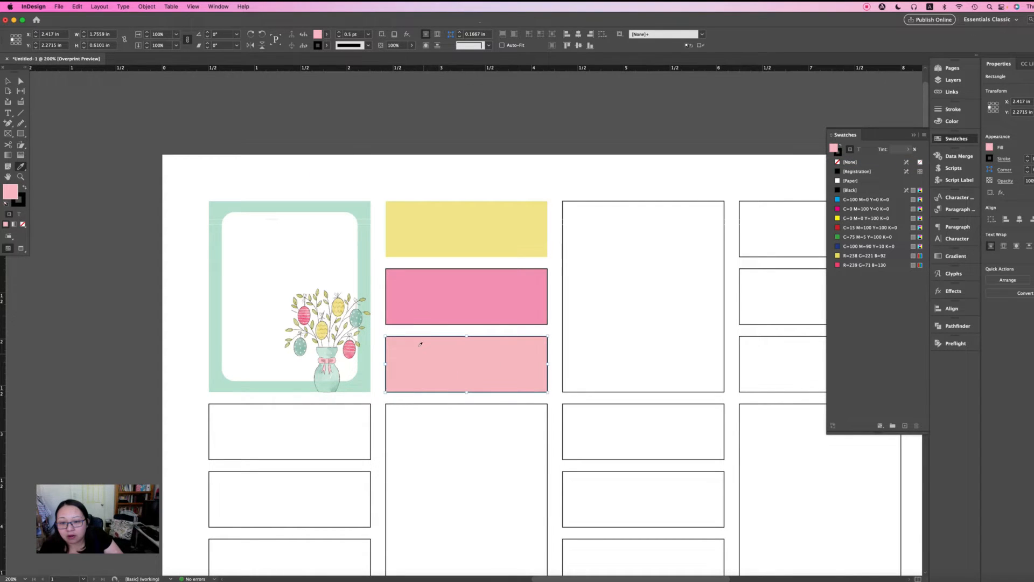
{"action": "left_click", "coordinate": [364, 334]}
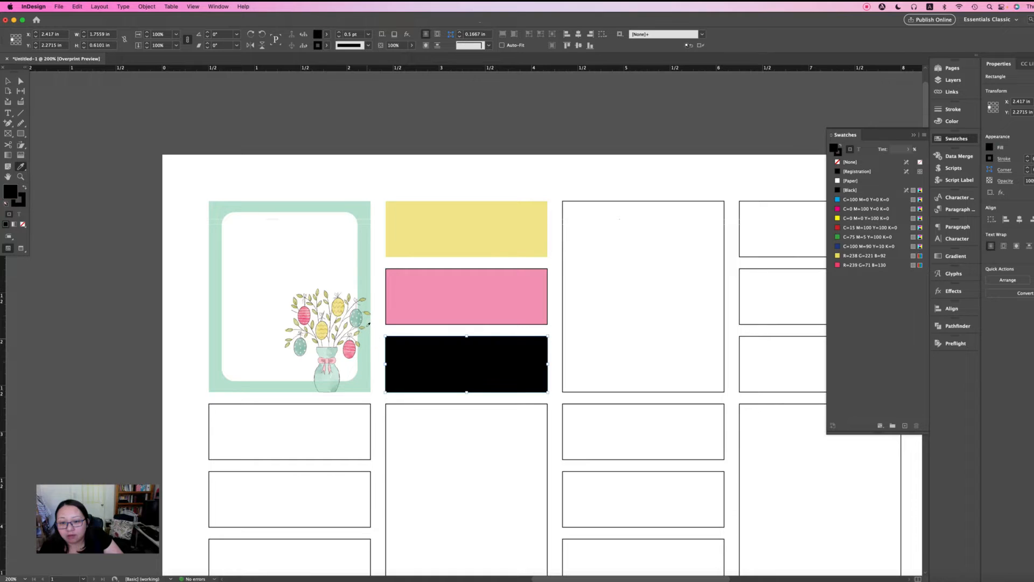
{"action": "left_click", "coordinate": [363, 240]}
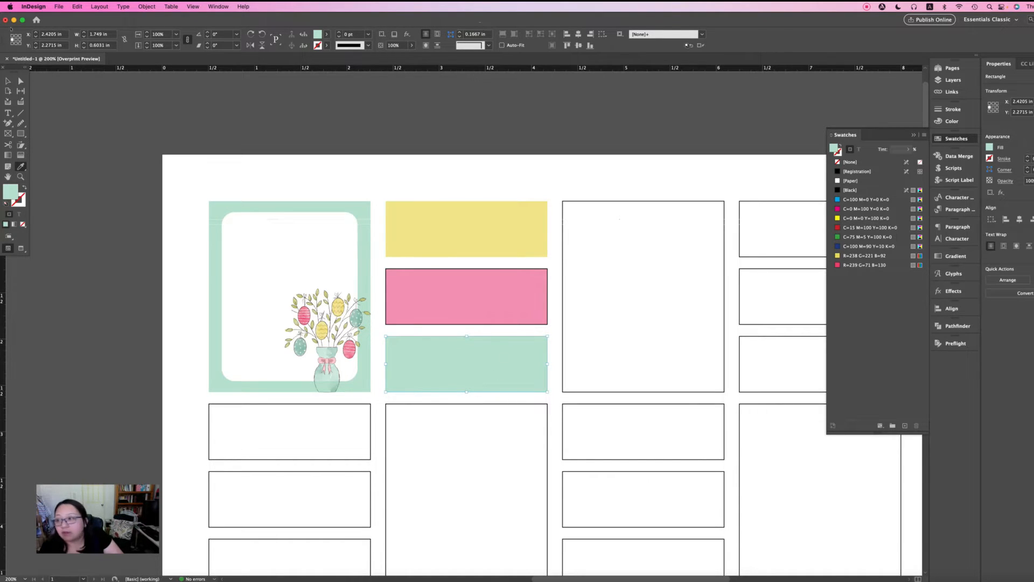
- Set the stroke of the pink box to [None] and deselect it
{"action": "left_click", "coordinate": [7, 81]}
{"action": "left_click", "coordinate": [188, 146]}
{"action": "left_click", "coordinate": [489, 305]}
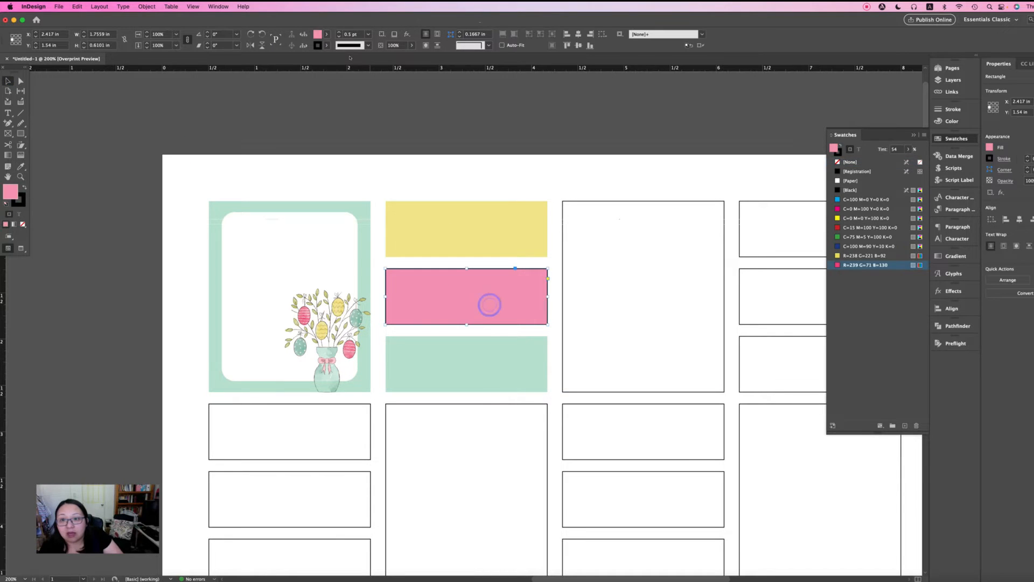
{"action": "left_click", "coordinate": [328, 46]}
{"action": "left_click", "coordinate": [258, 72]}
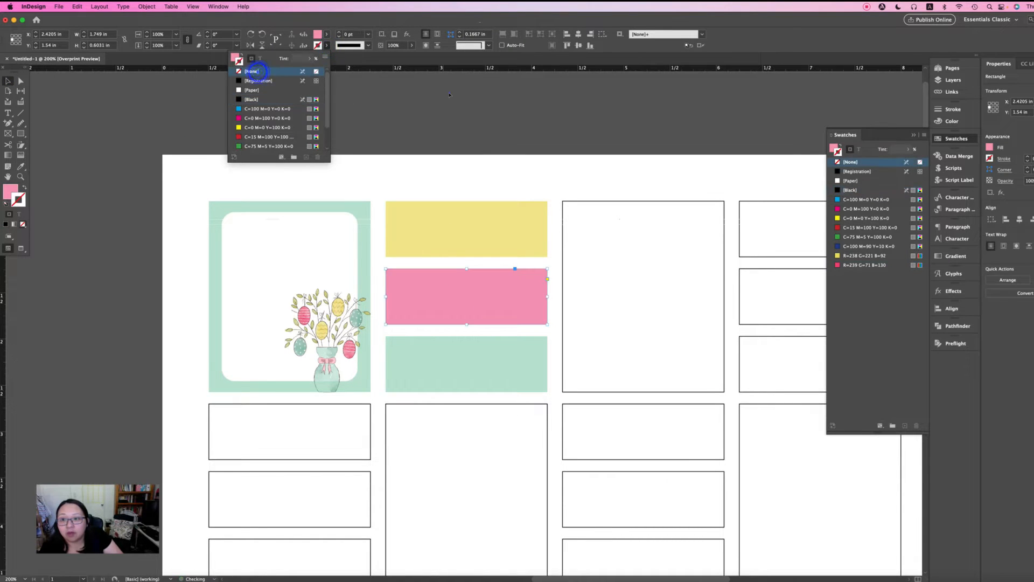
{"action": "left_click", "coordinate": [450, 92]}
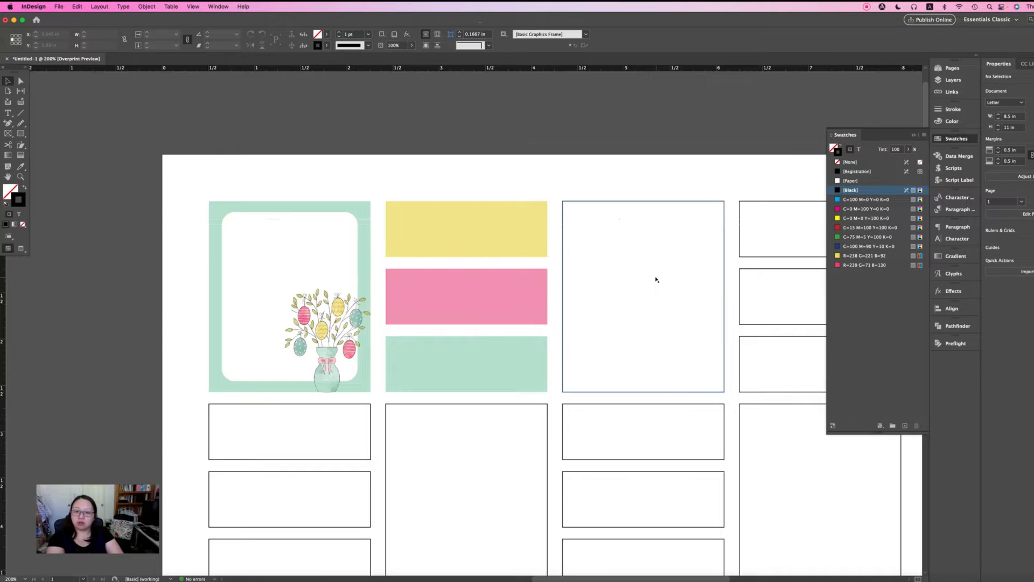
- Draw a rectangle about 1.585 in wide and 0.455 in high inside the yellow box
{"action": "scroll", "coordinate": [657, 280], "scroll_direction": "right", "scroll_amount": 5}
{"action": "scroll", "coordinate": [656, 280], "scroll_direction": "left", "scroll_amount": 3}
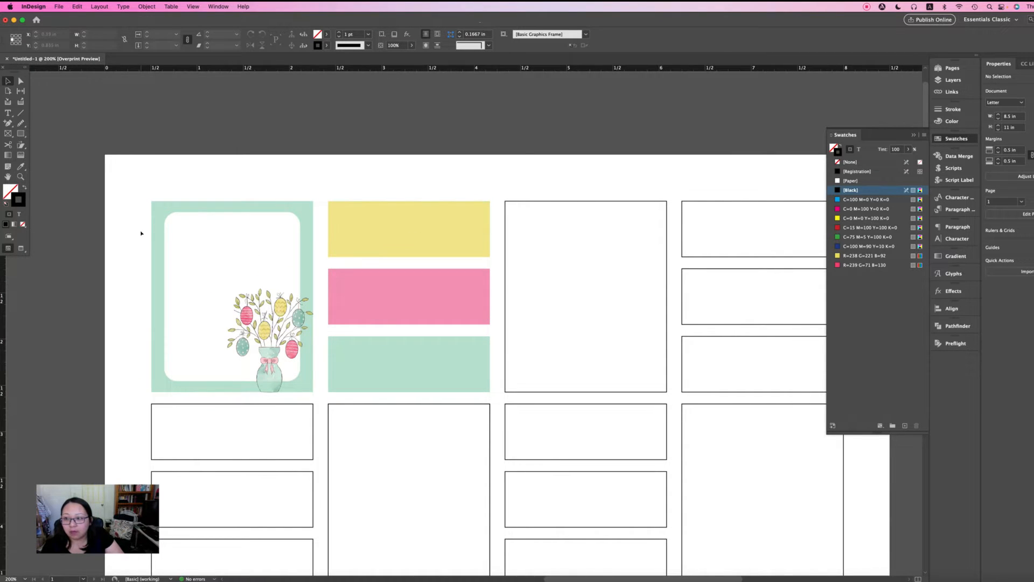
{"action": "left_click", "coordinate": [21, 133]}
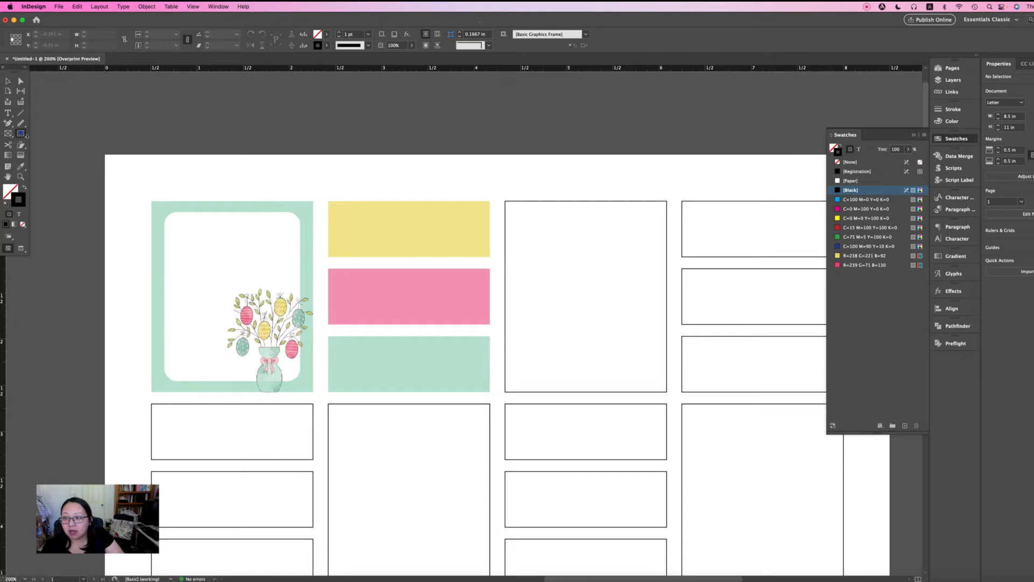
{"action": "mouse_move", "coordinate": [336, 207]}
{"action": "left_mouse_down"}
{"action": "mouse_move", "coordinate": [382, 237]}
{"action": "mouse_move", "coordinate": [483, 251]}
{"action": "left_mouse_up"}
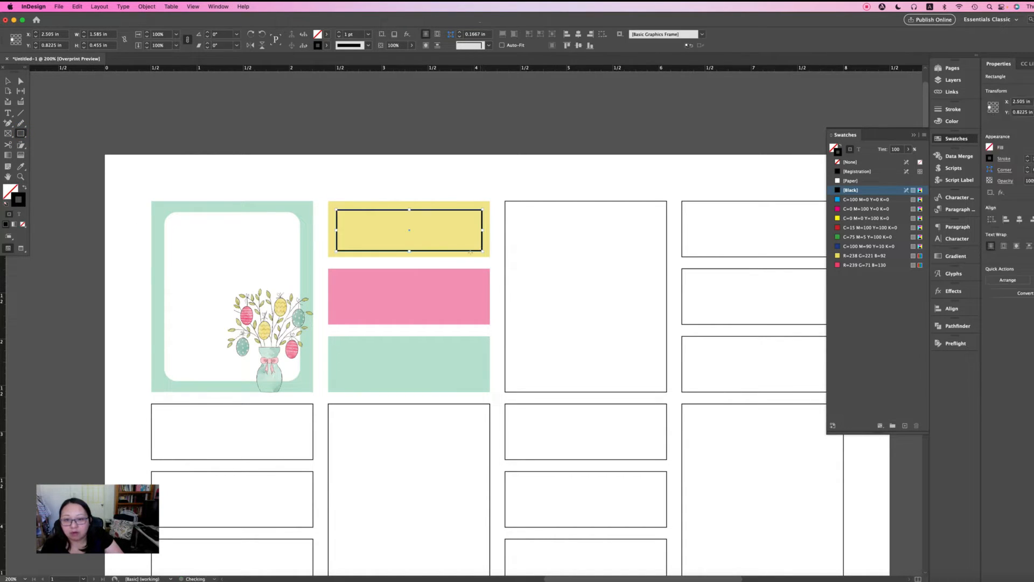
- Fill the new inner rectangle with [Paper] and set its stroke to [None]
{"action": "left_click", "coordinate": [328, 34]}
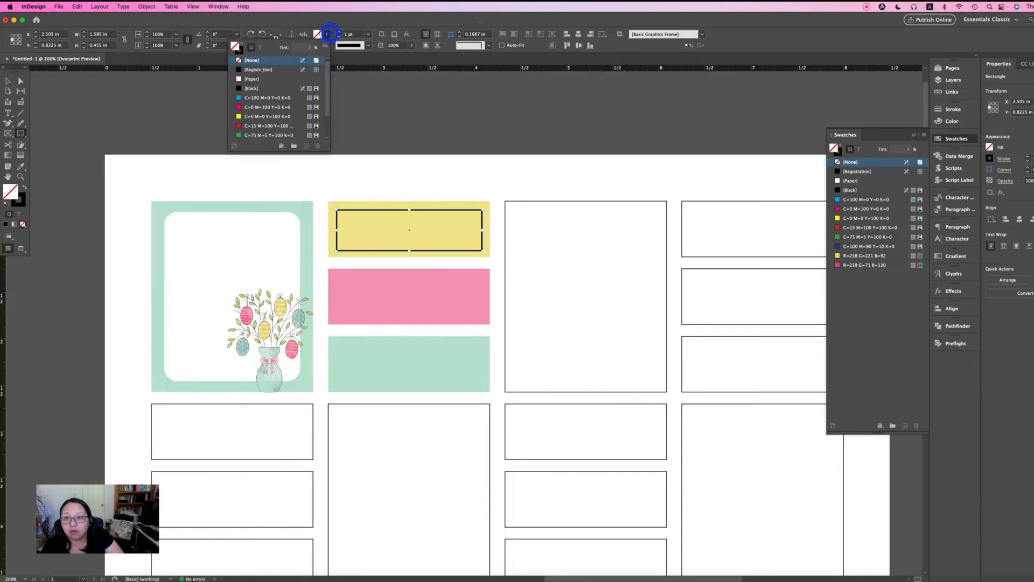
{"action": "key", "text": "Down"}
{"action": "key", "text": "Down"}
{"action": "key", "text": "Return"}
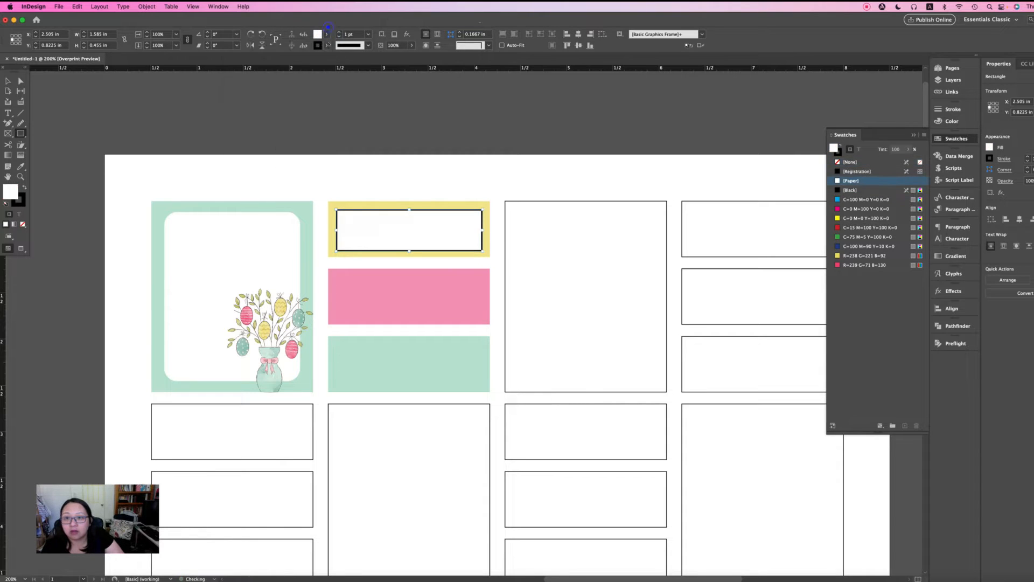
{"action": "left_click", "coordinate": [328, 46]}
{"action": "key", "text": "Up"}
{"action": "key", "text": "Up"}
{"action": "key", "text": "Up"}
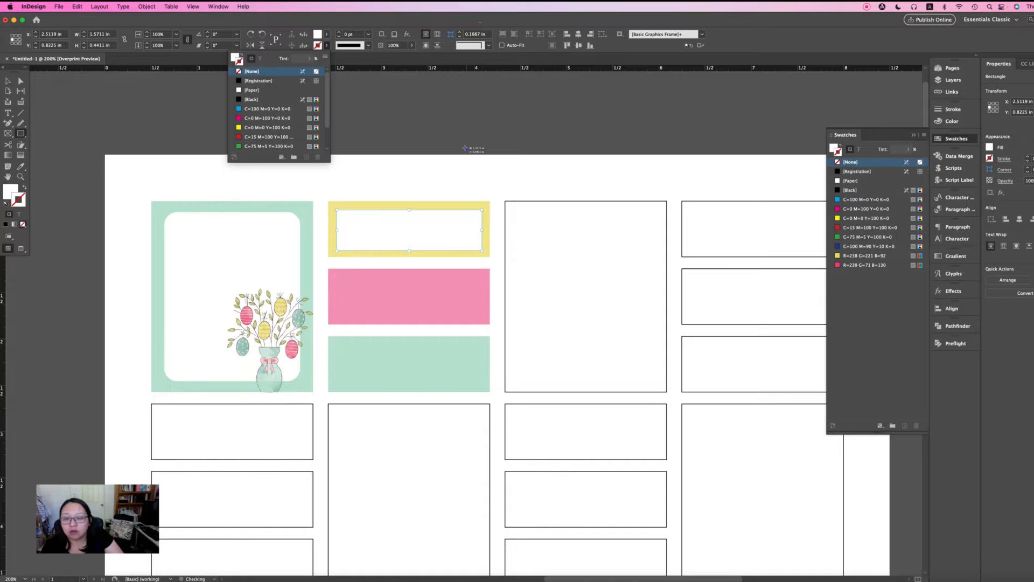
{"action": "left_click", "coordinate": [467, 151]}
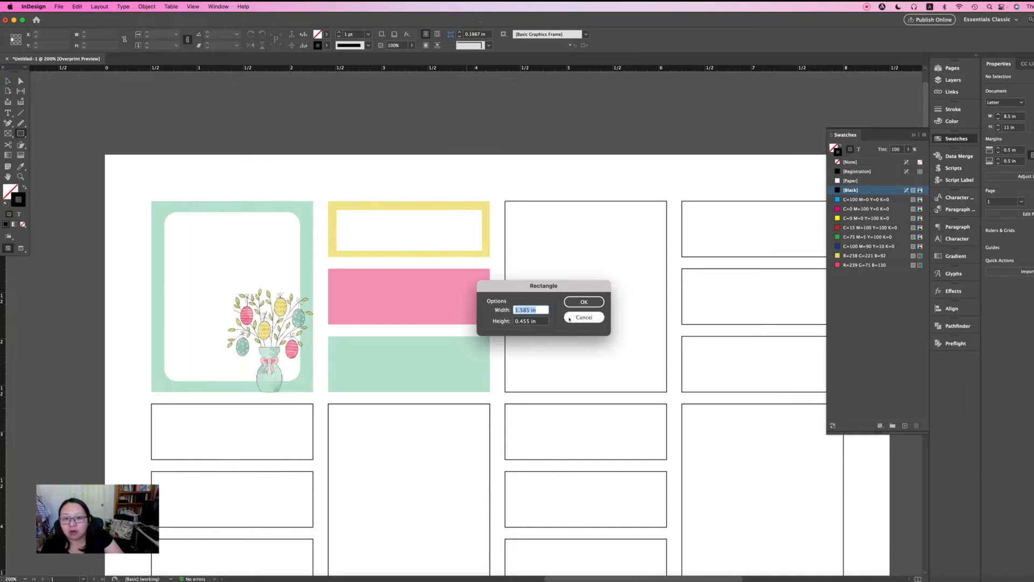
{"action": "left_click", "coordinate": [569, 316]}
{"action": "left_click", "coordinate": [453, 232]}
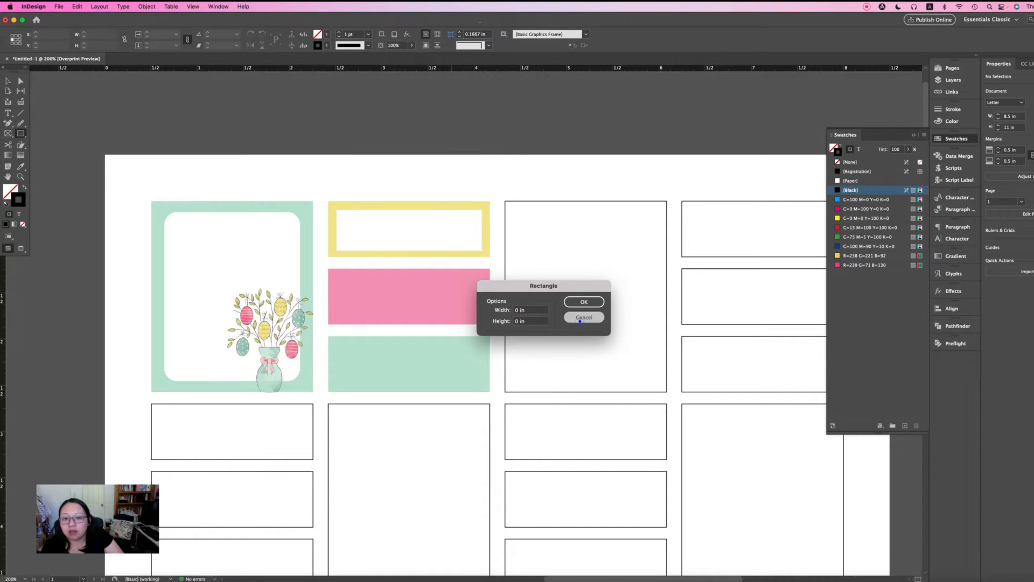
{"action": "left_click", "coordinate": [583, 316]}
{"action": "key", "text": "v"}
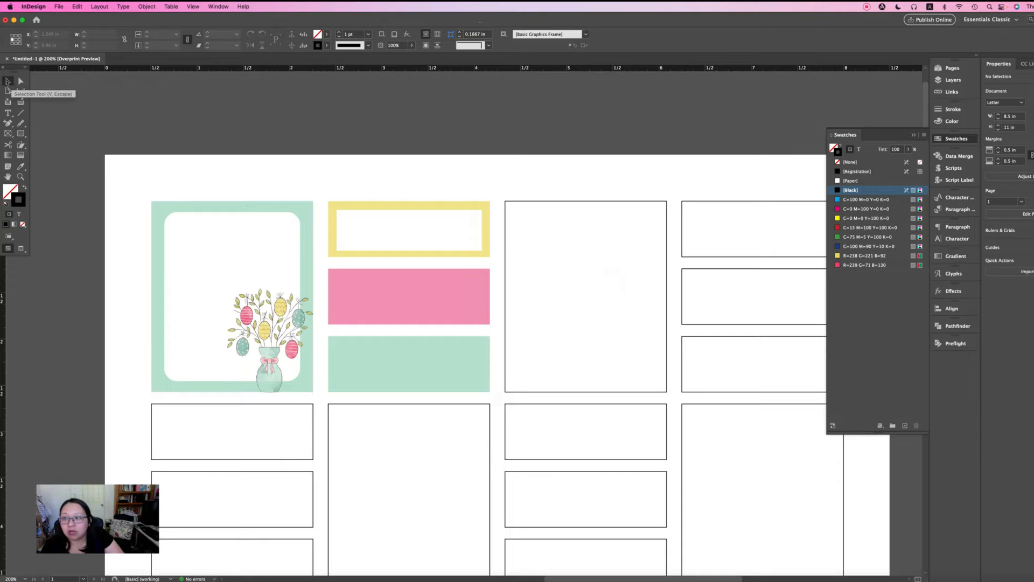
- Round all four corners of the white panel in the yellow box by eye to a radius of about 0.08 in
{"action": "left_click", "coordinate": [358, 221]}
{"action": "left_click", "coordinate": [391, 233]}
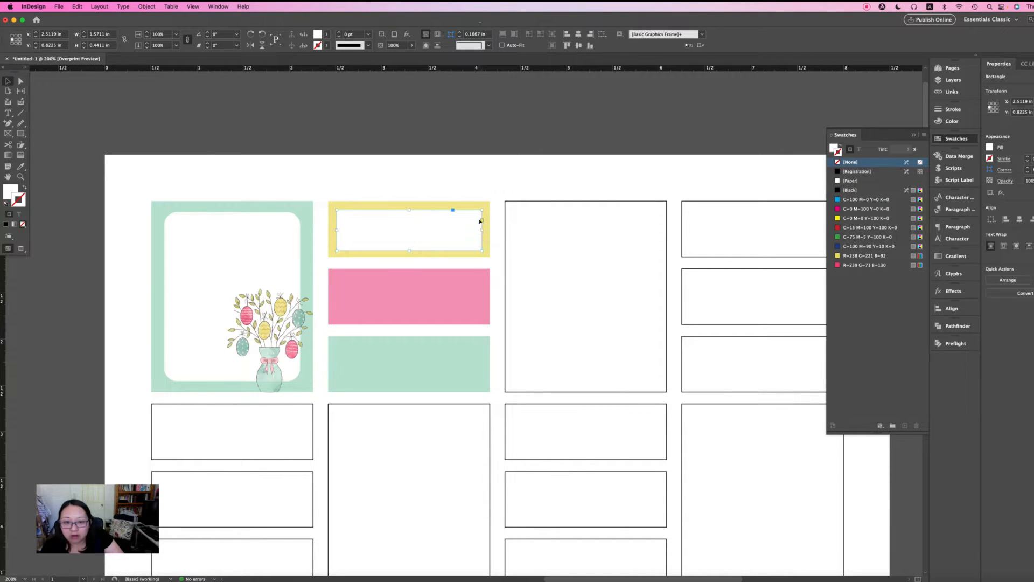
{"action": "key", "text": "super+equal"}
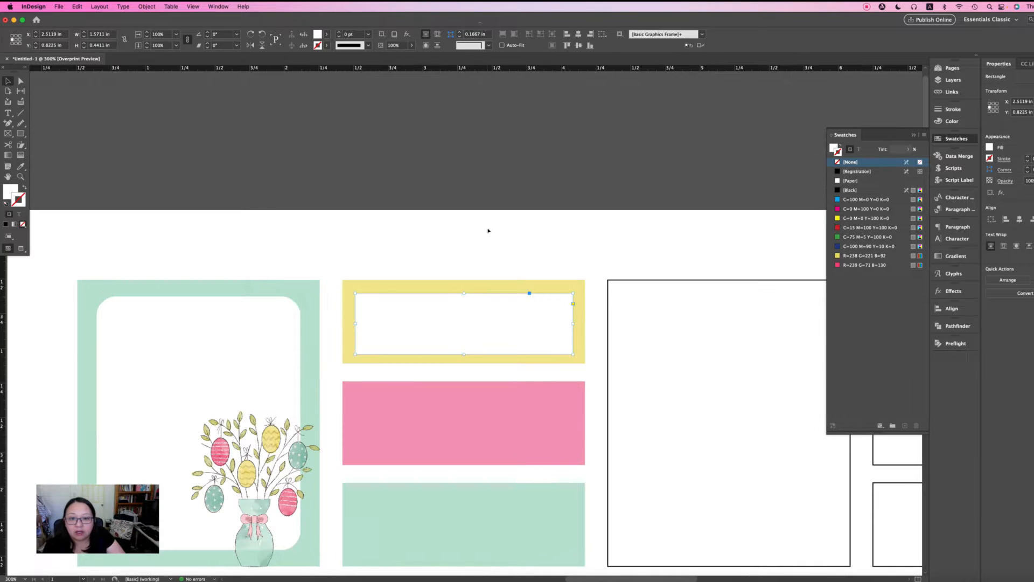
{"action": "key", "text": "super+equal"}
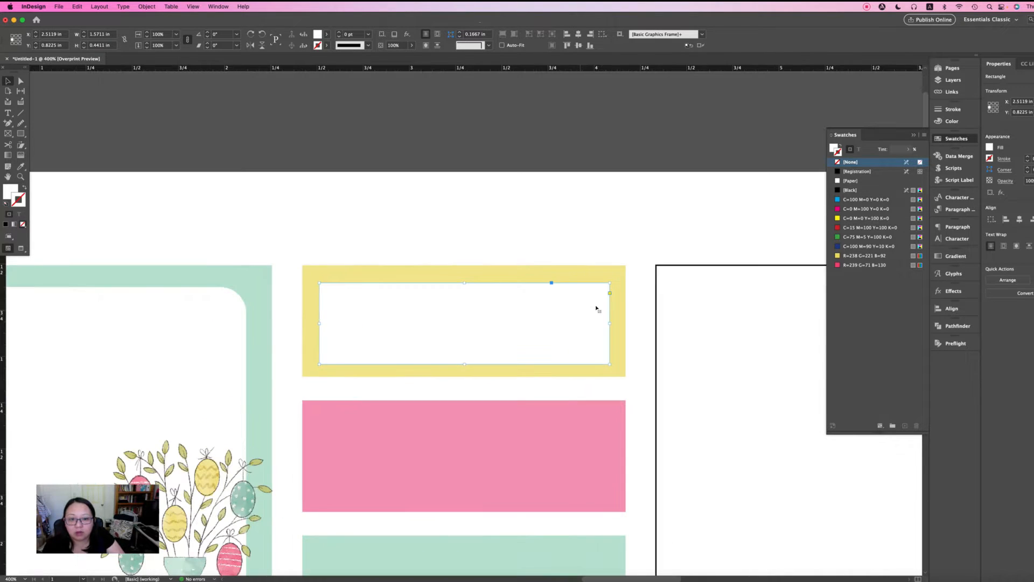
{"action": "left_click", "coordinate": [610, 293]}
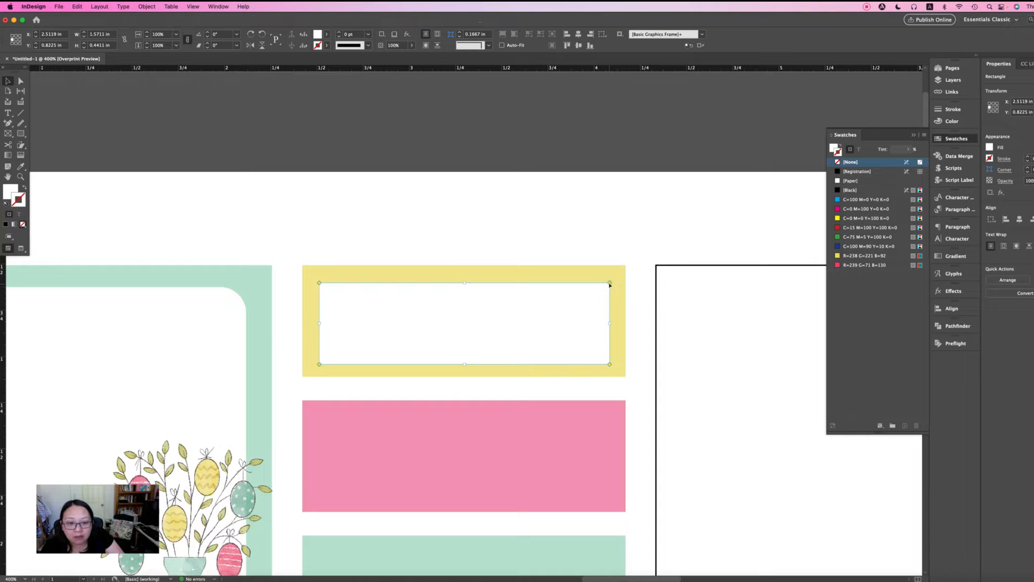
{"action": "left_click_drag", "start_coordinate": [610, 284], "coordinate": [592, 286]}
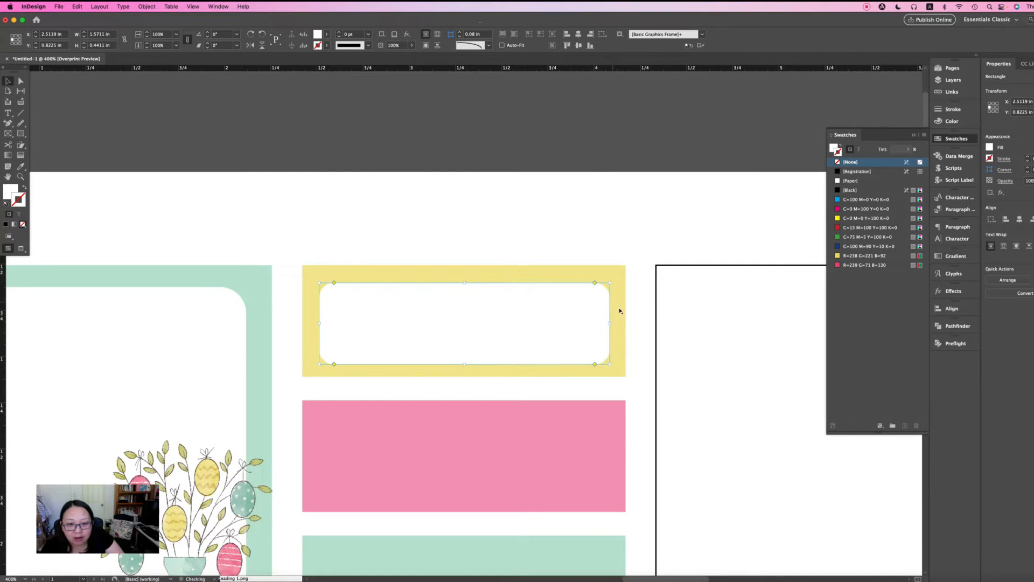
- Look over the corner shape options for the white panel and undo its freehand corner rounding
{"action": "left_click", "coordinate": [577, 222]}
{"action": "left_click", "coordinate": [561, 315]}
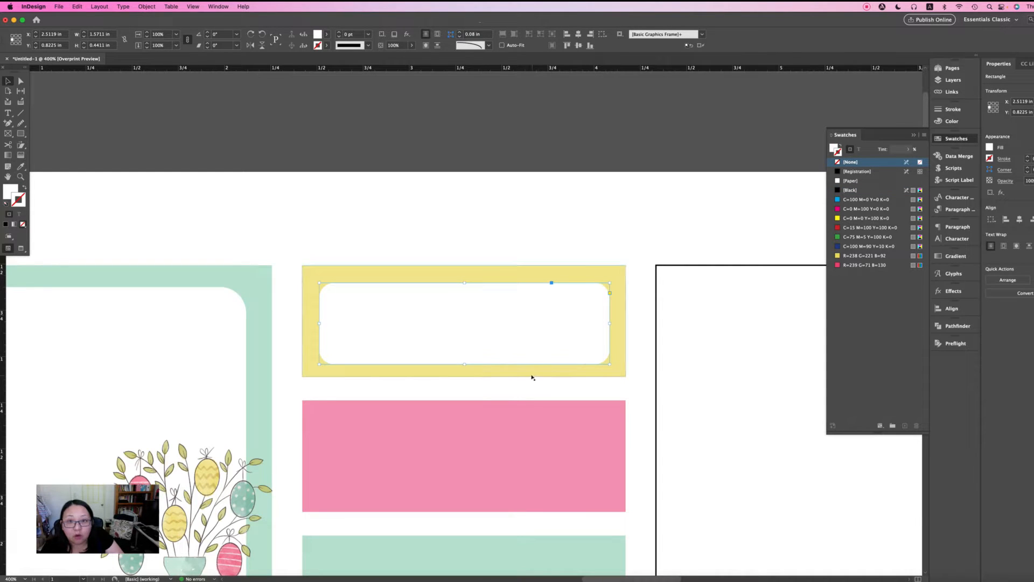
{"action": "left_click", "coordinate": [488, 46]}
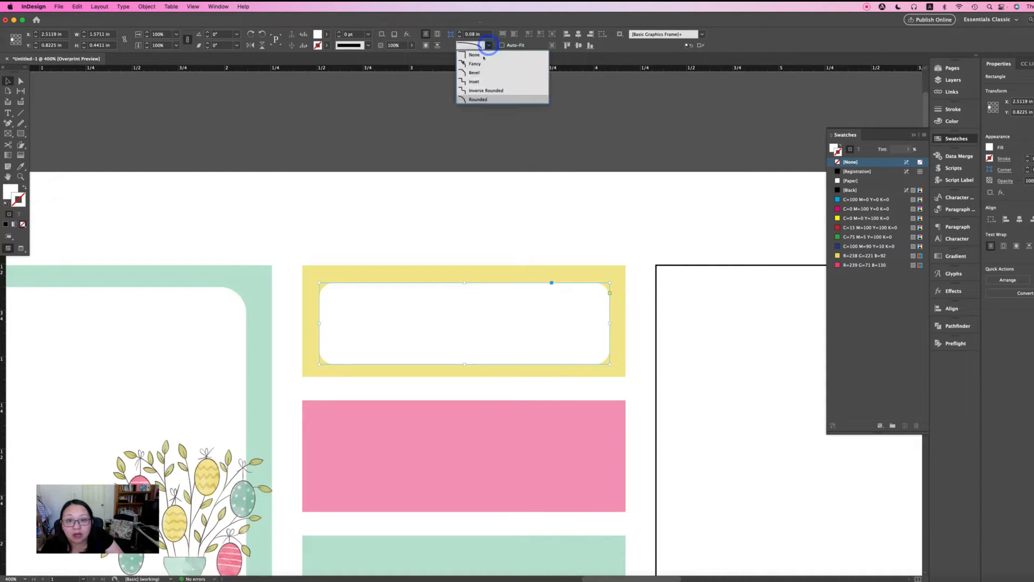
{"action": "left_click", "coordinate": [541, 172]}
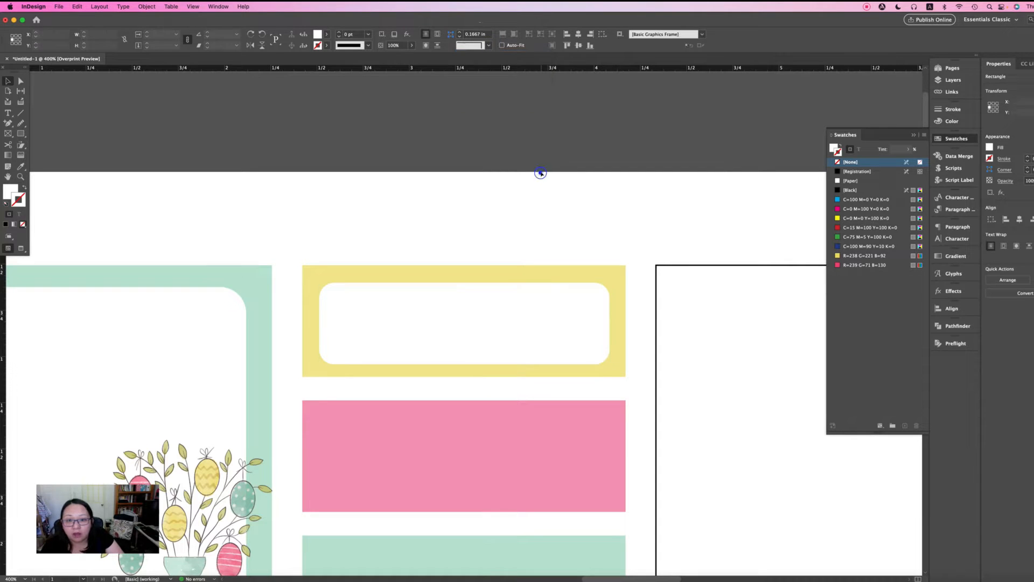
{"action": "key", "text": "super+z"}
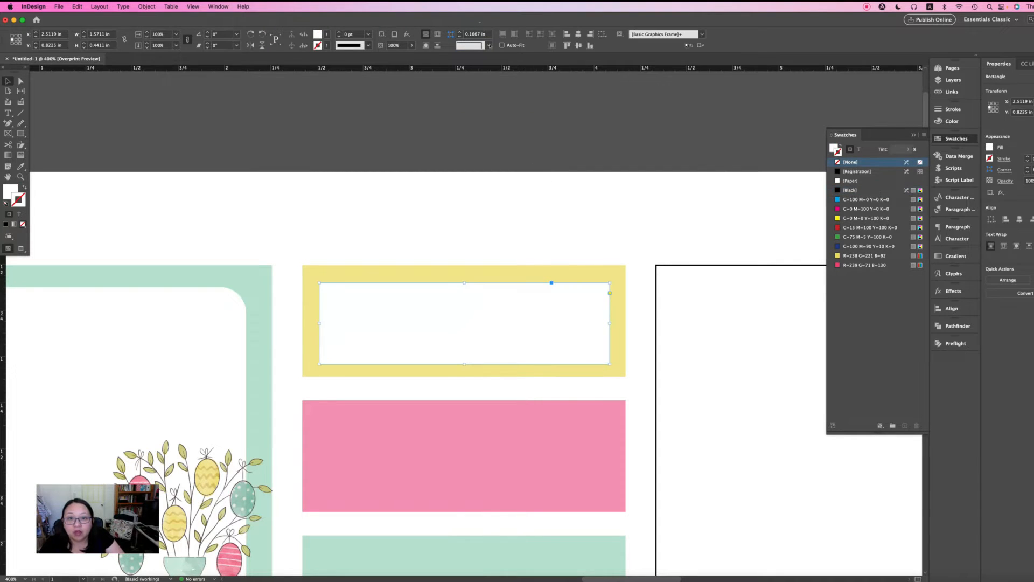
- Apply the Rounded corner shape to the white panel in the yellow box with a corner size of 0.0625 in
{"action": "left_click", "coordinate": [488, 45]}
{"action": "left_click", "coordinate": [482, 99]}
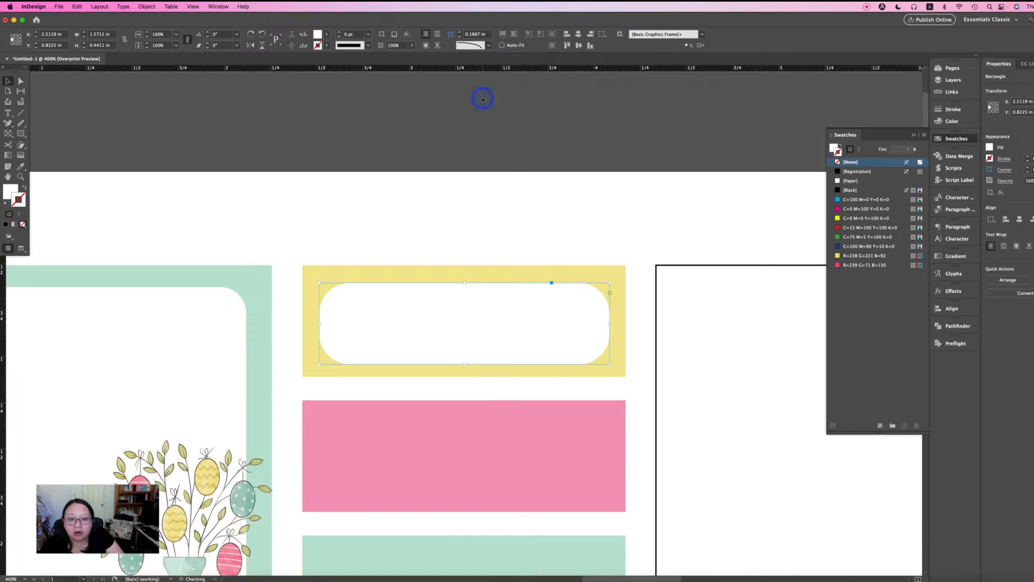
{"action": "left_click", "coordinate": [460, 36]}
{"action": "left_click", "coordinate": [459, 36]}
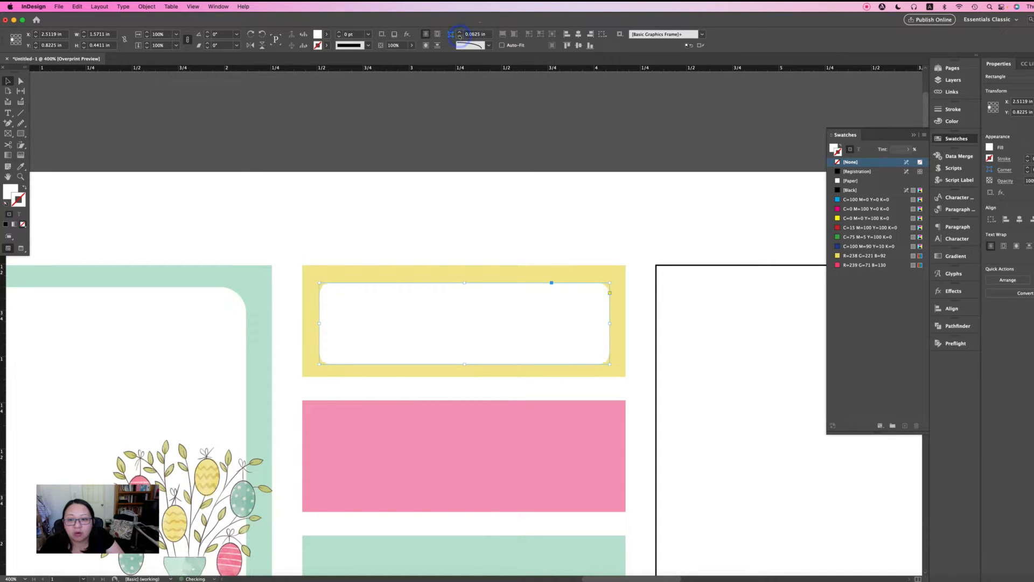
{"action": "left_click", "coordinate": [536, 224]}
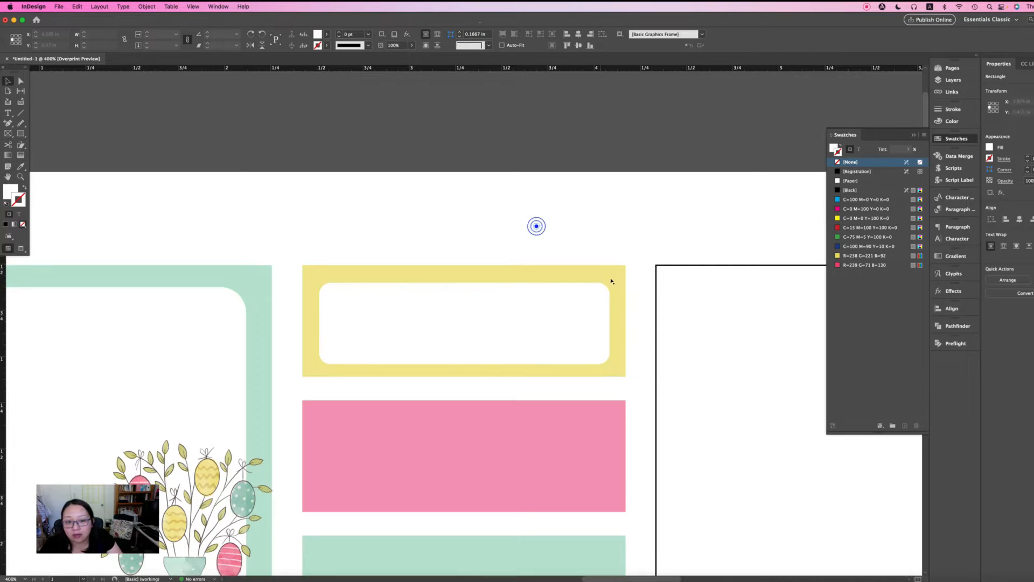
- Try a slightly larger corner radius of about 0.0775 in on the yellow box's white panel
{"action": "left_click", "coordinate": [575, 305]}
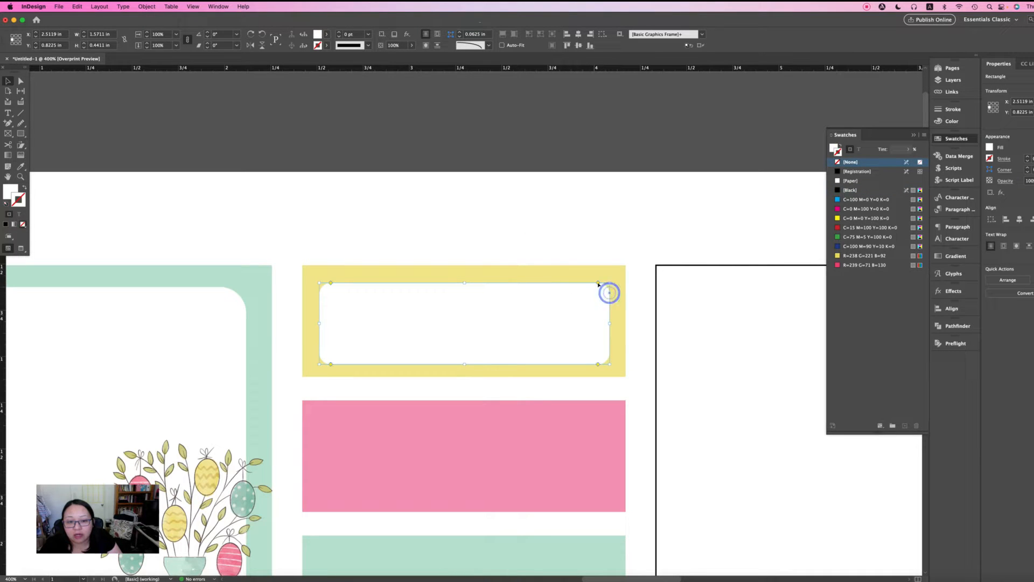
{"action": "left_click", "coordinate": [610, 294]}
{"action": "left_click_drag", "start_coordinate": [598, 283], "coordinate": [594, 286]}
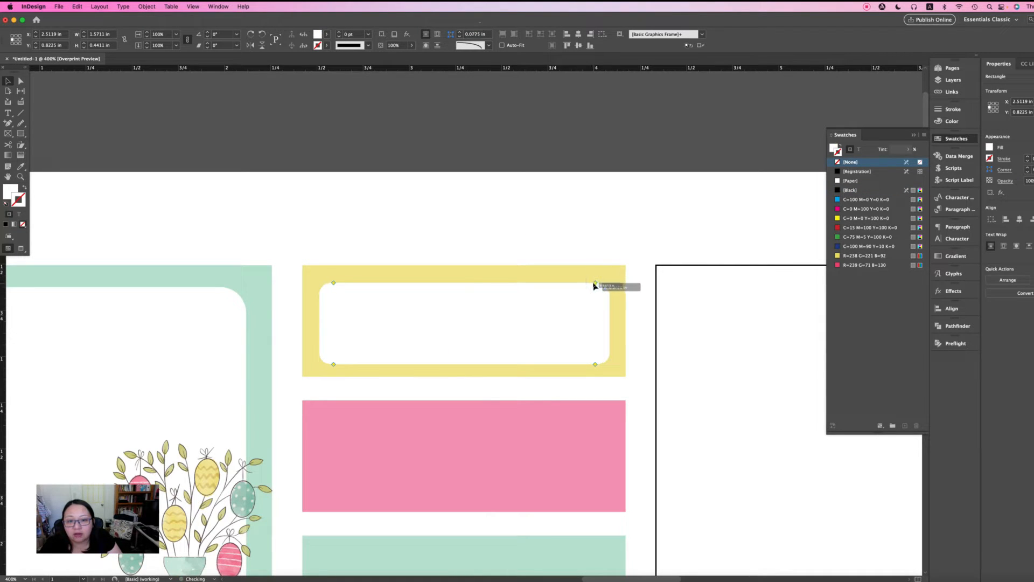
{"action": "left_click", "coordinate": [558, 227]}
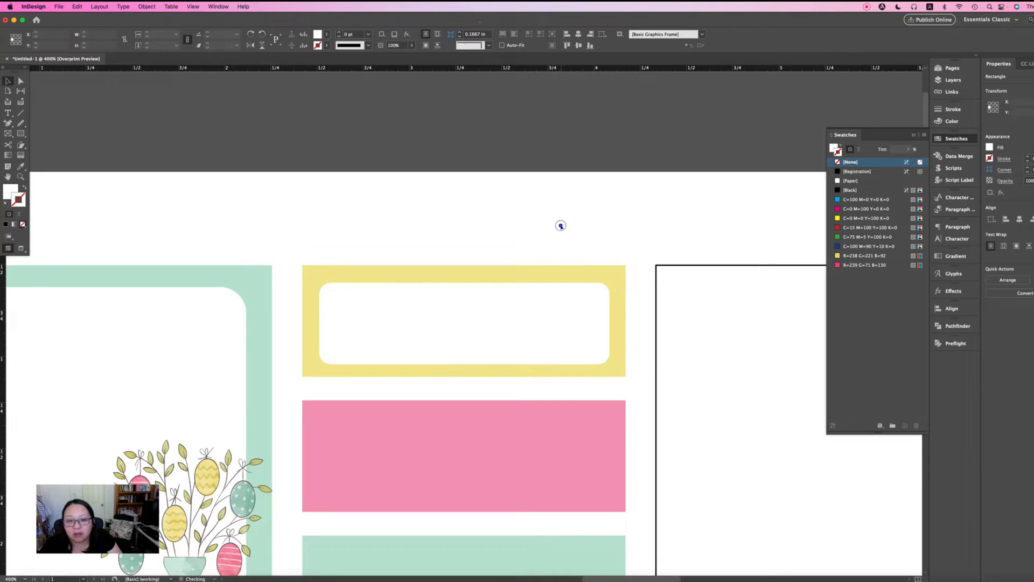
- Duplicate the rounded white panel from the yellow box into the pink box and the small mint box below it
{"action": "key", "text": "super+minus"}
{"action": "key", "text": "super+minus"}
{"action": "key", "text": "super+minus"}
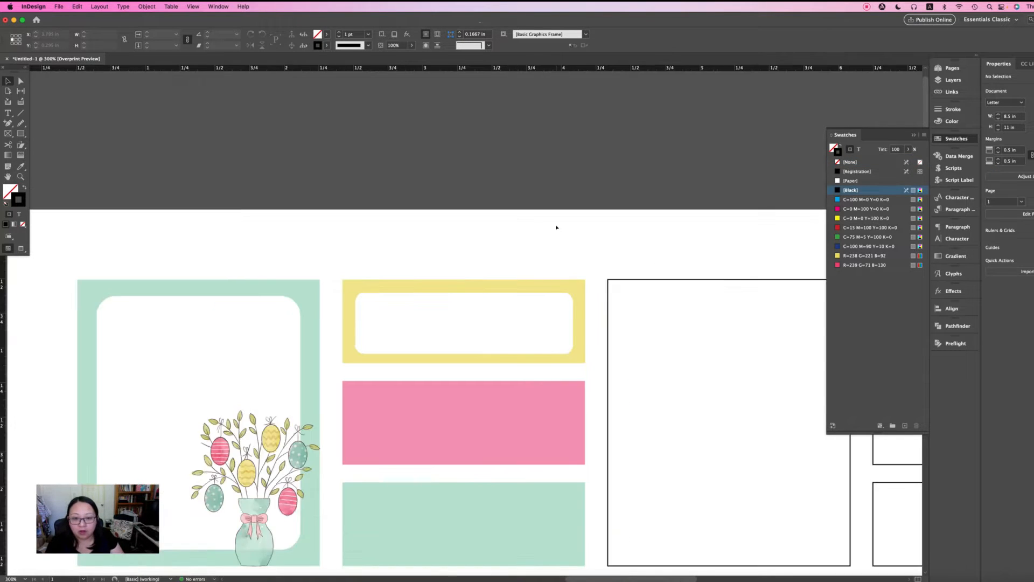
{"action": "left_click", "coordinate": [477, 219]}
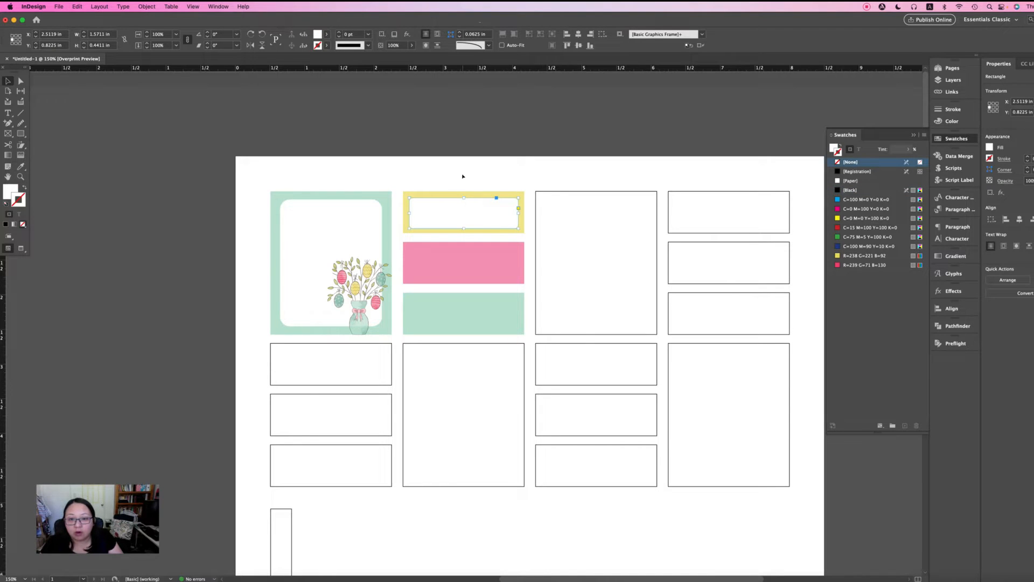
{"action": "left_click", "coordinate": [462, 176]}
{"action": "left_click", "coordinate": [473, 201]}
{"action": "left_click", "coordinate": [475, 213]}
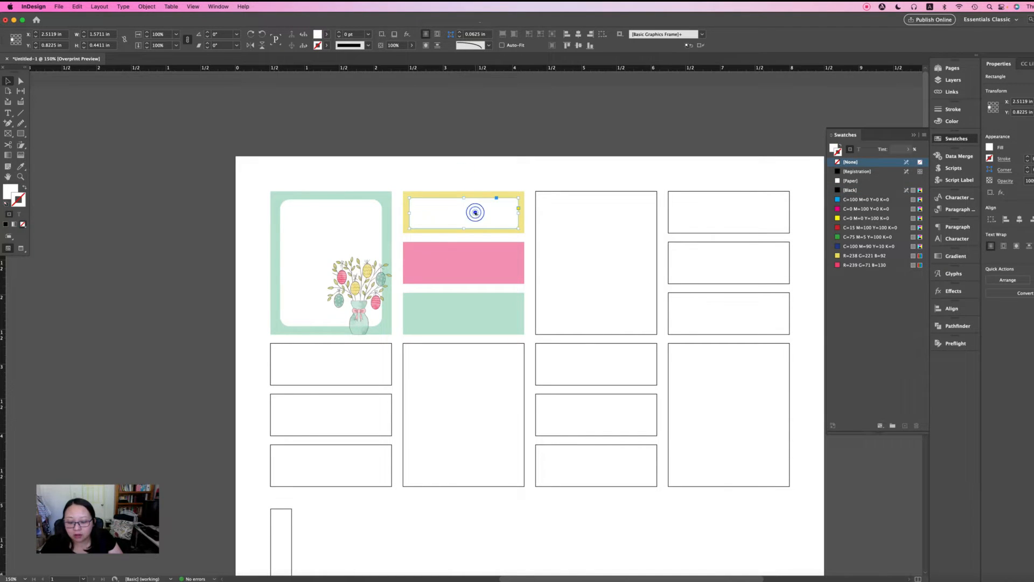
{"action": "left_click_drag", "start_coordinate": [476, 213], "coordinate": [489, 318]}
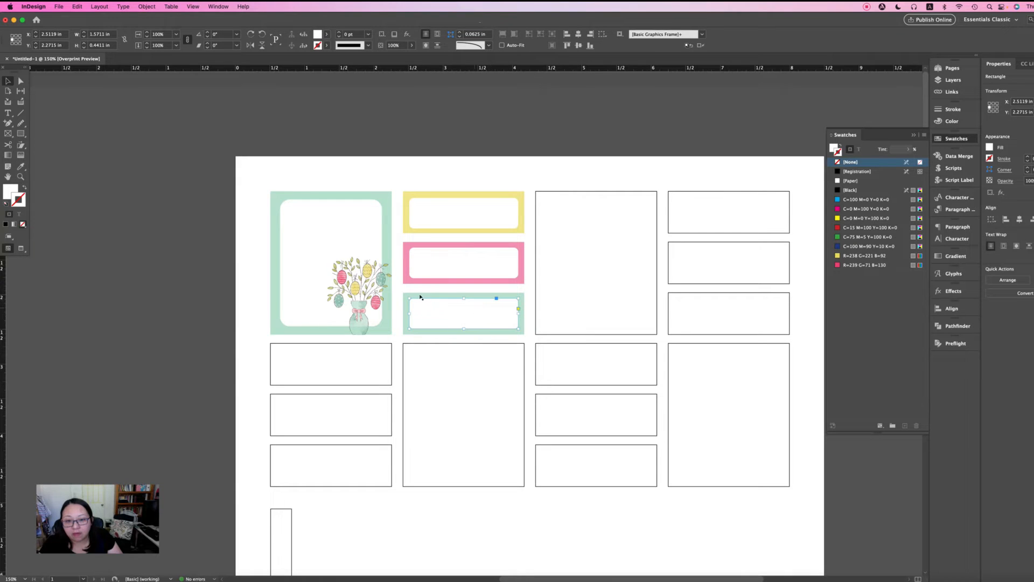
- Center the white panels within the small mint, pink and yellow boxes, aligning each panel with its own box
{"action": "left_click_drag", "start_coordinate": [413, 281], "coordinate": [443, 307]}
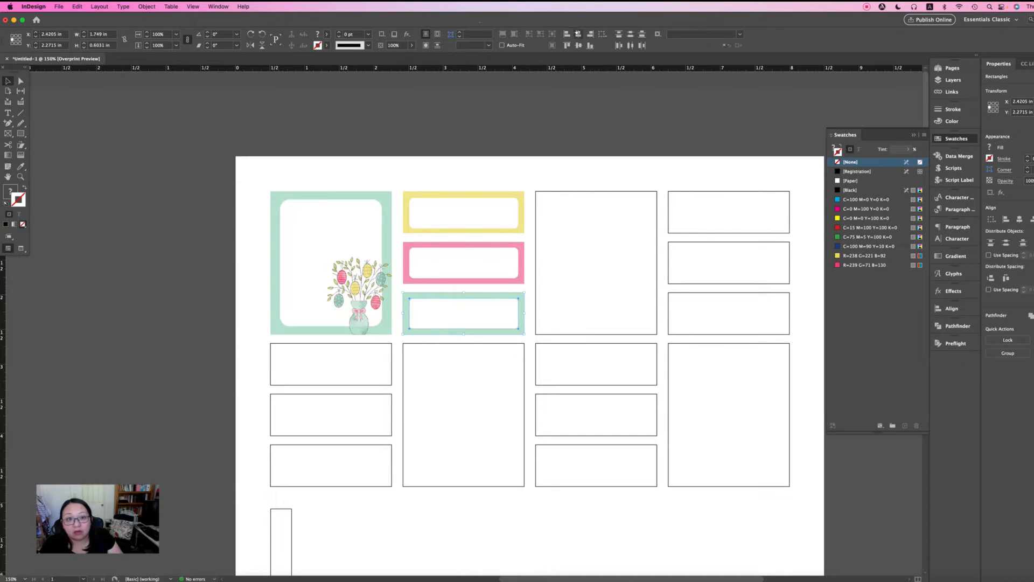
{"action": "left_click", "coordinate": [458, 242]}
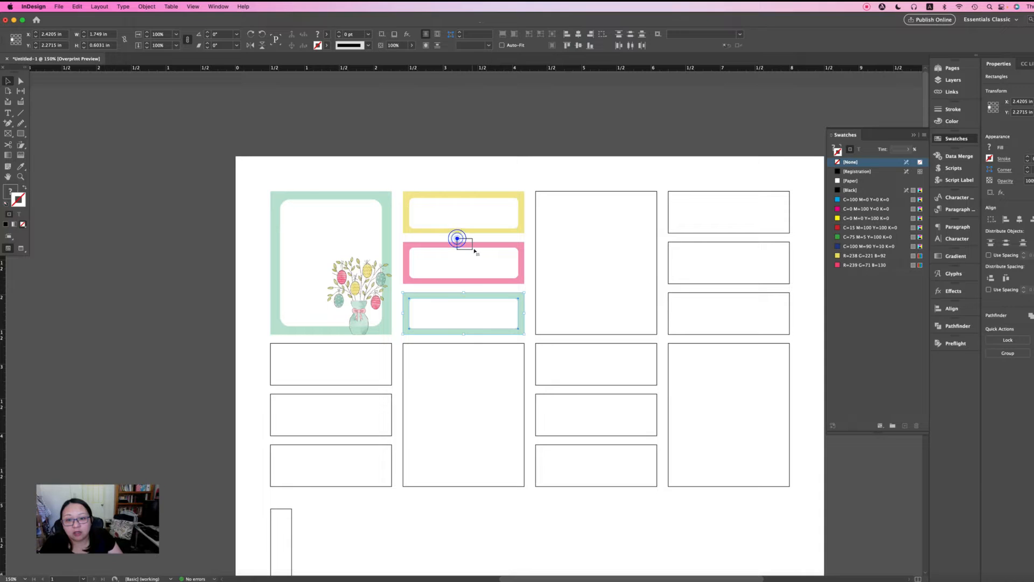
{"action": "left_click", "coordinate": [578, 46]}
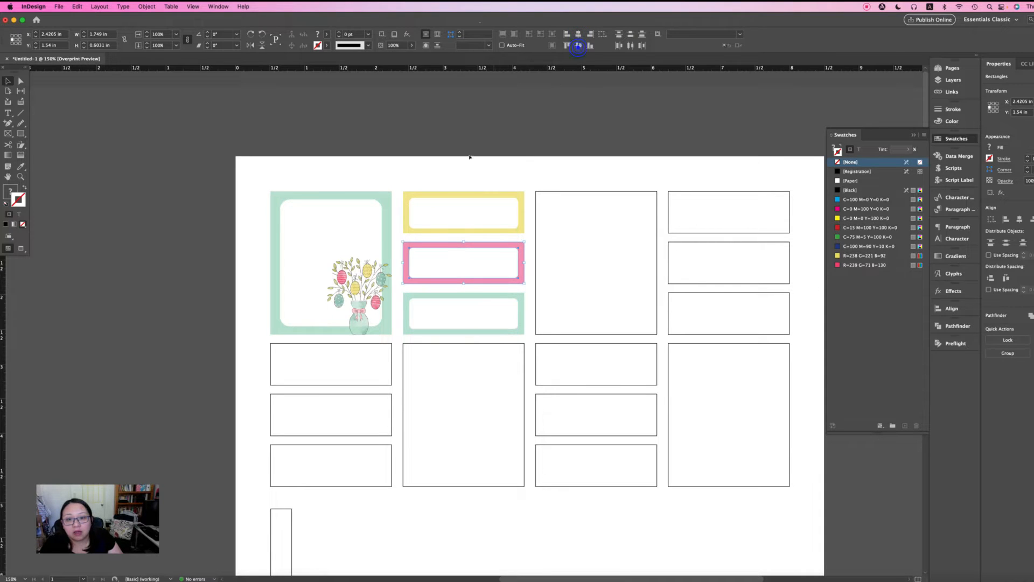
{"action": "left_click_drag", "start_coordinate": [455, 169], "coordinate": [514, 228]}
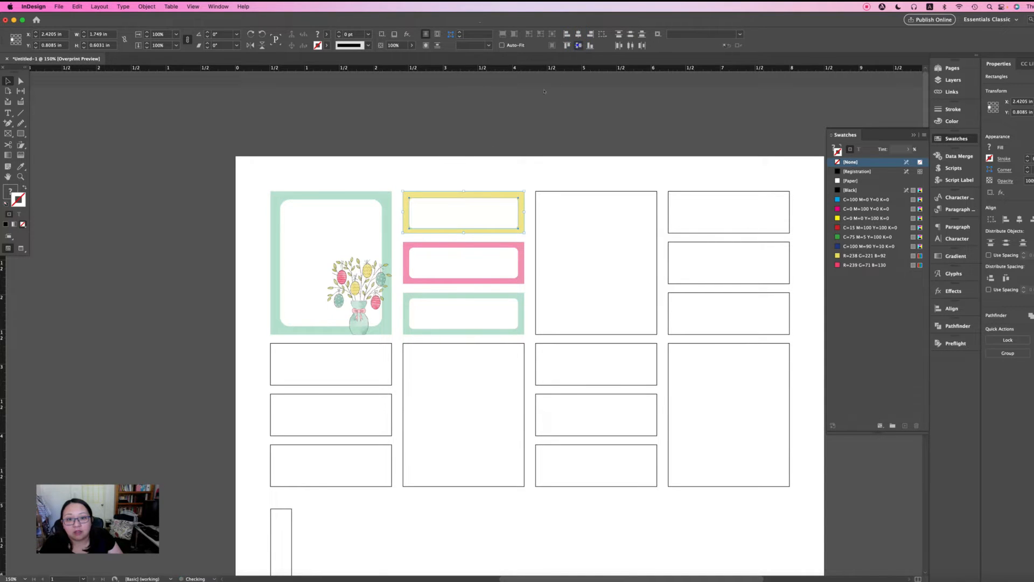
{"action": "left_click", "coordinate": [492, 168]}
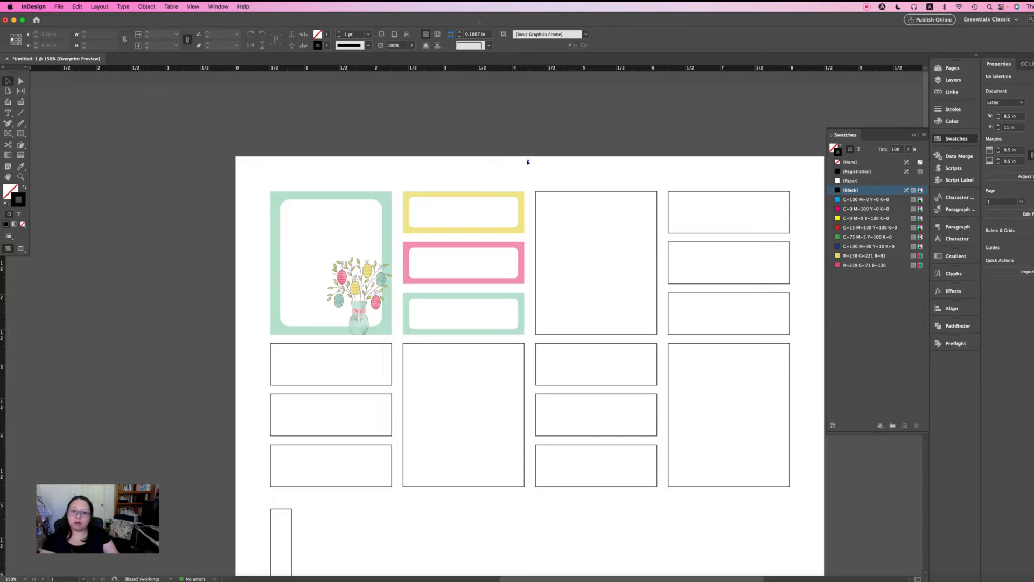
{"action": "left_click", "coordinate": [528, 161]}
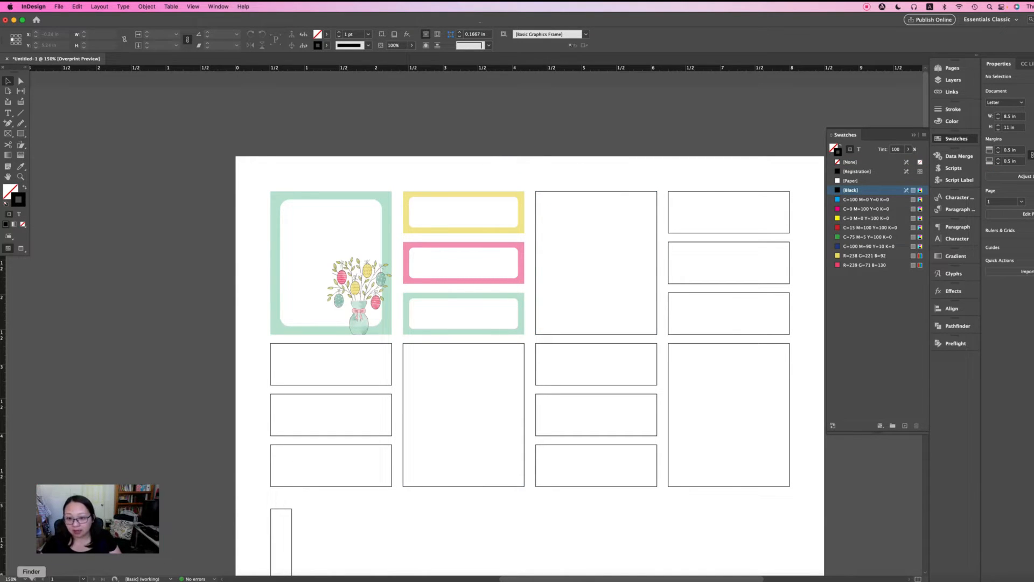
- Switch to Finder, preview the Easter PNGs and place 3.png about 0.69 in wide inside the lower part of the third column's tall box
{"action": "left_click", "coordinate": [32, 578]}
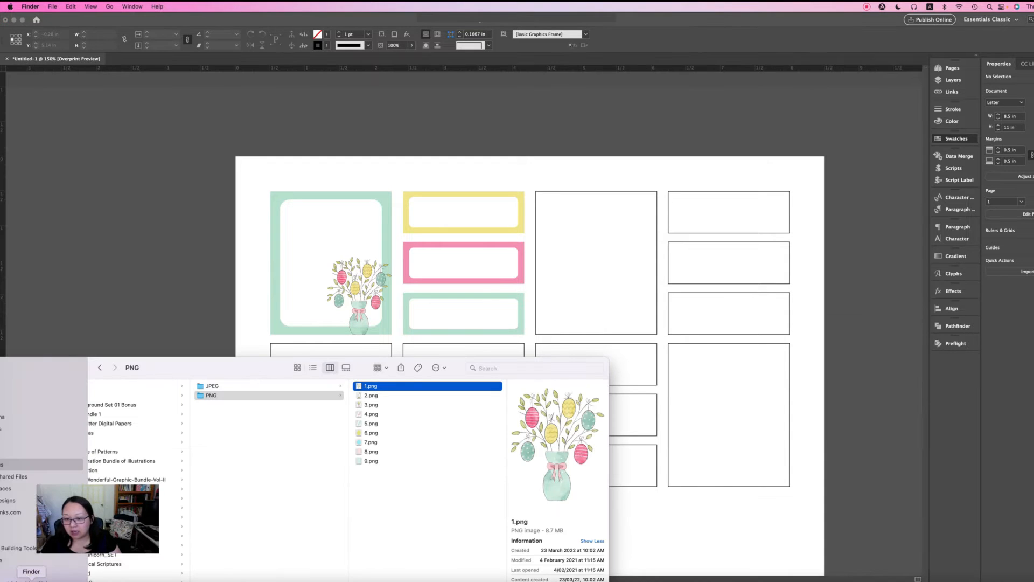
{"action": "left_click", "coordinate": [362, 396]}
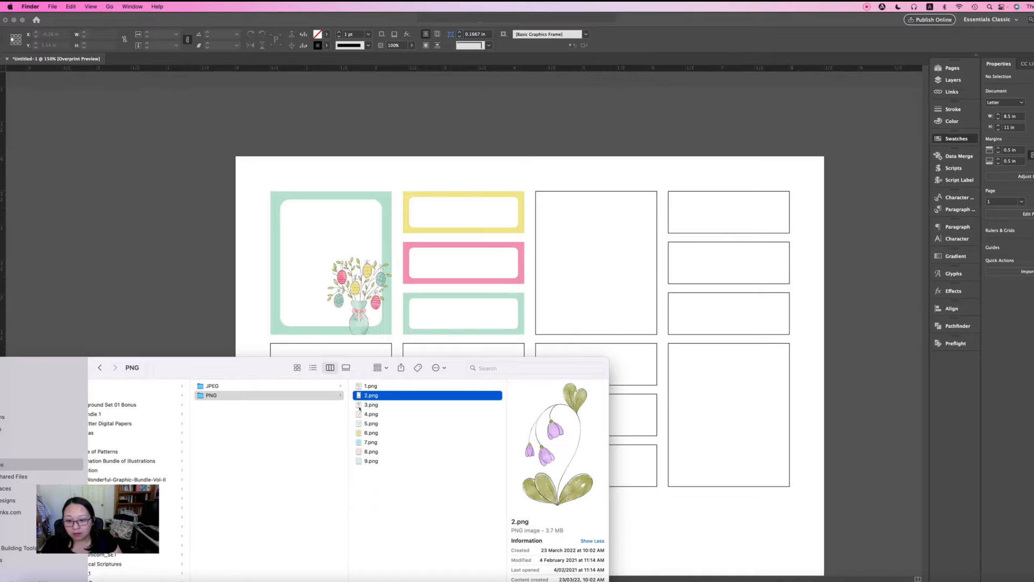
{"action": "left_click", "coordinate": [360, 406]}
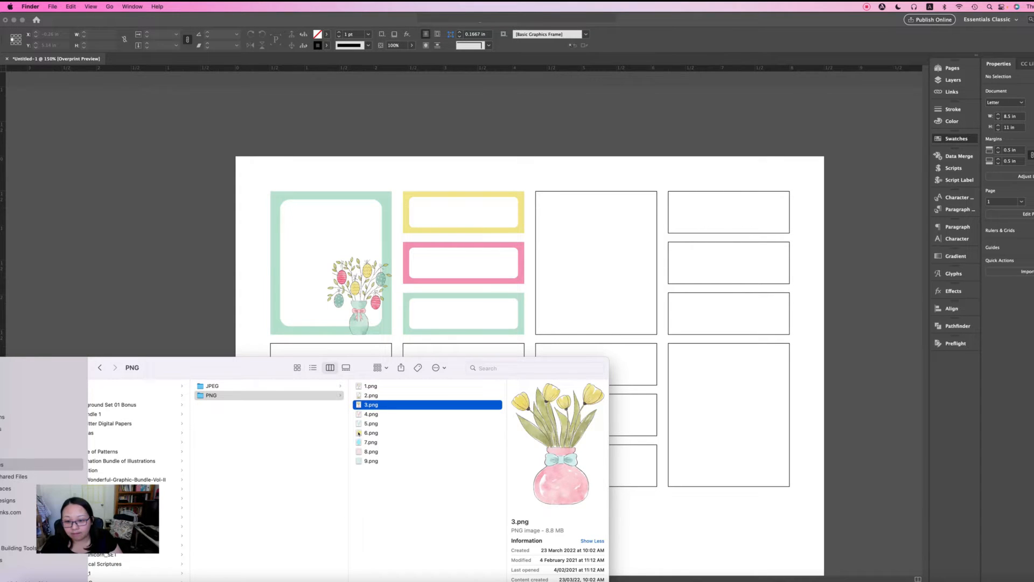
{"action": "left_click_drag", "start_coordinate": [359, 405], "coordinate": [534, 173]}
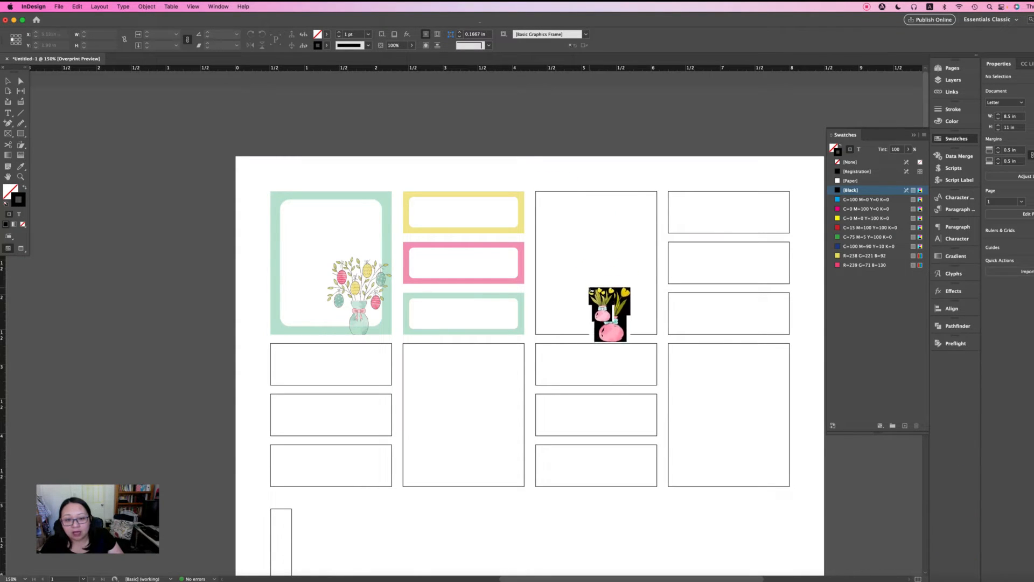
{"action": "left_click_drag", "start_coordinate": [578, 281], "coordinate": [626, 325]}
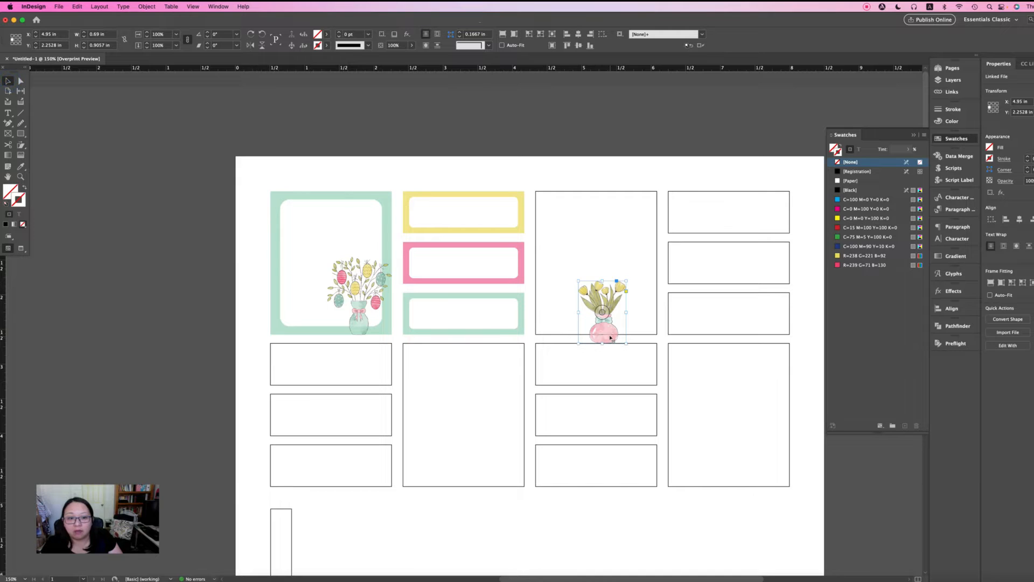
{"action": "left_click_drag", "start_coordinate": [611, 339], "coordinate": [606, 326]}
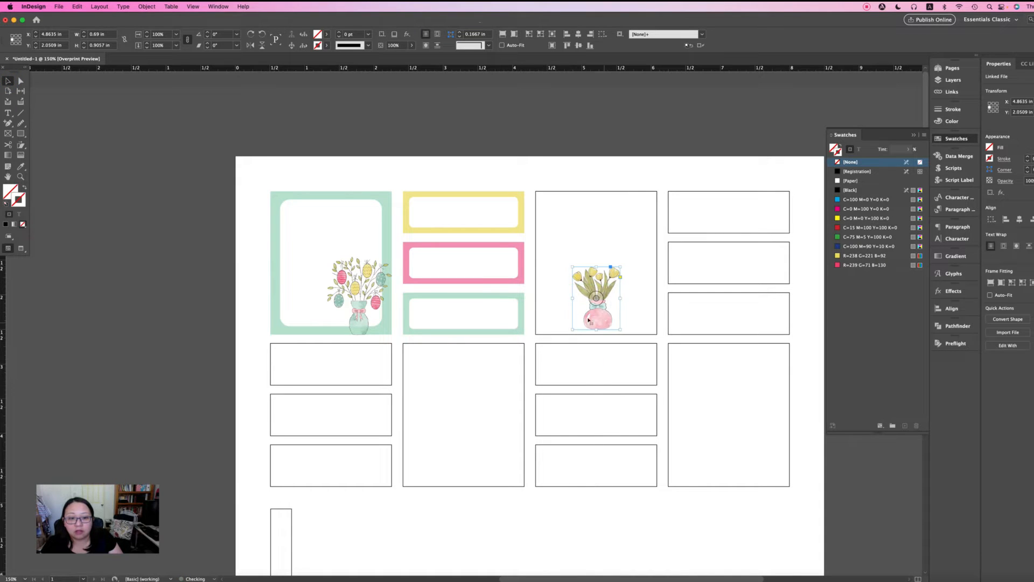
- Fill the third column's tall box with the light pink sampled from the tulip vase and remove its outline
{"action": "left_click", "coordinate": [570, 182]}
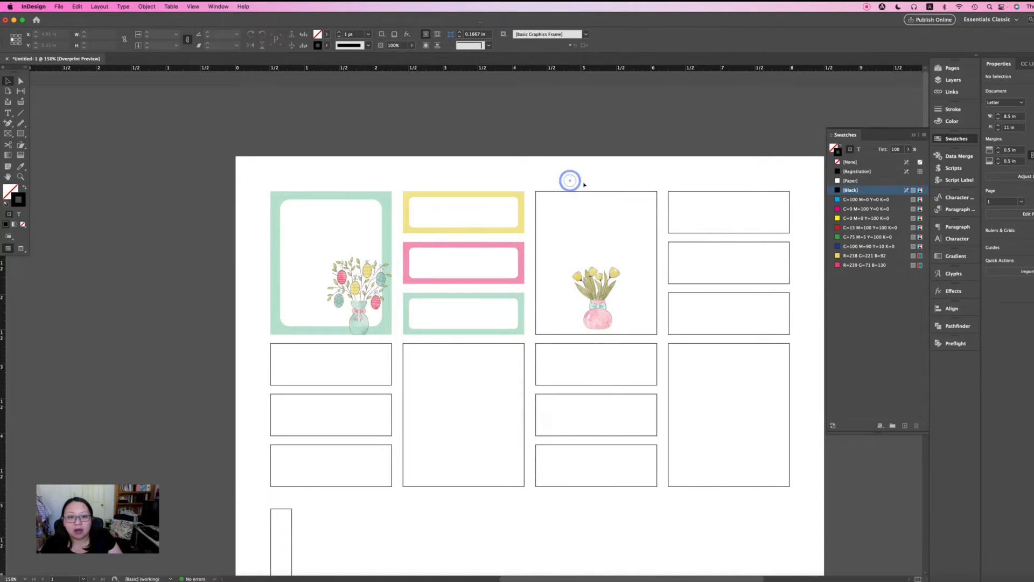
{"action": "left_click", "coordinate": [584, 201]}
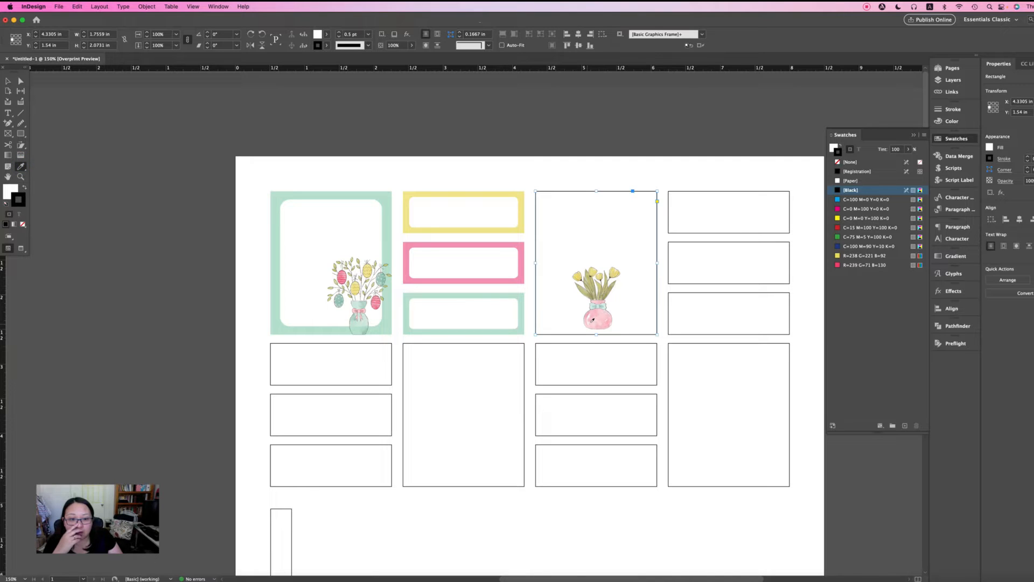
{"action": "left_click", "coordinate": [586, 321]}
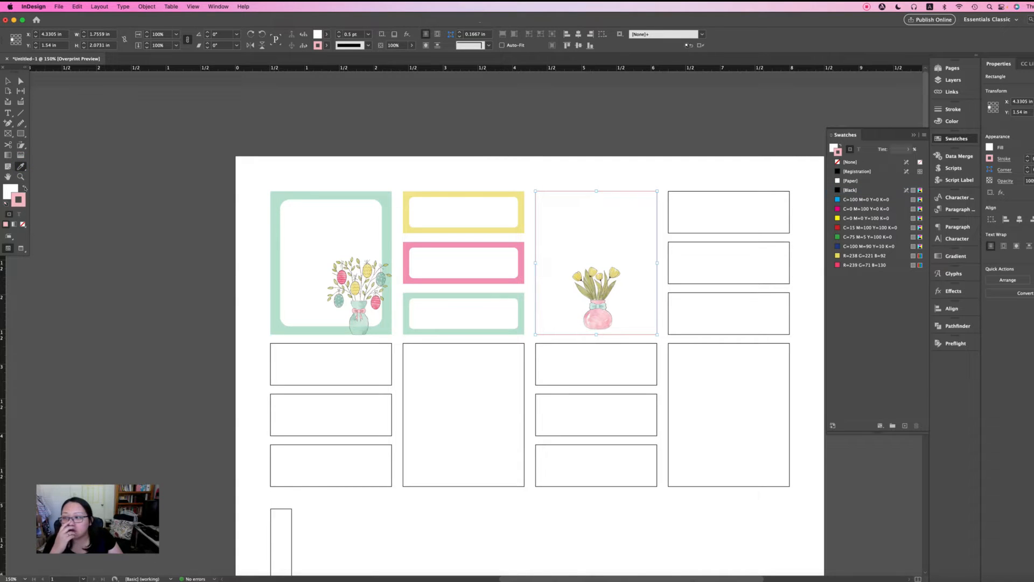
{"action": "left_click", "coordinate": [24, 189]}
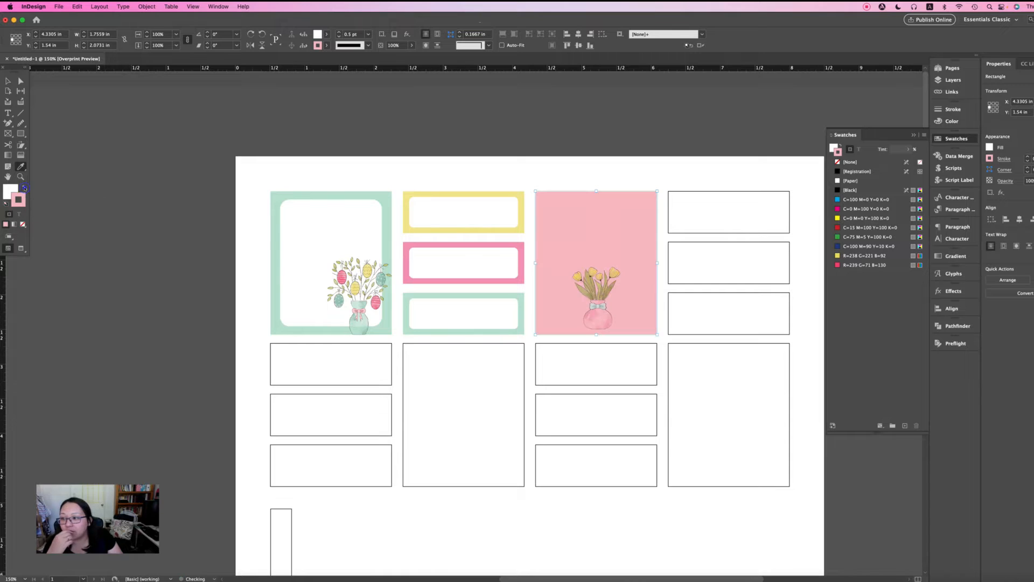
{"action": "left_click", "coordinate": [23, 225]}
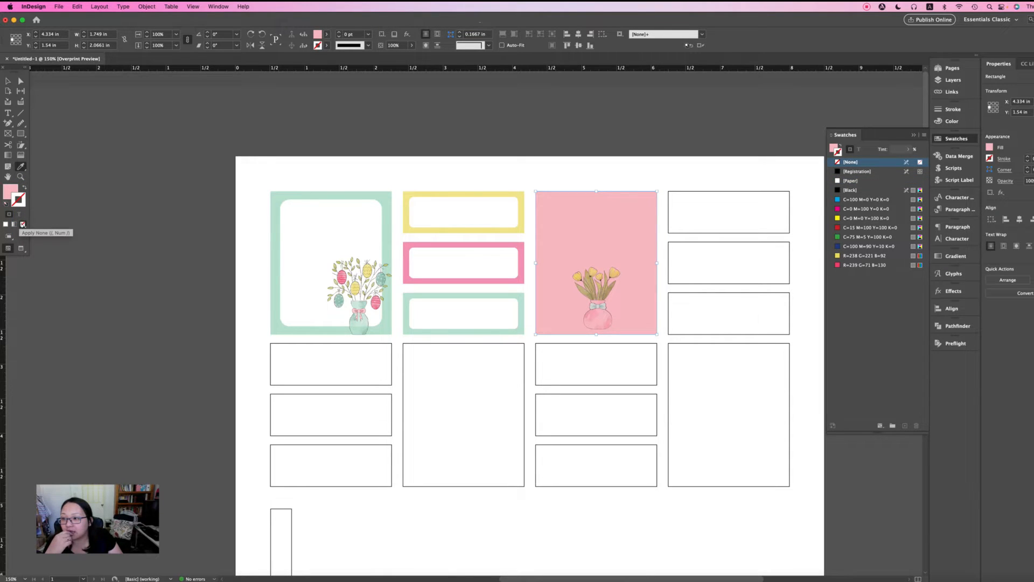
{"action": "left_click", "coordinate": [10, 191]}
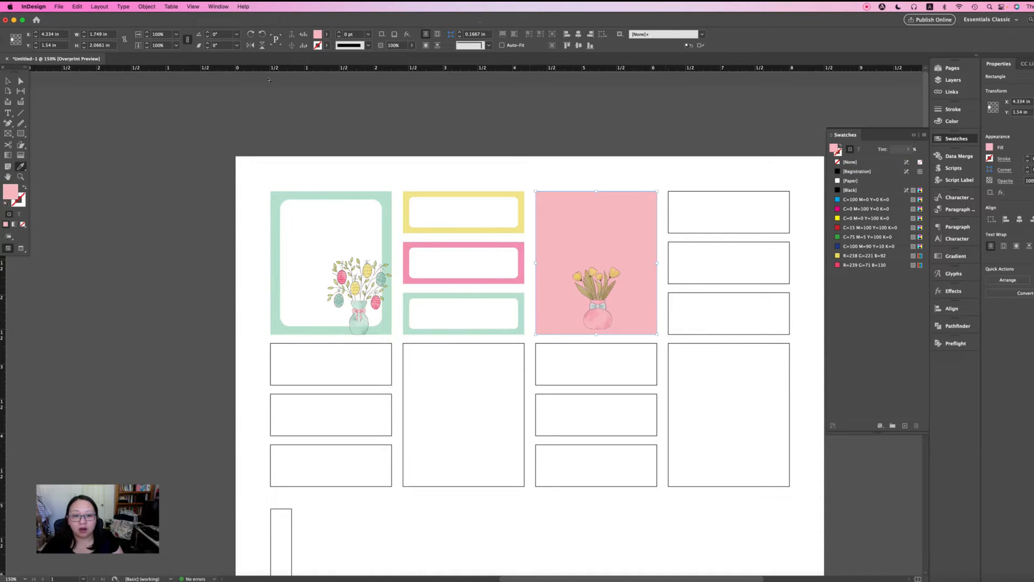
{"action": "key", "text": "v"}
{"action": "left_click", "coordinate": [81, 132]}
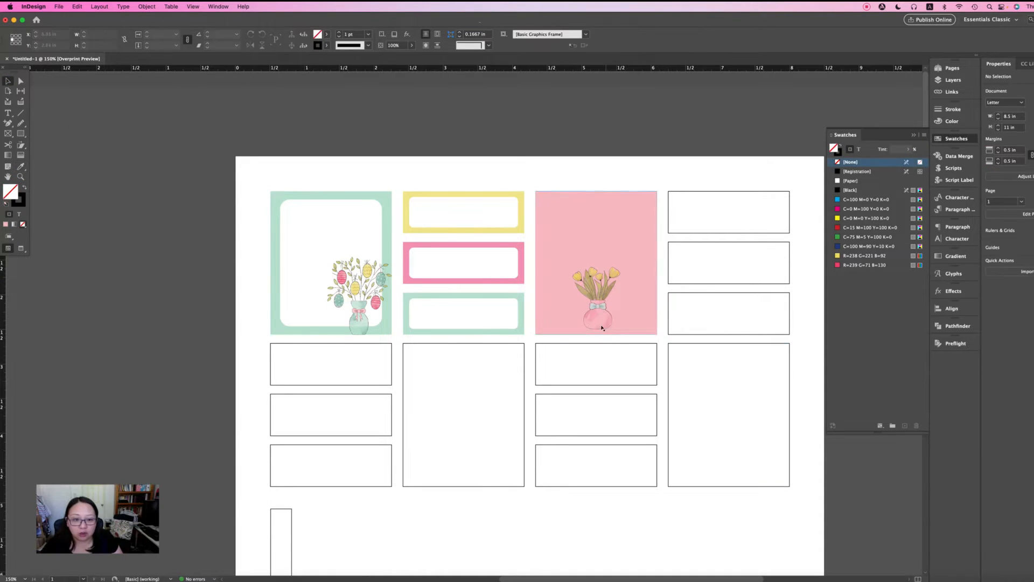
{"action": "left_click", "coordinate": [632, 322]}
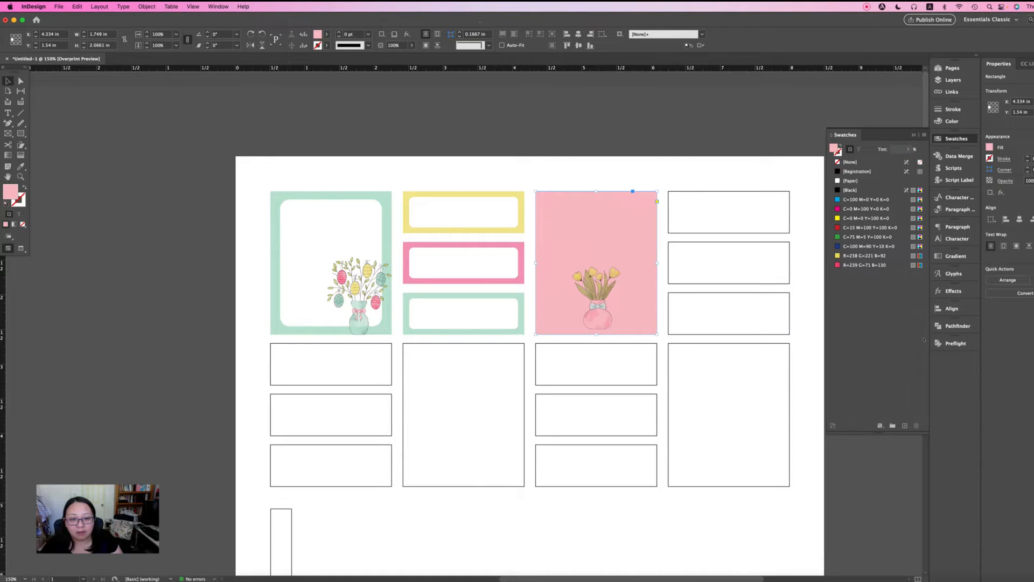
{"action": "left_click", "coordinate": [616, 163]}
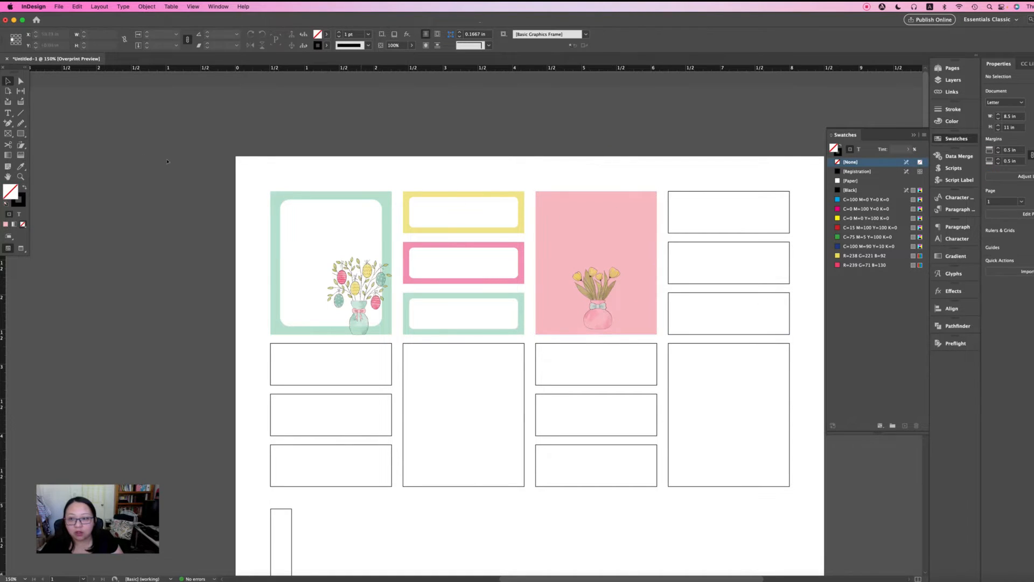
- Duplicate the rounded white panel from the tall mint box into the tall pink box and center it there
{"action": "left_click", "coordinate": [307, 222]}
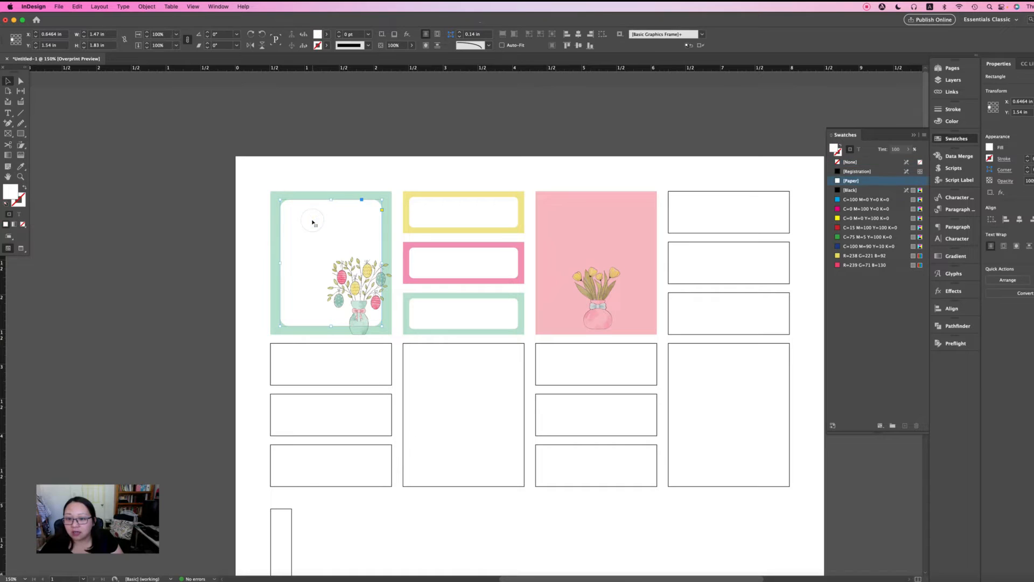
{"action": "left_click", "coordinate": [334, 157]}
{"action": "left_click", "coordinate": [341, 221]}
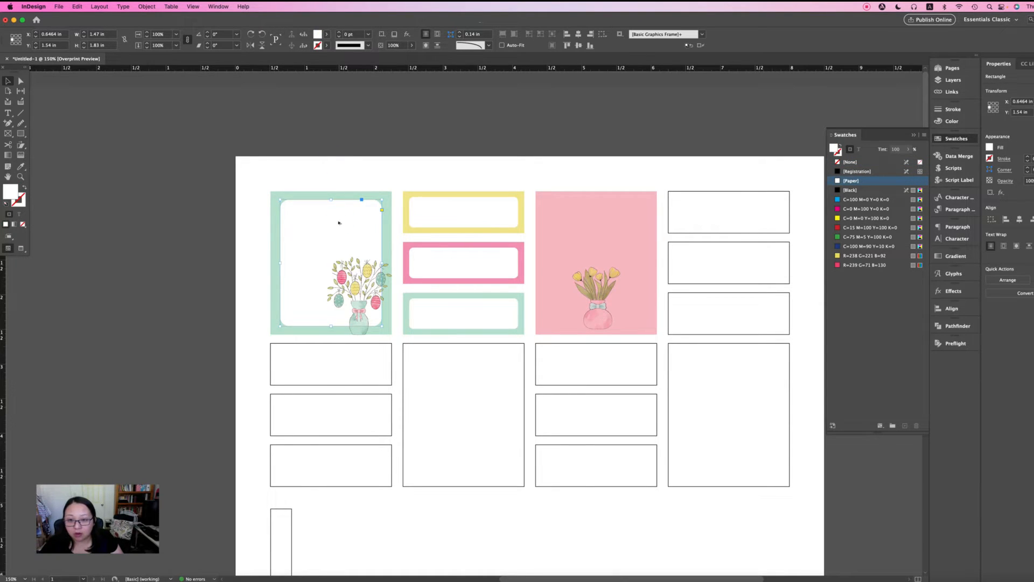
{"action": "left_click_drag", "start_coordinate": [350, 223], "coordinate": [604, 224]}
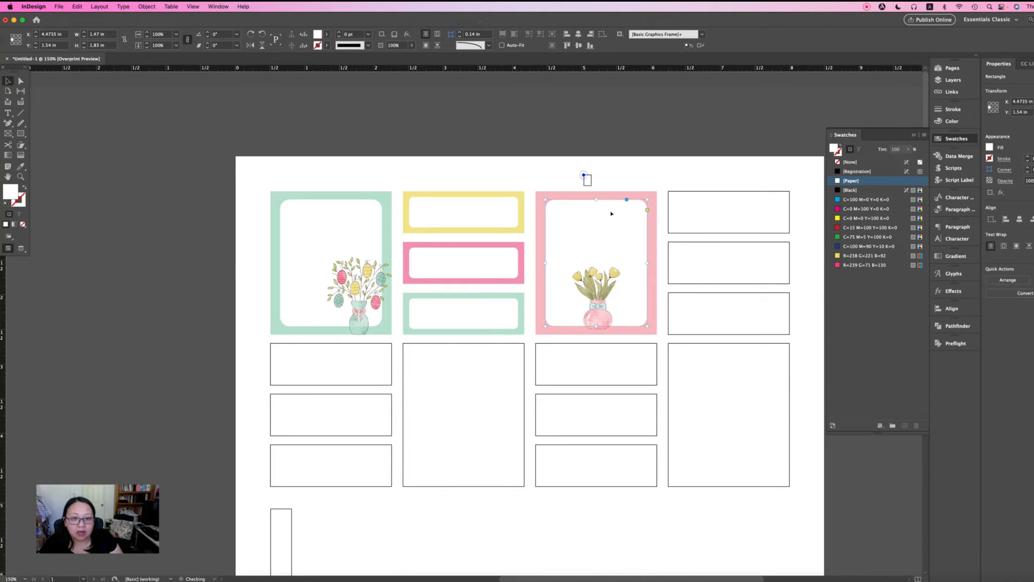
{"action": "left_click_drag", "start_coordinate": [585, 175], "coordinate": [611, 211]}
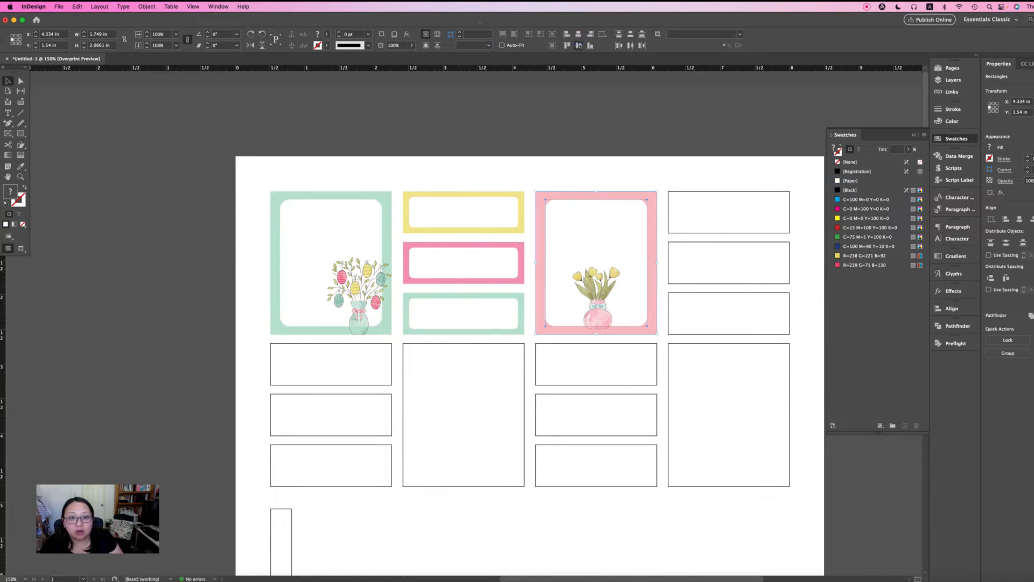
{"action": "left_click", "coordinate": [595, 170]}
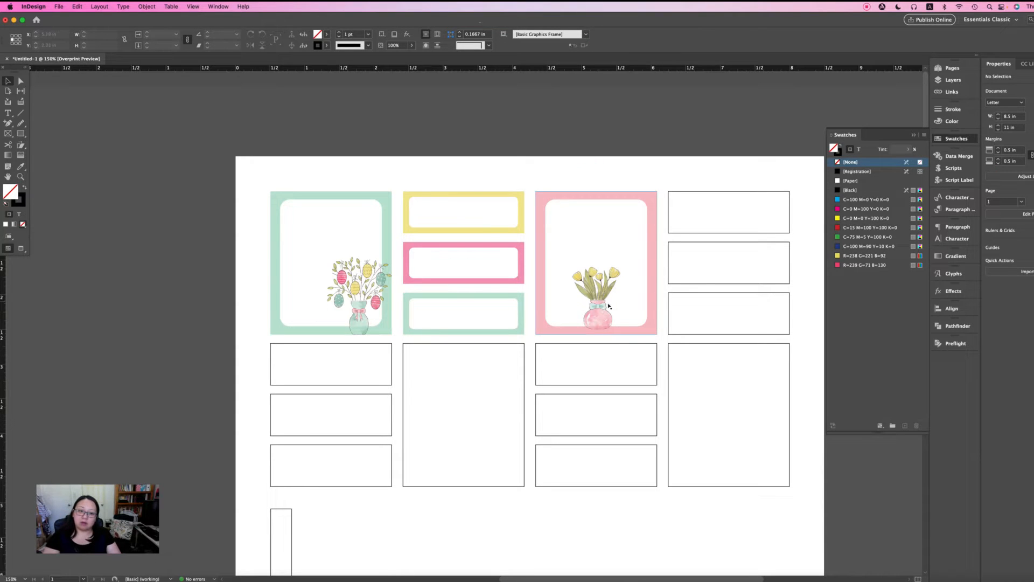
- Scale the tulip vase to about 0.6 in wide and move it into the pink box's lower-right corner
{"action": "left_click_drag", "start_coordinate": [598, 310], "coordinate": [638, 315]}
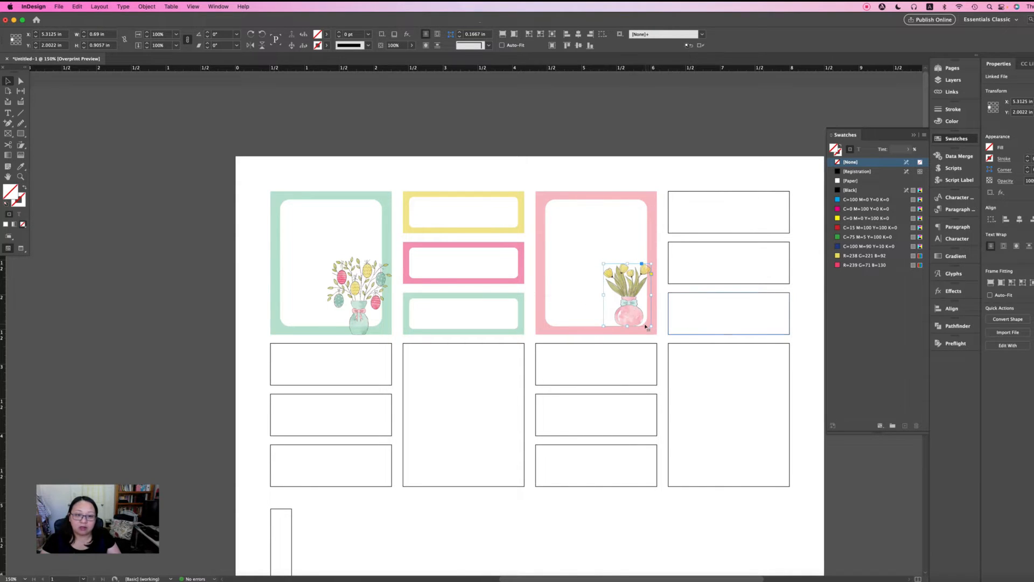
{"action": "left_click", "coordinate": [572, 155]}
{"action": "scroll", "coordinate": [571, 155], "scroll_direction": "left", "scroll_amount": 1}
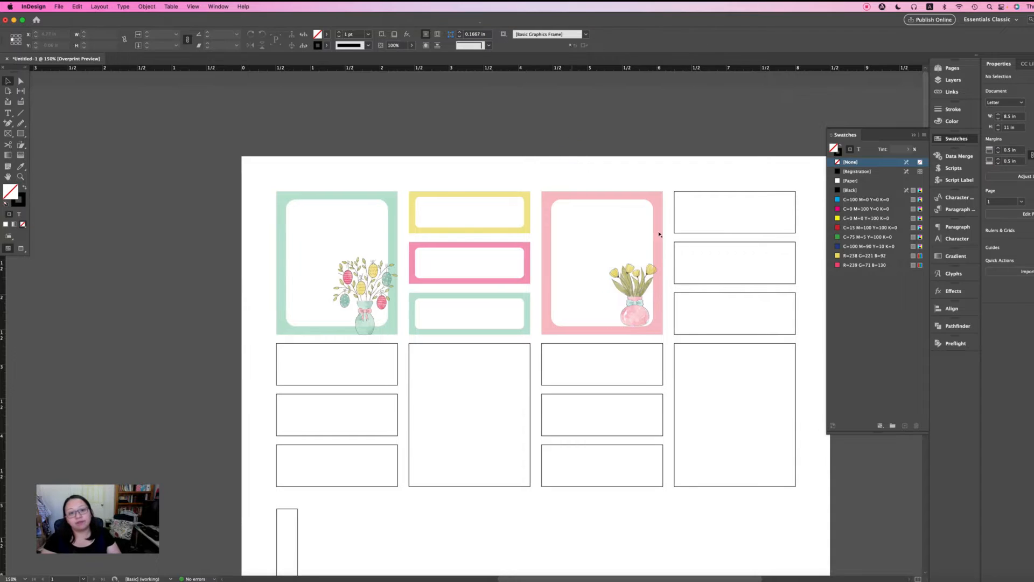
{"action": "left_click", "coordinate": [639, 319]}
{"action": "left_click_drag", "start_coordinate": [612, 262], "coordinate": [612, 275]}
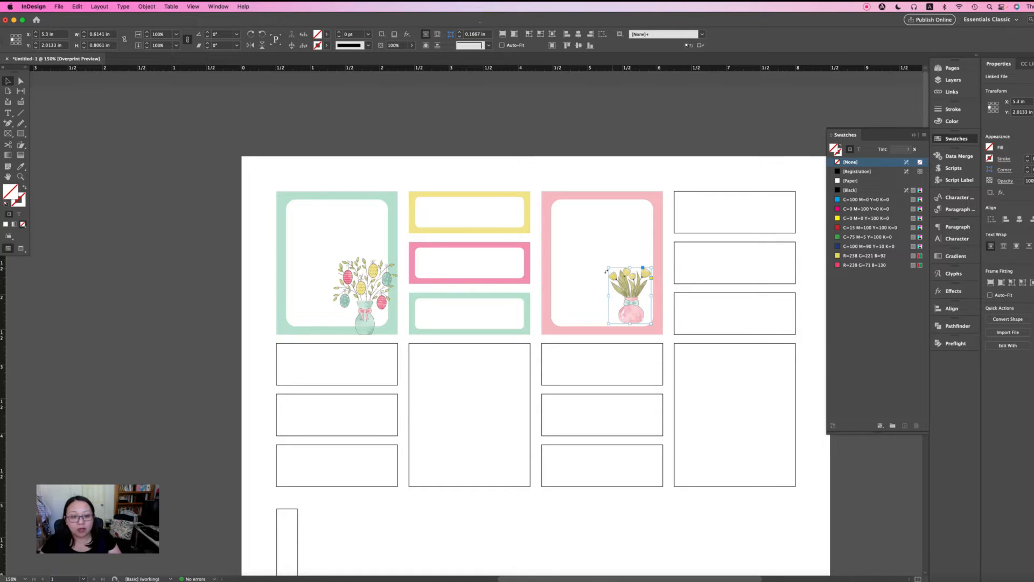
{"action": "left_click_drag", "start_coordinate": [607, 265], "coordinate": [613, 273]}
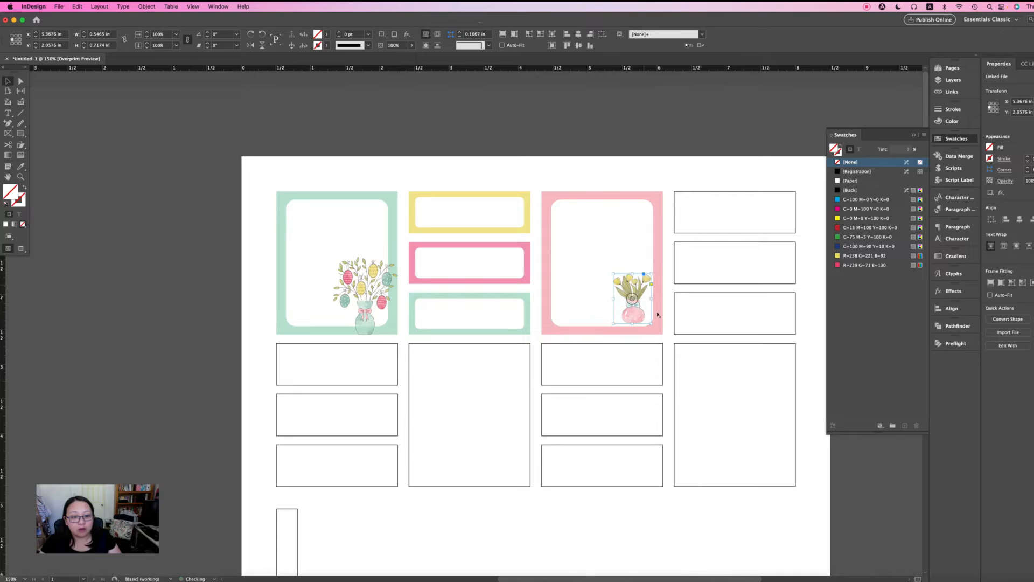
{"action": "left_click_drag", "start_coordinate": [638, 319], "coordinate": [637, 321]}
{"action": "left_click_drag", "start_coordinate": [611, 275], "coordinate": [622, 285]}
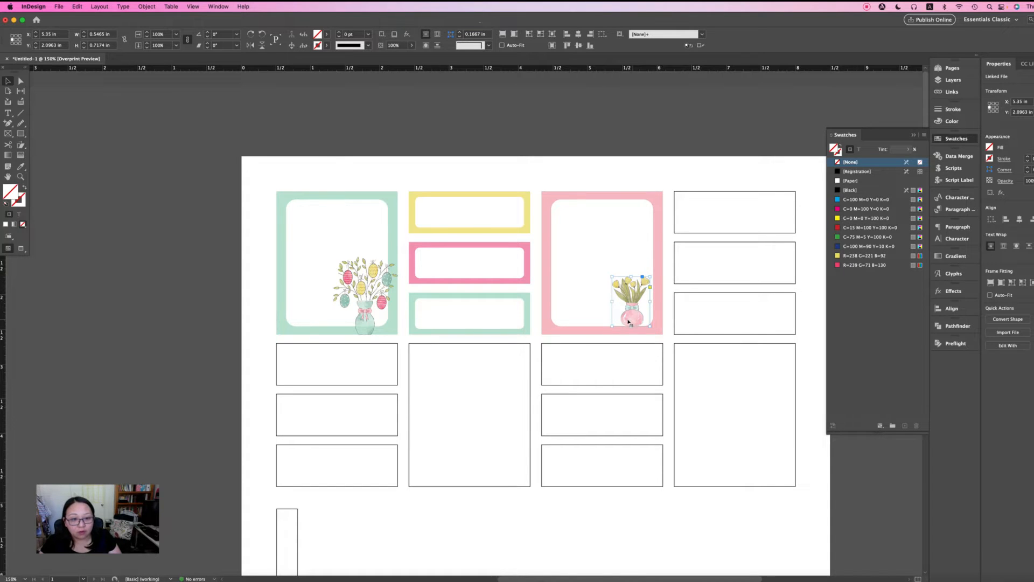
{"action": "left_click_drag", "start_coordinate": [628, 321], "coordinate": [647, 329]}
{"action": "left_click_drag", "start_coordinate": [624, 286], "coordinate": [619, 279]}
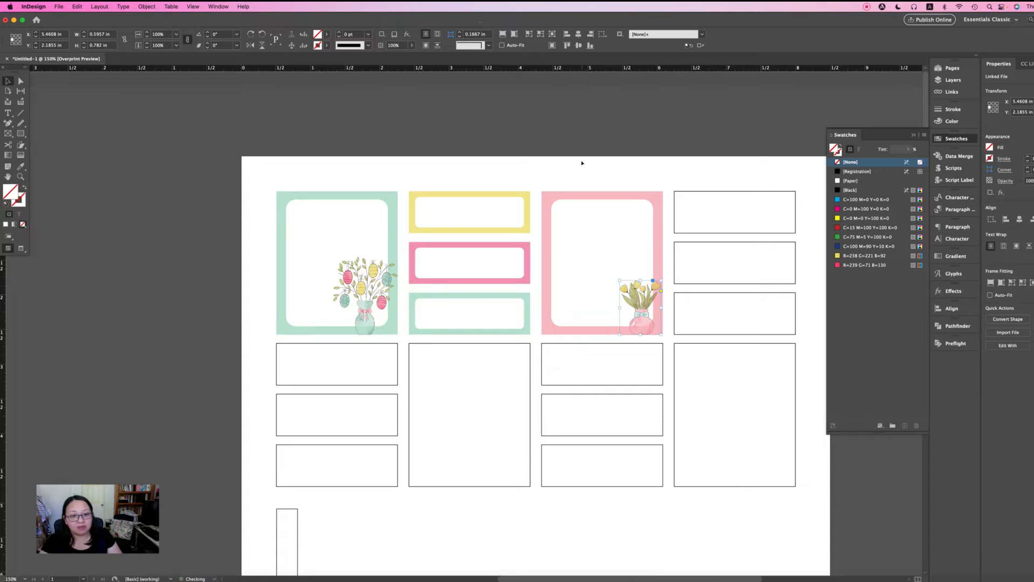
{"action": "left_click", "coordinate": [586, 172]}
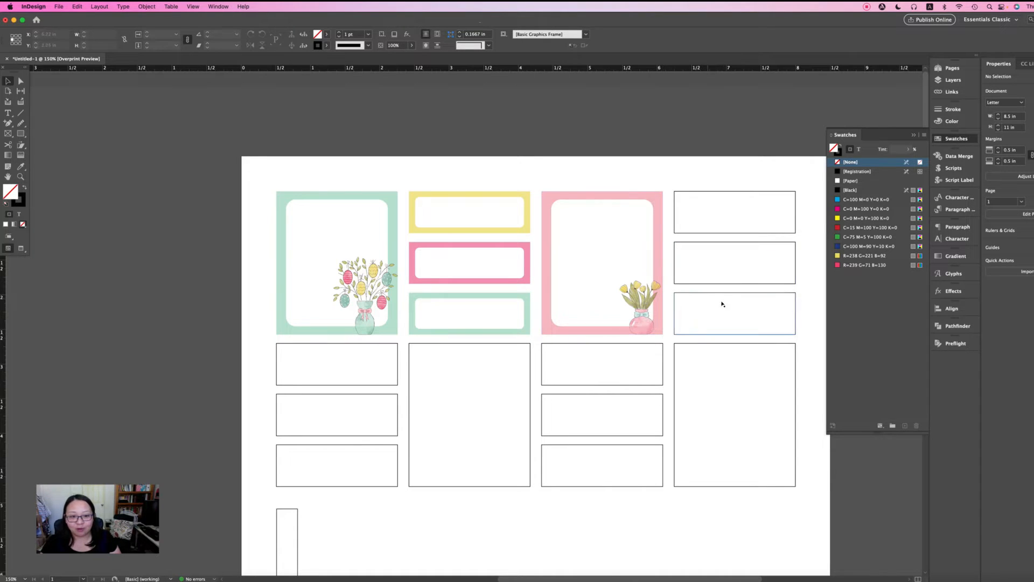
- Duplicate the second column's yellow, pink and mint boxes with their white panels onto the fourth column's three small boxes
{"action": "scroll", "coordinate": [777, 268], "scroll_direction": "right", "scroll_amount": 1}
{"action": "scroll", "coordinate": [778, 268], "scroll_direction": "right", "scroll_amount": 5}
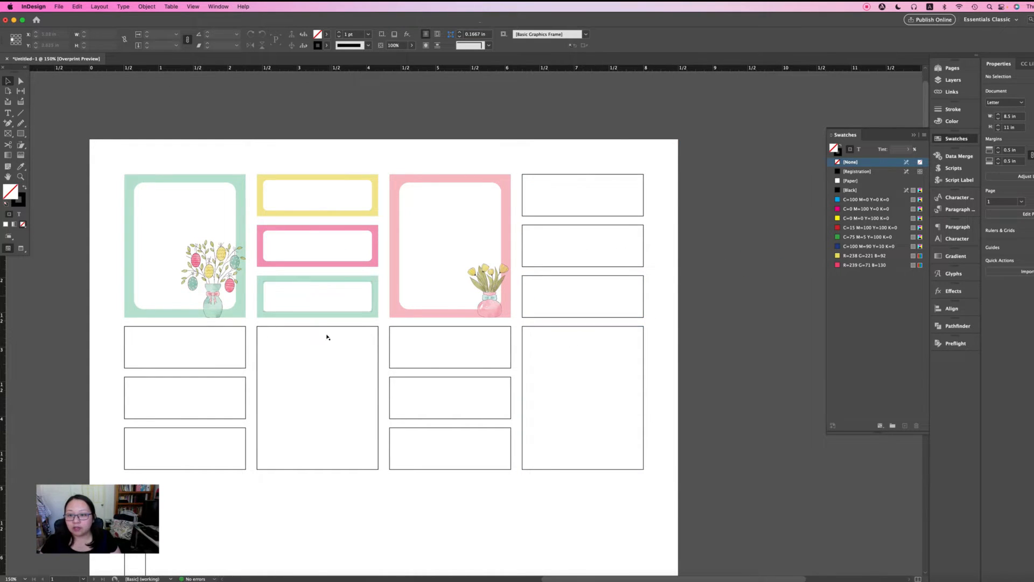
{"action": "scroll", "coordinate": [331, 336], "scroll_direction": "down", "scroll_amount": 1}
{"action": "scroll", "coordinate": [330, 335], "scroll_direction": "left", "scroll_amount": 2}
{"action": "scroll", "coordinate": [330, 335], "scroll_direction": "down", "scroll_amount": 1}
{"action": "scroll", "coordinate": [339, 313], "scroll_direction": "up", "scroll_amount": 3}
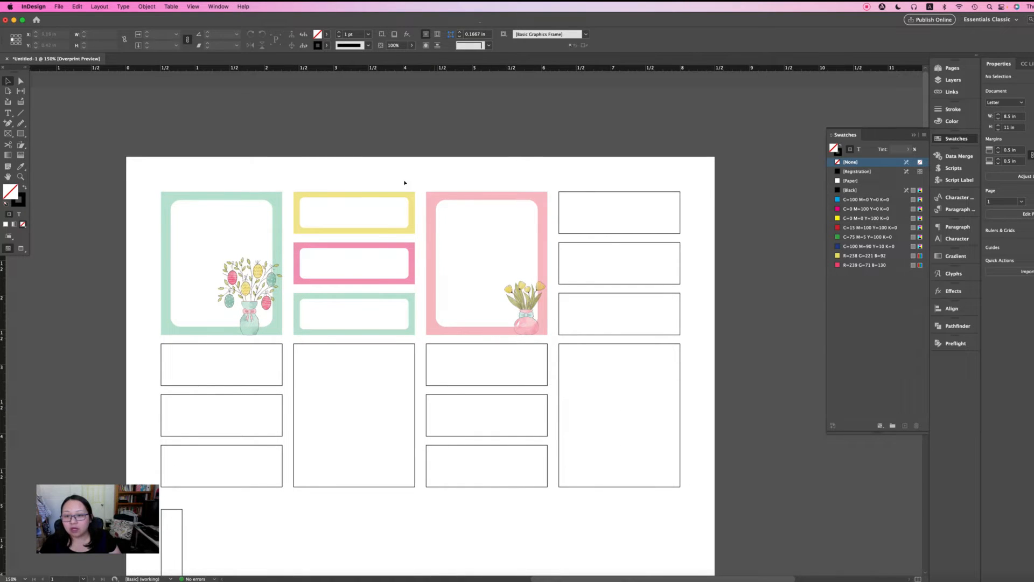
{"action": "left_click_drag", "start_coordinate": [315, 172], "coordinate": [640, 316]}
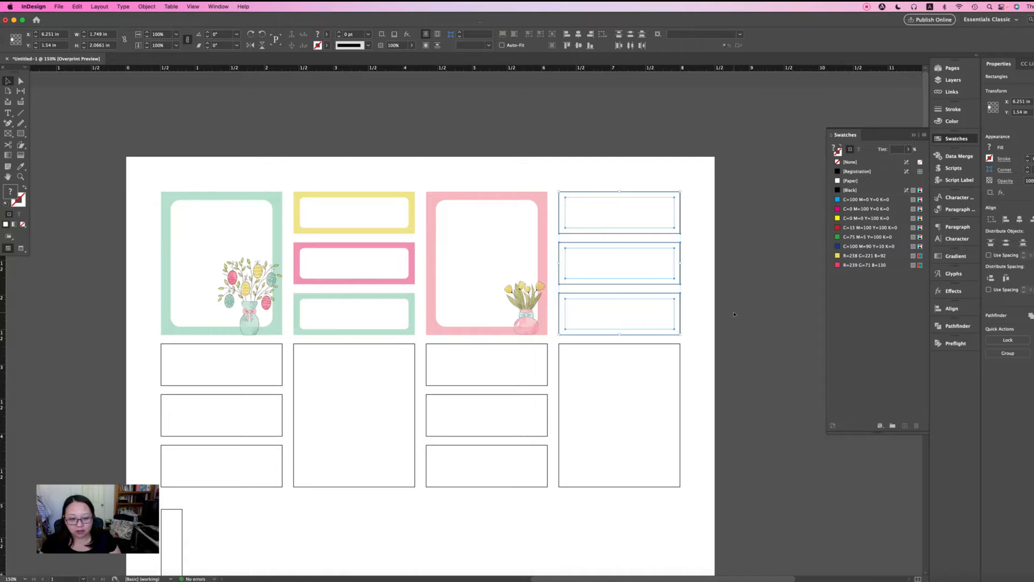
{"action": "left_click", "coordinate": [709, 301]}
- Delete the three outlined placeholder boxes covering the colored copies at the top of the fourth column
{"action": "left_click", "coordinate": [659, 222]}
{"action": "left_click", "coordinate": [700, 214]}
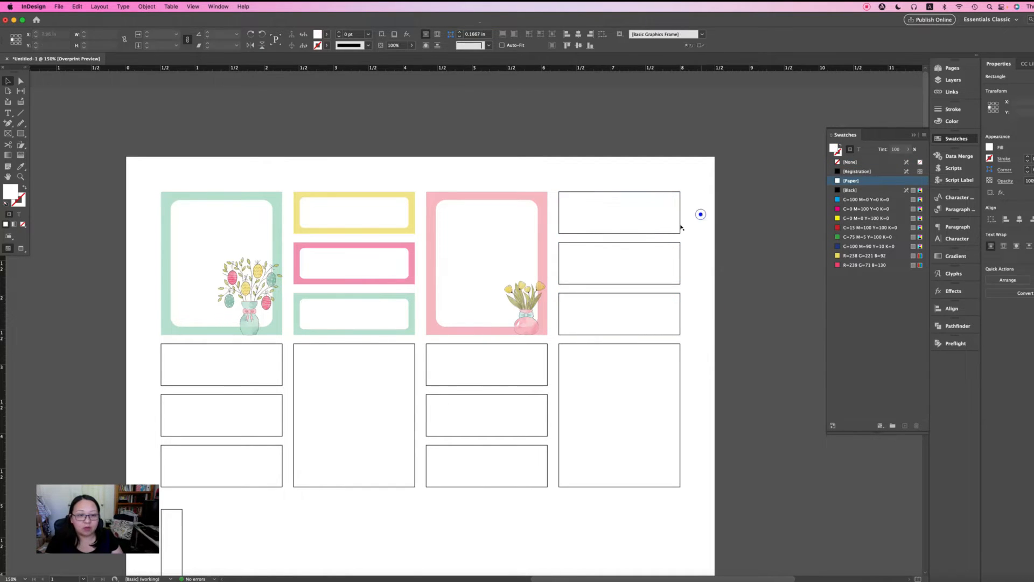
{"action": "left_click", "coordinate": [676, 229]}
{"action": "key", "text": "super+alt+v"}
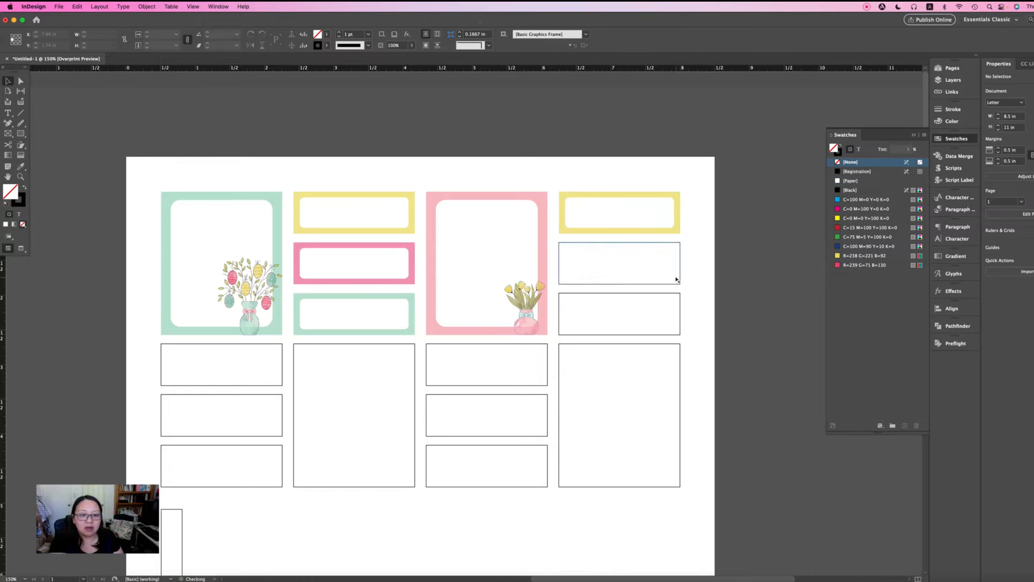
{"action": "left_click", "coordinate": [676, 280]}
{"action": "key", "text": "super+alt+v"}
{"action": "left_click", "coordinate": [675, 305]}
{"action": "key", "text": "super+alt+v"}
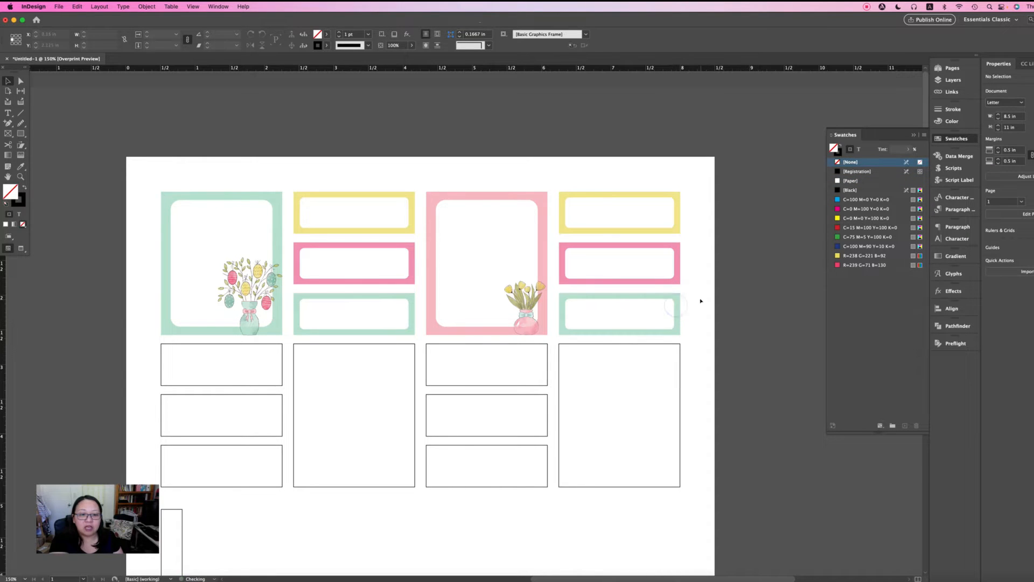
{"action": "left_click", "coordinate": [702, 233]}
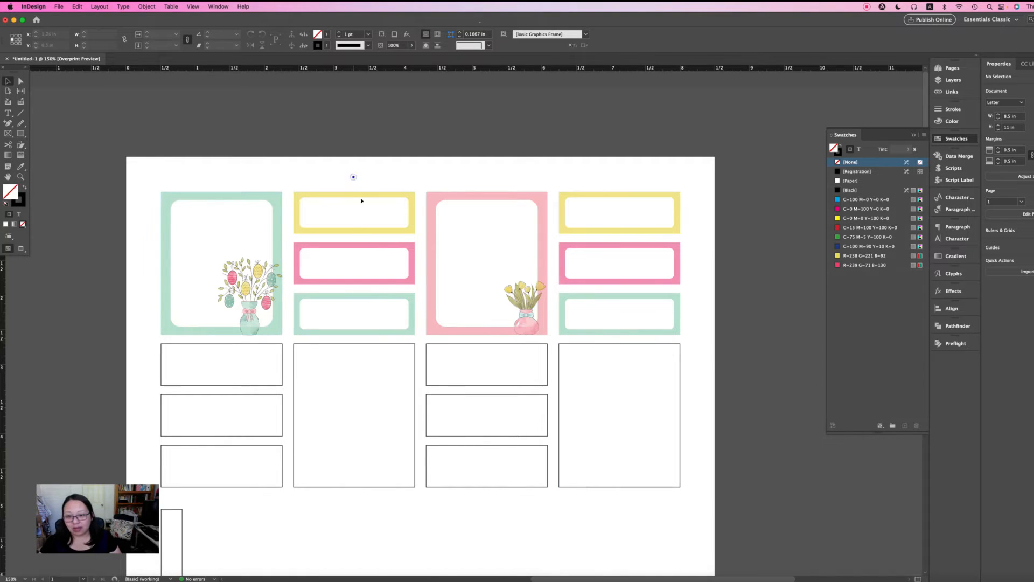
{"action": "left_click_drag", "start_coordinate": [351, 172], "coordinate": [396, 327]}
{"action": "left_click", "coordinate": [391, 166]}
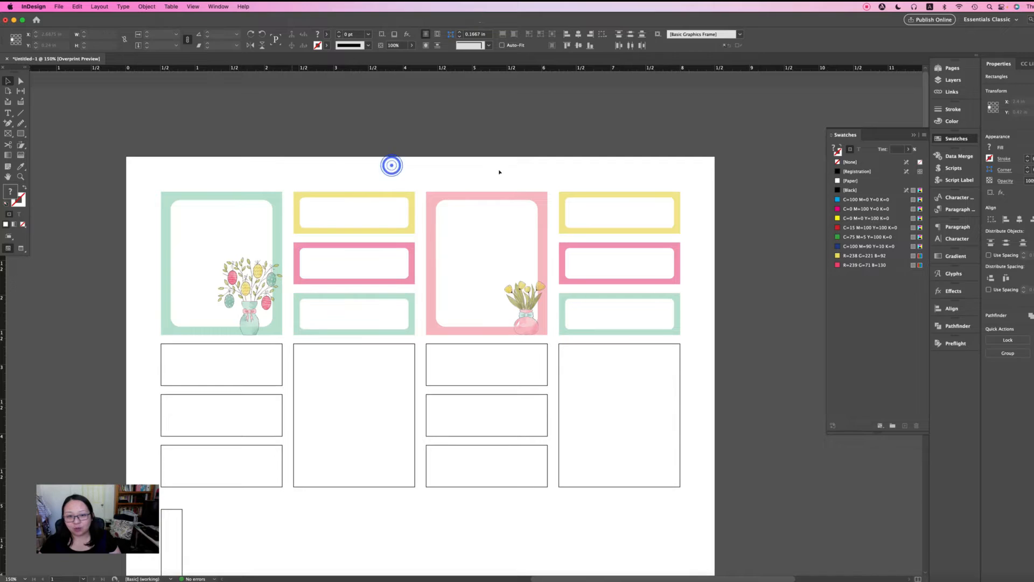
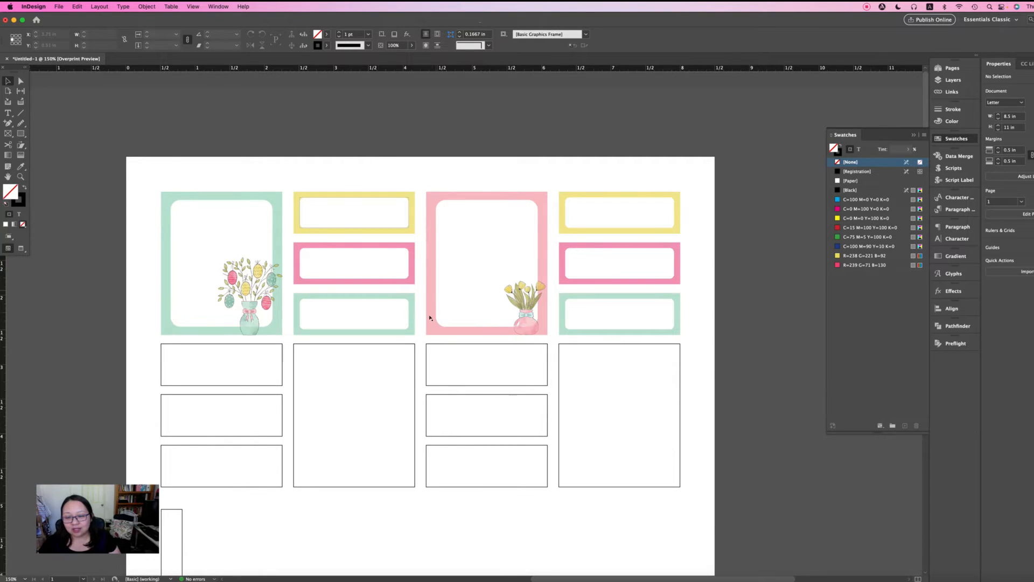
{"action": "left_click", "coordinate": [21, 572]}
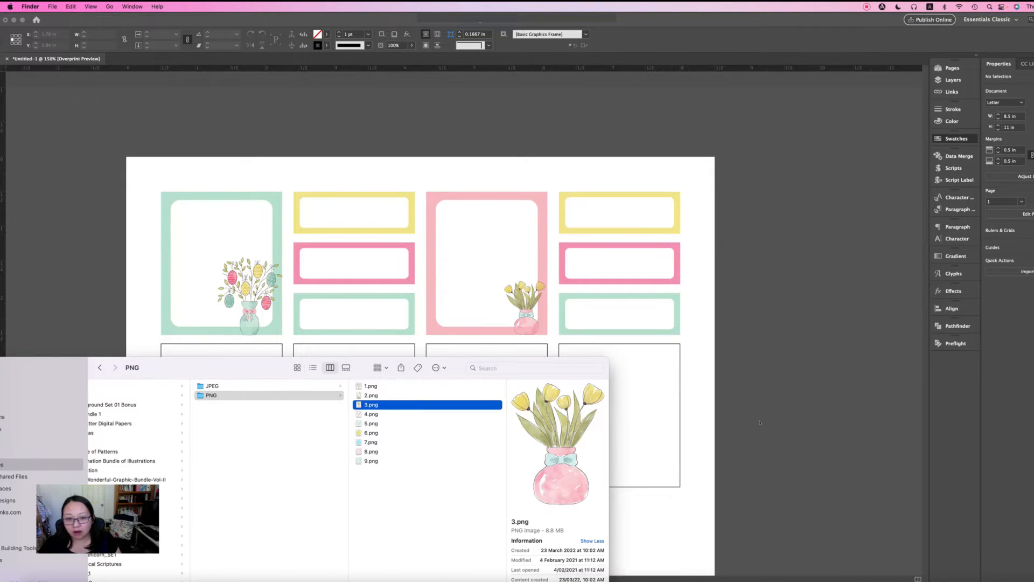
{"action": "left_click", "coordinate": [796, 321]}
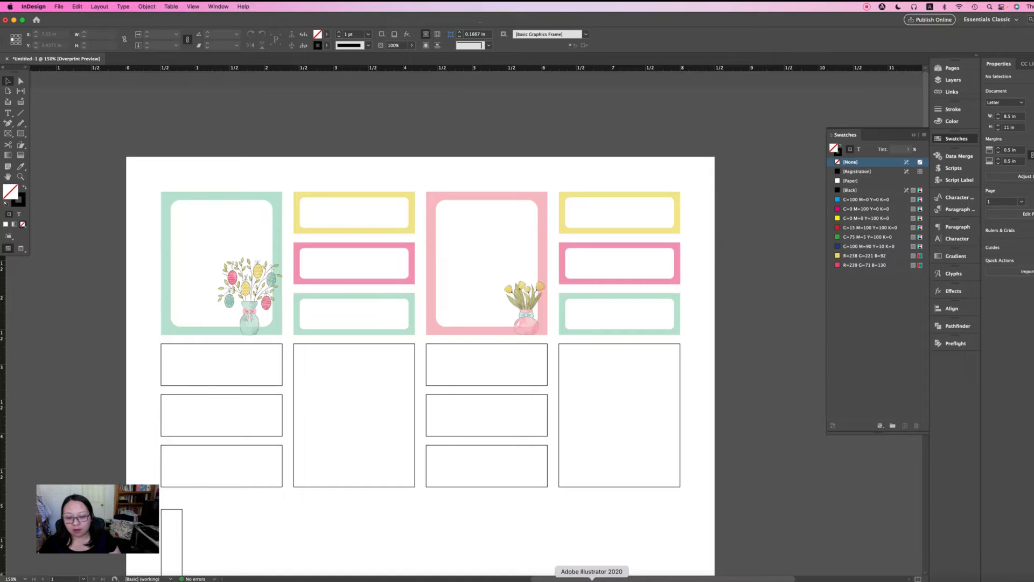
- Switch to Illustrator, copy the pink tree from the Whimsical Trees Clipart file, and paste it into the InDesign sticker sheet
{"action": "left_click", "coordinate": [592, 579]}
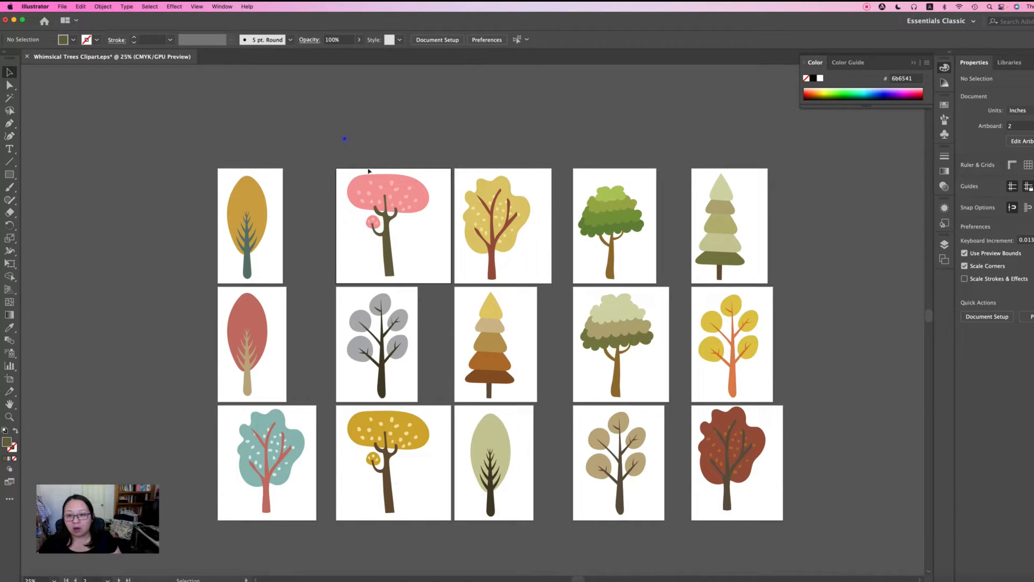
{"action": "left_click_drag", "start_coordinate": [369, 171], "coordinate": [432, 278]}
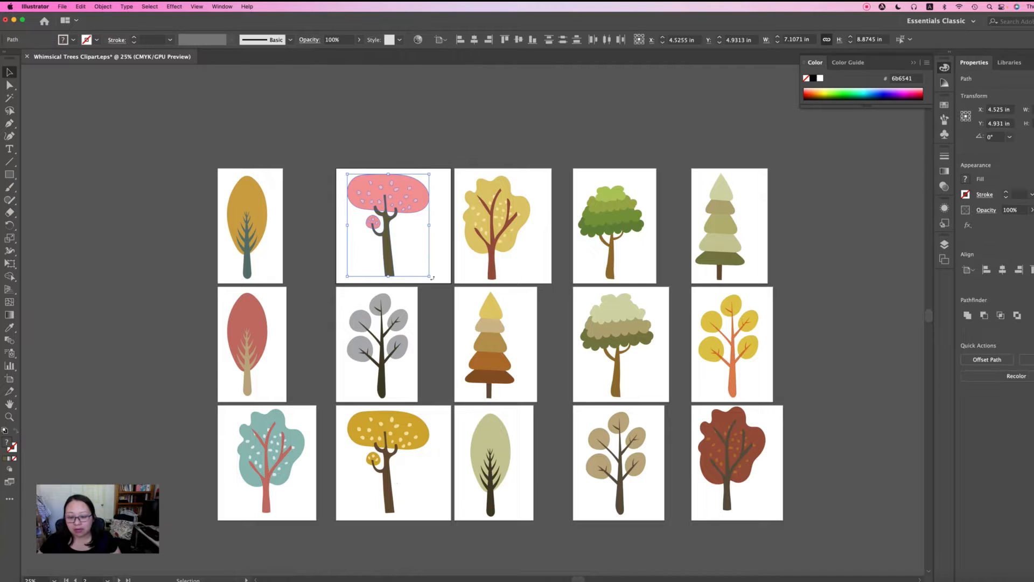
{"action": "key", "text": "a"}
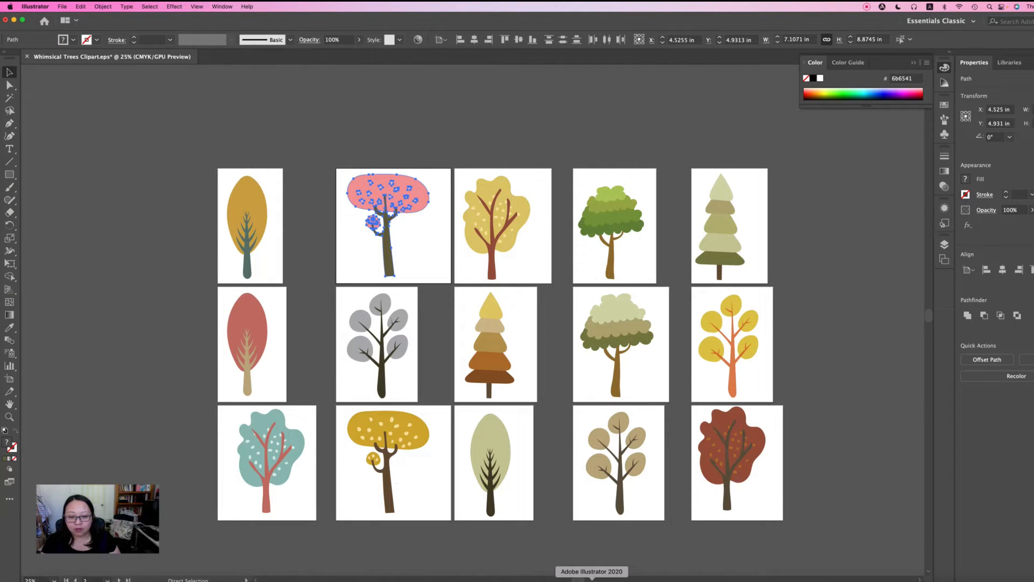
{"action": "left_click", "coordinate": [568, 580]}
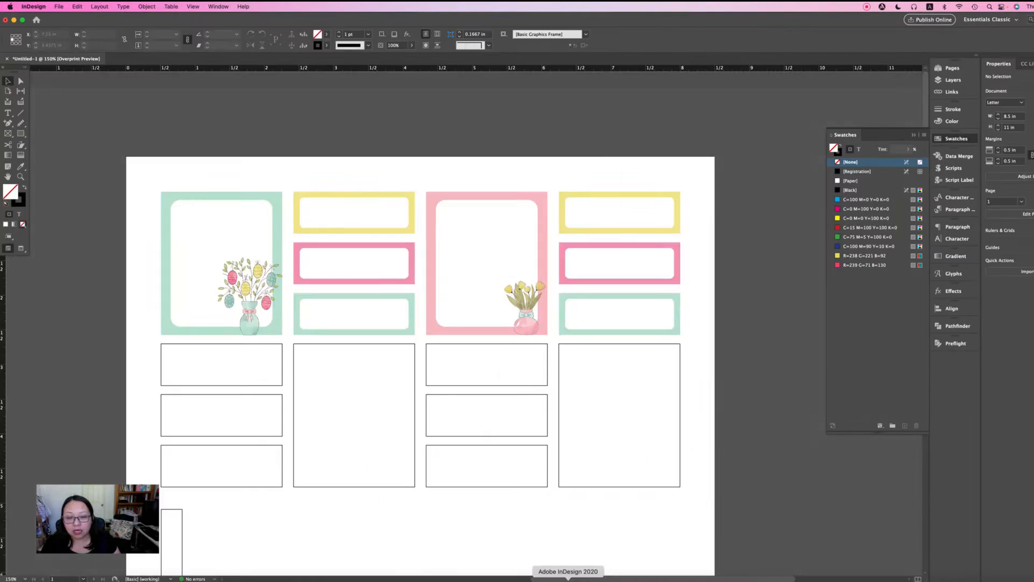
{"action": "left_click", "coordinate": [370, 173]}
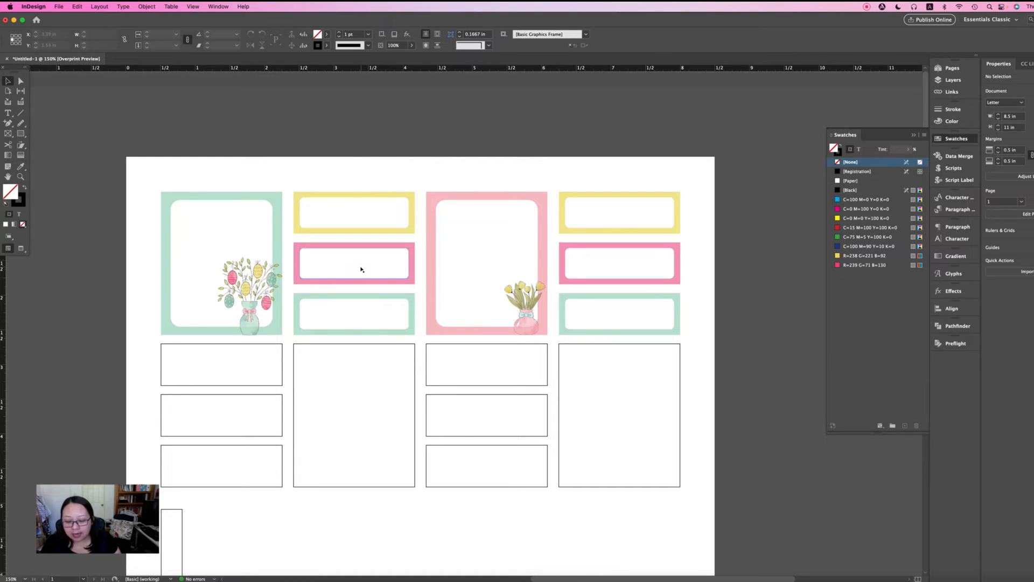
{"action": "key", "text": "super+minus"}
{"action": "key", "text": "super+v"}
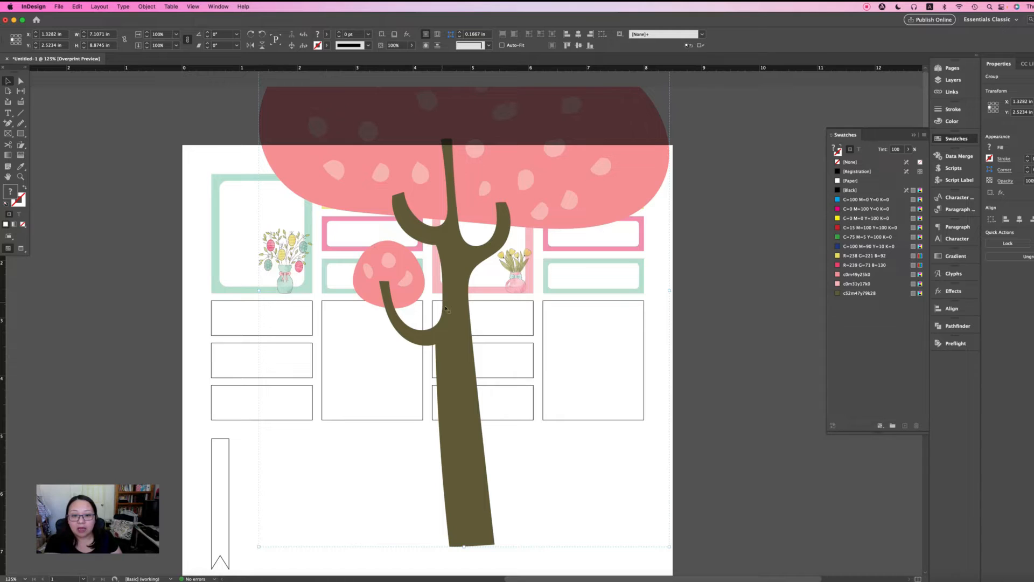
- Scale the pasted pink tree to 6.84 in wide and move it down below the top of the colored boxes
{"action": "key", "text": "super+minus"}
{"action": "left_click_drag", "start_coordinate": [533, 118], "coordinate": [542, 224]}
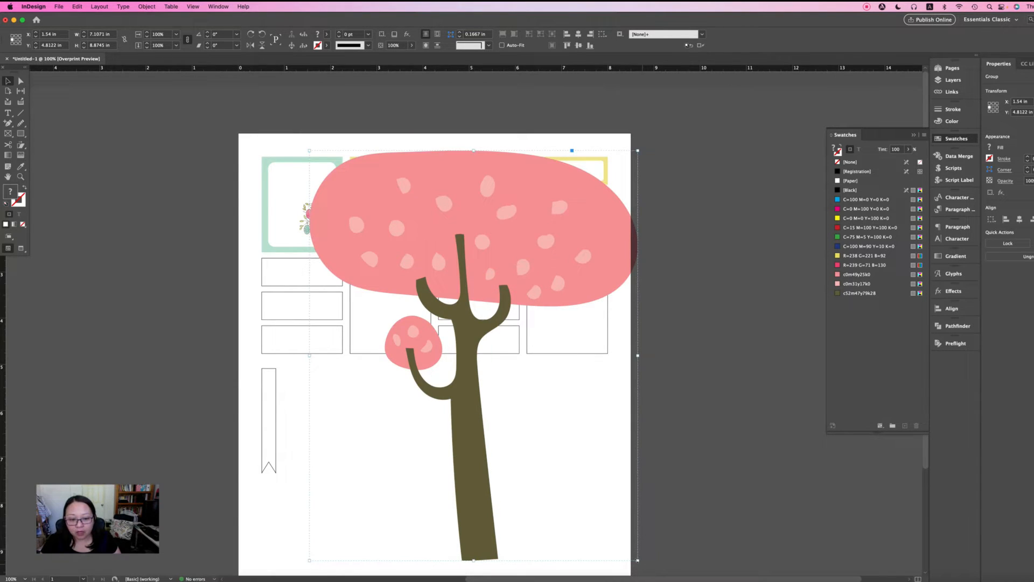
{"action": "left_click_drag", "start_coordinate": [638, 560], "coordinate": [626, 476]}
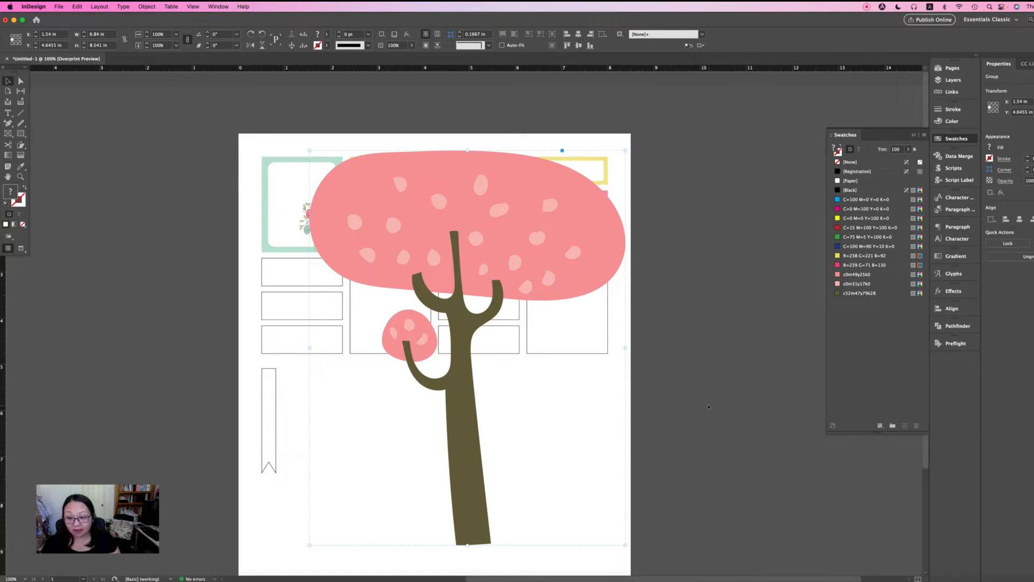
{"action": "left_click_drag", "start_coordinate": [501, 220], "coordinate": [484, 297]}
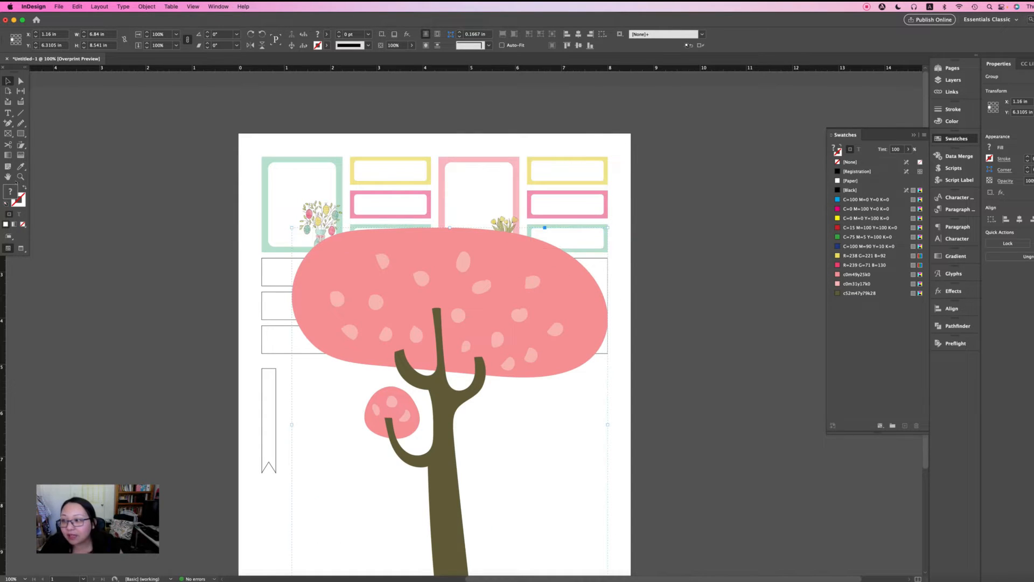
- Examine the vase with the hanging Easter eggs in the tall mint box up close
{"action": "key", "text": "z"}
{"action": "left_click_drag", "start_coordinate": [261, 170], "coordinate": [395, 284]}
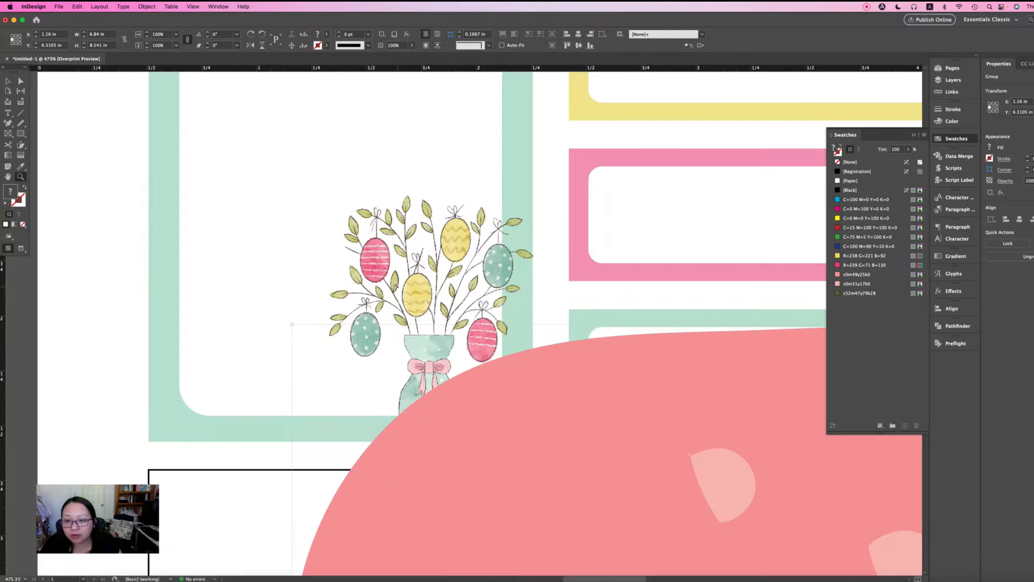
{"action": "key", "text": "v"}
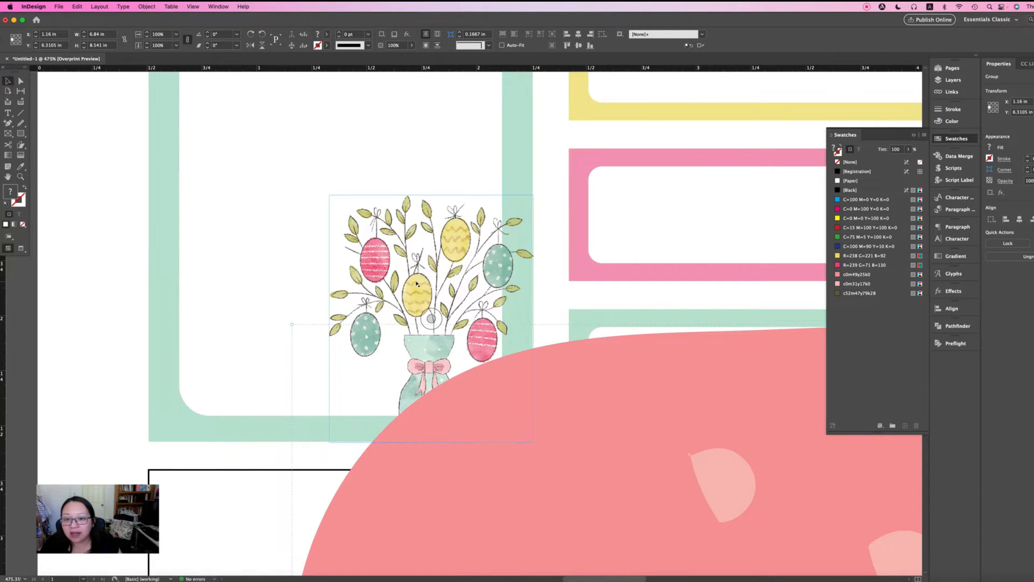
{"action": "double_click", "coordinate": [417, 283]}
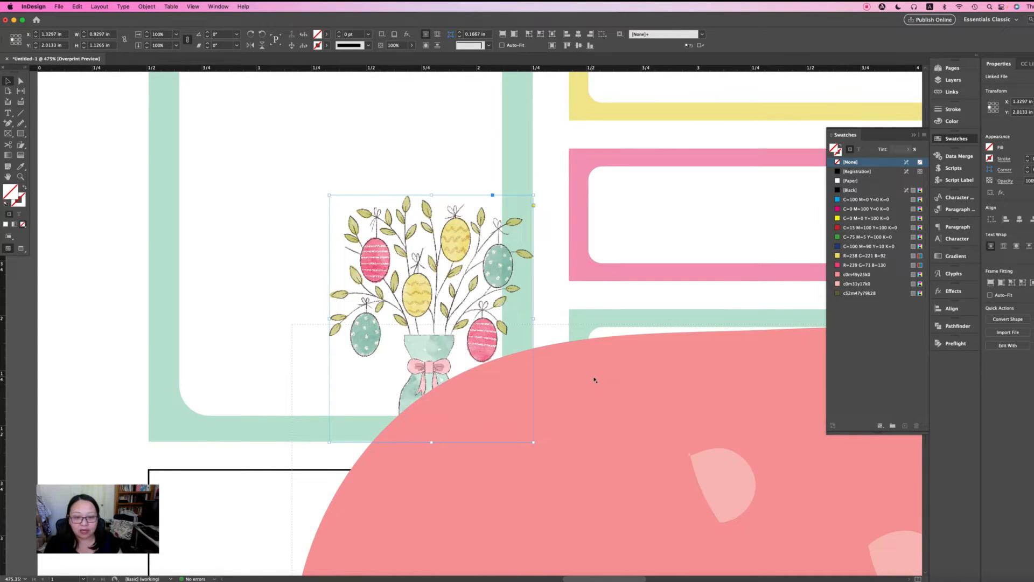
- Scale the pink tree proportionally down to about 0.44 in wide
{"action": "key", "text": "super+0"}
{"action": "left_click", "coordinate": [537, 276]}
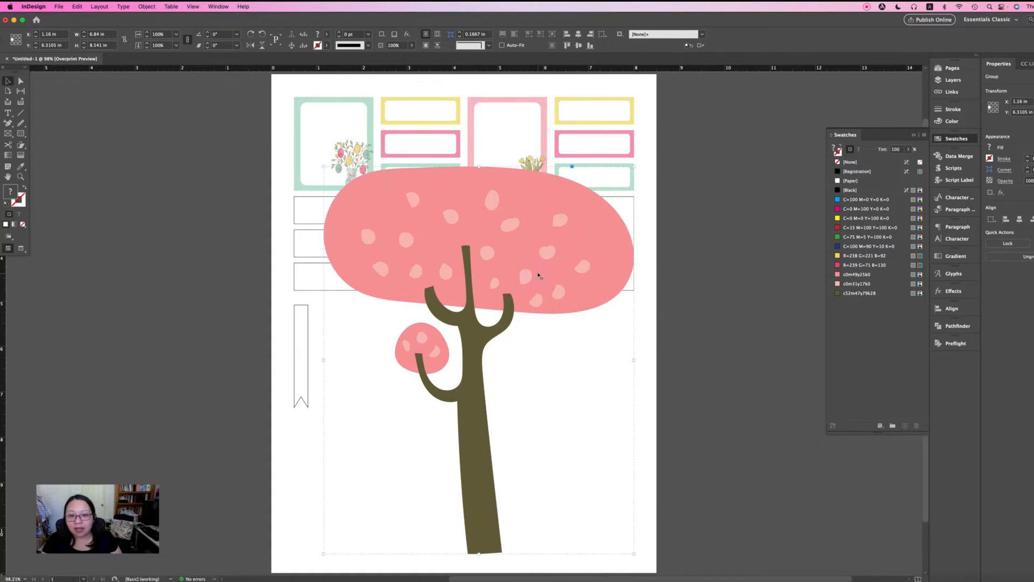
{"action": "scroll", "coordinate": [537, 276], "scroll_direction": "down", "scroll_amount": 3}
{"action": "scroll", "coordinate": [538, 275], "scroll_direction": "up", "scroll_amount": 2}
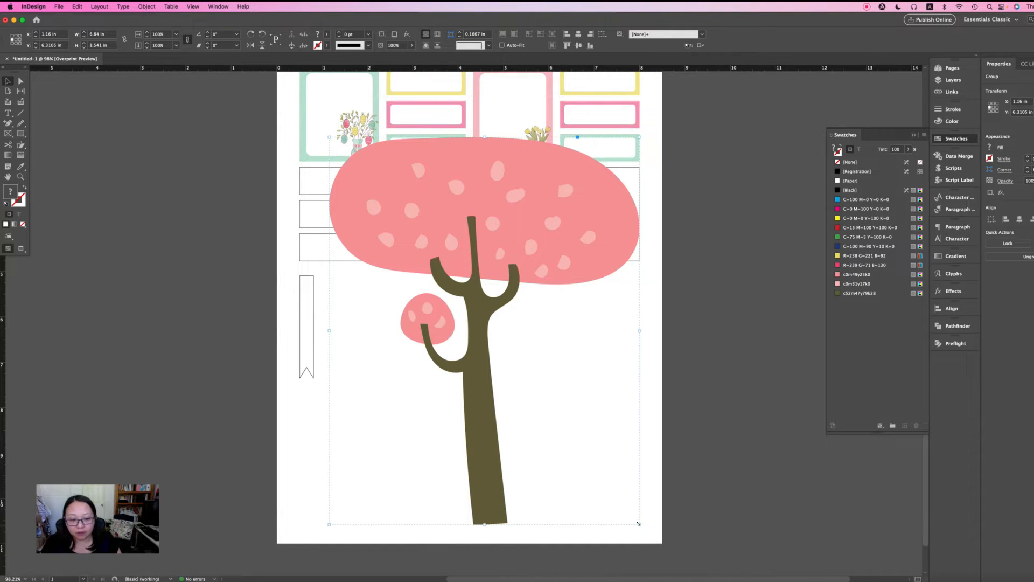
{"action": "left_click_drag", "start_coordinate": [639, 523], "coordinate": [350, 162]}
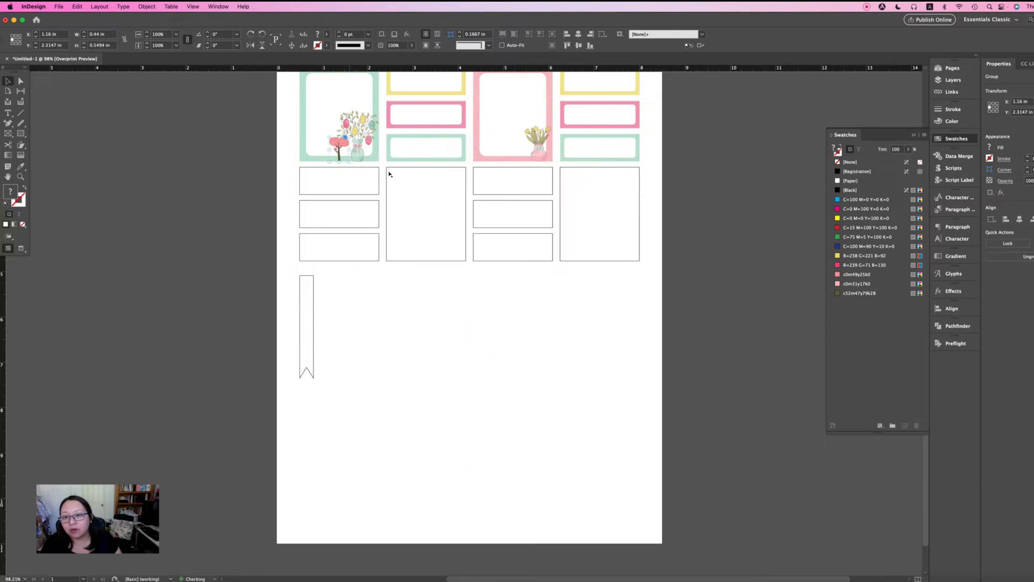
- Move the small pink tree onto the left end of the second column's yellow box
{"action": "left_click", "coordinate": [738, 215]}
{"action": "scroll", "coordinate": [729, 213], "scroll_direction": "up", "scroll_amount": 6}
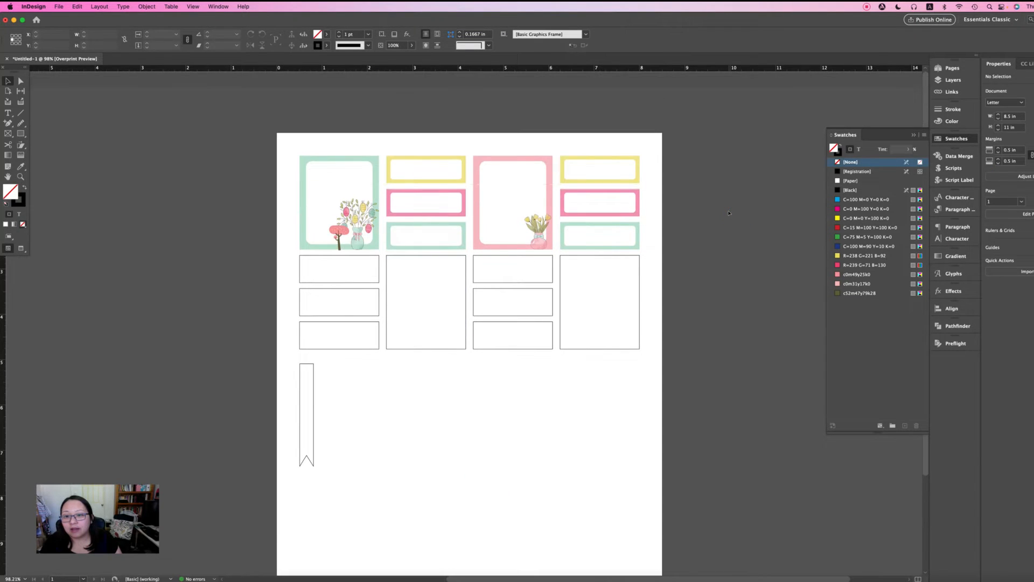
{"action": "left_click_drag", "start_coordinate": [338, 226], "coordinate": [401, 166]}
{"action": "scroll", "coordinate": [442, 177], "scroll_direction": "left", "scroll_amount": 1}
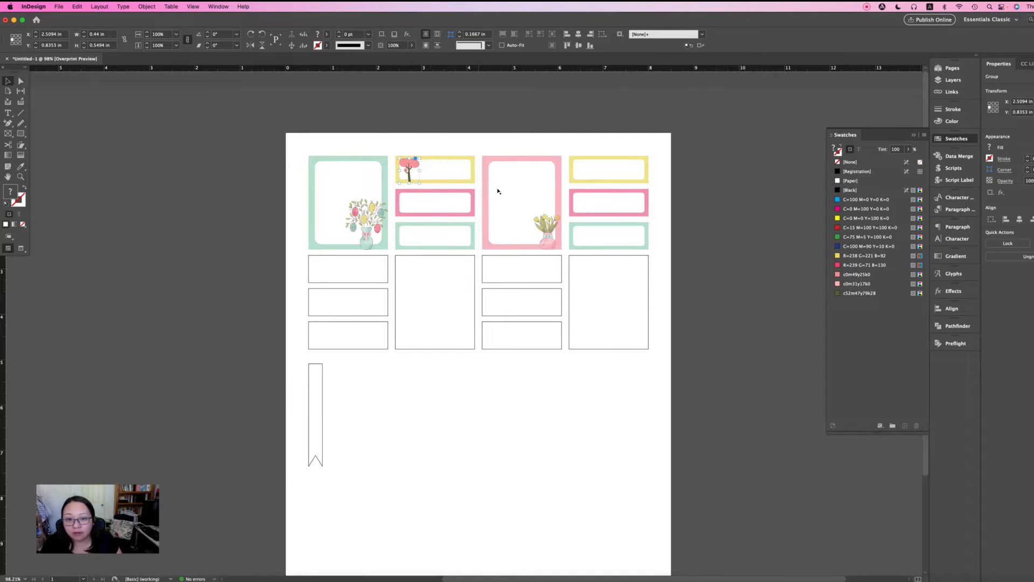
{"action": "left_click", "coordinate": [430, 118]}
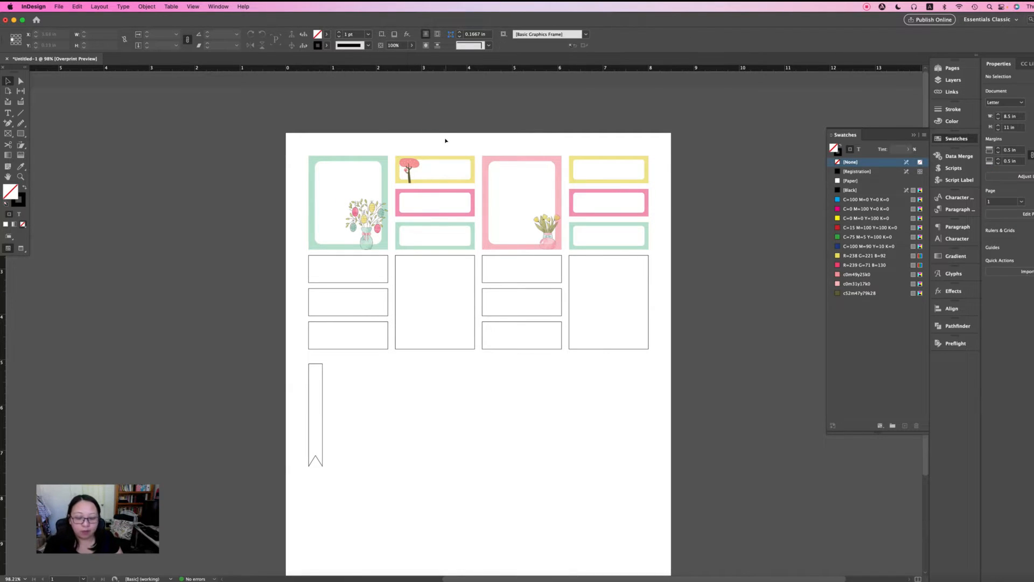
- Nudge the pink tree slightly left so its crown overlaps the yellow box's left border
{"action": "key", "text": "super+equal"}
{"action": "key", "text": "super+equal"}
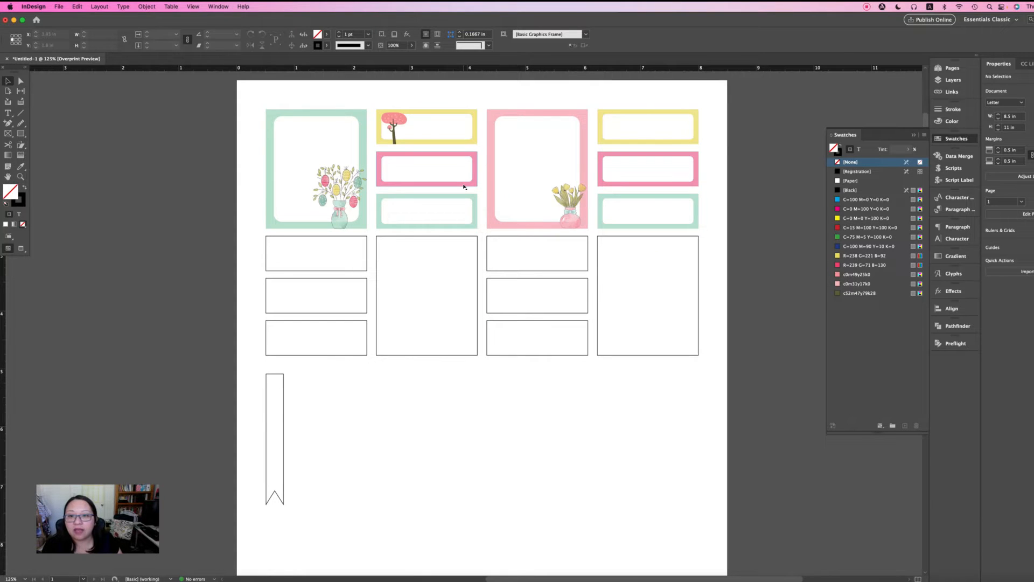
{"action": "scroll", "coordinate": [465, 187], "scroll_direction": "up", "scroll_amount": 3}
{"action": "key", "text": "super+equal"}
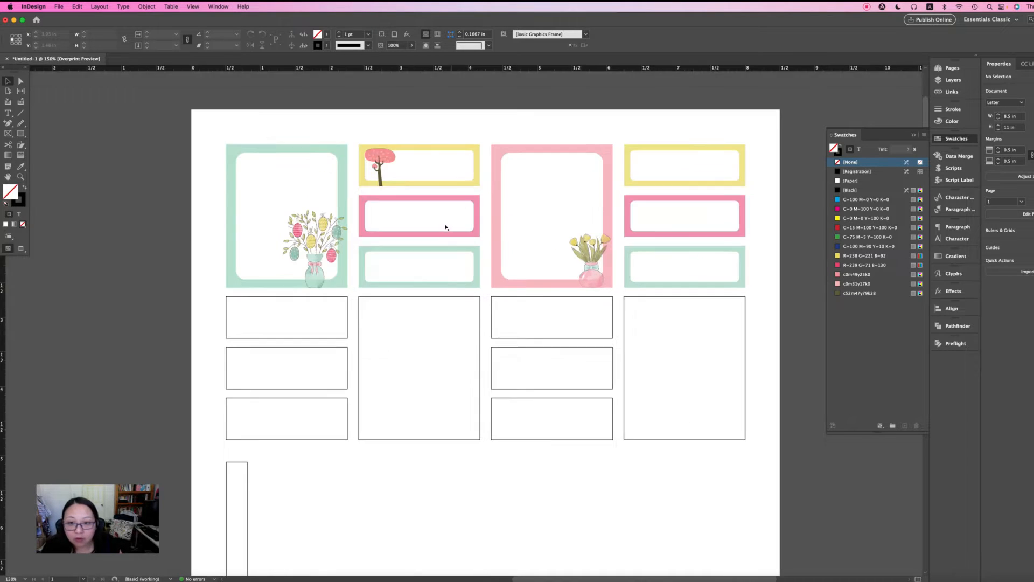
{"action": "key", "text": "super+equal"}
{"action": "key", "text": "super+equal"}
{"action": "scroll", "coordinate": [437, 221], "scroll_direction": "up", "scroll_amount": 5}
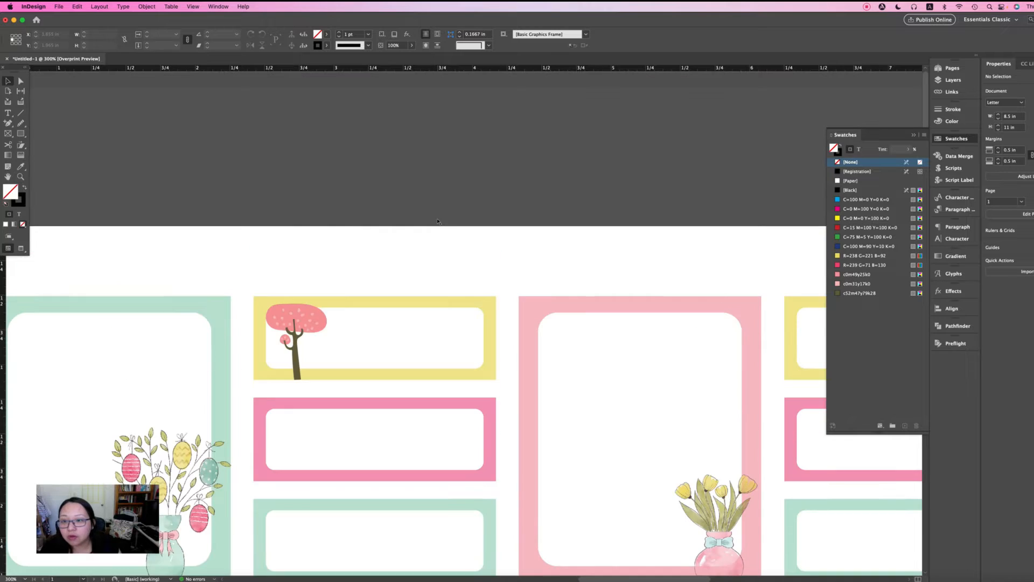
{"action": "scroll", "coordinate": [438, 221], "scroll_direction": "down", "scroll_amount": 3}
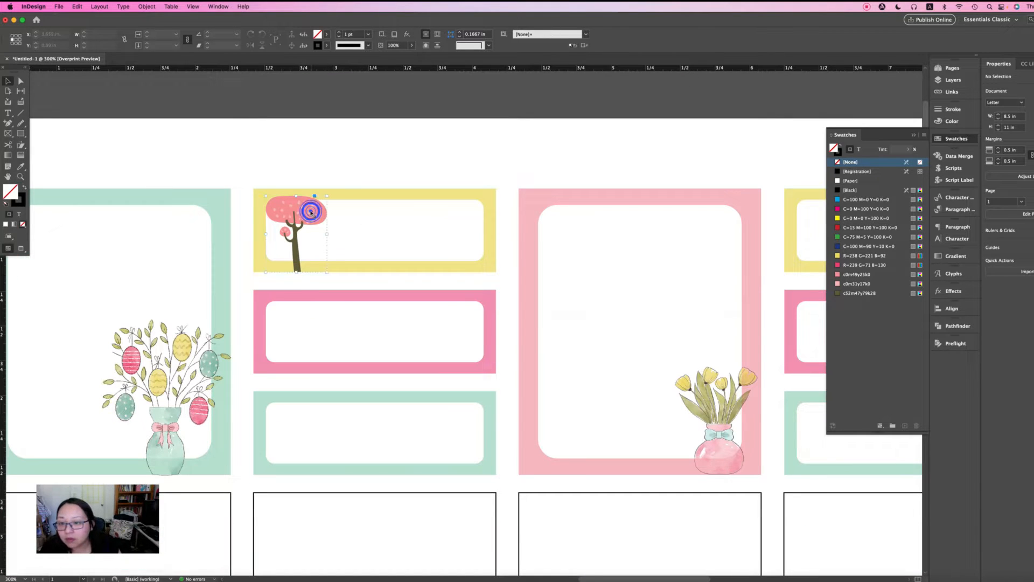
{"action": "left_click", "coordinate": [308, 210]}
{"action": "key", "text": "Down"}
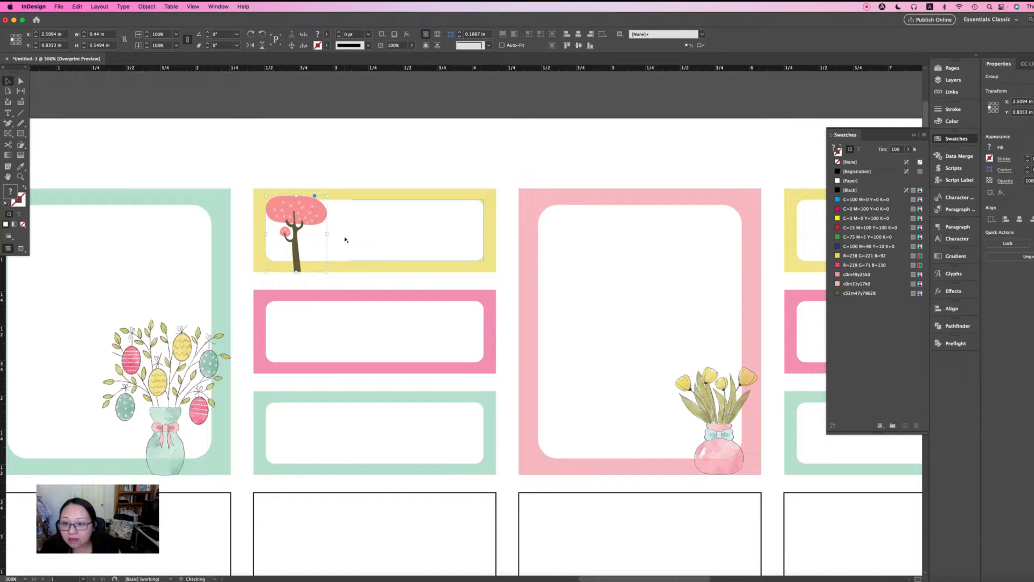
{"action": "key", "text": "Left"}
{"action": "key", "text": "Left"}
{"action": "key", "text": "Left"}
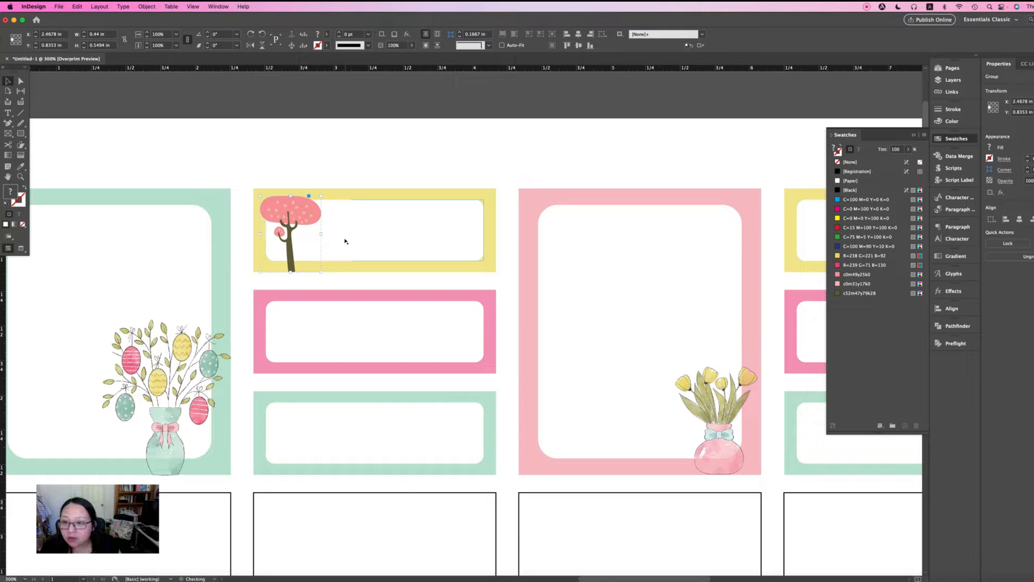
{"action": "key", "text": "Right"}
{"action": "scroll", "coordinate": [338, 173], "scroll_direction": "left", "scroll_amount": 1}
{"action": "left_click", "coordinate": [338, 173]}
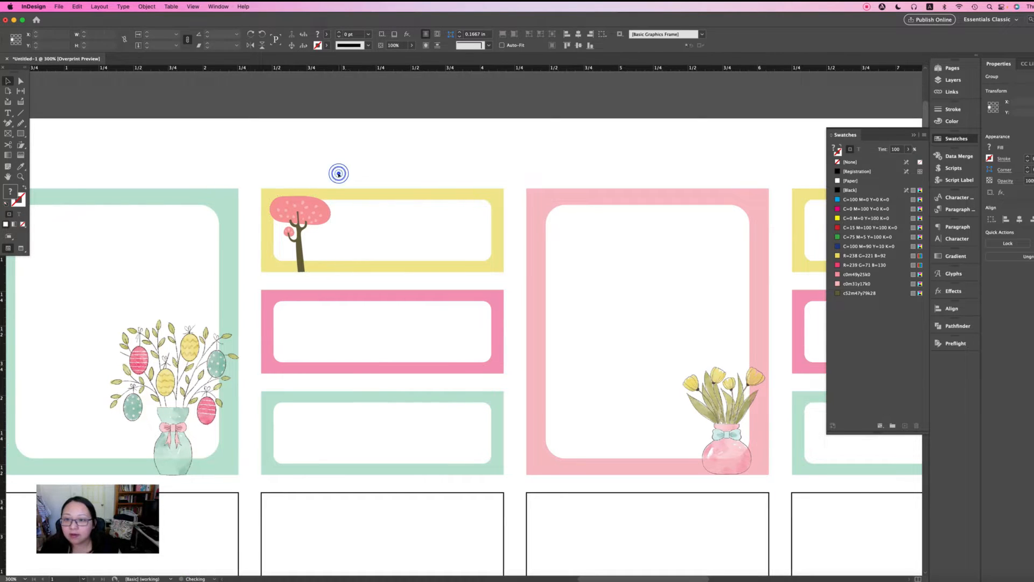
- Switch to Illustrator, copy the teal tree with the red trunk, and paste it into the InDesign sticker sheet
{"action": "scroll", "coordinate": [494, 464], "scroll_direction": "down", "scroll_amount": 5}
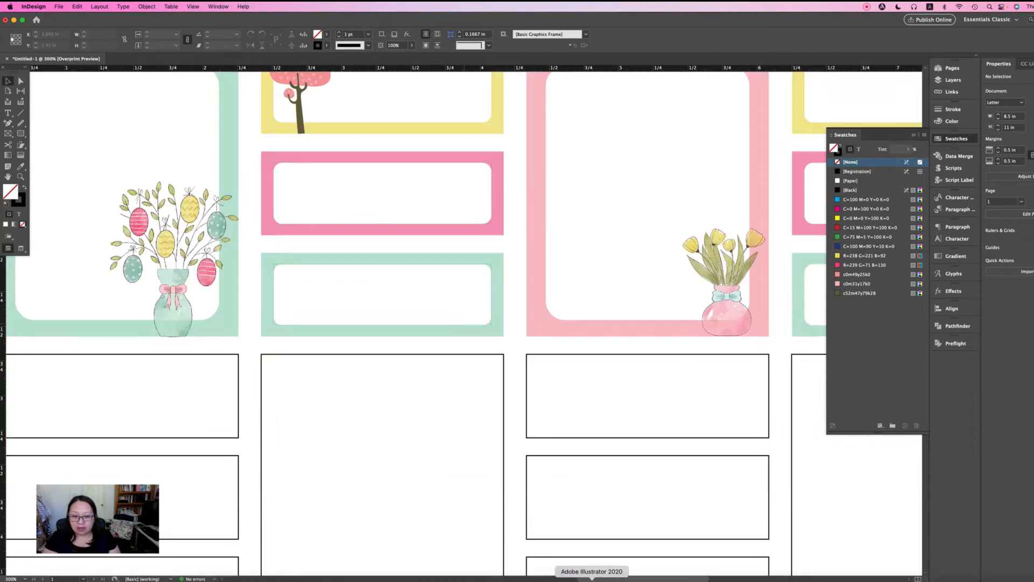
{"action": "left_click", "coordinate": [591, 580]}
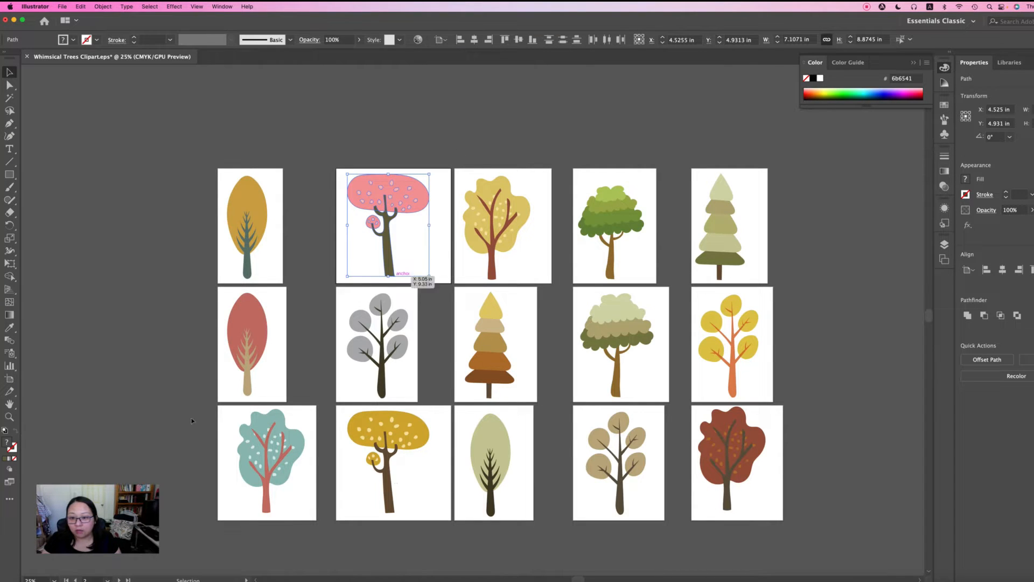
{"action": "left_click_drag", "start_coordinate": [218, 417], "coordinate": [304, 516]}
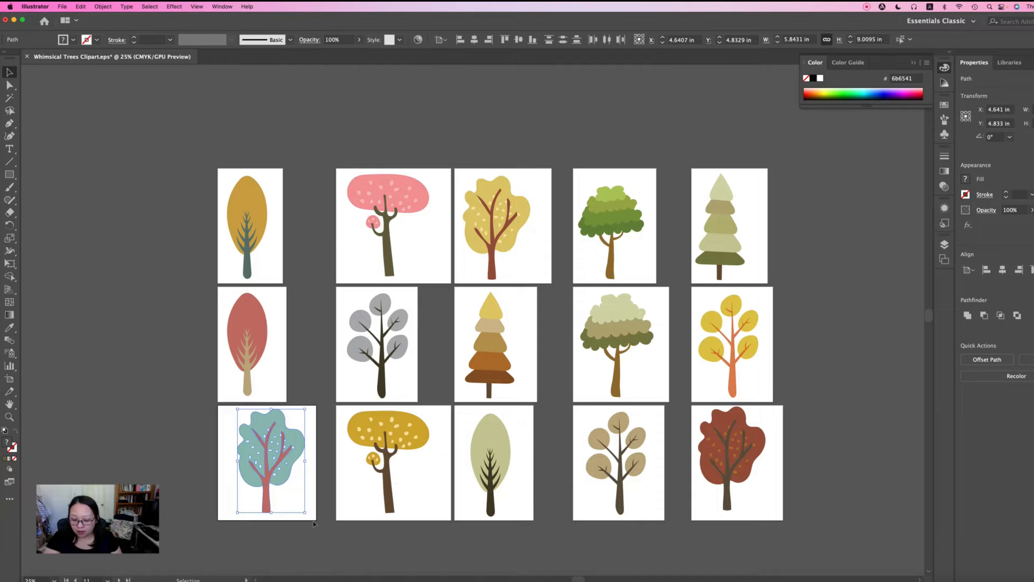
{"action": "key", "text": "a"}
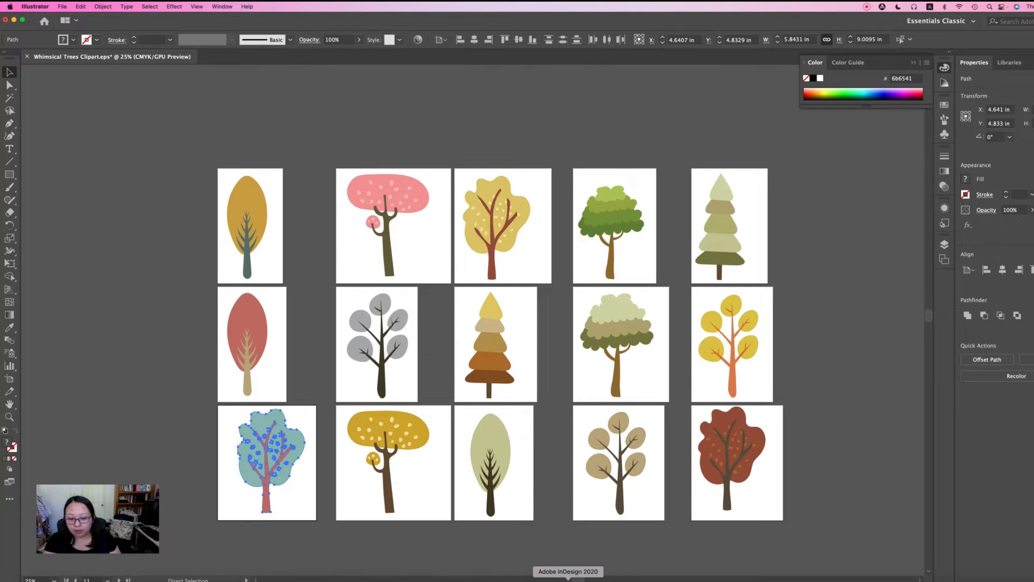
{"action": "left_click", "coordinate": [568, 579]}
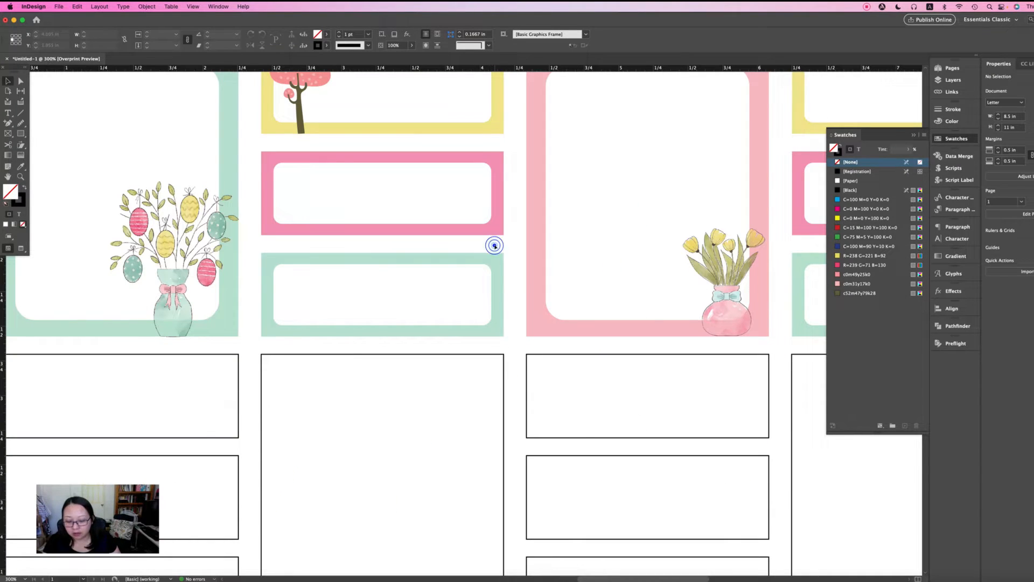
{"action": "key", "text": "super+v"}
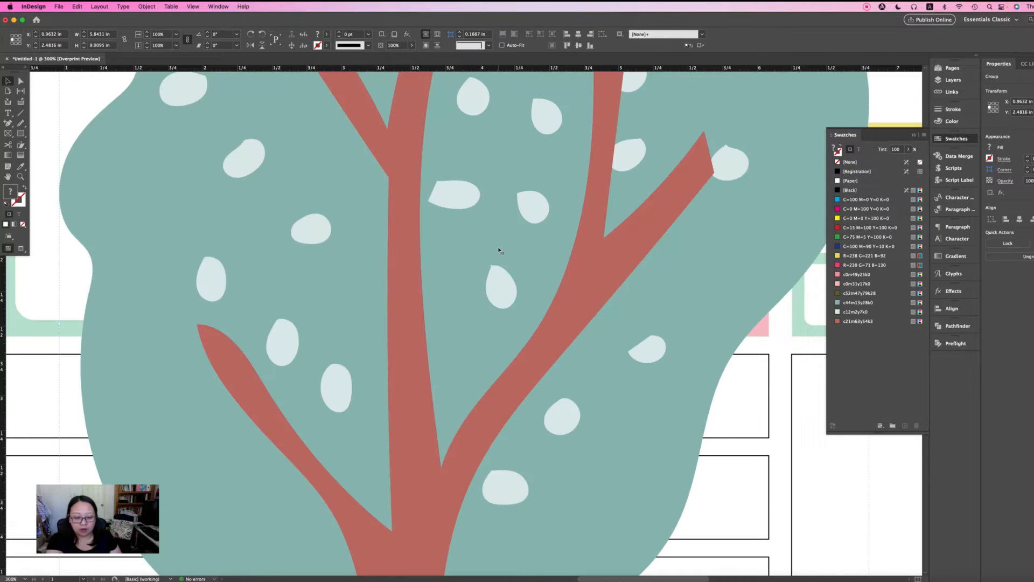
- Scale the teal tree down to the height of the second column's mint box and place it at the box's right end
{"action": "key", "text": "super+minus"}
{"action": "key", "text": "super+minus"}
{"action": "key", "text": "super+minus"}
{"action": "key", "text": "super+minus"}
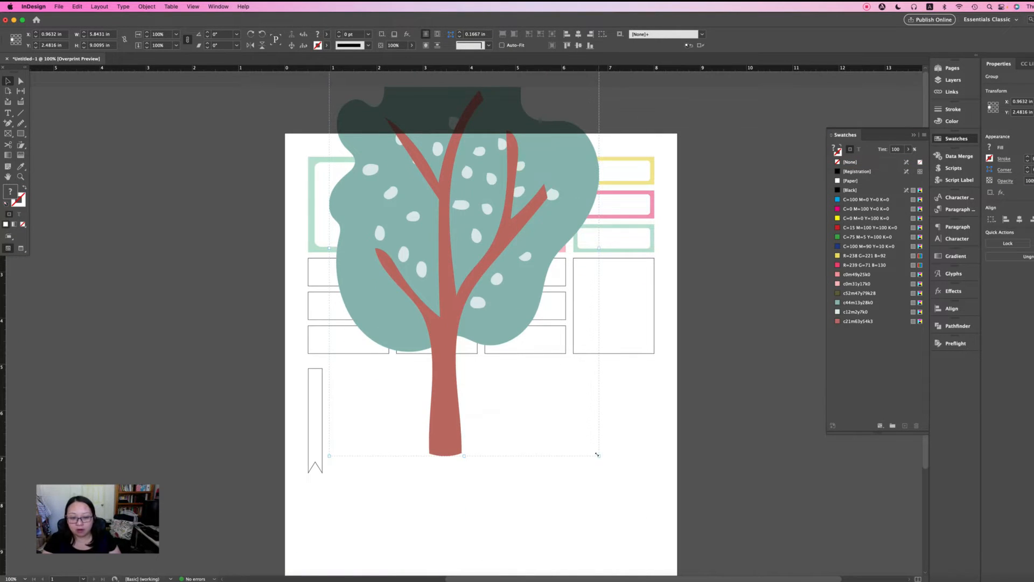
{"action": "left_click_drag", "start_coordinate": [597, 455], "coordinate": [414, 170]}
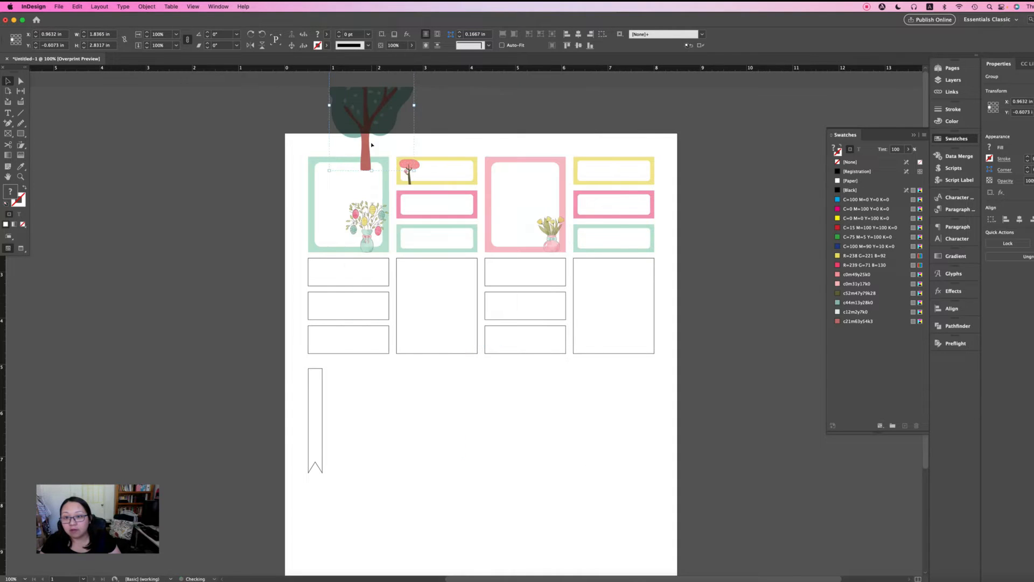
{"action": "left_click_drag", "start_coordinate": [367, 143], "coordinate": [457, 288]}
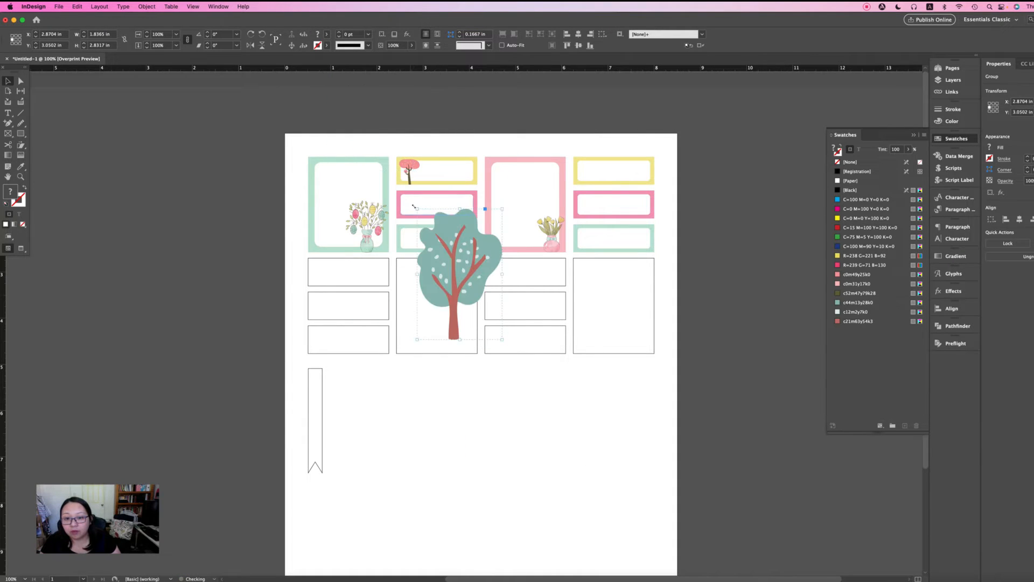
{"action": "left_click_drag", "start_coordinate": [414, 206], "coordinate": [487, 312]}
{"action": "left_click_drag", "start_coordinate": [487, 314], "coordinate": [467, 229]}
{"action": "left_click", "coordinate": [487, 247]}
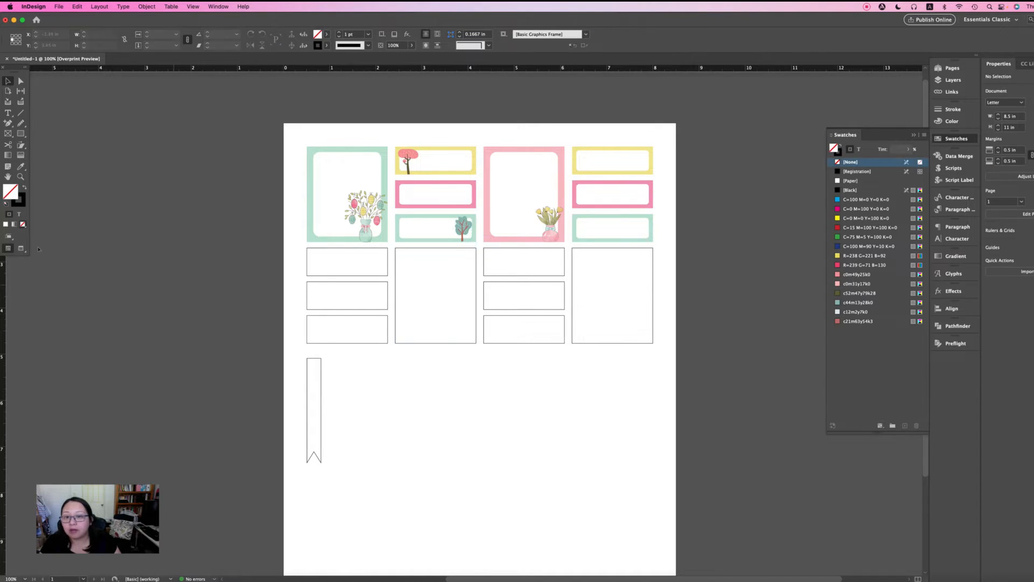
- Shift the teal tree slightly so its trunk base lines up with the bottom edge of the second column's mint box
{"action": "left_click", "coordinate": [21, 176]}
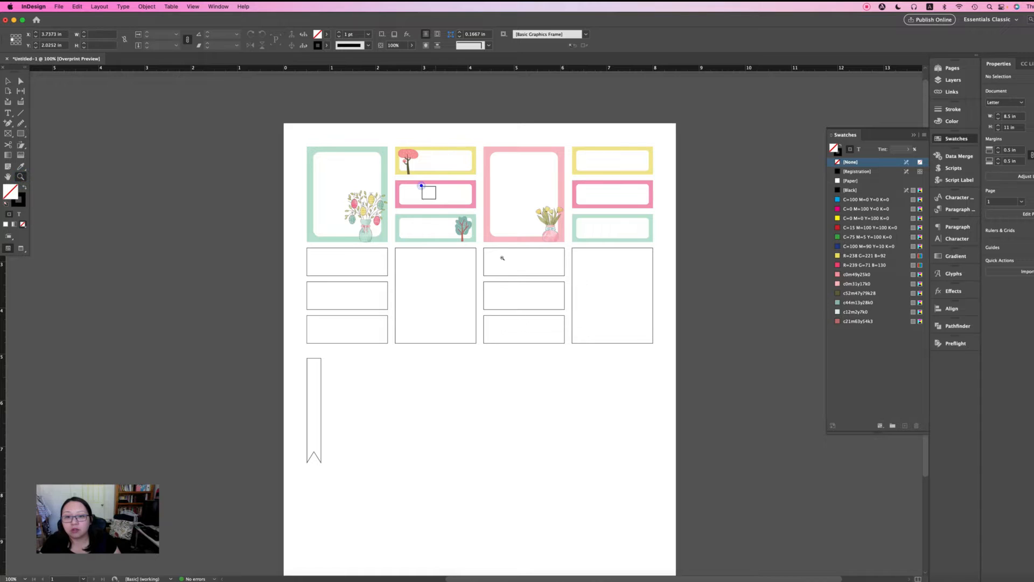
{"action": "left_click_drag", "start_coordinate": [422, 186], "coordinate": [505, 265]}
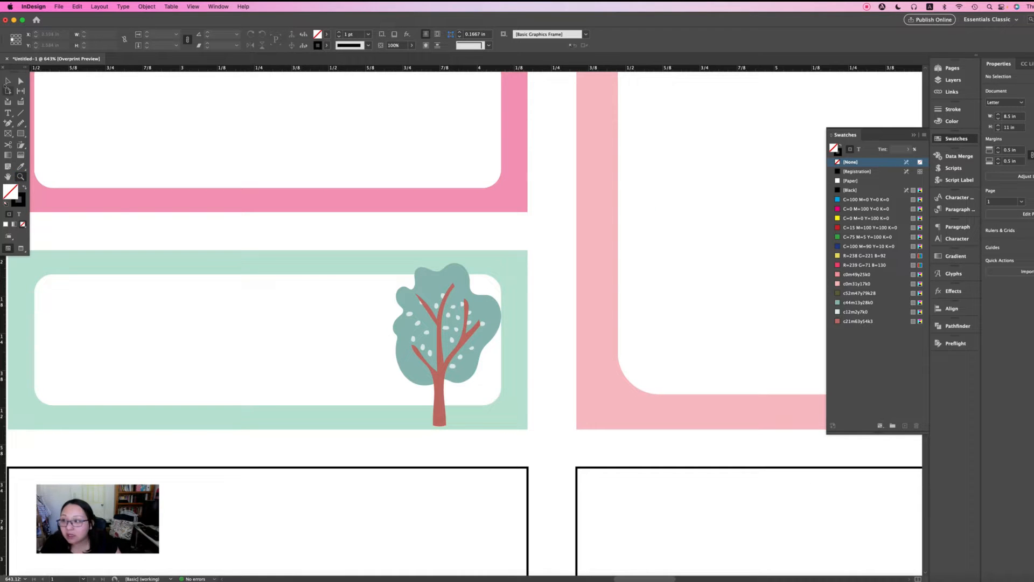
{"action": "left_click", "coordinate": [8, 81]}
{"action": "left_click", "coordinate": [438, 370]}
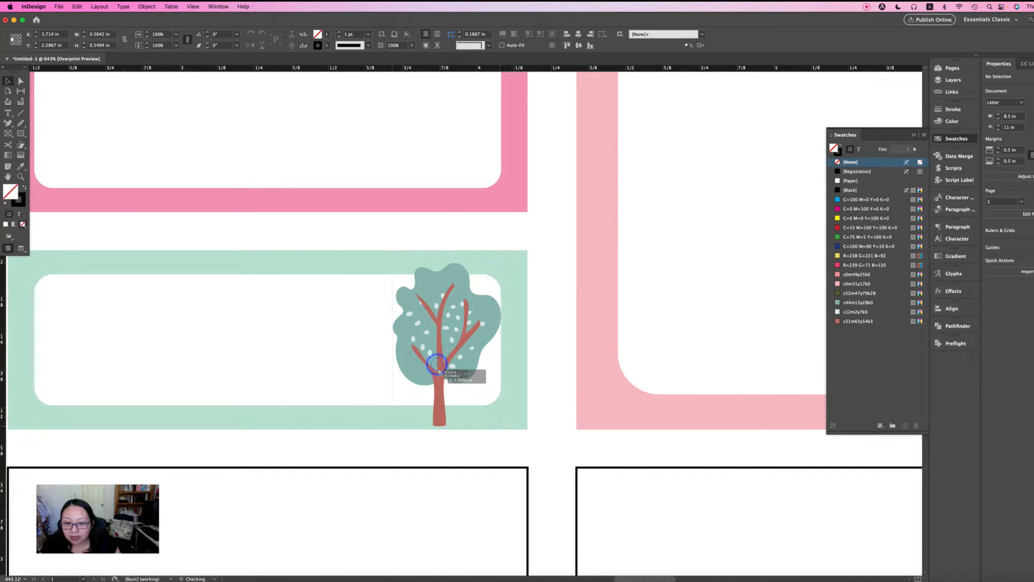
{"action": "left_click_drag", "start_coordinate": [438, 370], "coordinate": [439, 372]}
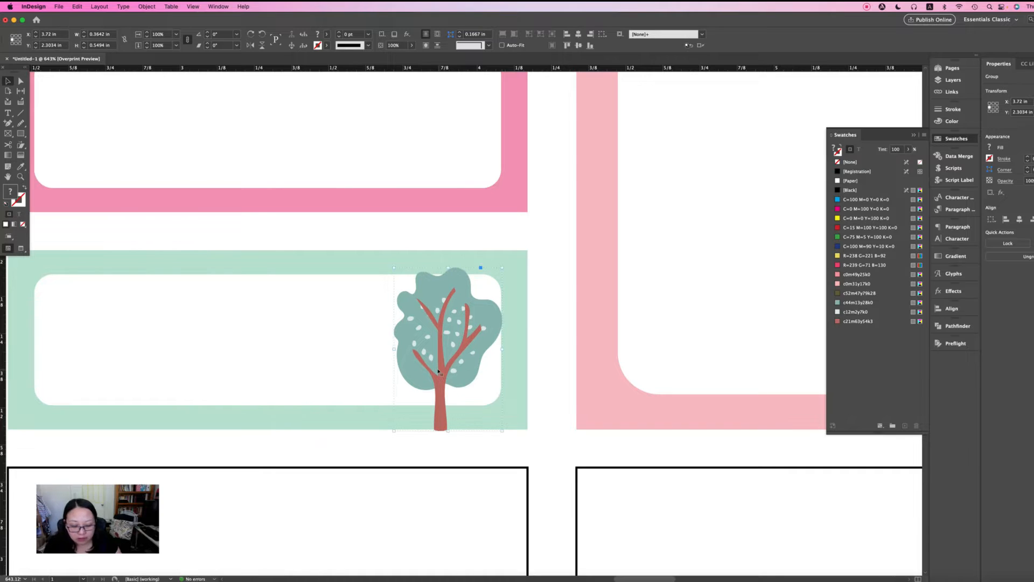
{"action": "key", "text": "Up"}
{"action": "left_click_drag", "start_coordinate": [444, 412], "coordinate": [443, 418]}
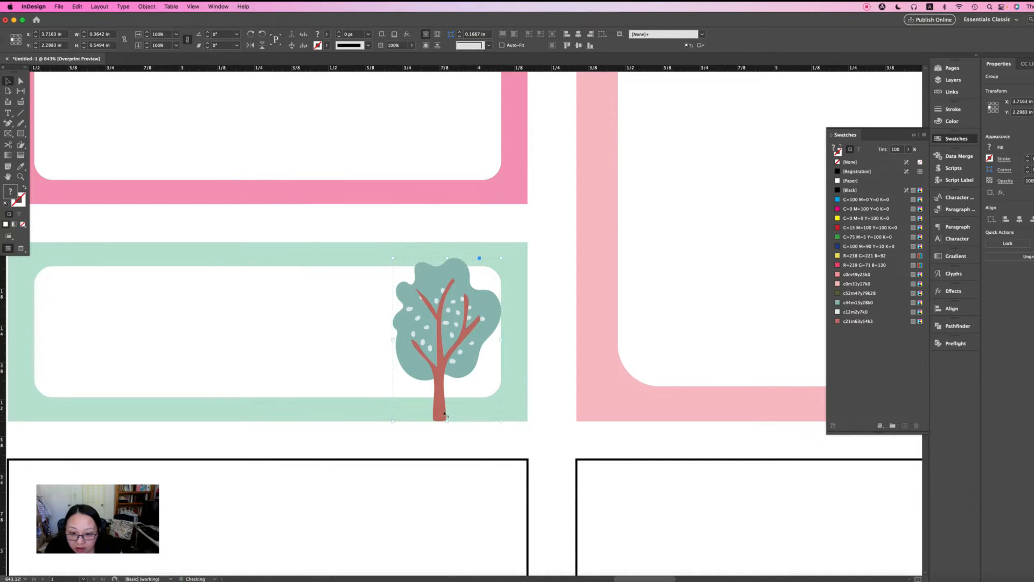
{"action": "left_click", "coordinate": [474, 445]}
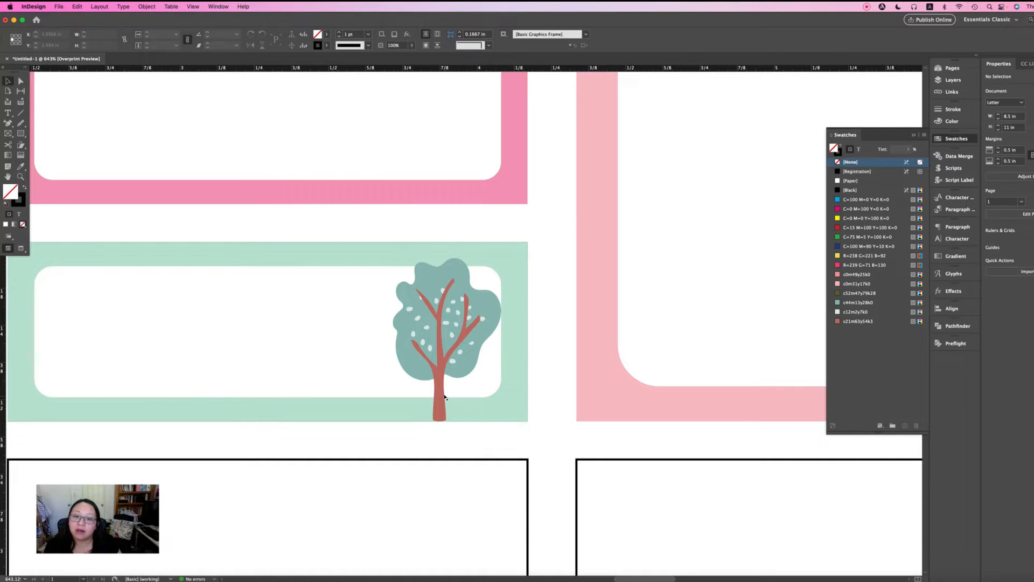
- Move the teal tree slightly right so its crown overlaps the mint box's right border
{"action": "left_click_drag", "start_coordinate": [439, 395], "coordinate": [449, 399]}
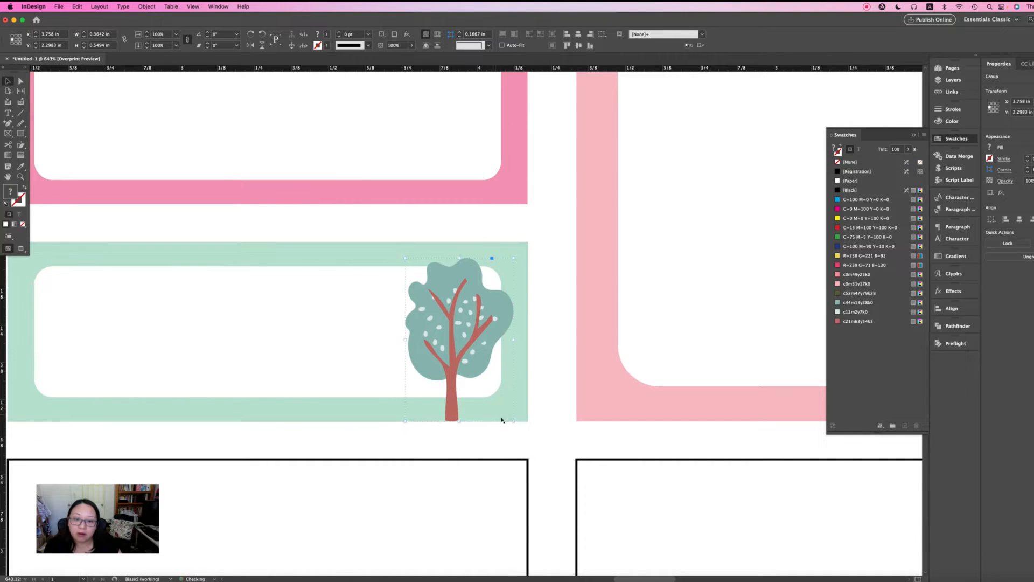
{"action": "left_click", "coordinate": [540, 435]}
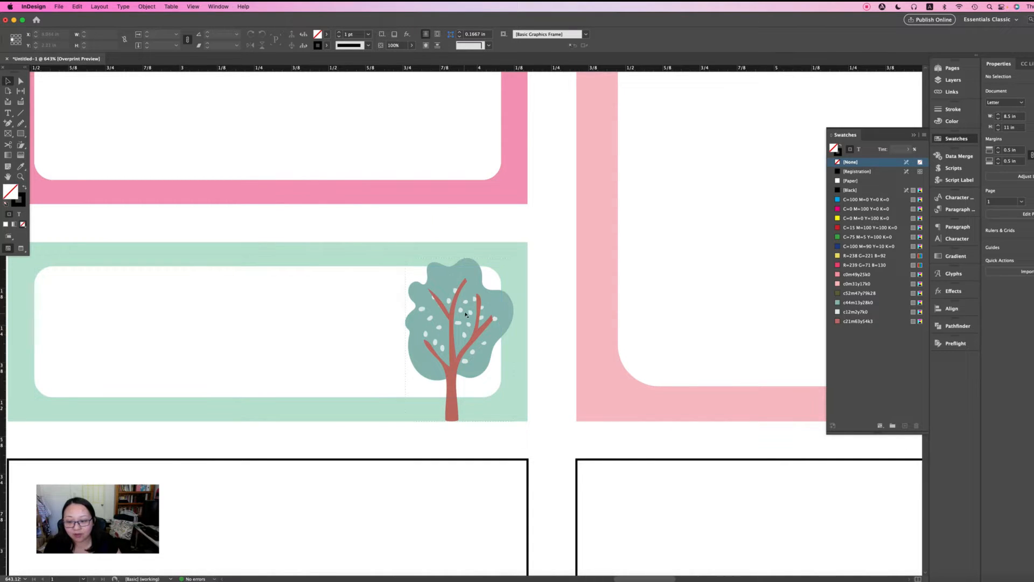
{"action": "left_click", "coordinate": [558, 360]}
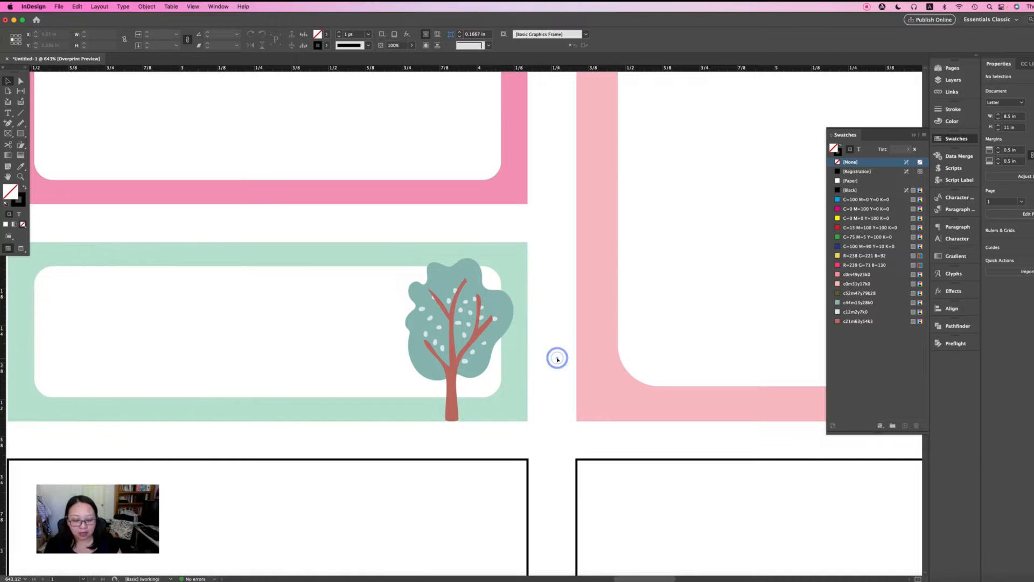
{"action": "key", "text": "super+0"}
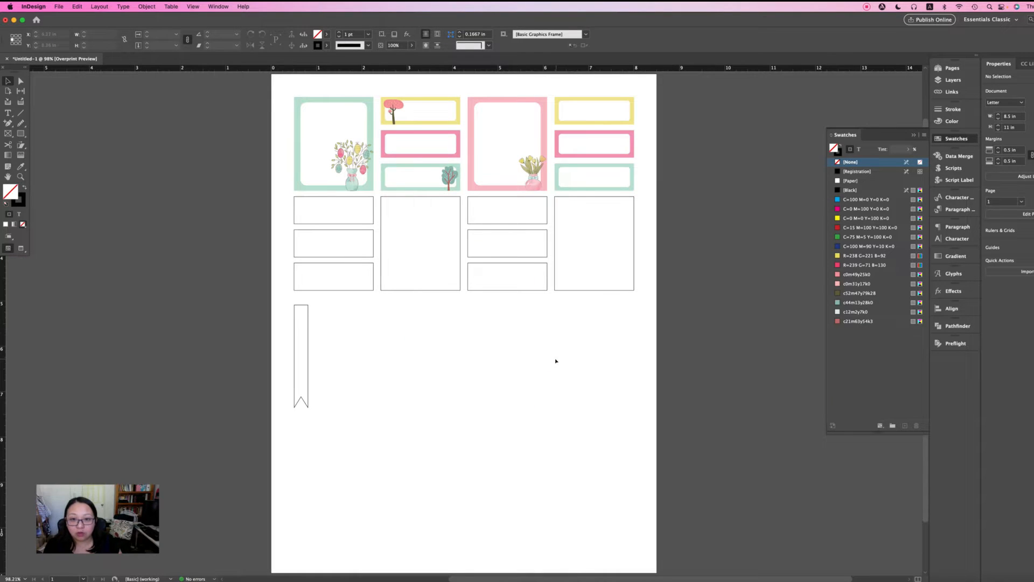
{"action": "left_click", "coordinate": [556, 360]}
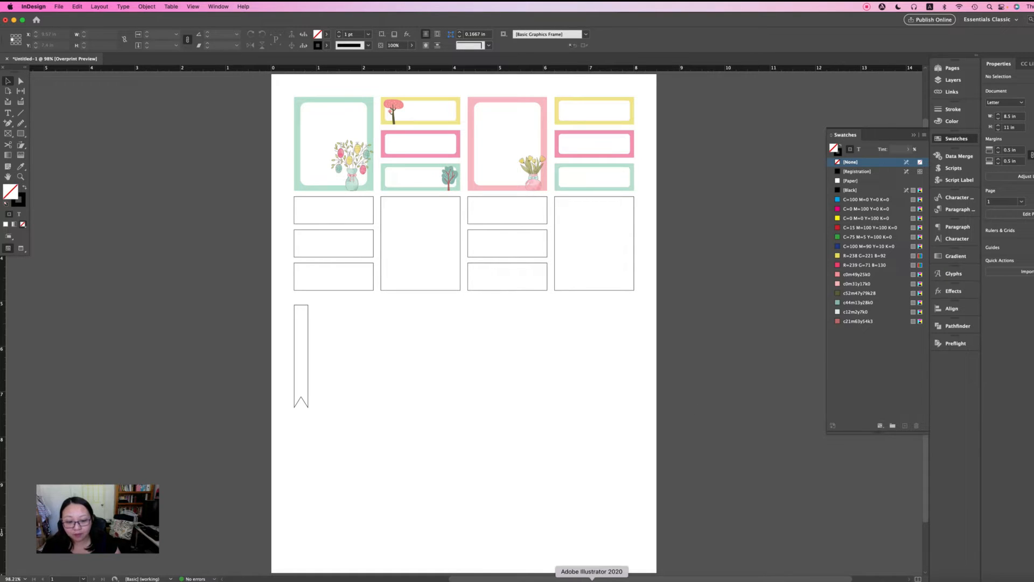
- Switch to Illustrator, copy the golden-yellow tree with the brown-red branching trunk, and paste it into the InDesign sticker sheet
{"action": "left_click", "coordinate": [591, 580]}
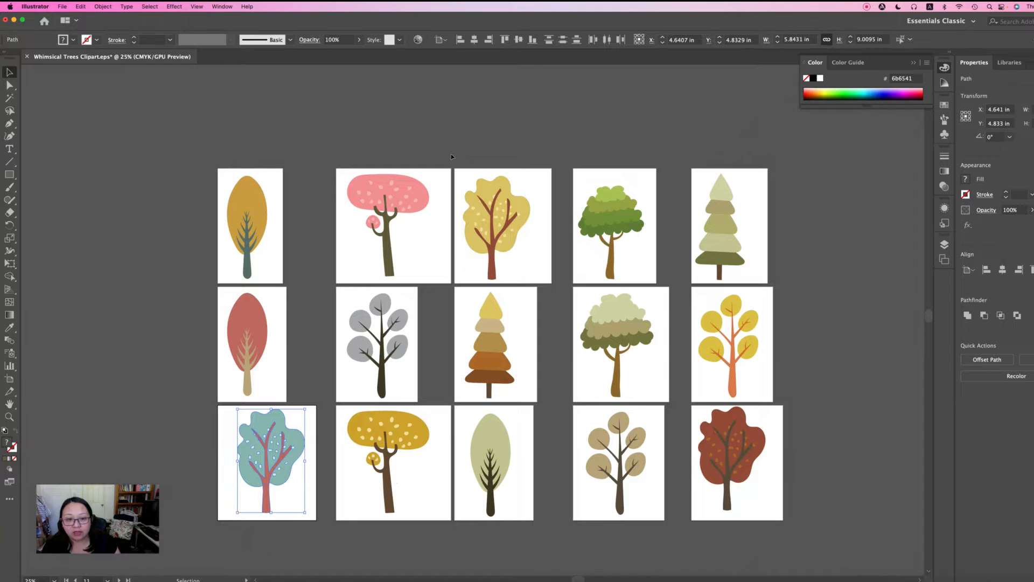
{"action": "left_click_drag", "start_coordinate": [451, 156], "coordinate": [537, 281]}
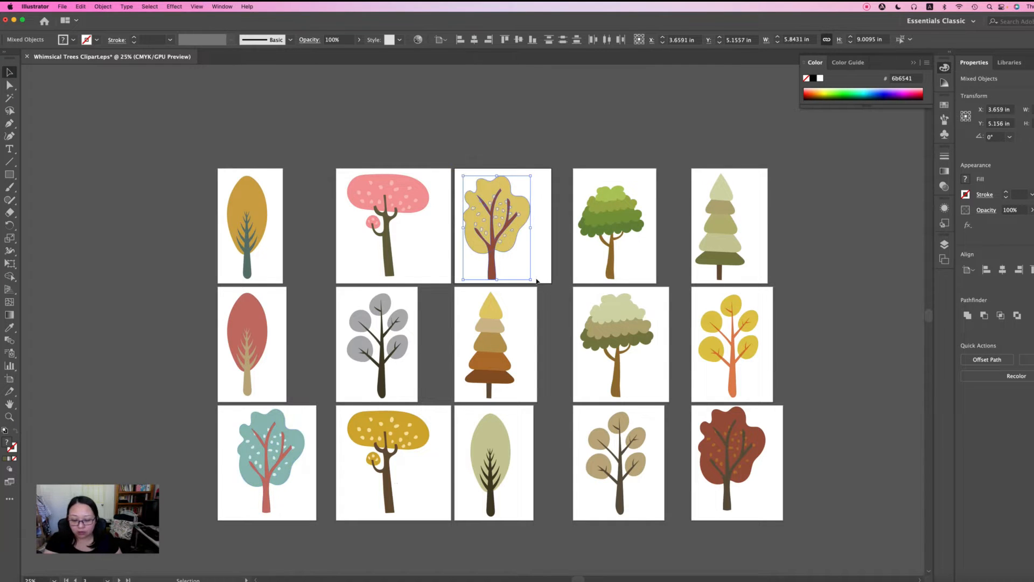
{"action": "left_click", "coordinate": [569, 580]}
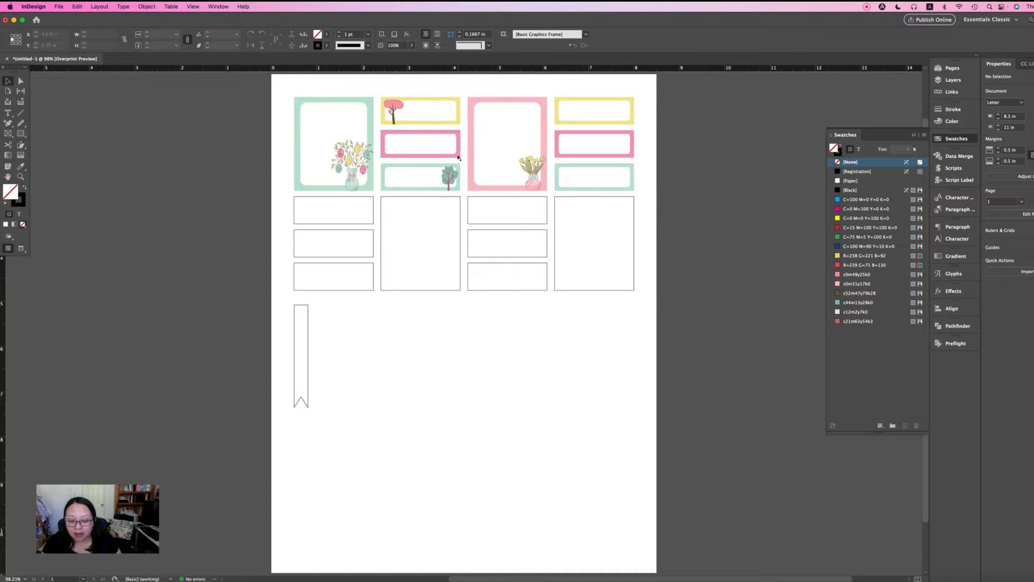
{"action": "key", "text": "super+v"}
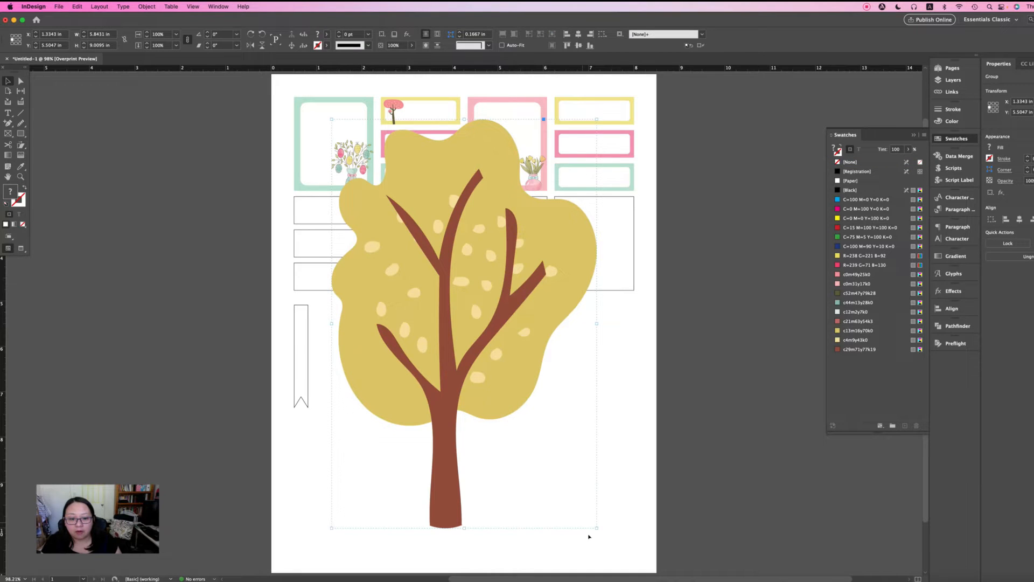
- Scale the yellow tree down to about 0.56 in tall and place it over the left border of the second column's pink box
{"action": "left_click_drag", "start_coordinate": [595, 528], "coordinate": [397, 142]}
{"action": "left_click", "coordinate": [555, 369]}
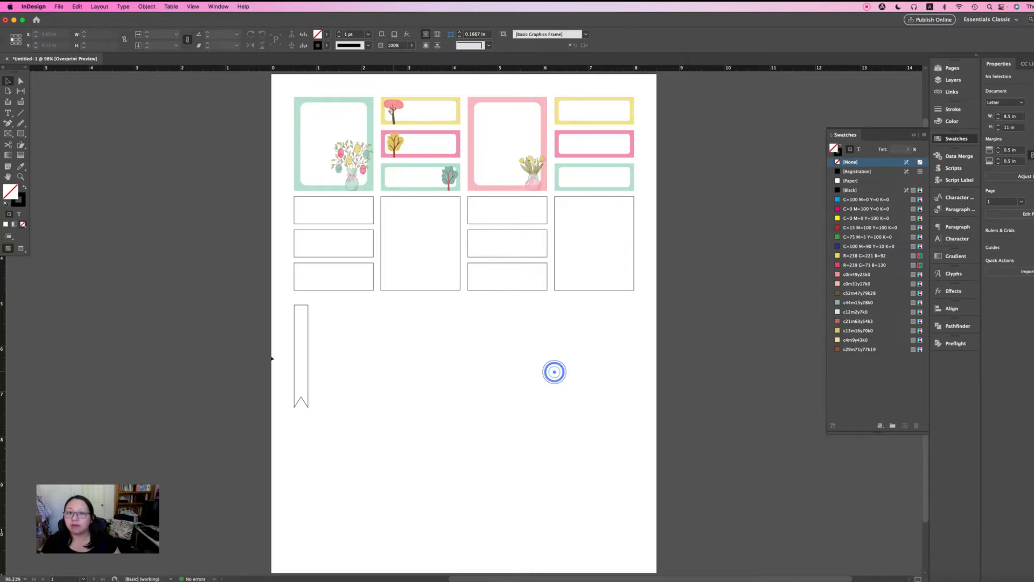
{"action": "left_click", "coordinate": [20, 177]}
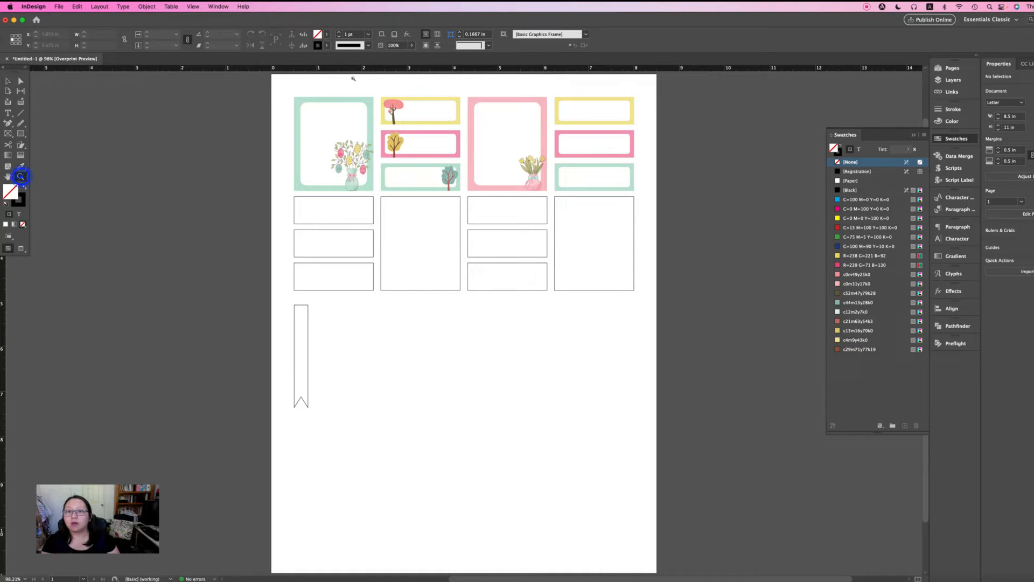
{"action": "left_click_drag", "start_coordinate": [349, 82], "coordinate": [509, 224]}
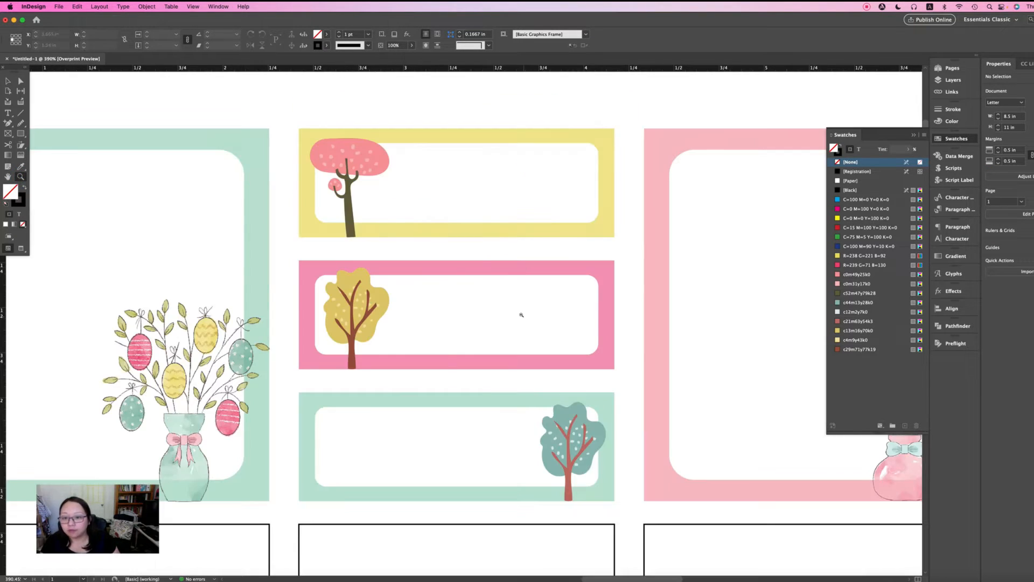
{"action": "left_click", "coordinate": [8, 81]}
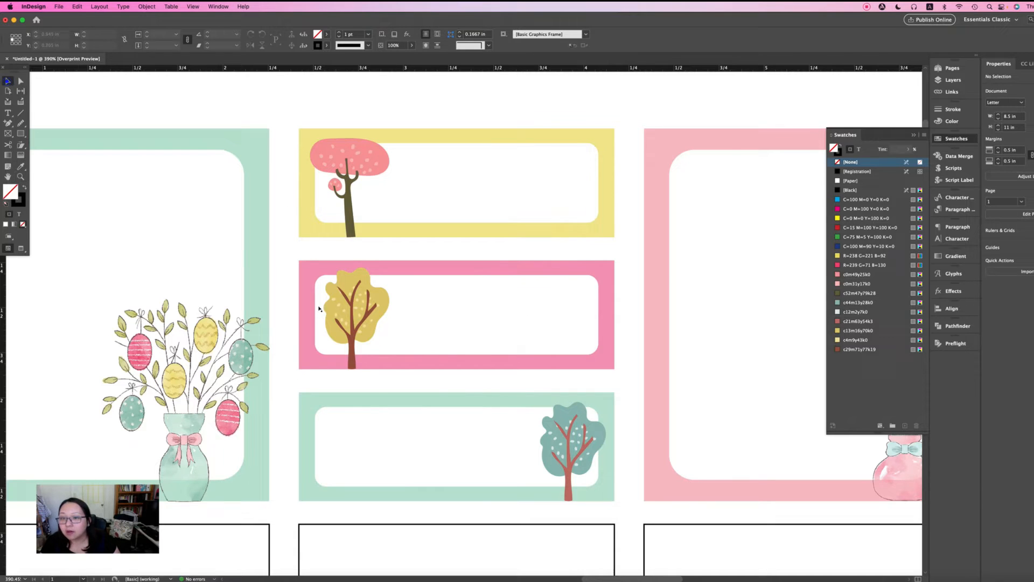
{"action": "left_click", "coordinate": [351, 363]}
{"action": "left_click_drag", "start_coordinate": [351, 363], "coordinate": [345, 368]}
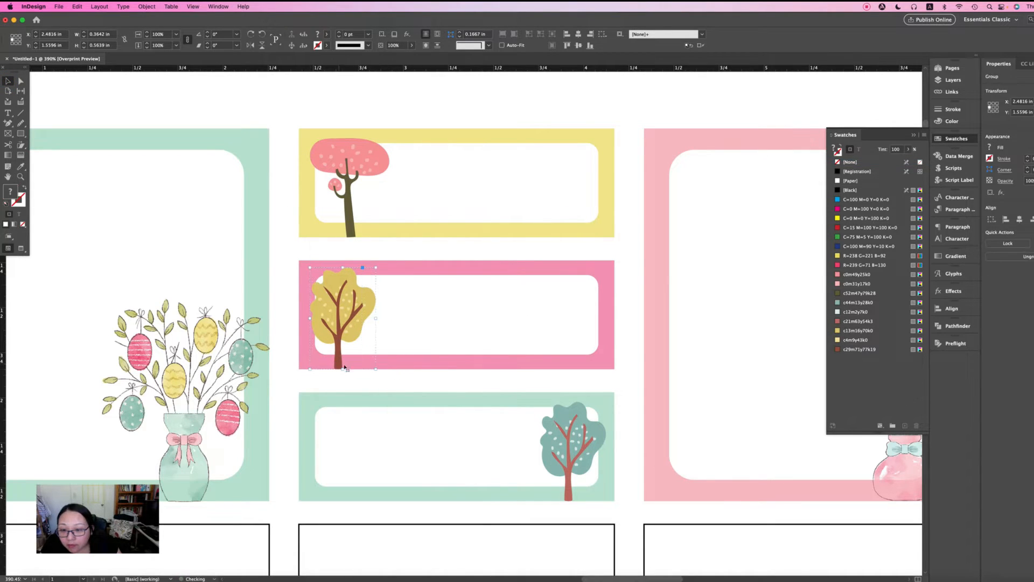
{"action": "left_click", "coordinate": [374, 387]}
- Move the teal tree to the left end of the mint box, aligned beneath the yellow tree above it
{"action": "left_click_drag", "start_coordinate": [568, 458], "coordinate": [336, 454]}
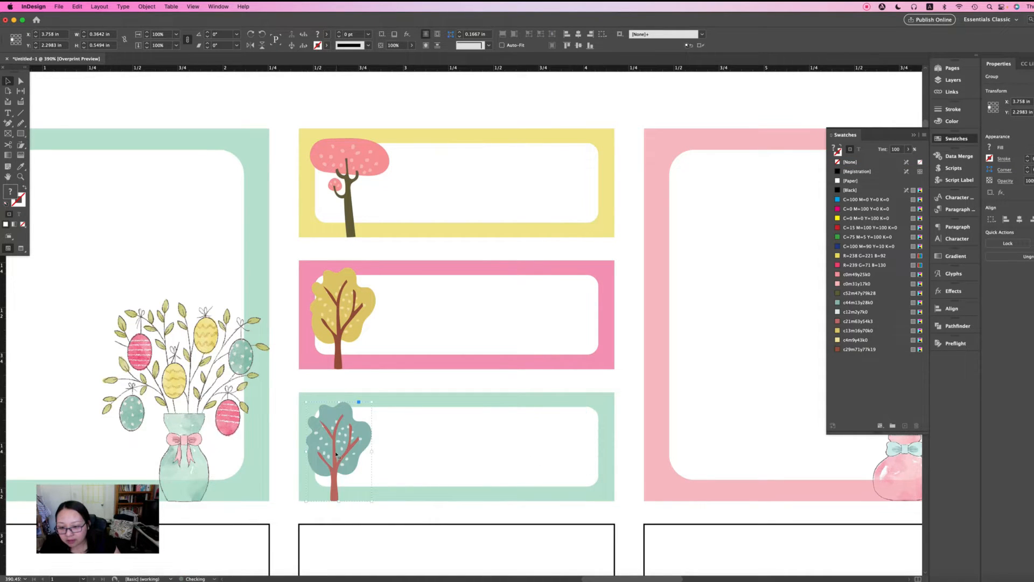
{"action": "key", "text": "Right"}
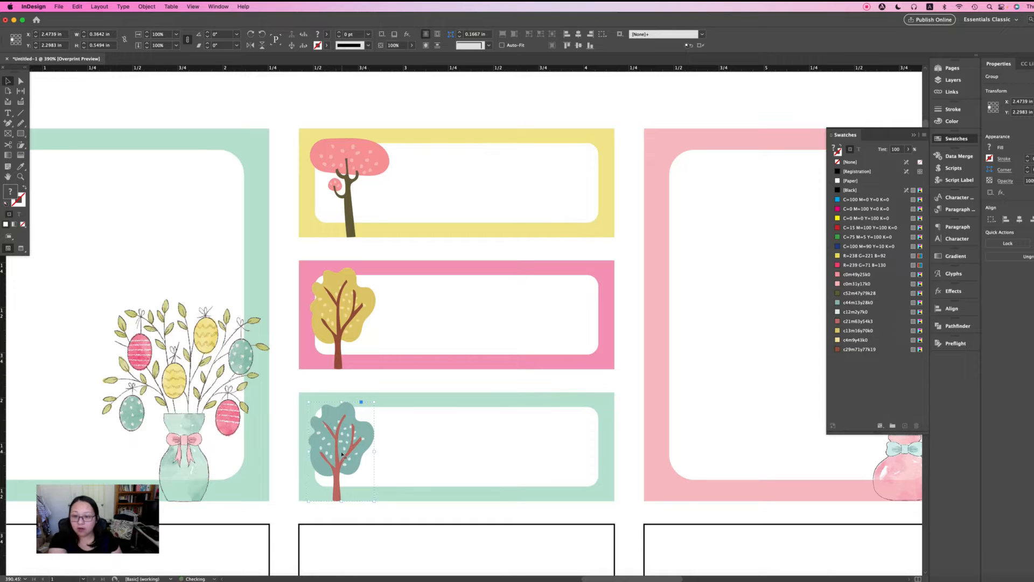
{"action": "left_click", "coordinate": [379, 380]}
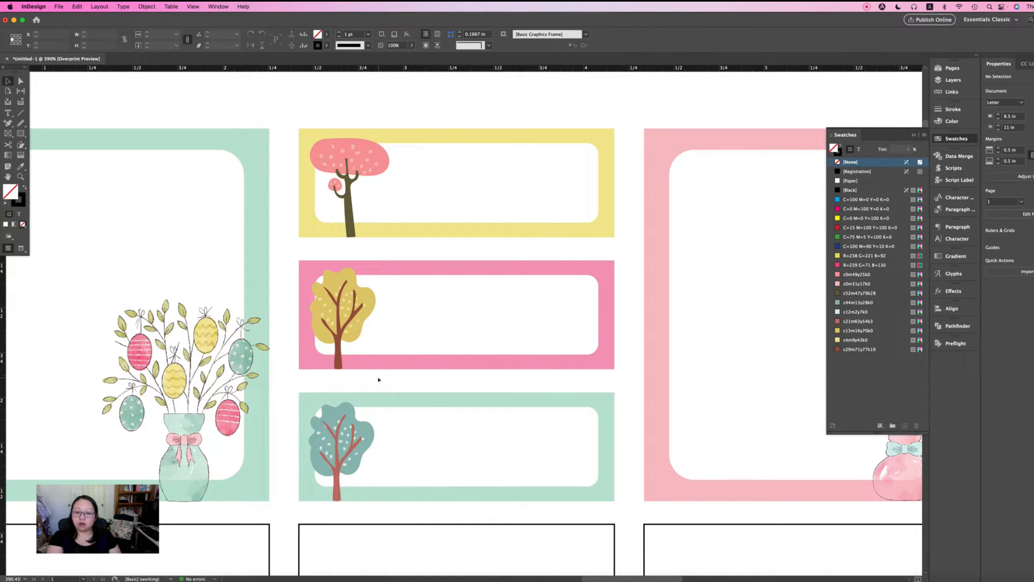
- Recolor the fourth column's top box mint by sampling the second column's mint box with the Eyedropper
{"action": "key", "text": "super+0"}
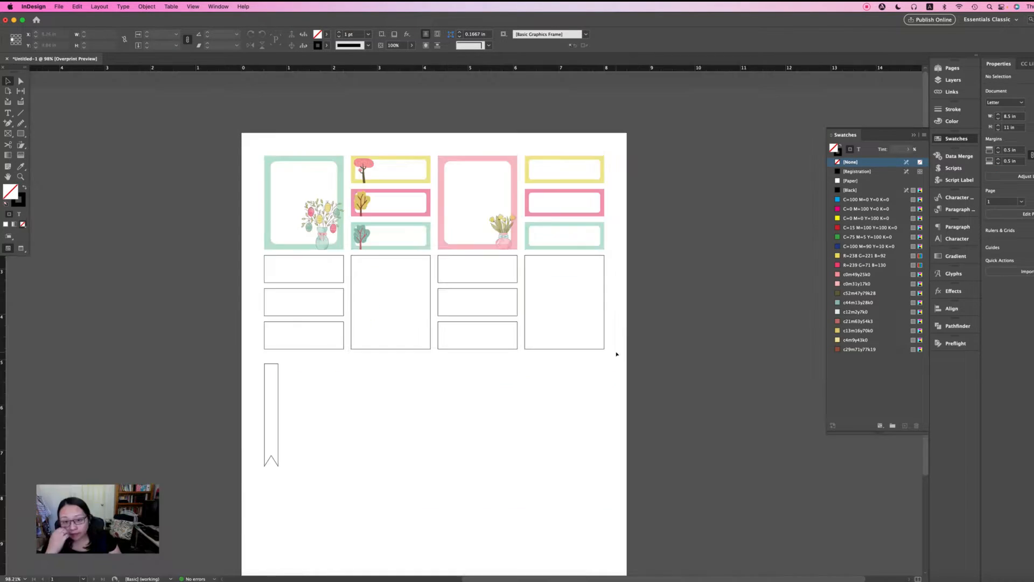
{"action": "left_click_drag", "start_coordinate": [618, 143], "coordinate": [590, 245]}
{"action": "left_click", "coordinate": [715, 219]}
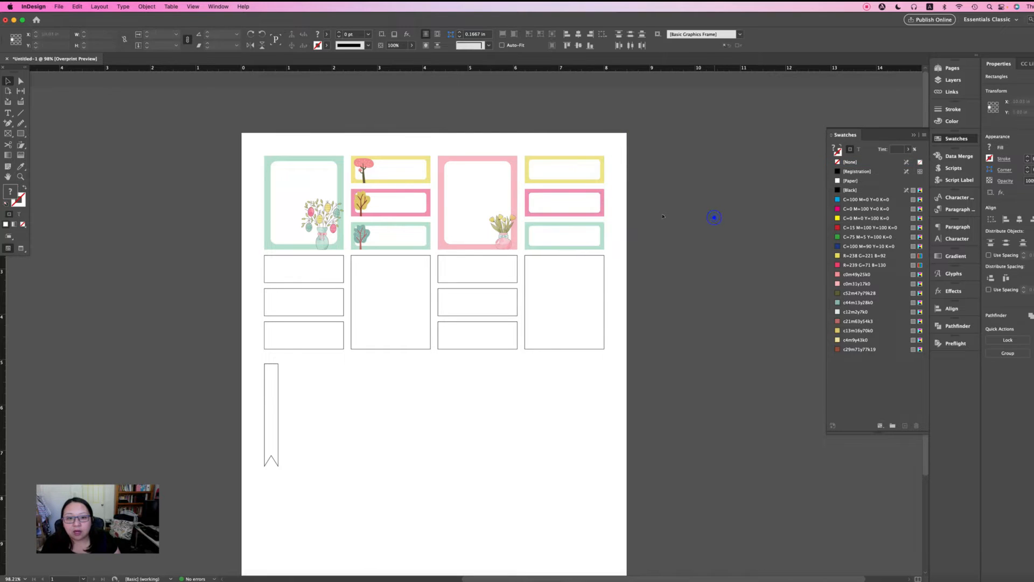
{"action": "left_click", "coordinate": [602, 180]}
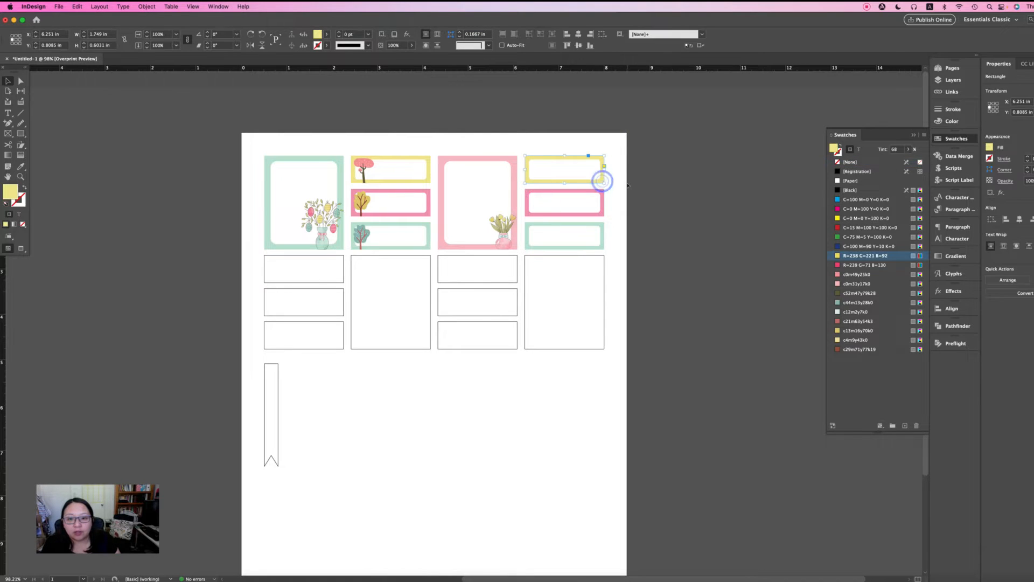
{"action": "key", "text": "i"}
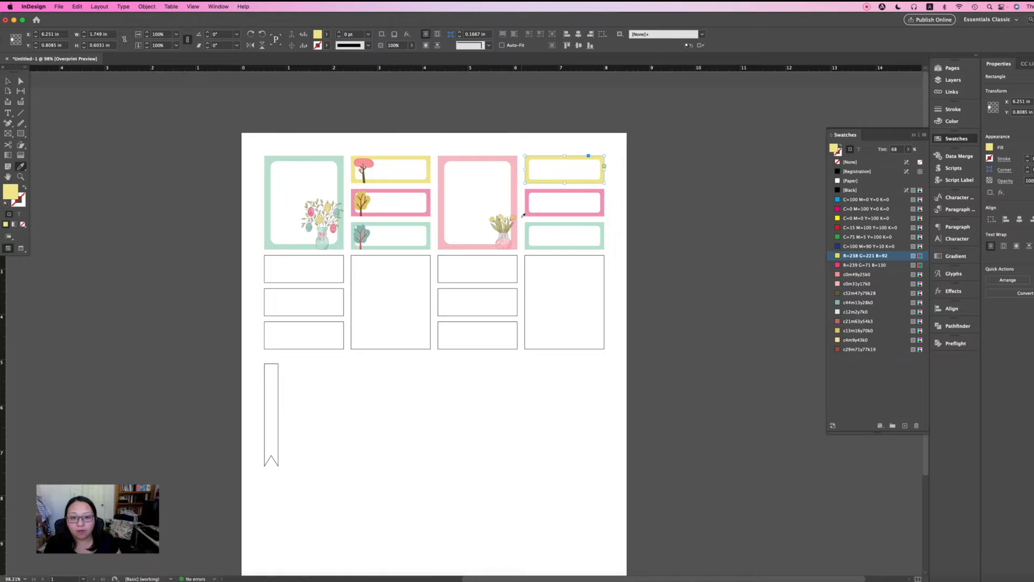
{"action": "left_click", "coordinate": [427, 245]}
{"action": "key", "text": "v"}
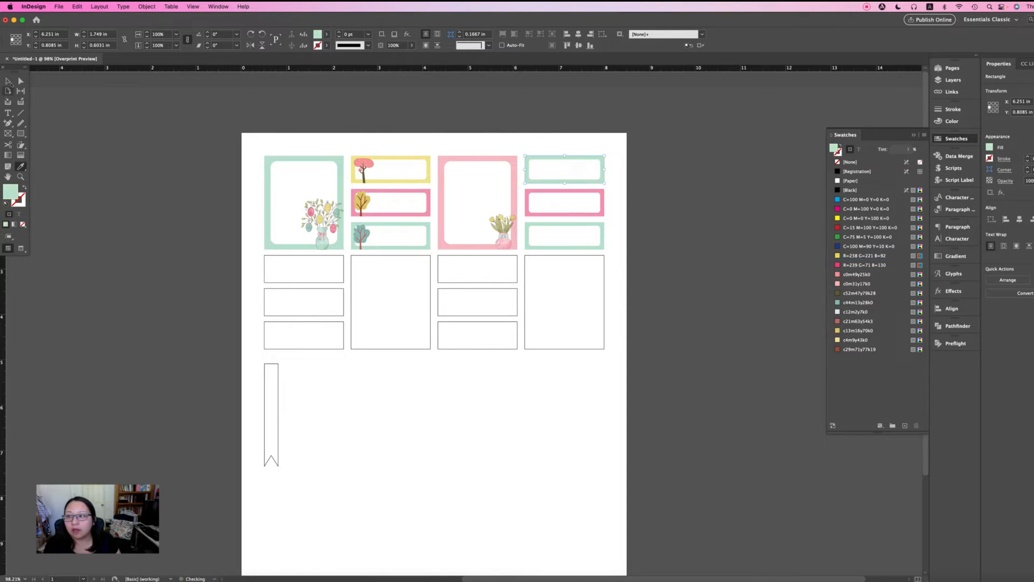
{"action": "left_click", "coordinate": [601, 192]}
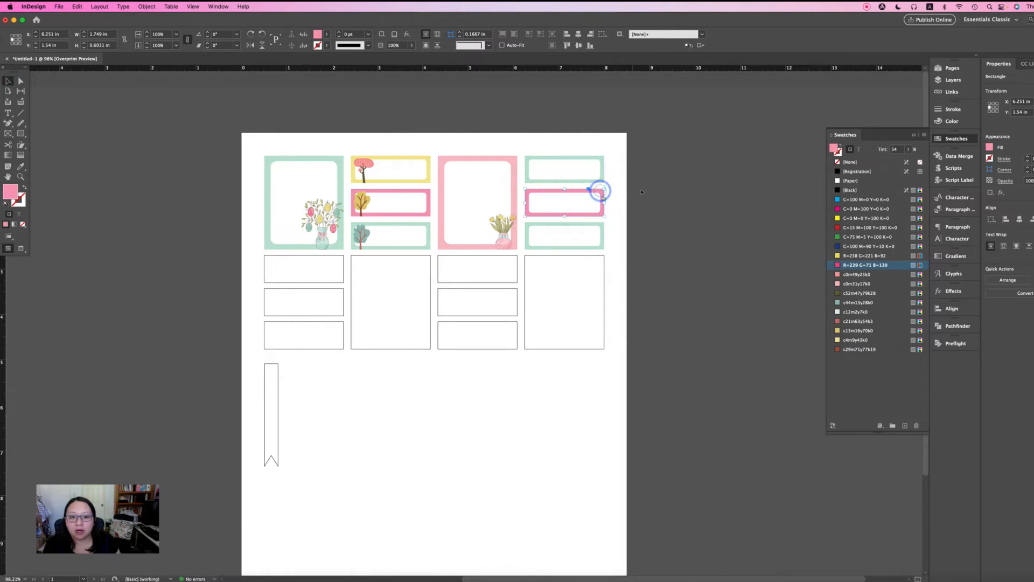
{"action": "key", "text": "i"}
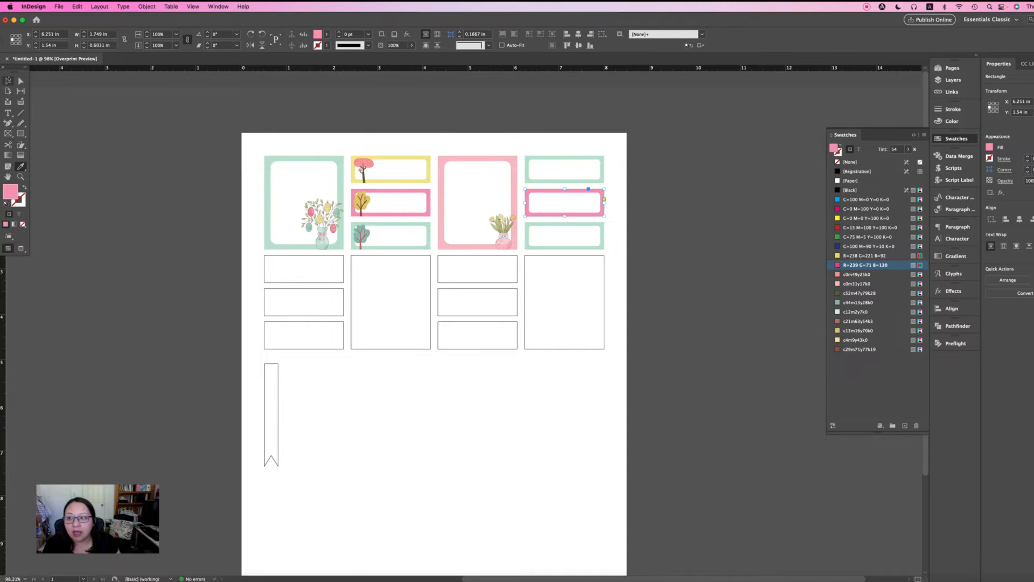
{"action": "key", "text": "v"}
{"action": "left_click", "coordinate": [651, 263]}
- Recolor the fourth column's bottom label box yellow by sampling the second column's yellow box with the Eyedropper
{"action": "left_click", "coordinate": [602, 246]}
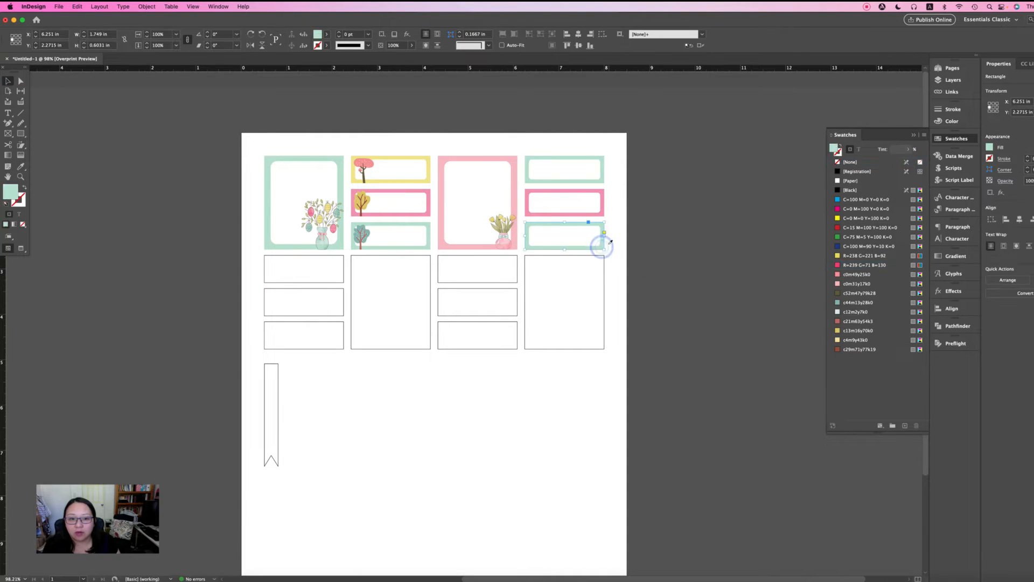
{"action": "key", "text": "i"}
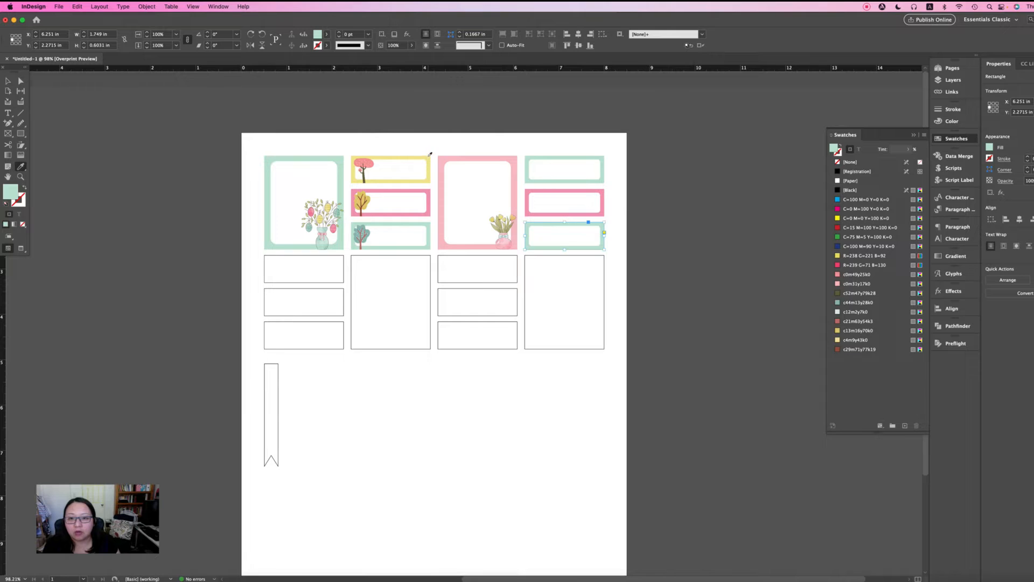
{"action": "left_click", "coordinate": [430, 154]}
{"action": "key", "text": "v"}
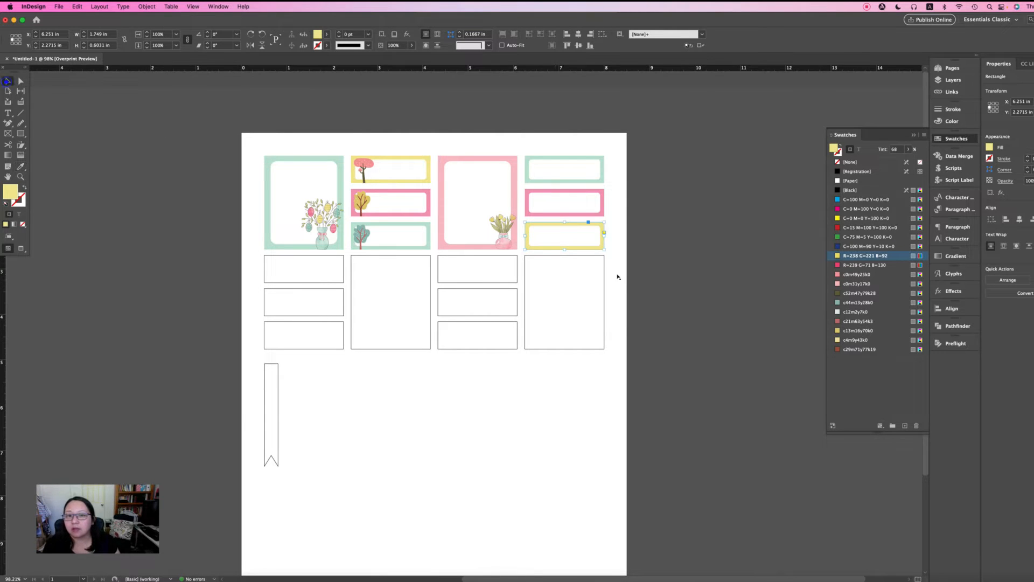
{"action": "left_click", "coordinate": [678, 274]}
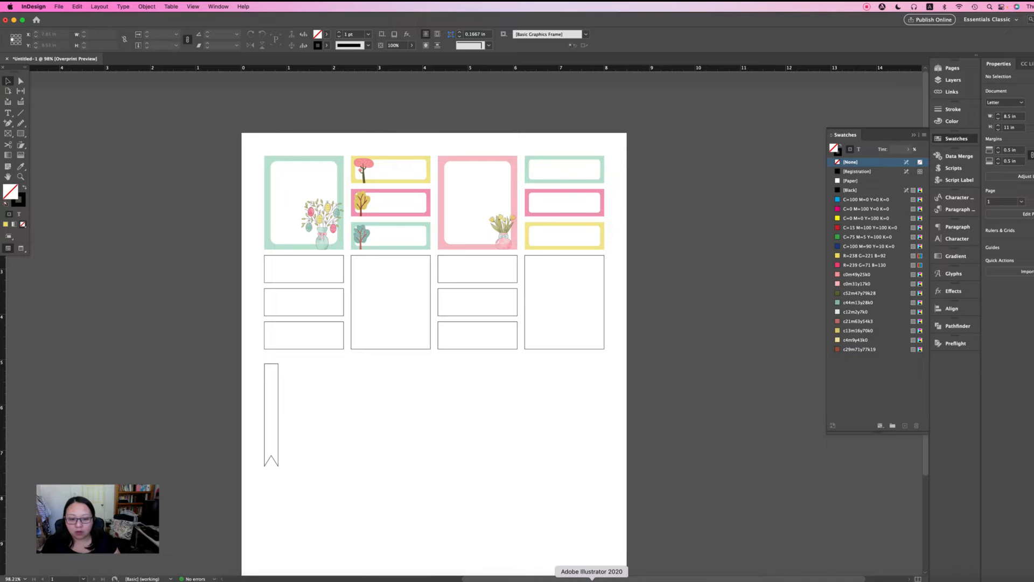
- Copy the brown-and-yellow tiered pine tree from the Illustrator clipart file and paste it into the InDesign sticker sheet
{"action": "left_click", "coordinate": [592, 580]}
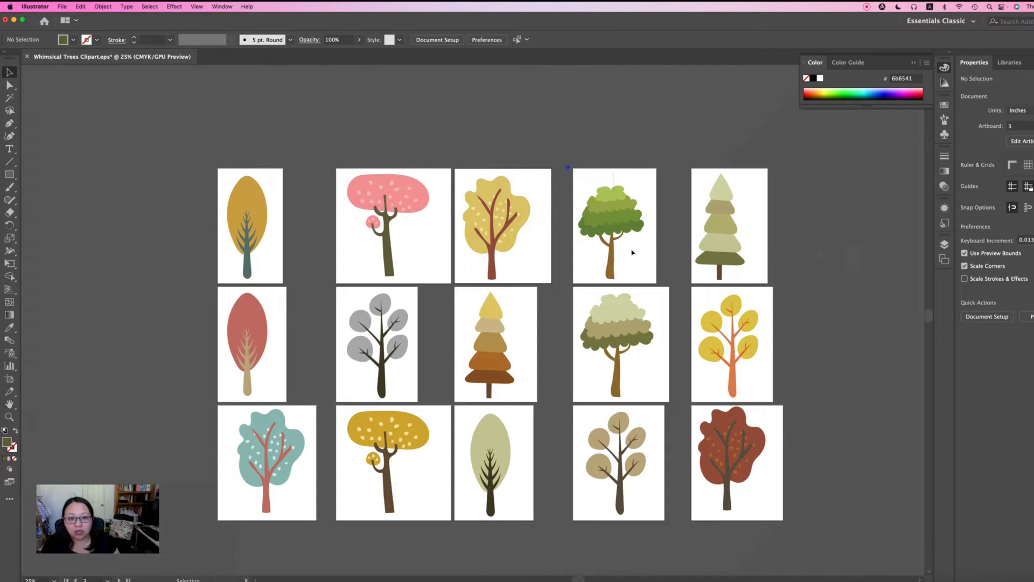
{"action": "left_click", "coordinate": [638, 272]}
{"action": "left_click_drag", "start_coordinate": [464, 291], "coordinate": [520, 393]}
{"action": "left_click", "coordinate": [568, 580]}
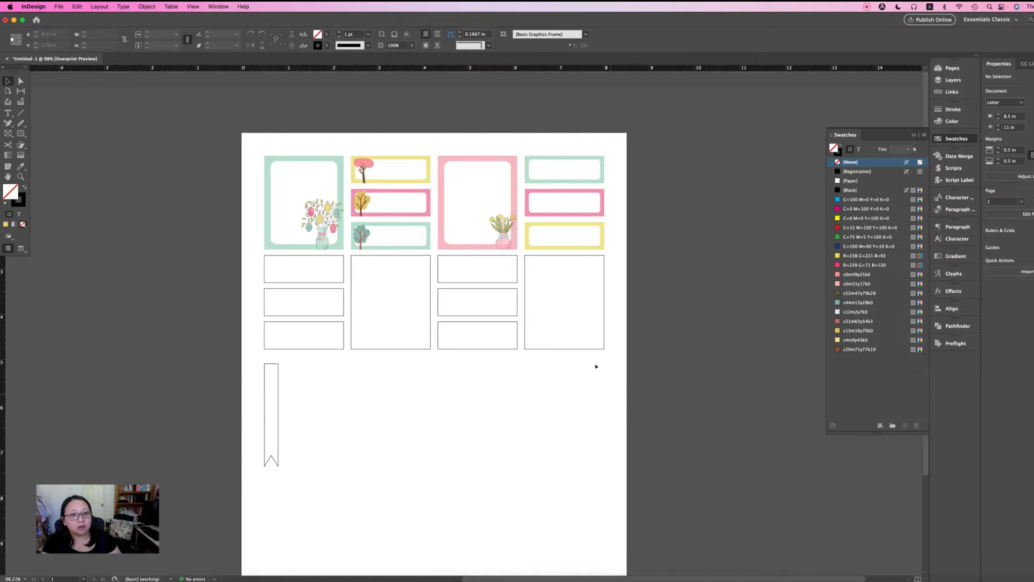
{"action": "key", "text": "super+v"}
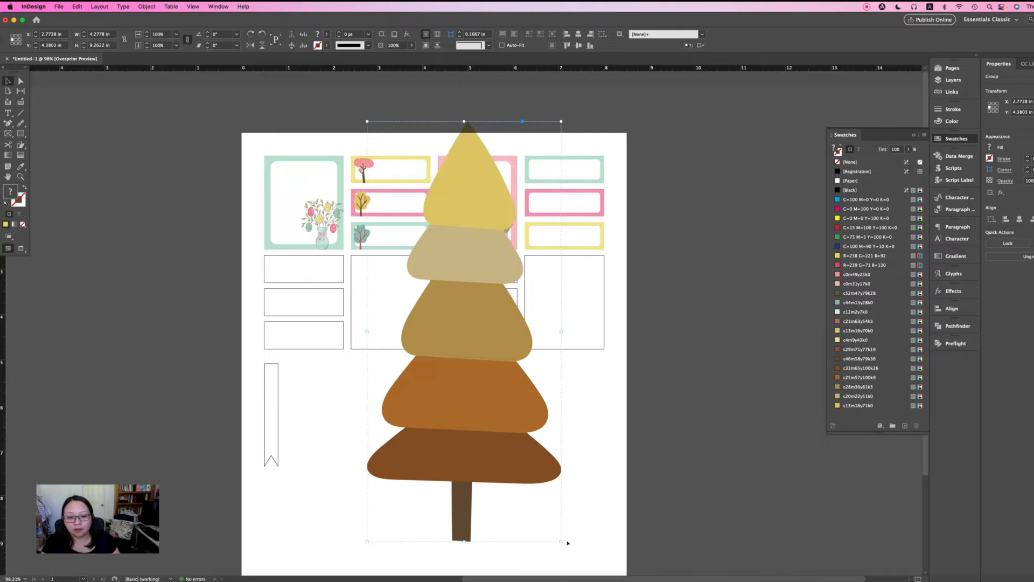
- Scale the pasted pine tree down and place it over the right end of the fourth column's yellow box
{"action": "left_click_drag", "start_coordinate": [561, 540], "coordinate": [602, 241]}
{"action": "left_click", "coordinate": [672, 215]}
{"action": "left_click", "coordinate": [656, 238]}
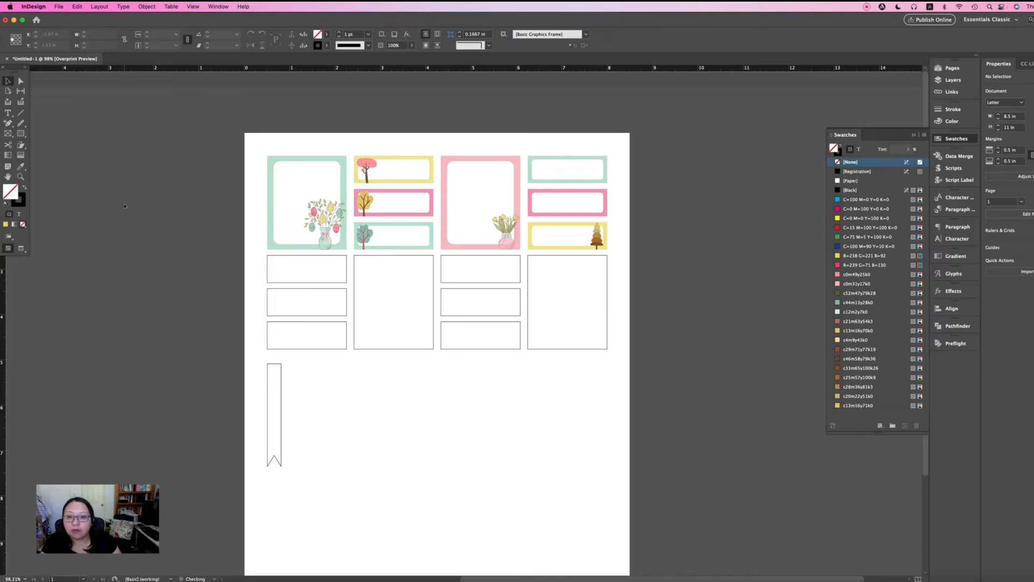
- Shrink the pine tree to about 0.58 in tall so its tip sits inside the yellow box's upper border
{"action": "left_click", "coordinate": [21, 177]}
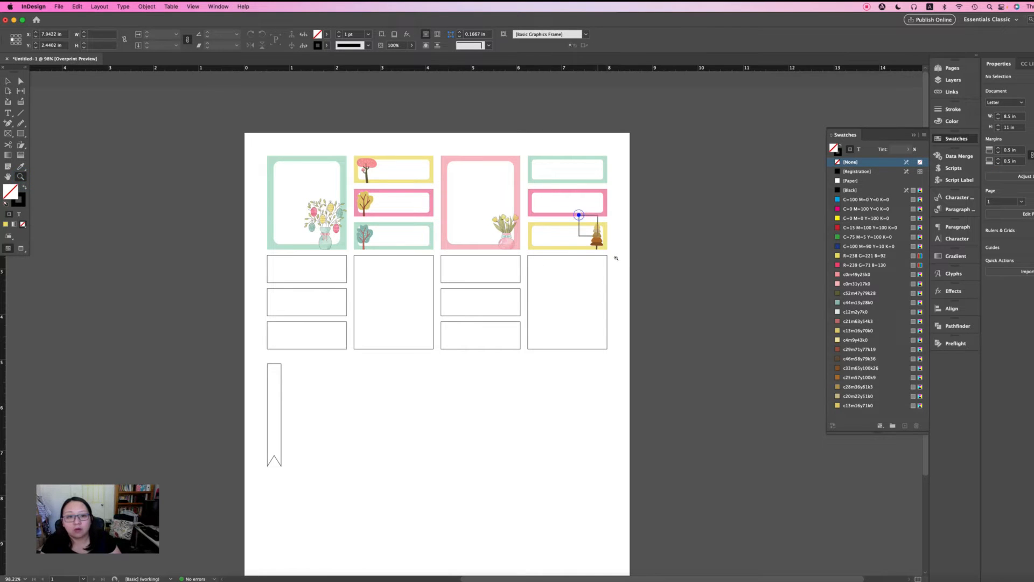
{"action": "left_click_drag", "start_coordinate": [578, 213], "coordinate": [623, 265]}
{"action": "key", "text": "v"}
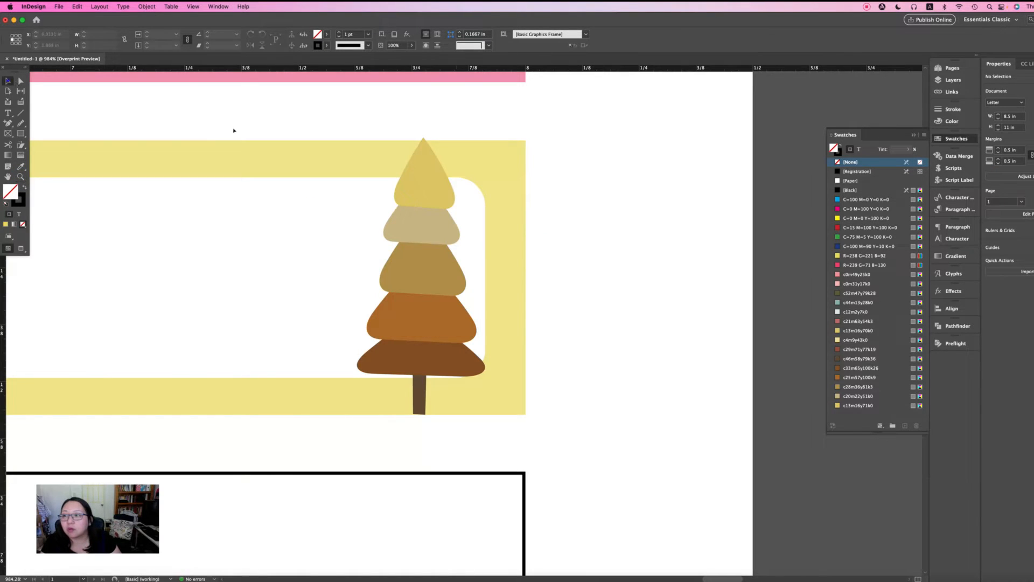
{"action": "left_click", "coordinate": [431, 169]}
{"action": "left_click_drag", "start_coordinate": [419, 135], "coordinate": [419, 148]}
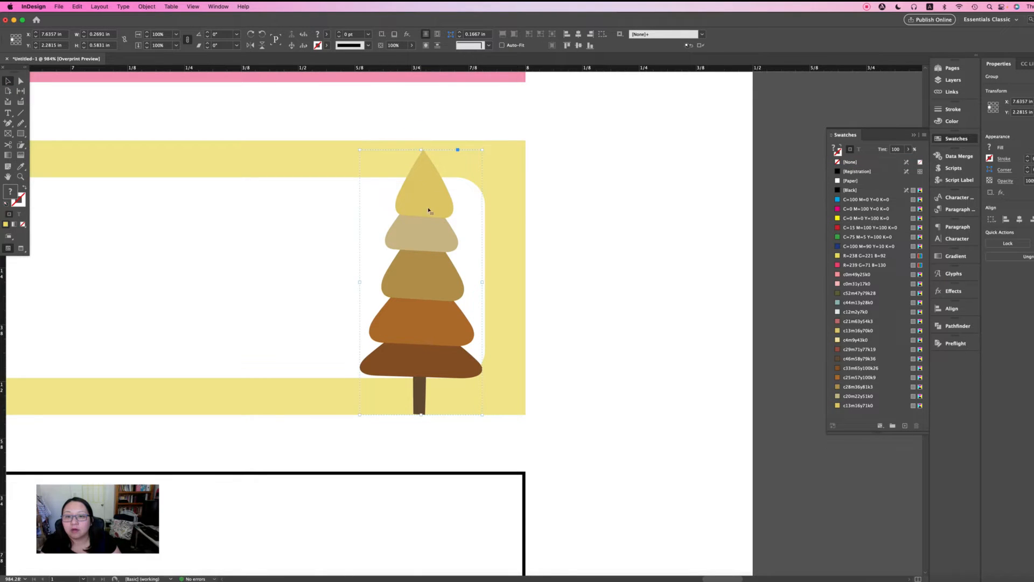
{"action": "left_click", "coordinate": [649, 246]}
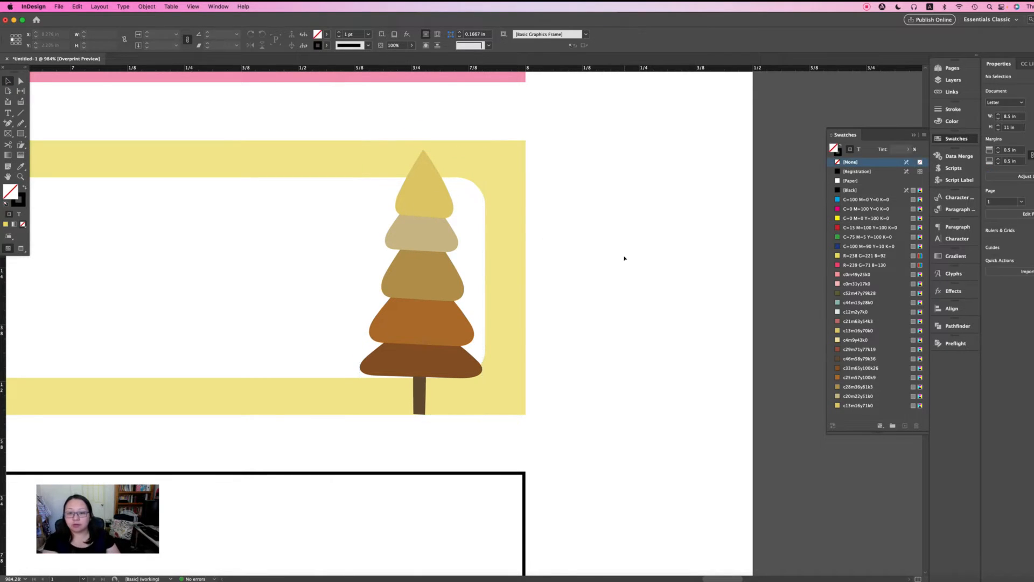
- Copy the green leafy tree from the Illustrator clipart file and paste it into the InDesign sticker sheet
{"action": "left_click", "coordinate": [593, 581]}
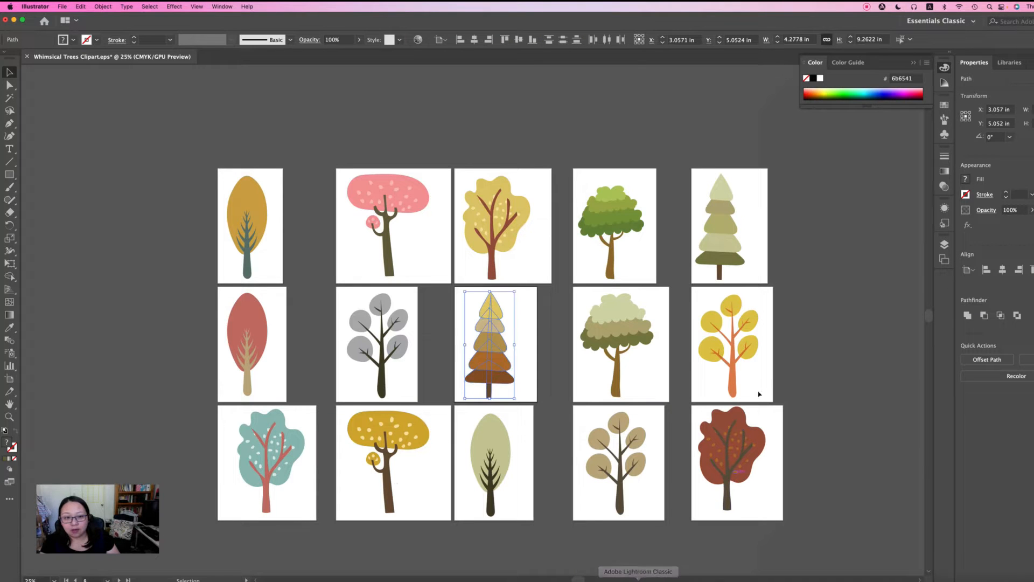
{"action": "left_click_drag", "start_coordinate": [555, 173], "coordinate": [650, 287]}
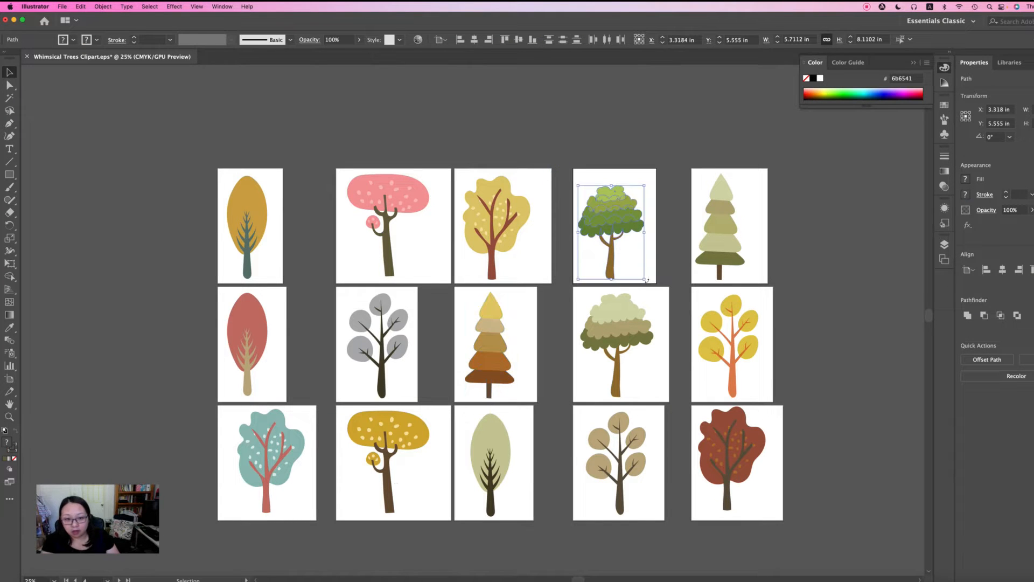
{"action": "left_click", "coordinate": [569, 580]}
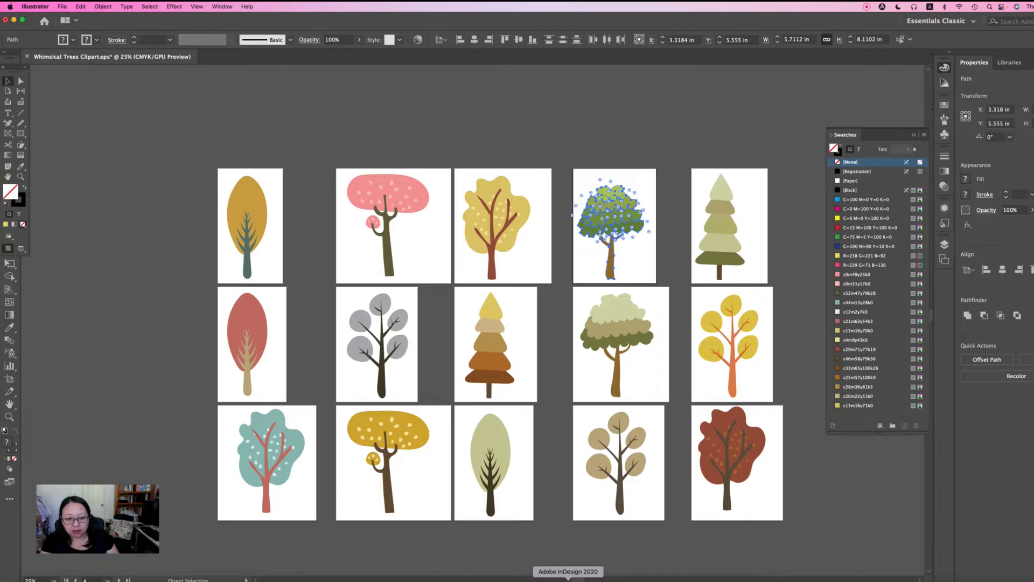
{"action": "scroll", "coordinate": [585, 270], "scroll_direction": "up", "scroll_amount": 2}
{"action": "scroll", "coordinate": [586, 271], "scroll_direction": "up", "scroll_amount": 5}
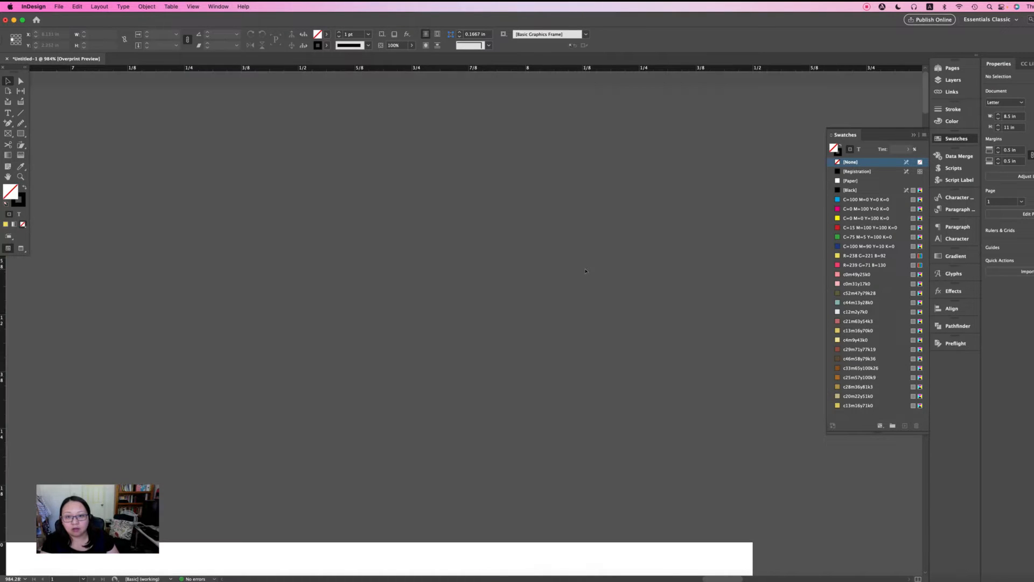
{"action": "key", "text": "super+0"}
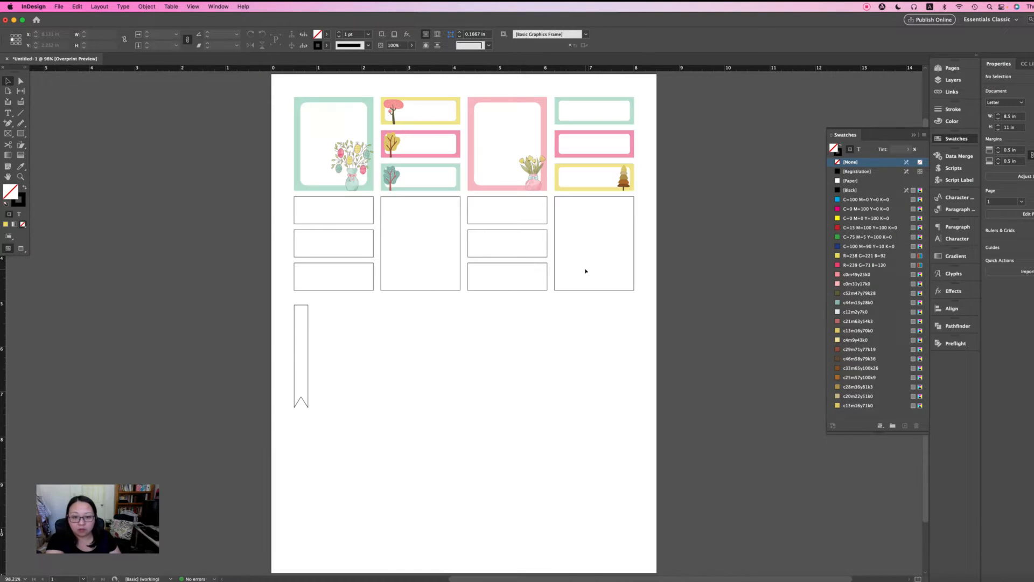
{"action": "left_click", "coordinate": [581, 353]}
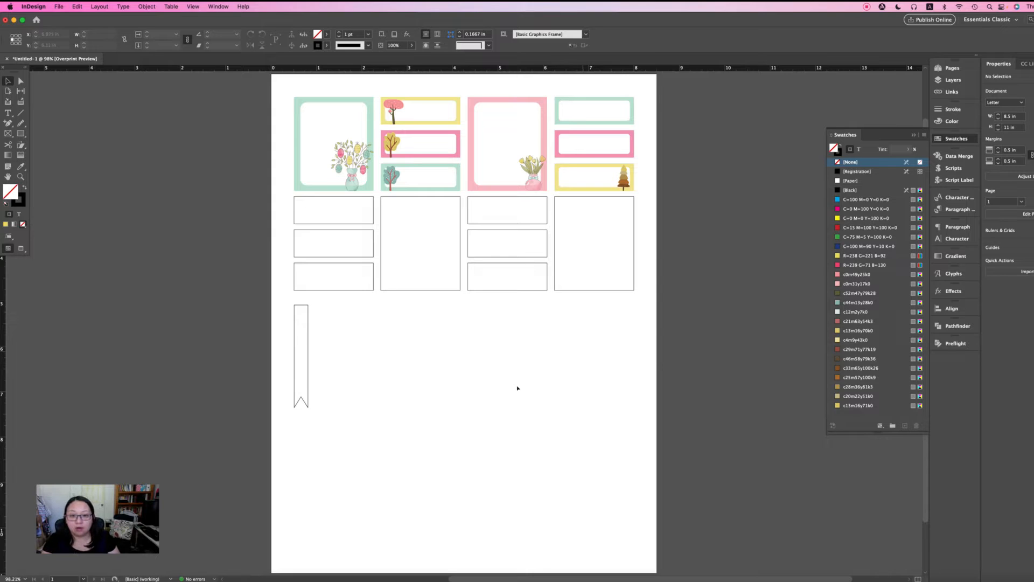
{"action": "key", "text": "super+v"}
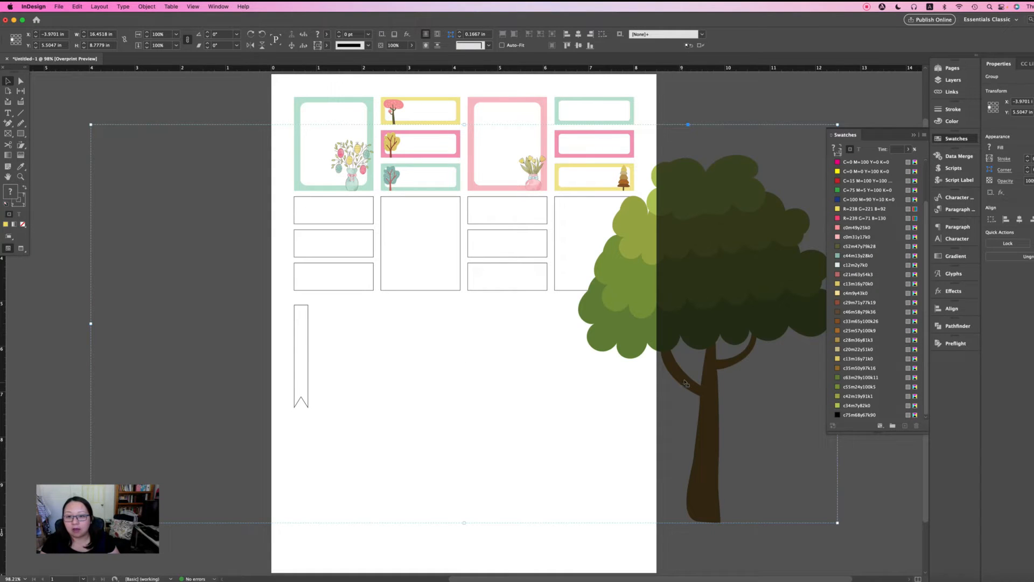
- Move the pasted green tree off the page onto the pasteboard to its right
{"action": "scroll", "coordinate": [720, 375], "scroll_direction": "right", "scroll_amount": 5}
{"action": "scroll", "coordinate": [720, 376], "scroll_direction": "down", "scroll_amount": 3}
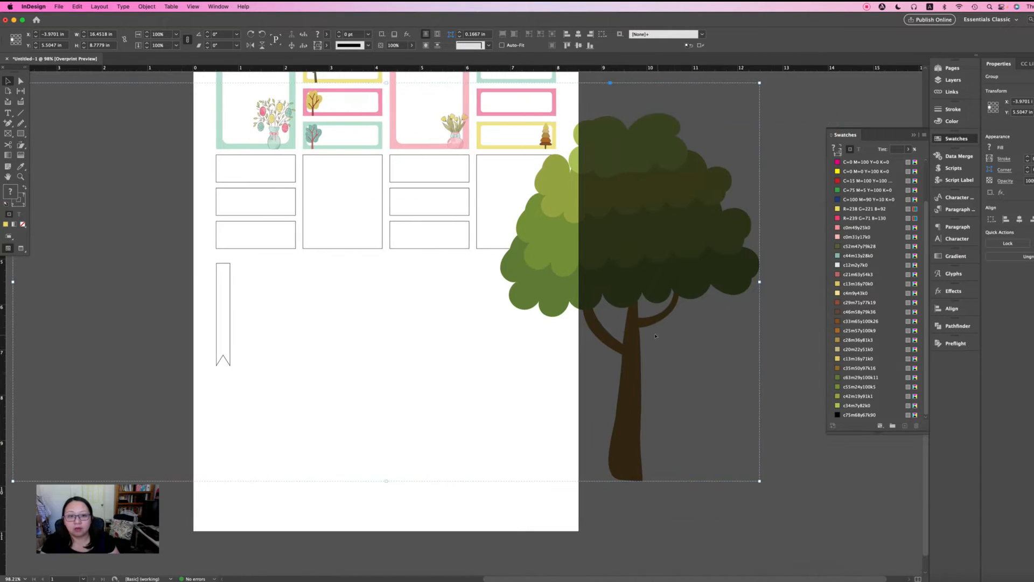
{"action": "scroll", "coordinate": [655, 335], "scroll_direction": "down", "scroll_amount": 1}
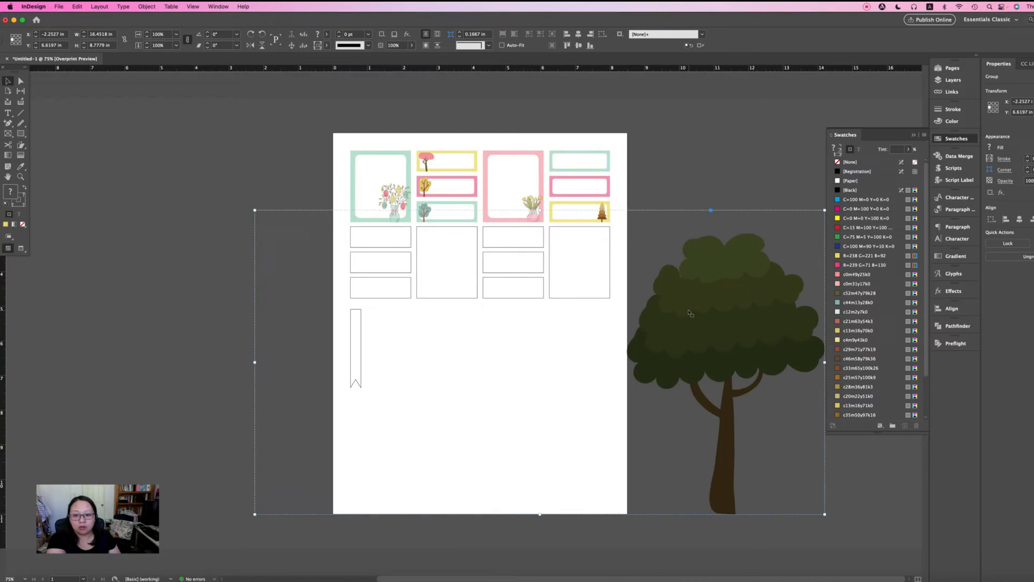
- Ungroup the pasted green tree and regroup only its own paths, leaving the labels out of the group
{"action": "key", "text": "super+minus"}
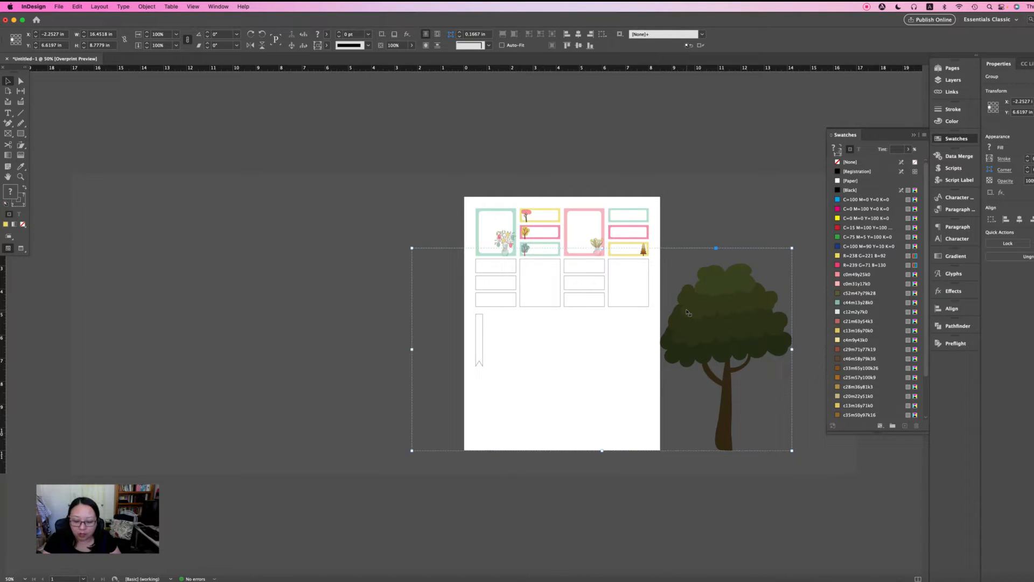
{"action": "key", "text": "super+shift+g"}
{"action": "left_click", "coordinate": [680, 197]}
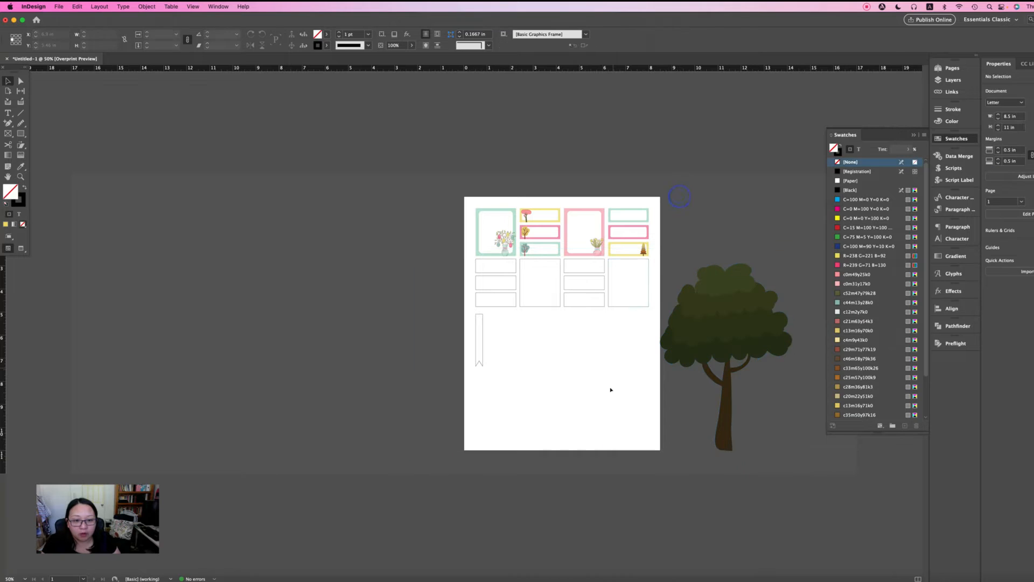
{"action": "left_click_drag", "start_coordinate": [365, 208], "coordinate": [628, 475]}
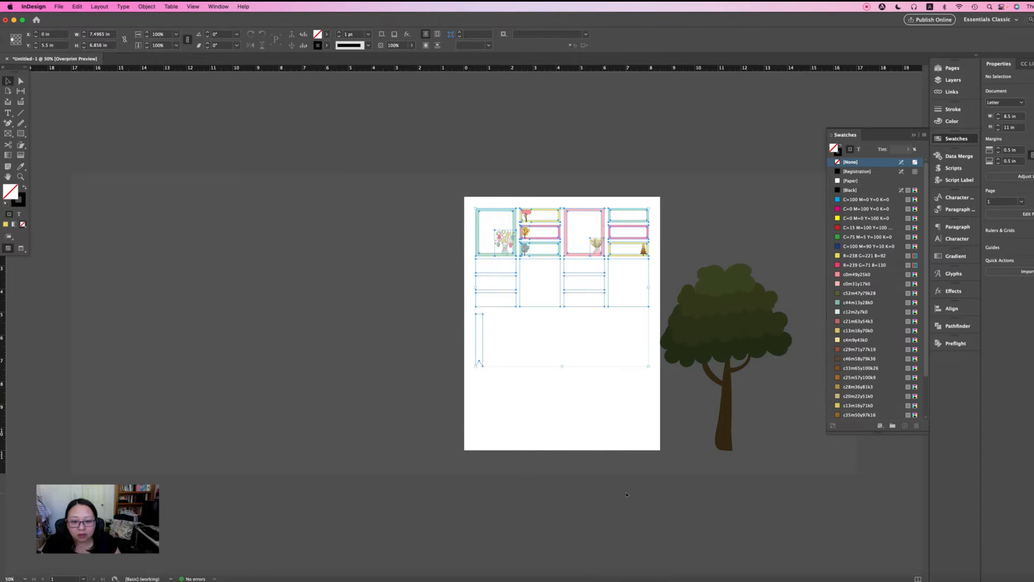
{"action": "left_click_drag", "start_coordinate": [317, 168], "coordinate": [851, 475]}
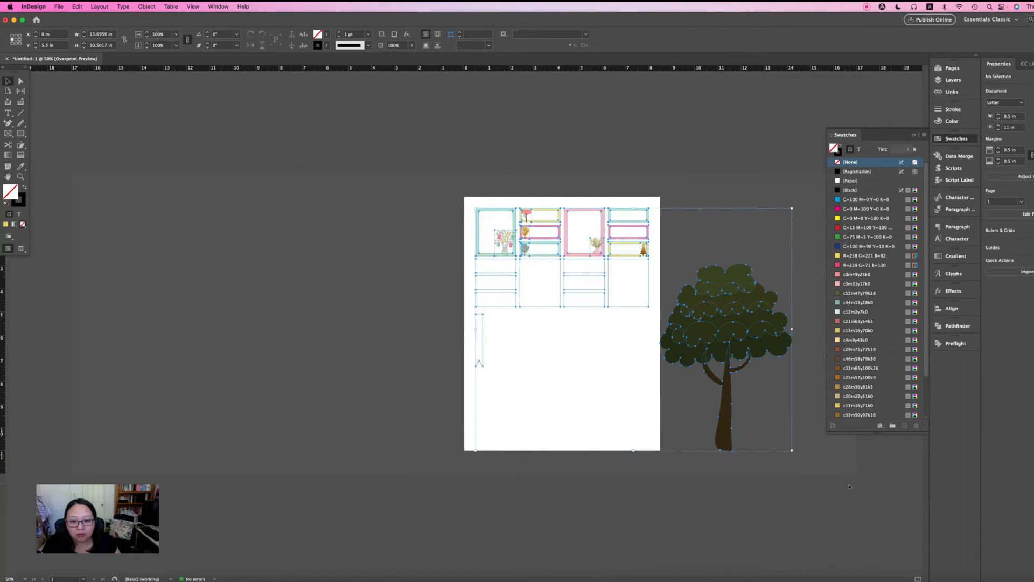
{"action": "left_click", "coordinate": [830, 511]}
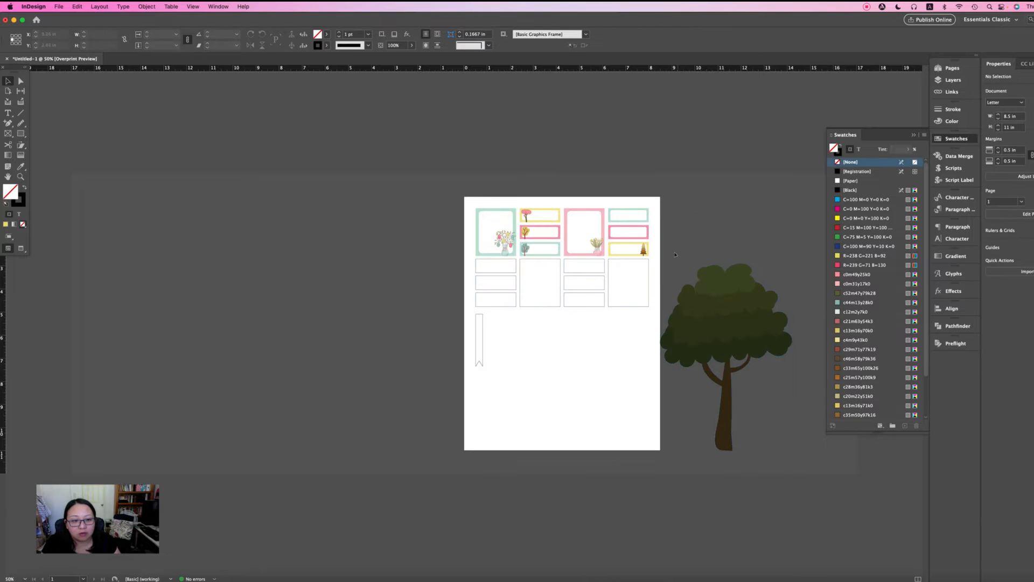
{"action": "left_click_drag", "start_coordinate": [668, 256], "coordinate": [823, 466]}
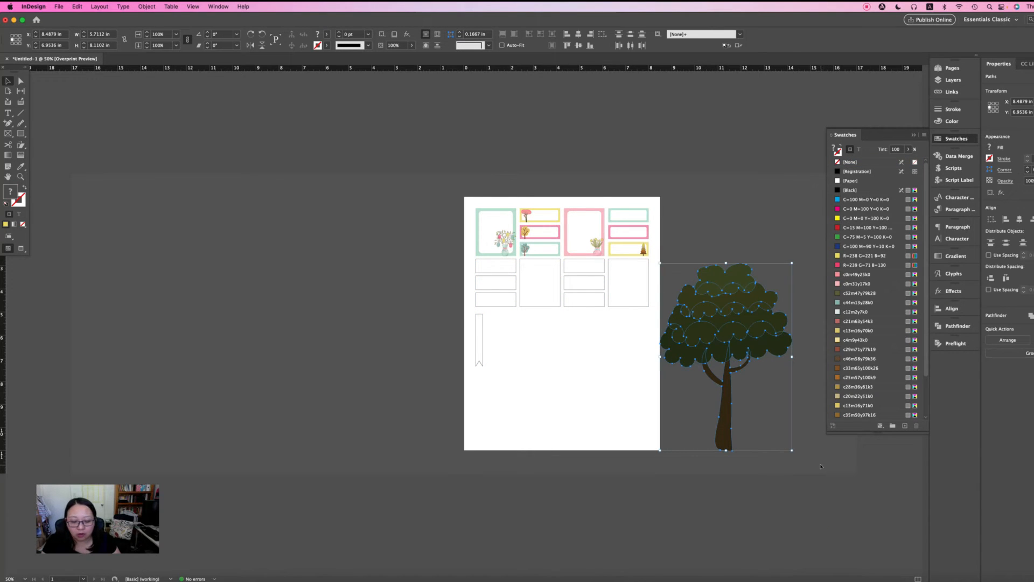
{"action": "key", "text": "super+g"}
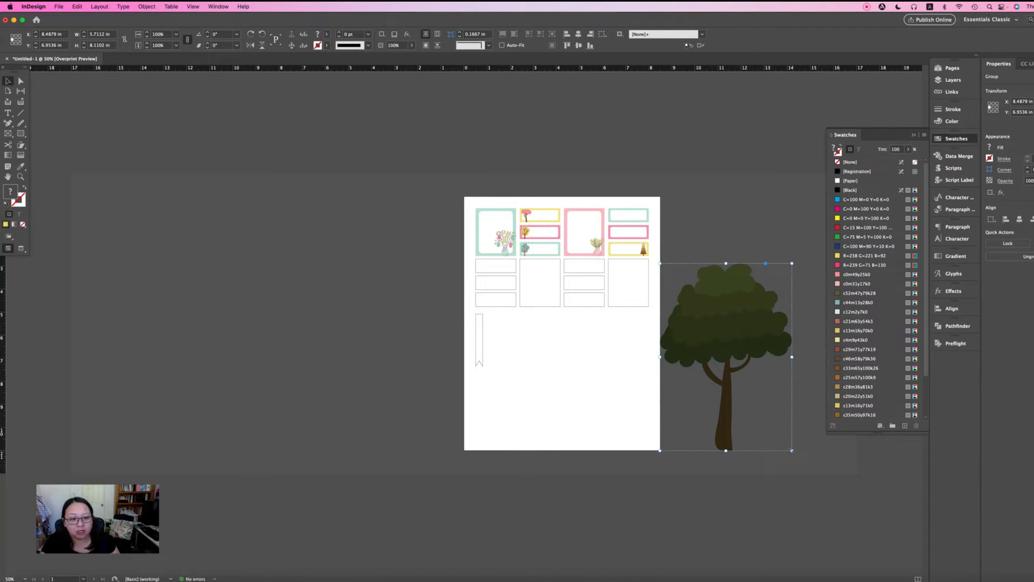
- Scale the regrouped green tree down proportionally to about 0.54 by 0.77 in
{"action": "left_click_drag", "start_coordinate": [792, 450], "coordinate": [667, 297]}
{"action": "left_click", "coordinate": [21, 176]}
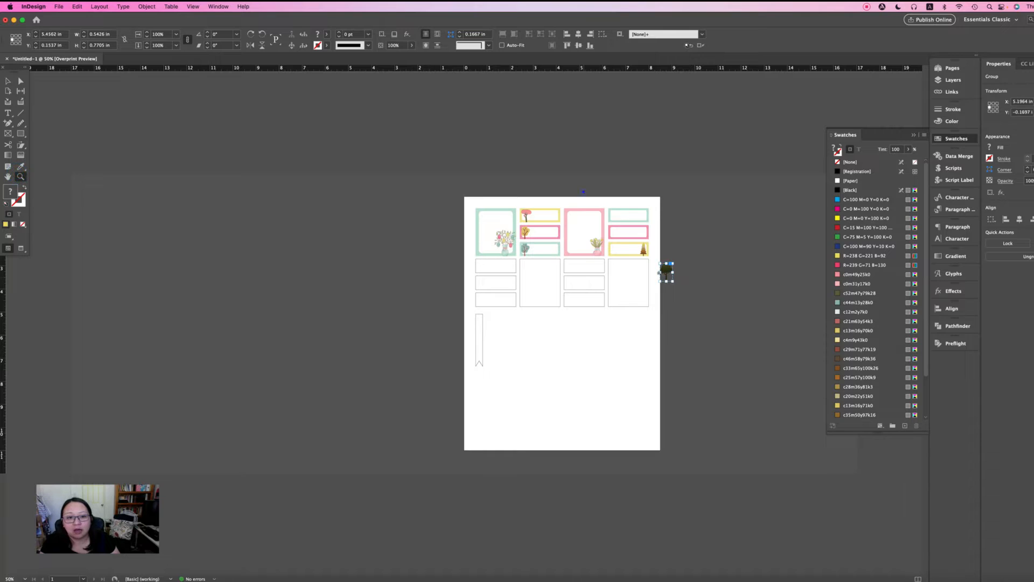
{"action": "left_click_drag", "start_coordinate": [584, 192], "coordinate": [702, 311]}
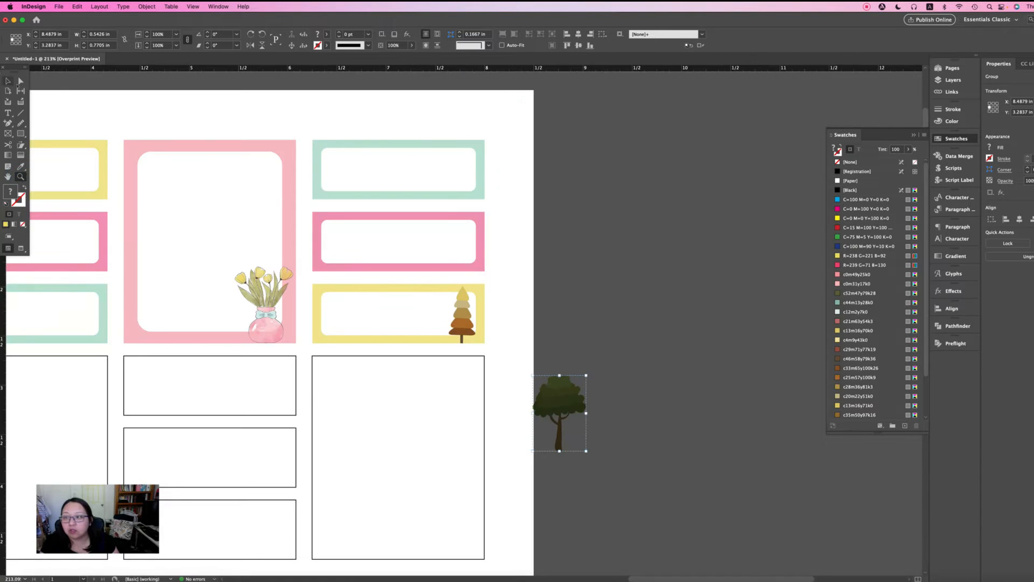
- Place the green tree on the right end of the upper mint label in the fourth column, shrunk to about 0.39 by 0.55 in
{"action": "left_click", "coordinate": [8, 80]}
{"action": "left_click_drag", "start_coordinate": [555, 401], "coordinate": [456, 184]}
{"action": "left_click_drag", "start_coordinate": [461, 176], "coordinate": [474, 144]}
{"action": "left_click", "coordinate": [474, 144], "text": "shift"}
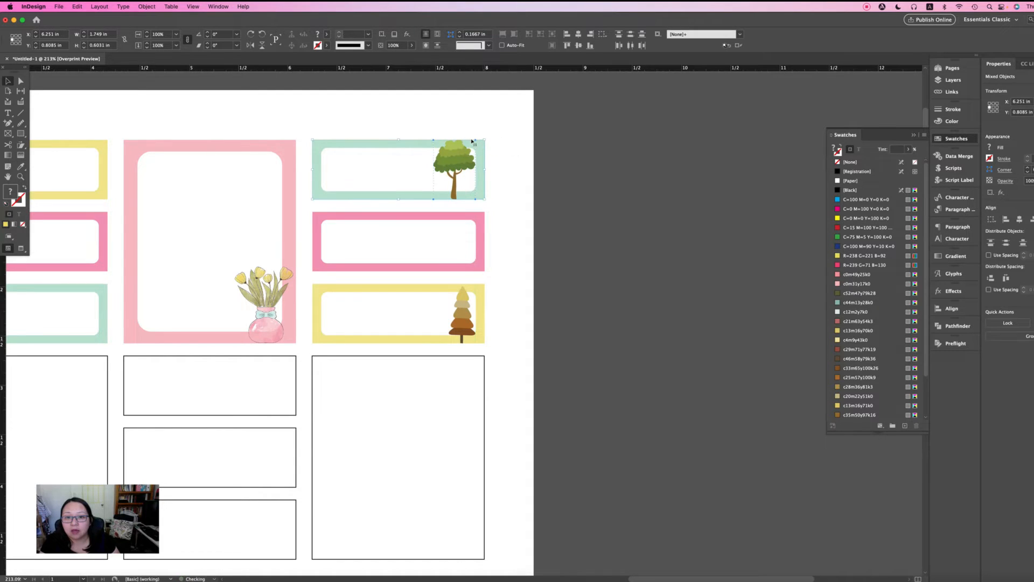
{"action": "left_click", "coordinate": [562, 160]}
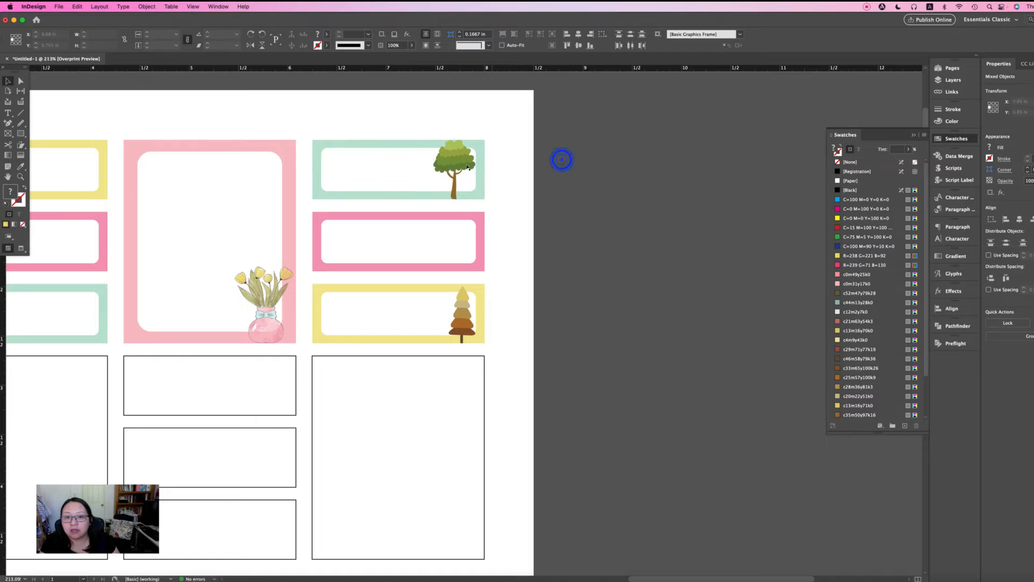
{"action": "left_click", "coordinate": [467, 164]}
{"action": "left_click_drag", "start_coordinate": [433, 139], "coordinate": [436, 144]}
{"action": "left_click", "coordinate": [543, 181]}
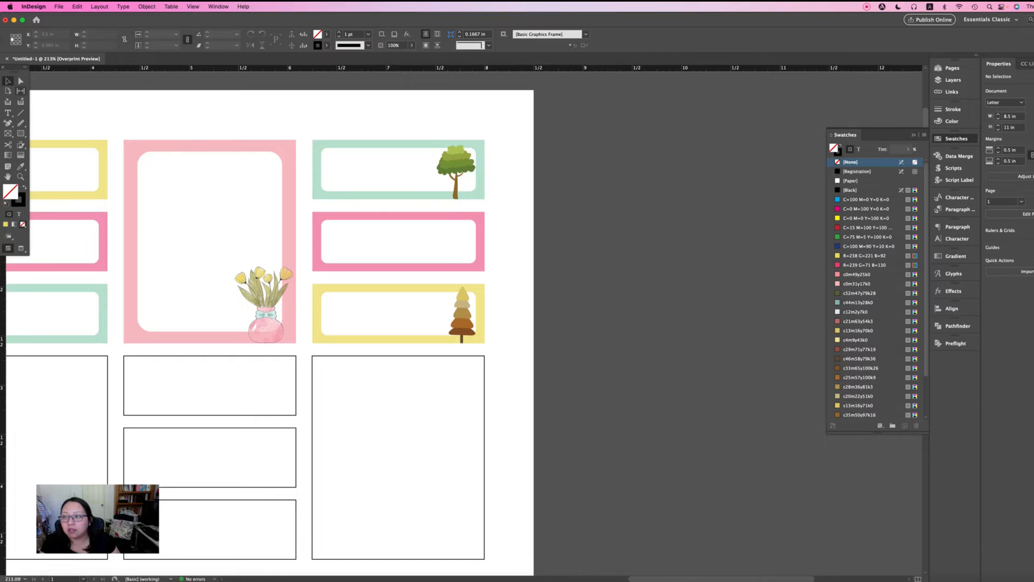
- Shift the green tree right so its crown overlaps the mint label's right border, and nudge it slightly back left
{"action": "key", "text": "z"}
{"action": "left_click_drag", "start_coordinate": [433, 126], "coordinate": [513, 212]}
{"action": "key", "text": "v"}
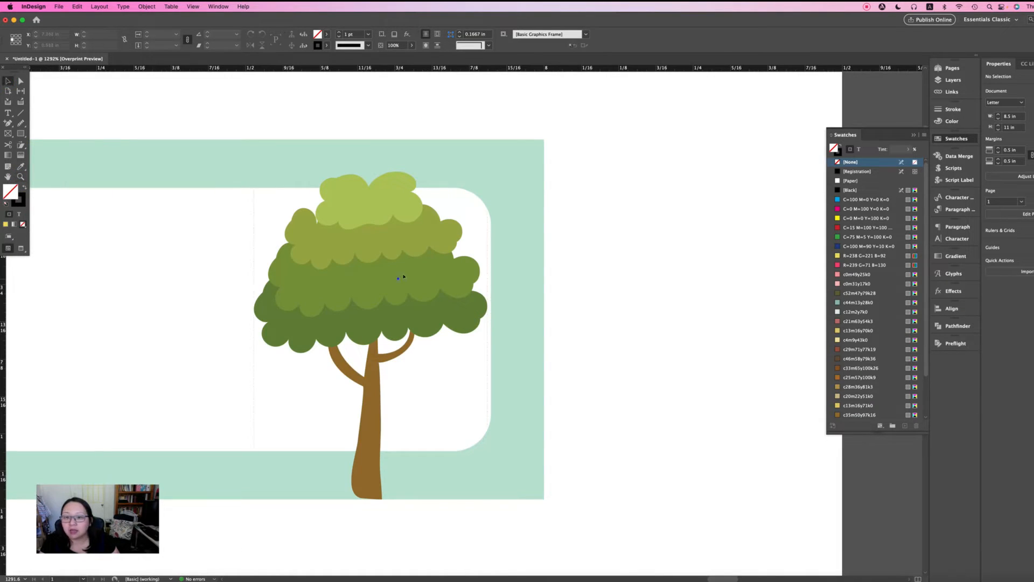
{"action": "left_click_drag", "start_coordinate": [397, 277], "coordinate": [442, 274]}
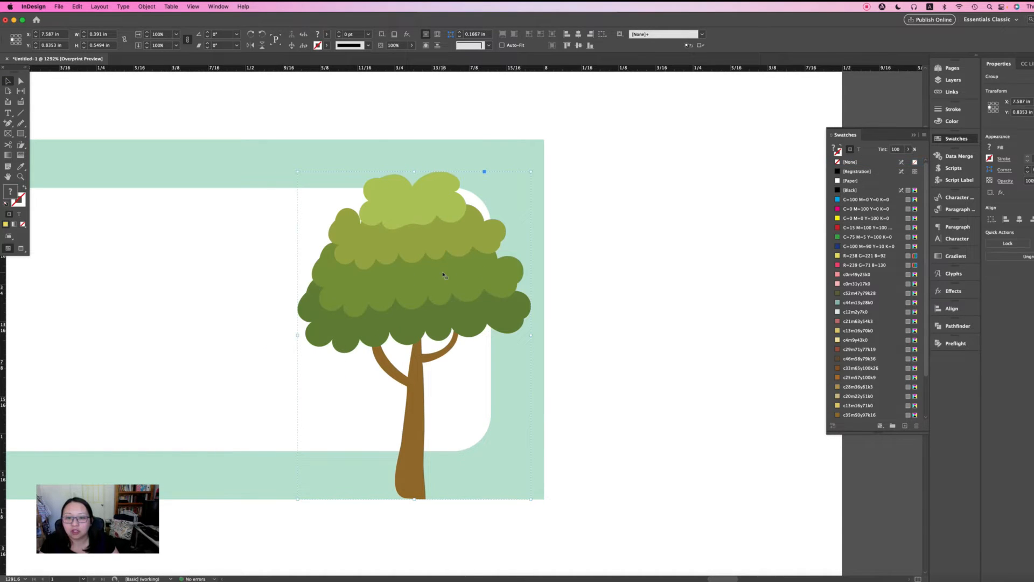
{"action": "left_click", "coordinate": [640, 273]}
{"action": "left_click", "coordinate": [411, 275]}
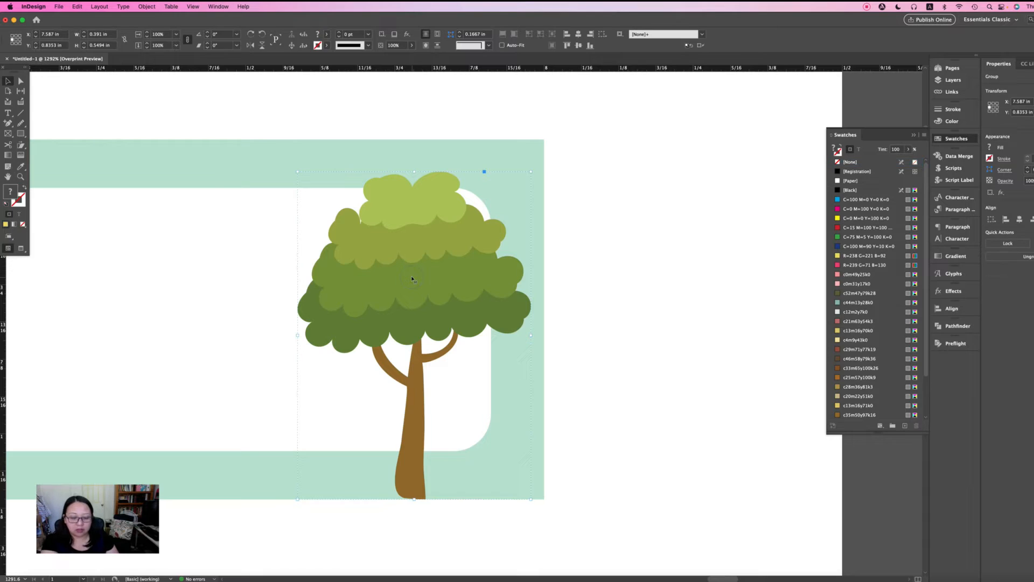
{"action": "key", "text": "Left"}
{"action": "key", "text": "Left"}
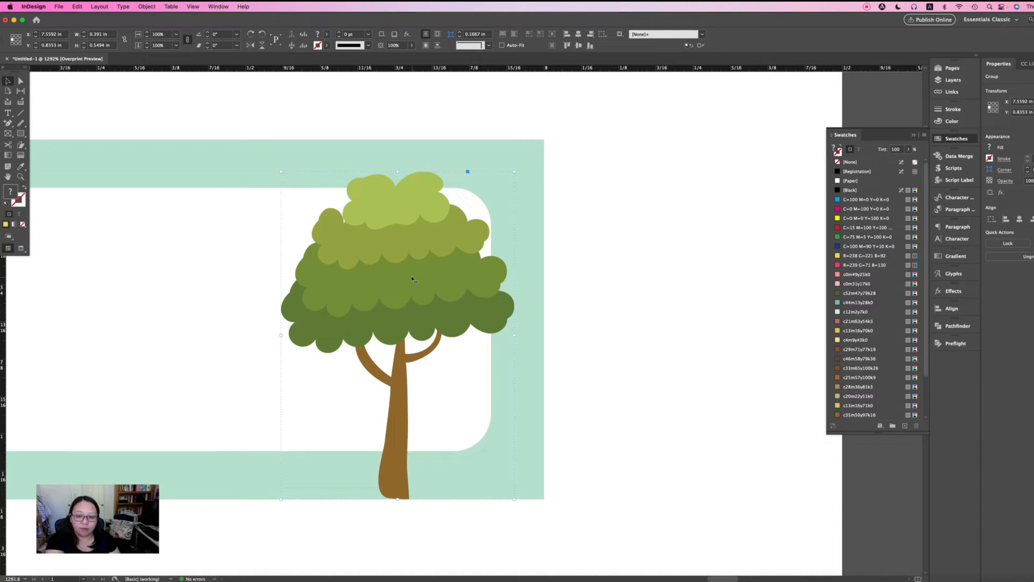
{"action": "key", "text": "super+0"}
{"action": "left_click", "coordinate": [683, 297]}
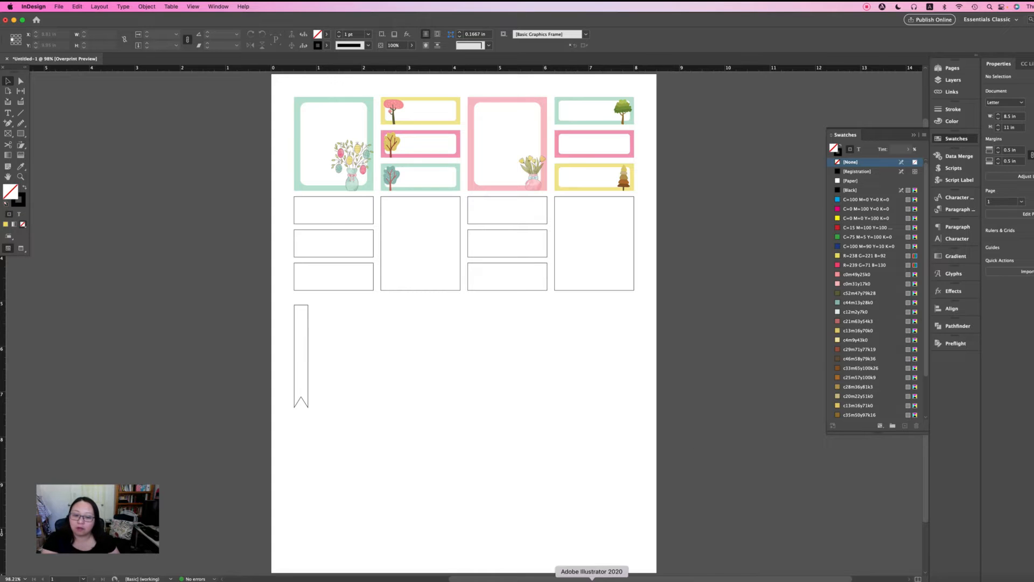
- Copy the yellow round-leaved tree with the orange trunk from Whimsical Trees Clipart.eps in Illustrator and paste it into the InDesign page
{"action": "left_click", "coordinate": [592, 579]}
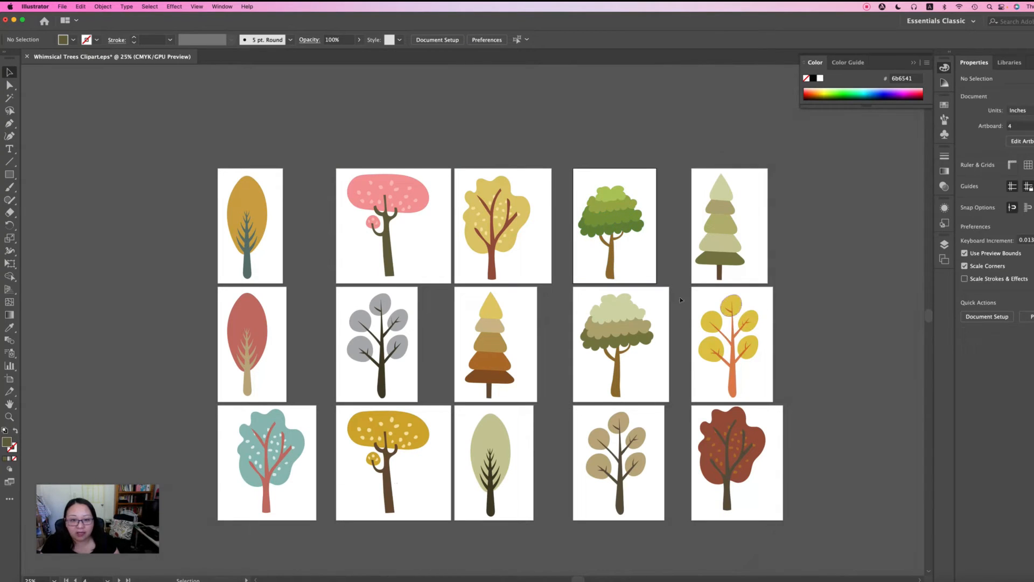
{"action": "left_click_drag", "start_coordinate": [677, 286], "coordinate": [799, 402]}
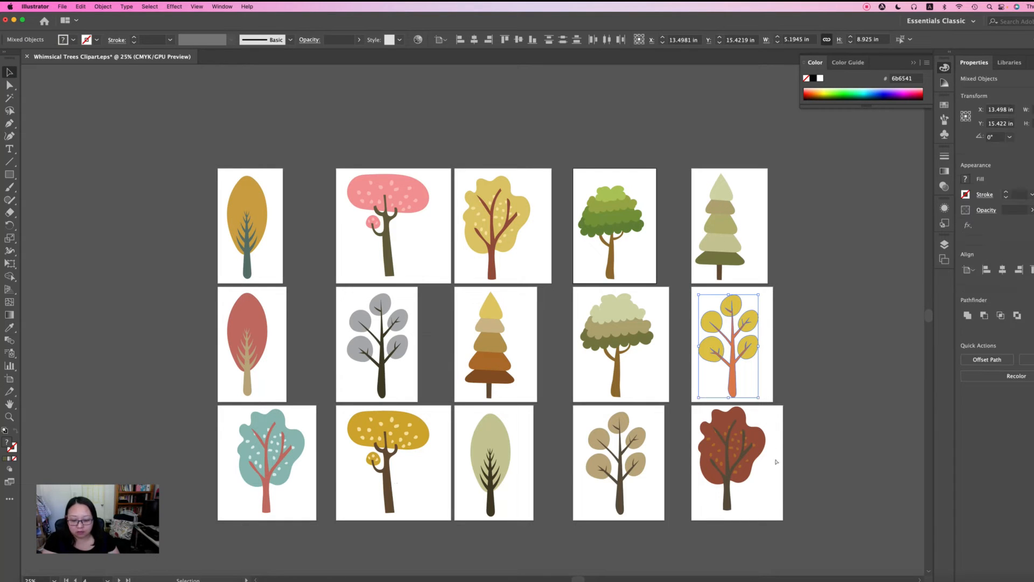
{"action": "key", "text": "a"}
{"action": "left_click", "coordinate": [568, 579]}
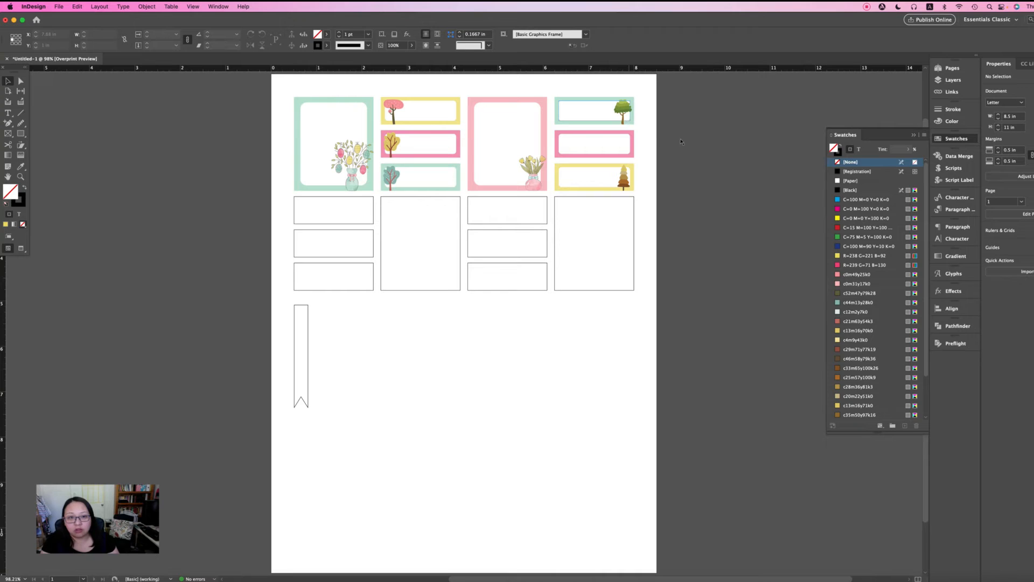
{"action": "key", "text": "super+v"}
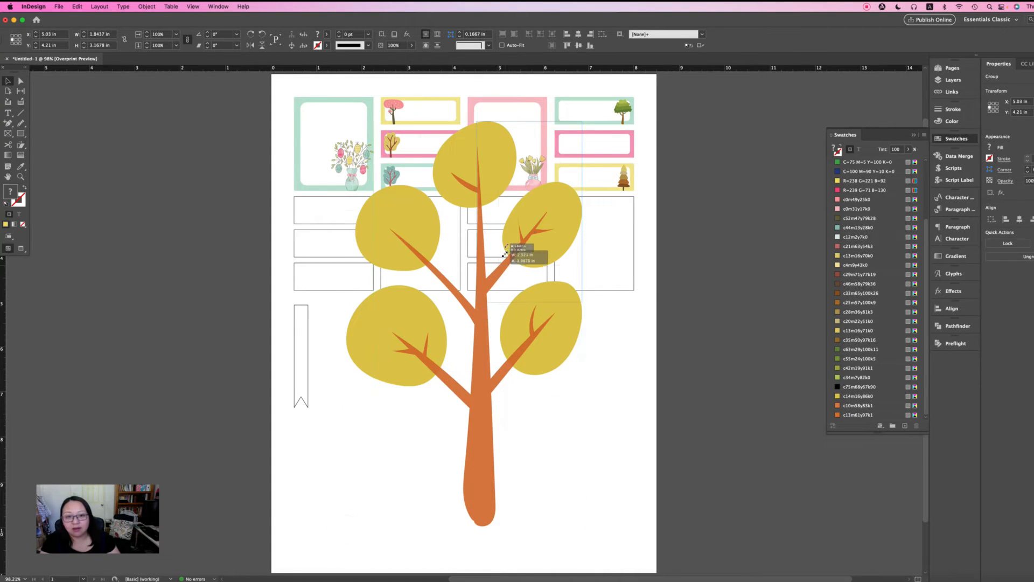
- Scale the yellow tree down to about 0.32 by 0.56 in to fit the height of the fourth column's pink label
{"action": "left_click", "coordinate": [528, 208]}
{"action": "left_click_drag", "start_coordinate": [527, 207], "coordinate": [555, 169]}
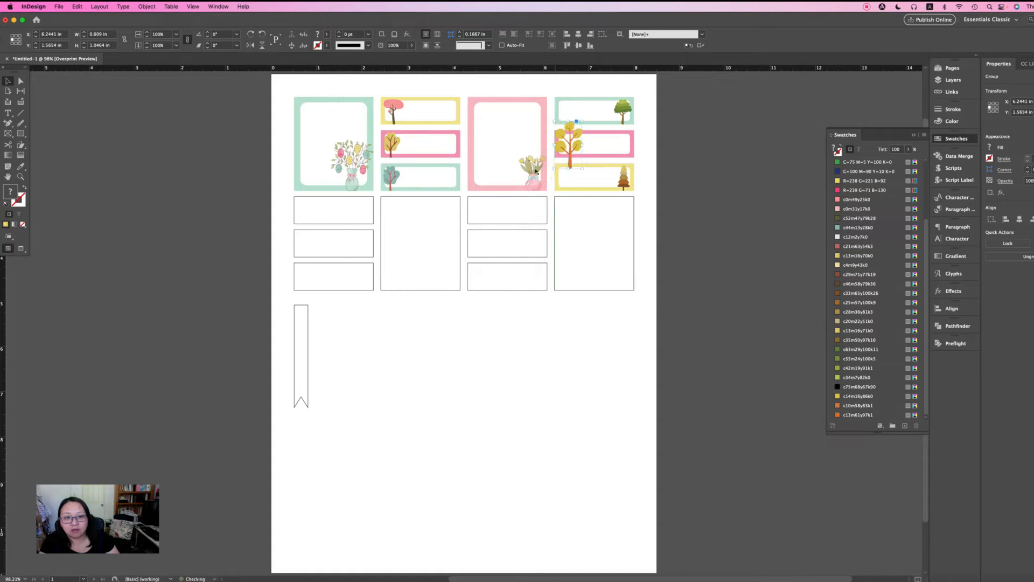
{"action": "key", "text": "z"}
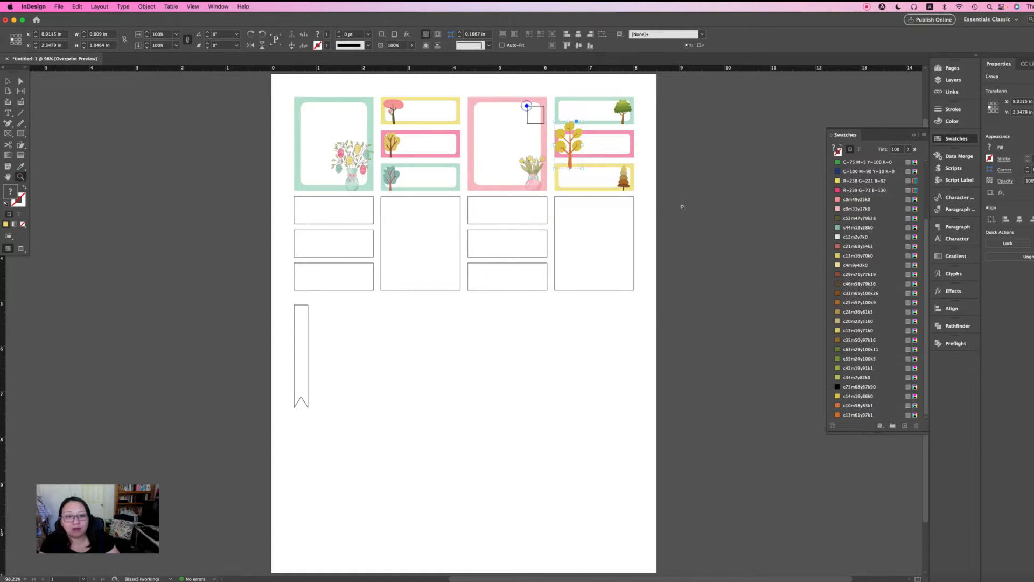
{"action": "left_click_drag", "start_coordinate": [527, 106], "coordinate": [656, 210]}
{"action": "key", "text": "v"}
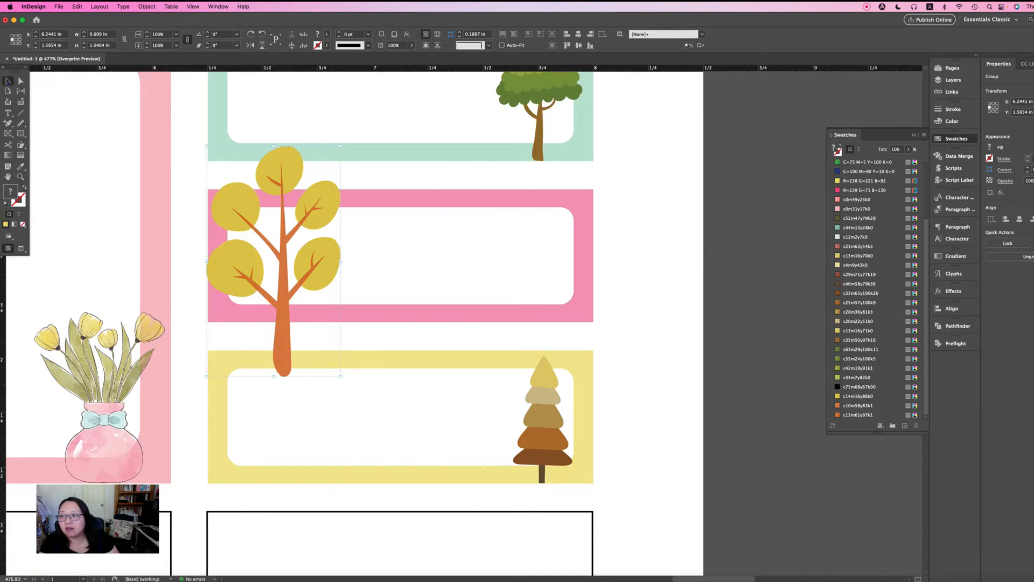
{"action": "left_click_drag", "start_coordinate": [270, 376], "coordinate": [274, 316]}
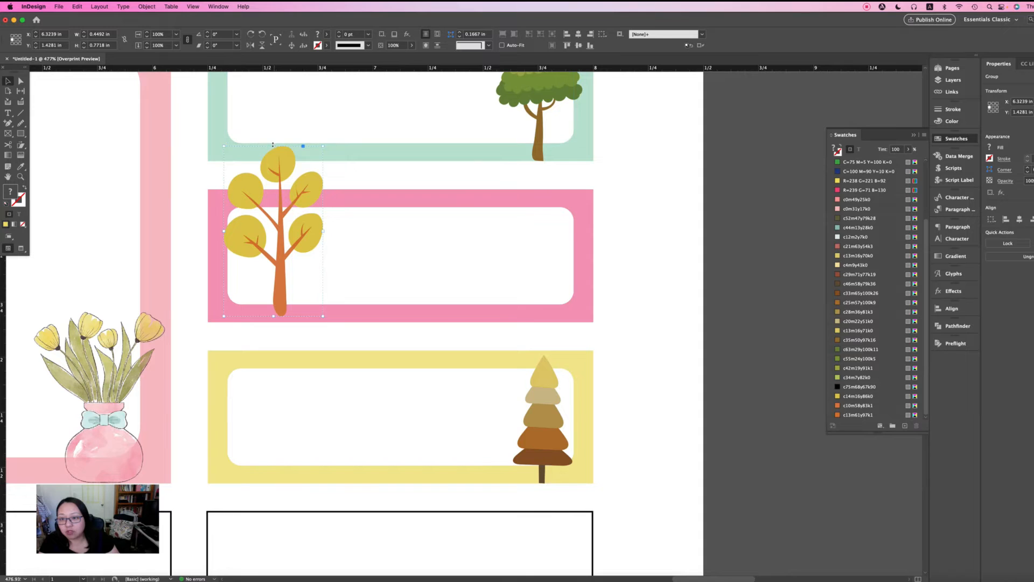
{"action": "left_click_drag", "start_coordinate": [277, 144], "coordinate": [271, 191]}
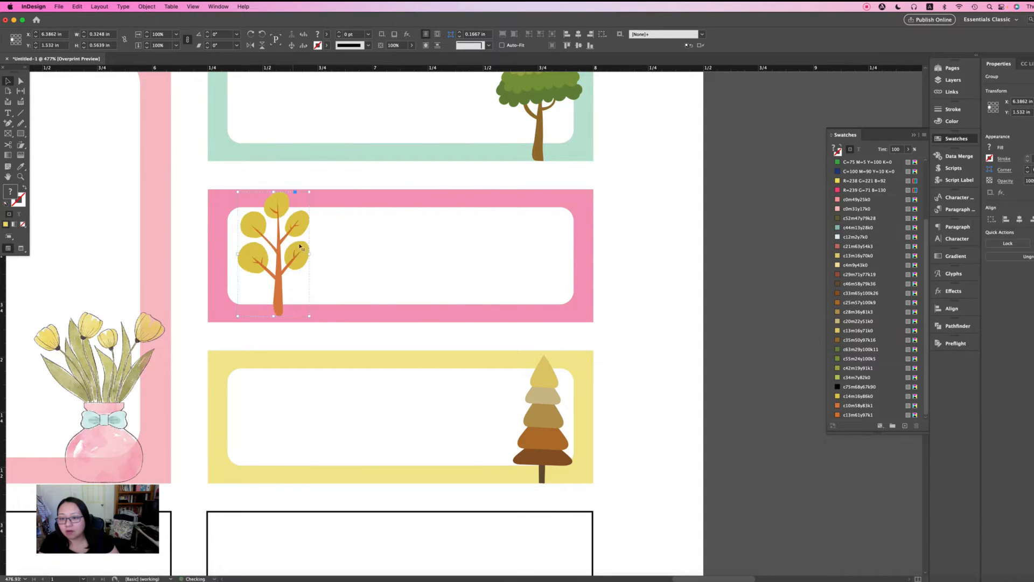
- Move the yellow tree to the right end of the fourth column's pink label
{"action": "left_click_drag", "start_coordinate": [302, 252], "coordinate": [555, 228]}
{"action": "scroll", "coordinate": [548, 270], "scroll_direction": "down", "scroll_amount": 1}
{"action": "left_click", "coordinate": [665, 226]}
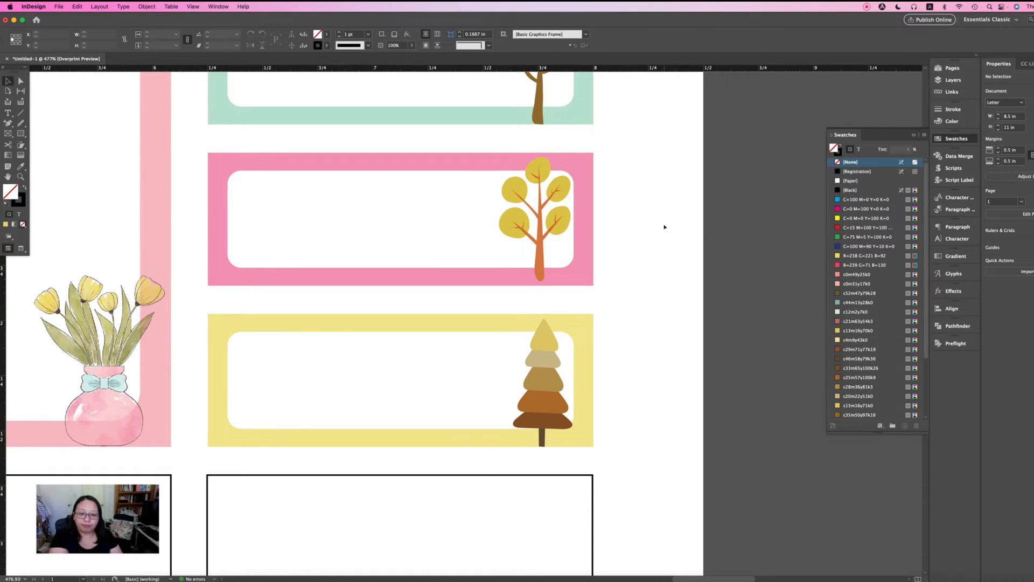
{"action": "key", "text": "super+0"}
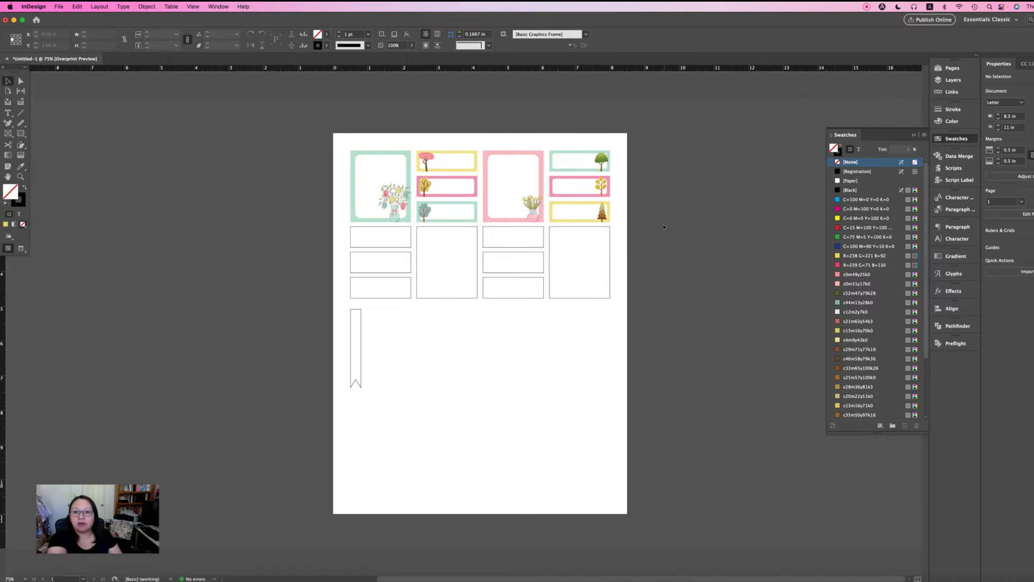
{"action": "key", "text": "super+1"}
{"action": "left_click", "coordinate": [664, 226]}
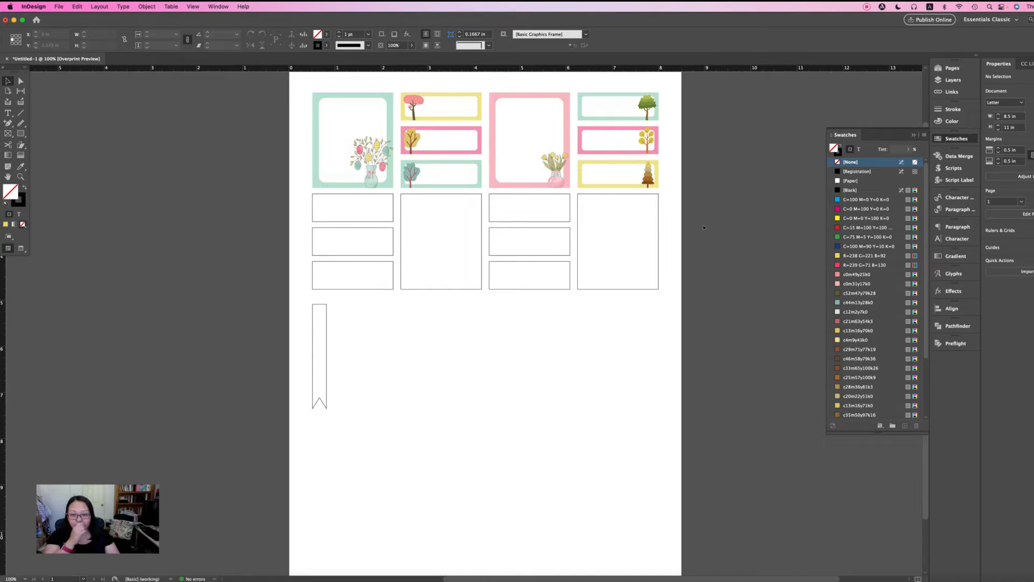
{"action": "left_click", "coordinate": [688, 229]}
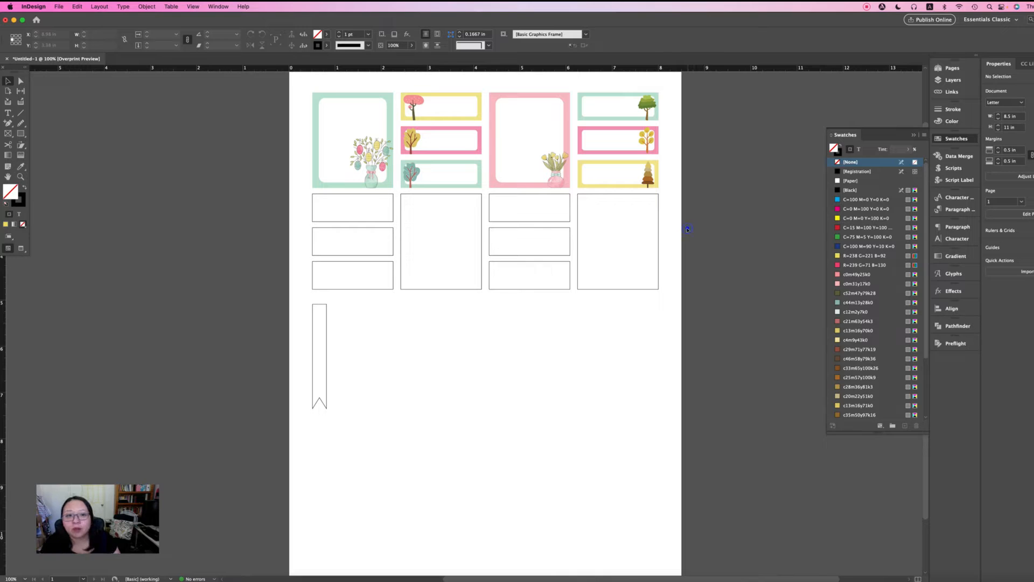
{"action": "left_click", "coordinate": [681, 226]}
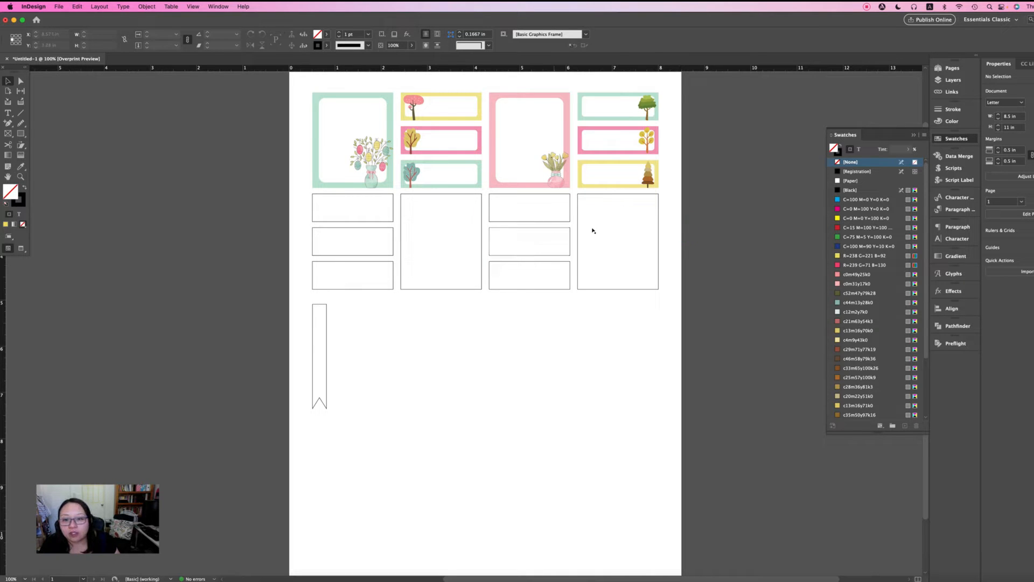
- Switch to Finder and place 6.png from the PNG folder into the tall empty box in the second column
{"action": "left_click", "coordinate": [452, 222]}
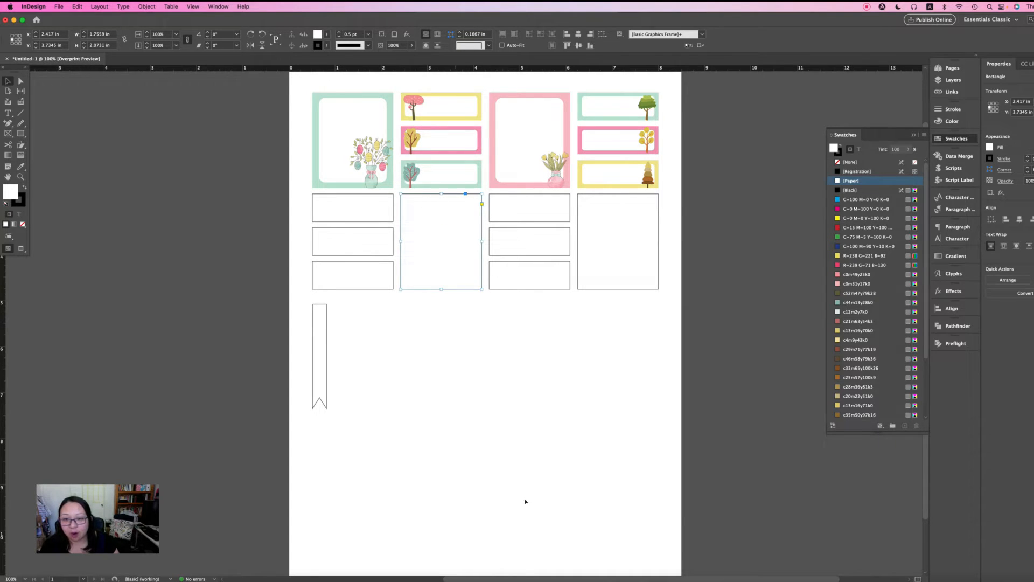
{"action": "left_click", "coordinate": [663, 577]}
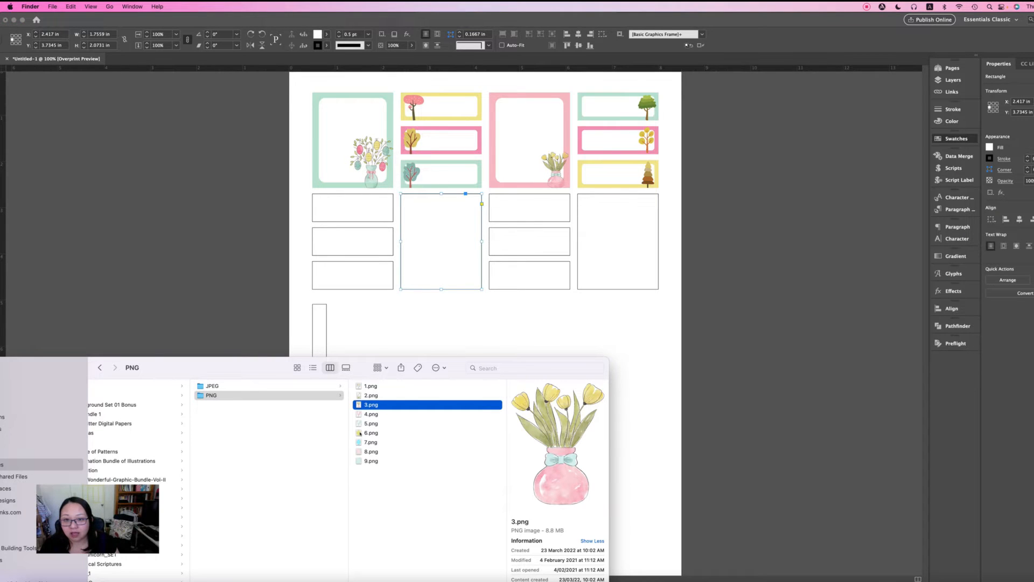
{"action": "left_click", "coordinate": [360, 432]}
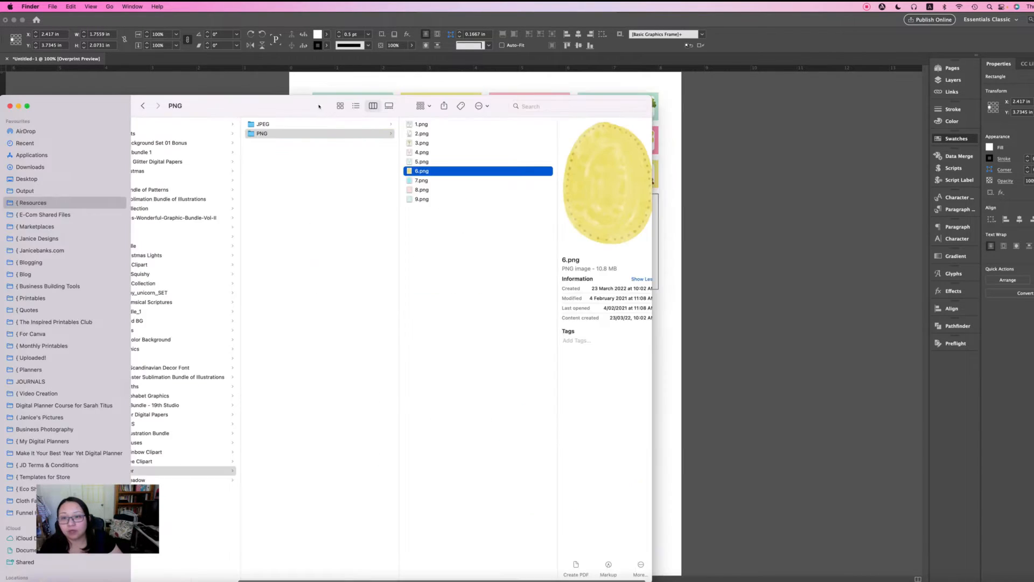
{"action": "left_click_drag", "start_coordinate": [307, 109], "coordinate": [193, 415]}
{"action": "left_click_drag", "start_coordinate": [295, 477], "coordinate": [431, 237]}
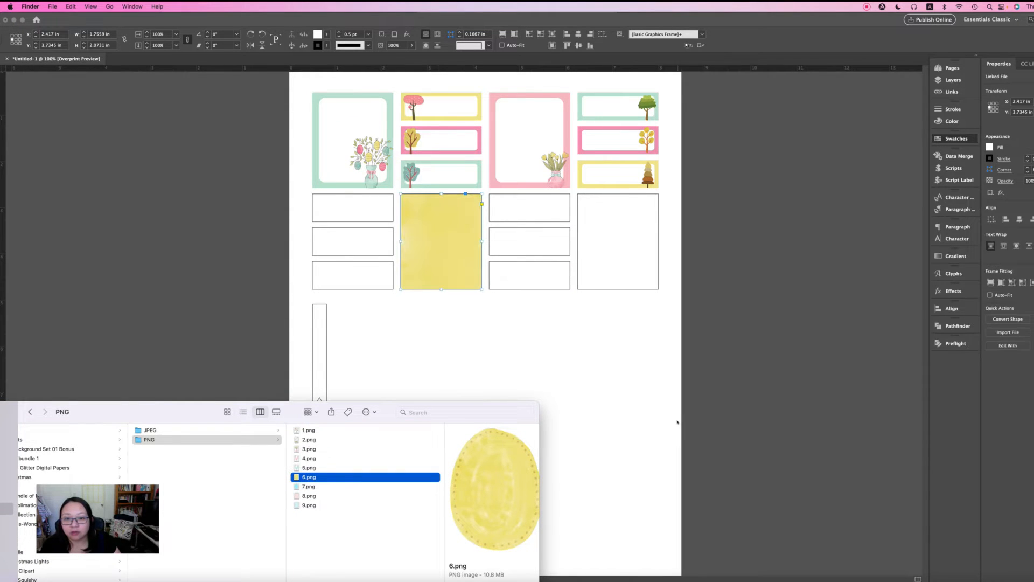
- Return to InDesign and fill the second column's tall box proportionally with the yellow egg image
{"action": "left_click", "coordinate": [624, 376]}
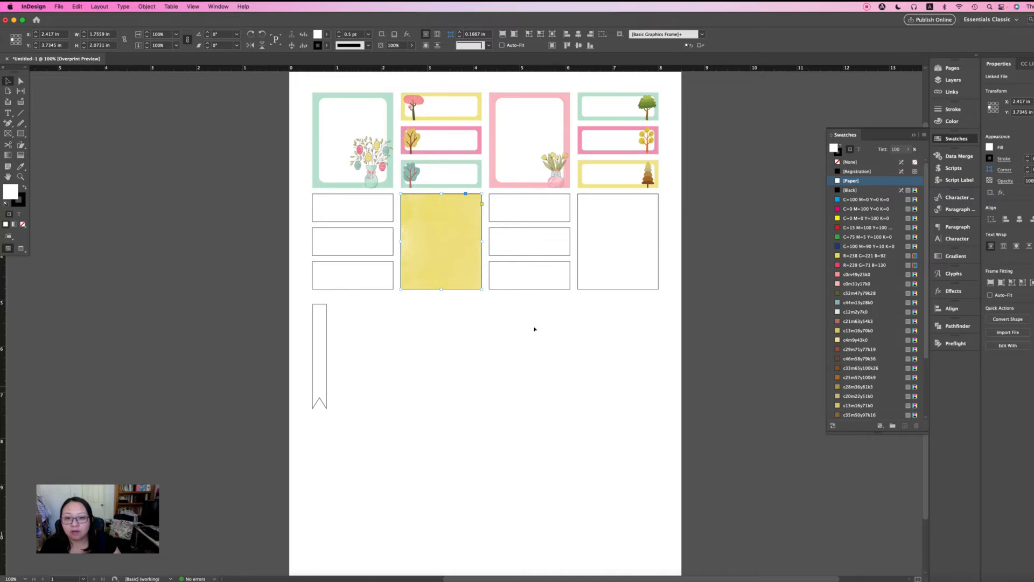
{"action": "left_click", "coordinate": [584, 368]}
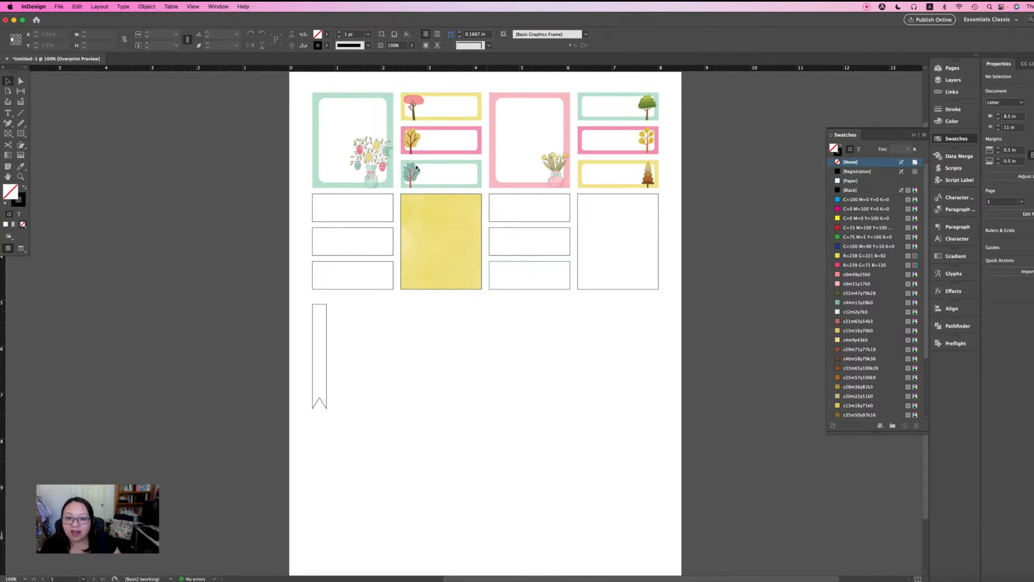
{"action": "left_click", "coordinate": [554, 337]}
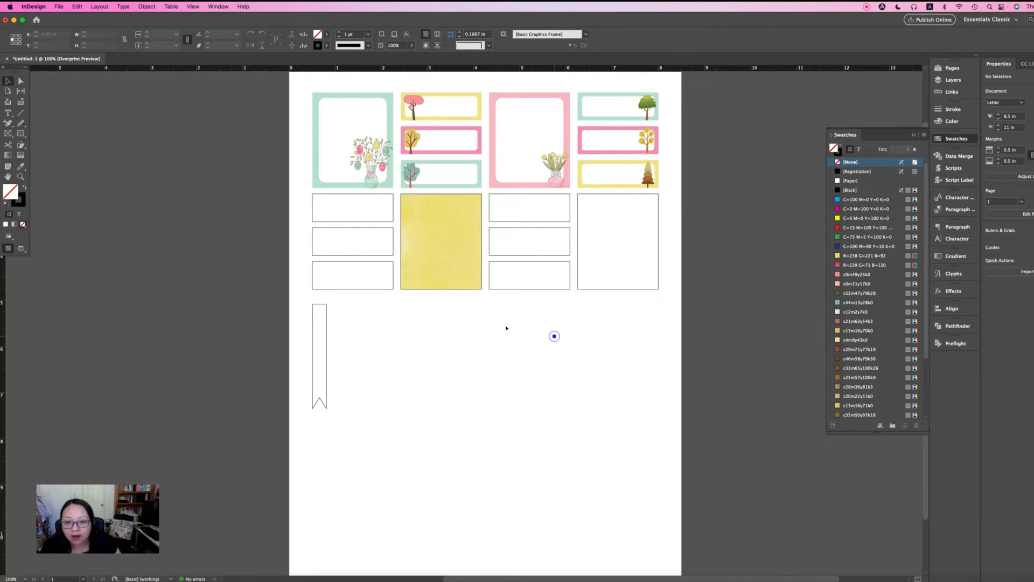
{"action": "left_click", "coordinate": [468, 285]}
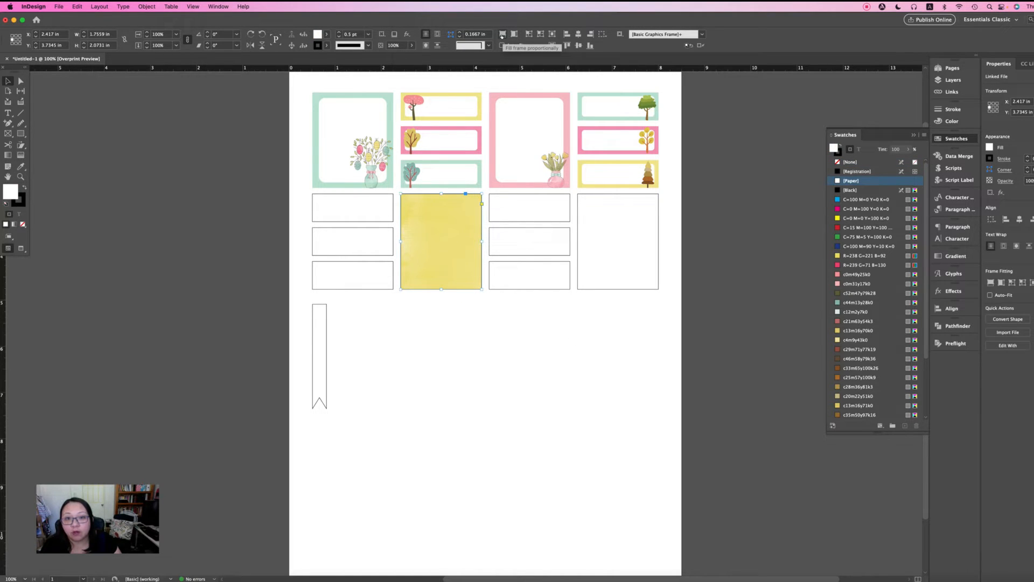
{"action": "left_click", "coordinate": [503, 34]}
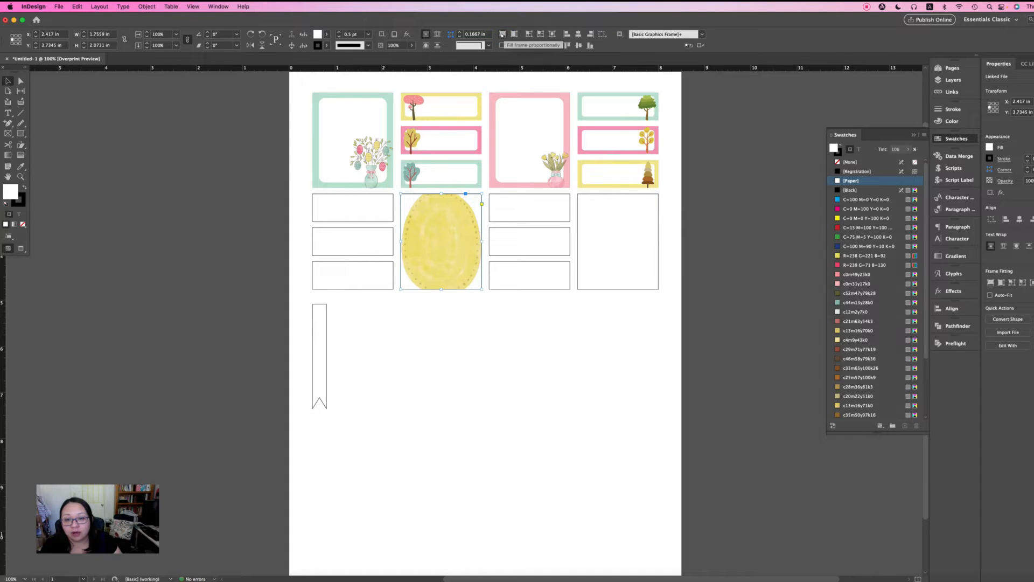
{"action": "left_click", "coordinate": [591, 363]}
{"action": "left_click", "coordinate": [470, 263]}
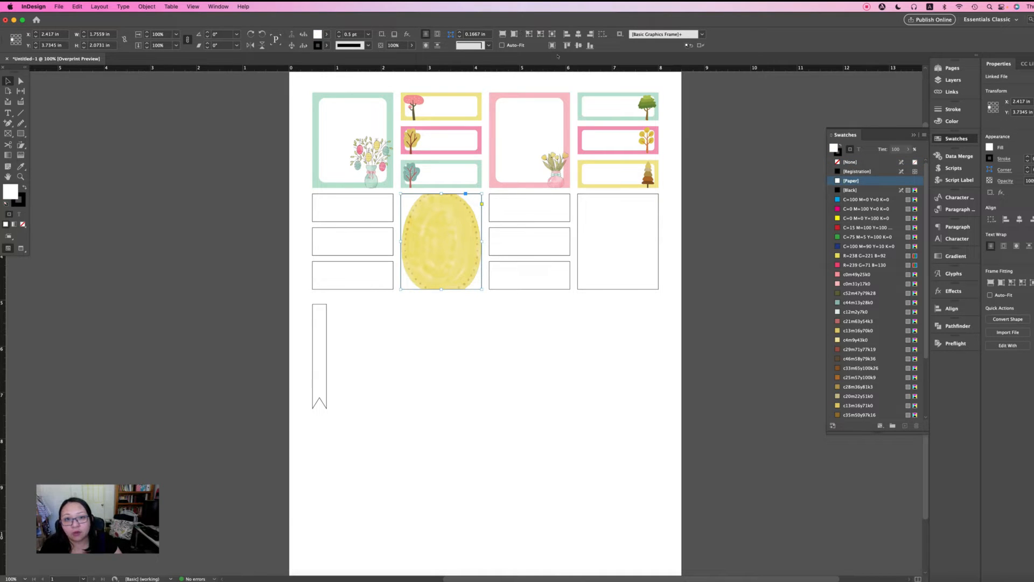
{"action": "left_click", "coordinate": [501, 34]}
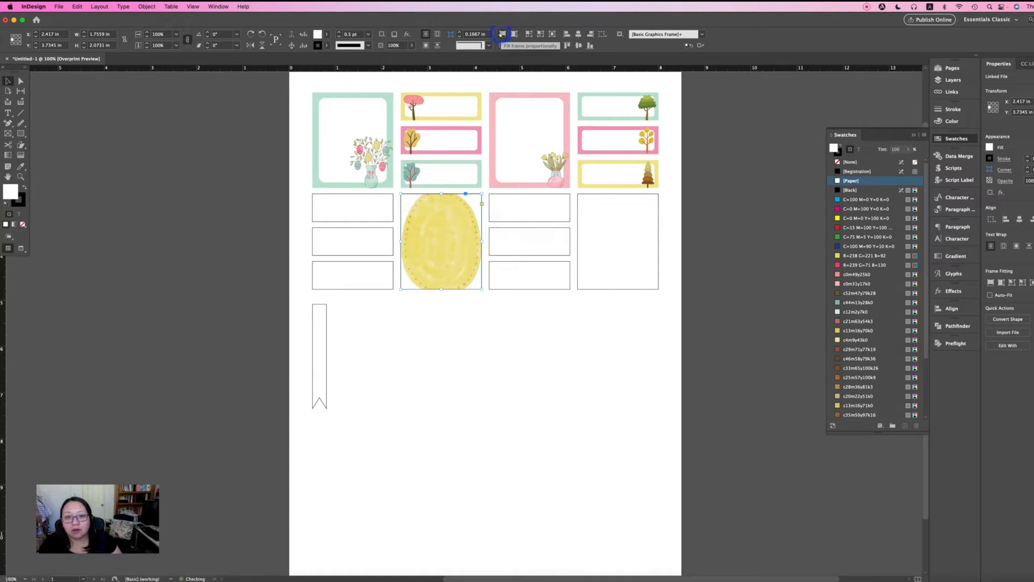
- Fit the yellow egg image to the second column's tall box so the whole egg lies within the frame
{"action": "left_click", "coordinate": [529, 35]}
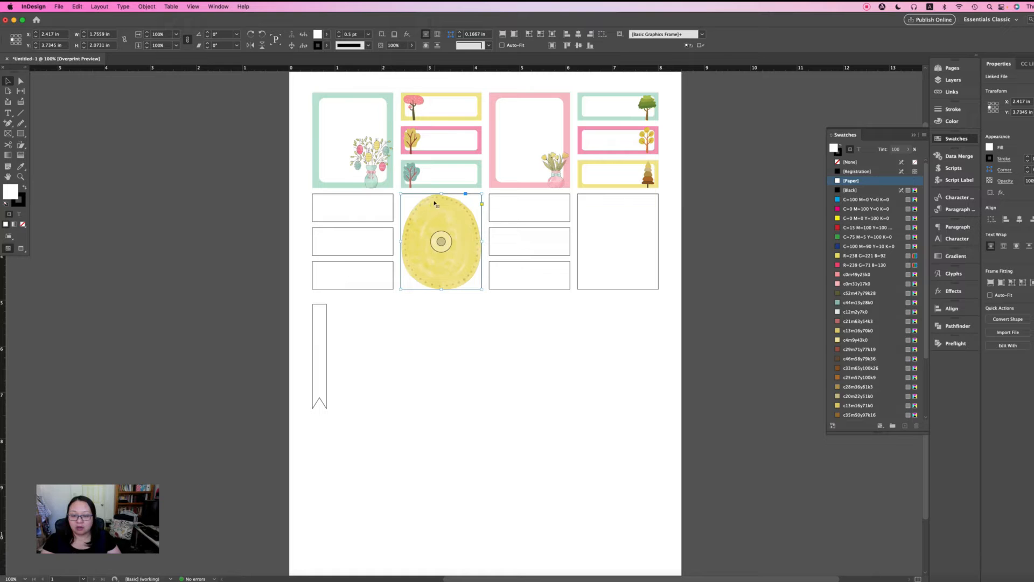
{"action": "left_click", "coordinate": [454, 318]}
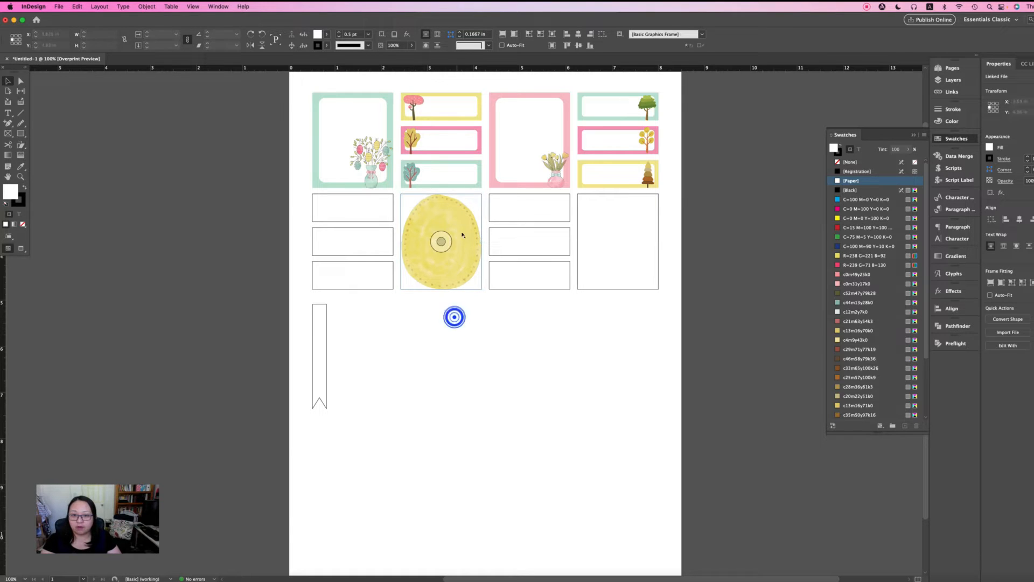
{"action": "left_click", "coordinate": [455, 272]}
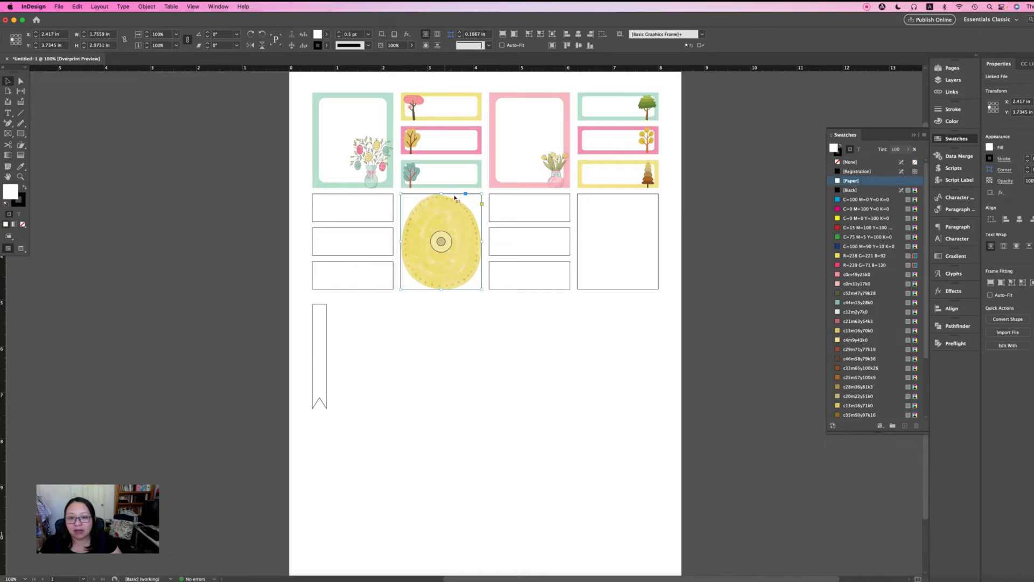
- Scale the yellow egg image down inside its frame to about 1.59 by 1.88 in
{"action": "double_click", "coordinate": [447, 269]}
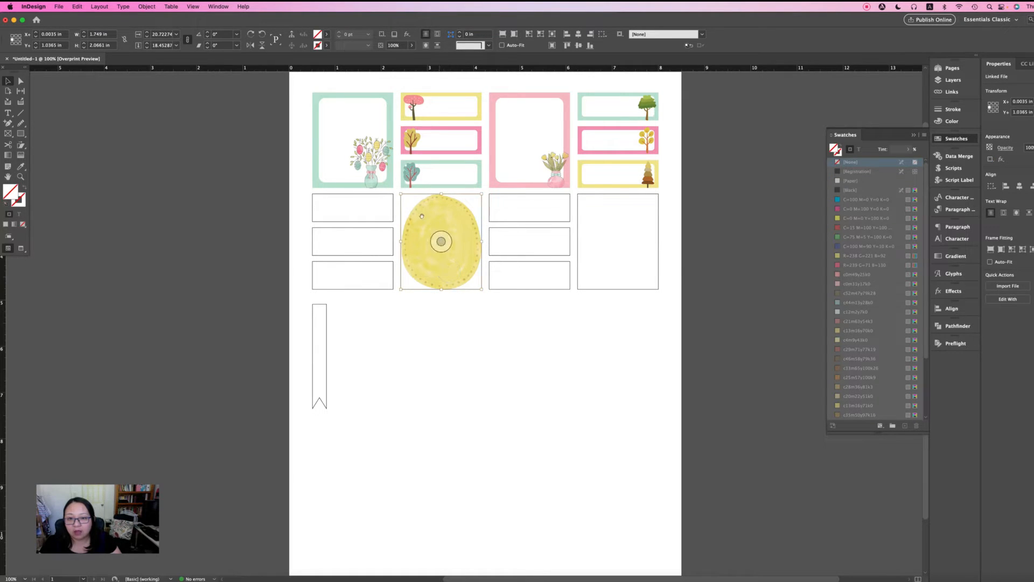
{"action": "double_click", "coordinate": [447, 267]}
{"action": "left_click", "coordinate": [458, 337]}
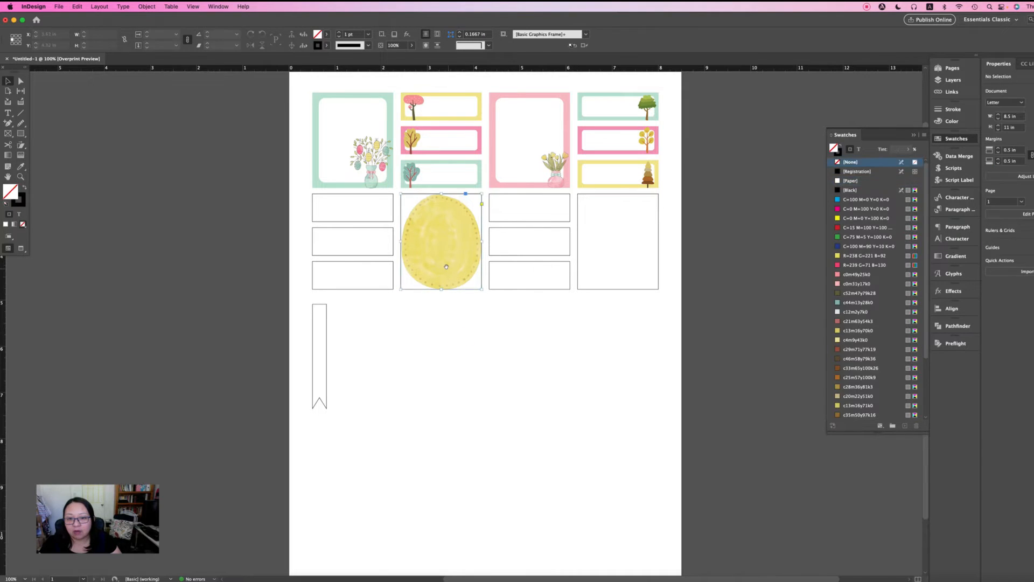
{"action": "double_click", "coordinate": [447, 268]}
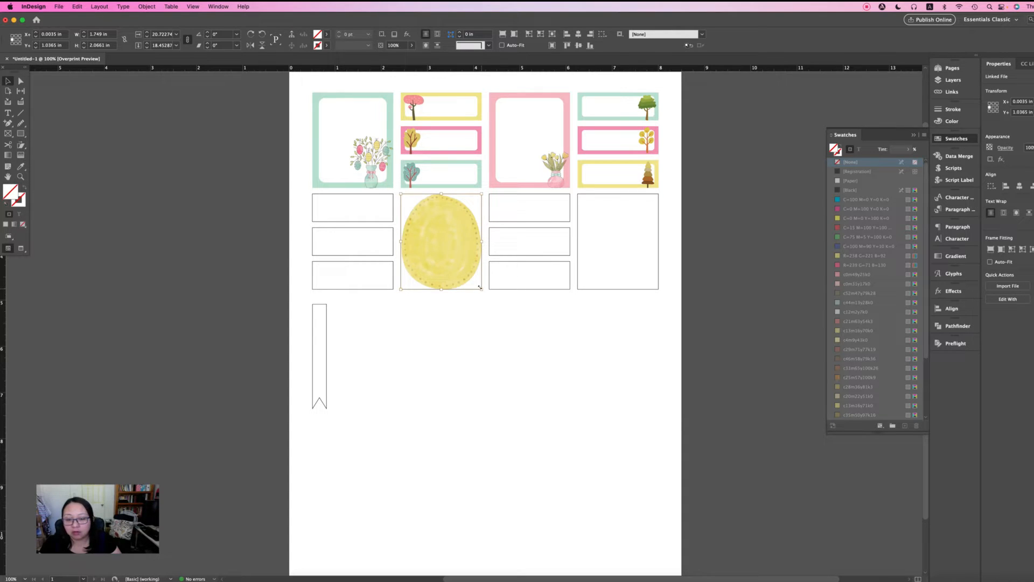
{"action": "left_click_drag", "start_coordinate": [480, 288], "coordinate": [472, 274]}
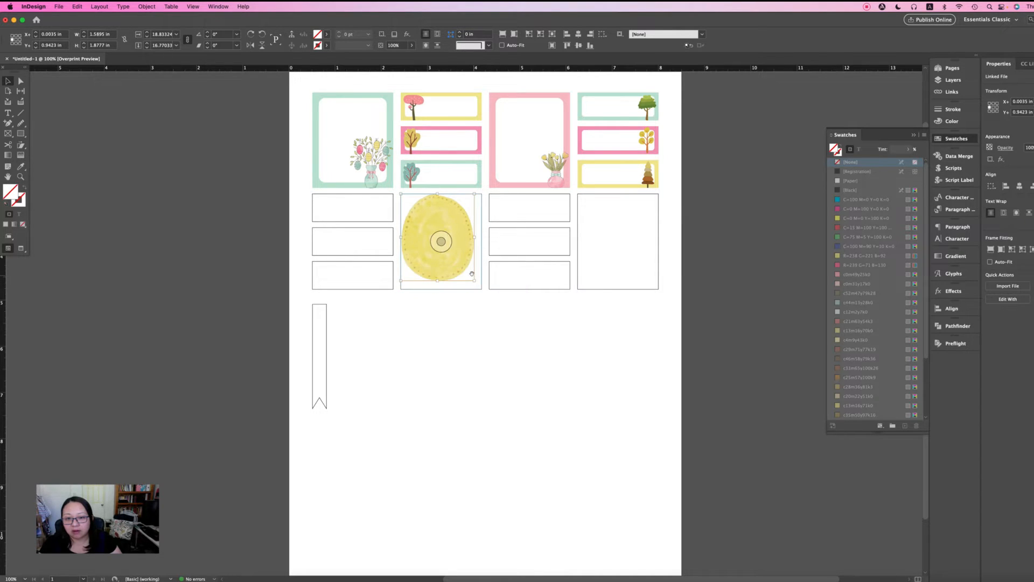
- Centre the yellow egg image within its frame, leaving an even margin around it
{"action": "left_click", "coordinate": [603, 35]}
{"action": "left_click", "coordinate": [605, 35]}
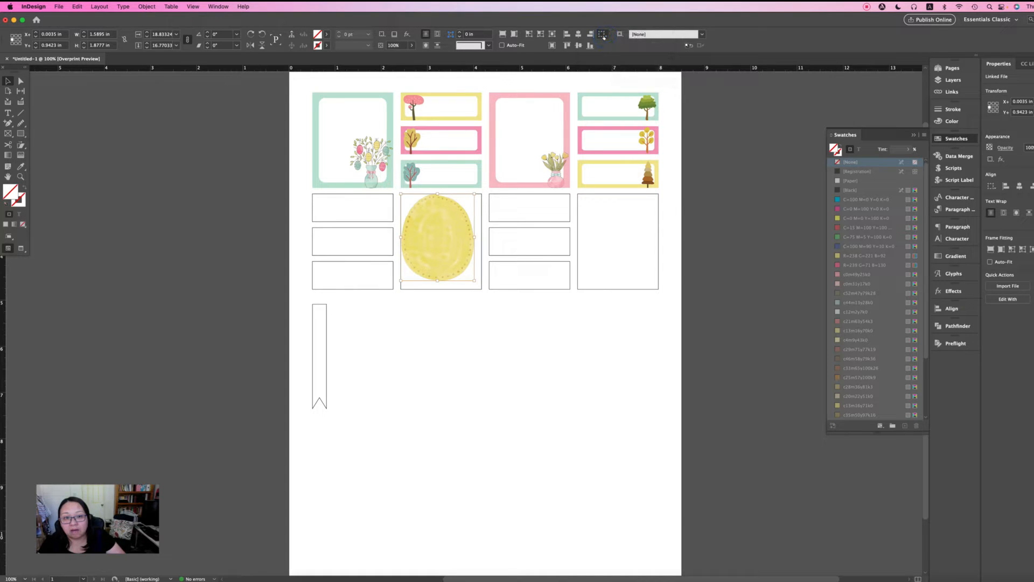
{"action": "left_click", "coordinate": [605, 36]}
{"action": "left_click", "coordinate": [603, 35]}
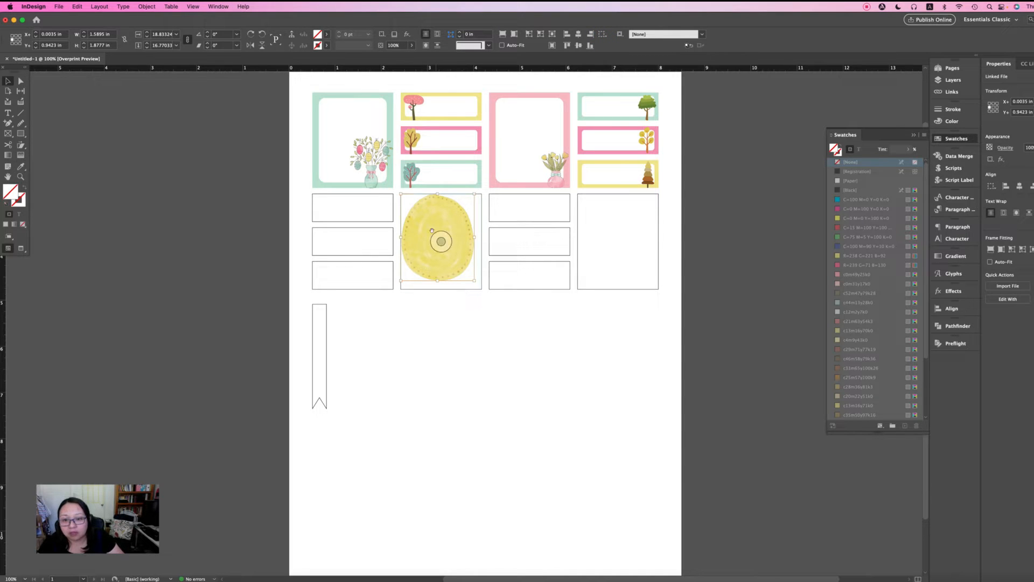
{"action": "left_click_drag", "start_coordinate": [438, 241], "coordinate": [442, 251]}
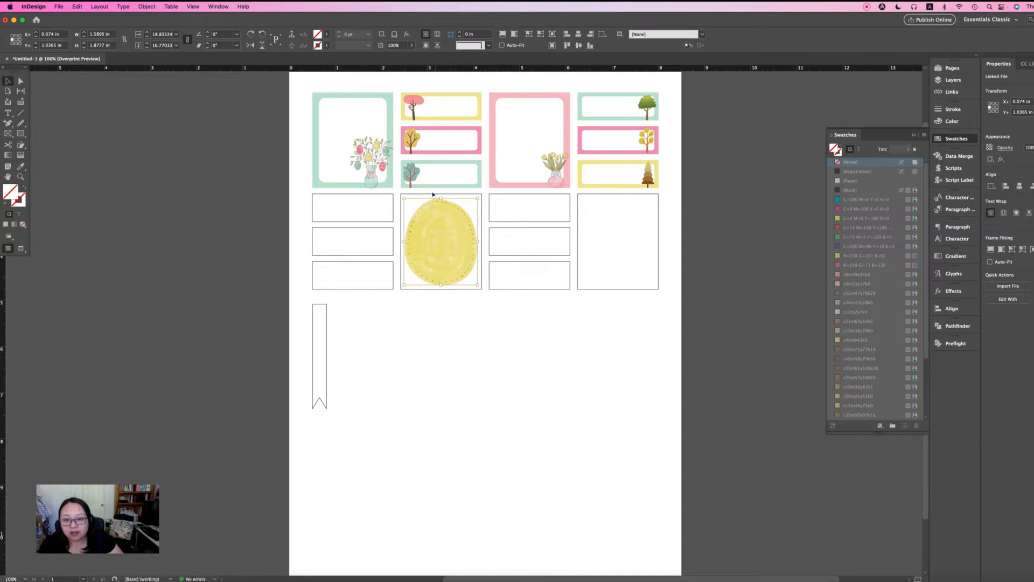
{"action": "left_click", "coordinate": [503, 390]}
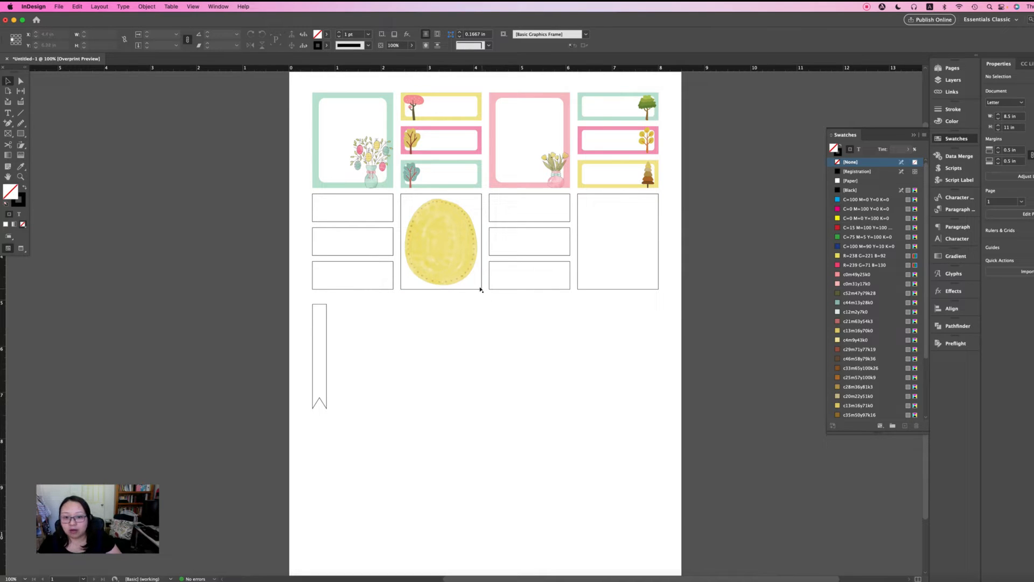
- Apply the first column's mint label fill and stroke-free formatting to the egg's frame with the Eyedropper
{"action": "left_click", "coordinate": [464, 205]}
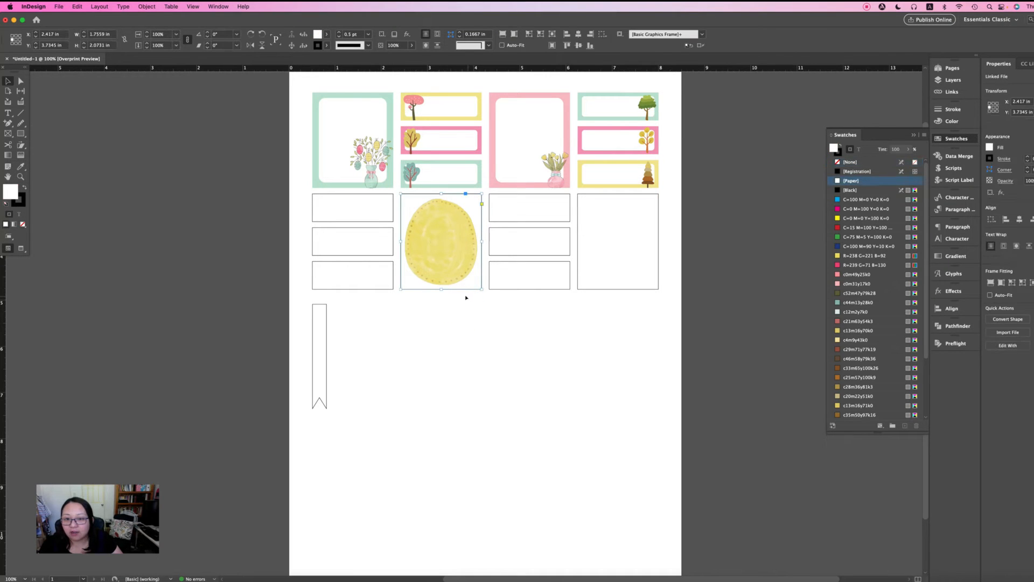
{"action": "scroll", "coordinate": [450, 296], "scroll_direction": "down", "scroll_amount": 1}
{"action": "key", "text": "i"}
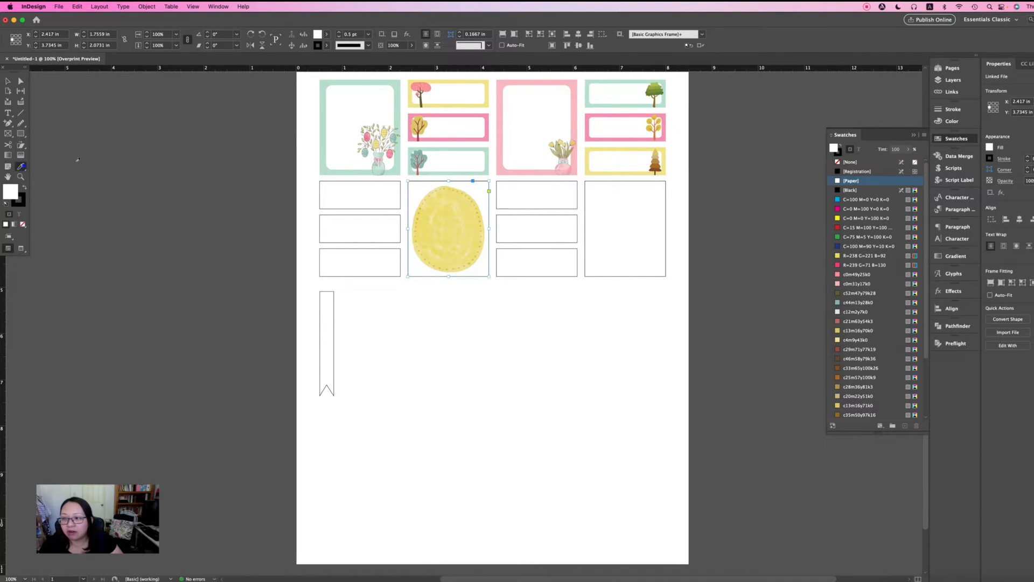
{"action": "left_click", "coordinate": [326, 163]}
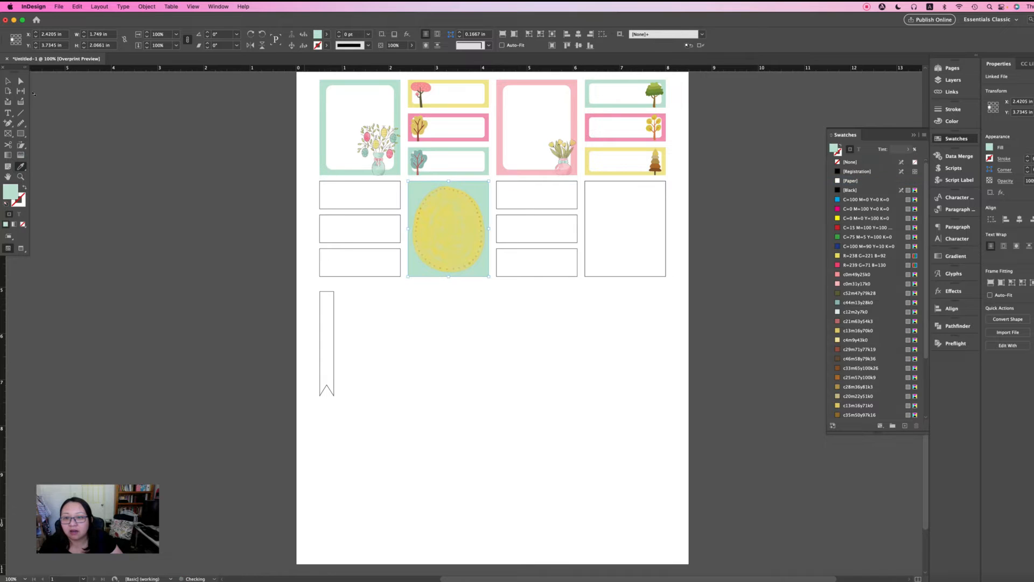
{"action": "key", "text": "v"}
{"action": "left_click", "coordinate": [113, 173]}
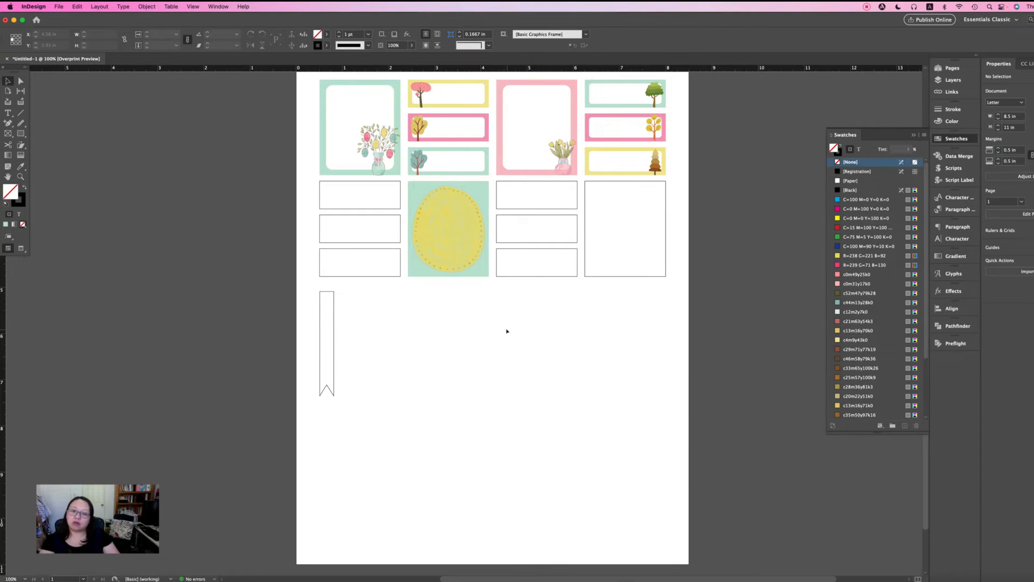
- Fill the egg's frame with yellow sampled from the egg image and add that colour as a new swatch
{"action": "left_click", "coordinate": [477, 275]}
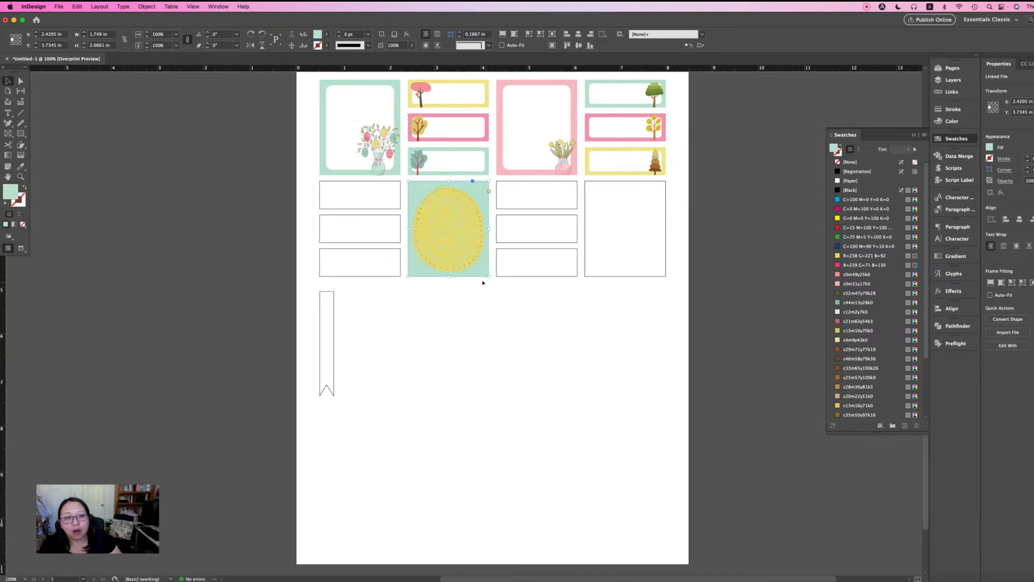
{"action": "left_click", "coordinate": [20, 165]}
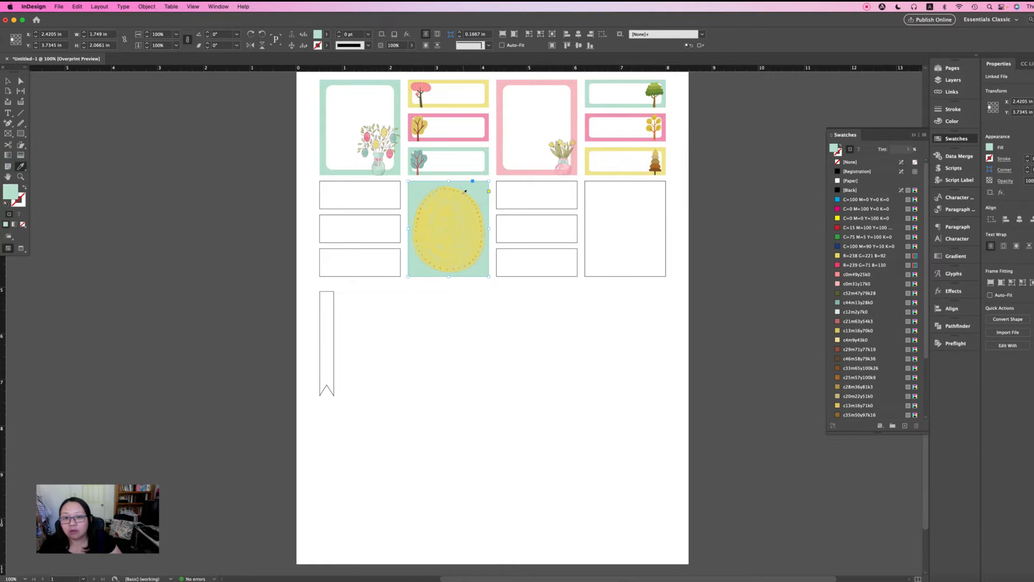
{"action": "left_click", "coordinate": [463, 194]}
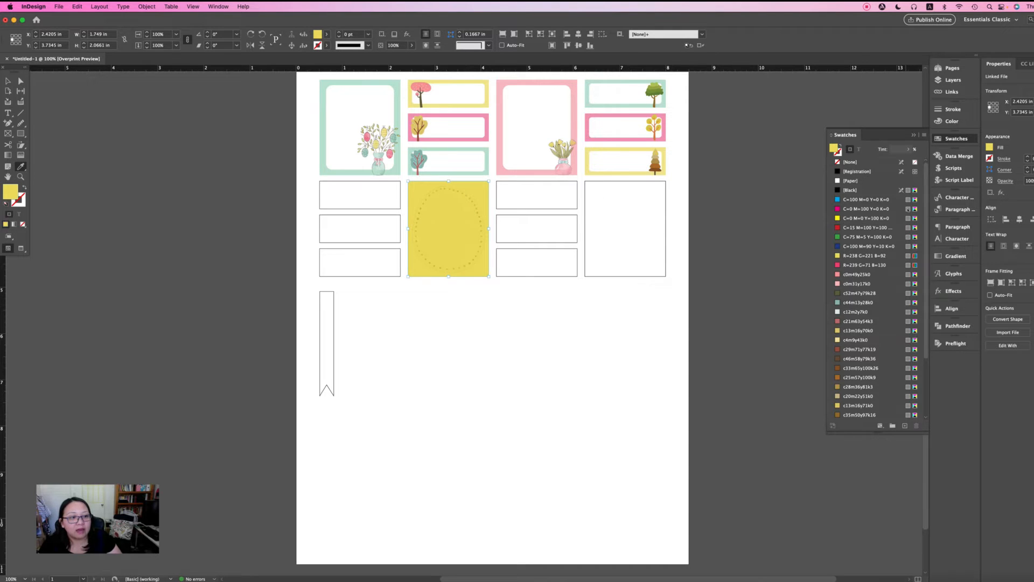
{"action": "scroll", "coordinate": [899, 349], "scroll_direction": "down", "scroll_amount": 5}
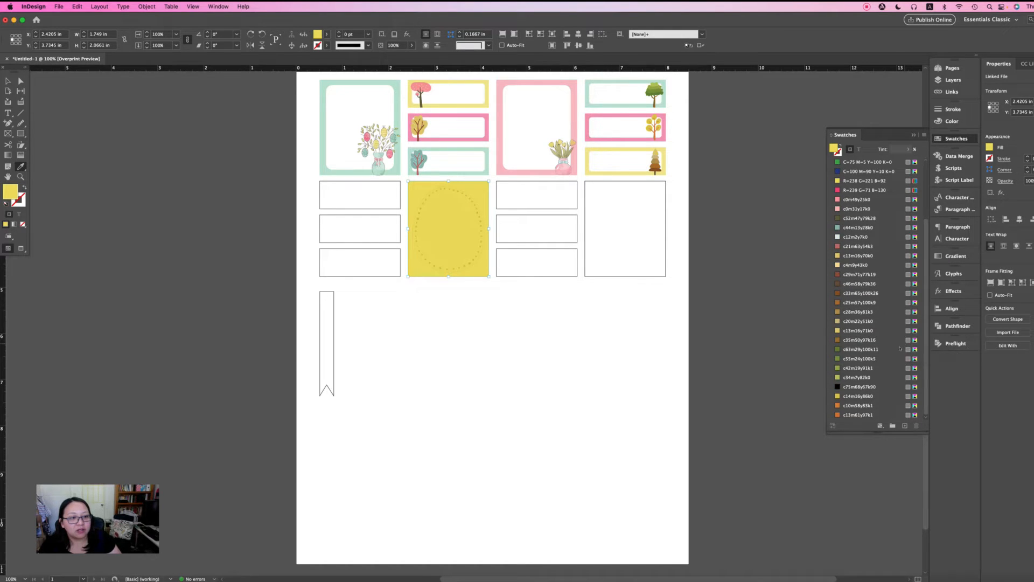
{"action": "left_click", "coordinate": [905, 426]}
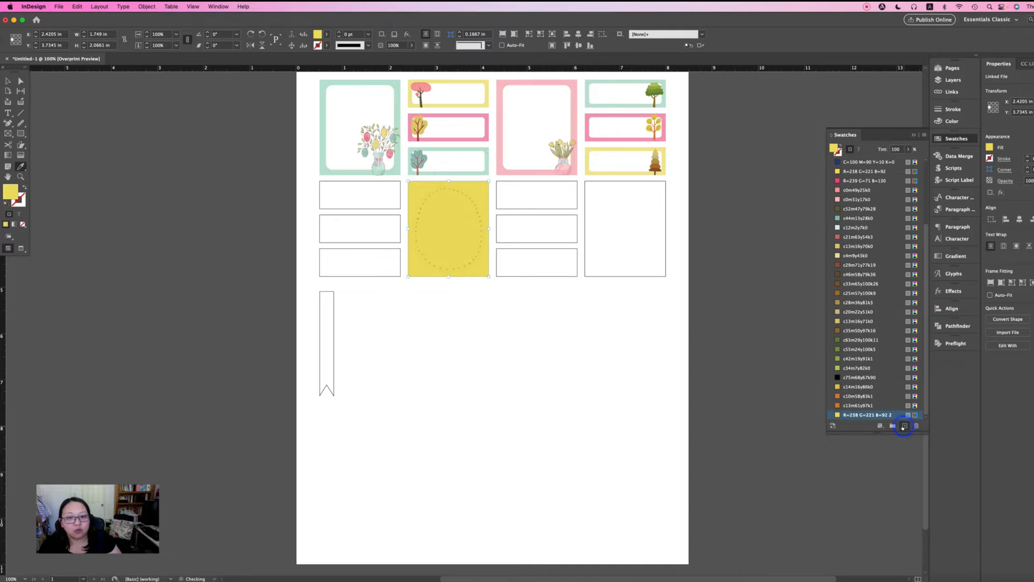
- Lighten the egg frame's yellow fill to a 41% tint
{"action": "left_click", "coordinate": [908, 149]}
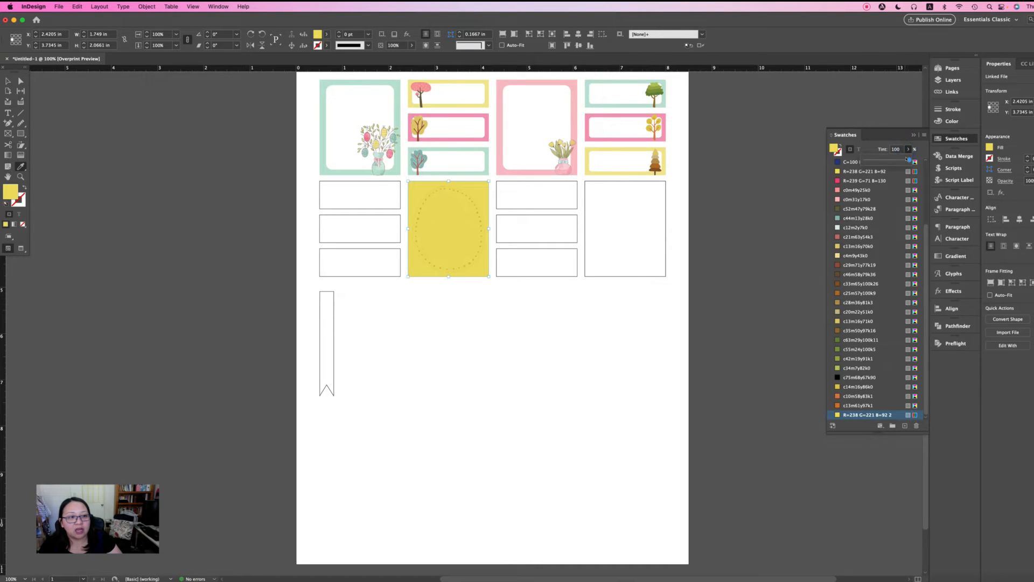
{"action": "left_click_drag", "start_coordinate": [908, 160], "coordinate": [873, 160]}
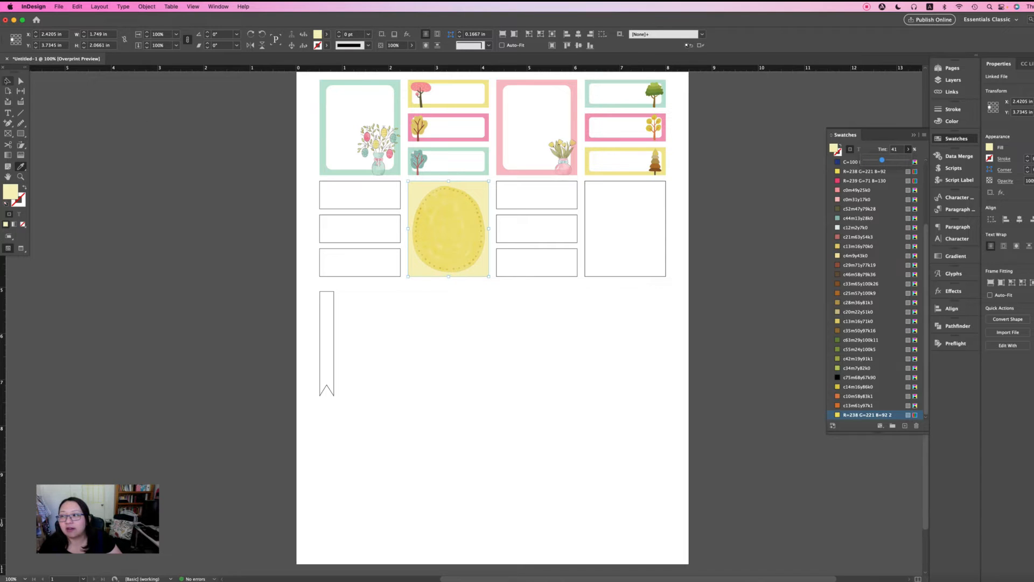
{"action": "left_click", "coordinate": [545, 418]}
{"action": "left_click", "coordinate": [549, 419]}
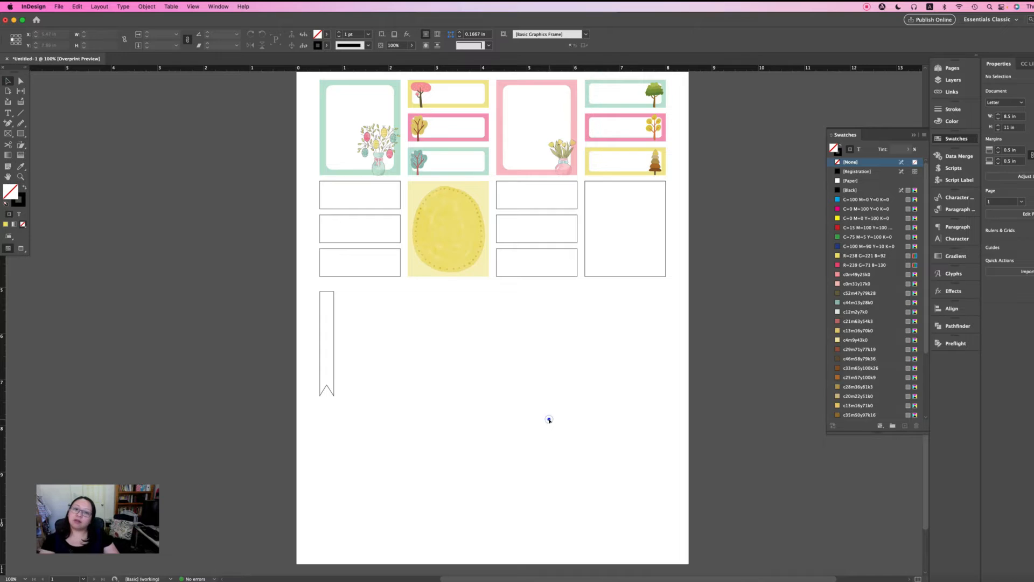
{"action": "scroll", "coordinate": [519, 357], "scroll_direction": "up", "scroll_amount": 3}
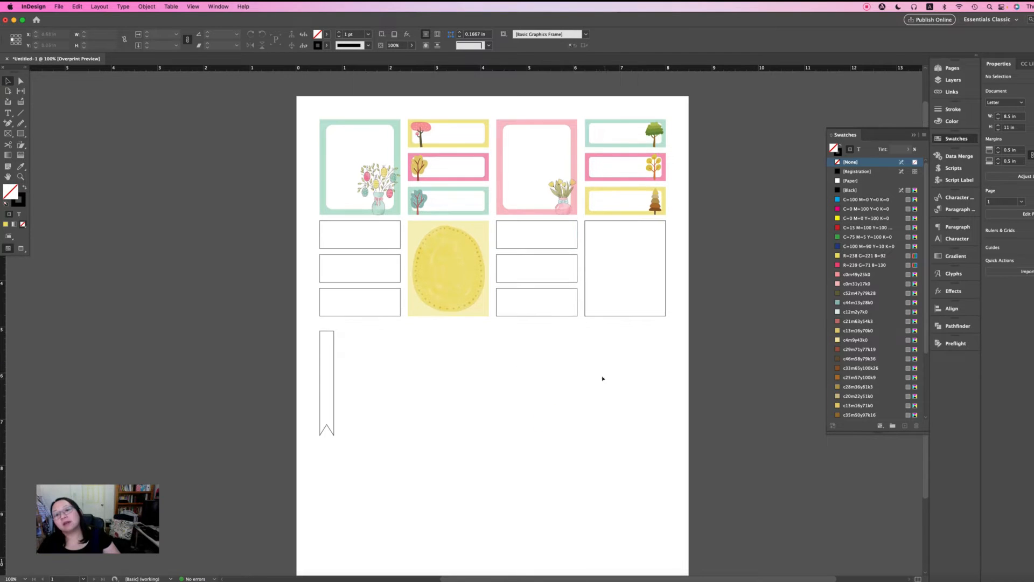
{"action": "left_click", "coordinate": [478, 226]}
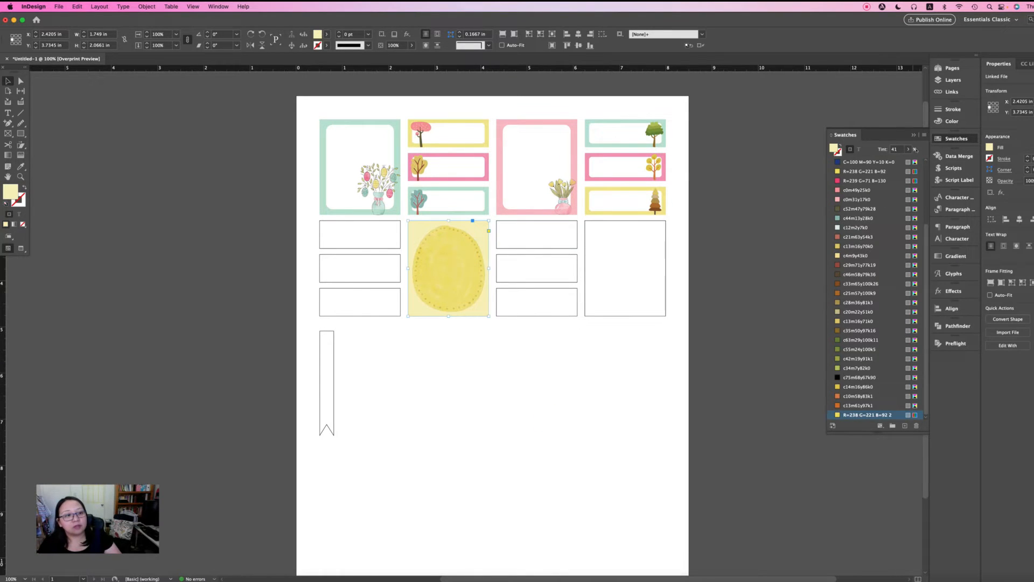
{"action": "left_click", "coordinate": [493, 472]}
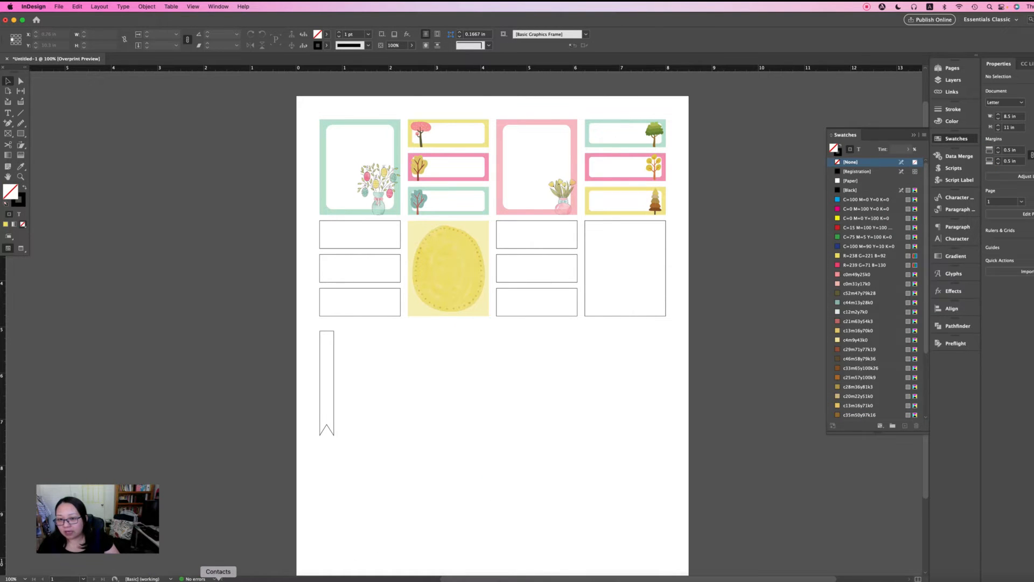
- Place the pink bird image 4.png over the lower-right part of the yellow egg, about 0.56 × 0.73 in
{"action": "left_click", "coordinate": [32, 581]}
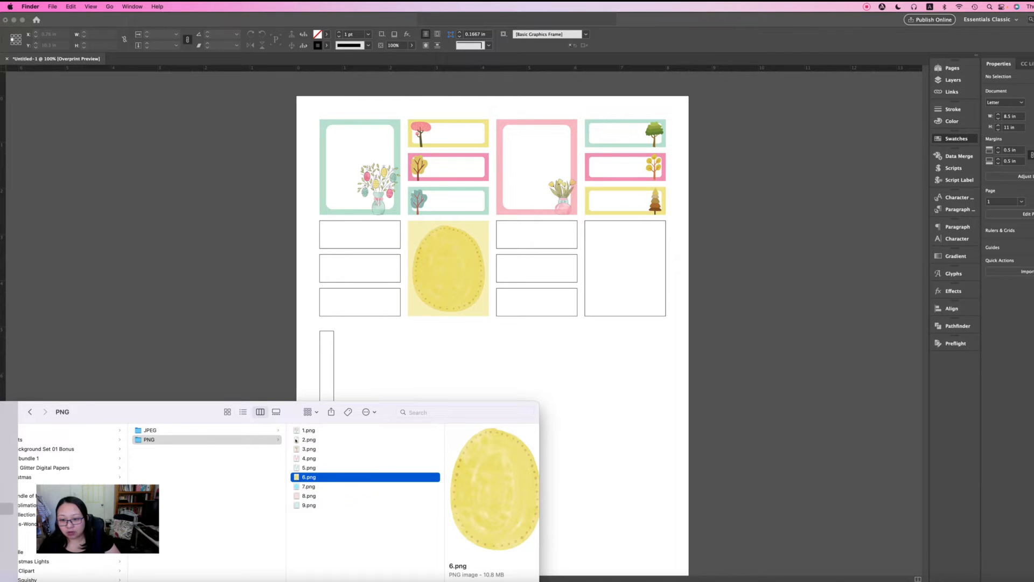
{"action": "left_click", "coordinate": [295, 458]}
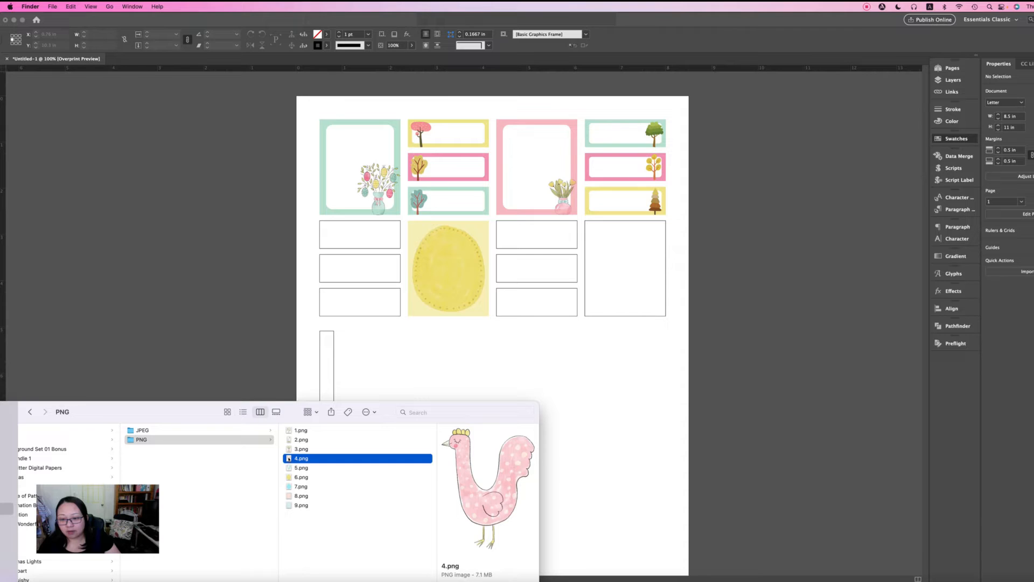
{"action": "left_click_drag", "start_coordinate": [288, 459], "coordinate": [493, 337]}
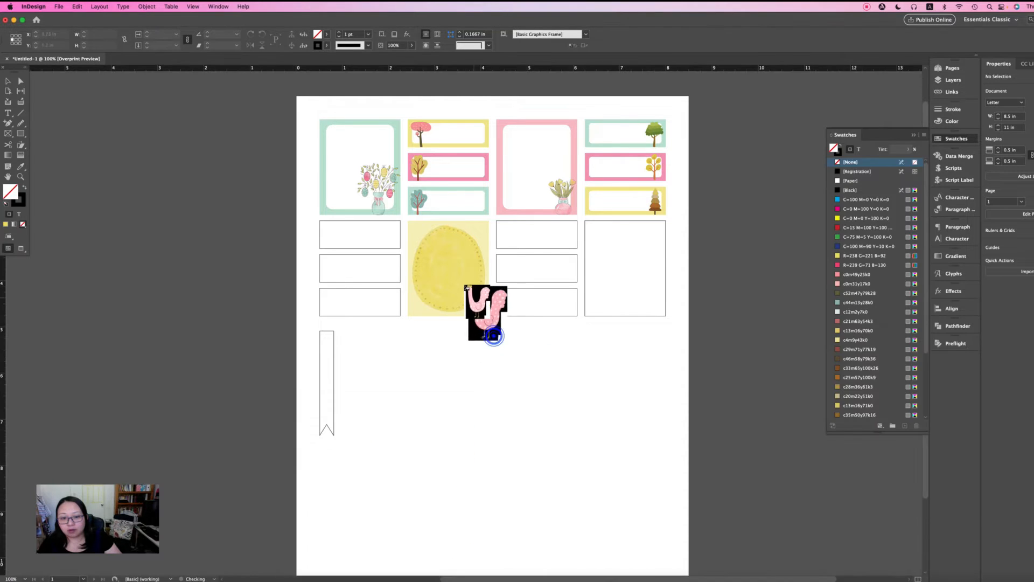
{"action": "left_click_drag", "start_coordinate": [460, 284], "coordinate": [488, 316]}
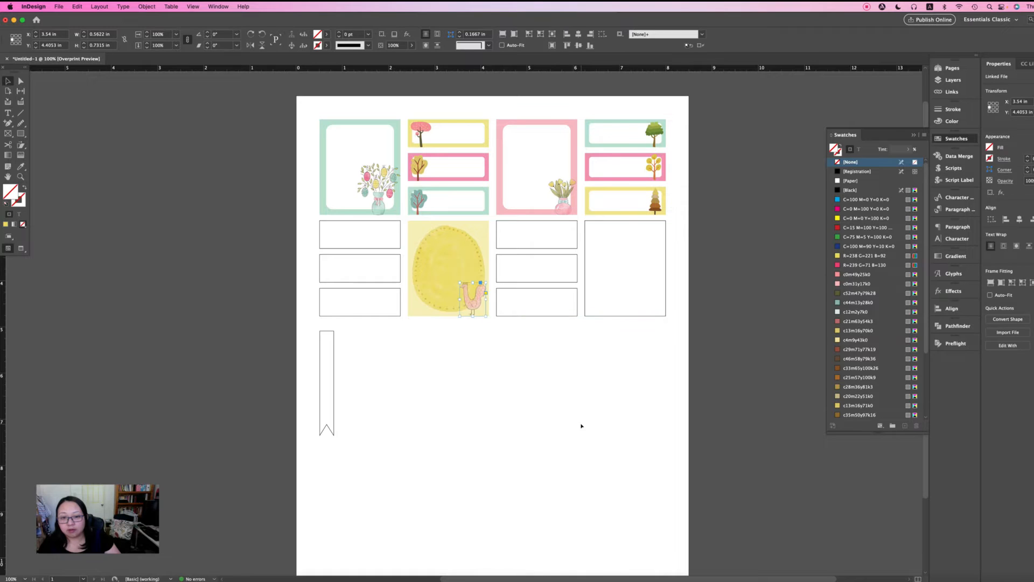
{"action": "left_click", "coordinate": [575, 447]}
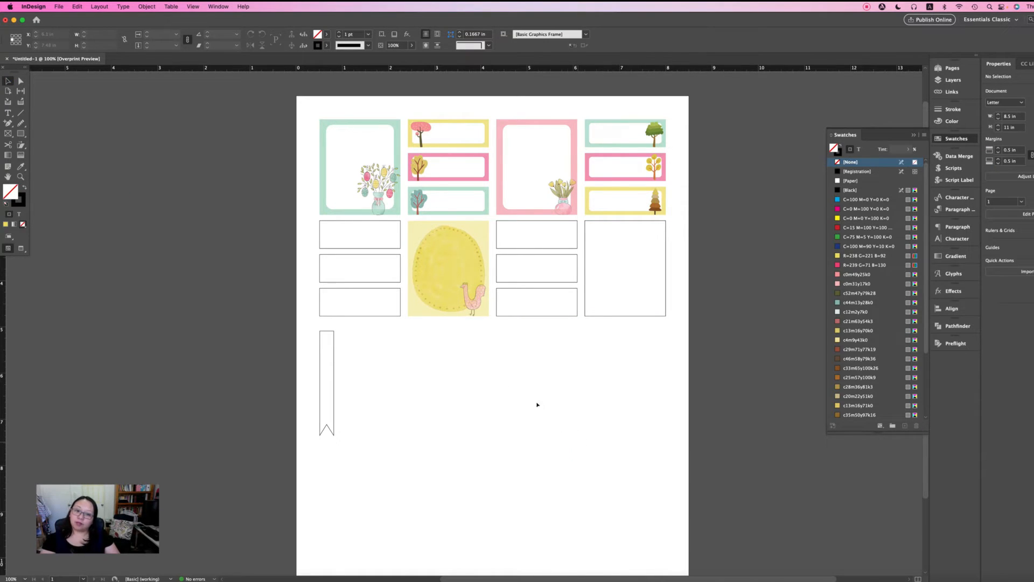
- Move the pink bird image off the yellow egg into the blank area just below its frame
{"action": "left_click_drag", "start_coordinate": [473, 296], "coordinate": [471, 353]}
{"action": "left_click", "coordinate": [543, 358]}
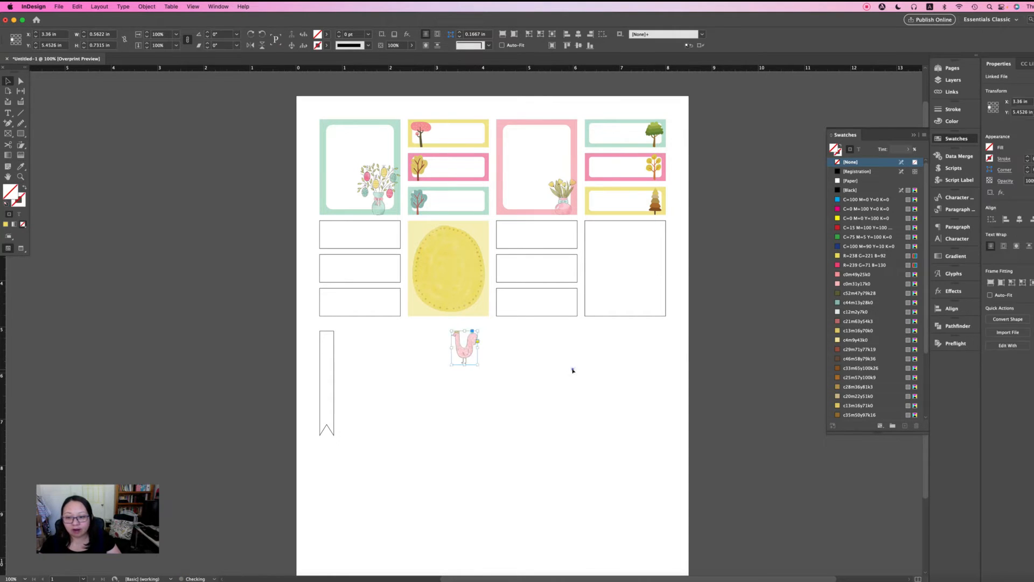
{"action": "left_click", "coordinate": [573, 370]}
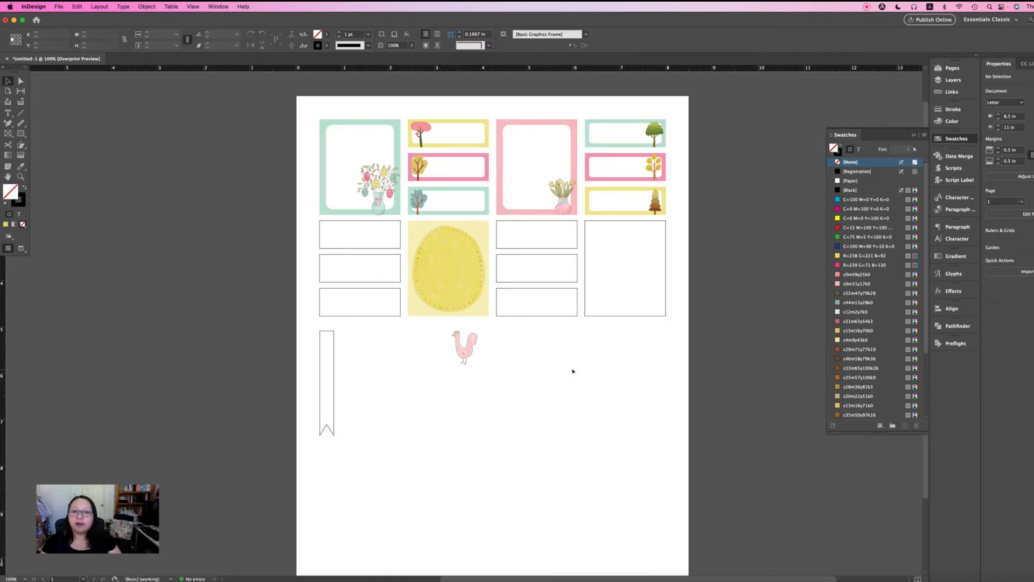
- Copy the yellow egg frame onto the empty fourth-column rectangle and paste it in place so it sits in front
{"action": "left_click", "coordinate": [659, 289]}
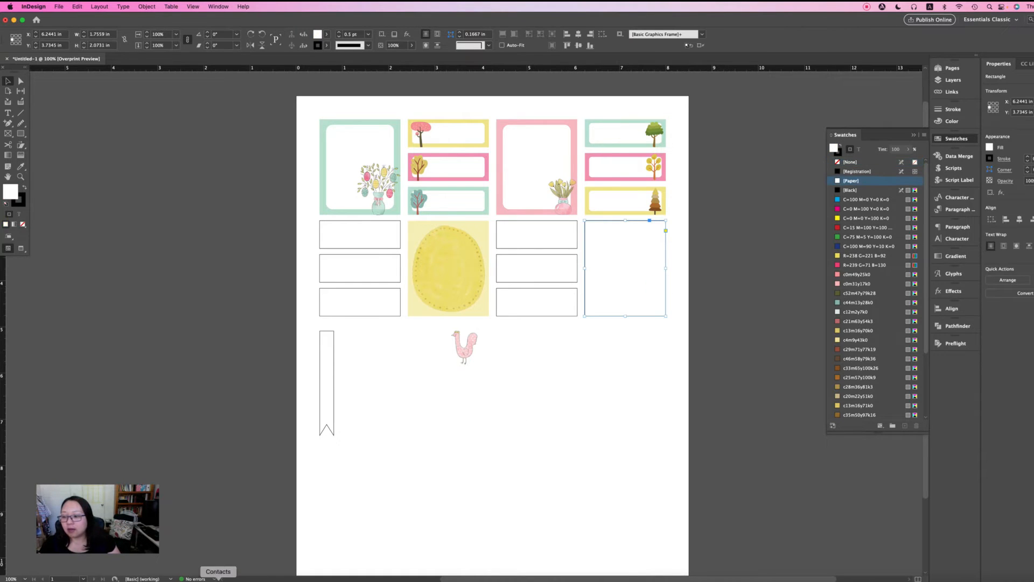
{"action": "left_click", "coordinate": [467, 281]}
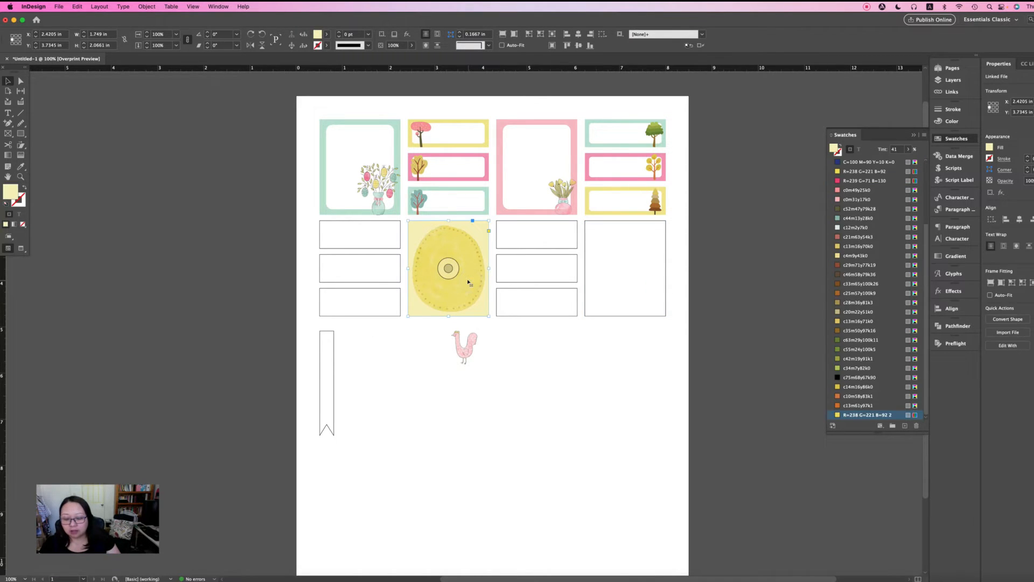
{"action": "left_click_drag", "start_coordinate": [467, 276], "coordinate": [646, 275]}
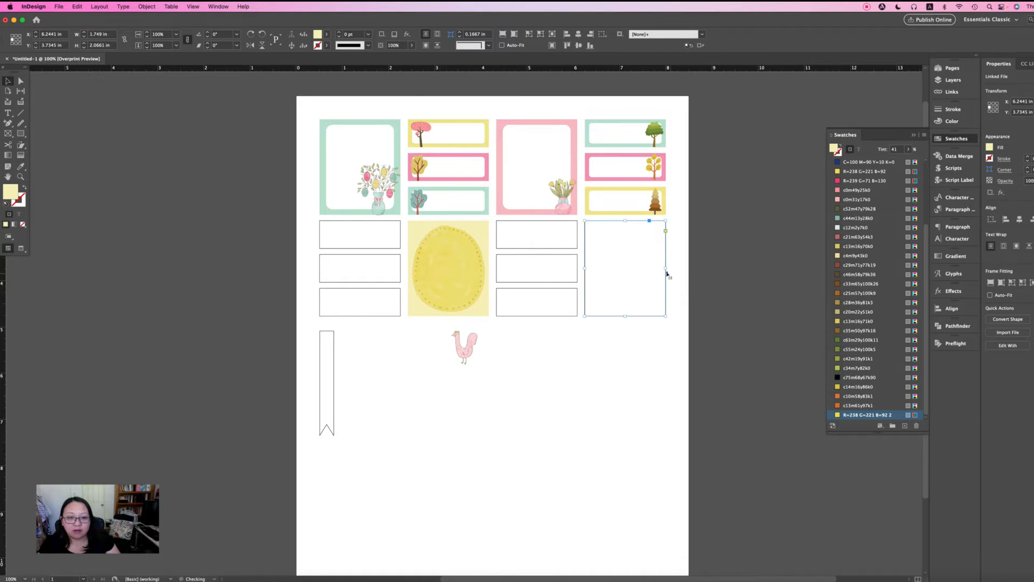
{"action": "left_click", "coordinate": [641, 286]}
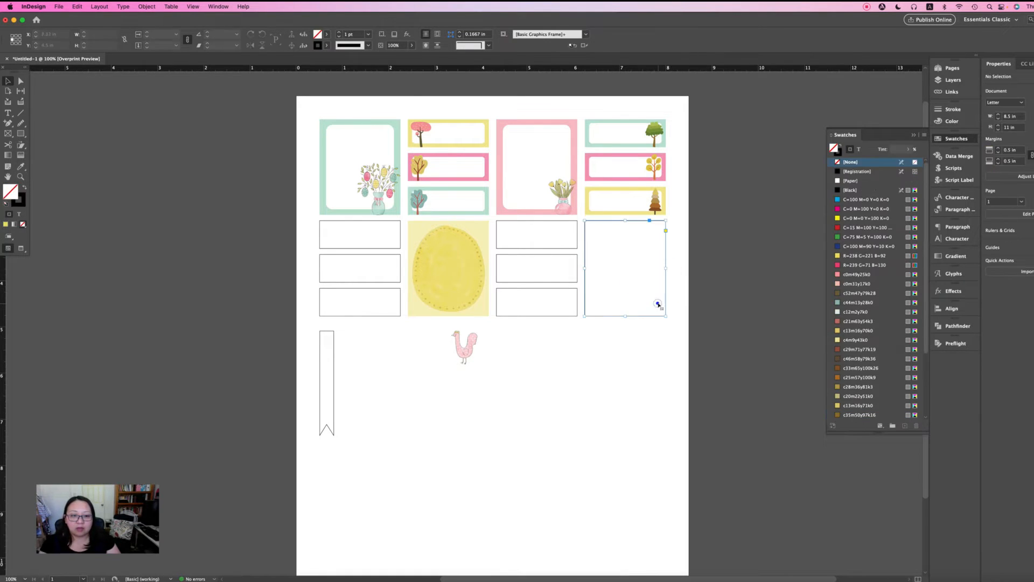
{"action": "key", "text": "super+alt+shift+v"}
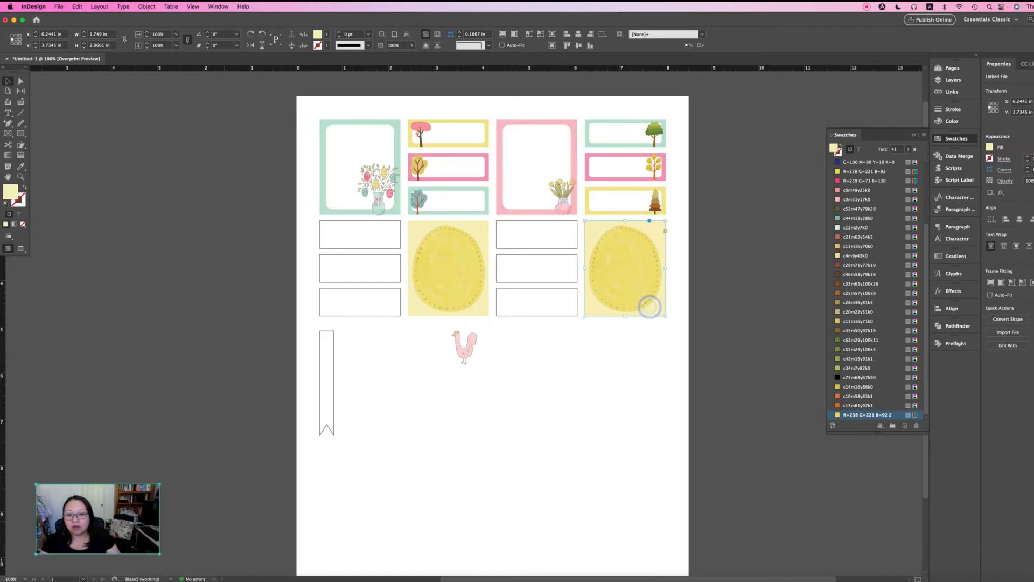
- Replace the image in the fourth-column egg frame with the blue egg 7.png from the PNG folder
{"action": "left_click", "coordinate": [31, 580]}
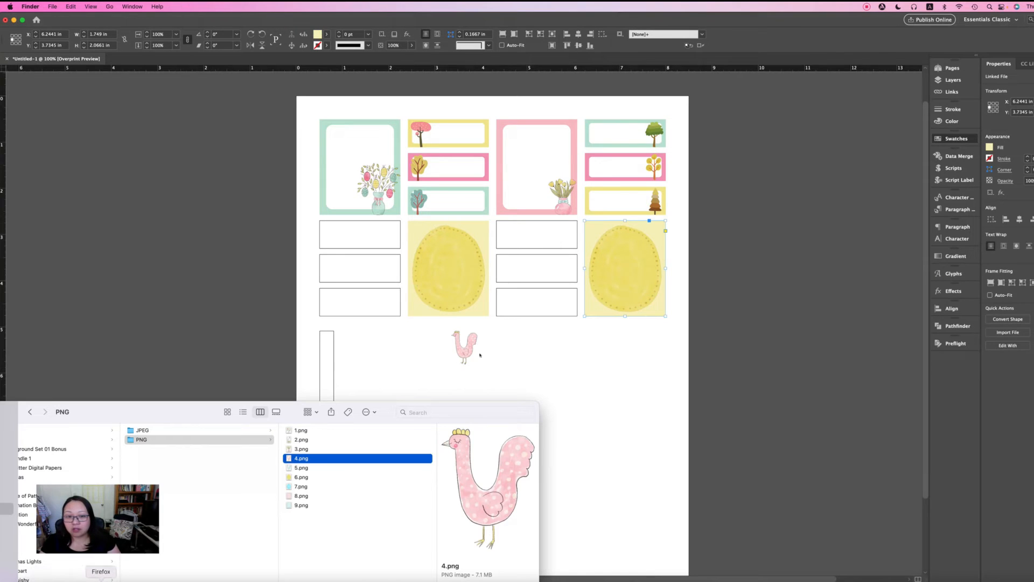
{"action": "left_click", "coordinate": [296, 486]}
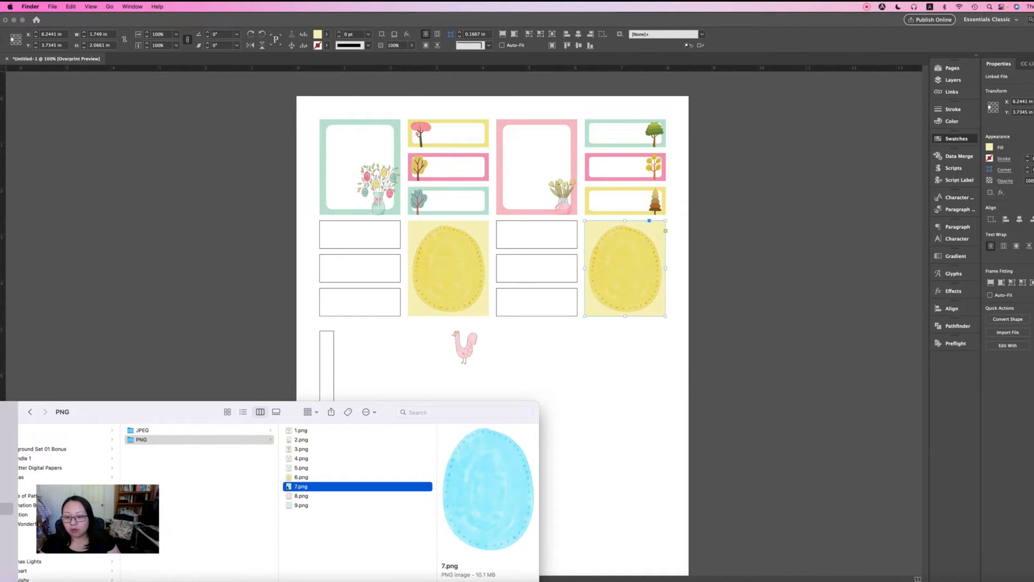
{"action": "left_click_drag", "start_coordinate": [296, 487], "coordinate": [613, 293]}
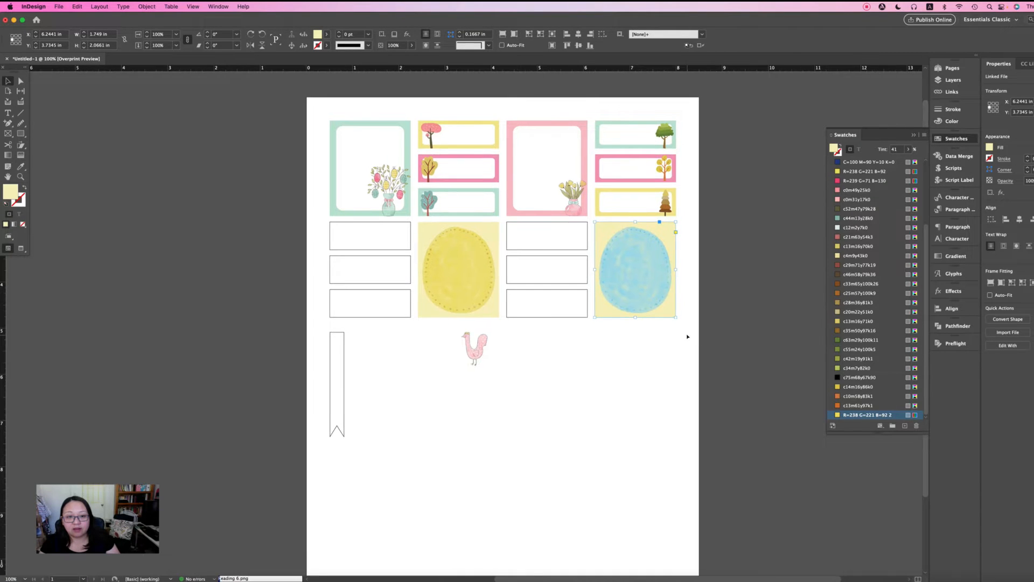
{"action": "left_click", "coordinate": [468, 277]}
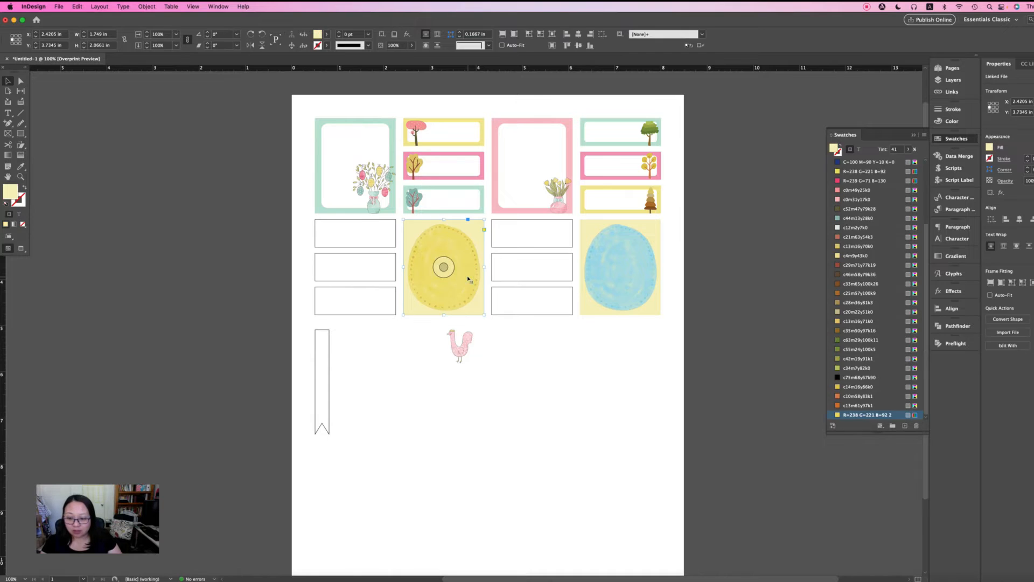
{"action": "left_click", "coordinate": [708, 280]}
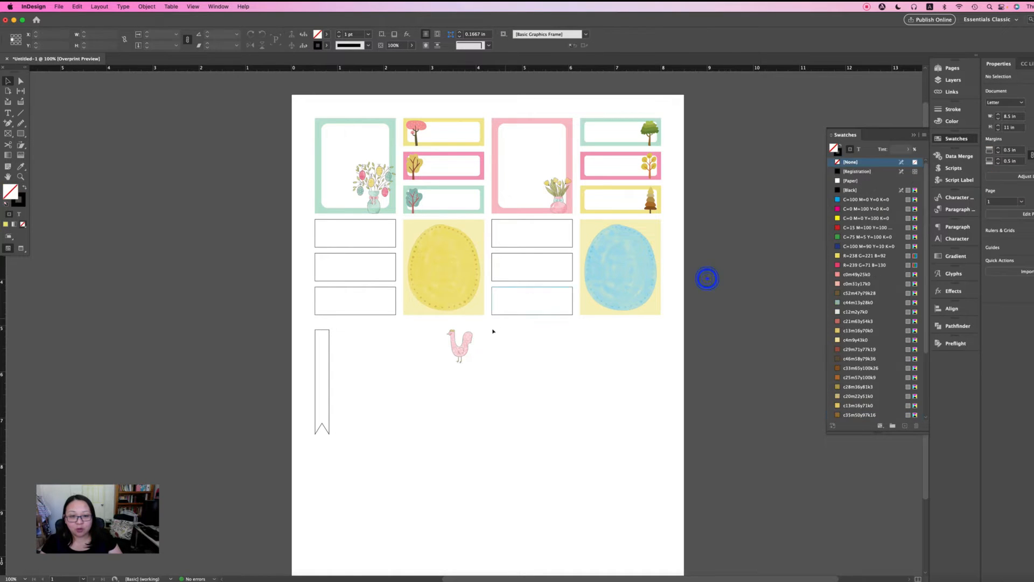
- Fill the blue egg's frame with blue sampled from the egg image and add that colour as a new swatch
{"action": "left_click", "coordinate": [649, 227]}
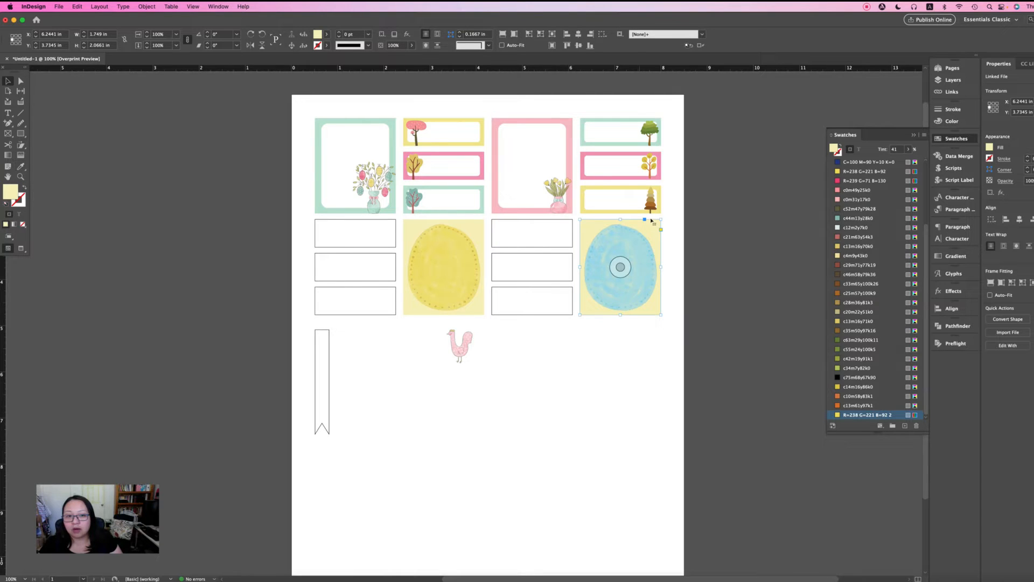
{"action": "left_click", "coordinate": [20, 167]}
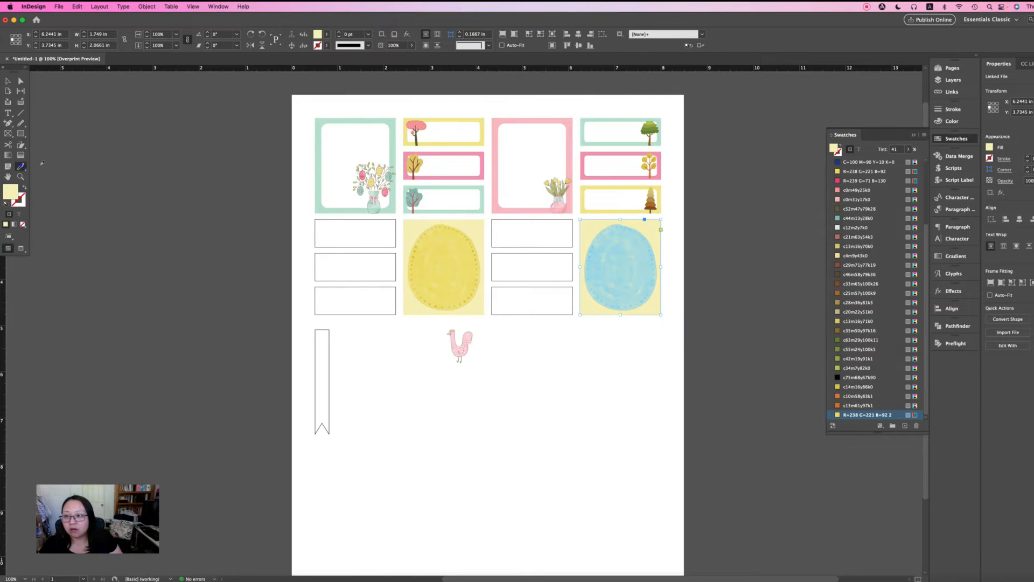
{"action": "left_click", "coordinate": [619, 235]}
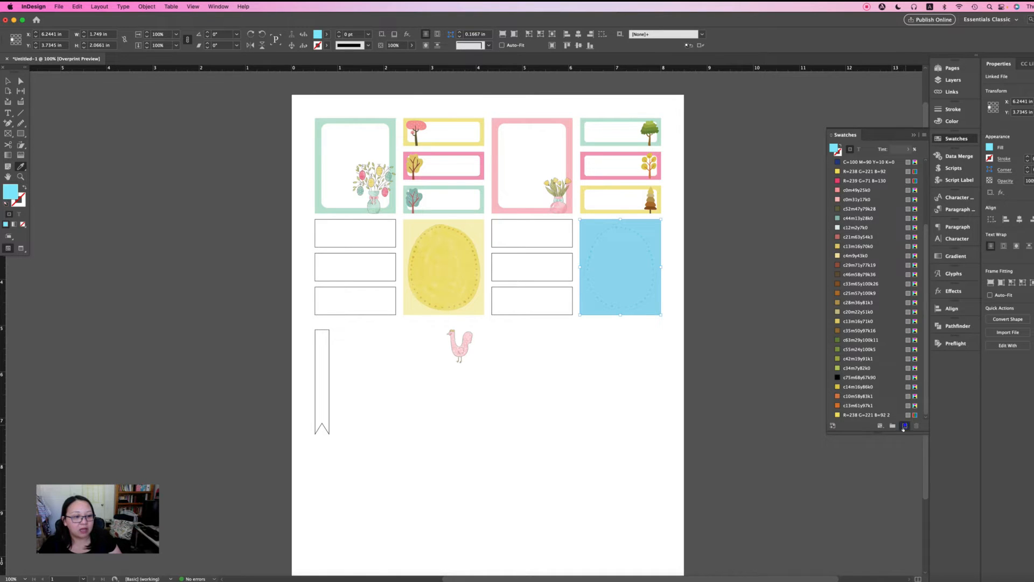
{"action": "left_click", "coordinate": [904, 426]}
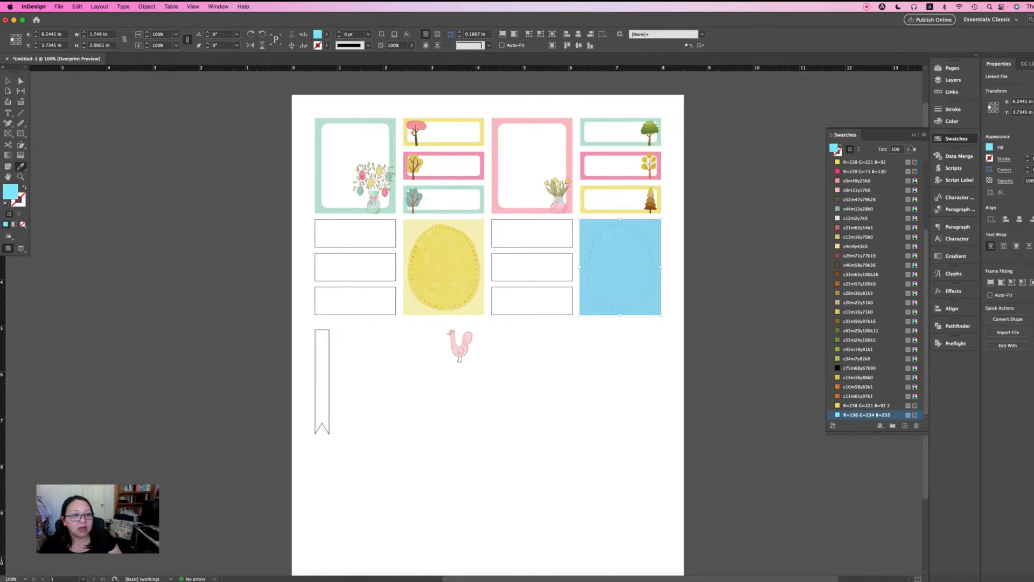
- Lighten the blue egg frame's fill to a 25% tint and deselect the frame
{"action": "left_click", "coordinate": [909, 149]}
{"action": "left_click_drag", "start_coordinate": [910, 161], "coordinate": [871, 162]}
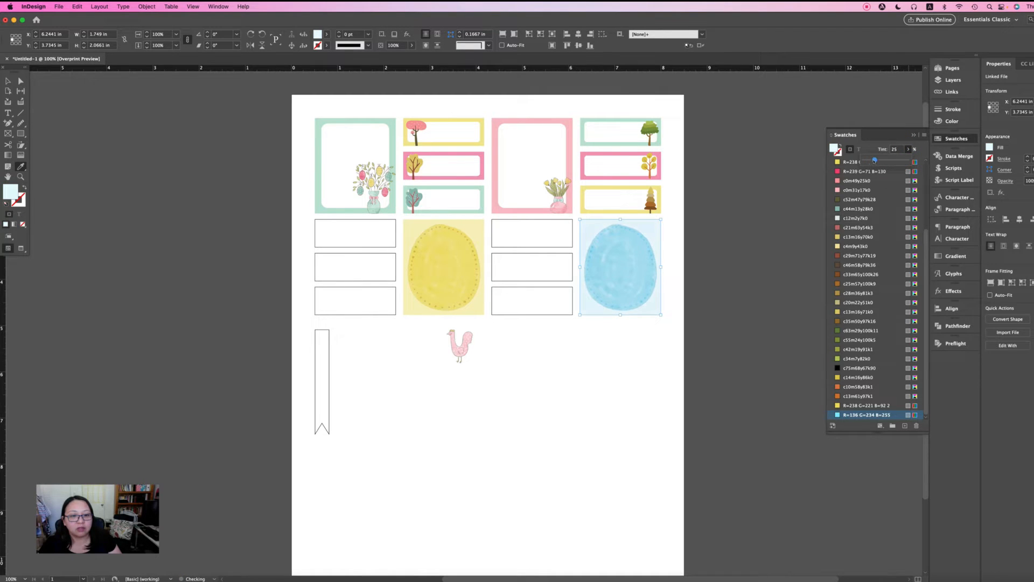
{"action": "left_click", "coordinate": [8, 81]}
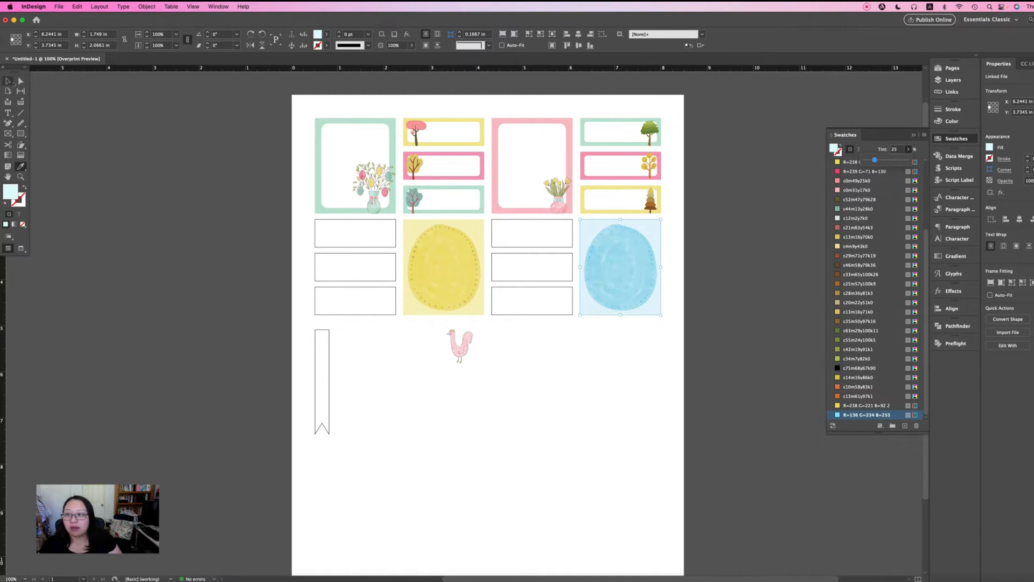
{"action": "left_click", "coordinate": [496, 464]}
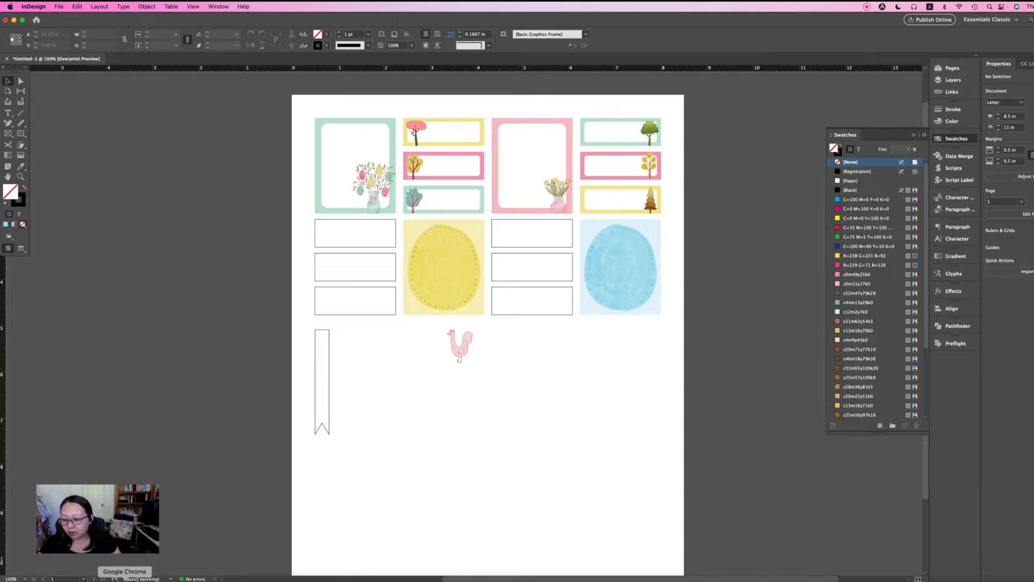
- Switch to Chrome to examine the layout of the Pinterest planner sticker sheet, and return to InDesign
{"action": "left_click", "coordinate": [125, 580]}
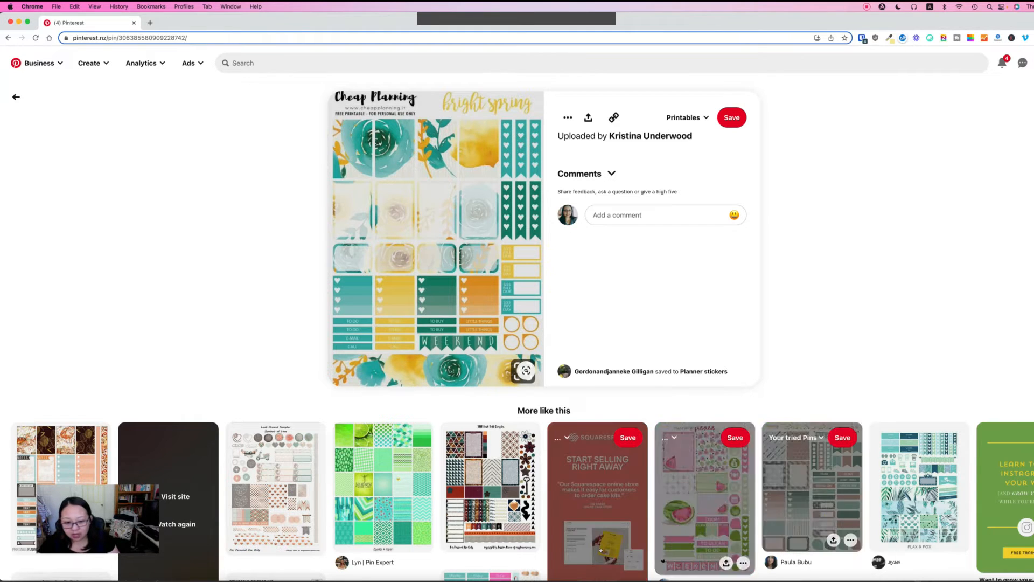
{"action": "mouse_move", "coordinate": [603, 550]}
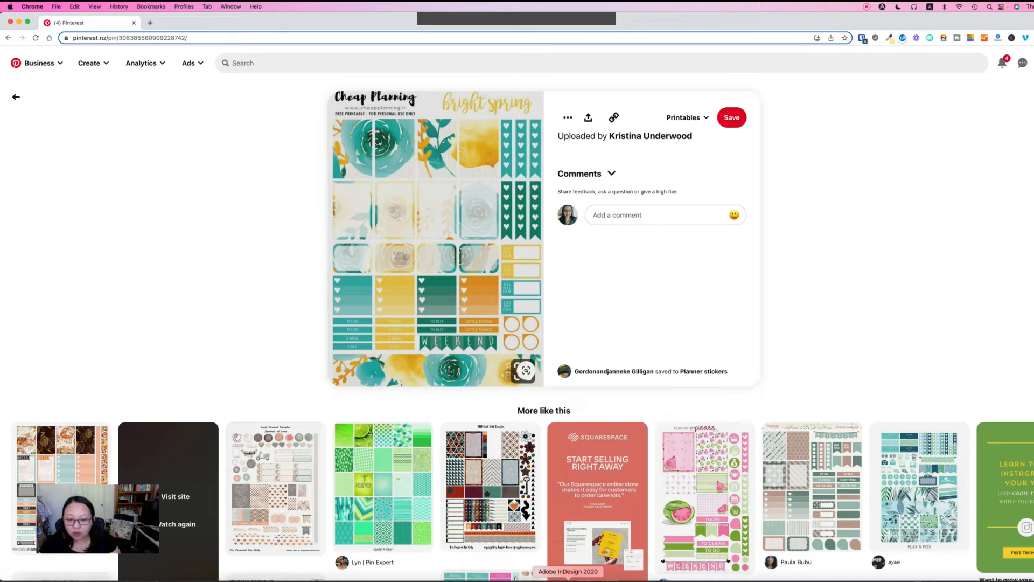
{"action": "left_click", "coordinate": [569, 580]}
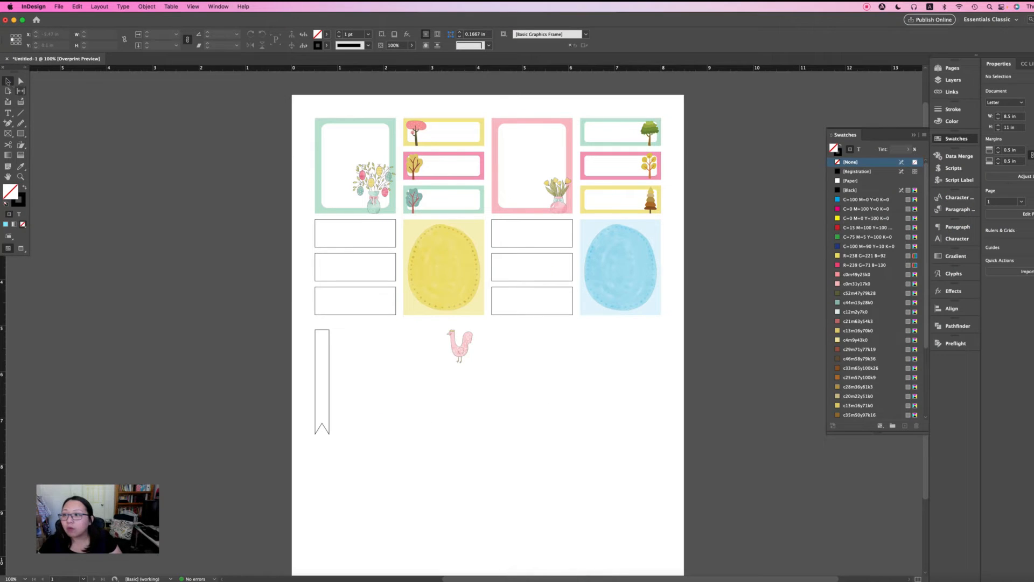
- Delete the lower two empty boxes in the first column and shorten the remaining box to 0.355 in high
{"action": "left_click_drag", "start_coordinate": [298, 250], "coordinate": [381, 310]}
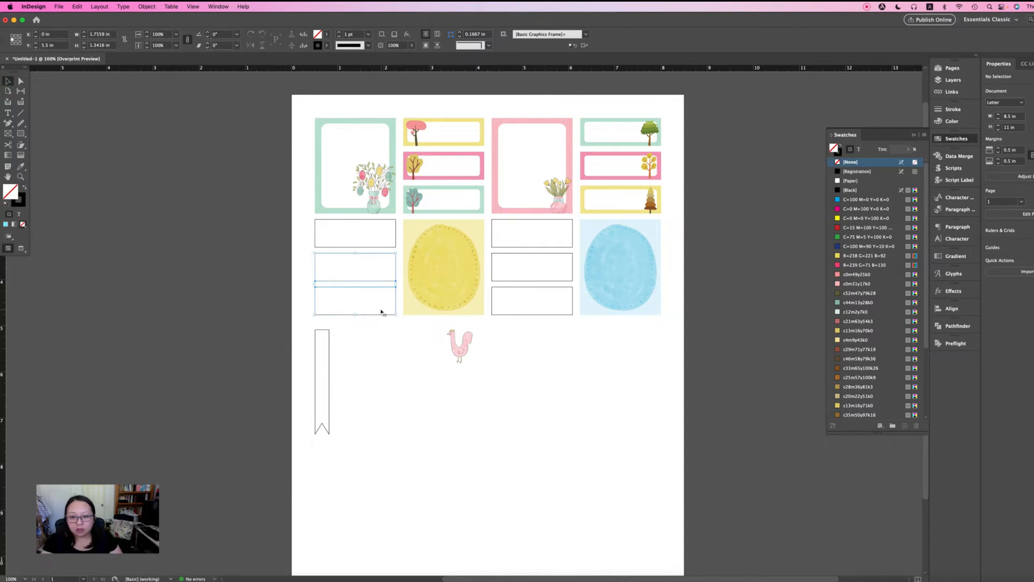
{"action": "key", "text": "Delete"}
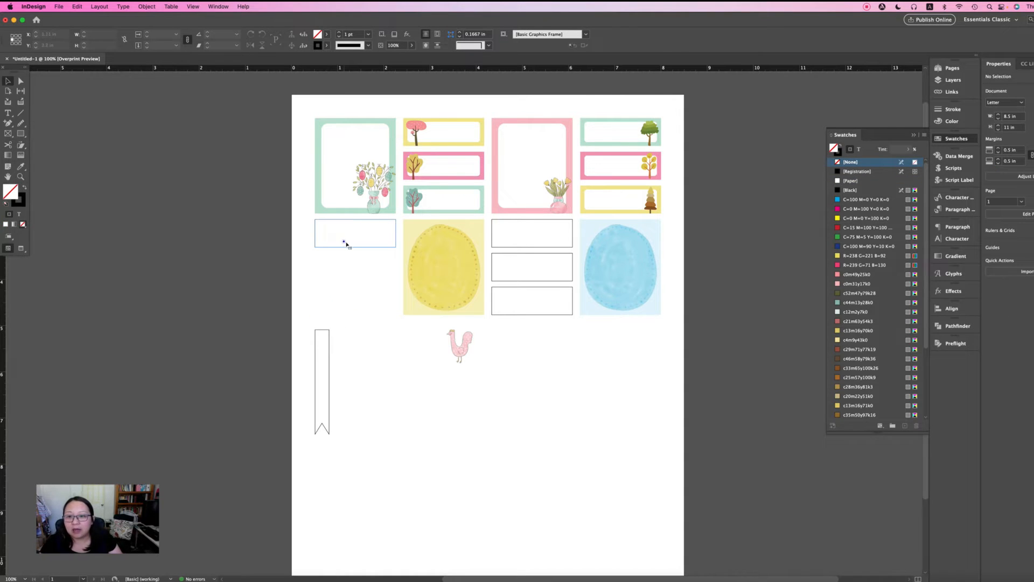
{"action": "left_click", "coordinate": [344, 237]}
{"action": "mouse_move", "coordinate": [353, 244]}
{"action": "left_mouse_down"}
{"action": "mouse_move", "coordinate": [370, 219]}
{"action": "mouse_move", "coordinate": [354, 236]}
{"action": "mouse_move", "coordinate": [370, 236]}
{"action": "left_mouse_up"}
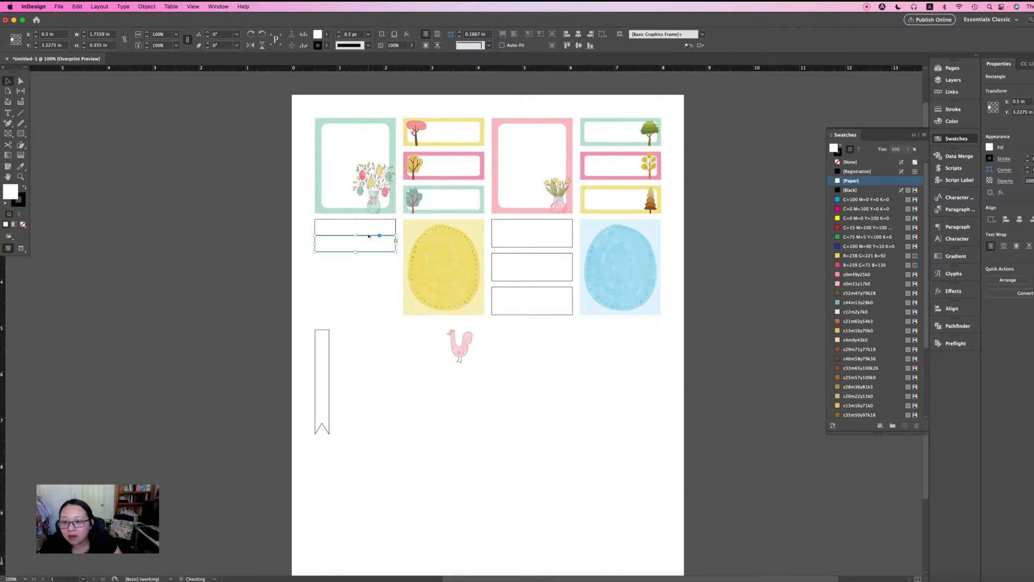
- Undo the shortened box's copy and duplicate the box again directly below itself so their edges meet
{"action": "left_click", "coordinate": [385, 282]}
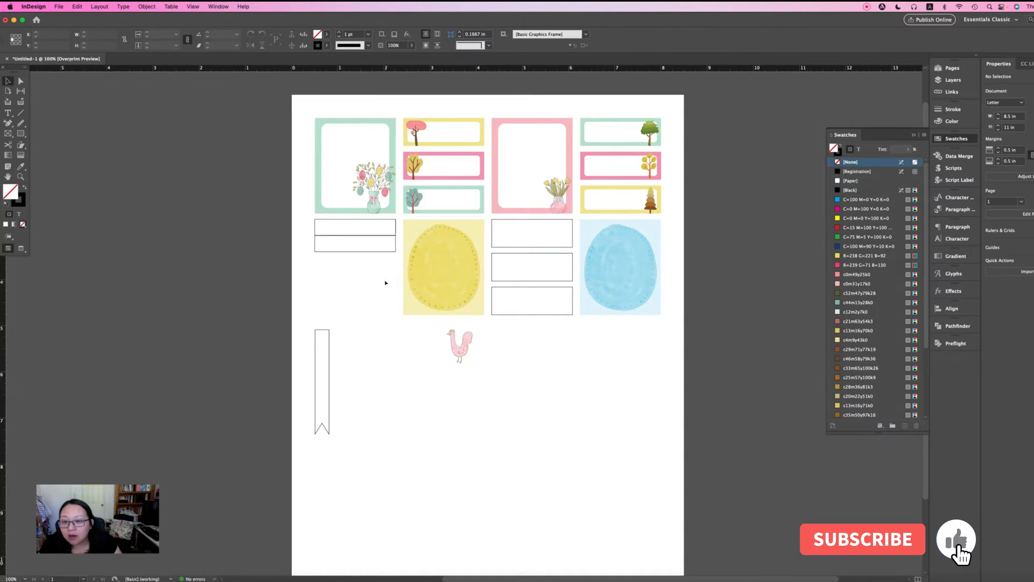
{"action": "key", "text": "super+z"}
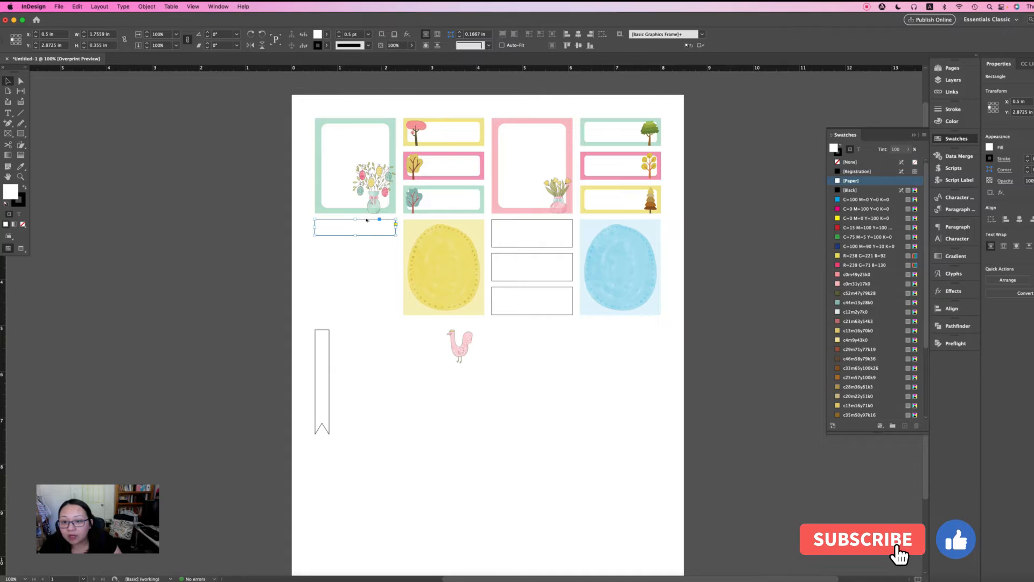
{"action": "left_click_drag", "start_coordinate": [365, 218], "coordinate": [368, 238]}
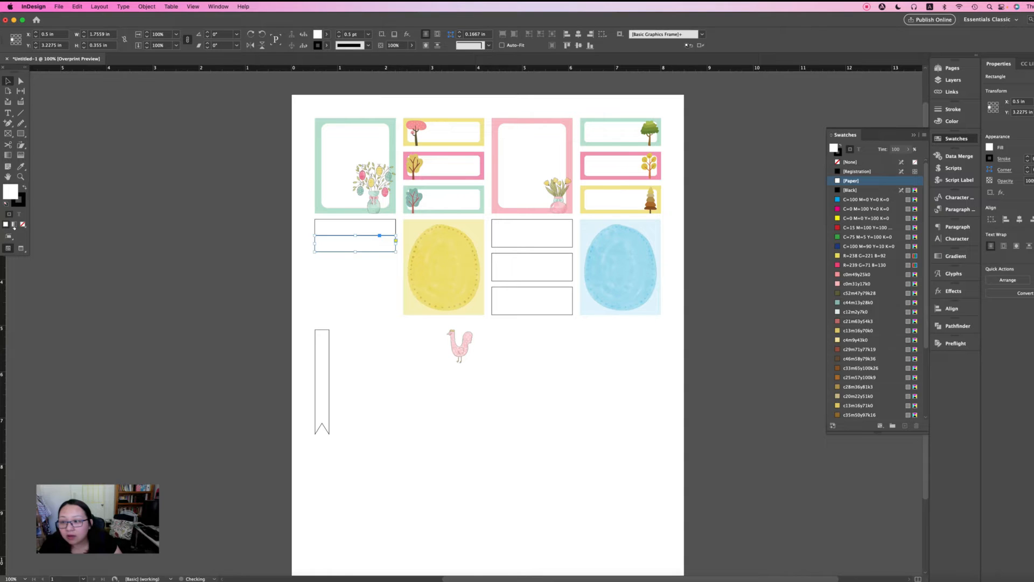
- Delete the lower of the two stacked boxes in the first column and shorten the remaining one to 0.305 in high
{"action": "left_click", "coordinate": [20, 177]}
{"action": "left_click_drag", "start_coordinate": [301, 189], "coordinate": [486, 307]}
{"action": "key", "text": "v"}
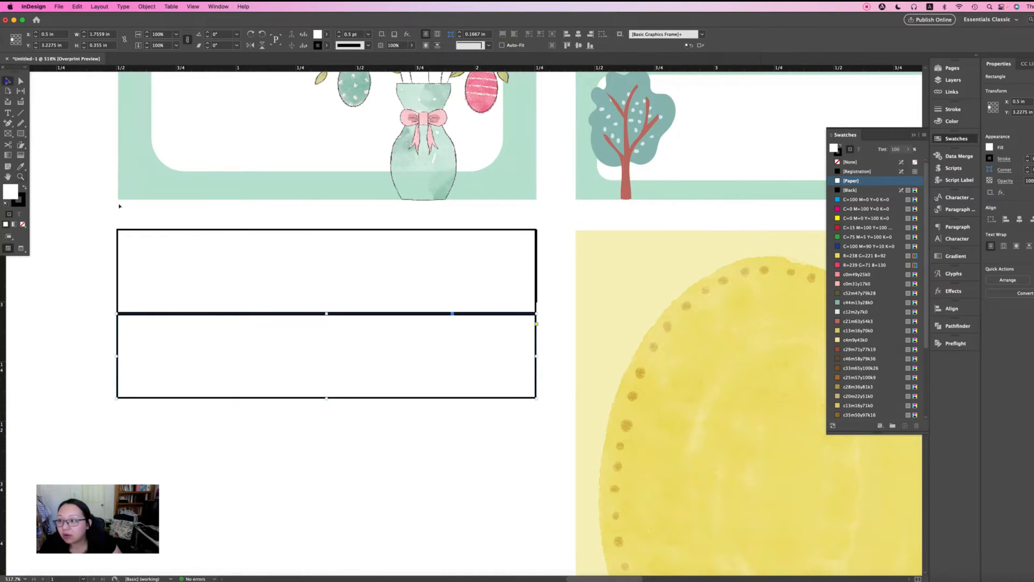
{"action": "left_click", "coordinate": [323, 455]}
{"action": "left_click", "coordinate": [336, 387]}
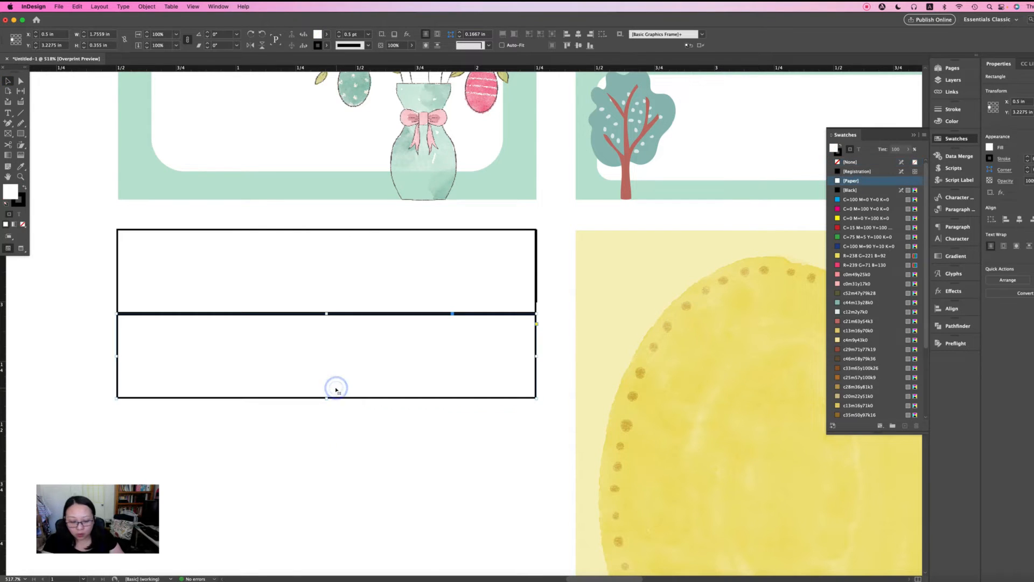
{"action": "key", "text": "Delete"}
{"action": "left_click_drag", "start_coordinate": [413, 291], "coordinate": [407, 339], "text": "alt"}
{"action": "key", "text": "super+z"}
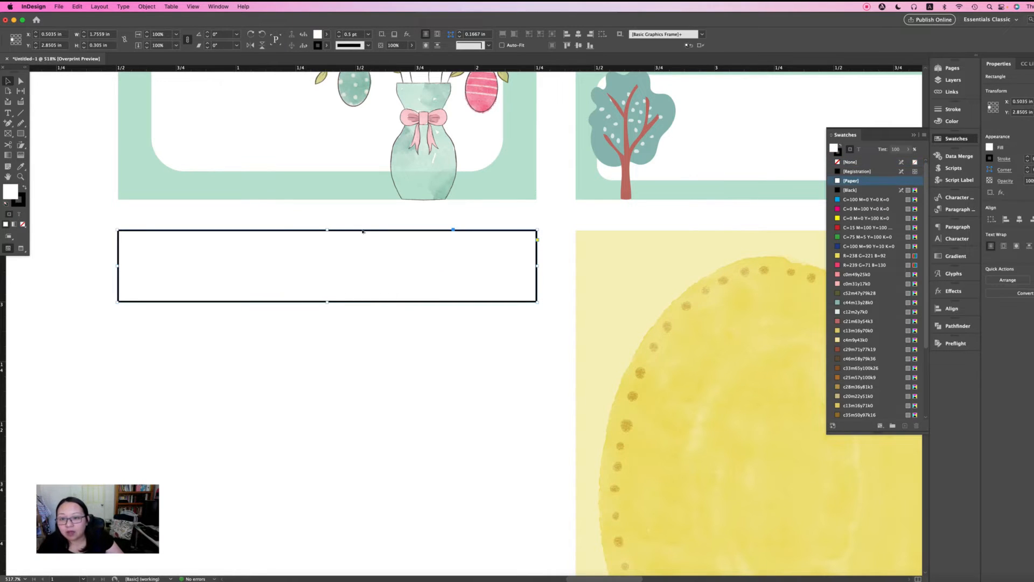
- Duplicate the shortened strip directly below itself so their edges meet, and deselect
{"action": "left_click", "coordinate": [280, 204]}
{"action": "left_click", "coordinate": [306, 261]}
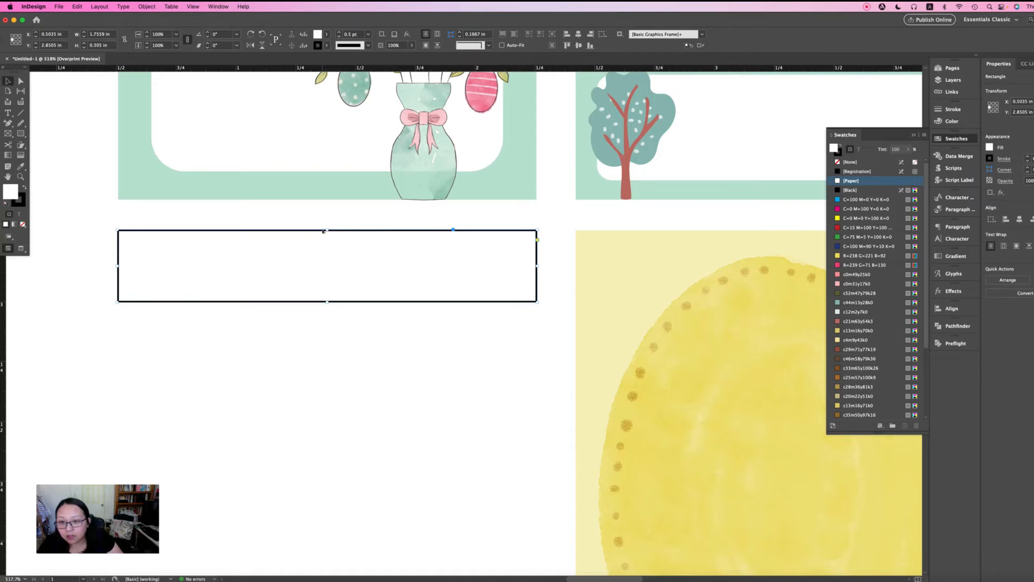
{"action": "left_click_drag", "start_coordinate": [323, 231], "coordinate": [323, 303]}
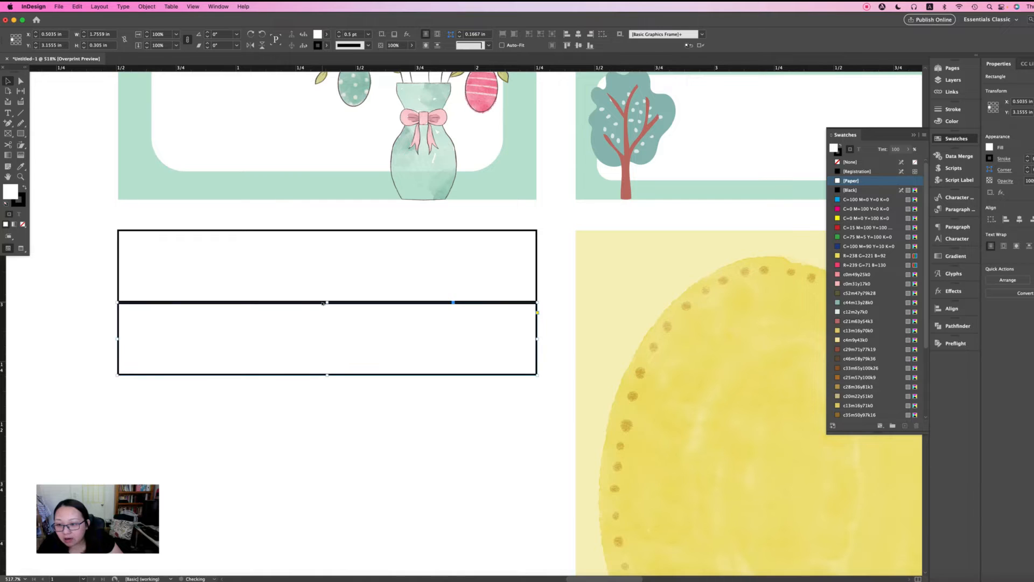
{"action": "left_click", "coordinate": [98, 295]}
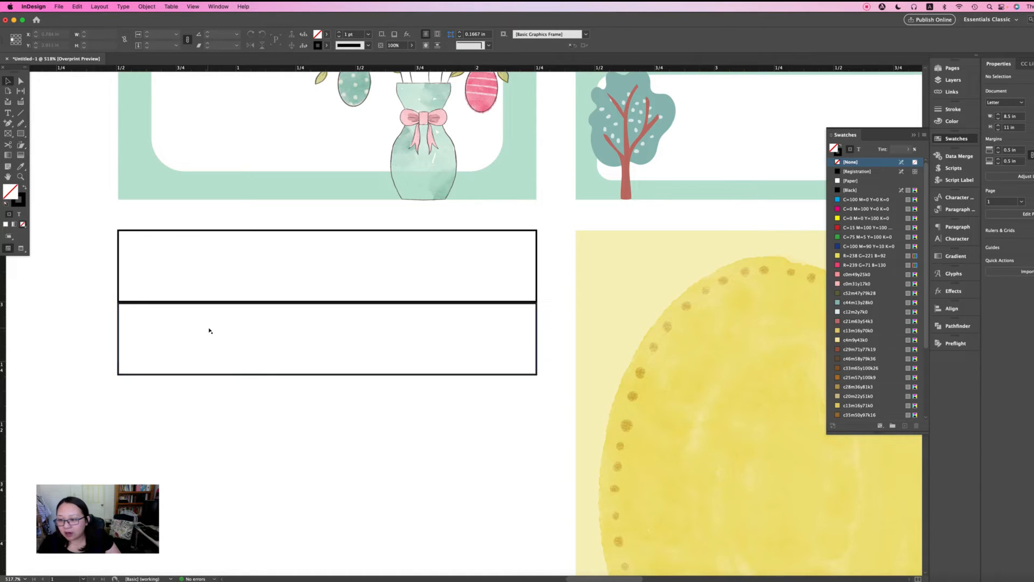
- Step and repeat the lower strip four times with a 0.305 in vertical and 0 in horizontal offset, and deselect
{"action": "left_click", "coordinate": [379, 333]}
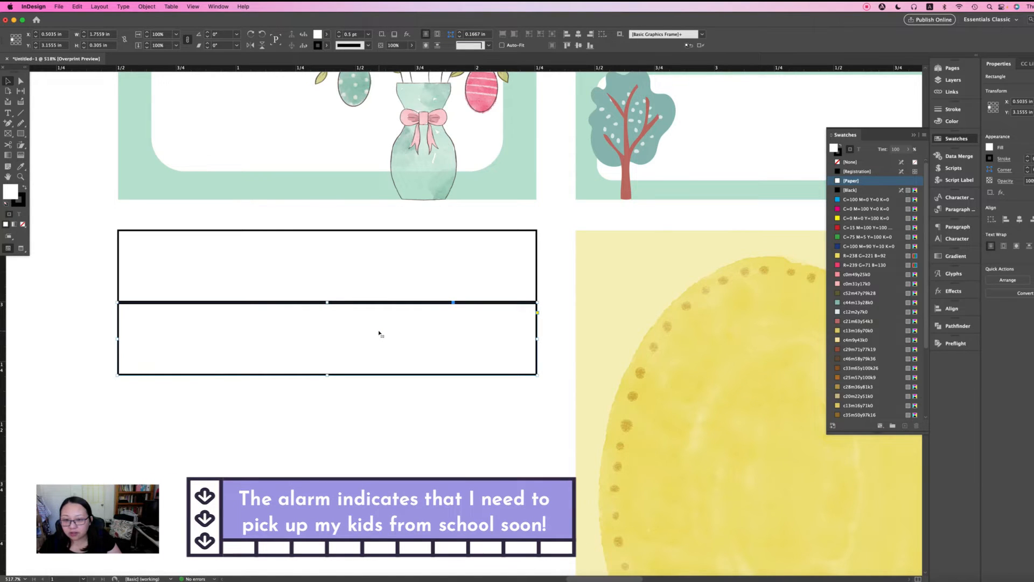
{"action": "left_click", "coordinate": [77, 6]}
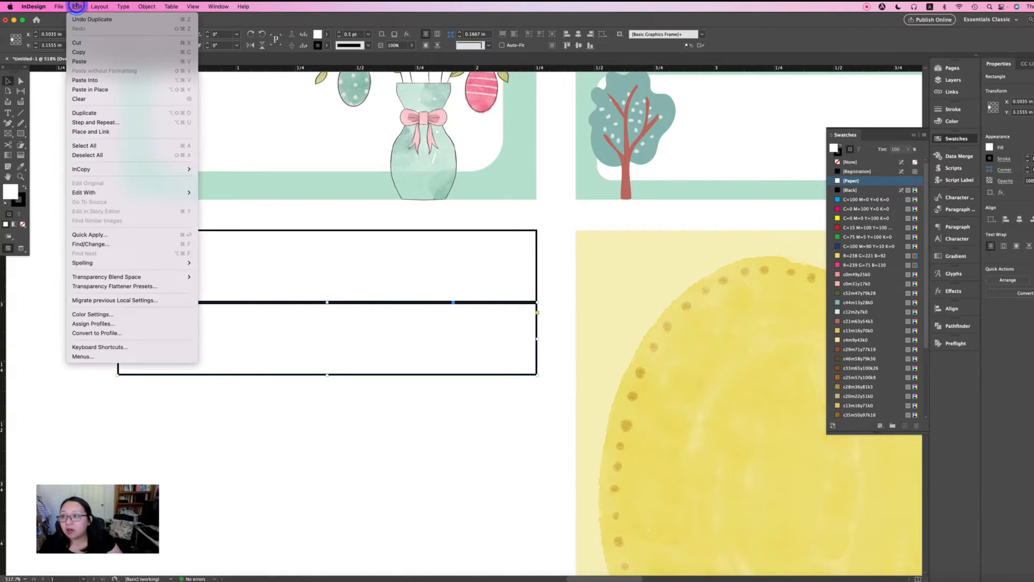
{"action": "left_click", "coordinate": [91, 122]}
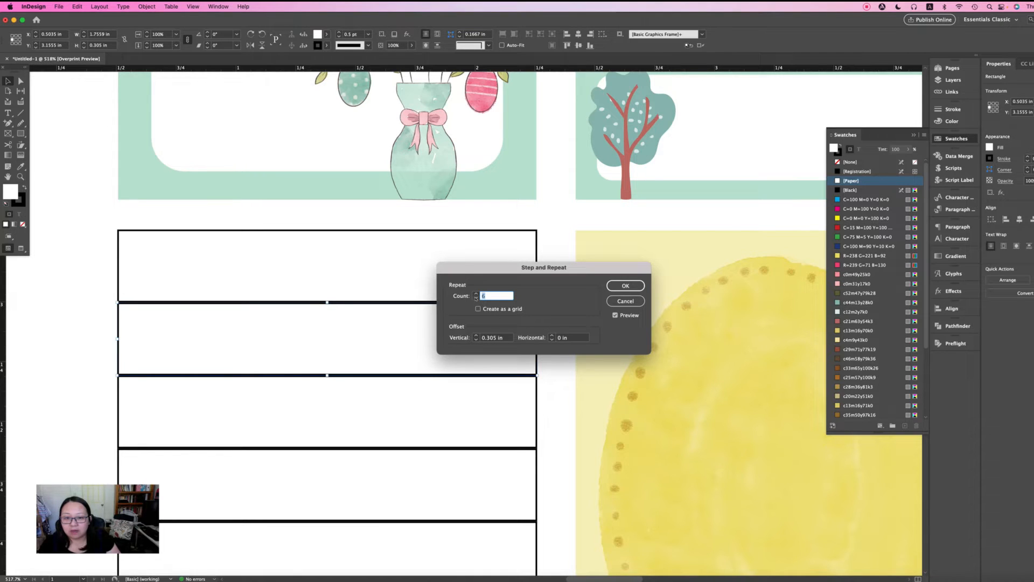
{"action": "left_click", "coordinate": [625, 284]}
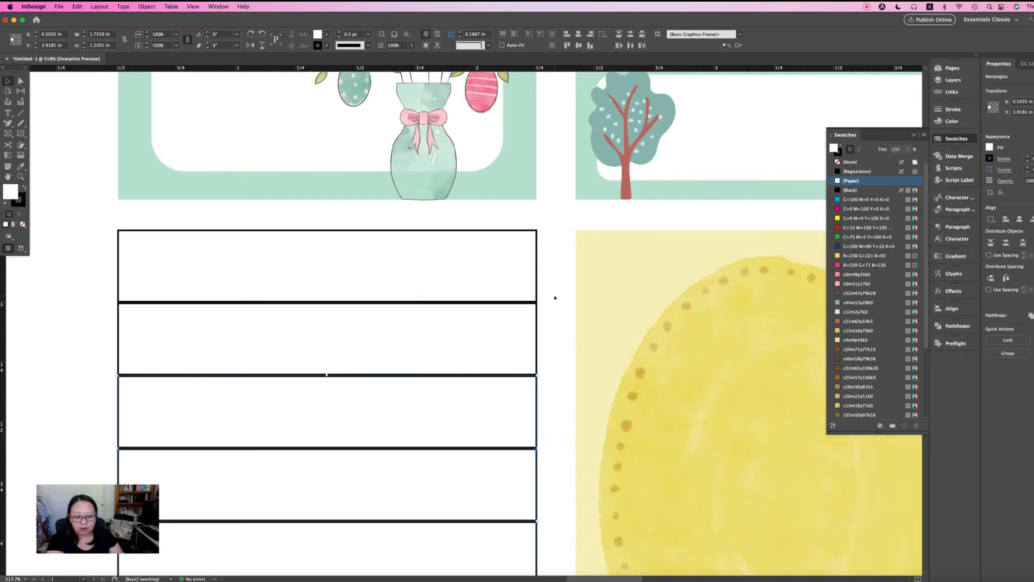
{"action": "key", "text": "super+minus"}
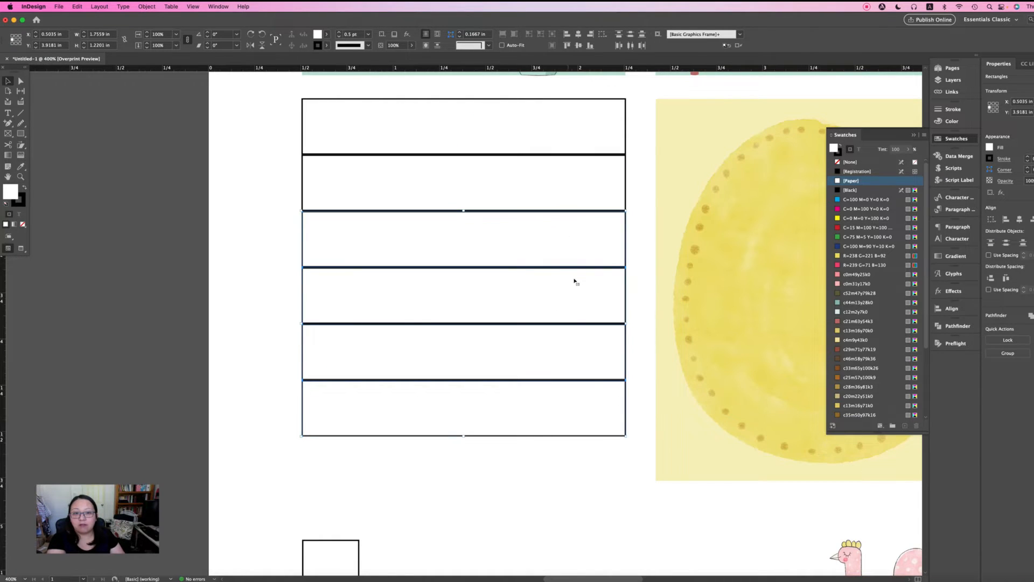
{"action": "left_click", "coordinate": [522, 474]}
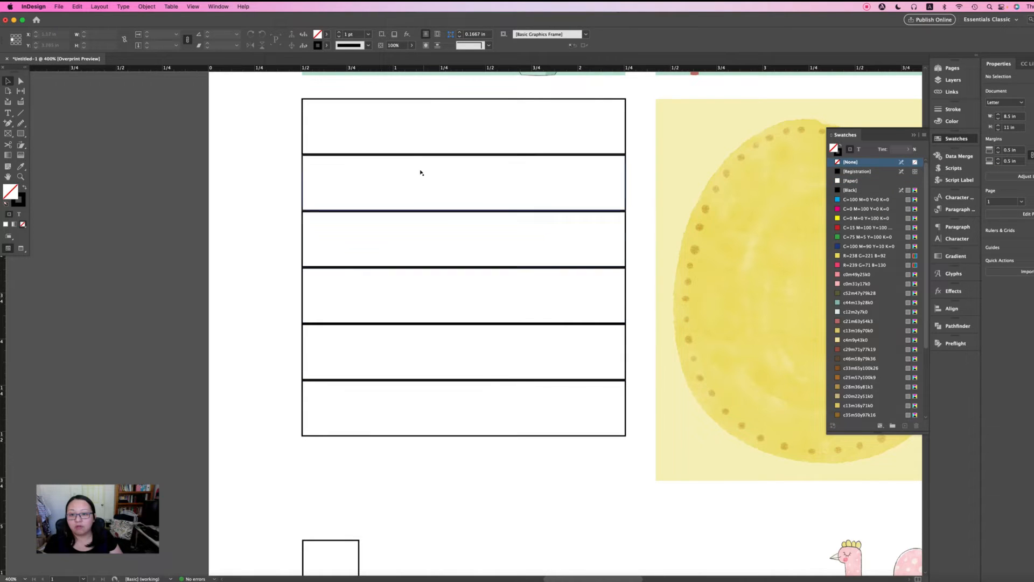
- Stretch all six strips together to about 2.07 in total height, so they end level with the yellow egg frame
{"action": "left_click_drag", "start_coordinate": [283, 112], "coordinate": [555, 412]}
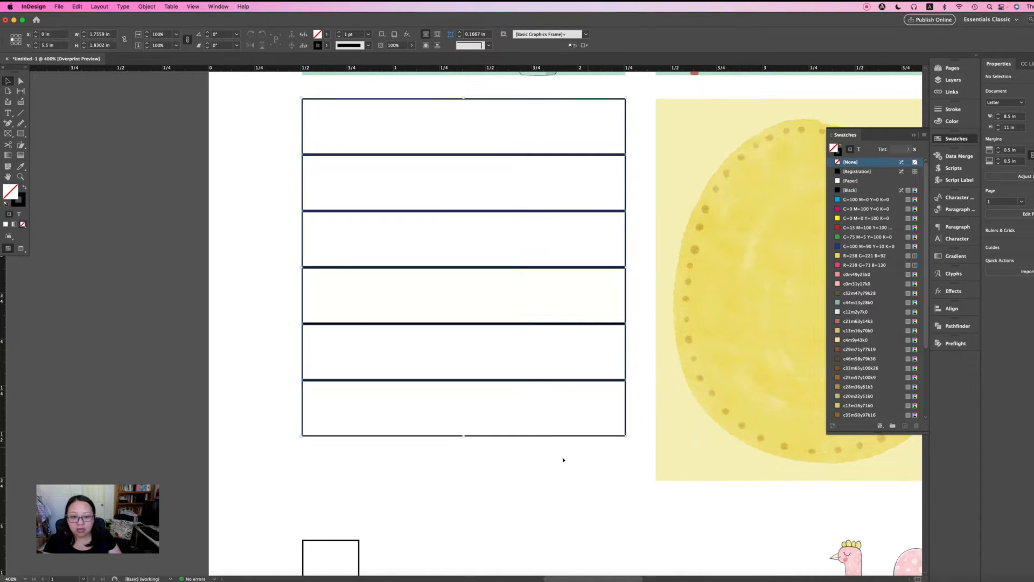
{"action": "left_click_drag", "start_coordinate": [463, 437], "coordinate": [613, 481]}
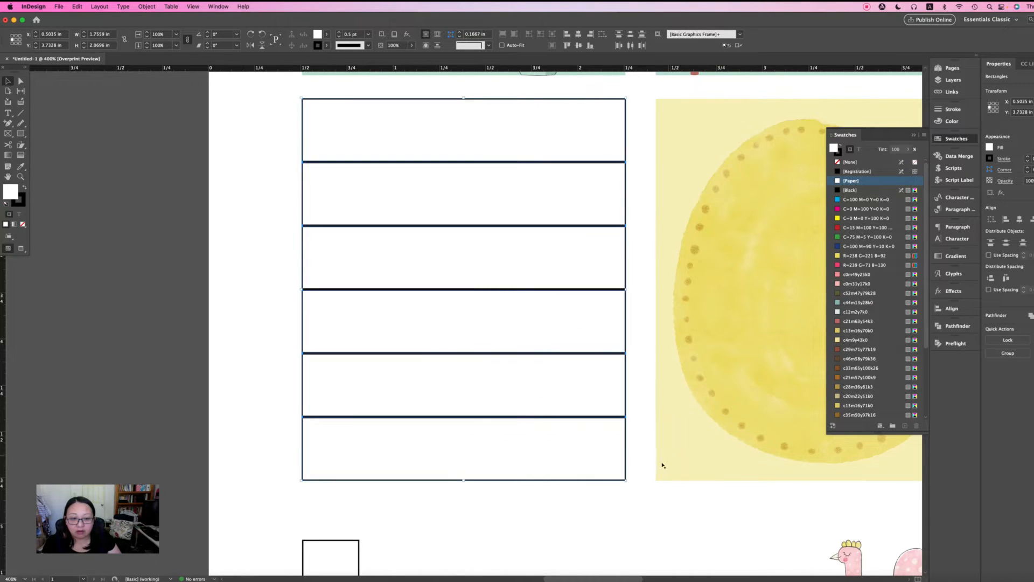
{"action": "left_click", "coordinate": [681, 463]}
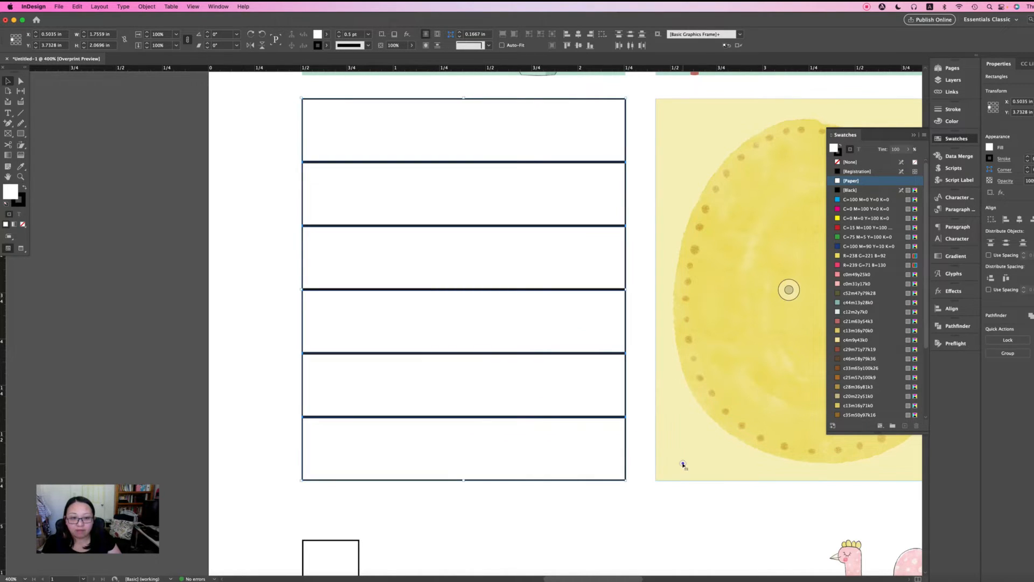
{"action": "left_click", "coordinate": [632, 512]}
- Fill all six strips with the mint color and no stroke sampled from the vase frame above, and deselect them
{"action": "left_click", "coordinate": [383, 144]}
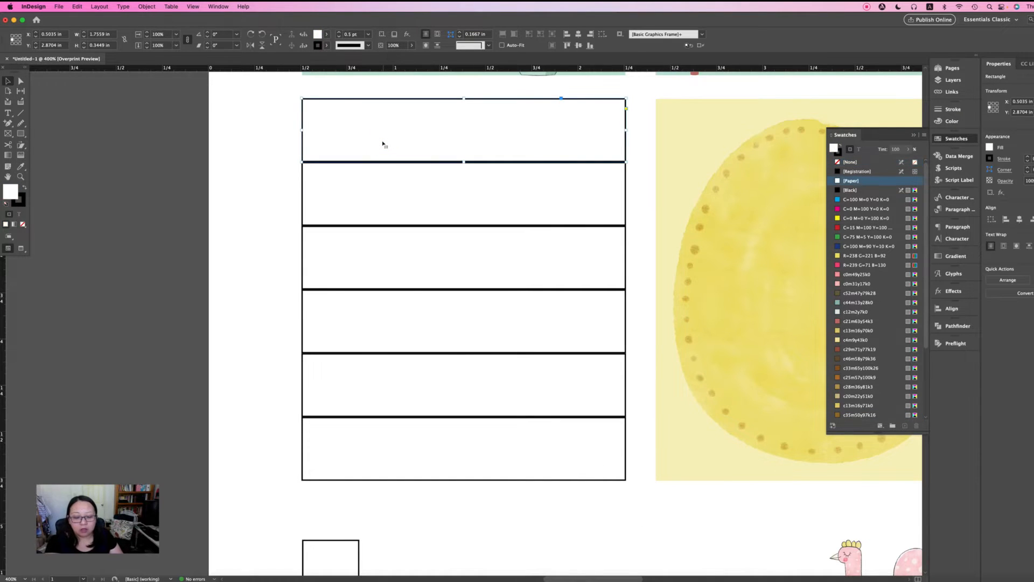
{"action": "key", "text": "super+minus"}
{"action": "key", "text": "super+minus"}
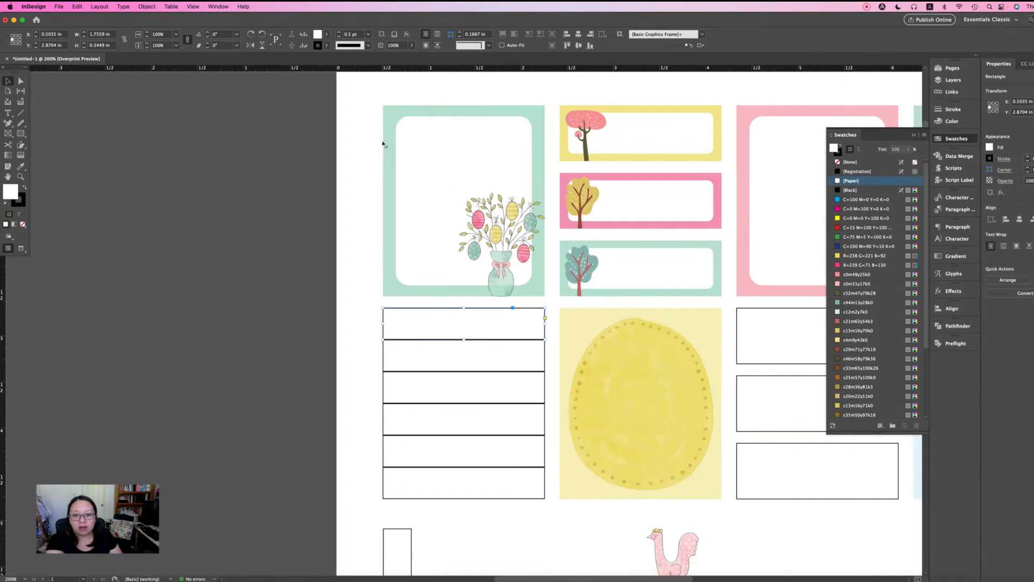
{"action": "left_click", "coordinate": [354, 264]}
{"action": "left_click_drag", "start_coordinate": [355, 321], "coordinate": [464, 491]}
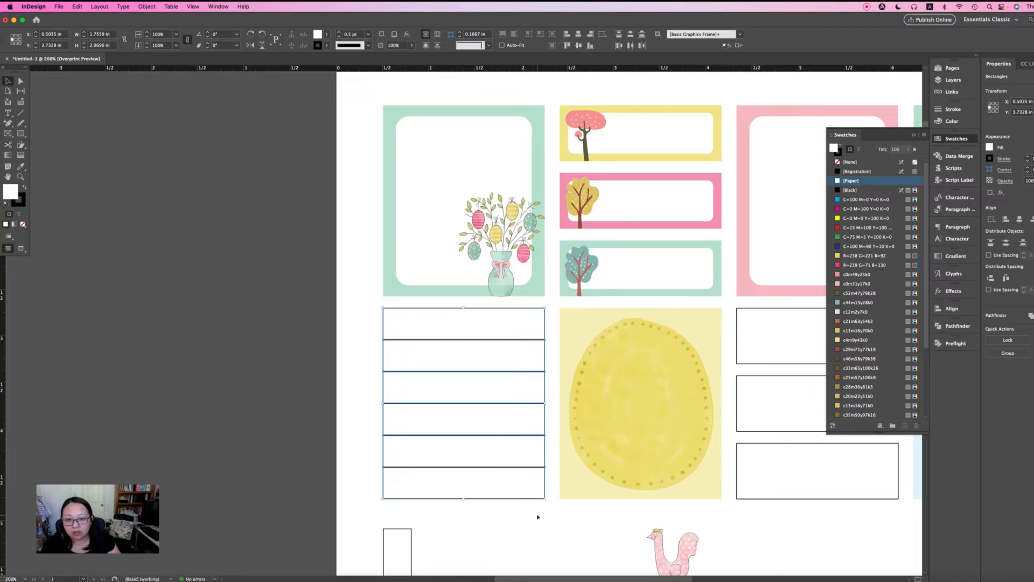
{"action": "left_click", "coordinate": [22, 167]}
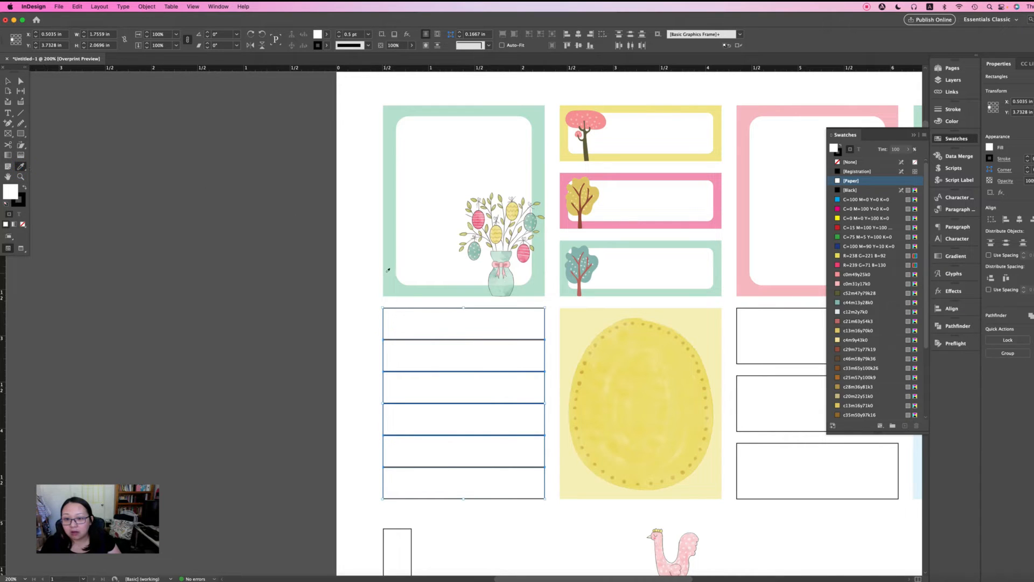
{"action": "left_click", "coordinate": [389, 271]}
{"action": "key", "text": "v"}
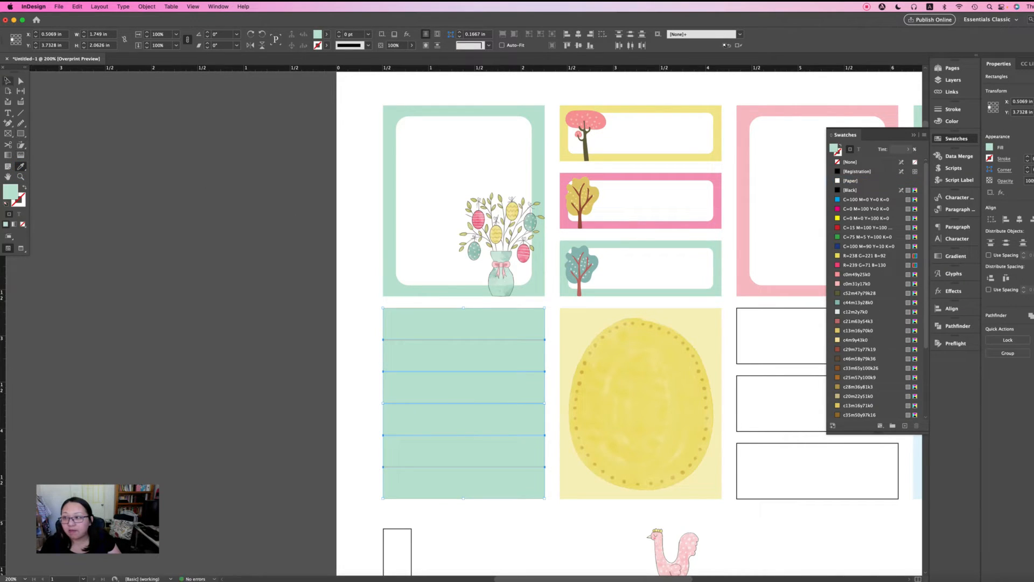
{"action": "left_click", "coordinate": [162, 237]}
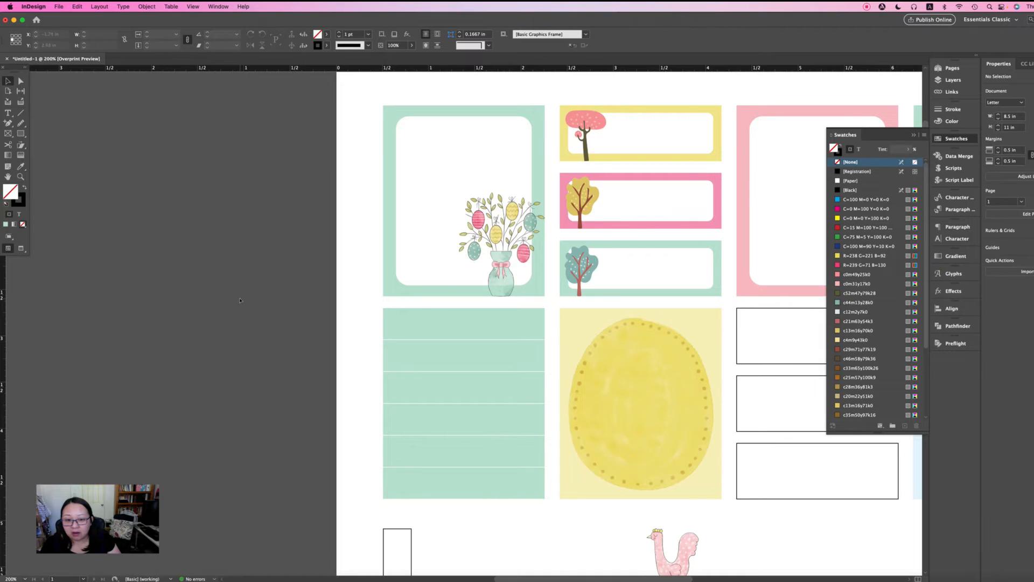
- Save the top strip's mint fill as a new swatch, R=191 G=227 B=211
{"action": "left_click", "coordinate": [456, 362]}
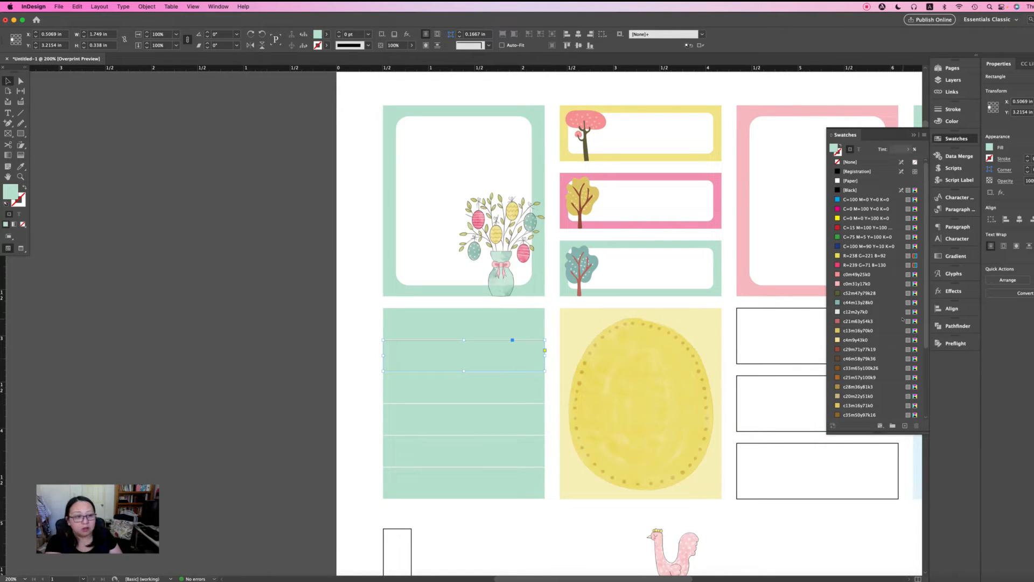
{"action": "left_click_drag", "start_coordinate": [468, 355], "coordinate": [468, 323]}
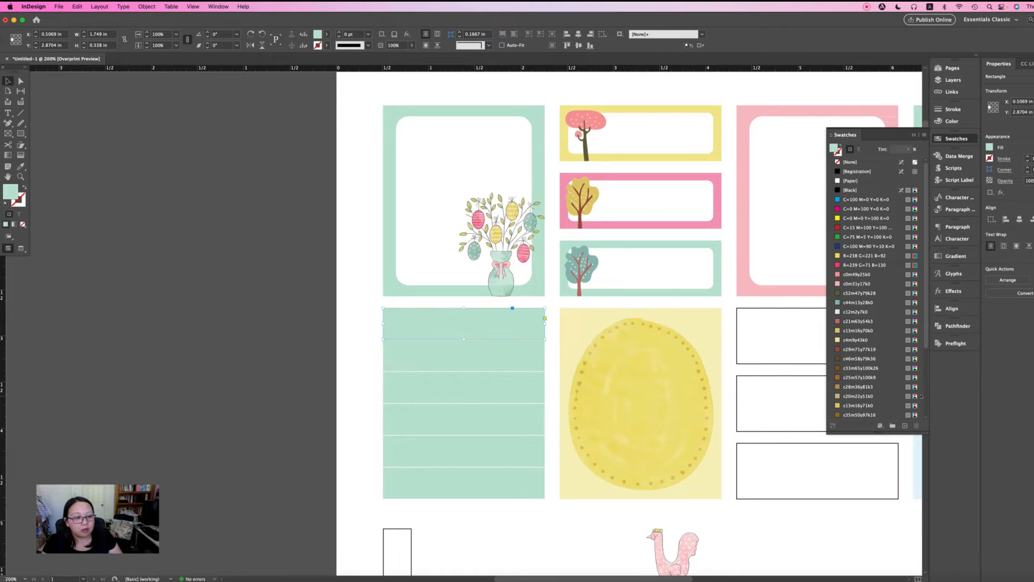
{"action": "scroll", "coordinate": [922, 397], "scroll_direction": "down", "scroll_amount": 5}
{"action": "left_click", "coordinate": [905, 425]}
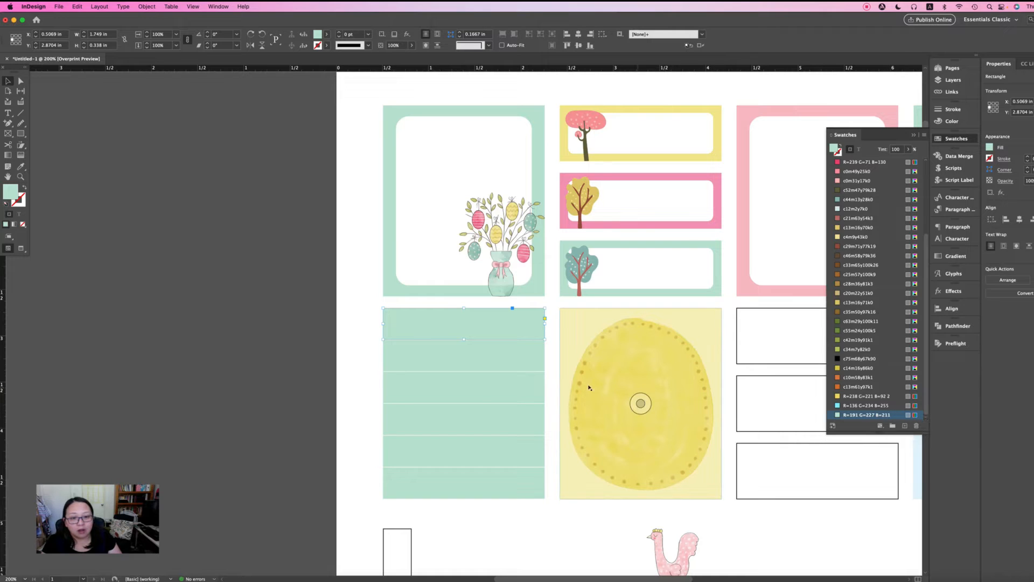
- Apply the R=191 G=227 B=211 swatch to the five strips below the top one
{"action": "left_click", "coordinate": [529, 357]}
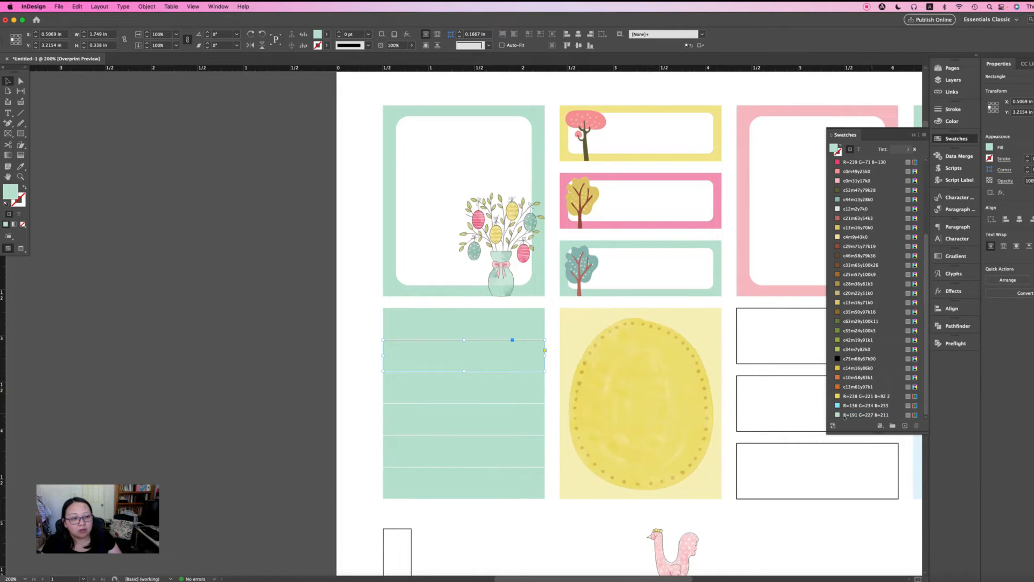
{"action": "left_click", "coordinate": [508, 393]}
{"action": "left_click", "coordinate": [517, 422], "text": "shift"}
{"action": "left_click", "coordinate": [515, 448], "text": "shift"}
{"action": "left_click", "coordinate": [507, 494], "text": "shift"}
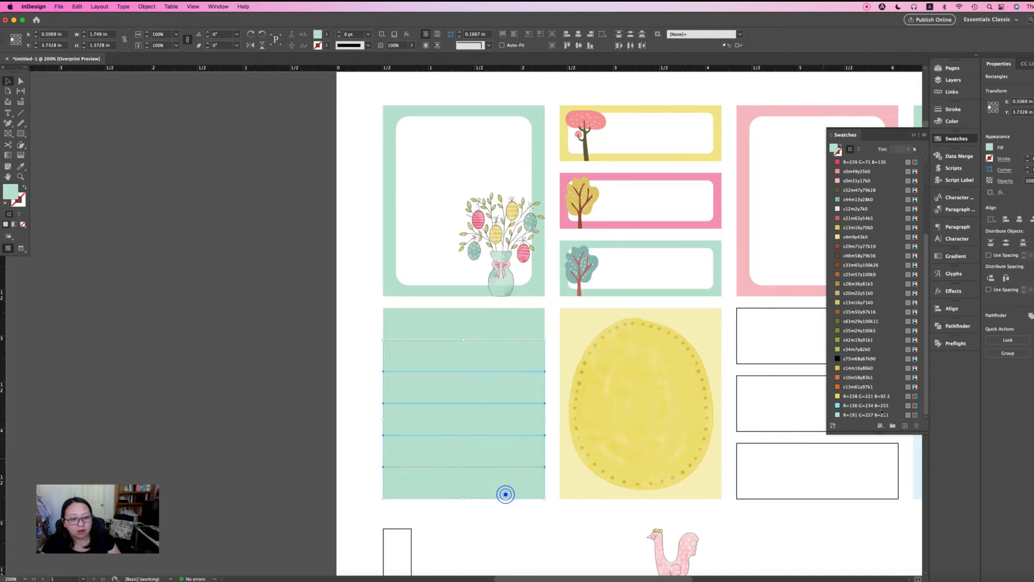
{"action": "left_click", "coordinate": [860, 415]}
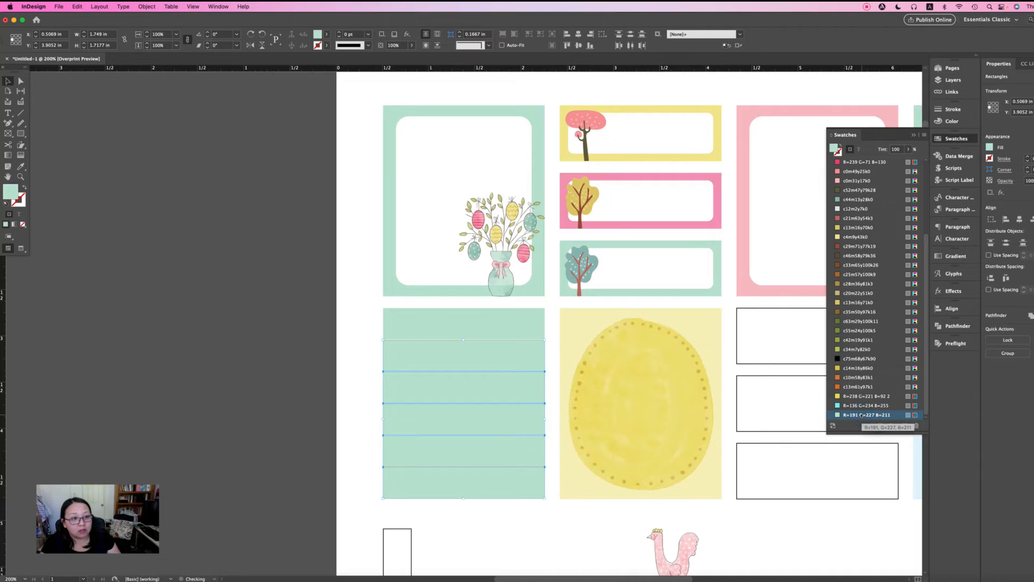
- Lighten the top strip's mint fill to a 44% tint
{"action": "left_click", "coordinate": [539, 319]}
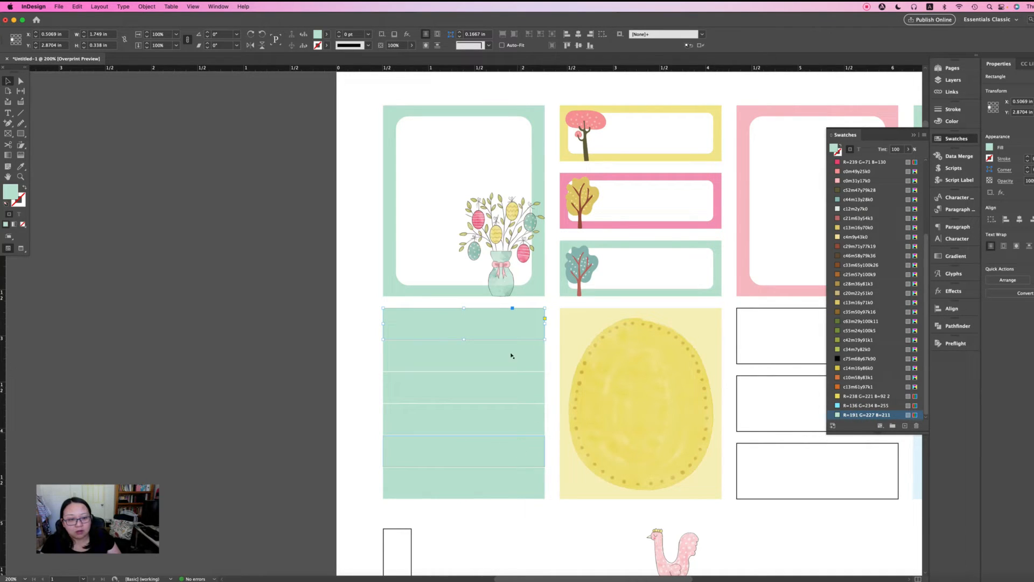
{"action": "left_click", "coordinate": [495, 354]}
{"action": "left_click", "coordinate": [496, 326]}
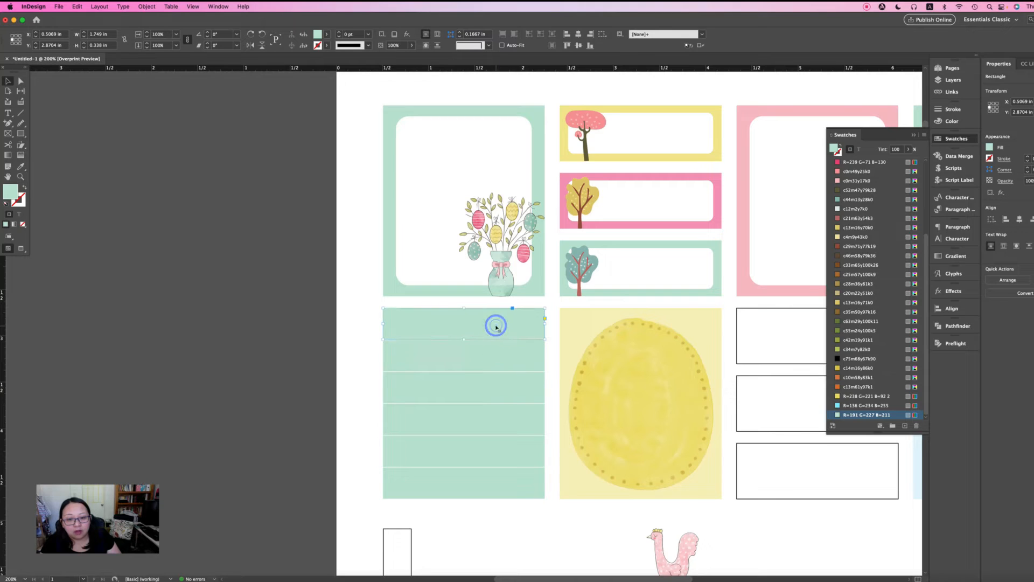
{"action": "left_click", "coordinate": [908, 149]}
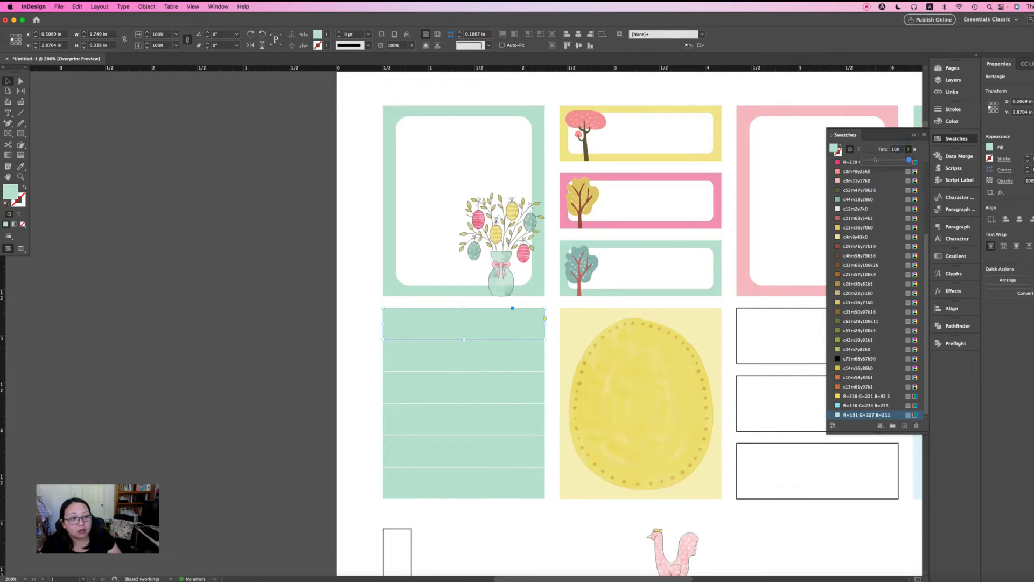
{"action": "left_click_drag", "start_coordinate": [873, 161], "coordinate": [881, 160]}
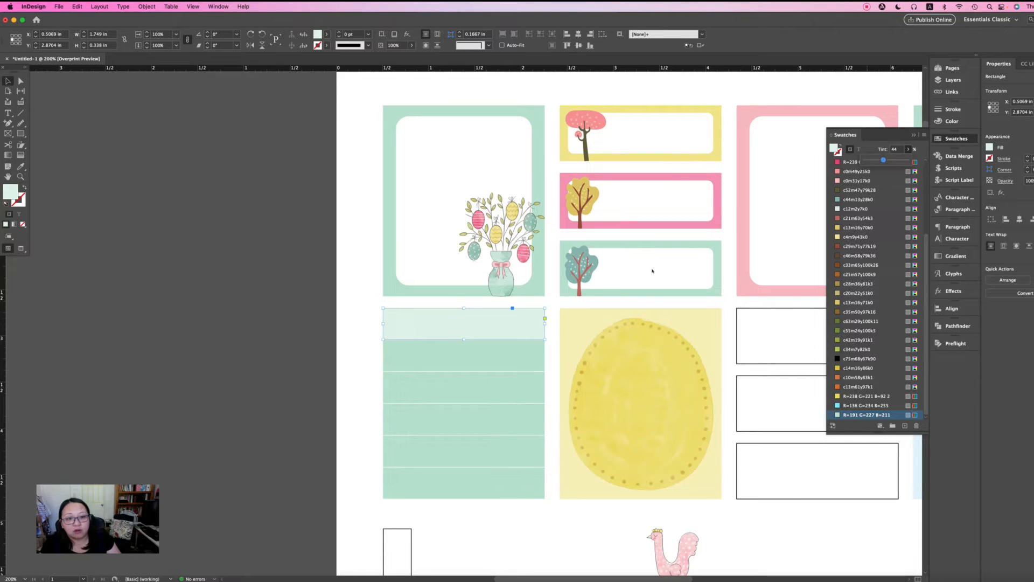
- Lighten the second strip's mint fill to a 64% tint
{"action": "left_click", "coordinate": [522, 353]}
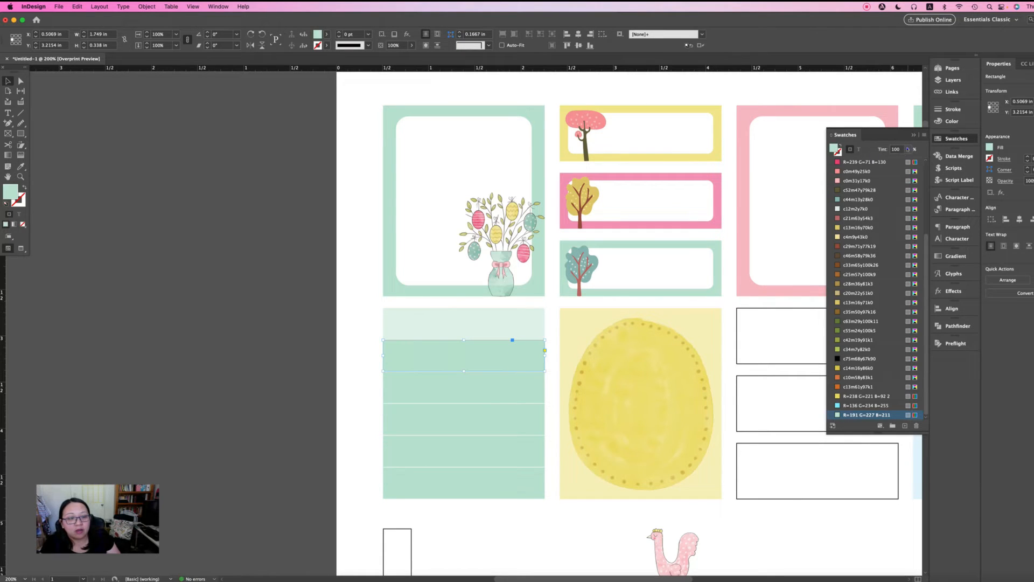
{"action": "left_click", "coordinate": [908, 149]}
{"action": "left_click", "coordinate": [884, 160]}
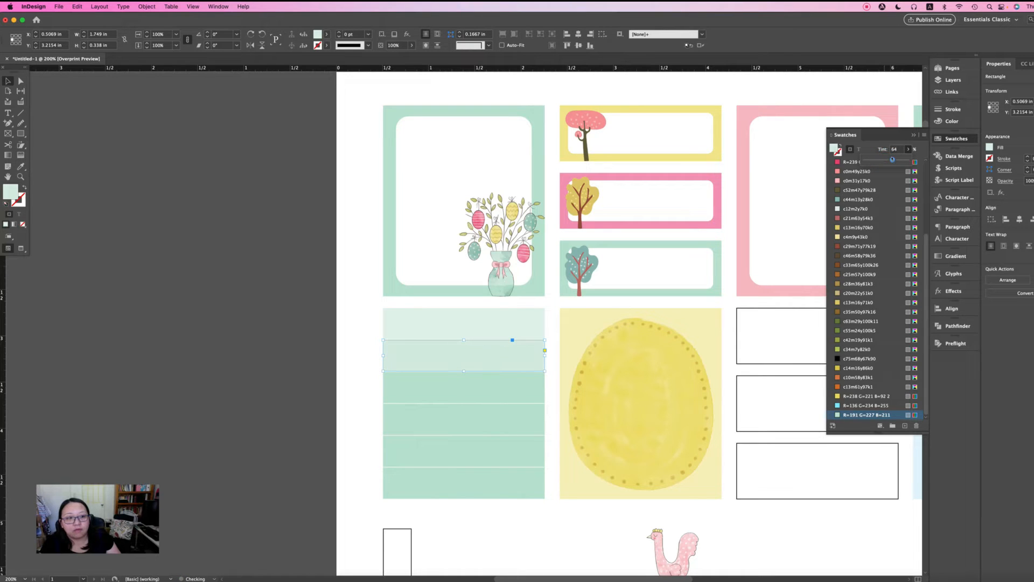
- Lighten the third strip's mint fill to a 91% tint
{"action": "left_click", "coordinate": [485, 392]}
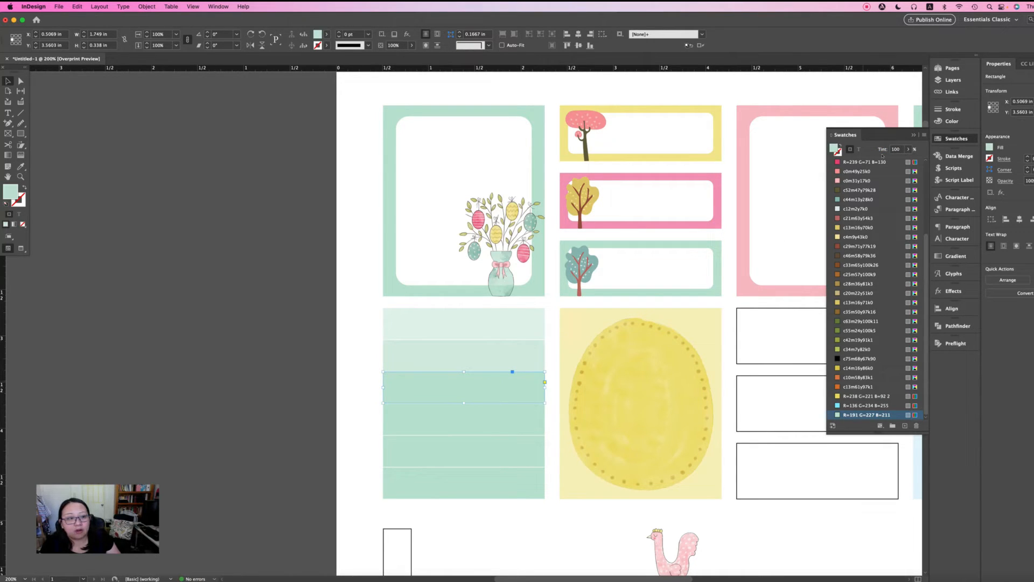
{"action": "left_click", "coordinate": [908, 150]}
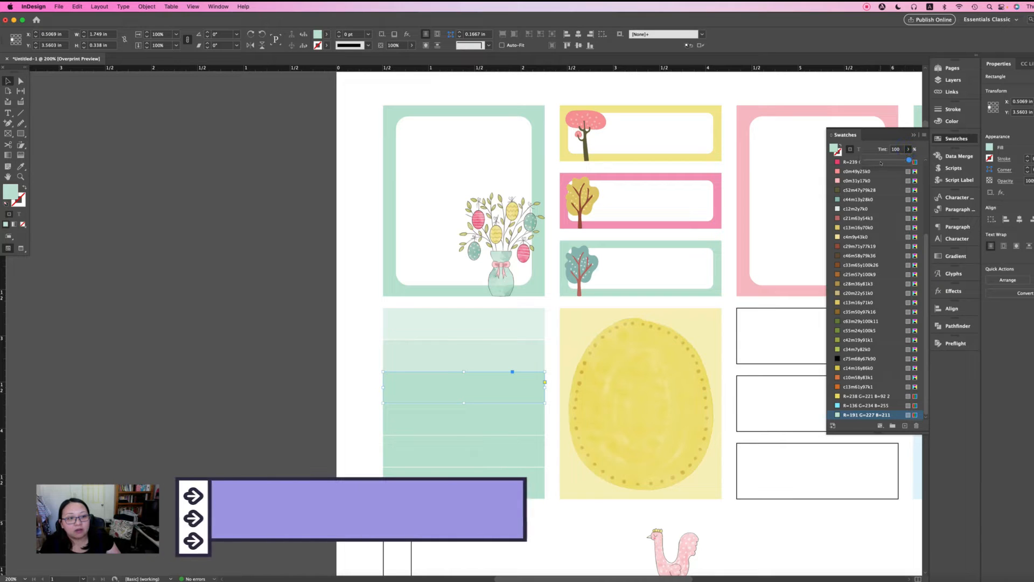
{"action": "left_click", "coordinate": [892, 160]}
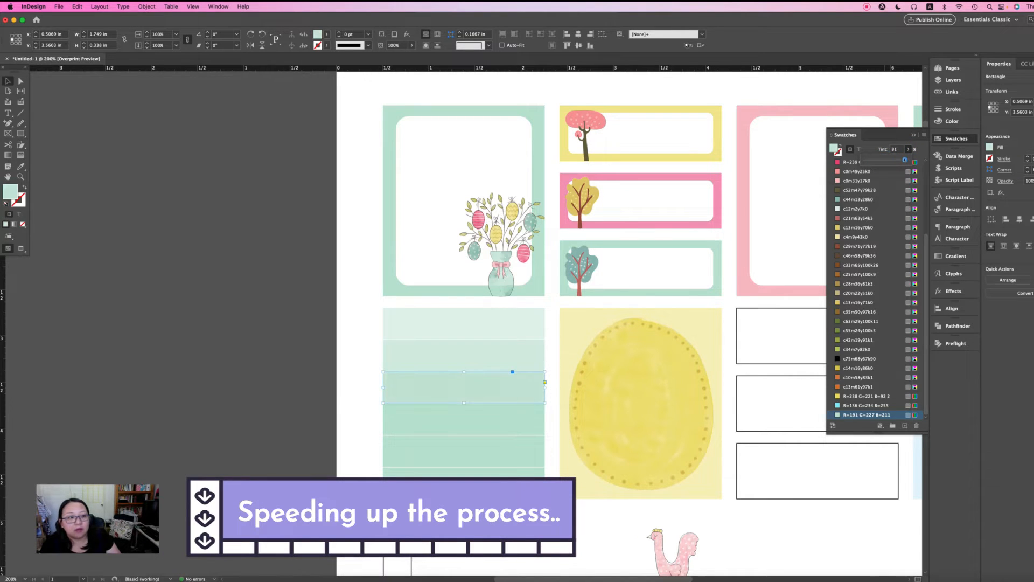
{"action": "left_click", "coordinate": [462, 415]}
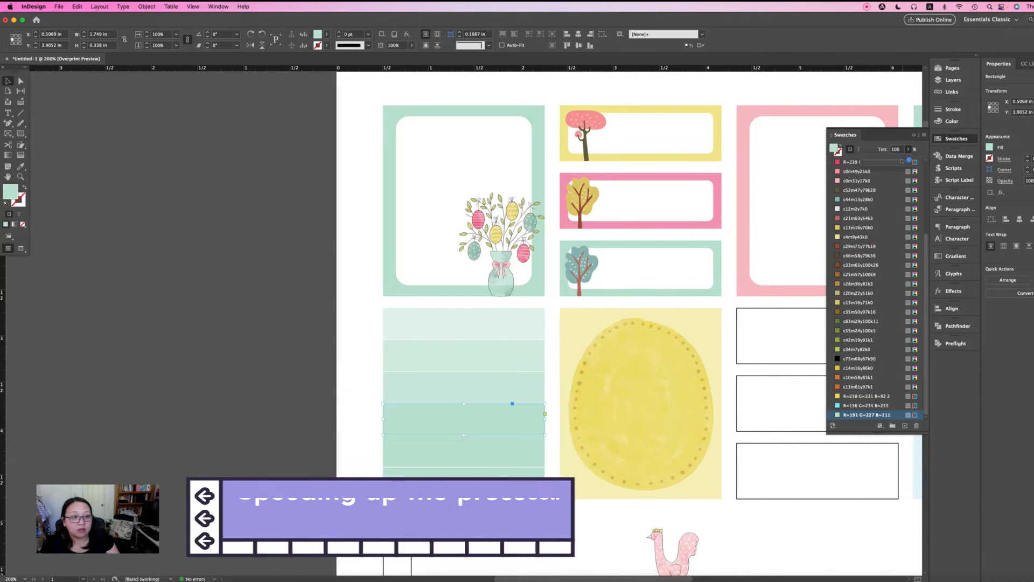
{"action": "left_click", "coordinate": [527, 517]}
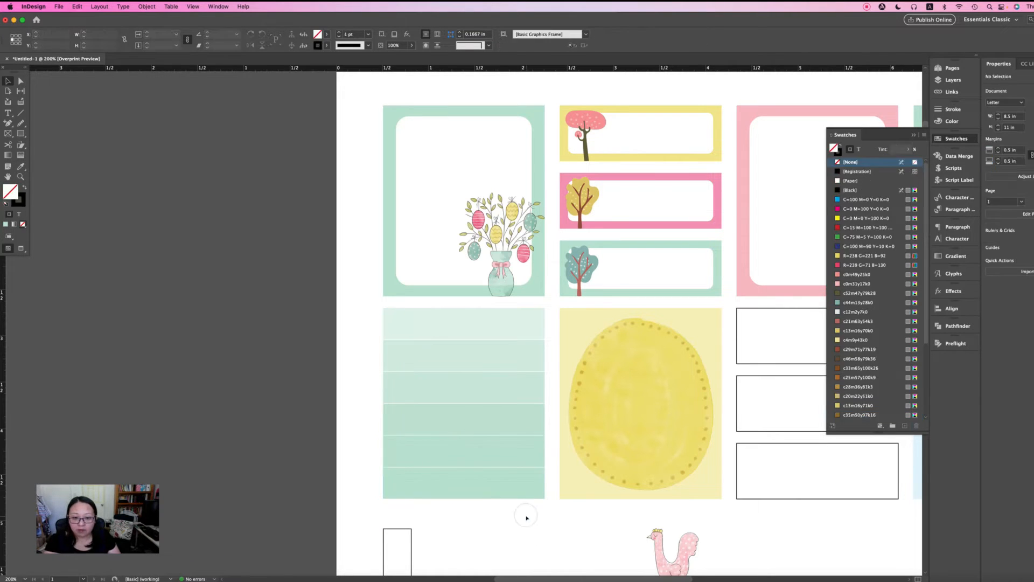
- Lighten the top strip's mint fill to a 30% tint and the second strip's to 38%
{"action": "left_click", "coordinate": [501, 325]}
{"action": "left_click", "coordinate": [908, 150]}
{"action": "left_click", "coordinate": [874, 161]}
{"action": "left_click", "coordinate": [499, 360]}
{"action": "left_click", "coordinate": [909, 149]}
{"action": "left_click", "coordinate": [875, 160]}
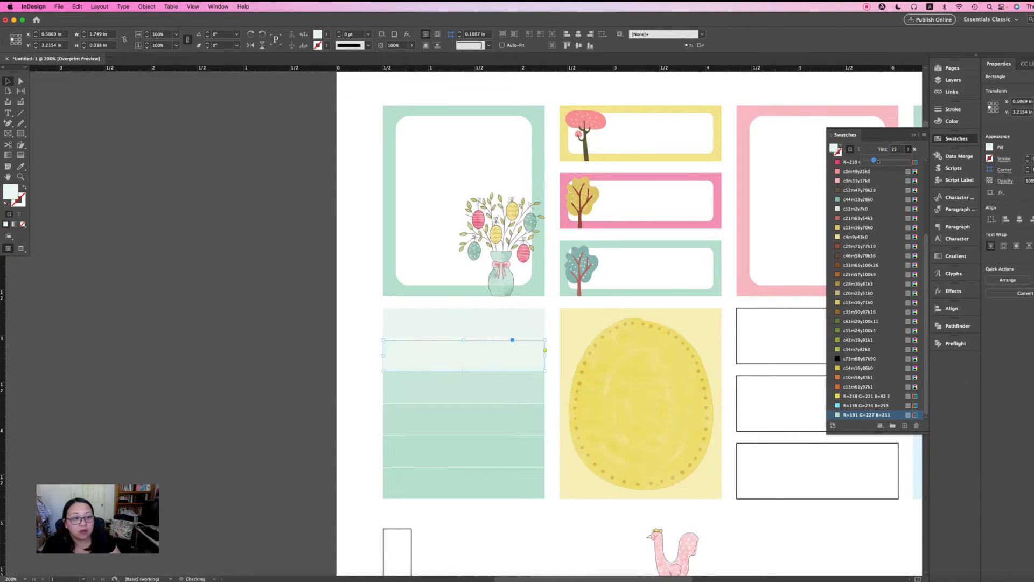
- Set the mint tints of the third, fourth and fifth strips to 54%, 70% and 88%
{"action": "left_click", "coordinate": [501, 386]}
{"action": "left_click", "coordinate": [908, 149]}
{"action": "mouse_move", "coordinate": [898, 161]}
{"action": "left_mouse_down"}
{"action": "mouse_move", "coordinate": [883, 161]}
{"action": "mouse_move", "coordinate": [903, 161]}
{"action": "left_mouse_up"}
{"action": "left_click", "coordinate": [509, 422]}
{"action": "left_click", "coordinate": [909, 149]}
{"action": "left_click", "coordinate": [528, 458]}
{"action": "left_click", "coordinate": [908, 149]}
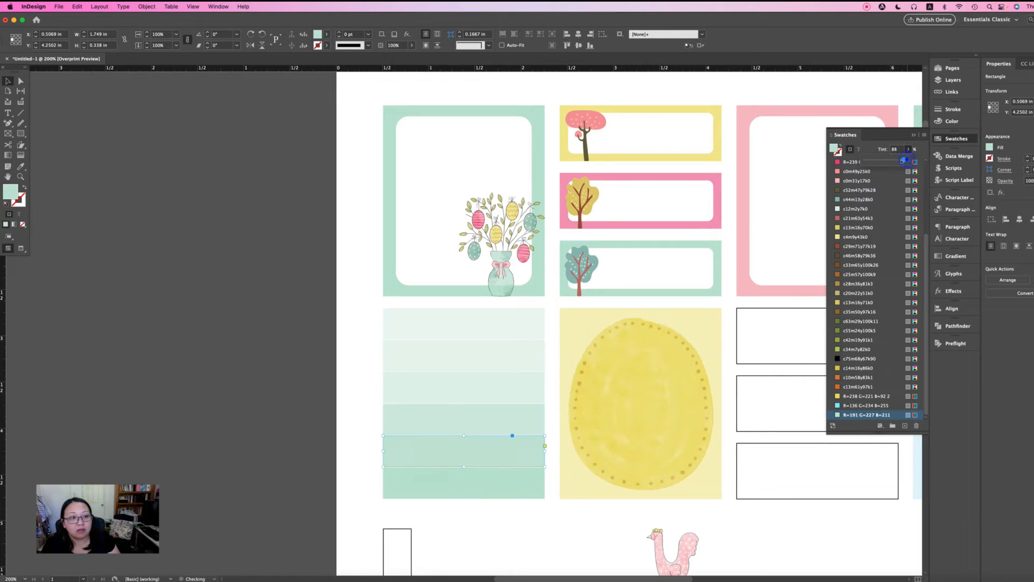
- Fine-tune the gradation by setting the fourth strip's tint to 68% and the second strip's to 42%
{"action": "left_click", "coordinate": [536, 408]}
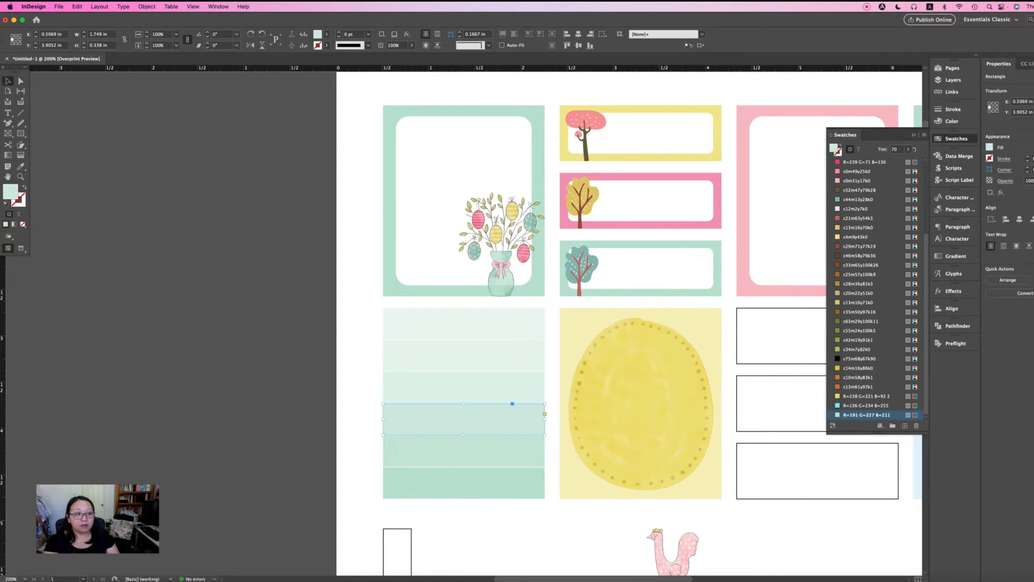
{"action": "left_click", "coordinate": [909, 149]}
{"action": "left_click_drag", "start_coordinate": [896, 161], "coordinate": [894, 160]}
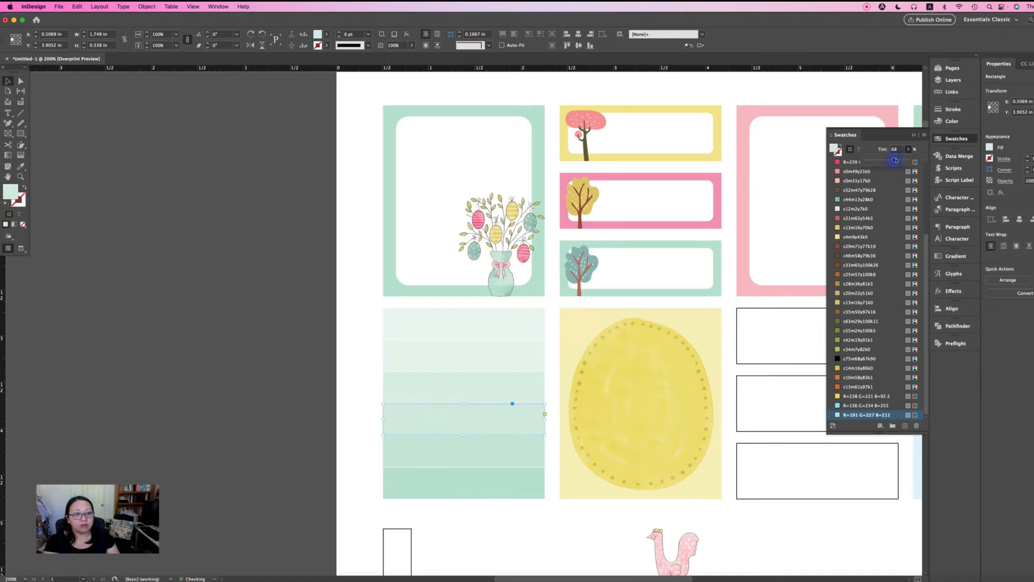
{"action": "left_click", "coordinate": [483, 357]}
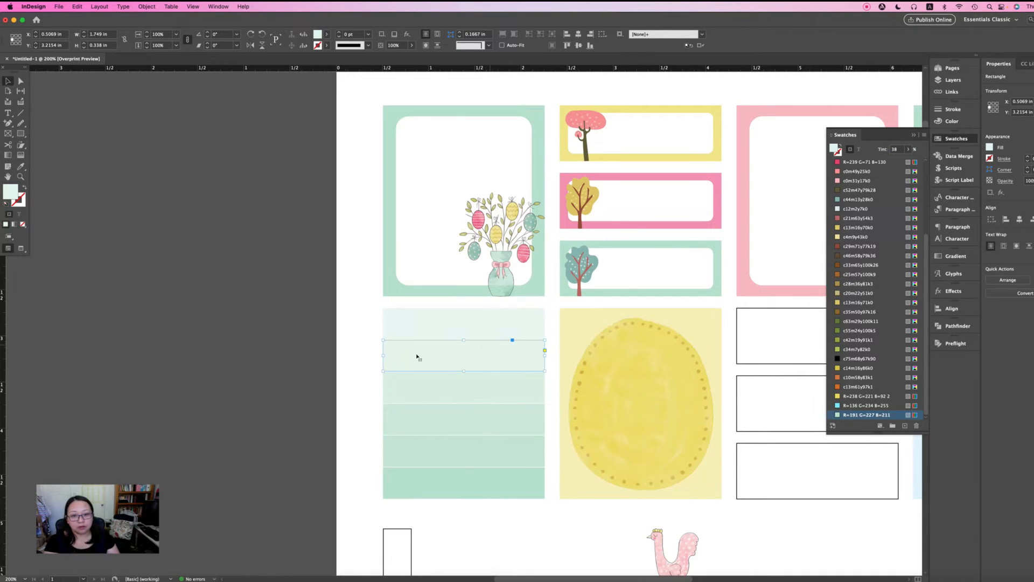
{"action": "left_click", "coordinate": [909, 149]}
{"action": "left_click_drag", "start_coordinate": [881, 161], "coordinate": [883, 161]}
- Check the tint of each of the six mint strips in turn, from the top one down
{"action": "left_click", "coordinate": [474, 302]}
{"action": "left_click", "coordinate": [422, 326]}
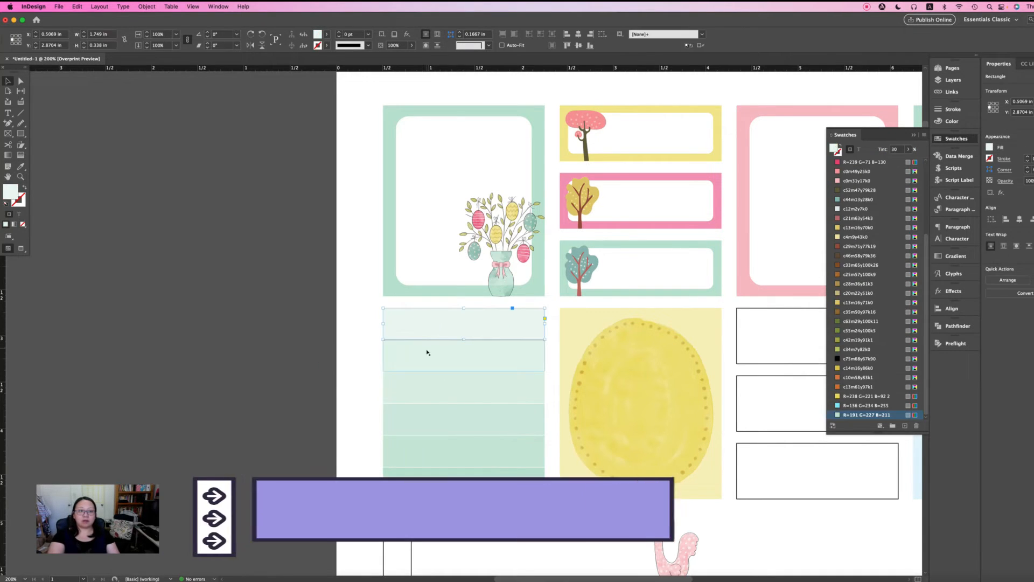
{"action": "left_click", "coordinate": [427, 353]}
{"action": "left_click", "coordinate": [428, 384]}
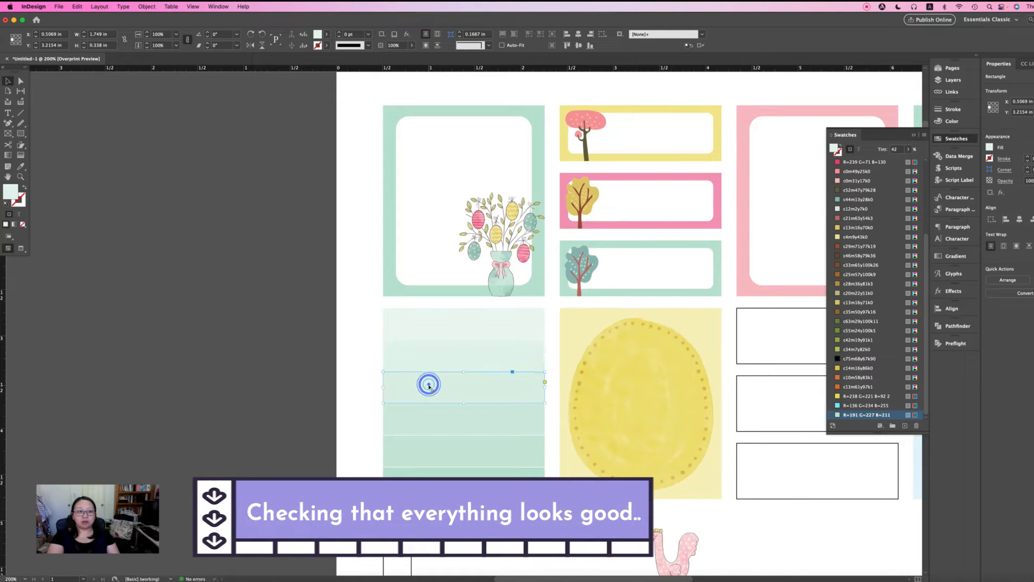
{"action": "left_click", "coordinate": [434, 416]}
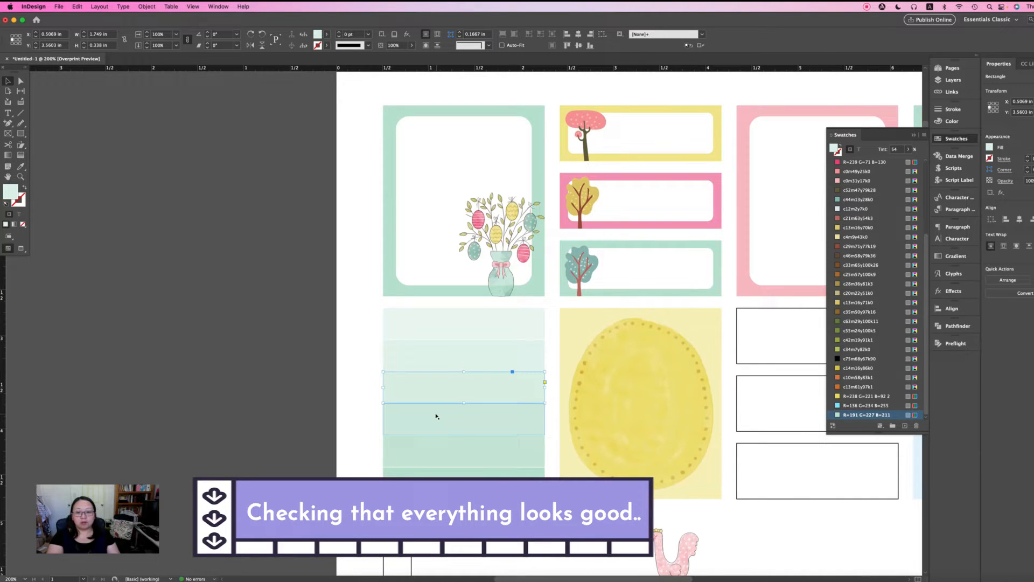
{"action": "left_click", "coordinate": [440, 453]}
{"action": "left_click", "coordinate": [449, 482]}
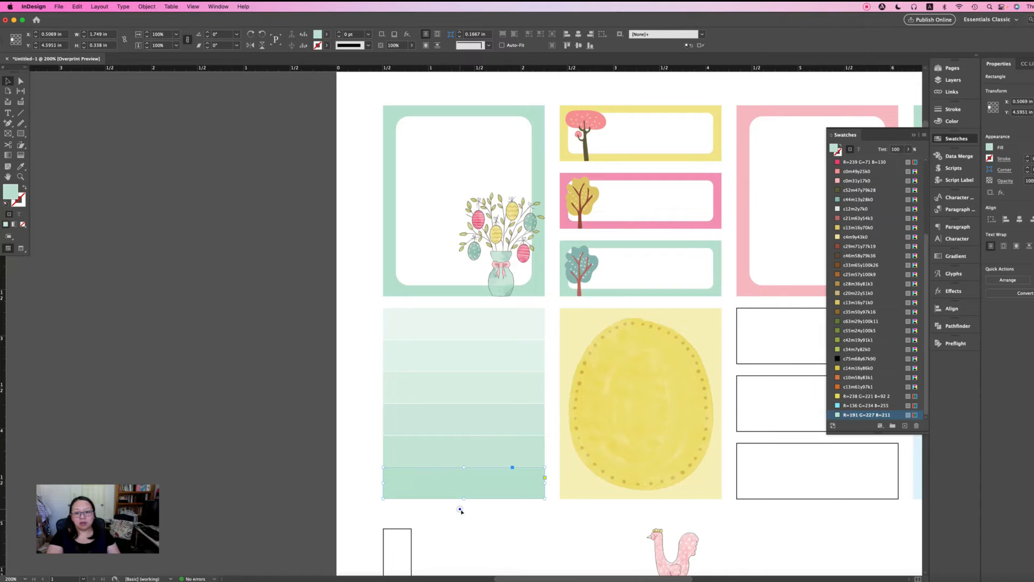
{"action": "left_click", "coordinate": [461, 509]}
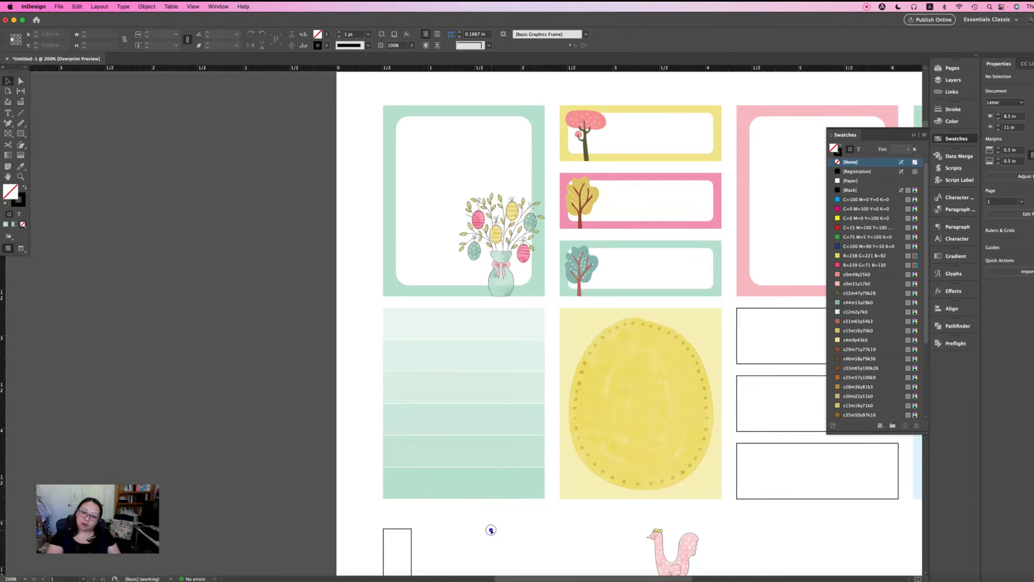
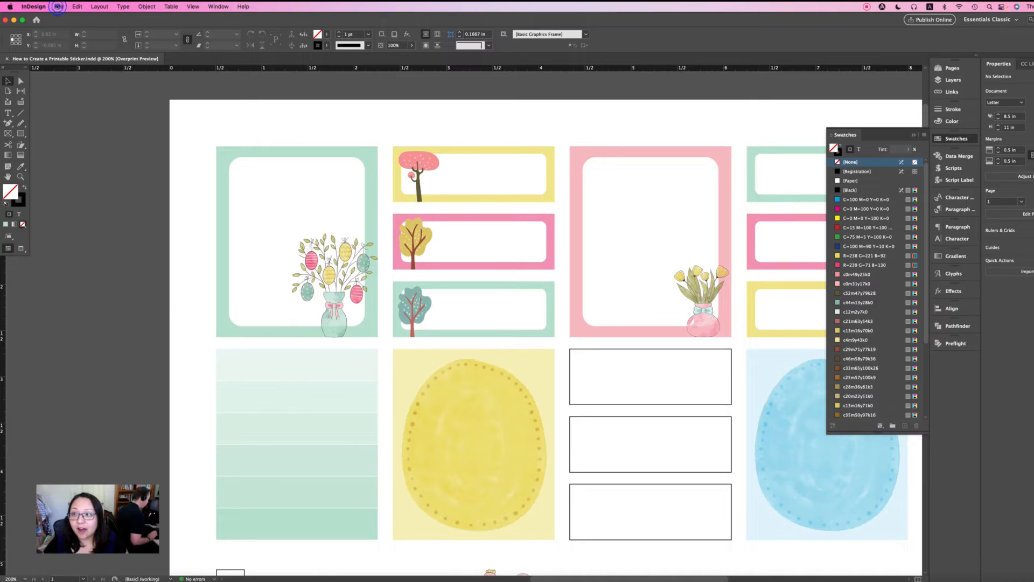
{"action": "left_click", "coordinate": [58, 7]}
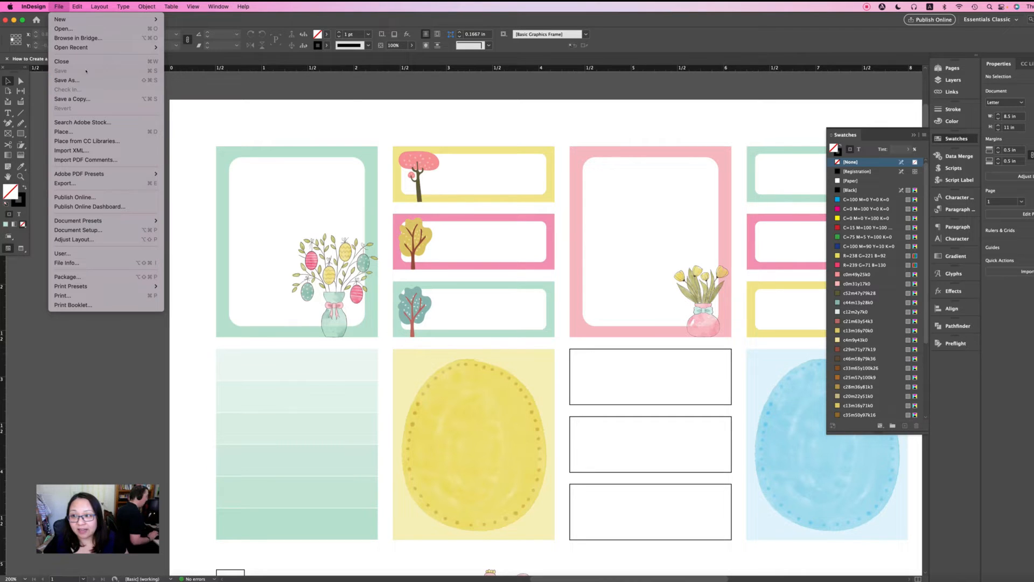
{"action": "left_click", "coordinate": [278, 82]}
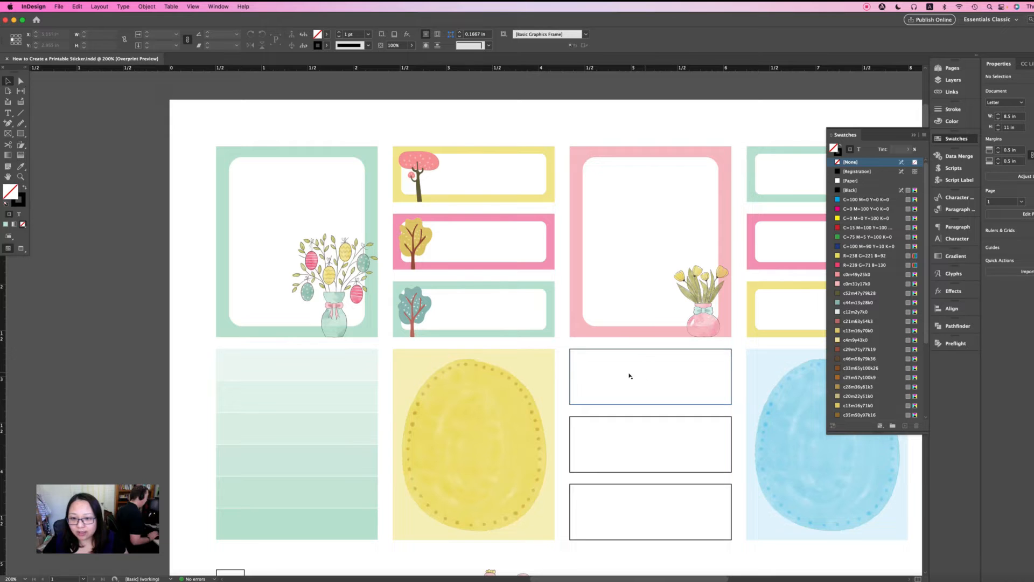
{"action": "left_click_drag", "start_coordinate": [201, 357], "coordinate": [292, 537]}
{"action": "left_click", "coordinate": [188, 437]}
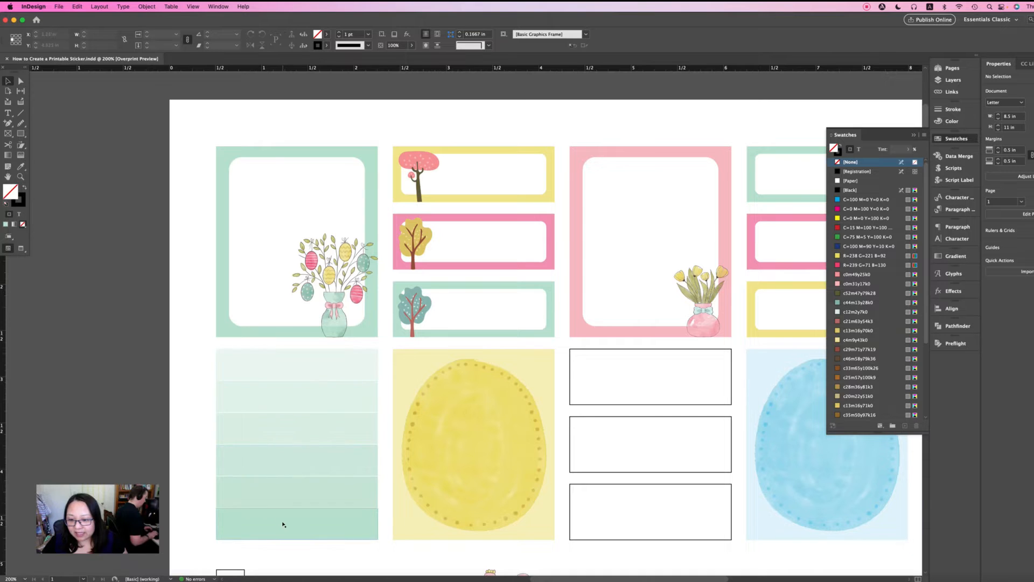
{"action": "left_click", "coordinate": [199, 473]}
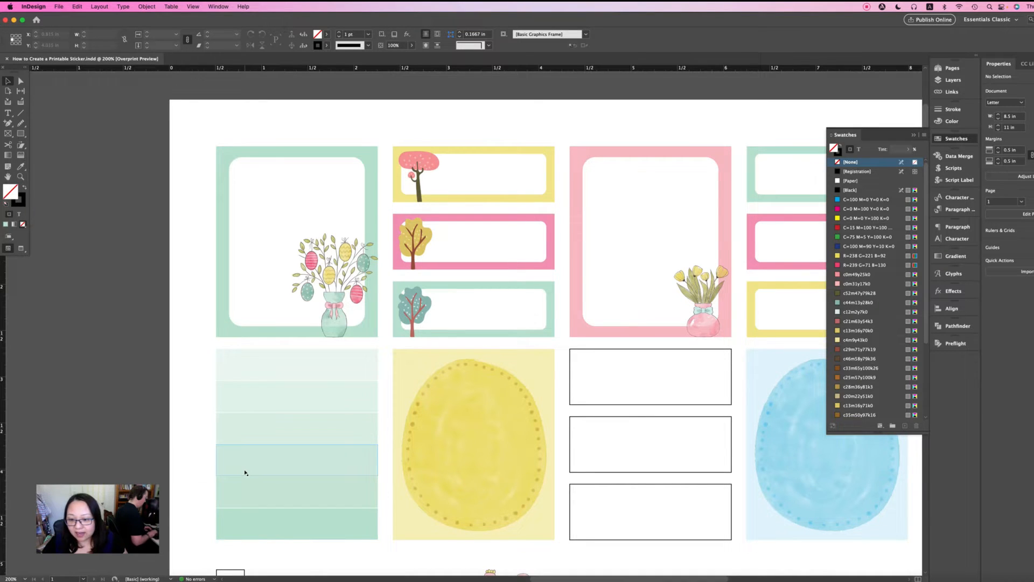
{"action": "scroll", "coordinate": [245, 473], "scroll_direction": "down", "scroll_amount": 5}
{"action": "scroll", "coordinate": [245, 473], "scroll_direction": "up", "scroll_amount": 4}
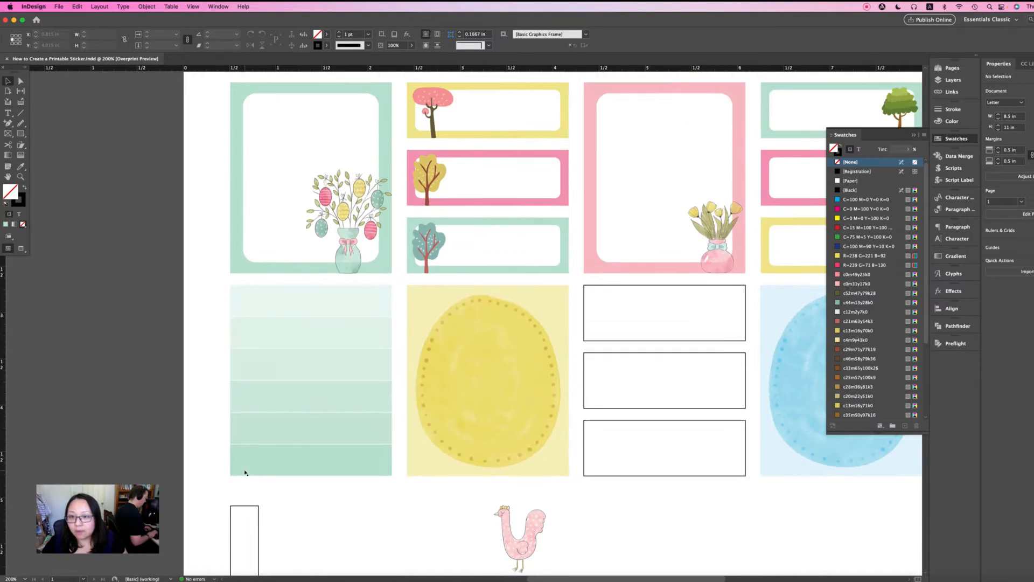
- Draw a circle about 0.2 in across at the left end of the top mint strip with the Ellipse tool
{"action": "left_click", "coordinate": [21, 133]}
{"action": "left_click_drag", "start_coordinate": [20, 133], "coordinate": [53, 153]}
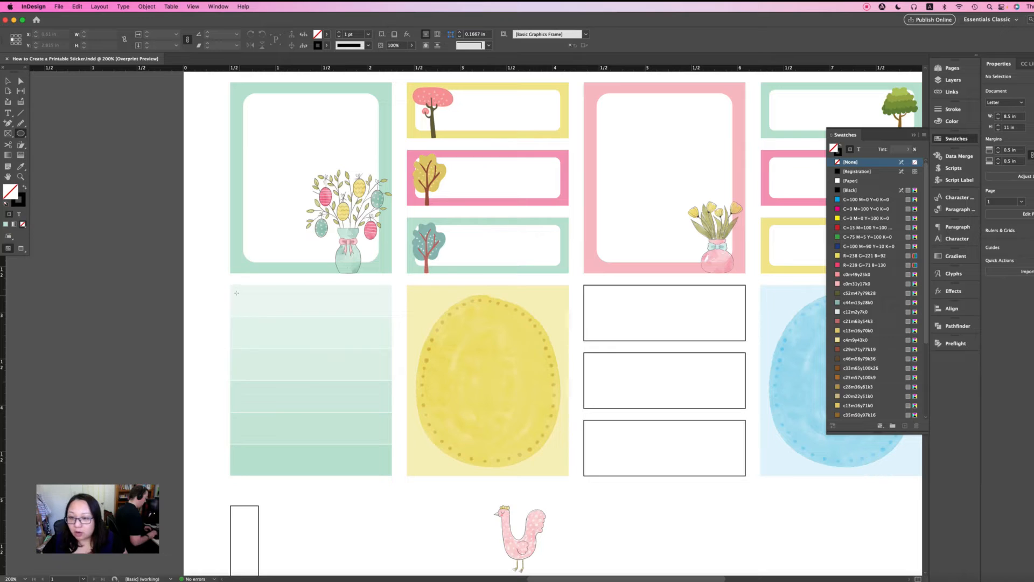
{"action": "left_click_drag", "start_coordinate": [235, 293], "coordinate": [255, 312]}
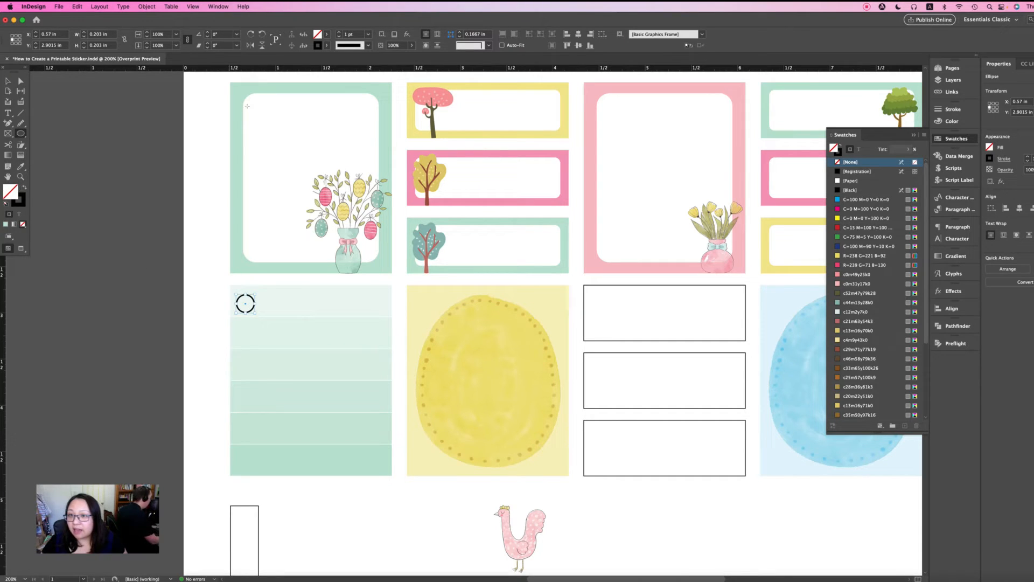
- Give the circle on the top strip a Paper fill and no stroke
{"action": "left_click", "coordinate": [326, 35]}
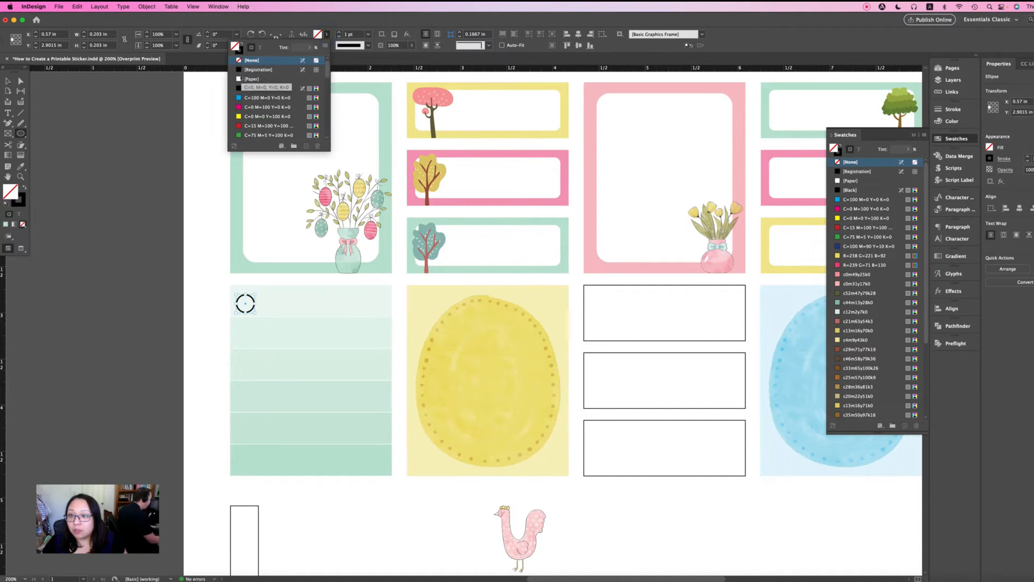
{"action": "left_click", "coordinate": [241, 79]}
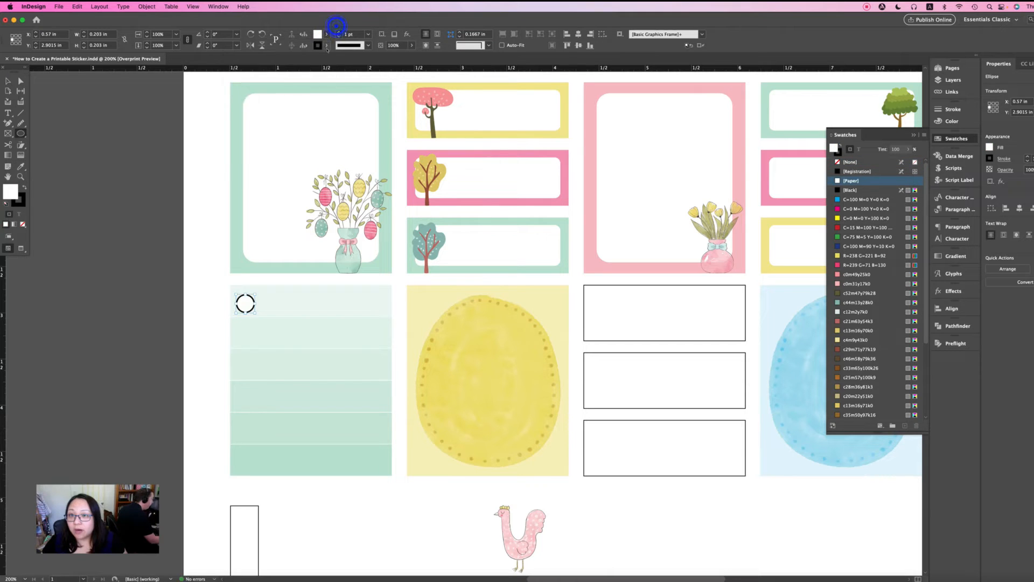
{"action": "left_click", "coordinate": [326, 45]}
{"action": "left_click", "coordinate": [267, 72]}
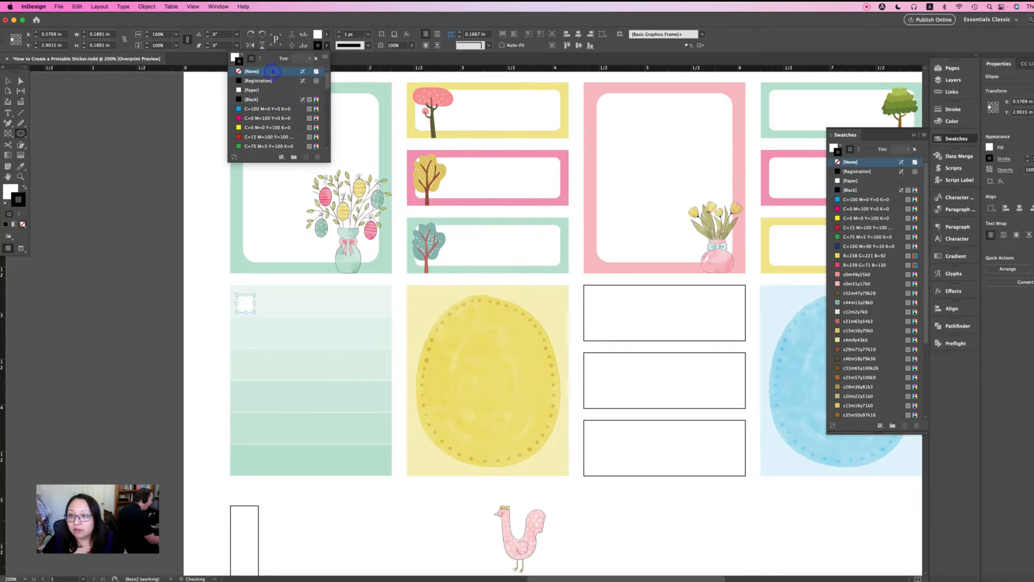
{"action": "left_click", "coordinate": [5, 82]}
{"action": "left_click", "coordinate": [62, 196]}
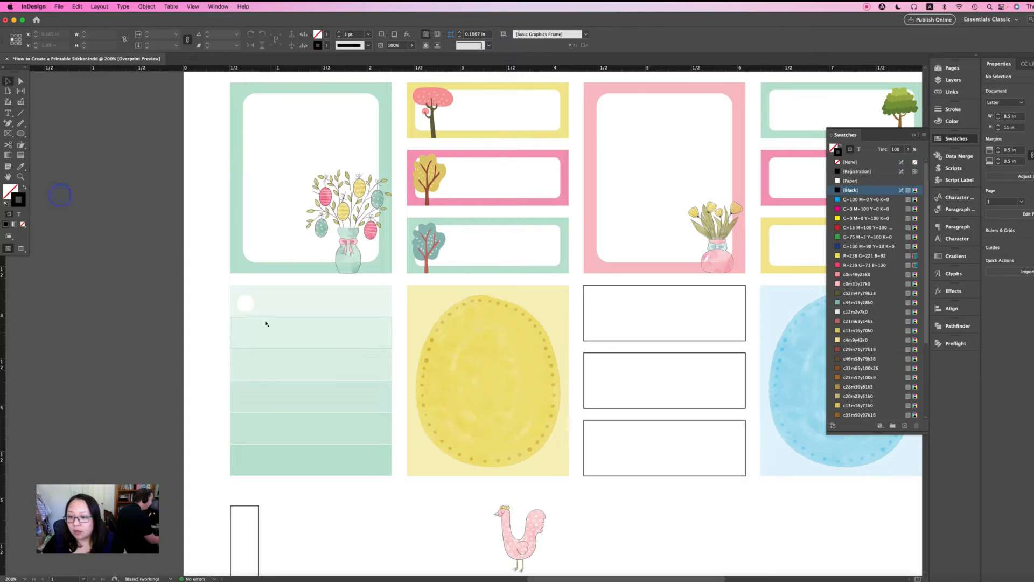
- Align the white circle and the top mint strip on their vertical centers, relative to the selection
{"action": "left_click", "coordinate": [249, 305]}
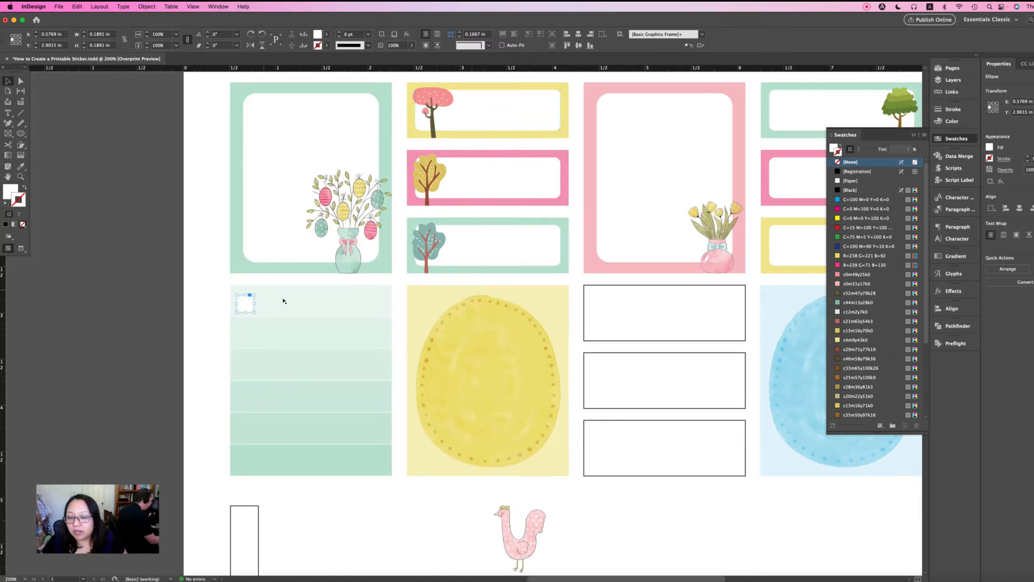
{"action": "left_click", "coordinate": [288, 297]}
{"action": "left_click", "coordinate": [198, 298]}
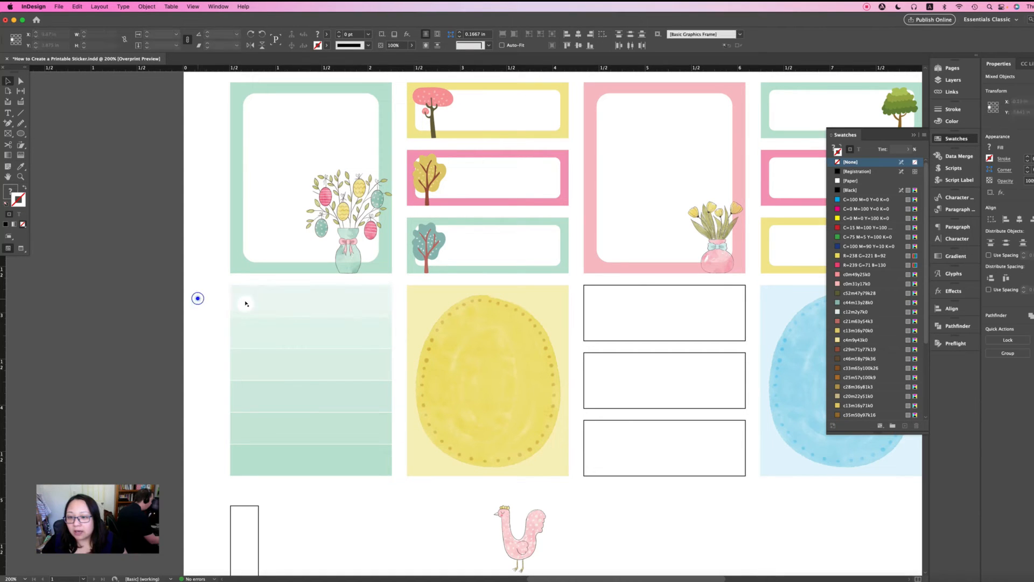
{"action": "left_click", "coordinate": [245, 300]}
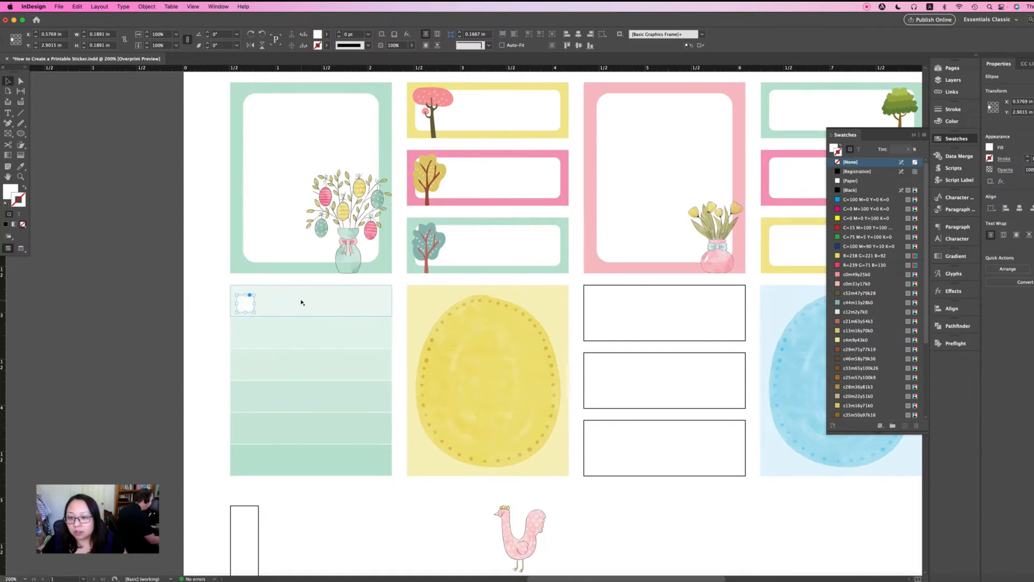
{"action": "left_click", "coordinate": [300, 298], "text": "shift"}
{"action": "left_click", "coordinate": [603, 34]}
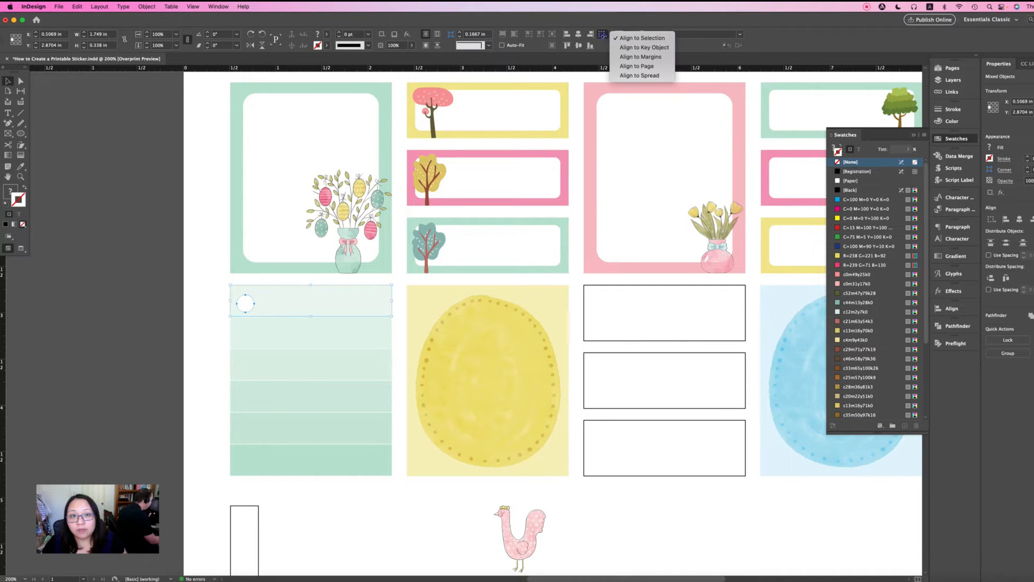
{"action": "left_click", "coordinate": [630, 38]}
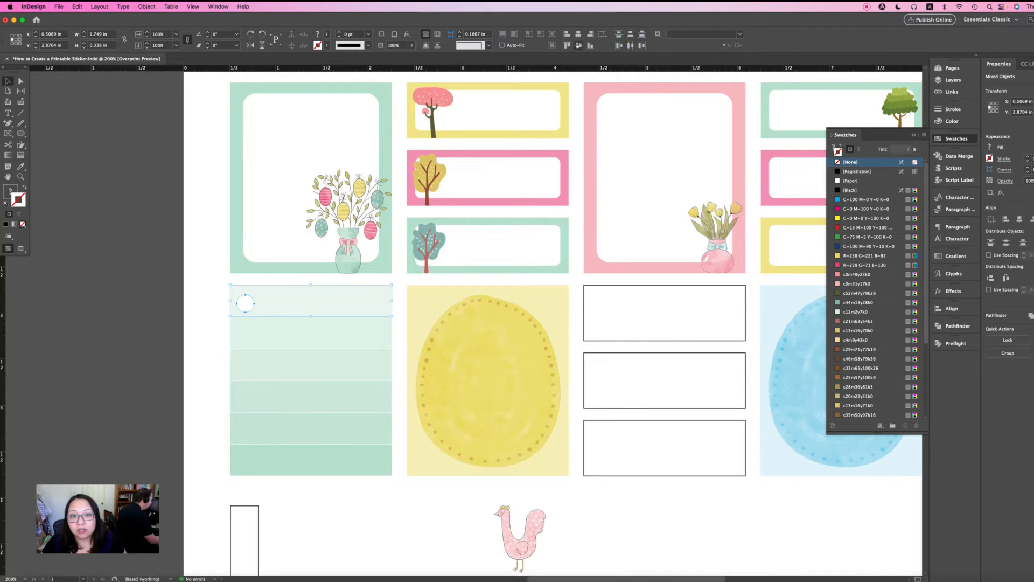
{"action": "left_click", "coordinate": [578, 46]}
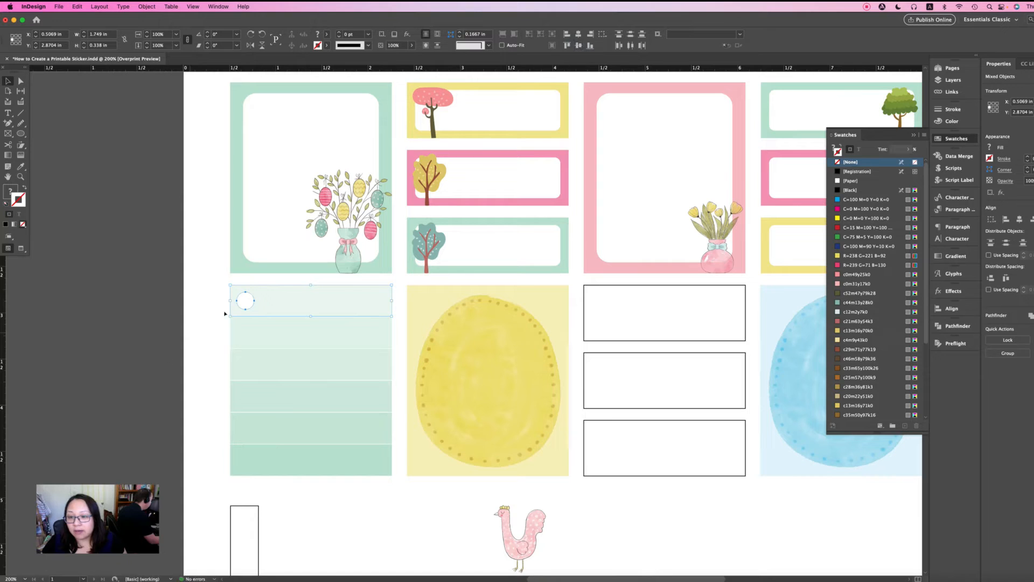
{"action": "left_click", "coordinate": [209, 311]}
- Copy the white circle onto the second mint strip, then step and repeat it 4 times with a 0.343 in vertical and 0 in horizontal offset
{"action": "left_click", "coordinate": [247, 303]}
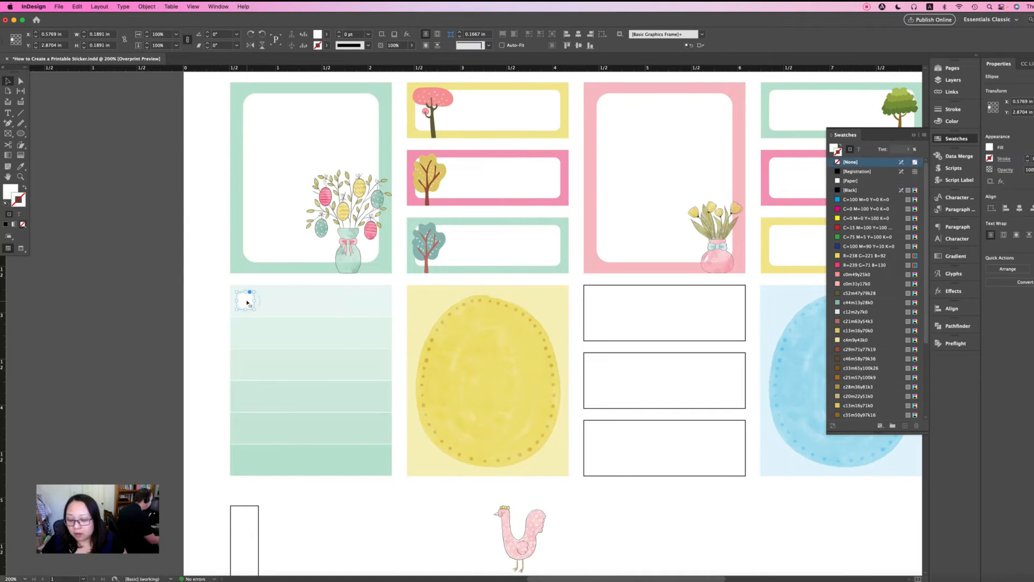
{"action": "left_click_drag", "start_coordinate": [248, 302], "coordinate": [249, 333]}
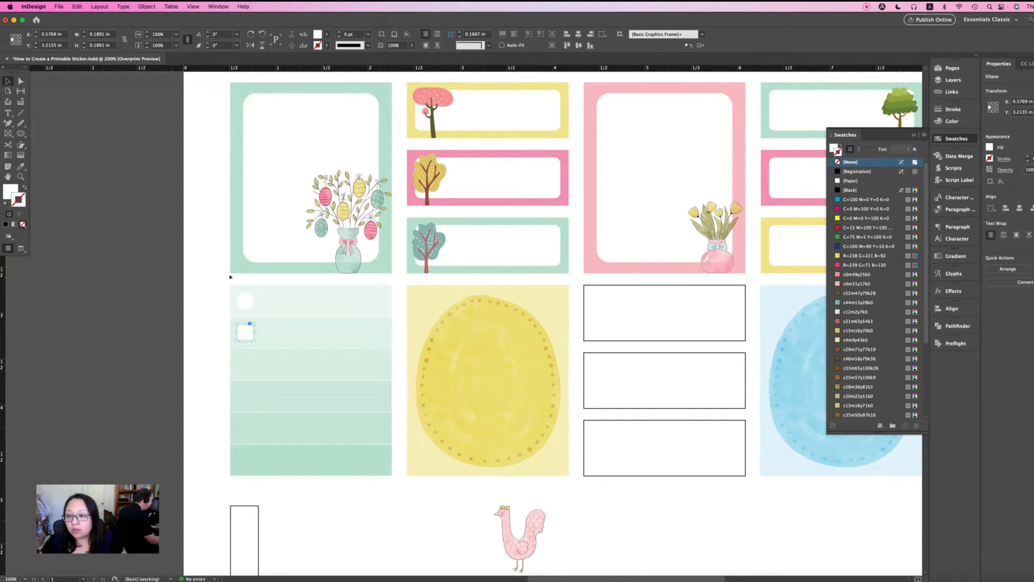
{"action": "left_click", "coordinate": [77, 6]}
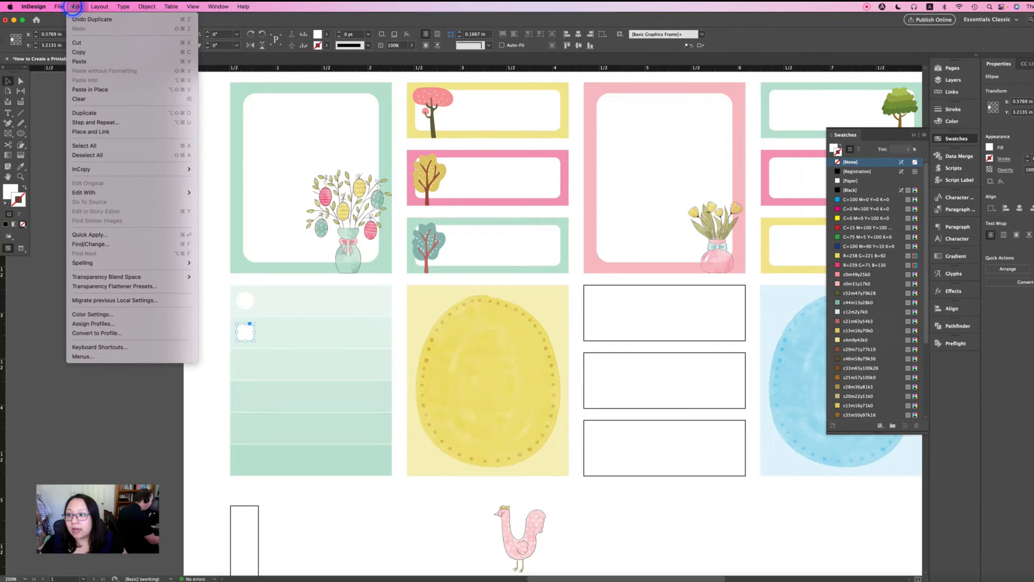
{"action": "left_click", "coordinate": [115, 121]}
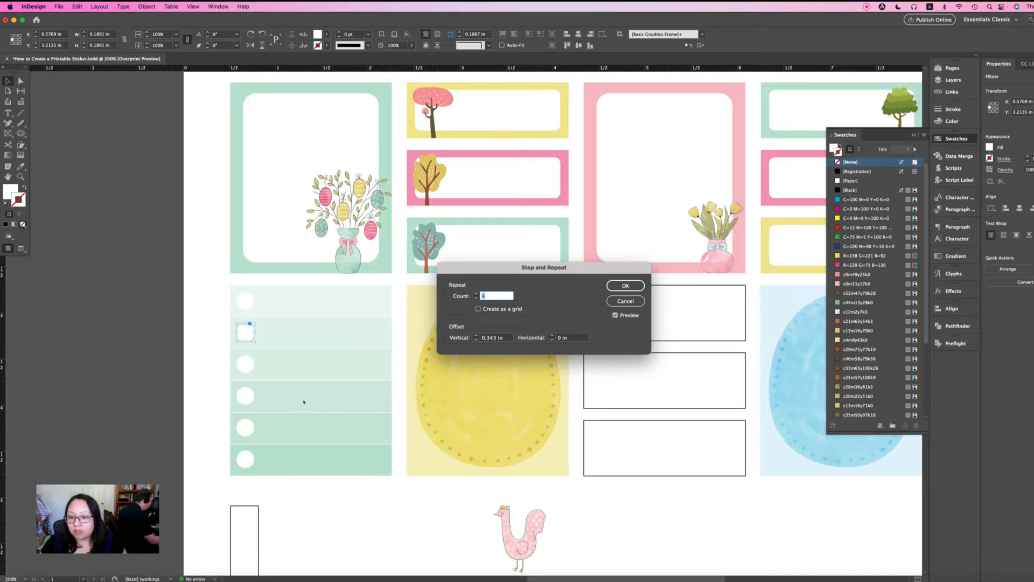
{"action": "left_click", "coordinate": [624, 286]}
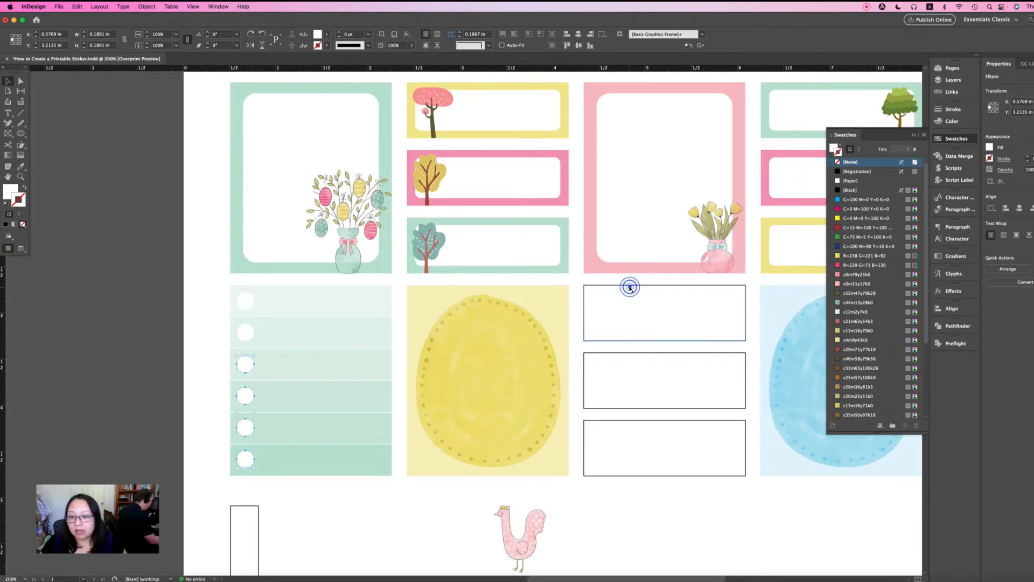
{"action": "left_click", "coordinate": [113, 209]}
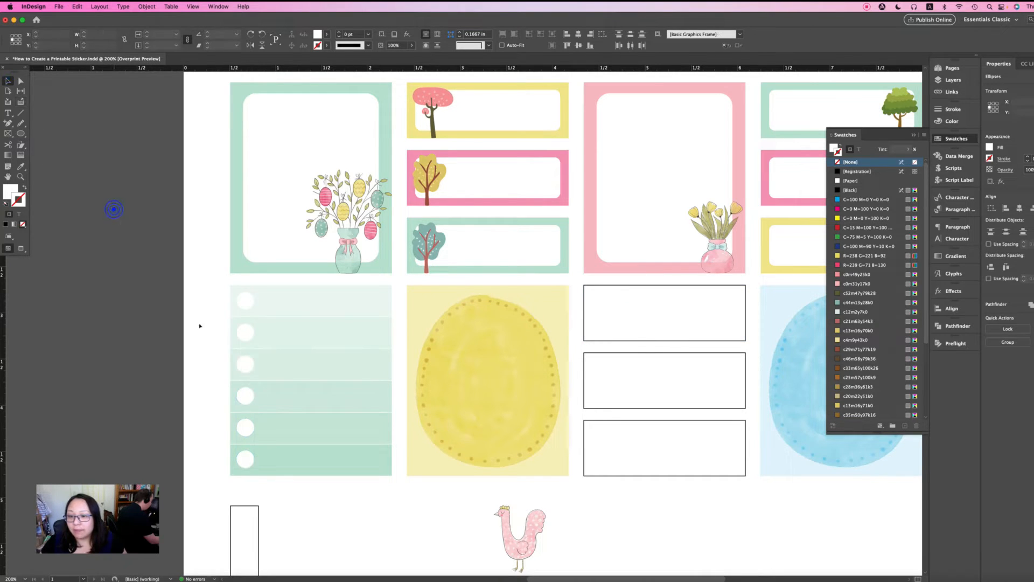
{"action": "left_click", "coordinate": [396, 500]}
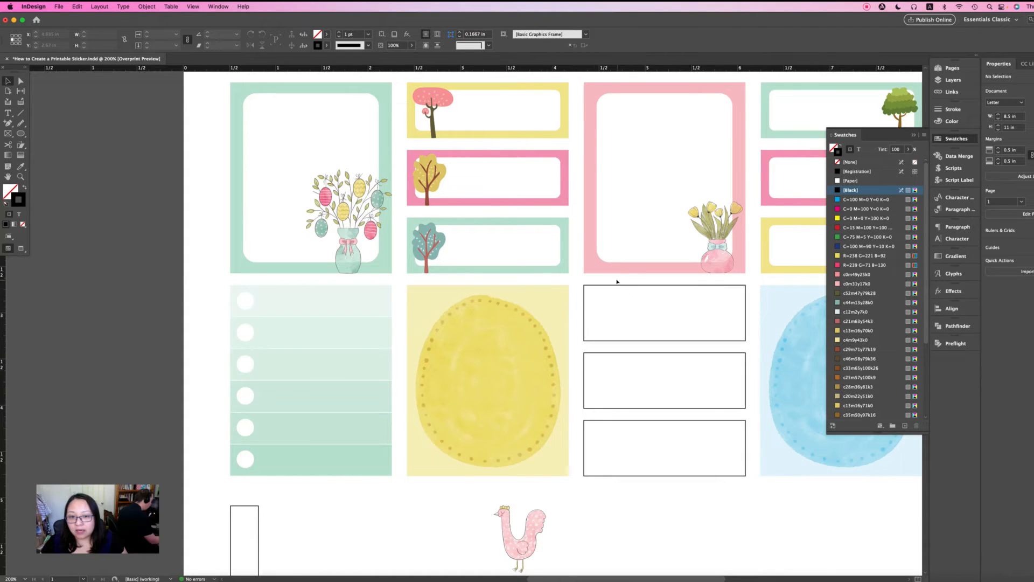
- Delete the three empty outlined rectangles below the large pink frame
{"action": "left_click", "coordinate": [617, 279]}
{"action": "left_click_drag", "start_coordinate": [581, 280], "coordinate": [667, 477]}
{"action": "key", "text": "Delete"}
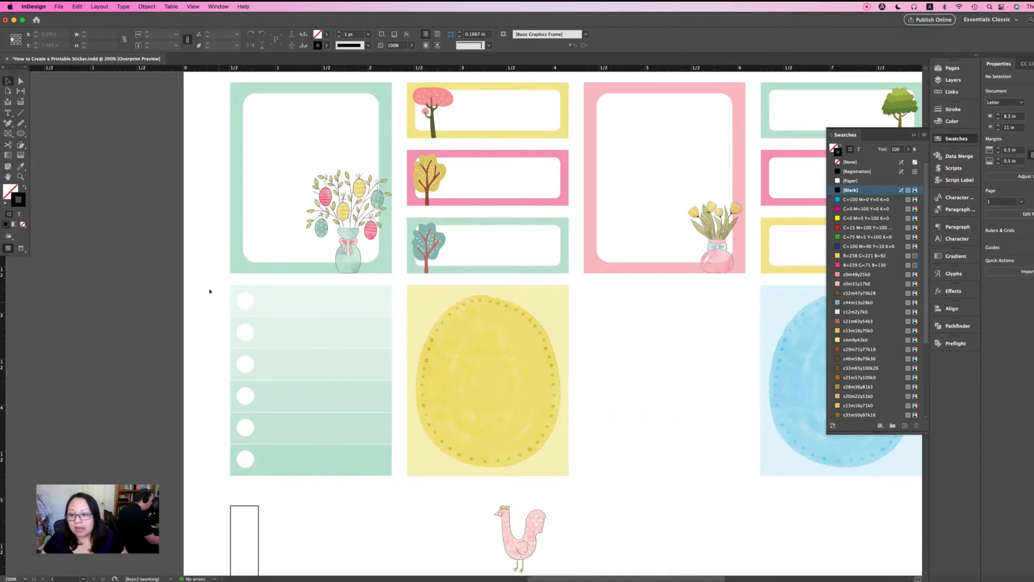
- Duplicate all six mint strips with their white circles into the empty space below the large pink frame
{"action": "left_click_drag", "start_coordinate": [212, 284], "coordinate": [310, 479]}
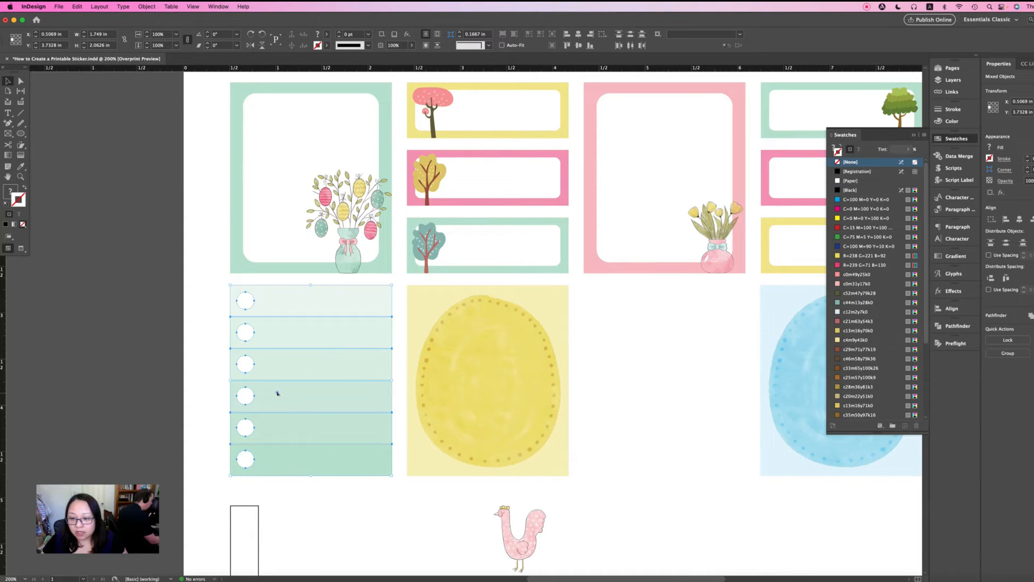
{"action": "left_click_drag", "start_coordinate": [277, 394], "coordinate": [637, 390]}
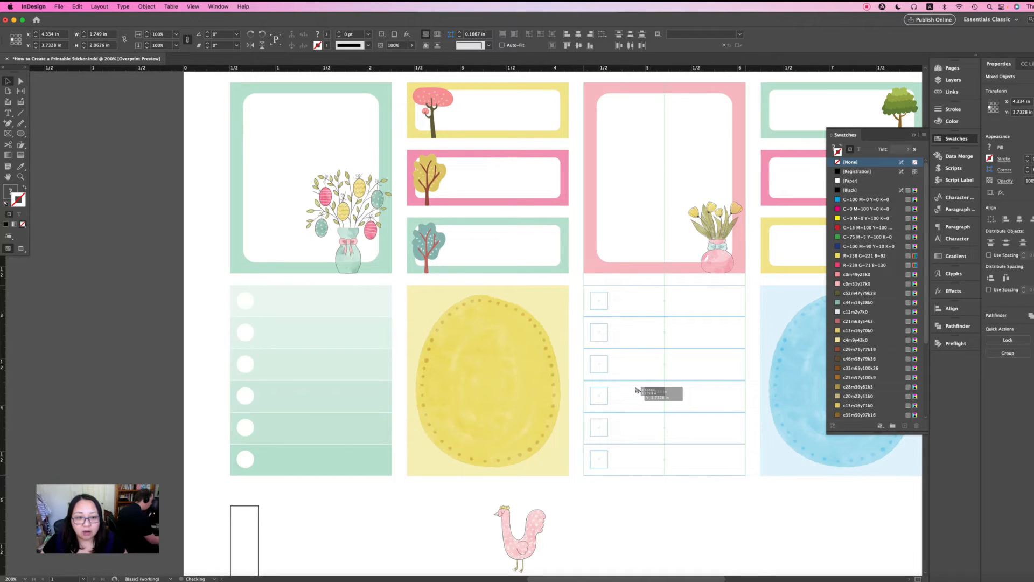
{"action": "left_click_drag", "start_coordinate": [637, 390], "coordinate": [636, 389]}
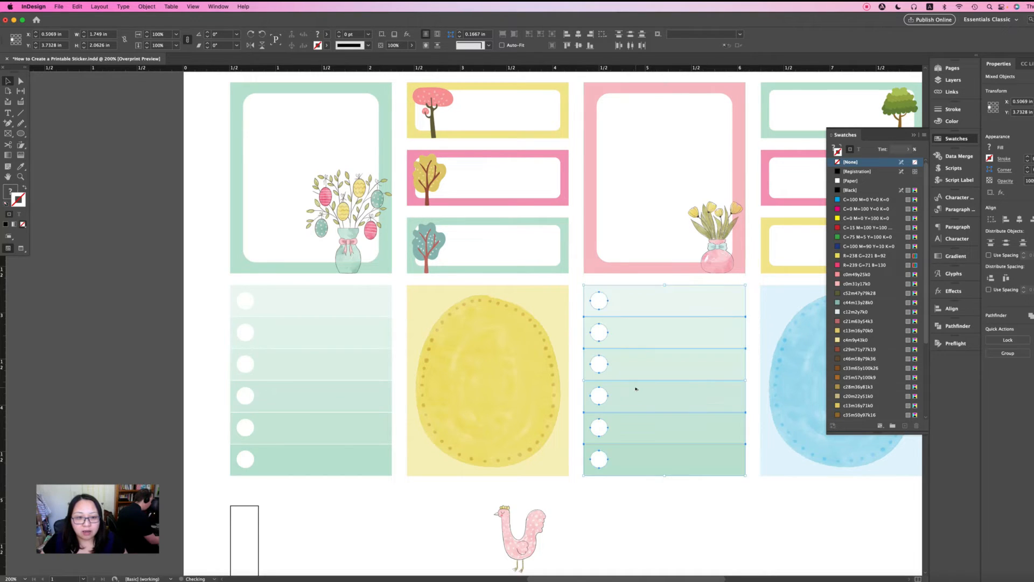
{"action": "left_click", "coordinate": [702, 514]}
- Recolor the six copied strips, without their circles, with the light pink sampled from the frame above using the Eyedropper tool
{"action": "left_click_drag", "start_coordinate": [729, 497], "coordinate": [553, 514]}
{"action": "left_click", "coordinate": [473, 469]}
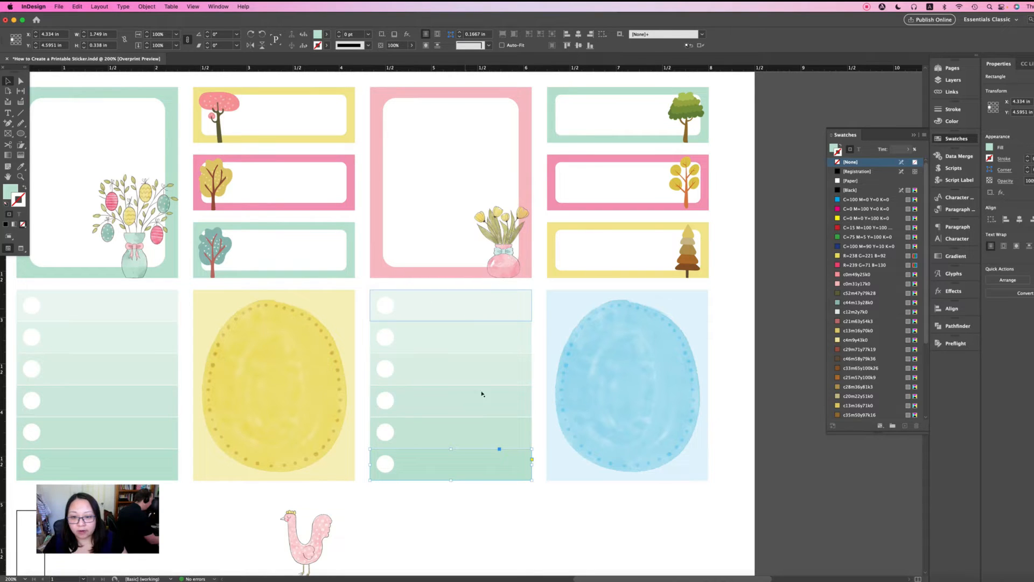
{"action": "left_click", "coordinate": [457, 535]}
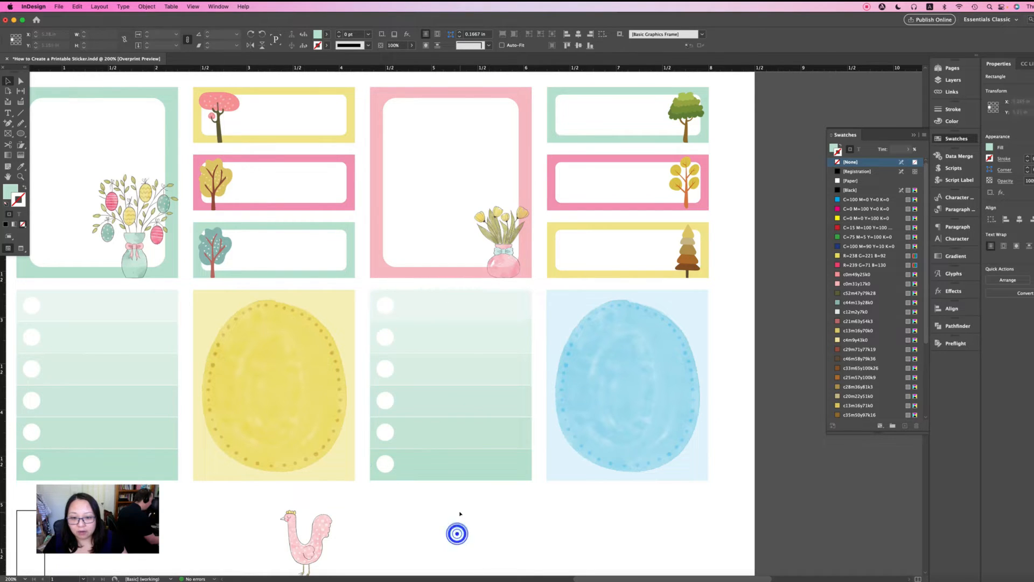
{"action": "left_click", "coordinate": [454, 305]}
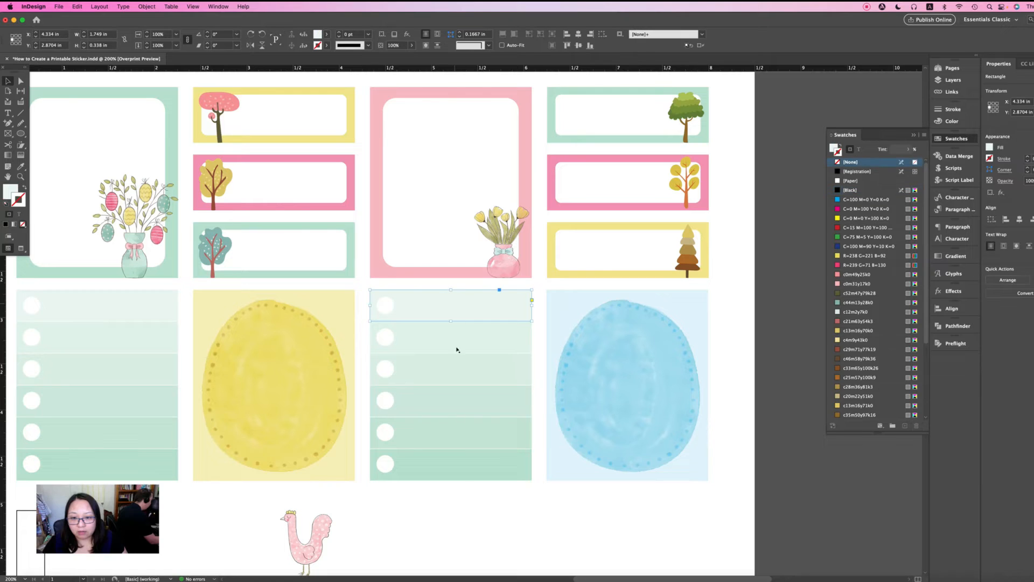
{"action": "left_click_drag", "start_coordinate": [464, 490], "coordinate": [485, 305]}
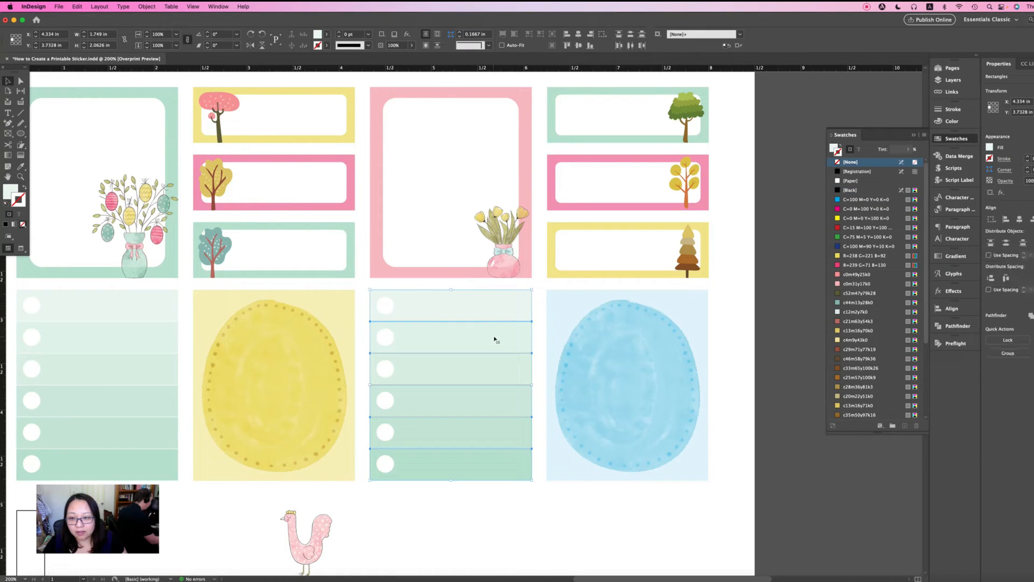
{"action": "left_click", "coordinate": [8, 189]}
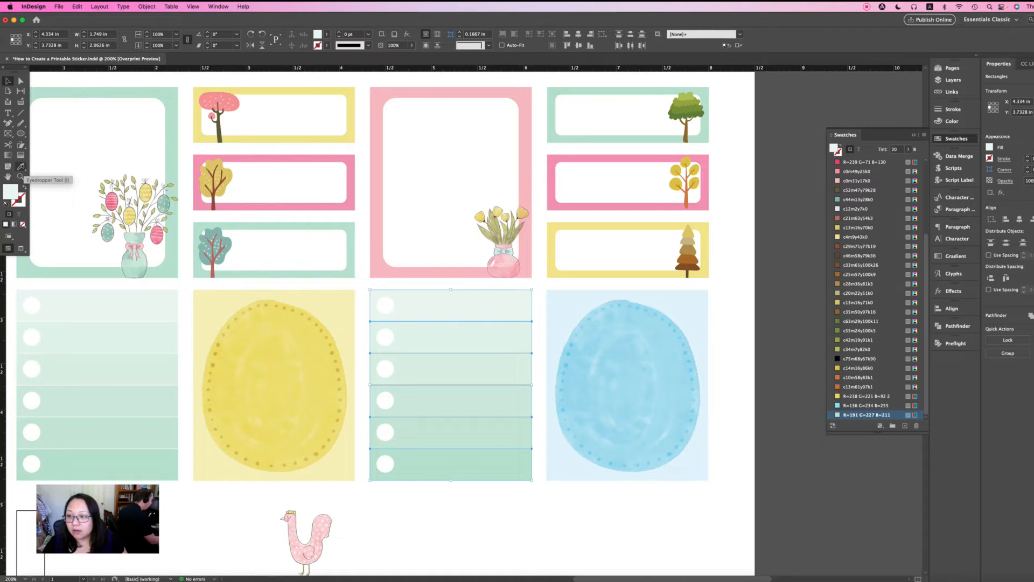
{"action": "left_click", "coordinate": [21, 167]}
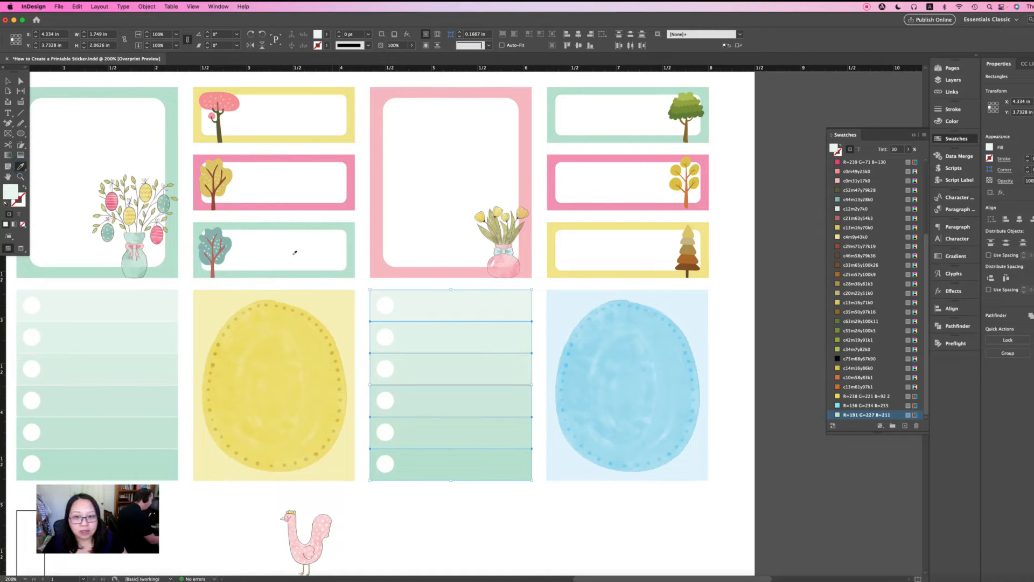
{"action": "left_click", "coordinate": [372, 266]}
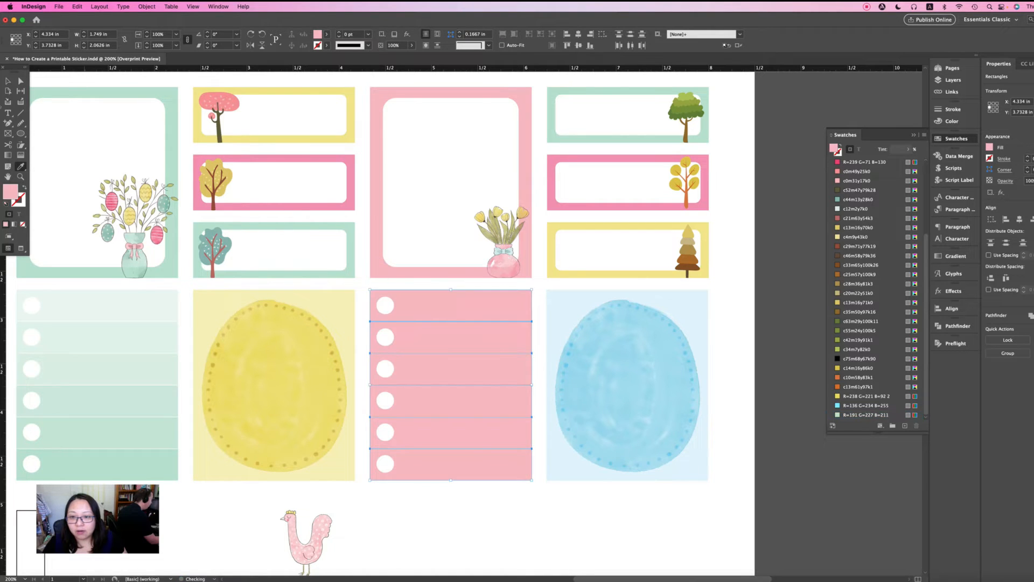
{"action": "key", "text": "v"}
{"action": "left_click", "coordinate": [569, 519]}
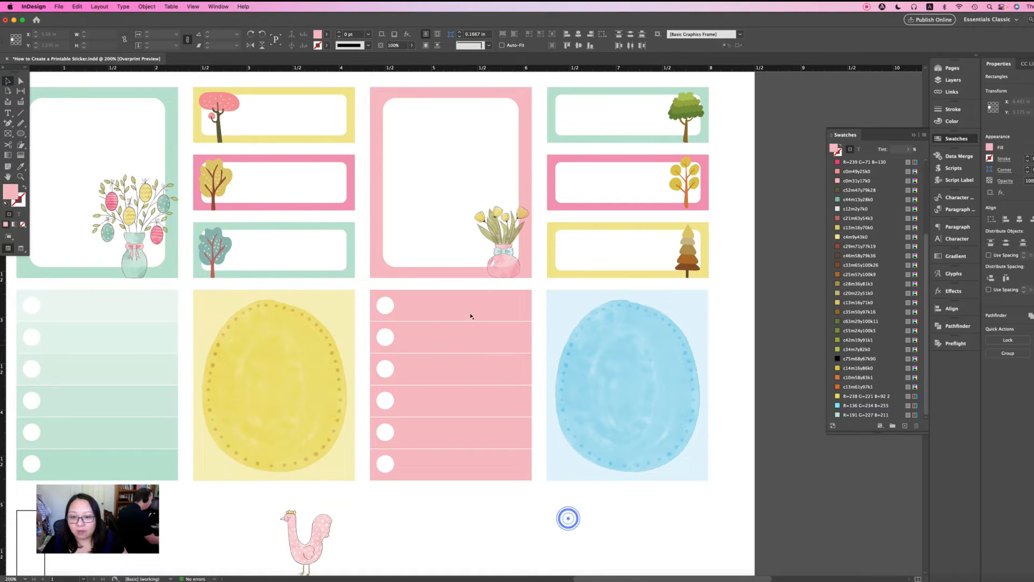
- Add the light pink fill of the six copied strips to the document's color swatches
{"action": "left_click", "coordinate": [471, 312]}
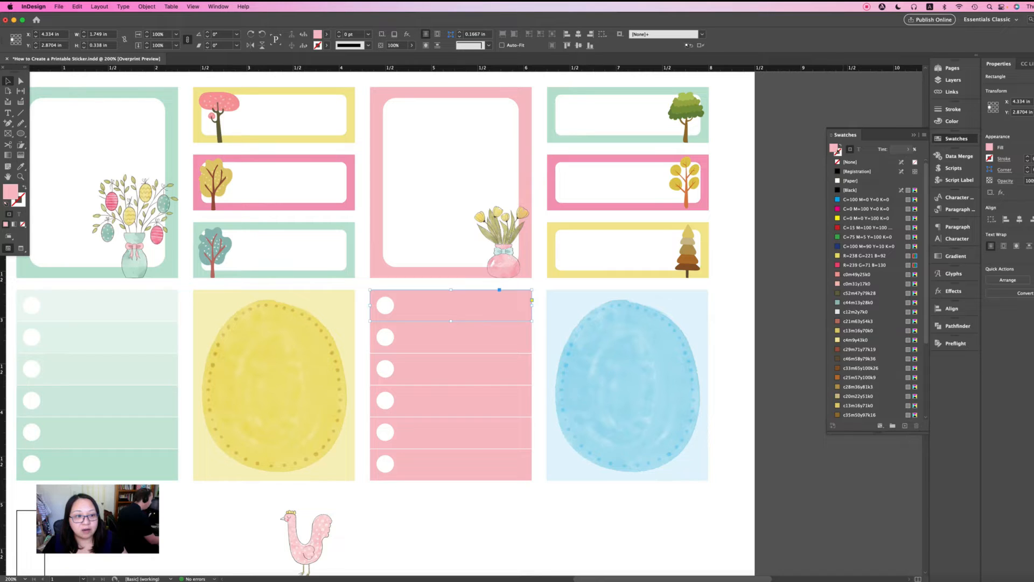
{"action": "left_click_drag", "start_coordinate": [462, 523], "coordinate": [475, 301]}
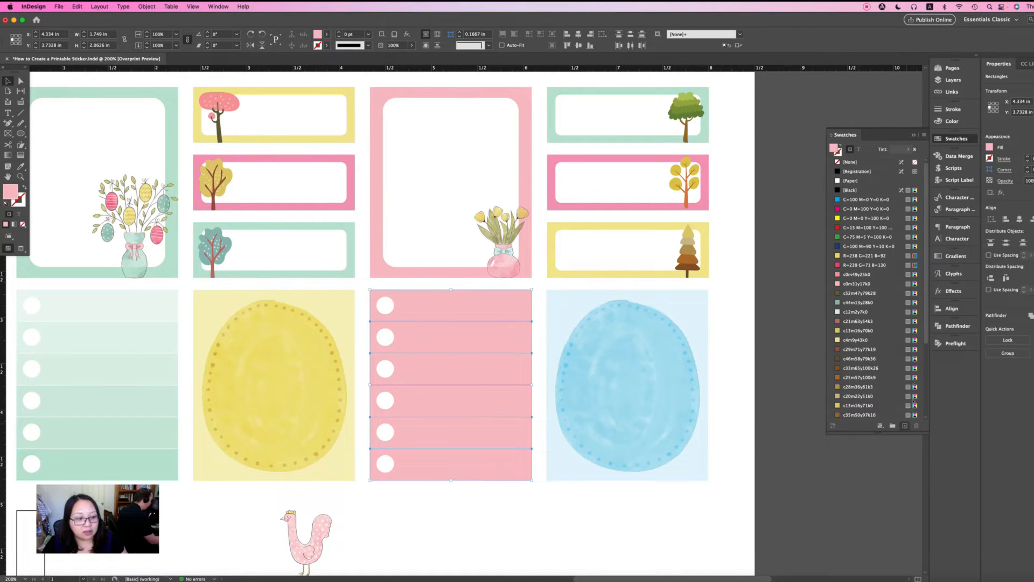
{"action": "scroll", "coordinate": [914, 401], "scroll_direction": "down", "scroll_amount": 10}
{"action": "scroll", "coordinate": [908, 377], "scroll_direction": "up", "scroll_amount": 2}
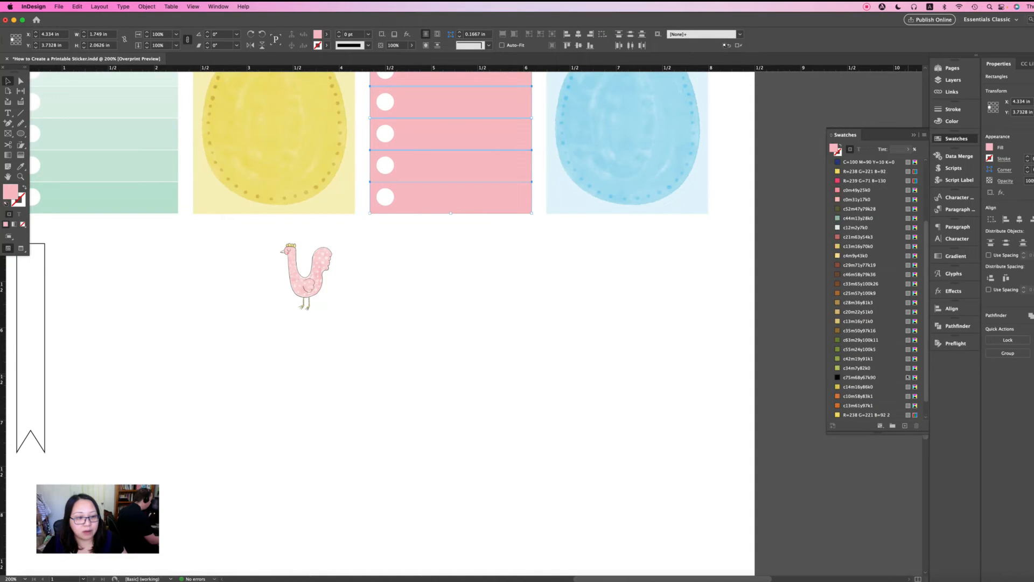
{"action": "scroll", "coordinate": [908, 377], "scroll_direction": "down", "scroll_amount": 2}
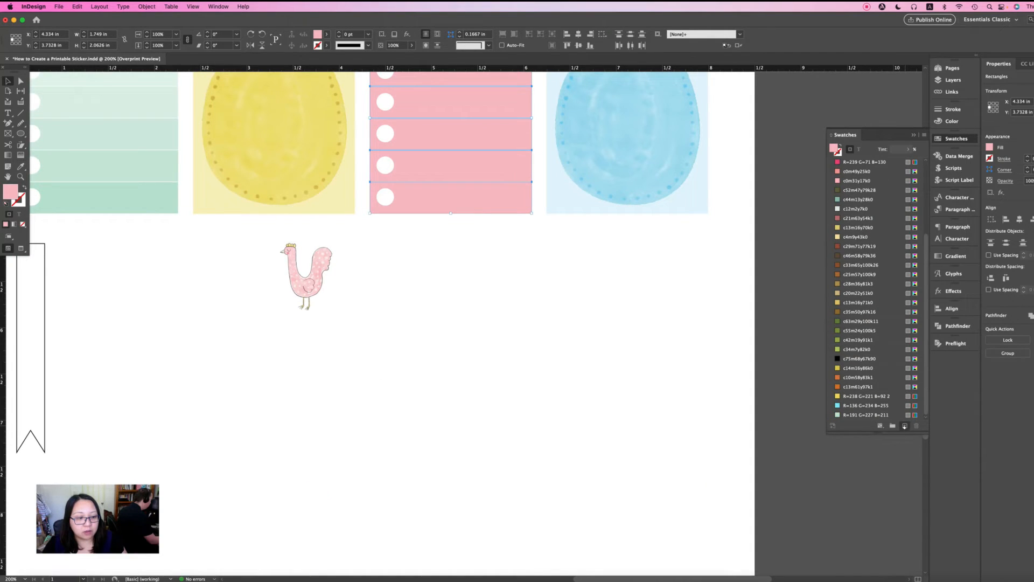
{"action": "left_click", "coordinate": [906, 426]}
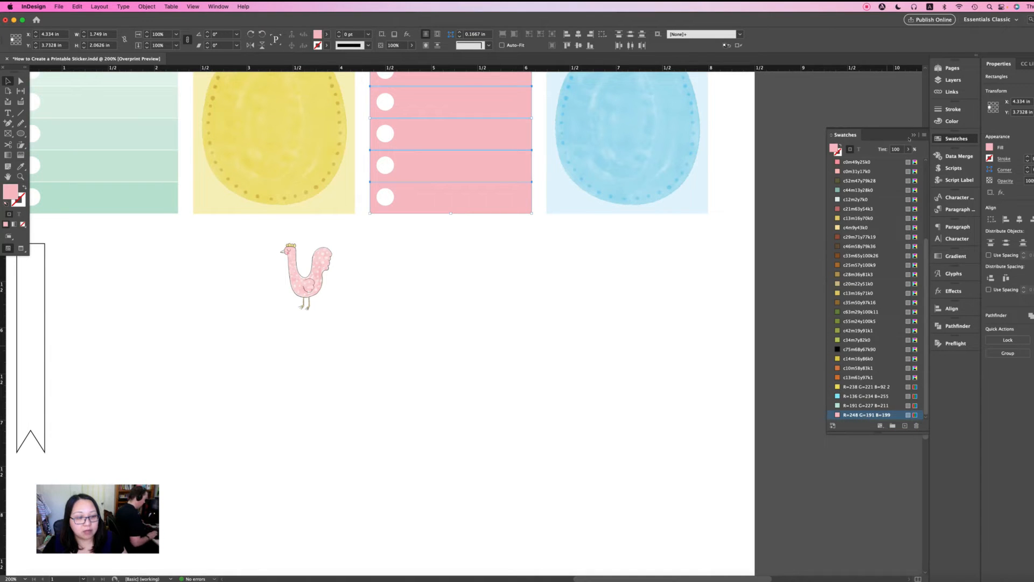
- Set the tint of the top pink strip to 30% and the second pink strip to 44%
{"action": "scroll", "coordinate": [470, 327], "scroll_direction": "up", "scroll_amount": 6}
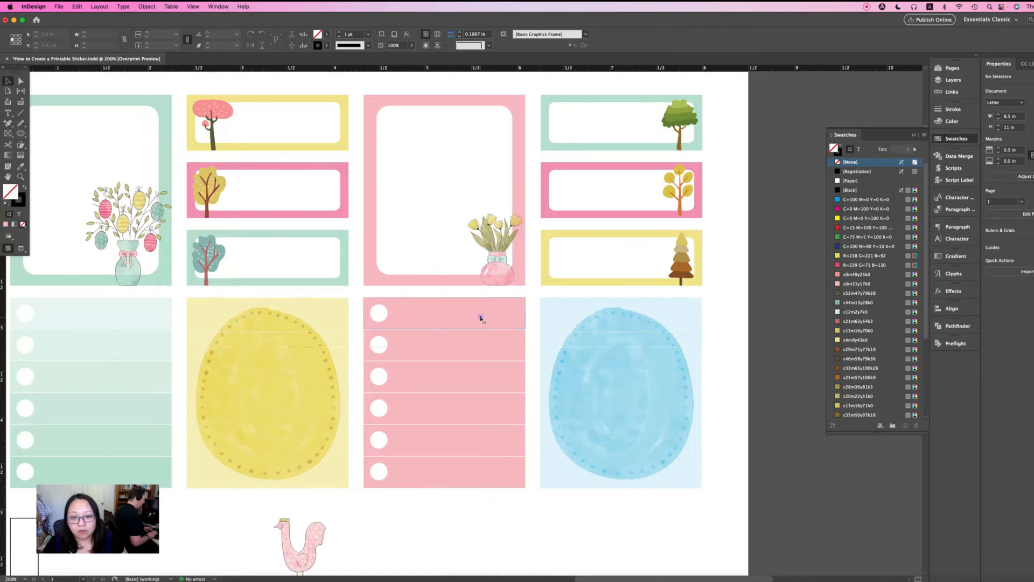
{"action": "left_click", "coordinate": [480, 316]}
{"action": "left_click", "coordinate": [908, 150]}
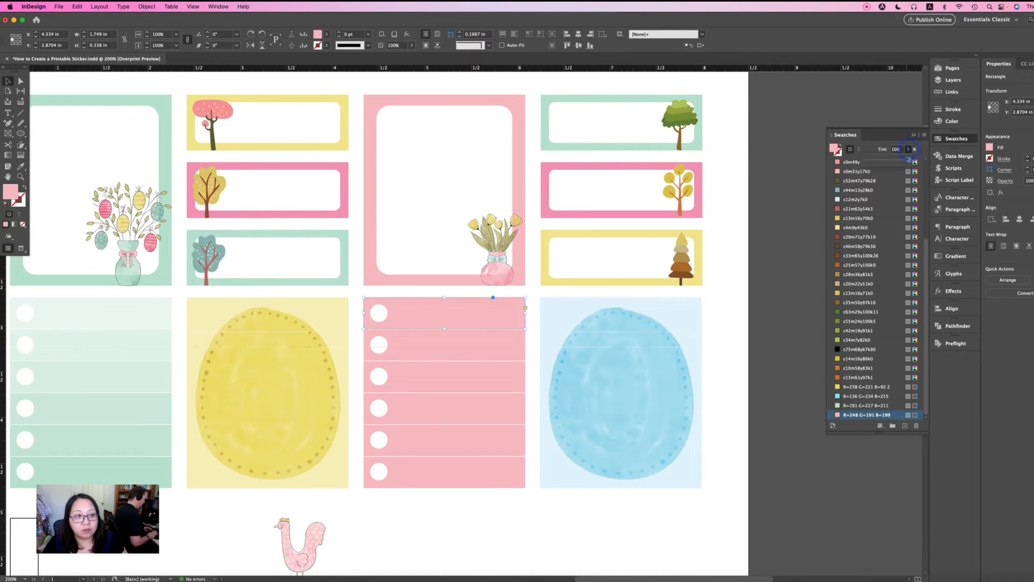
{"action": "left_click_drag", "start_coordinate": [881, 161], "coordinate": [866, 161]}
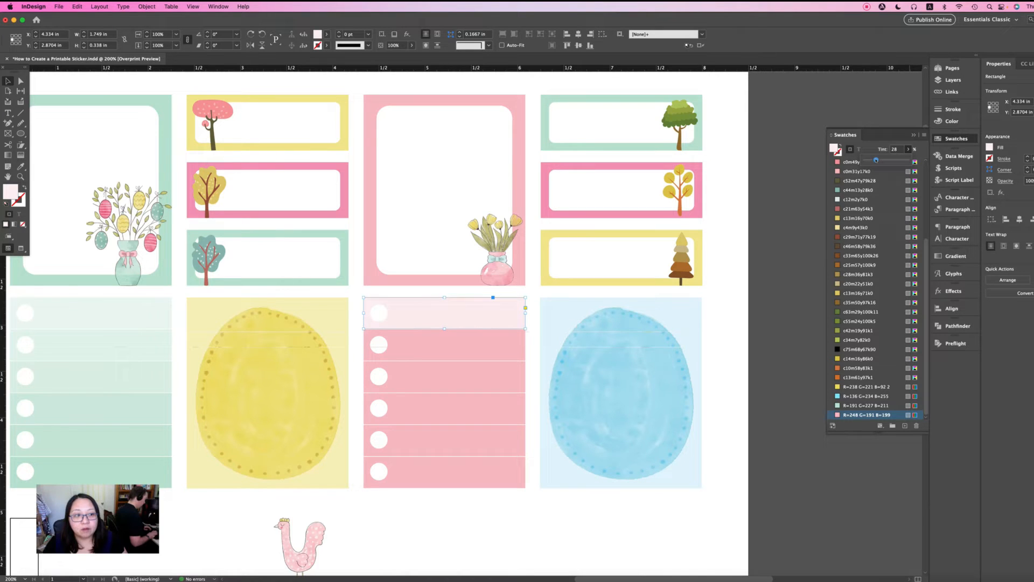
{"action": "left_click", "coordinate": [486, 337]}
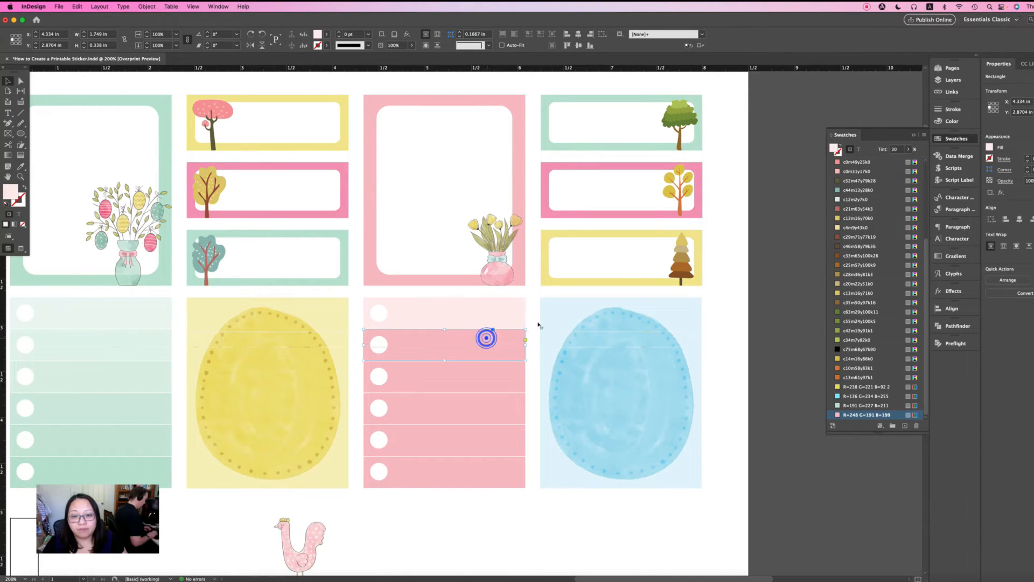
{"action": "left_click", "coordinate": [908, 150]}
{"action": "left_click_drag", "start_coordinate": [888, 162], "coordinate": [882, 161]}
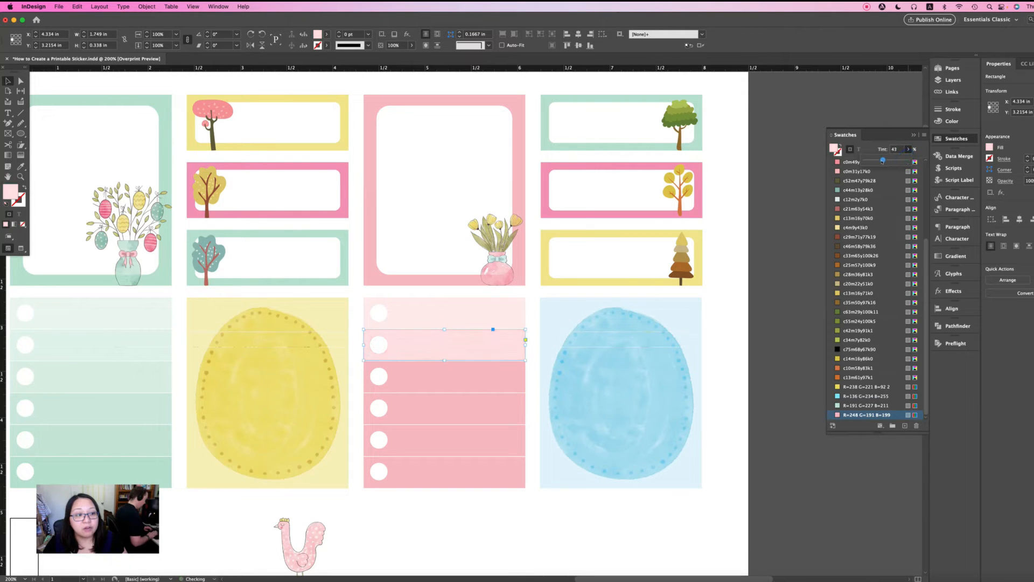
- Set the tint of the third pink strip to about 50% and the fourth pink strip to 67%
{"action": "left_click", "coordinate": [474, 372]}
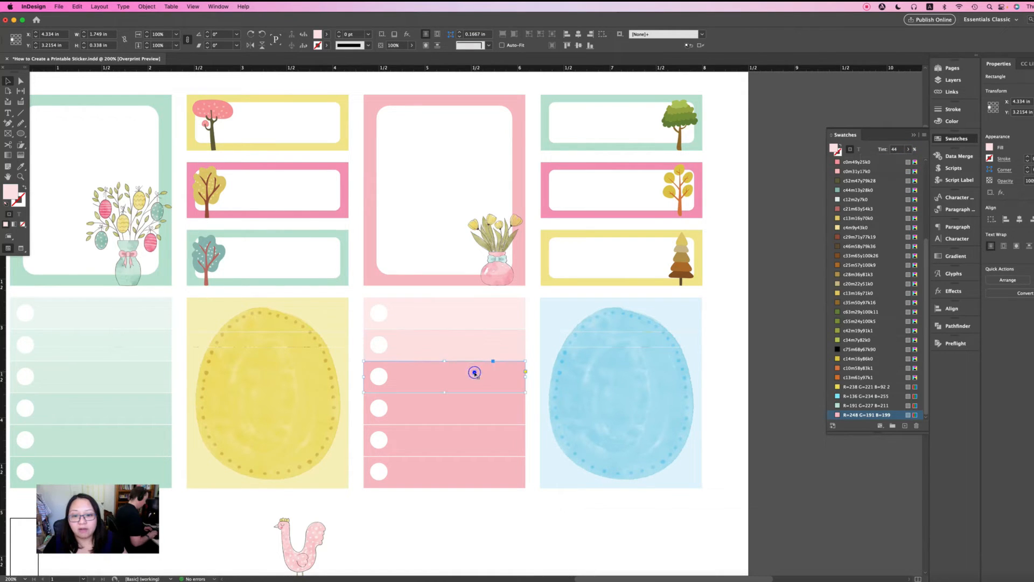
{"action": "left_click", "coordinate": [908, 149]}
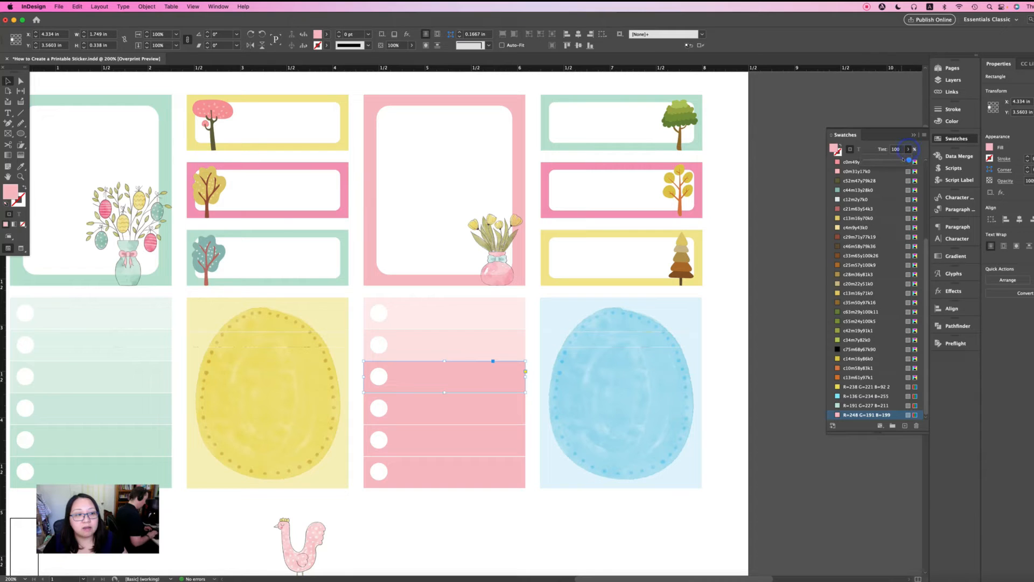
{"action": "left_click", "coordinate": [884, 161]}
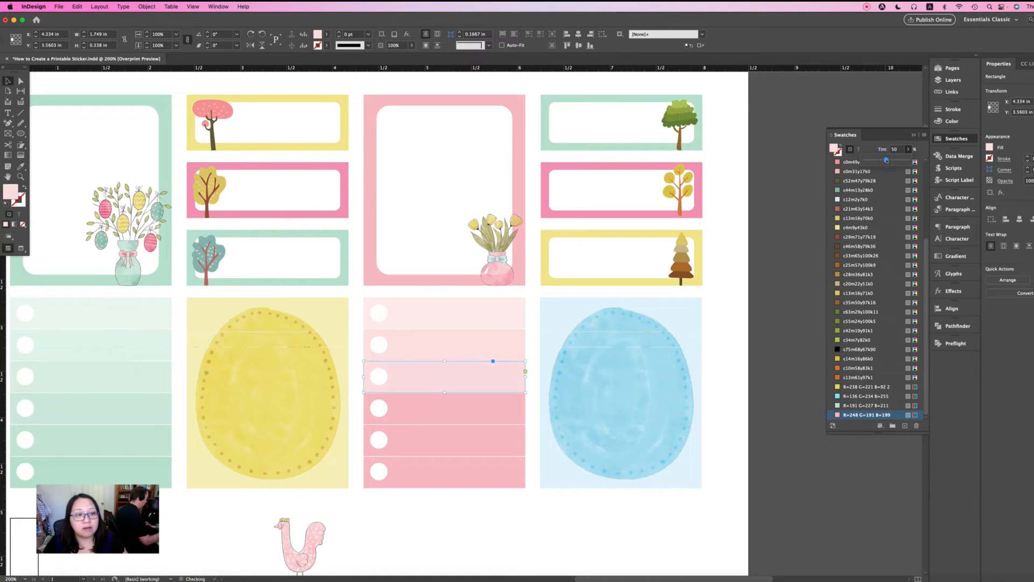
{"action": "left_click", "coordinate": [453, 415]}
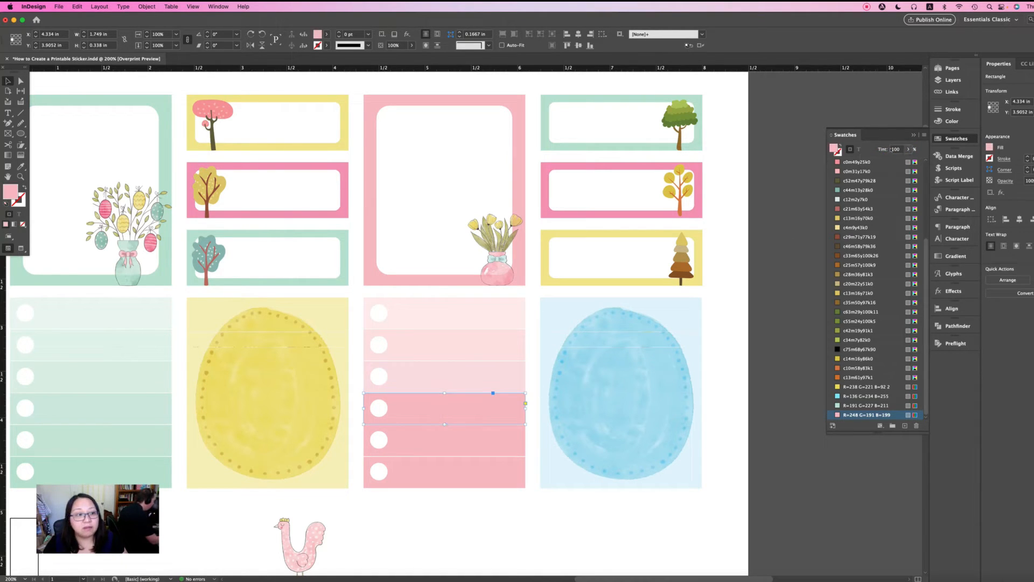
{"action": "left_click", "coordinate": [908, 149]}
{"action": "mouse_move", "coordinate": [895, 160]}
{"action": "left_mouse_down"}
{"action": "mouse_move", "coordinate": [879, 160]}
{"action": "mouse_move", "coordinate": [894, 160]}
{"action": "left_mouse_up"}
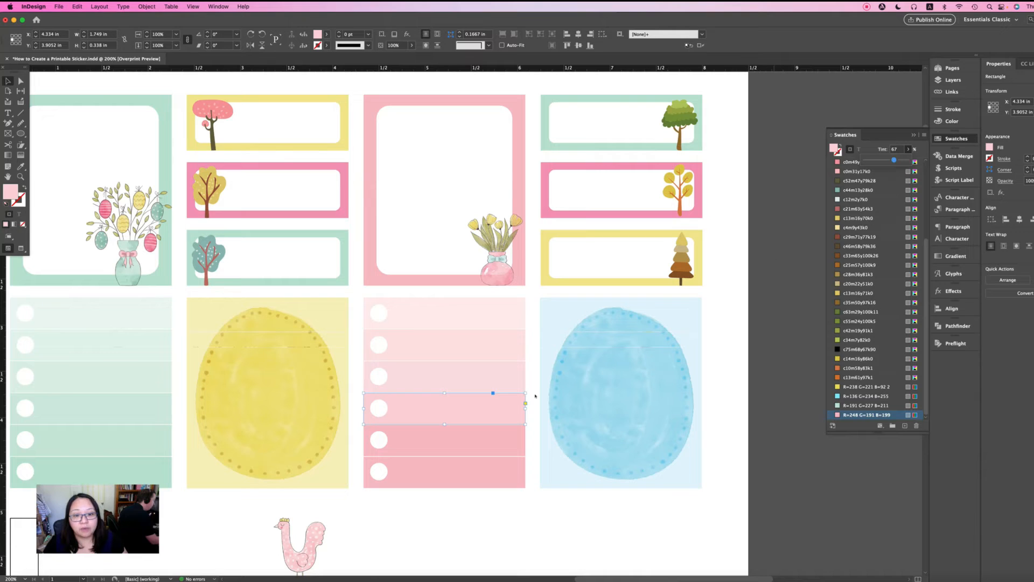
- Set the tint of the fifth pink checklist strip to 77%
{"action": "left_click", "coordinate": [462, 435]}
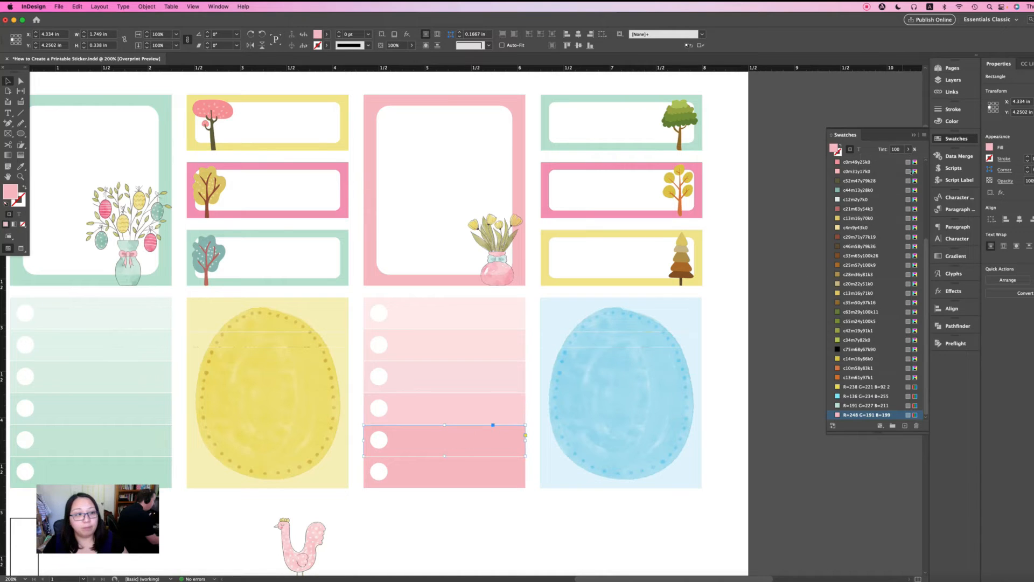
{"action": "left_click", "coordinate": [910, 150]}
{"action": "left_click_drag", "start_coordinate": [910, 161], "coordinate": [899, 160]}
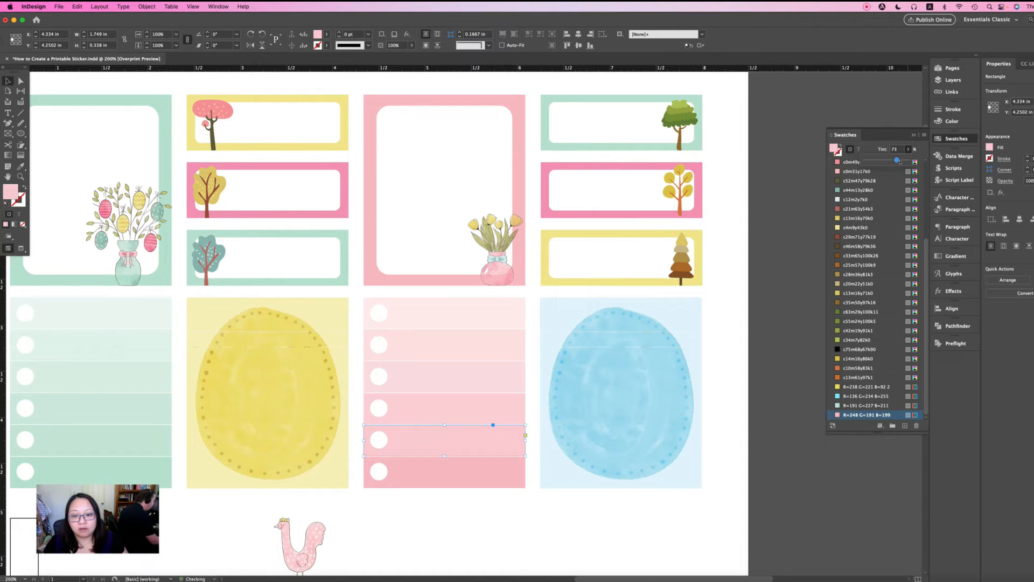
{"action": "left_click_drag", "start_coordinate": [900, 161], "coordinate": [897, 162]}
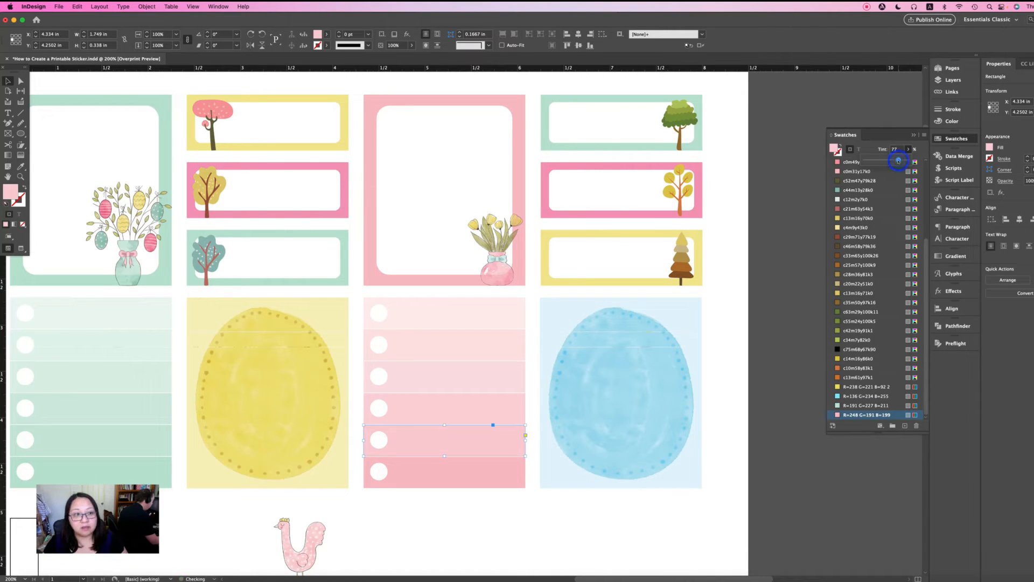
{"action": "left_click", "coordinate": [547, 557]}
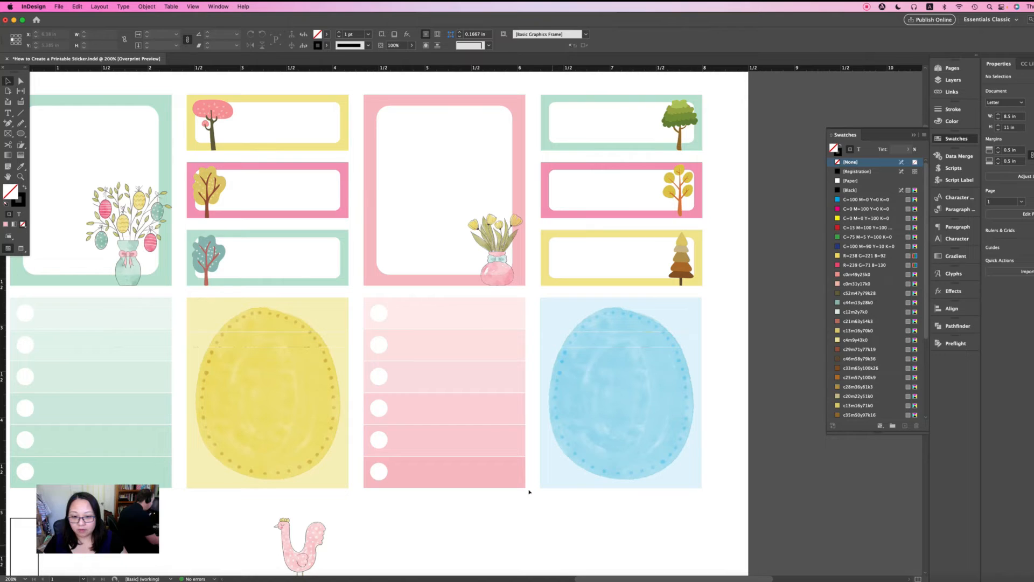
- Compare the lower pink strips and set the tint of the fifth strip to 87%
{"action": "left_click", "coordinate": [495, 401]}
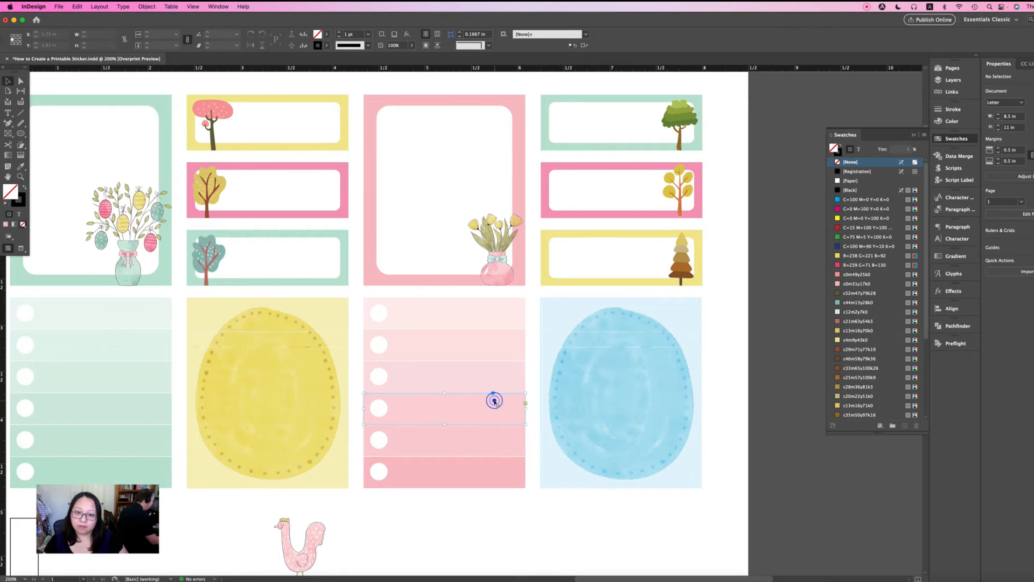
{"action": "left_click", "coordinate": [492, 438]}
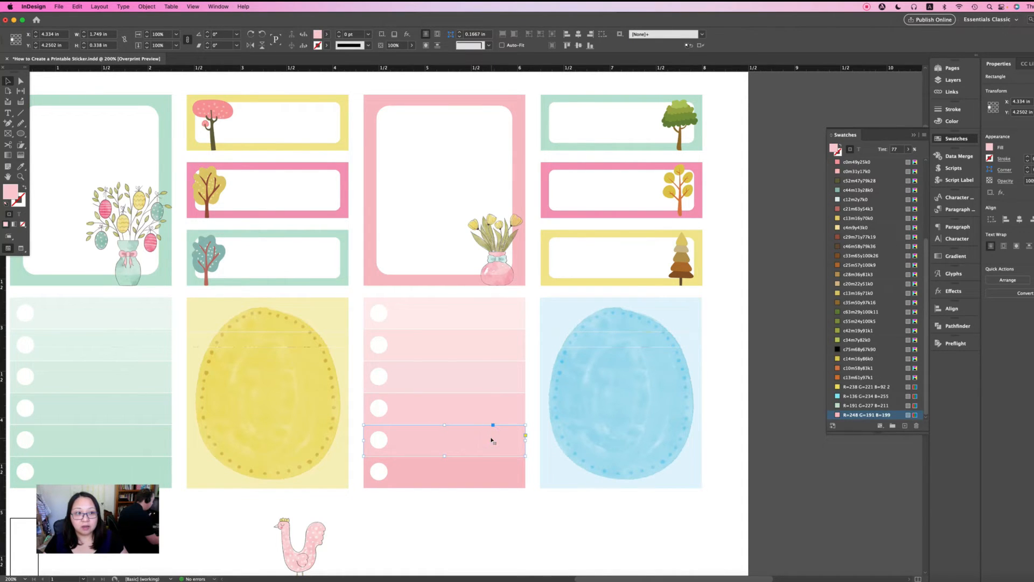
{"action": "left_click", "coordinate": [492, 470]}
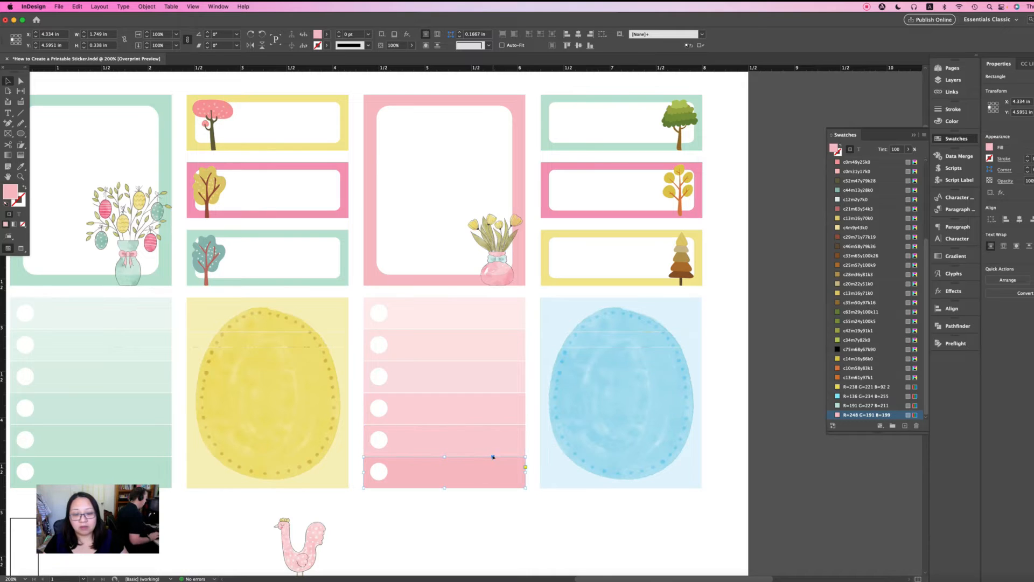
{"action": "left_click", "coordinate": [491, 441]}
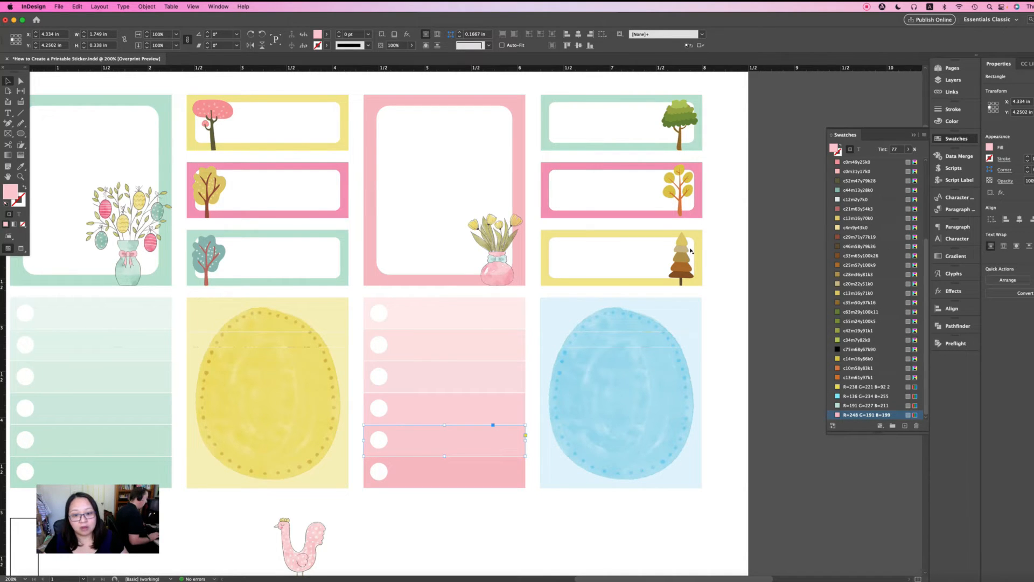
{"action": "left_click", "coordinate": [908, 149]}
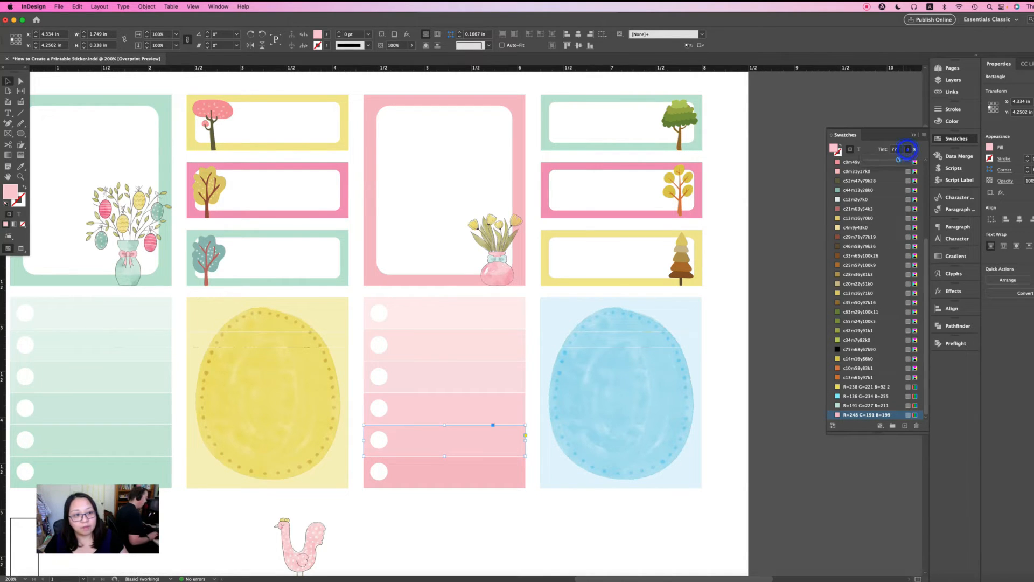
{"action": "left_click_drag", "start_coordinate": [900, 160], "coordinate": [901, 160]}
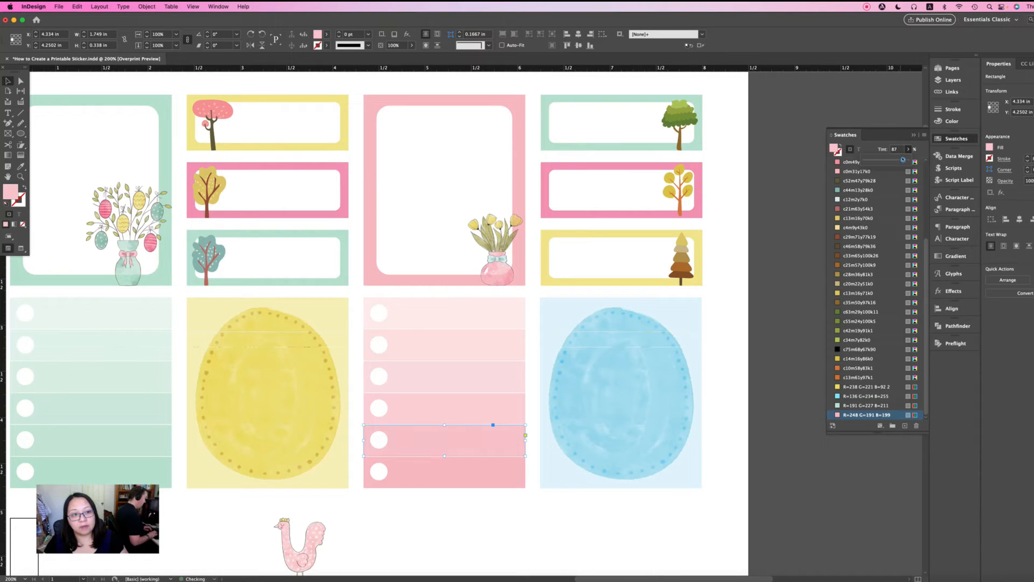
{"action": "left_click", "coordinate": [520, 525]}
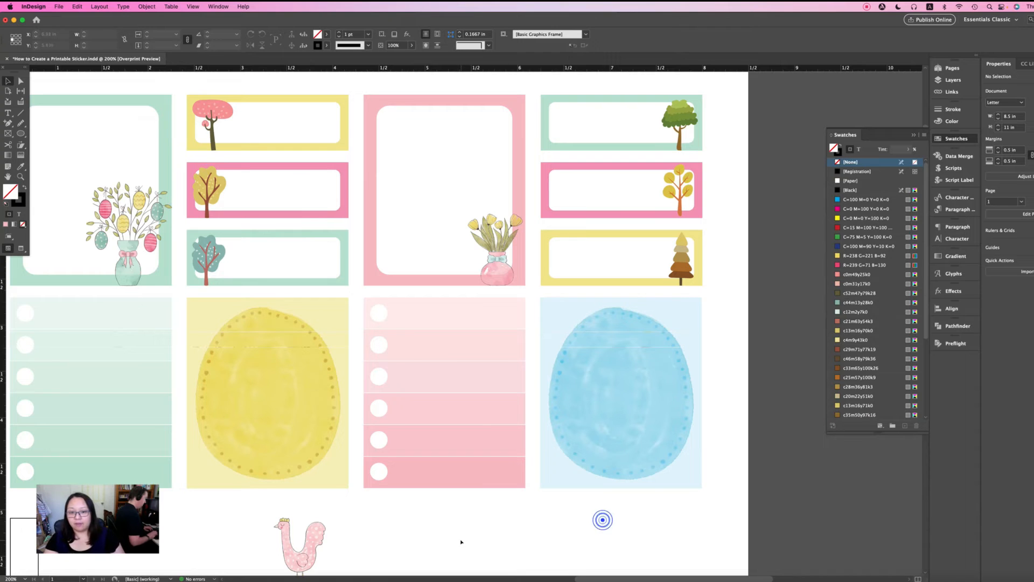
- Move the vertical banner outline up slightly so it sits closer beneath the mint checklist
{"action": "scroll", "coordinate": [462, 541], "scroll_direction": "left", "scroll_amount": 5}
{"action": "scroll", "coordinate": [462, 541], "scroll_direction": "right", "scroll_amount": 3}
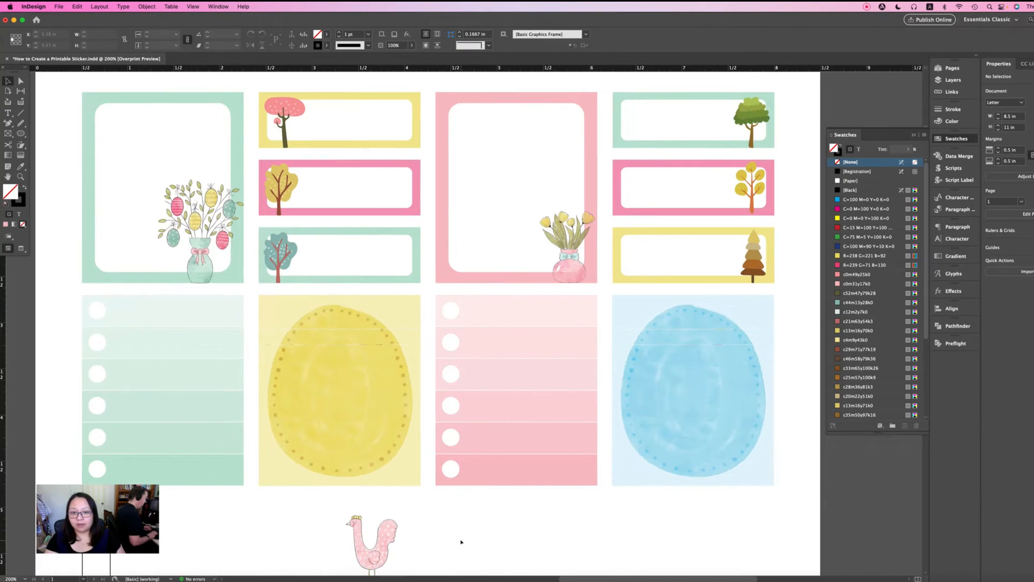
{"action": "key", "text": "super+minus"}
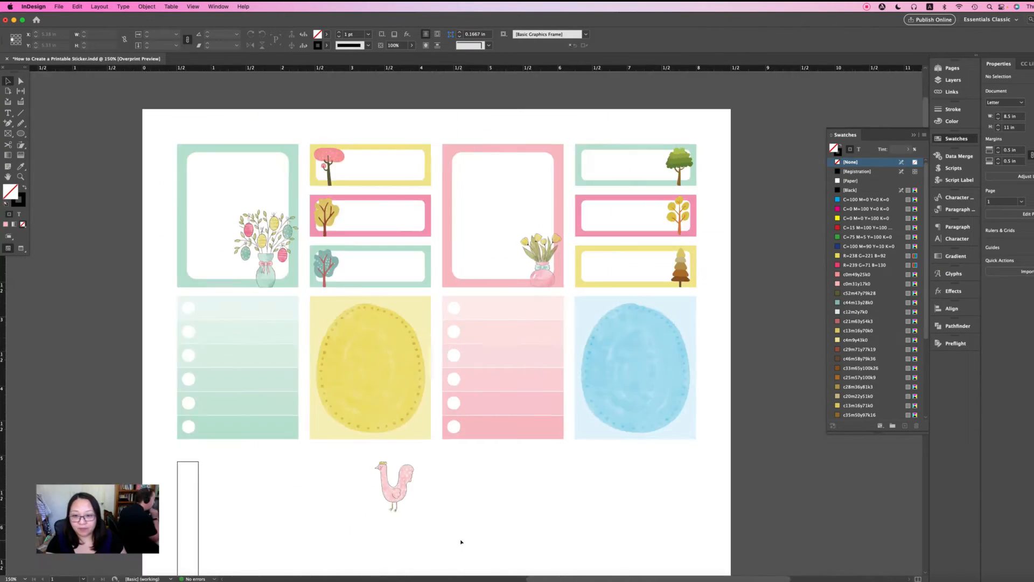
{"action": "key", "text": "super+minus"}
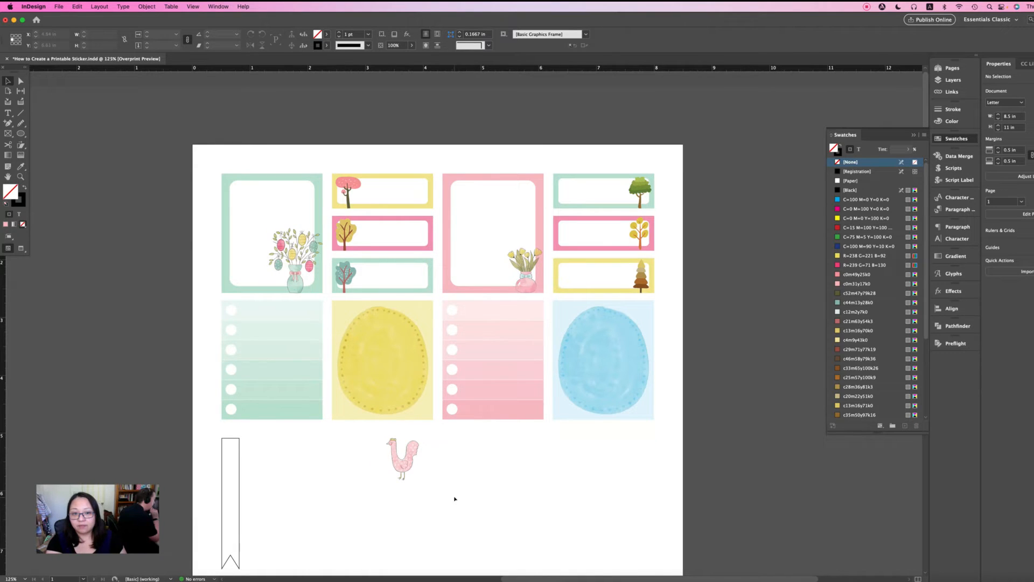
{"action": "left_click", "coordinate": [496, 486]}
{"action": "scroll", "coordinate": [486, 471], "scroll_direction": "down", "scroll_amount": 2}
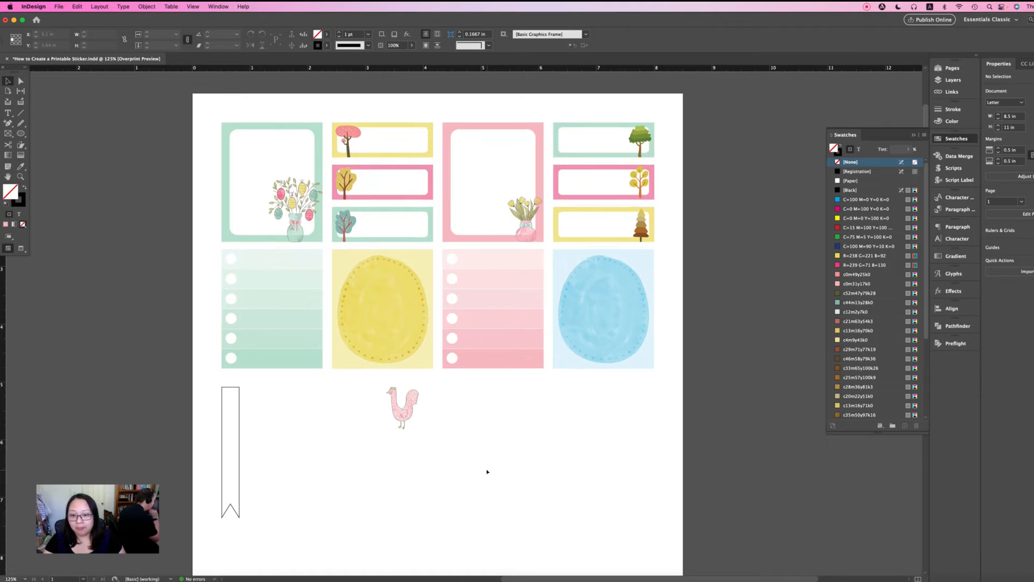
{"action": "scroll", "coordinate": [487, 472], "scroll_direction": "down", "scroll_amount": 3}
{"action": "scroll", "coordinate": [487, 472], "scroll_direction": "left", "scroll_amount": 5}
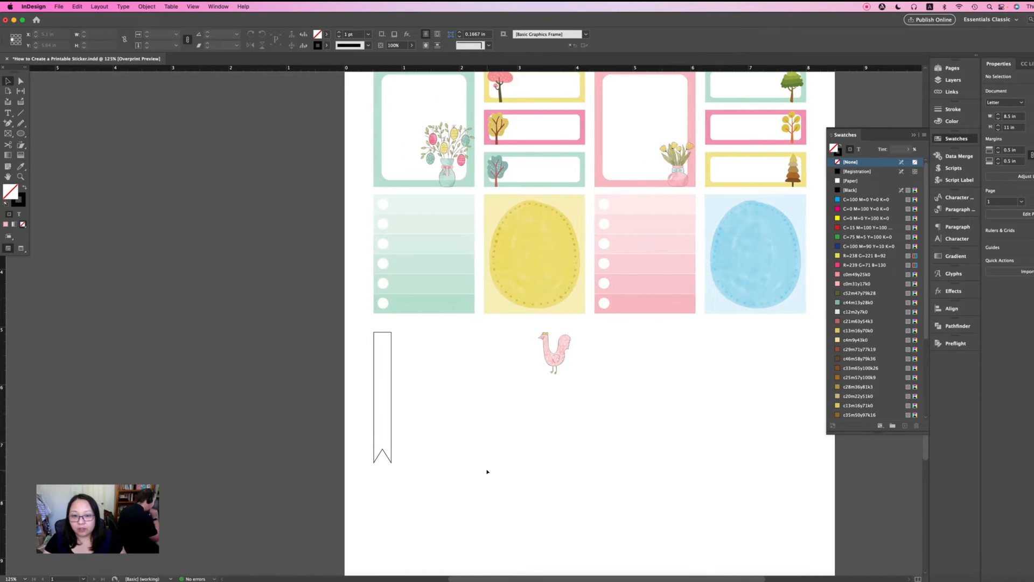
{"action": "scroll", "coordinate": [488, 472], "scroll_direction": "up", "scroll_amount": 4}
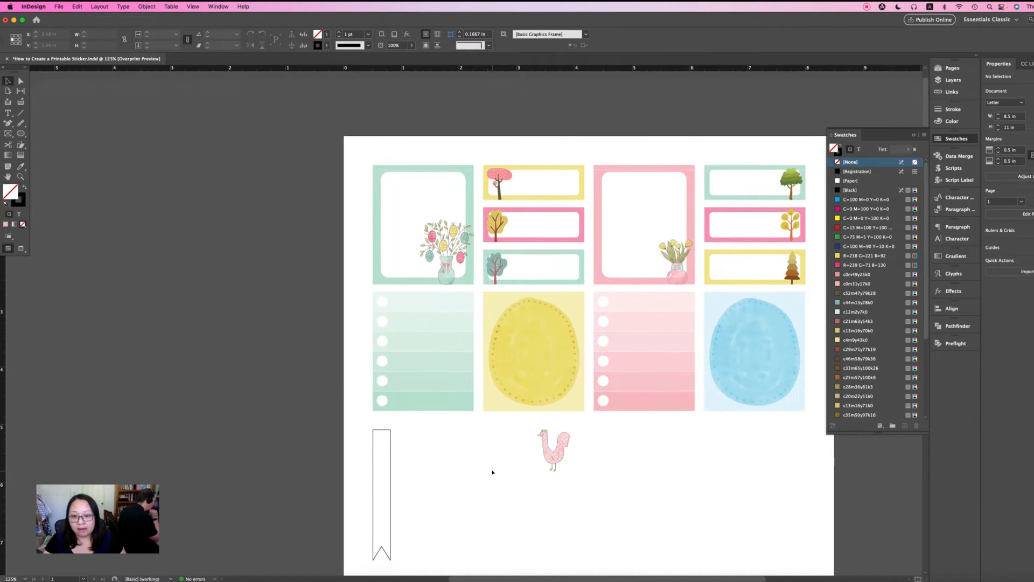
{"action": "left_click", "coordinate": [377, 425]}
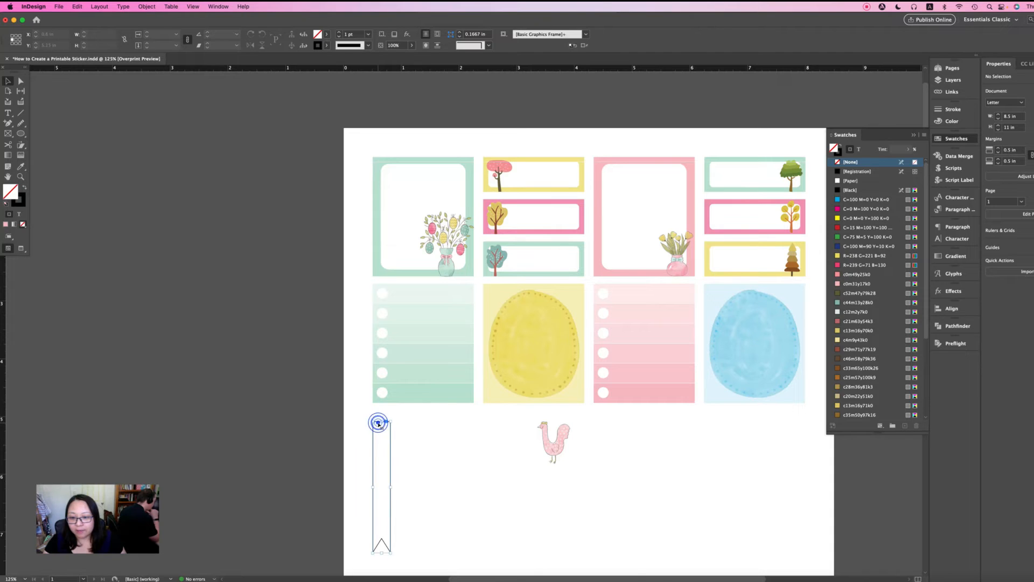
{"action": "scroll", "coordinate": [379, 423], "scroll_direction": "down", "scroll_amount": 1}
{"action": "left_click_drag", "start_coordinate": [379, 423], "coordinate": [379, 400]}
{"action": "left_click", "coordinate": [427, 420]}
- Draw a closed half-heart outline about 0.18 in wide and 0.25 in tall with the Pen tool, in the blank area between banner and hen
{"action": "key", "text": "super+equal"}
{"action": "key", "text": "super+equal"}
{"action": "scroll", "coordinate": [427, 421], "scroll_direction": "down", "scroll_amount": 10}
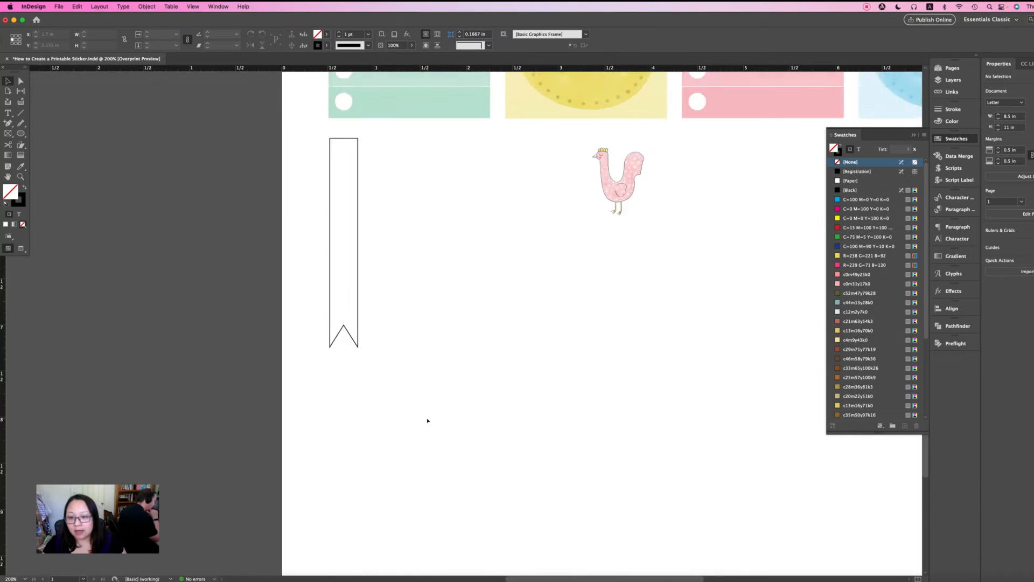
{"action": "scroll", "coordinate": [427, 420], "scroll_direction": "up", "scroll_amount": 5}
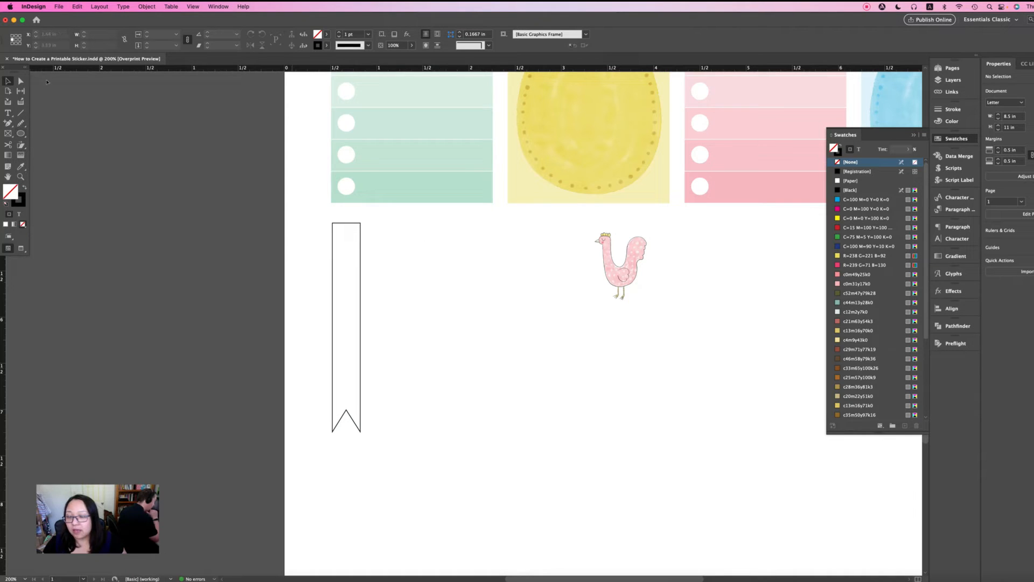
{"action": "left_click", "coordinate": [8, 123]}
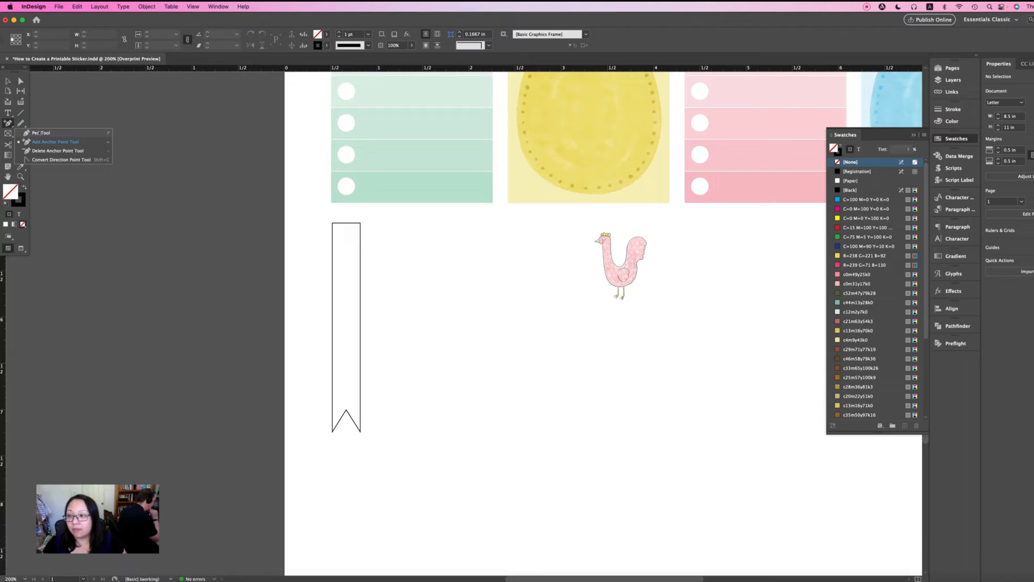
{"action": "left_click", "coordinate": [39, 133]}
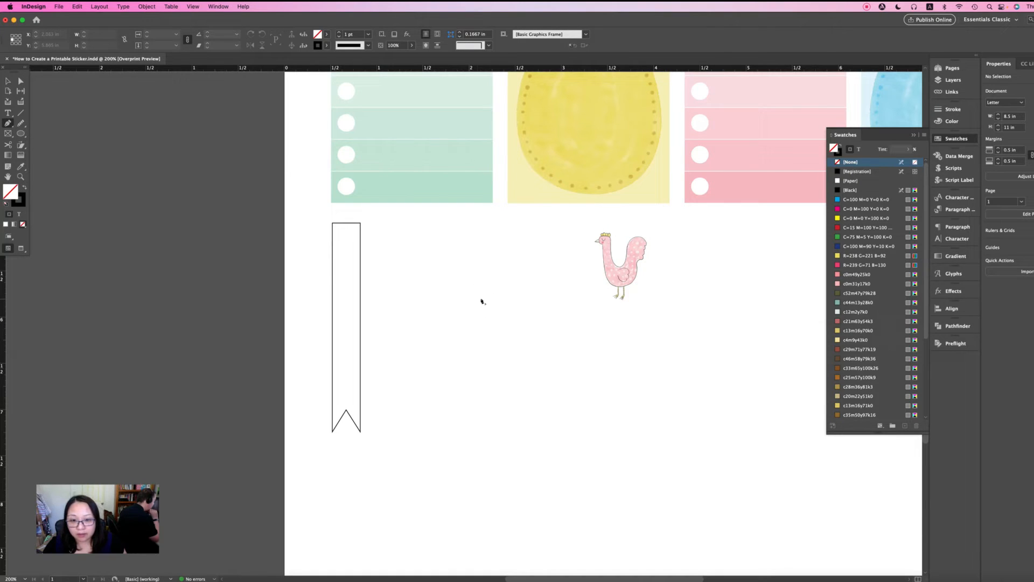
{"action": "left_click", "coordinate": [482, 302]}
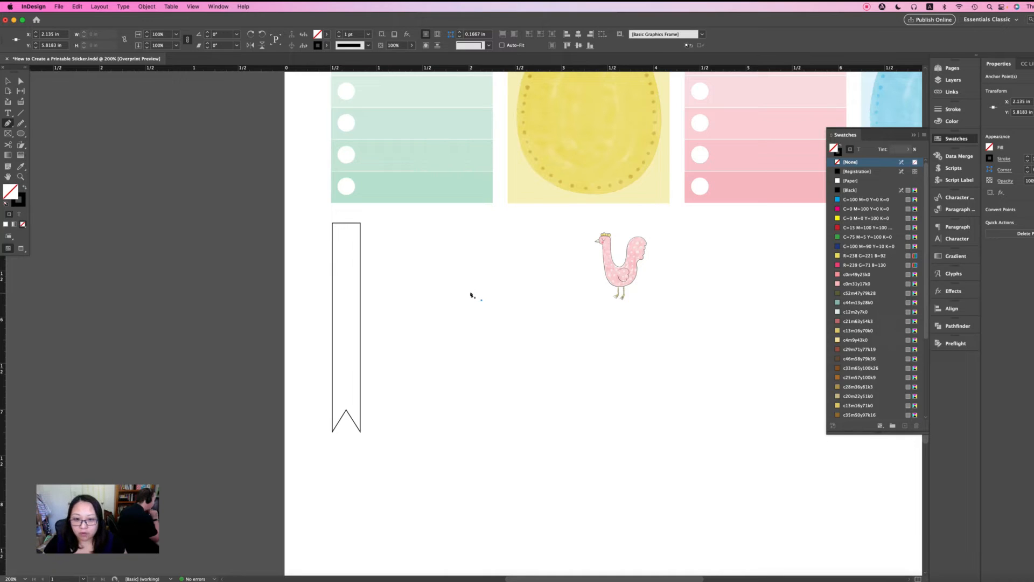
{"action": "key", "text": "super+z"}
{"action": "key", "text": "super+equal"}
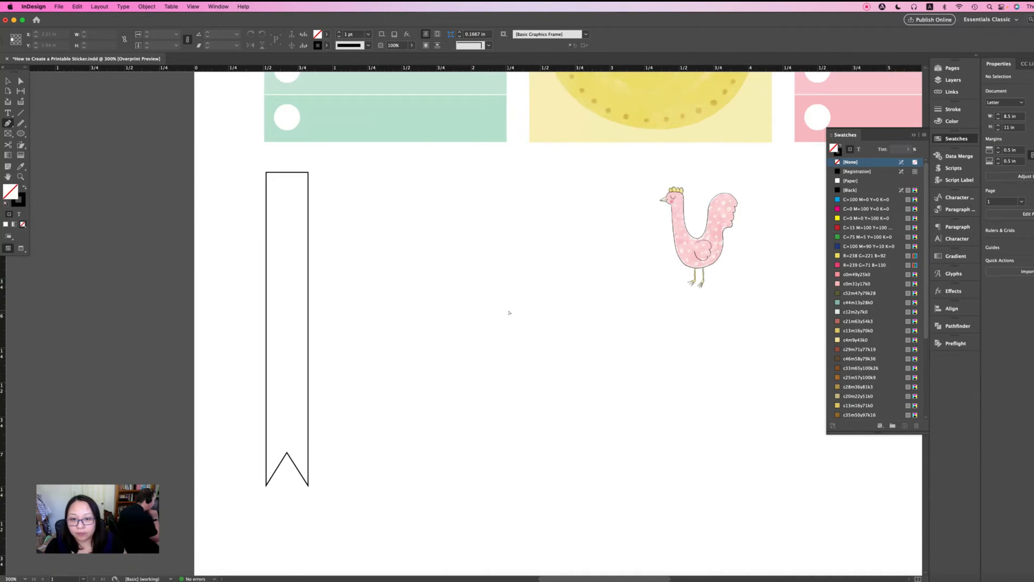
{"action": "left_click", "coordinate": [499, 279]}
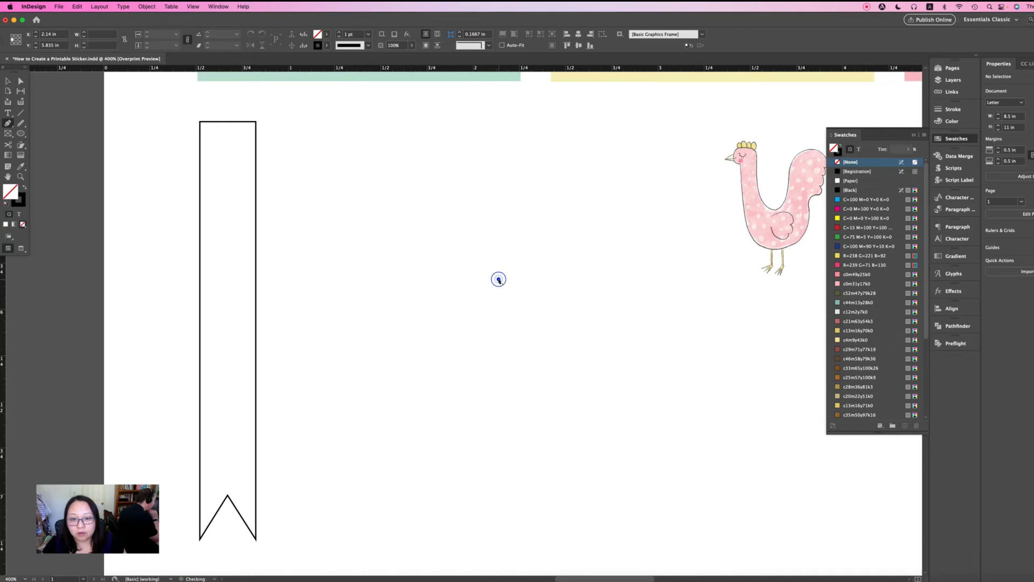
{"action": "left_click_drag", "start_coordinate": [477, 269], "coordinate": [463, 273]}
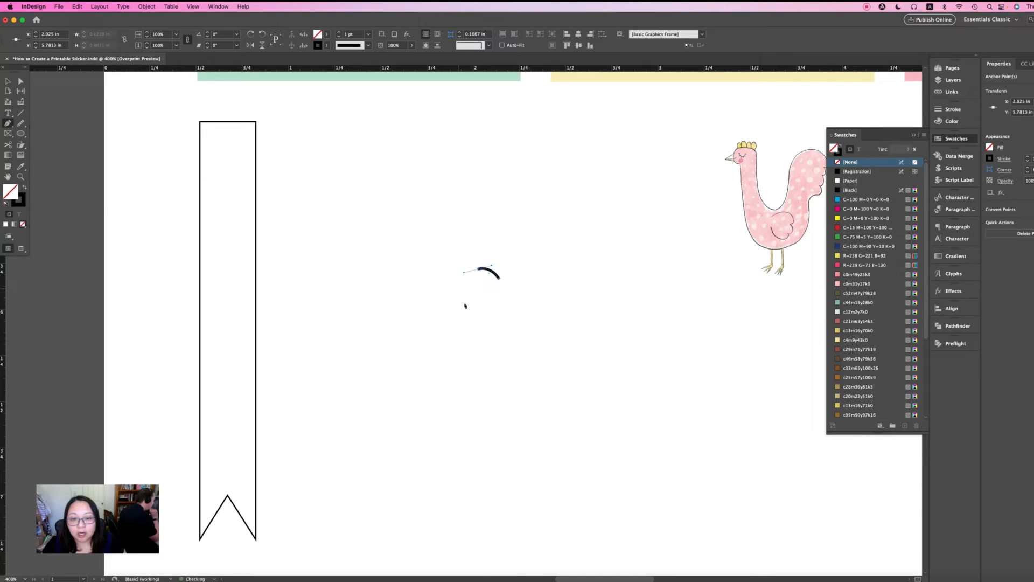
{"action": "left_click_drag", "start_coordinate": [497, 312], "coordinate": [530, 320]}
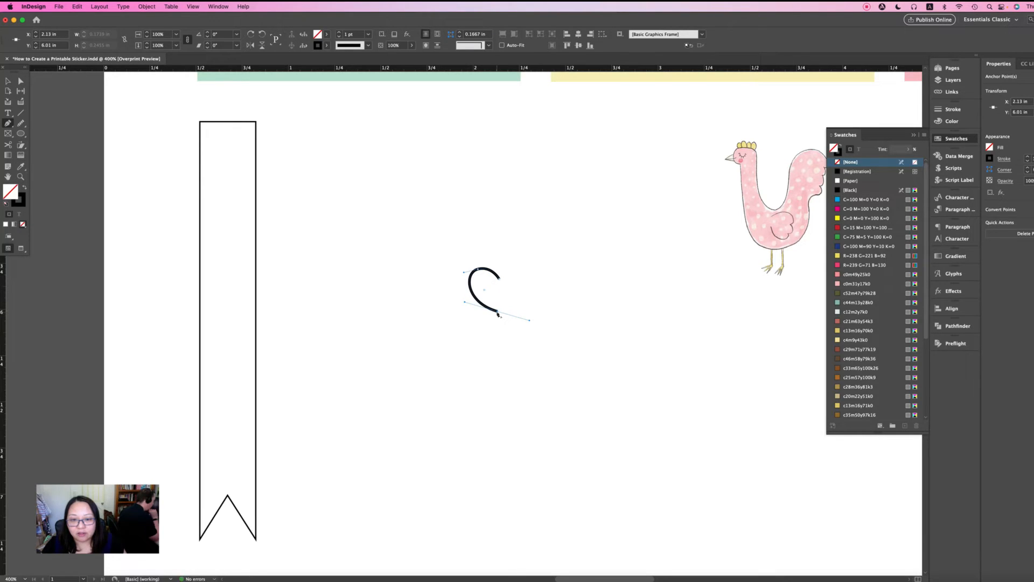
{"action": "left_click", "coordinate": [496, 311]}
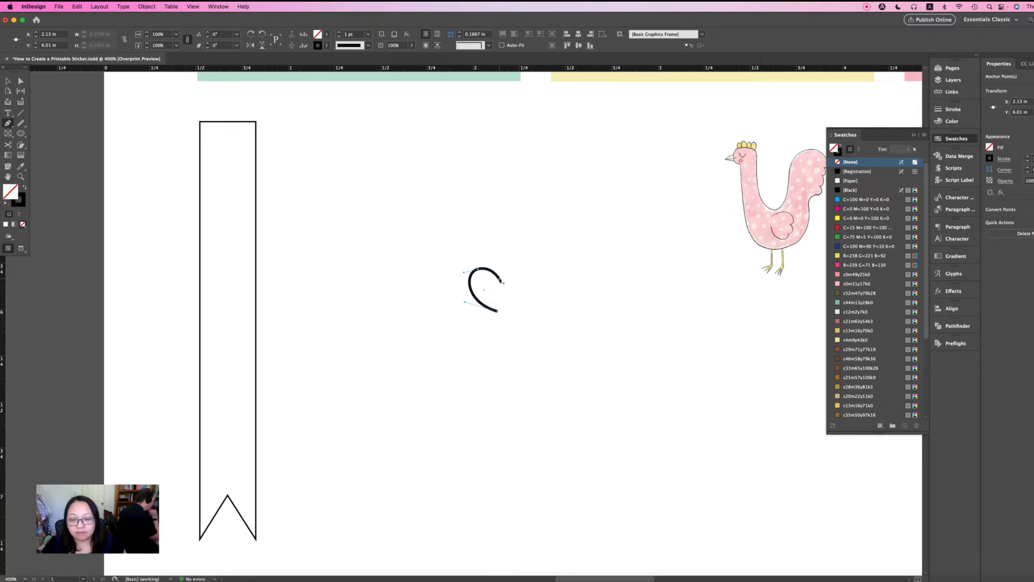
{"action": "left_click", "coordinate": [502, 280]}
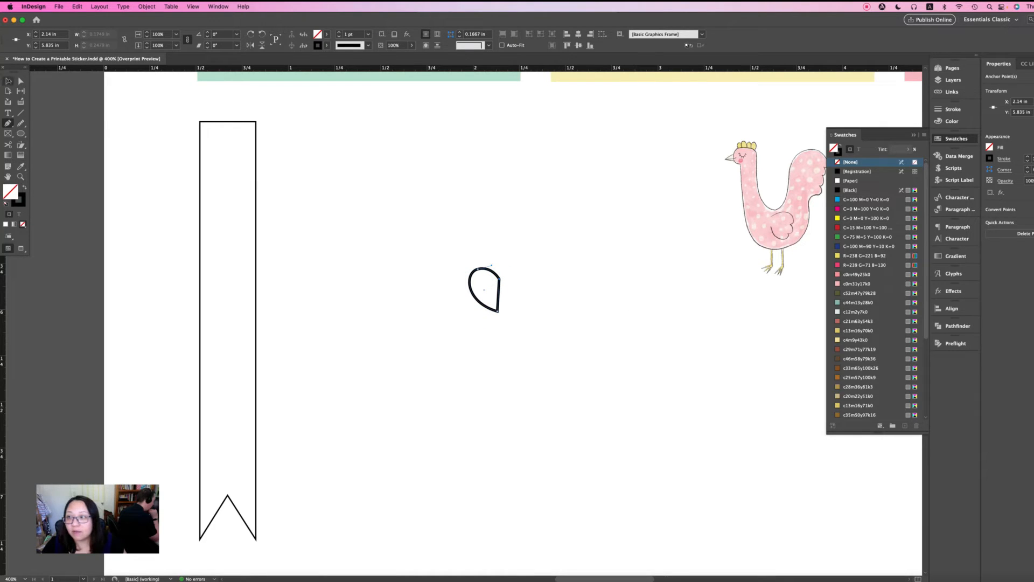
- Shift the half-heart outline slightly to the right using the Direct Selection tool
{"action": "left_click", "coordinate": [21, 81]}
{"action": "left_click", "coordinate": [536, 296]}
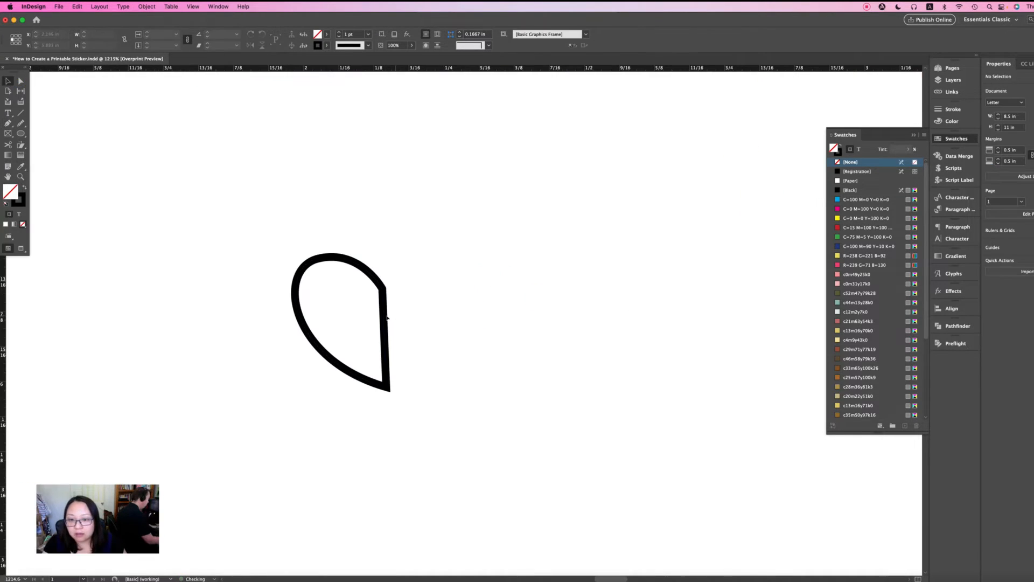
{"action": "left_click", "coordinate": [387, 318]}
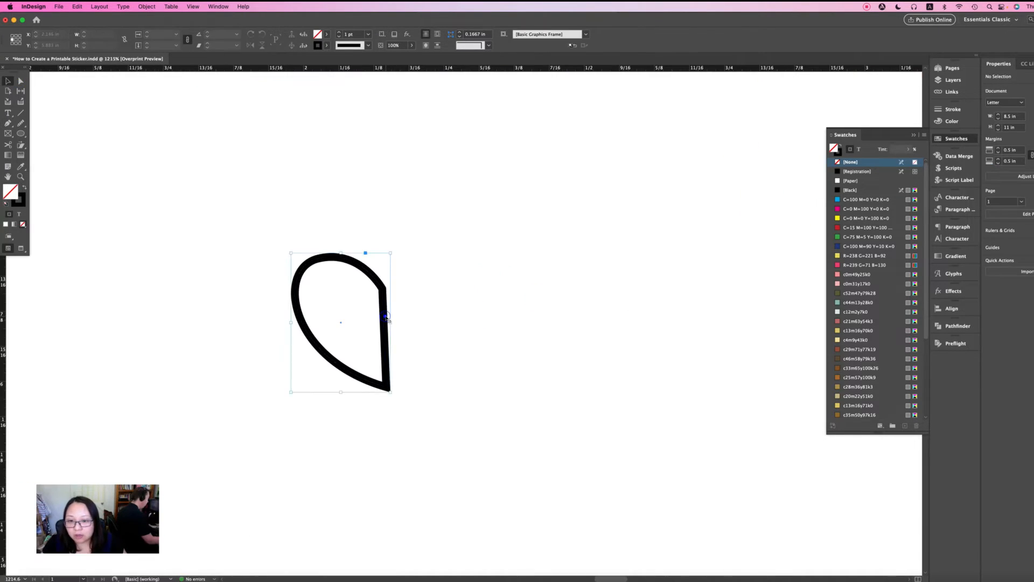
{"action": "left_click", "coordinate": [20, 81]}
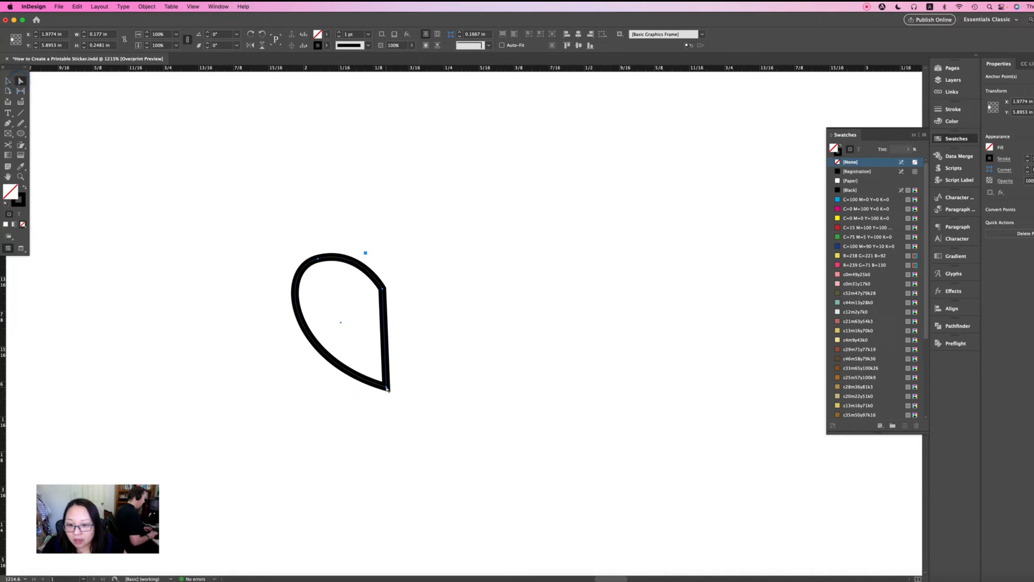
{"action": "left_click_drag", "start_coordinate": [387, 388], "coordinate": [393, 390]}
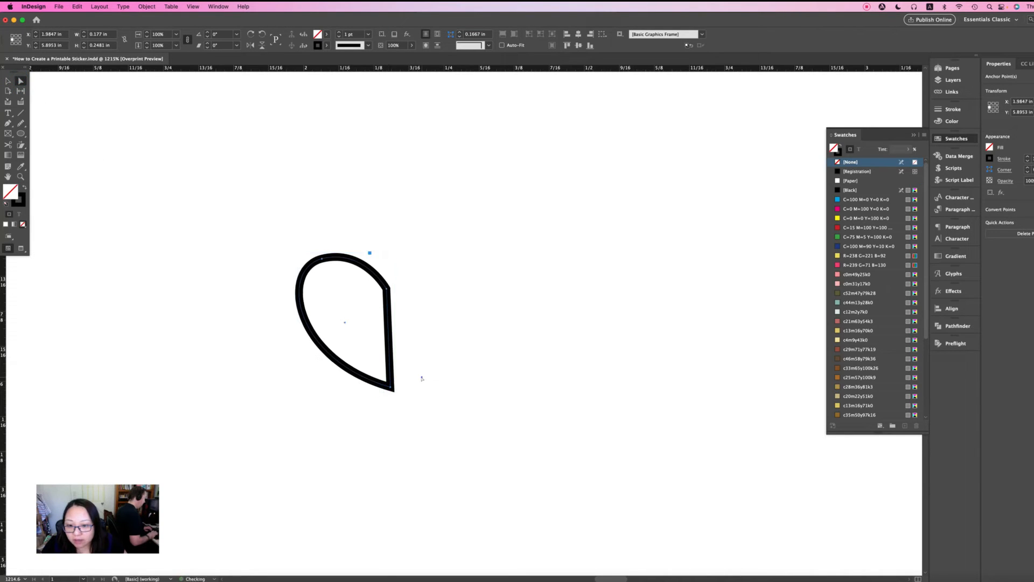
{"action": "left_click", "coordinate": [421, 378]}
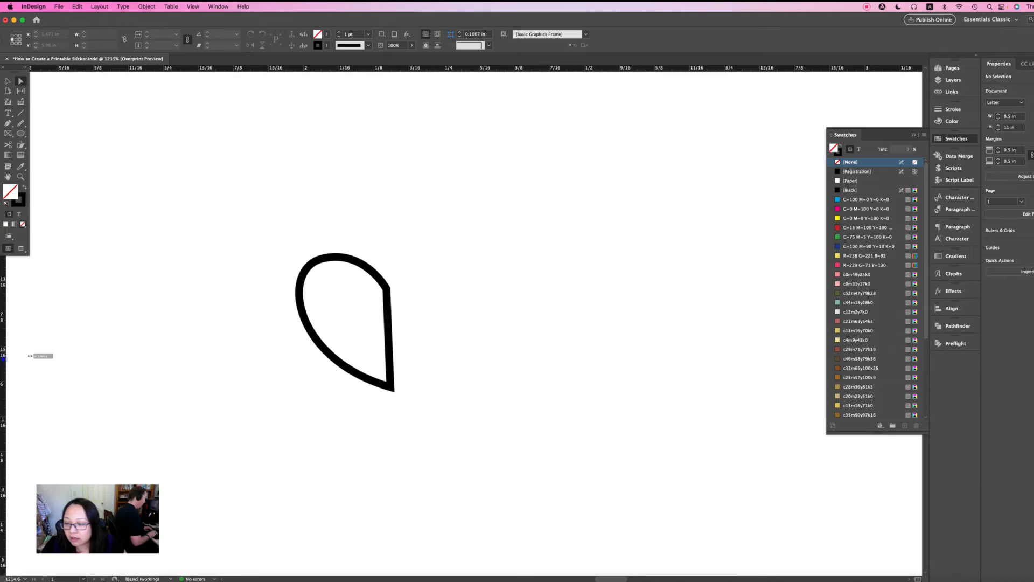
- Place a vertical ruler guide at X 2.149 in, at the upper corner of the half-heart's straight edge
{"action": "left_click_drag", "start_coordinate": [30, 356], "coordinate": [388, 287]}
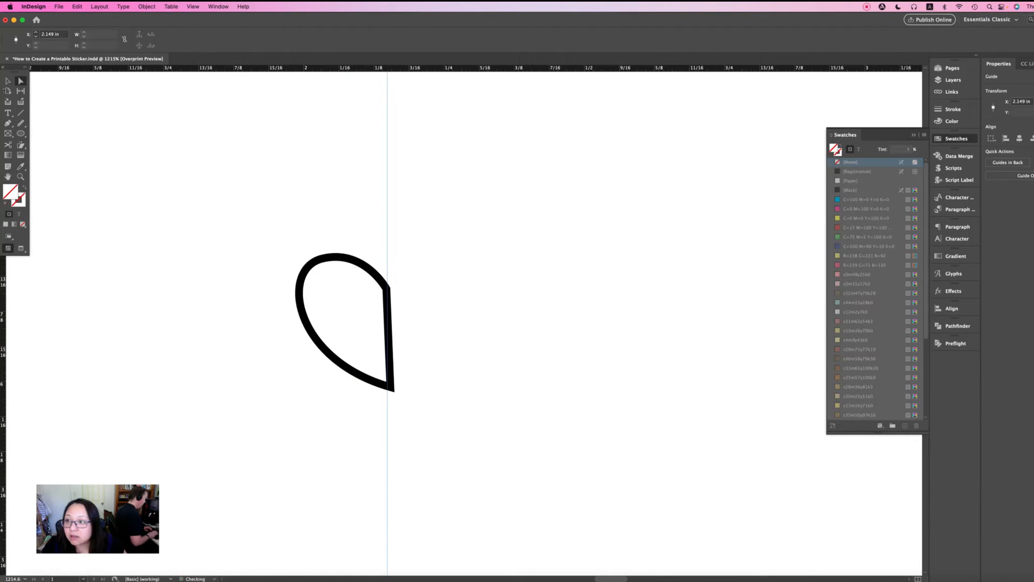
- Replace the vertical ruler guide with a new one aligned to the upper corner of the half-heart's straight edge
{"action": "left_click", "coordinate": [8, 80]}
{"action": "left_click", "coordinate": [374, 383]}
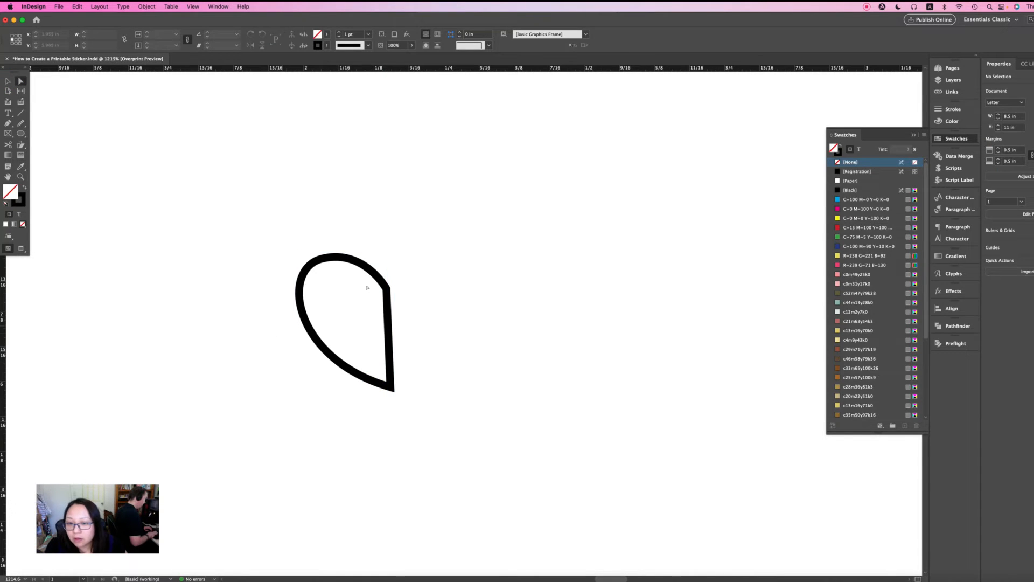
{"action": "left_click", "coordinate": [378, 281]}
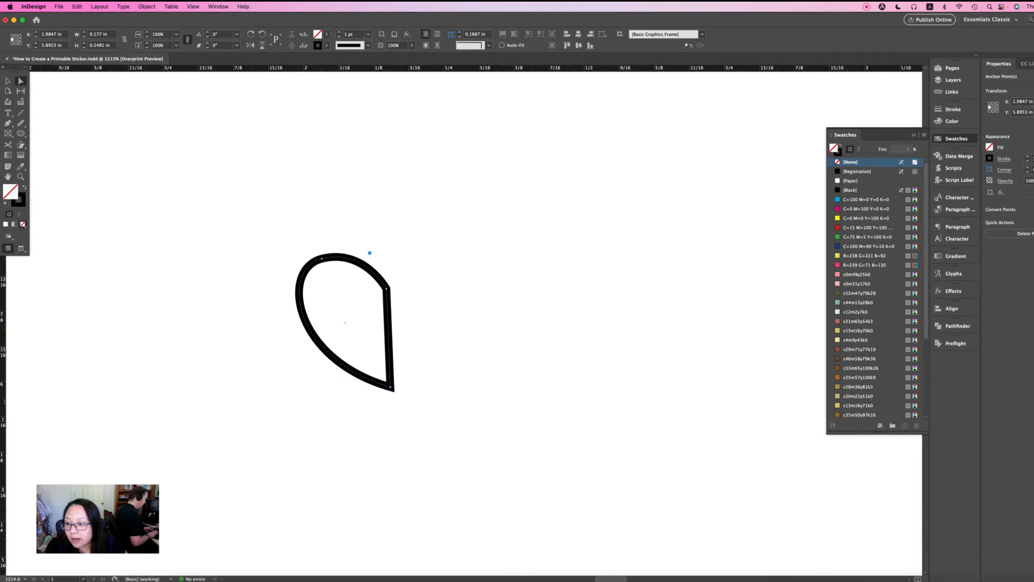
{"action": "left_click_drag", "start_coordinate": [3, 401], "coordinate": [387, 290]}
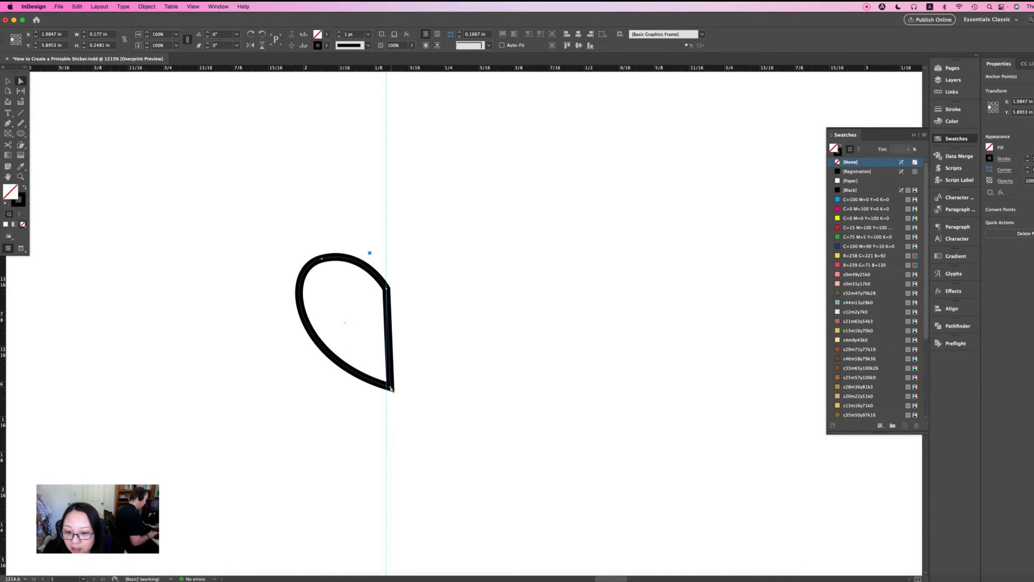
- Move the half-heart's lower anchor point onto the guide to straighten the vertical edge, and delete the guide
{"action": "left_click", "coordinate": [391, 389]}
{"action": "left_click_drag", "start_coordinate": [392, 389], "coordinate": [388, 389]}
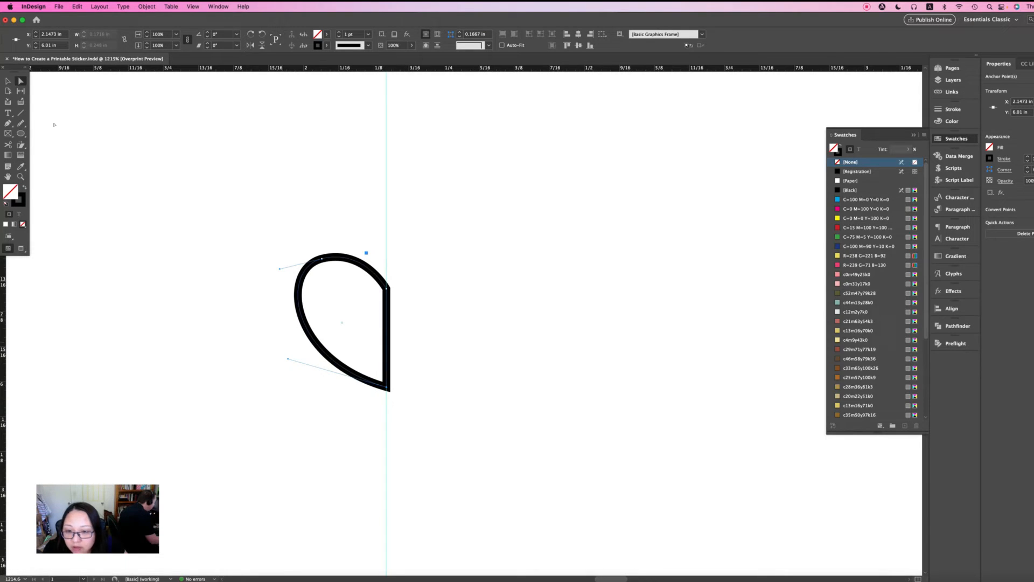
{"action": "key", "text": "v"}
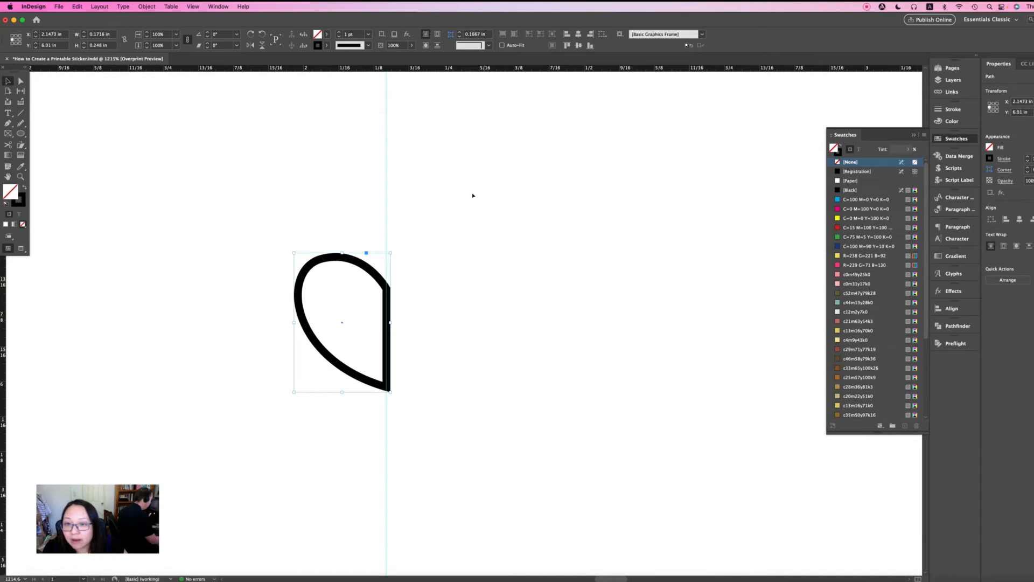
{"action": "left_click_drag", "start_coordinate": [481, 190], "coordinate": [388, 306]}
{"action": "key", "text": "Delete"}
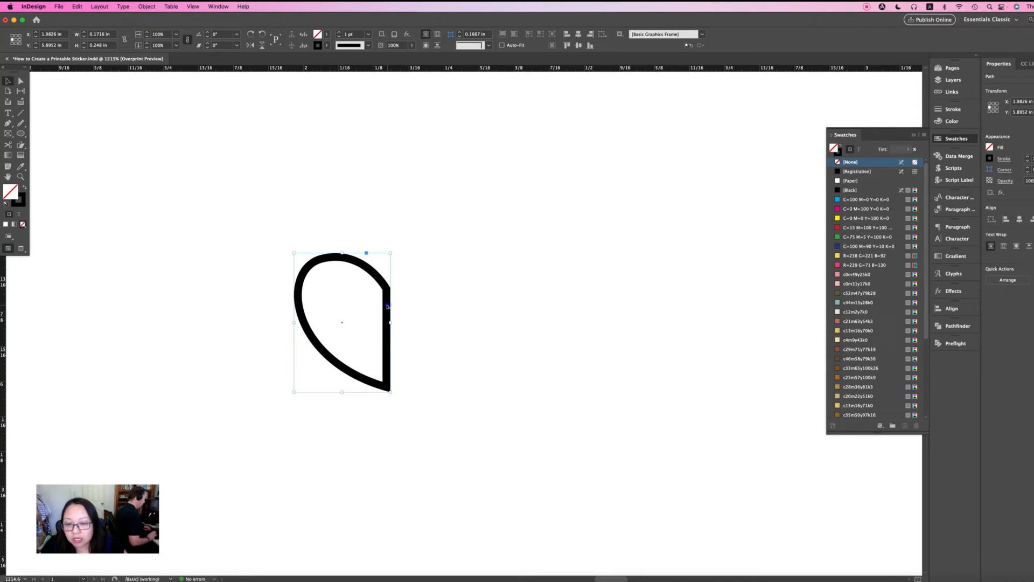
- Duplicate the half-heart to its right, flip the copy horizontally, and move it against the original half's straight edge
{"action": "left_click_drag", "start_coordinate": [388, 305], "coordinate": [492, 306]}
{"action": "right_click", "coordinate": [475, 273]}
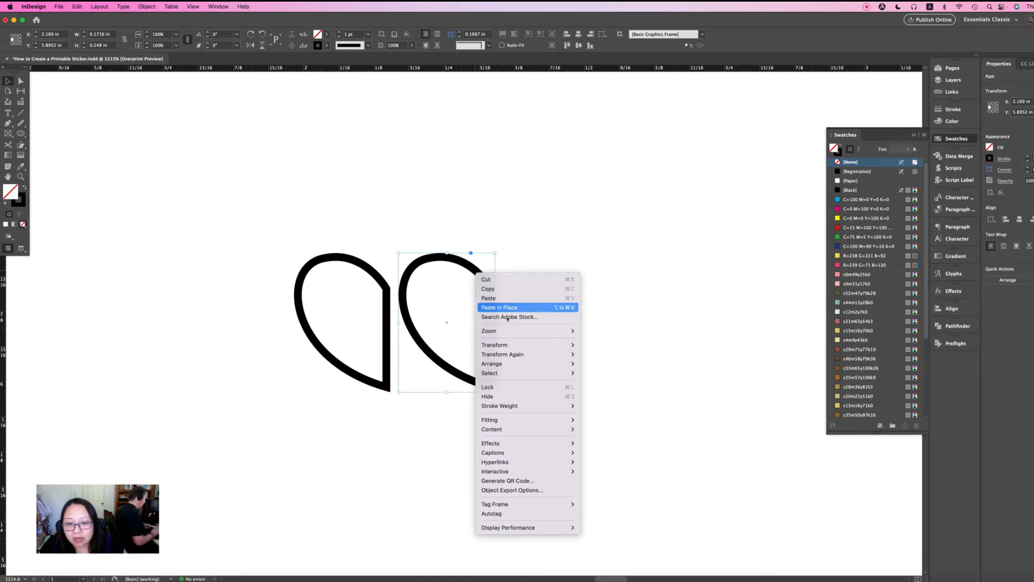
{"action": "mouse_move", "coordinate": [507, 345]}
{"action": "left_click", "coordinate": [603, 420]}
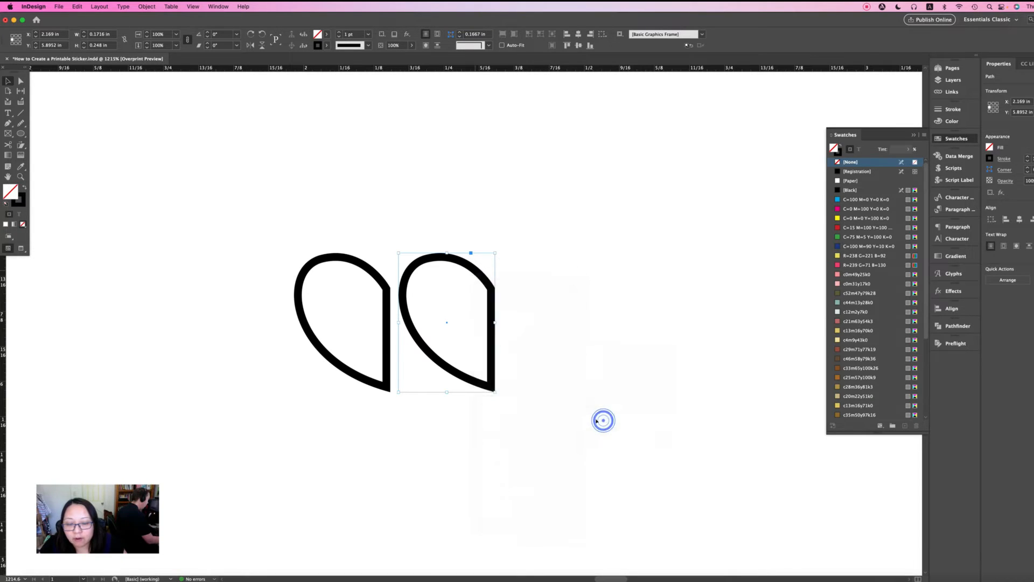
{"action": "left_click_drag", "start_coordinate": [392, 318], "coordinate": [479, 311]}
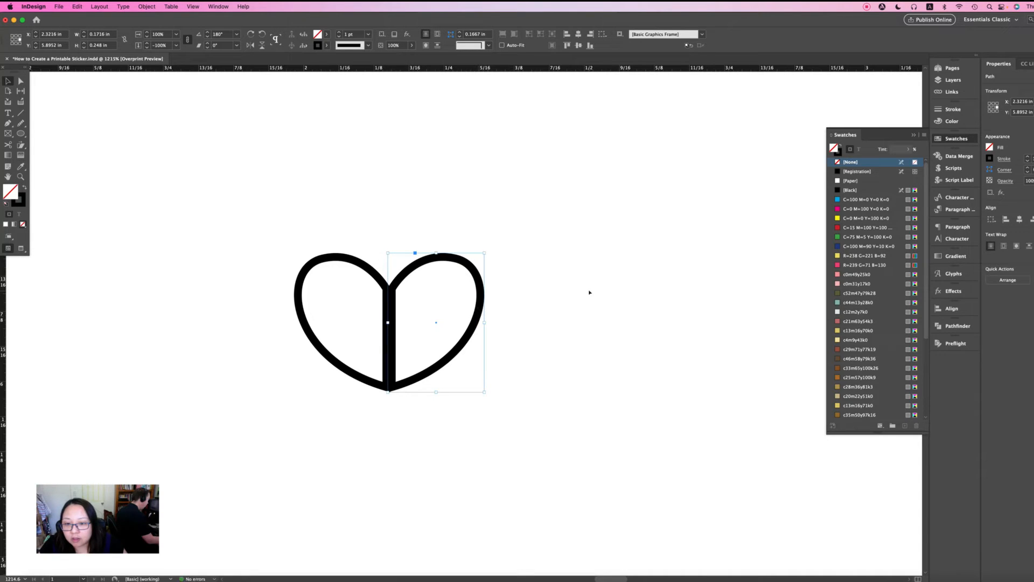
- Try nudging the mirrored half sideways to find how closely its straight edge should meet the original half
{"action": "left_click_drag", "start_coordinate": [406, 278], "coordinate": [402, 279]}
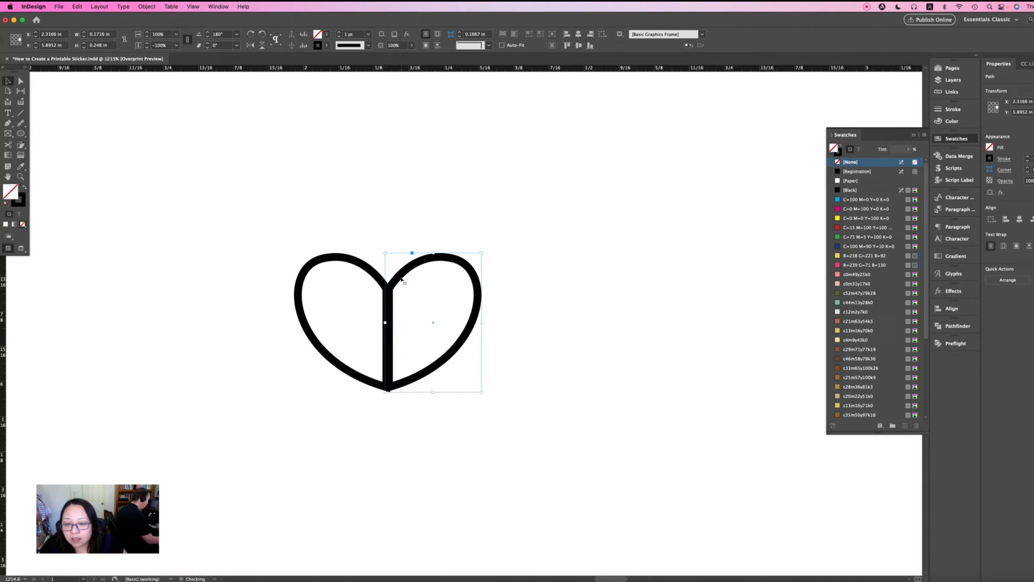
{"action": "left_click", "coordinate": [375, 236]}
{"action": "left_click_drag", "start_coordinate": [260, 208], "coordinate": [276, 233]}
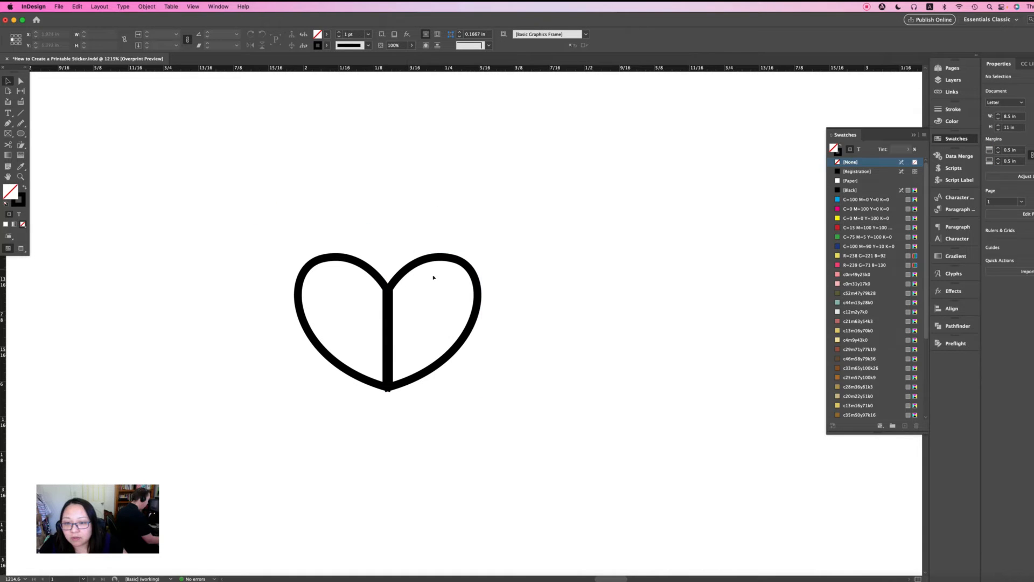
{"action": "left_click_drag", "start_coordinate": [393, 284], "coordinate": [396, 284]}
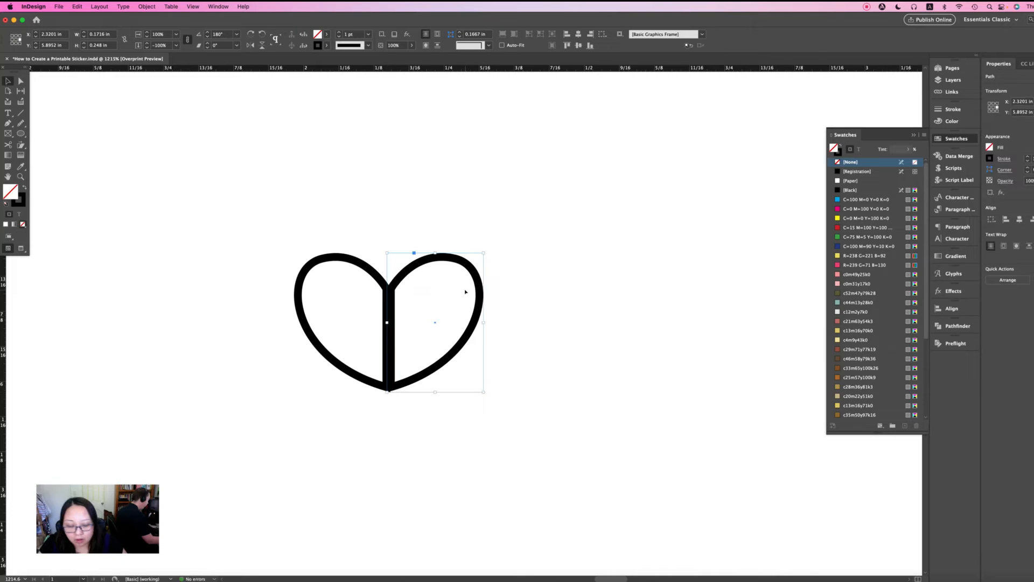
{"action": "key", "text": "Right"}
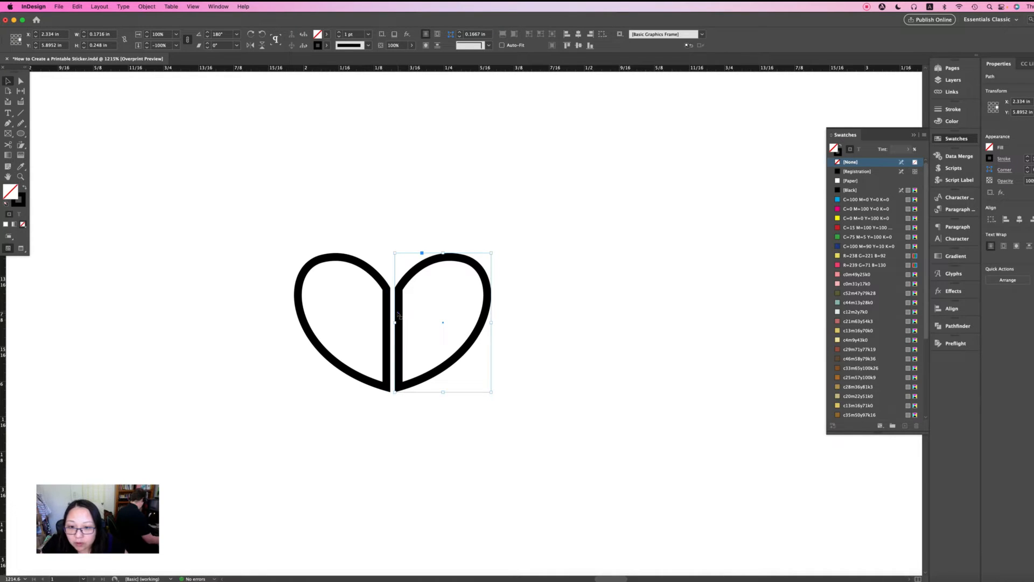
{"action": "left_click_drag", "start_coordinate": [398, 315], "coordinate": [391, 311]}
{"action": "left_click", "coordinate": [606, 307]}
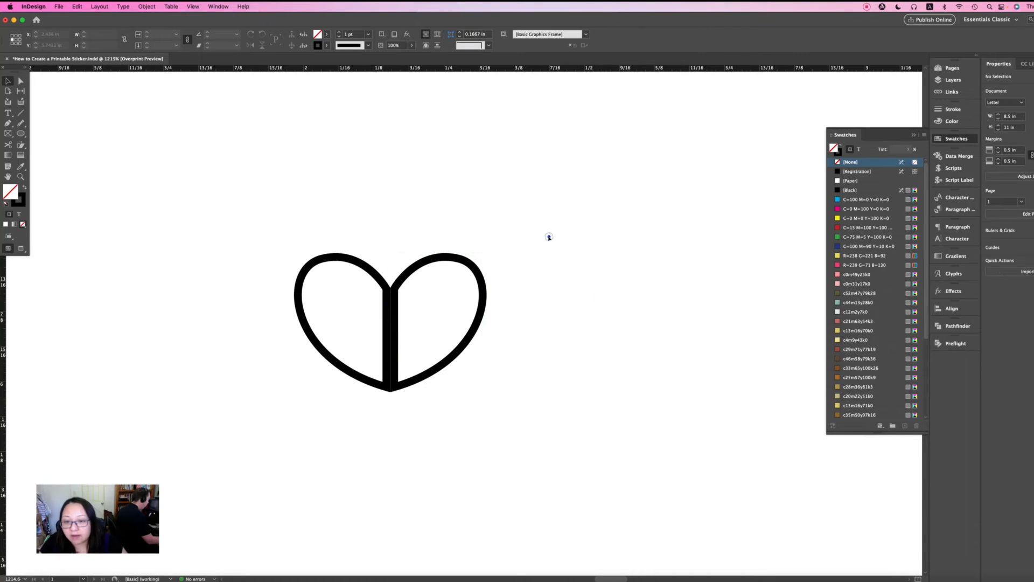
- Try to overlap the two straight edges by shifting the mirrored half left, selecting both halves to check the overlap
{"action": "left_click_drag", "start_coordinate": [548, 233], "coordinate": [374, 302]}
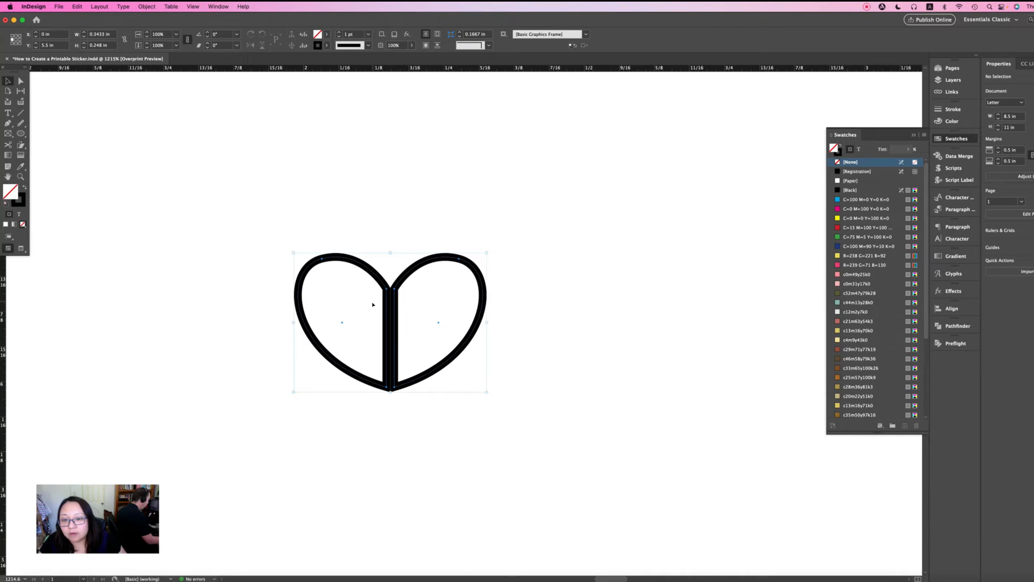
{"action": "left_click", "coordinate": [555, 268]}
{"action": "left_click_drag", "start_coordinate": [394, 296], "coordinate": [390, 295]}
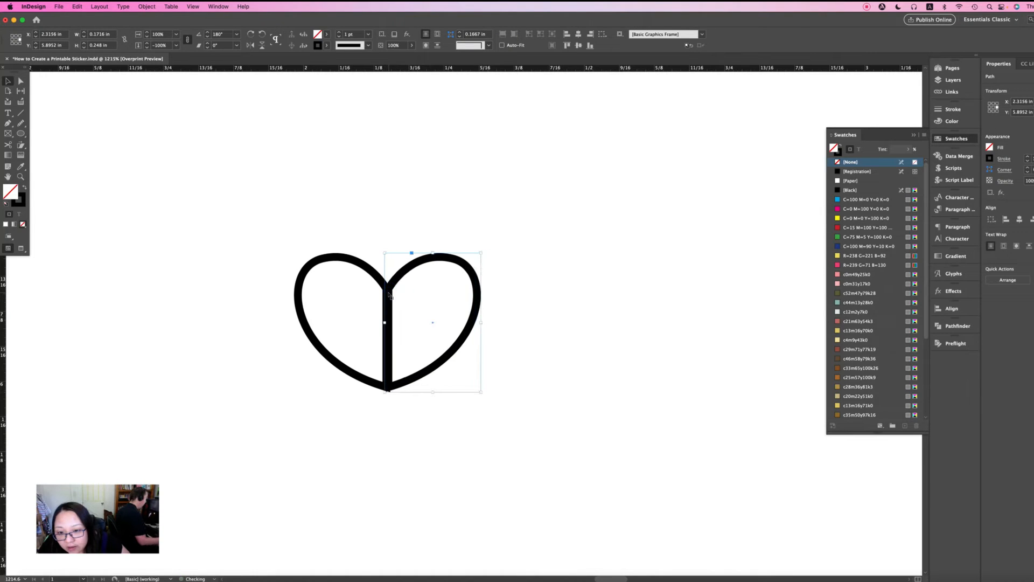
{"action": "left_click_drag", "start_coordinate": [574, 217], "coordinate": [321, 338]}
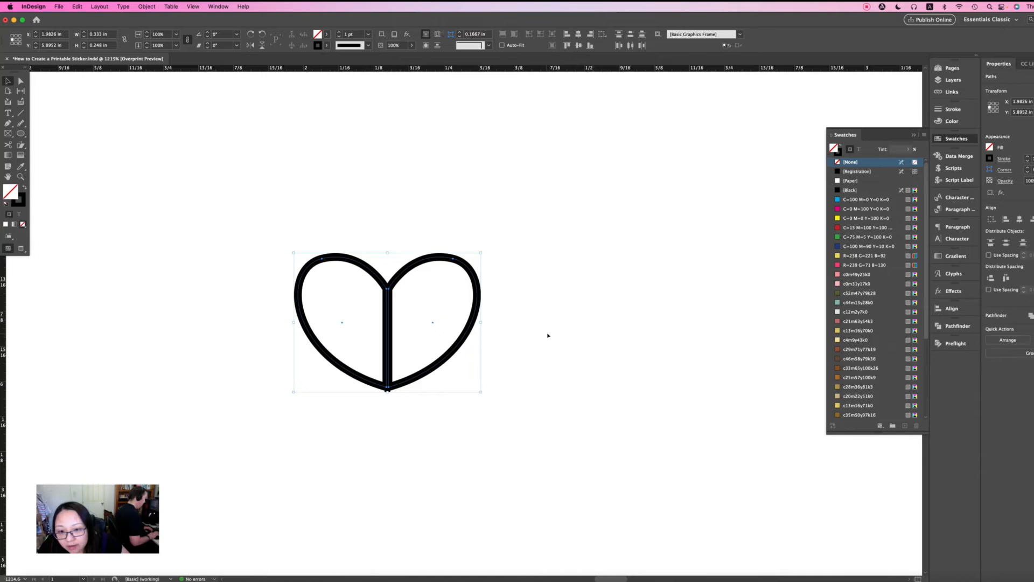
{"action": "left_click", "coordinate": [555, 302]}
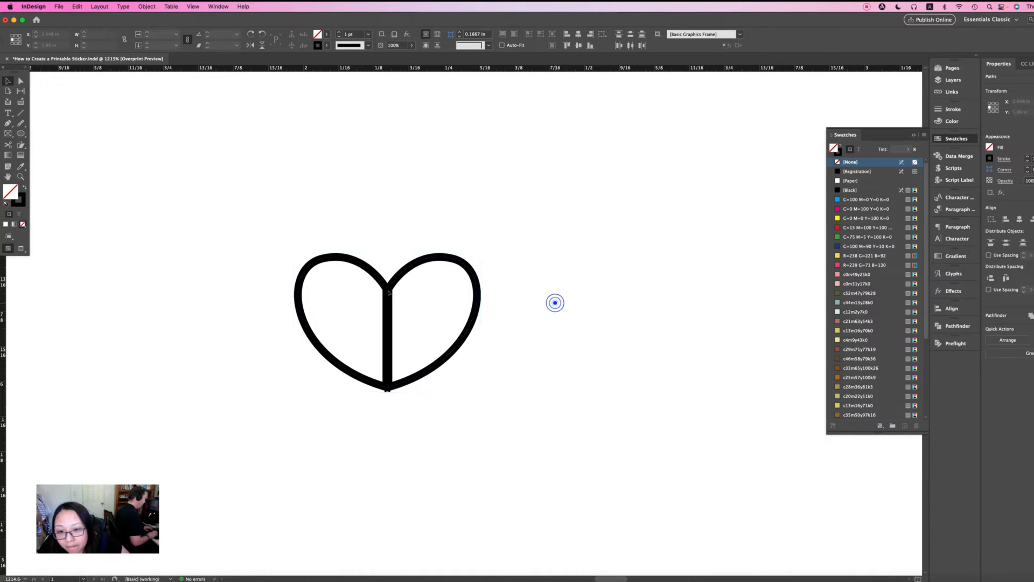
{"action": "left_click_drag", "start_coordinate": [388, 295], "coordinate": [387, 295]}
{"action": "left_click_drag", "start_coordinate": [376, 234], "coordinate": [400, 360]}
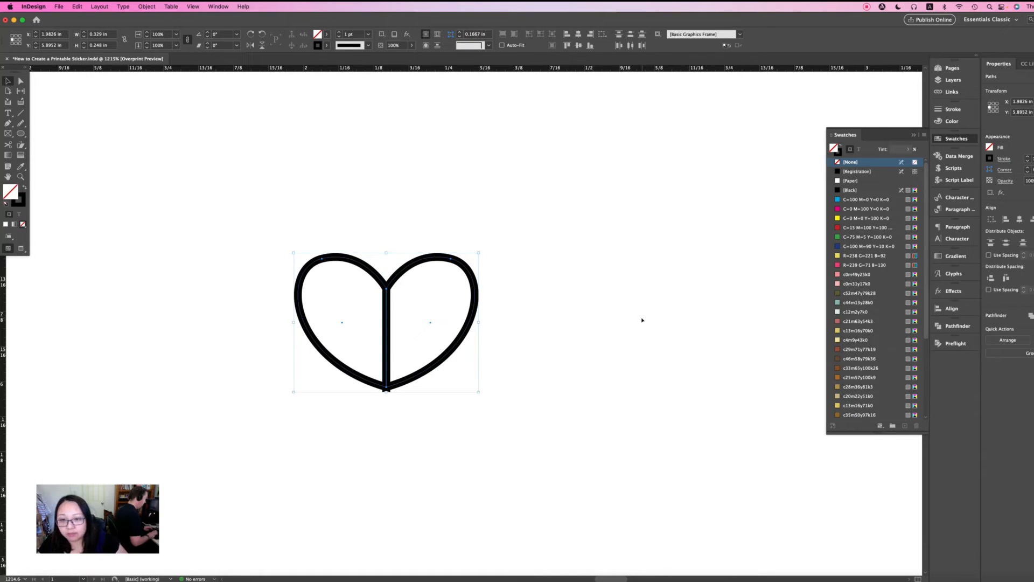
- Select both heart halves and display the Pathfinder options
{"action": "left_click", "coordinate": [262, 192]}
{"action": "left_click_drag", "start_coordinate": [296, 187], "coordinate": [508, 415]}
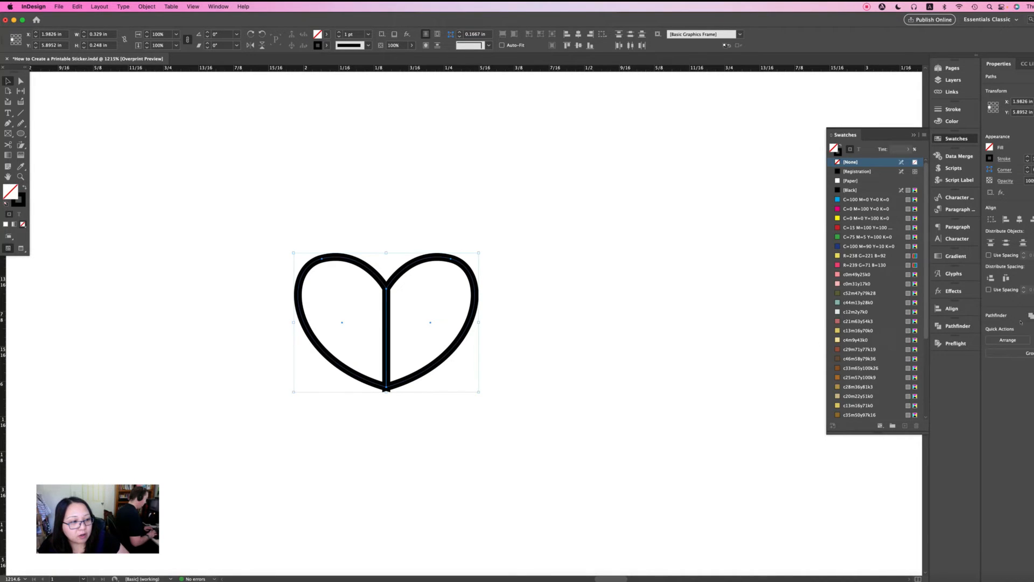
{"action": "left_click", "coordinate": [948, 327]}
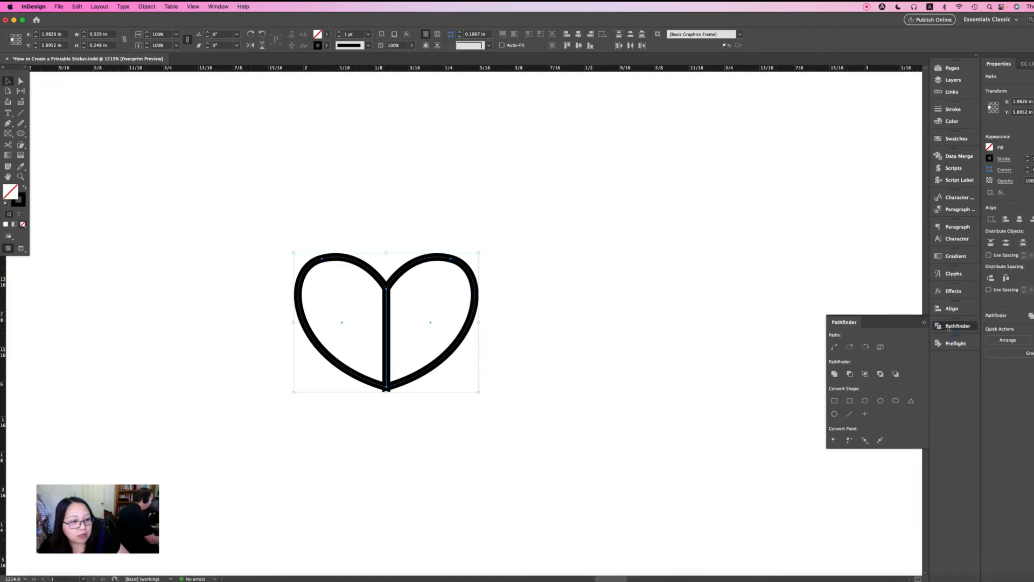
{"action": "left_click", "coordinate": [218, 7]}
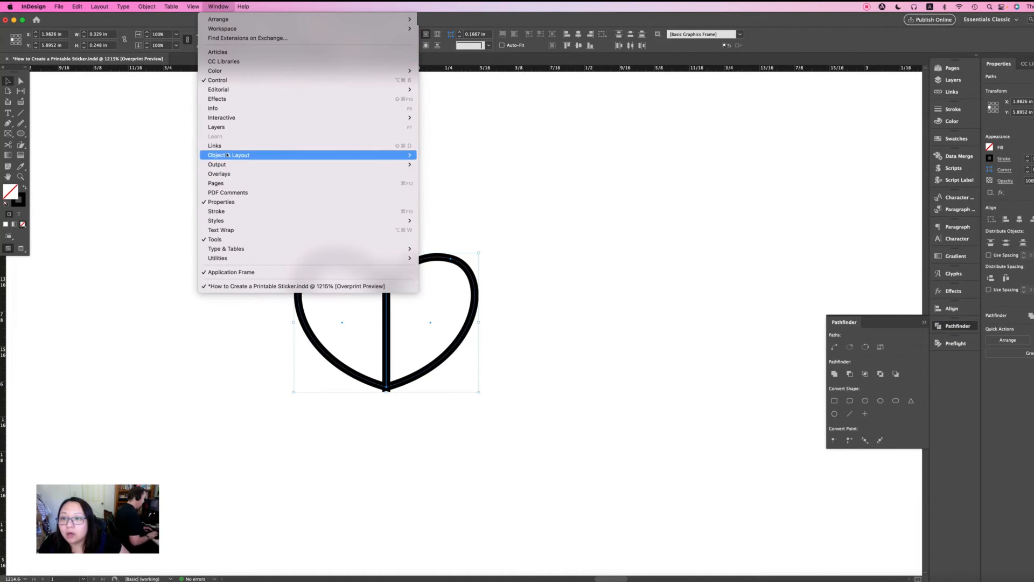
{"action": "mouse_move", "coordinate": [228, 155]}
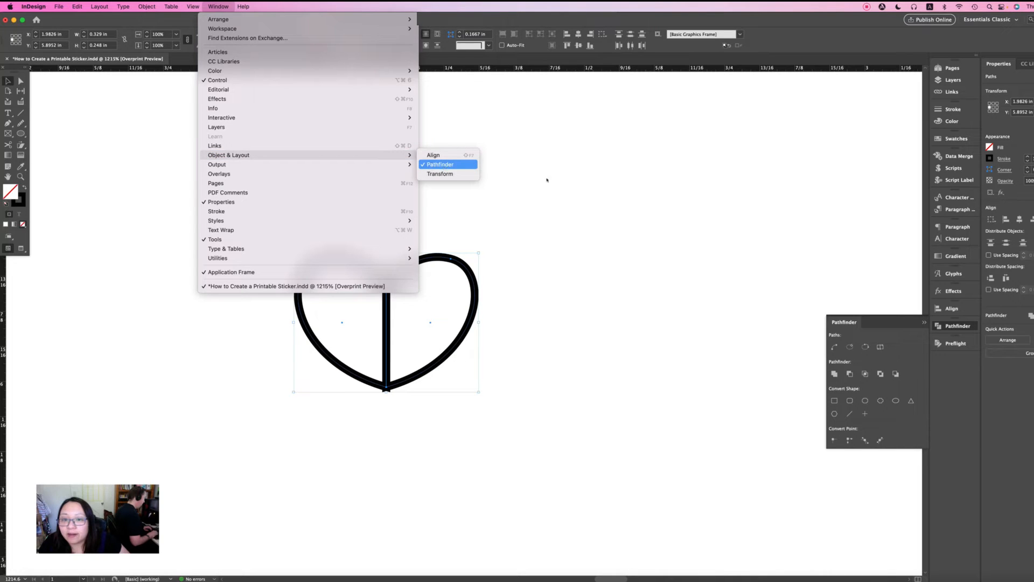
{"action": "left_click", "coordinate": [688, 223]}
- Set the stroke weight of both heart halves to 0.25 pt
{"action": "key", "text": "super+equal"}
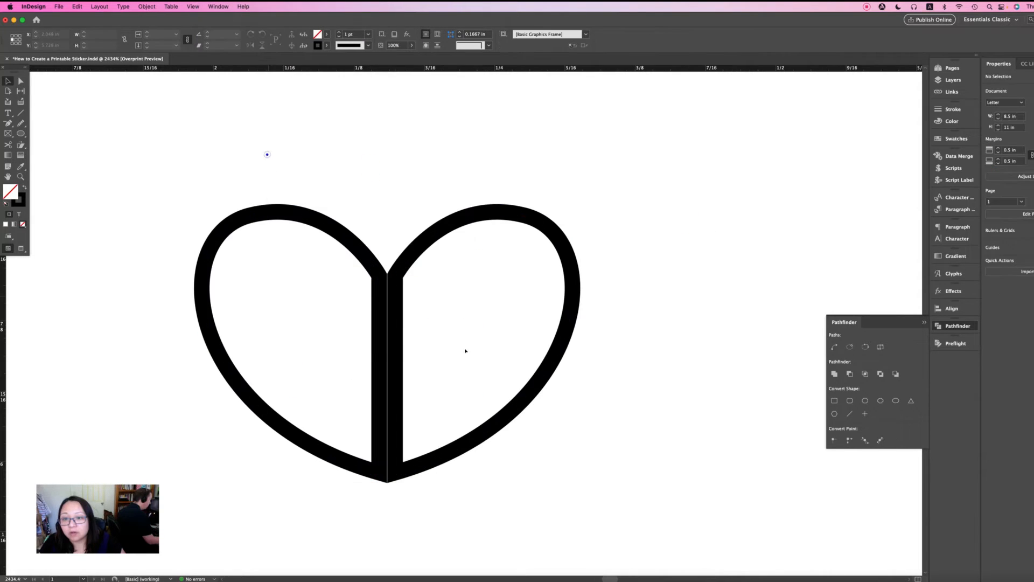
{"action": "left_click", "coordinate": [367, 35]}
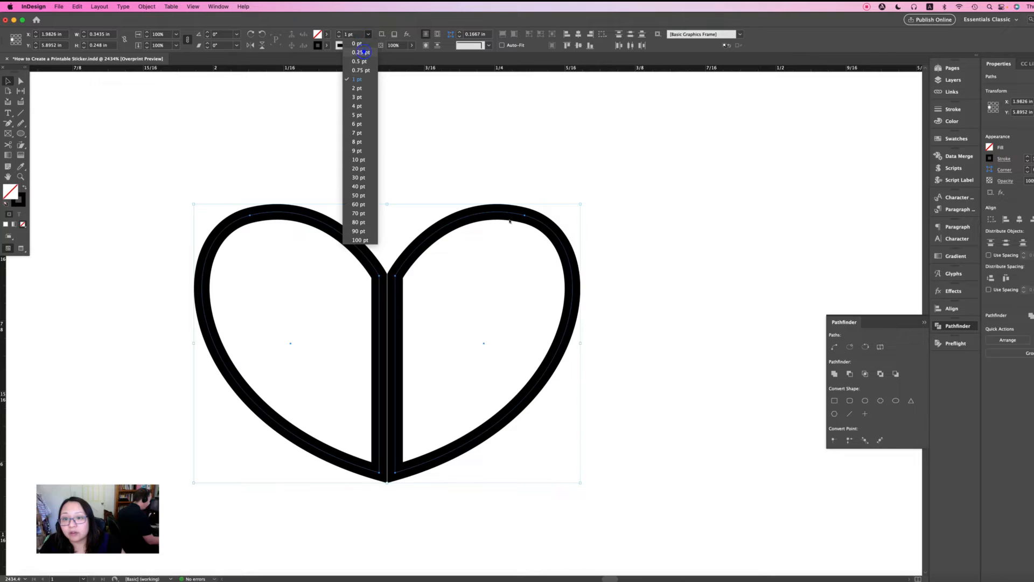
{"action": "left_click", "coordinate": [361, 52]}
{"action": "left_click", "coordinate": [383, 173]}
- Move the mirrored half left so its straight edge overlaps the original half's straight edge
{"action": "left_click", "coordinate": [397, 305]}
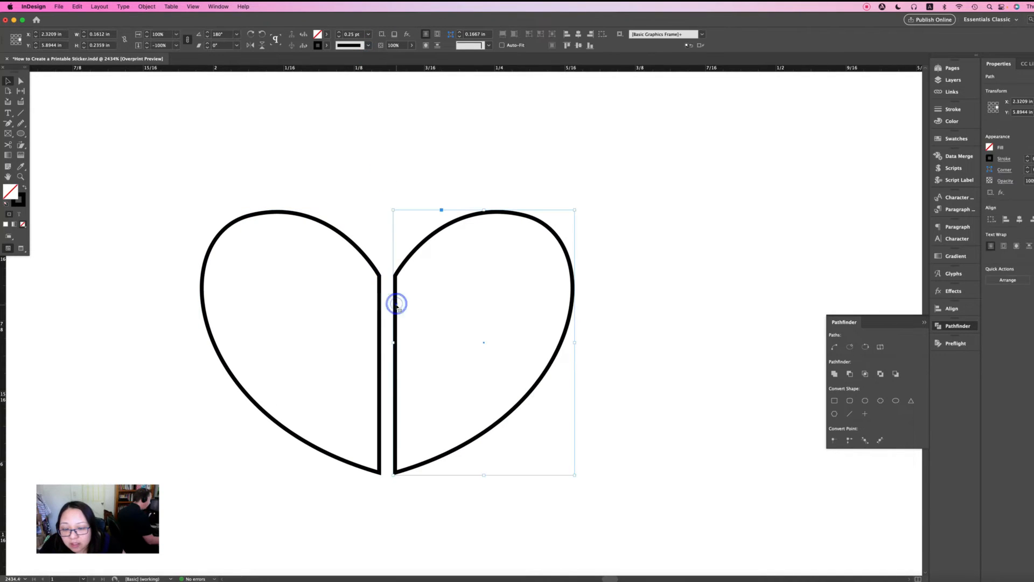
{"action": "left_click_drag", "start_coordinate": [396, 305], "coordinate": [383, 307]}
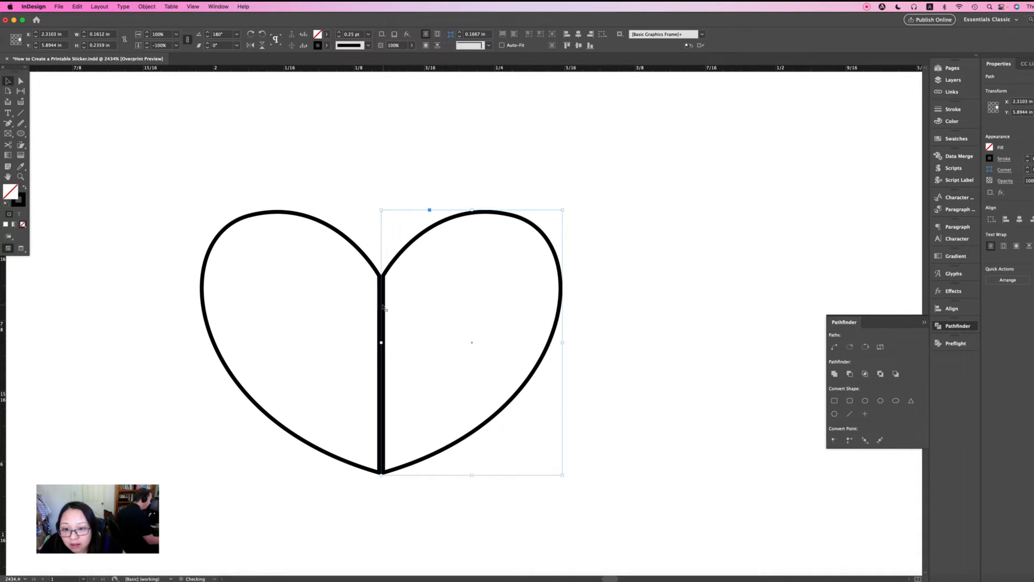
{"action": "left_click", "coordinate": [378, 308]}
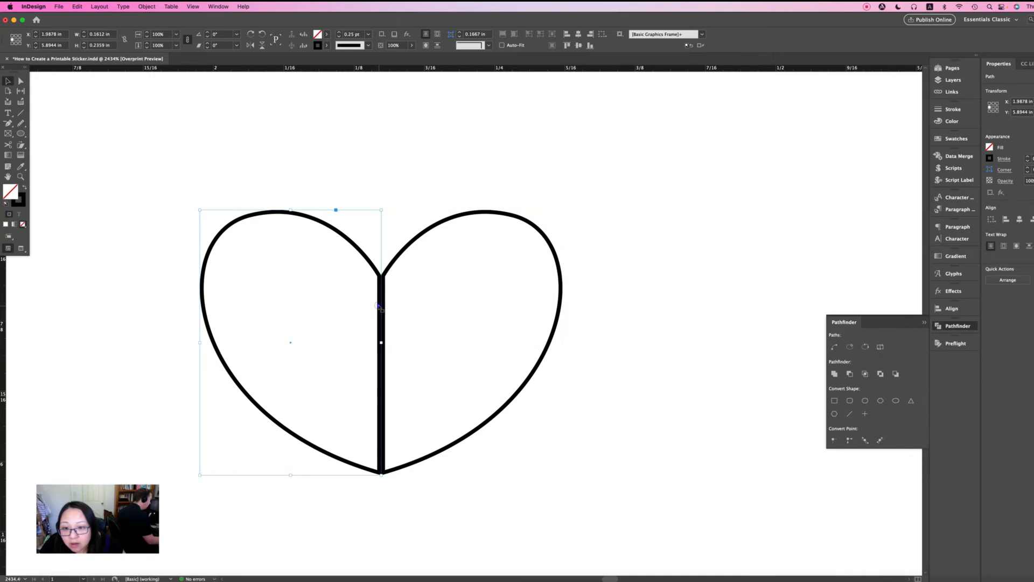
{"action": "left_click", "coordinate": [383, 308]}
{"action": "left_click_drag", "start_coordinate": [383, 308], "coordinate": [383, 308]}
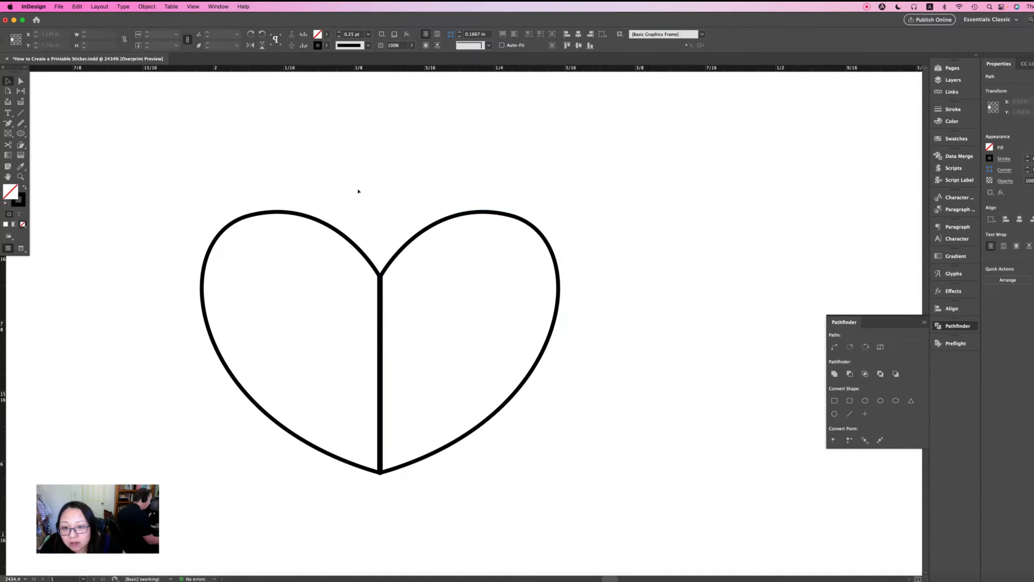
- Select both heart halves and combine them into one heart outline with Pathfinder Add
{"action": "left_click_drag", "start_coordinate": [358, 187], "coordinate": [399, 463]}
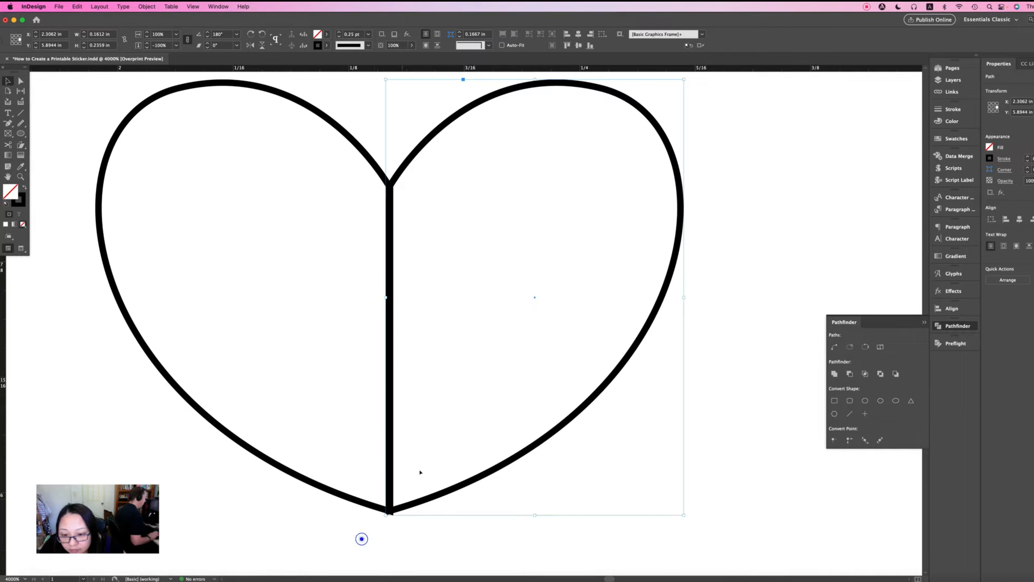
{"action": "left_click", "coordinate": [321, 466]}
{"action": "left_click_drag", "start_coordinate": [352, 539], "coordinate": [502, 449]}
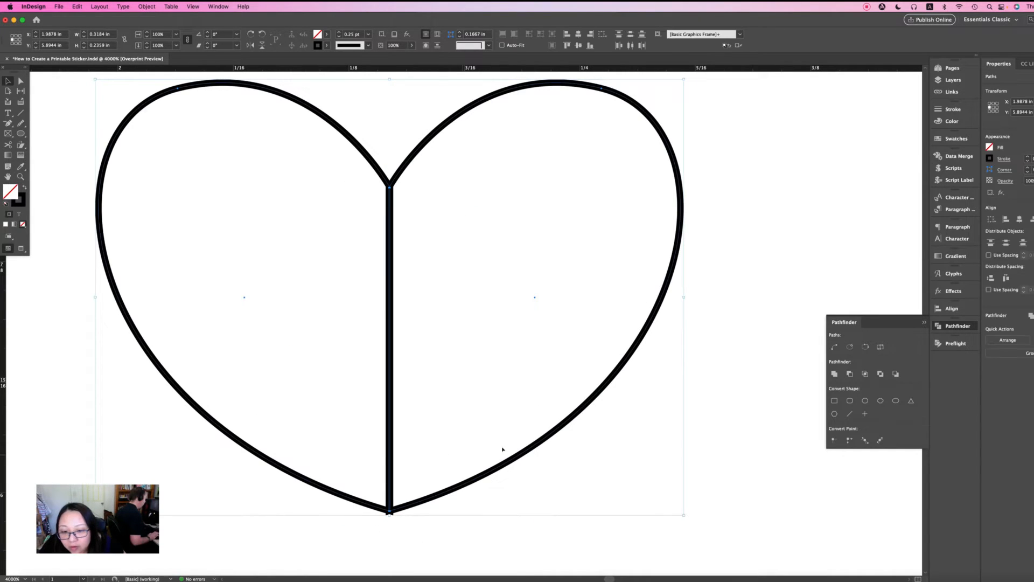
{"action": "left_click", "coordinate": [834, 374]}
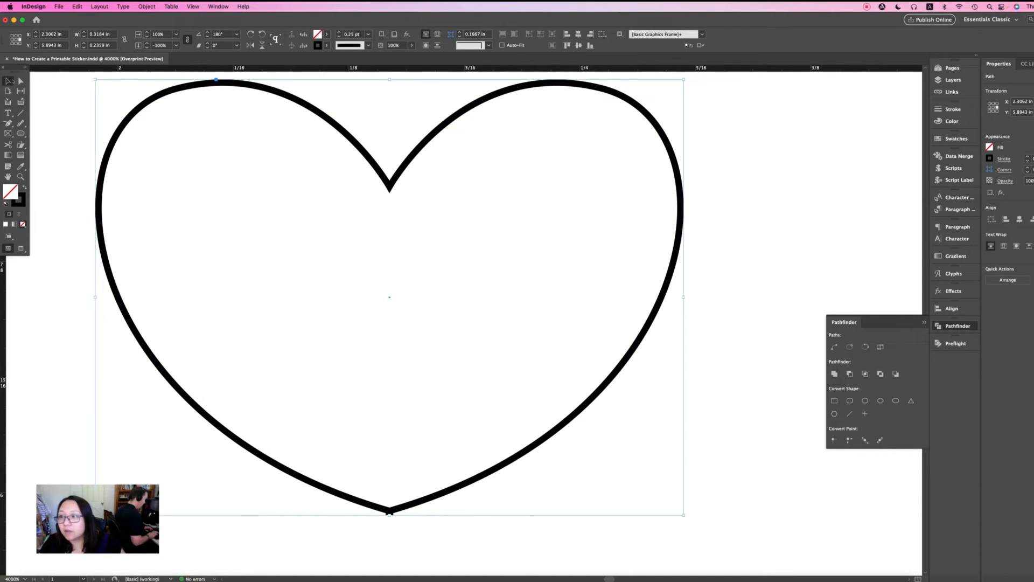
{"action": "left_click", "coordinate": [21, 80]}
{"action": "key", "text": "super+minus"}
{"action": "key", "text": "super+minus"}
{"action": "key", "text": "super+minus"}
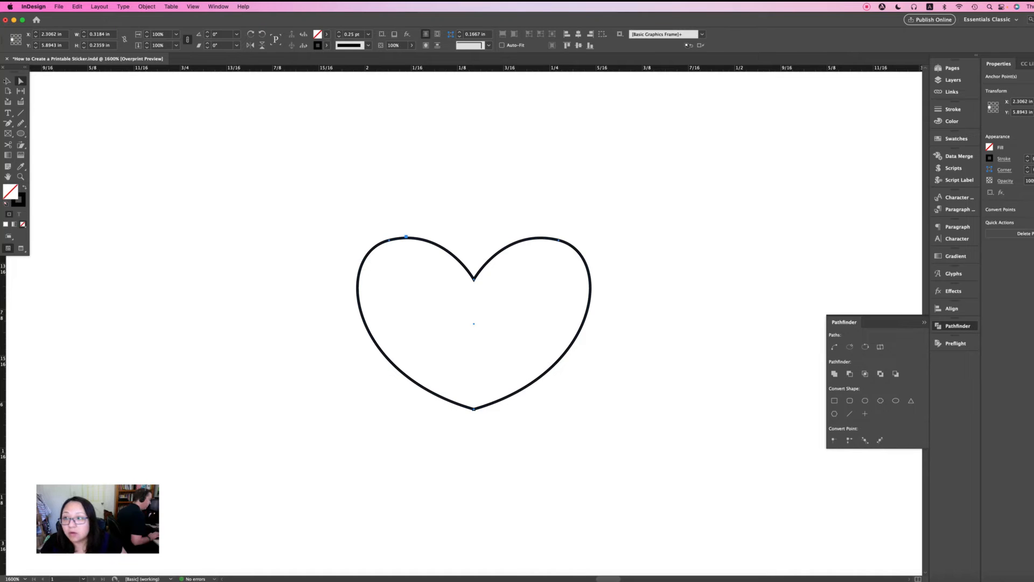
{"action": "key", "text": "v"}
{"action": "left_click", "coordinate": [171, 177]}
{"action": "left_click_drag", "start_coordinate": [331, 174], "coordinate": [658, 465]}
{"action": "left_click_drag", "start_coordinate": [591, 324], "coordinate": [553, 324]}
{"action": "left_click_drag", "start_coordinate": [455, 237], "coordinate": [454, 258]}
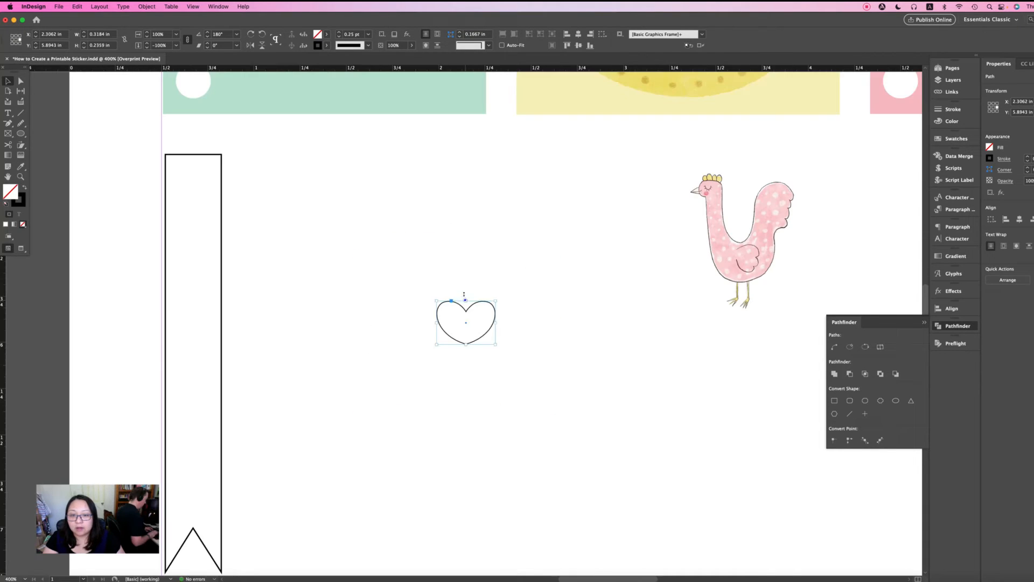
- Move the heart outline inside the banner's upper end and scale it down to about 0.17 in wide
{"action": "left_click_drag", "start_coordinate": [466, 300], "coordinate": [466, 297]}
{"action": "left_click_drag", "start_coordinate": [495, 297], "coordinate": [196, 174]}
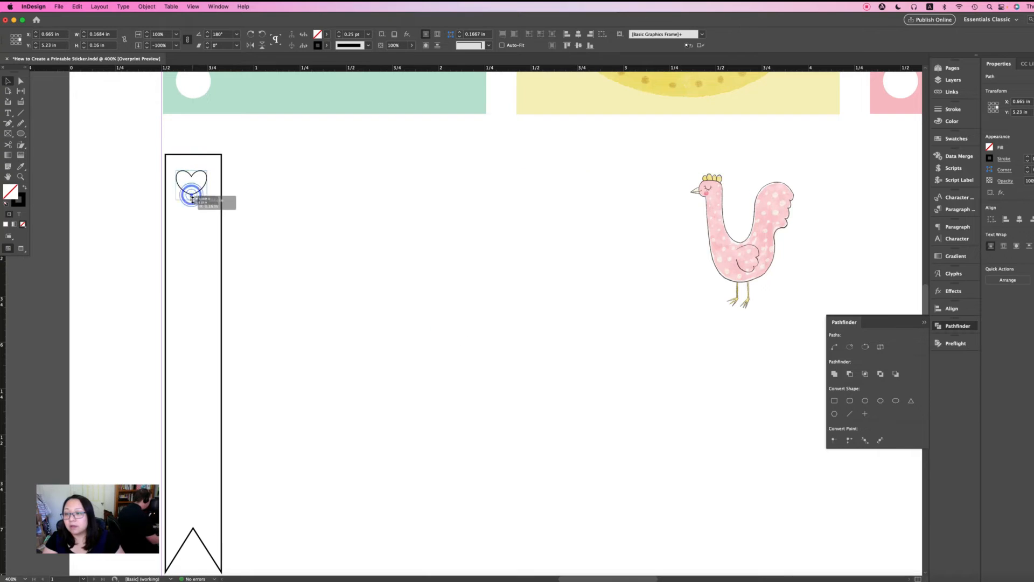
{"action": "left_click", "coordinate": [251, 209]}
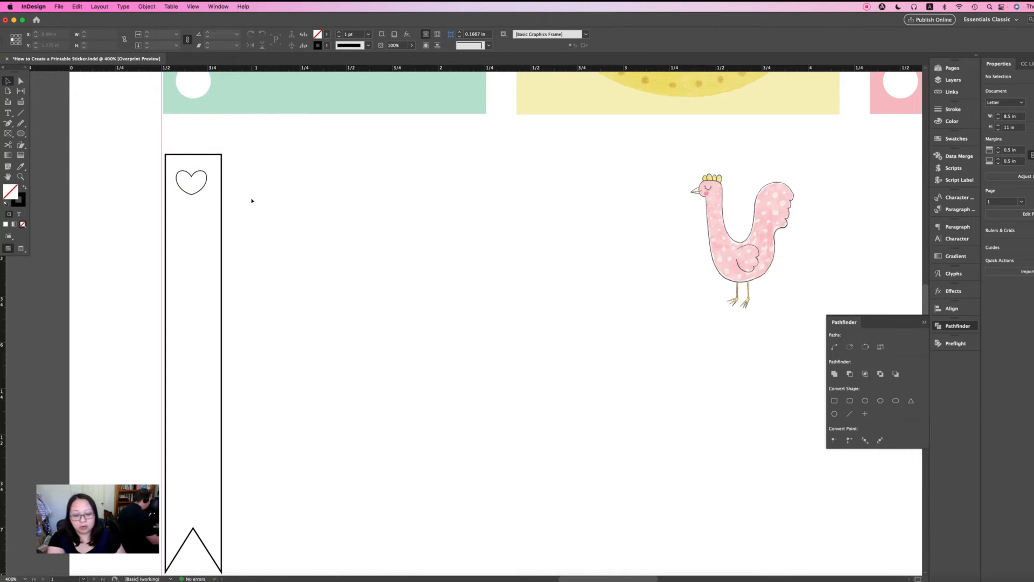
{"action": "key", "text": "super+minus"}
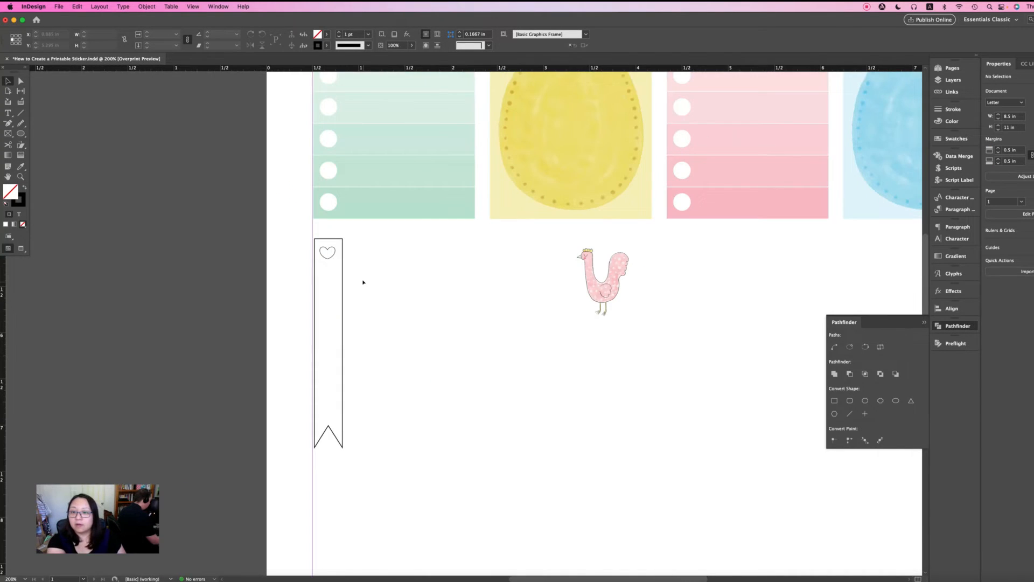
{"action": "key", "text": "super+equal"}
- Fill the banner with the yellow R=238 G=221 B=92 2 swatch at a 46% tint
{"action": "left_click", "coordinate": [257, 226]}
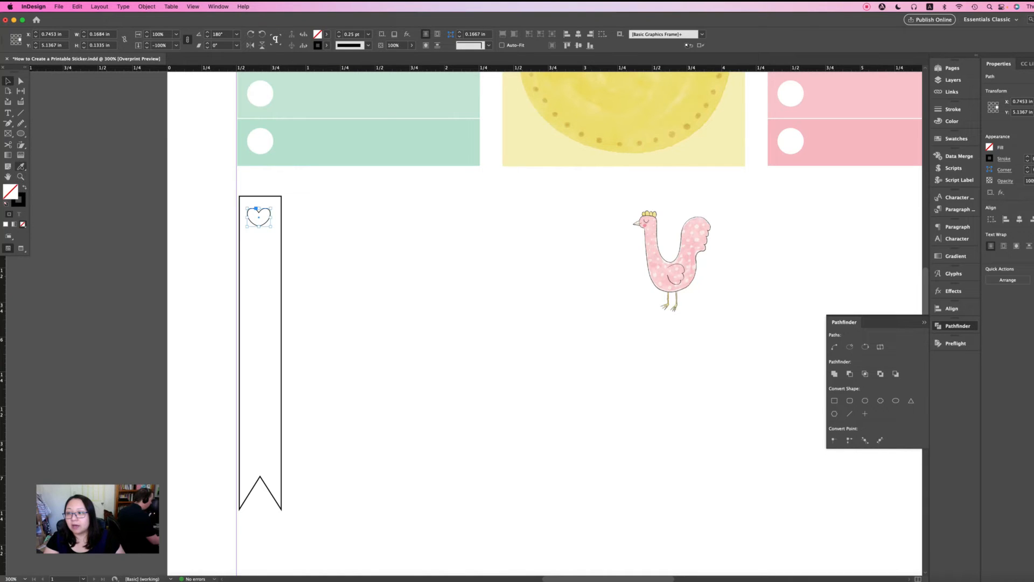
{"action": "left_click", "coordinate": [21, 166]}
{"action": "left_click", "coordinate": [8, 81]}
{"action": "left_click", "coordinate": [257, 198]}
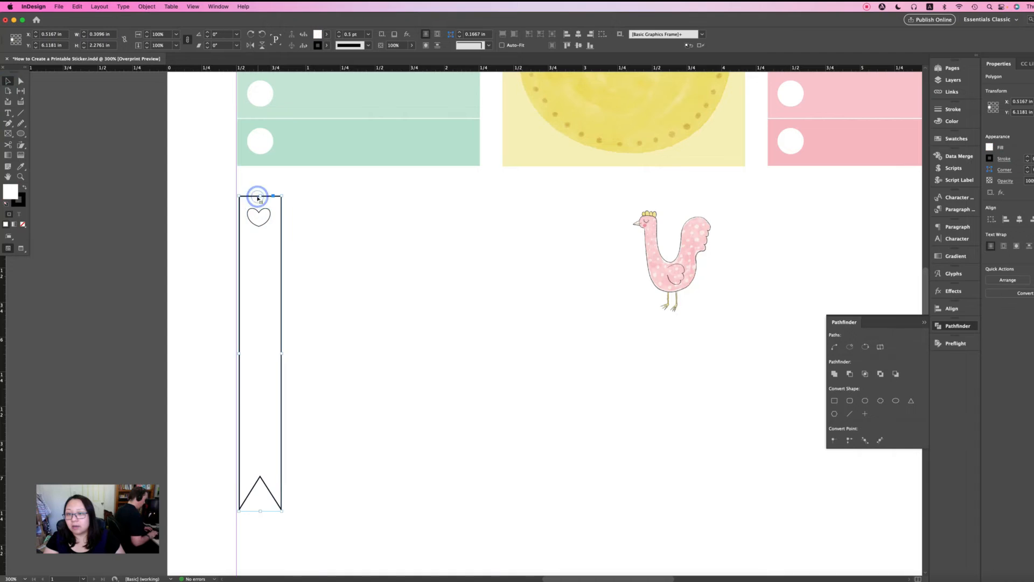
{"action": "left_click", "coordinate": [952, 138]}
{"action": "scroll", "coordinate": [898, 388], "scroll_direction": "down", "scroll_amount": 4}
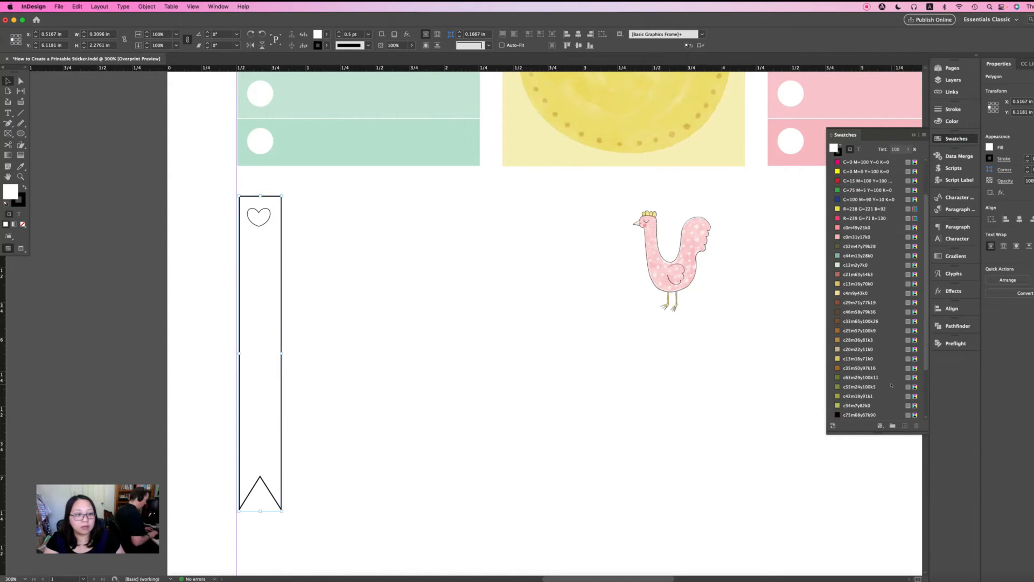
{"action": "left_click", "coordinate": [318, 342]}
{"action": "left_click", "coordinate": [281, 332]}
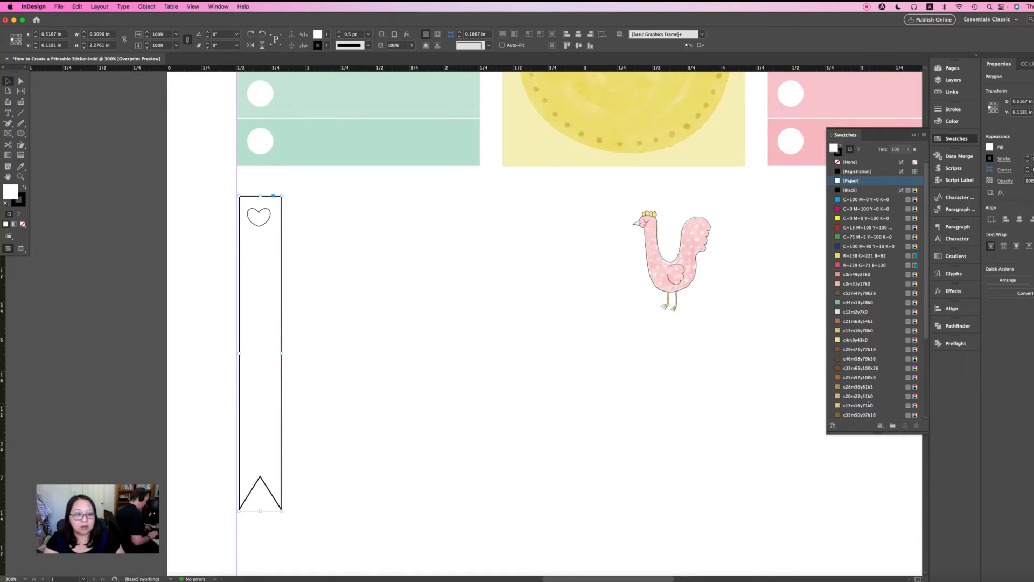
{"action": "scroll", "coordinate": [869, 405], "scroll_direction": "down", "scroll_amount": 4}
{"action": "left_click", "coordinate": [862, 387]}
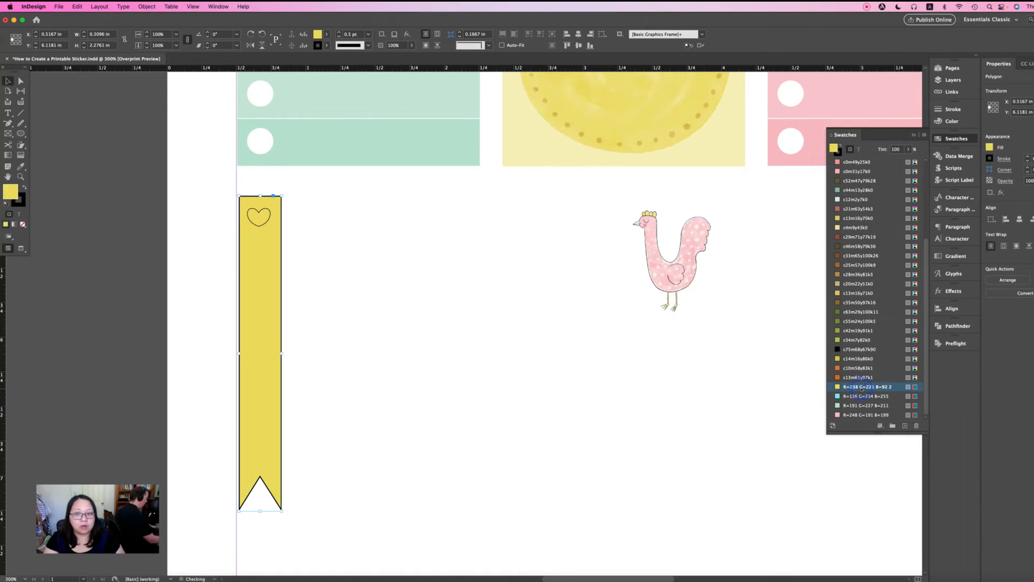
{"action": "left_click", "coordinate": [909, 149]}
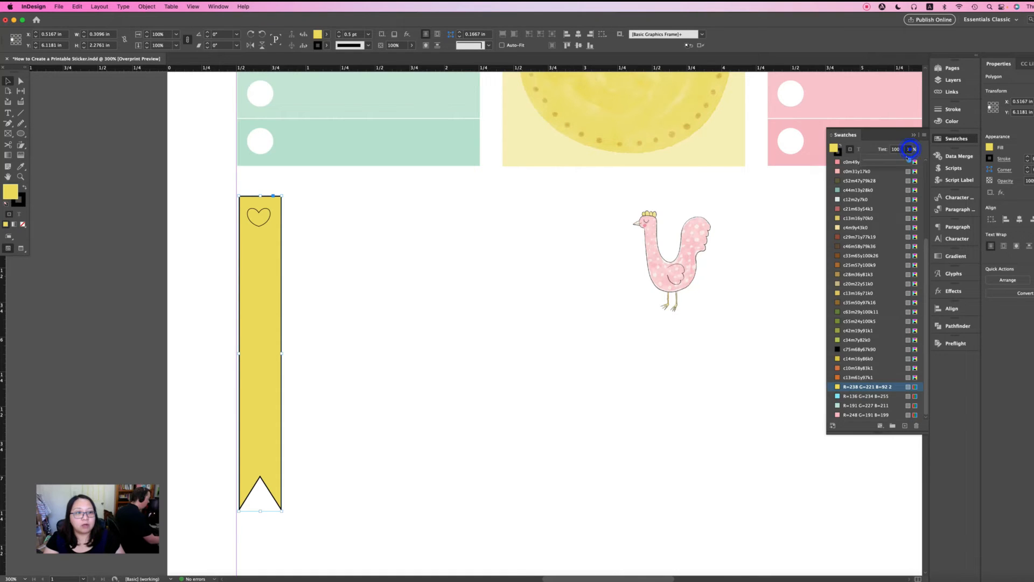
{"action": "left_click_drag", "start_coordinate": [909, 161], "coordinate": [885, 161]}
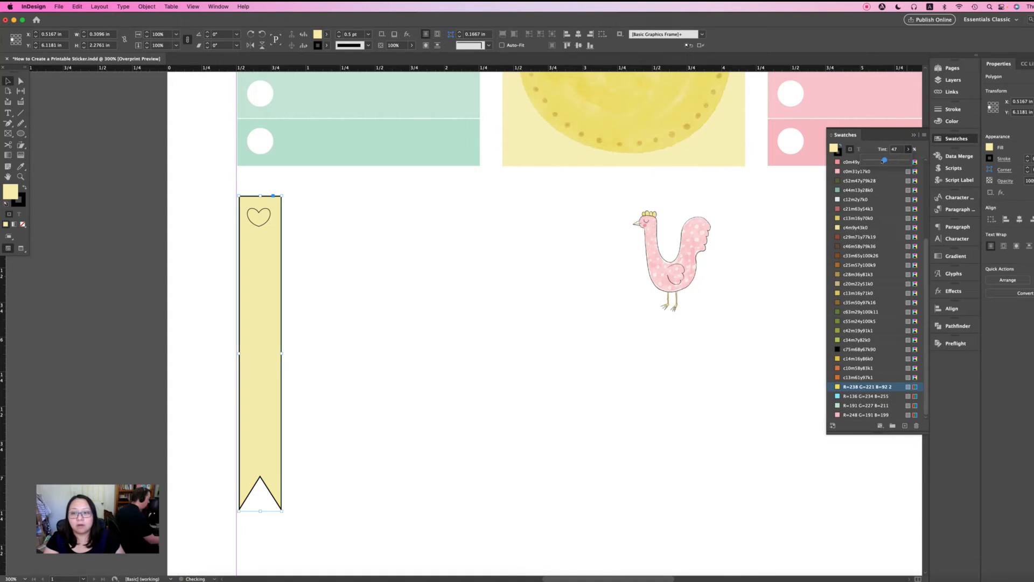
{"action": "left_click", "coordinate": [469, 244]}
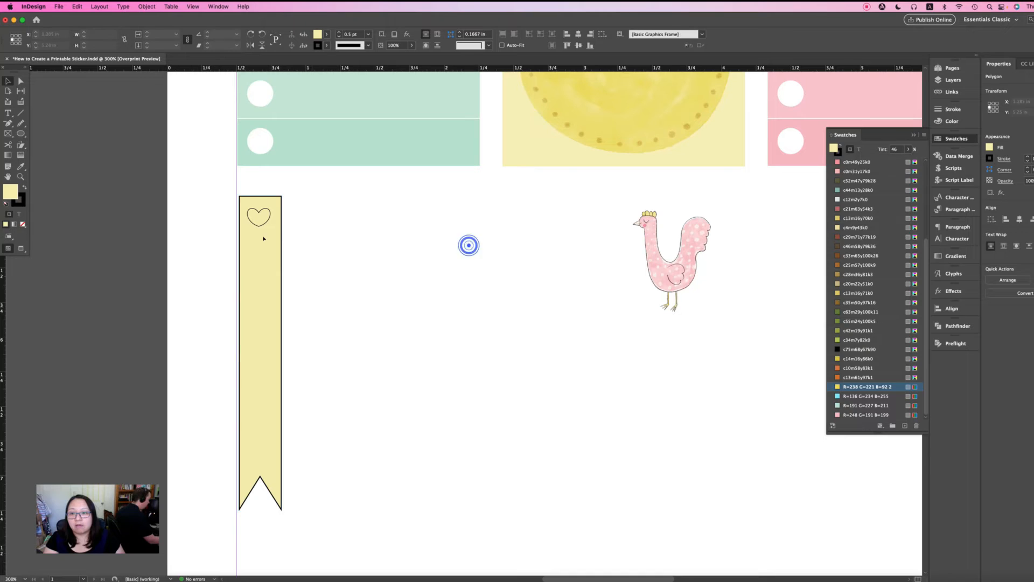
- Remove the black stroke from the yellow banner
{"action": "left_click", "coordinate": [264, 236]}
{"action": "left_click", "coordinate": [18, 200]}
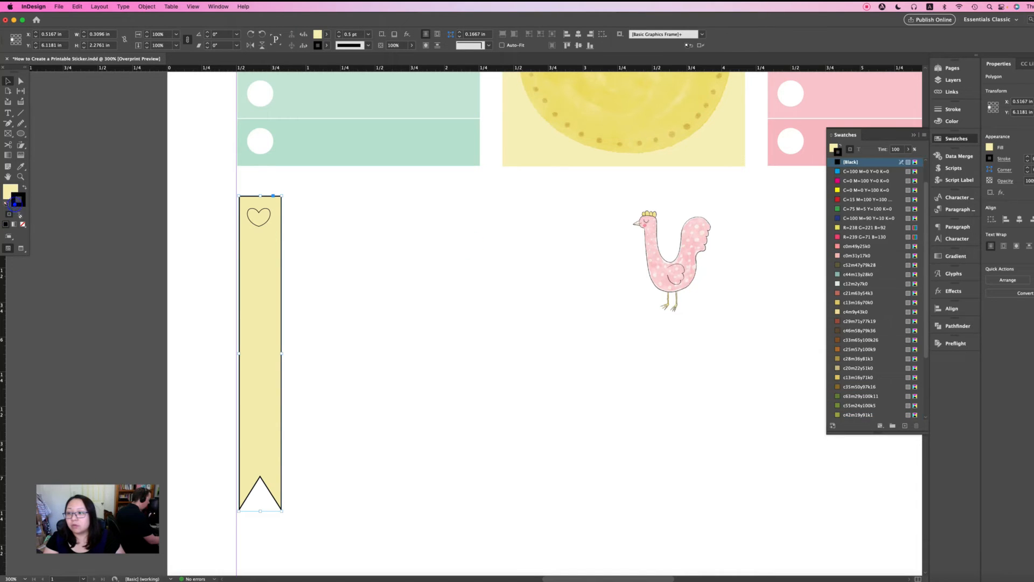
{"action": "left_click", "coordinate": [23, 224]}
{"action": "left_click", "coordinate": [338, 248]}
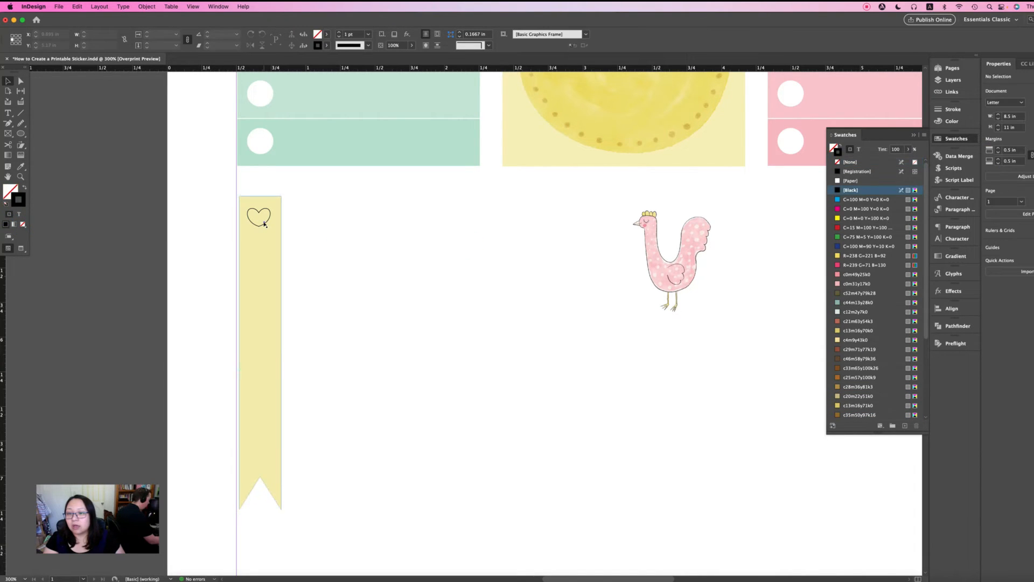
- Fill the heart with the [Paper] swatch and remove its stroke
{"action": "left_click", "coordinate": [259, 227]}
{"action": "left_click", "coordinate": [259, 225]}
{"action": "left_click", "coordinate": [259, 226]}
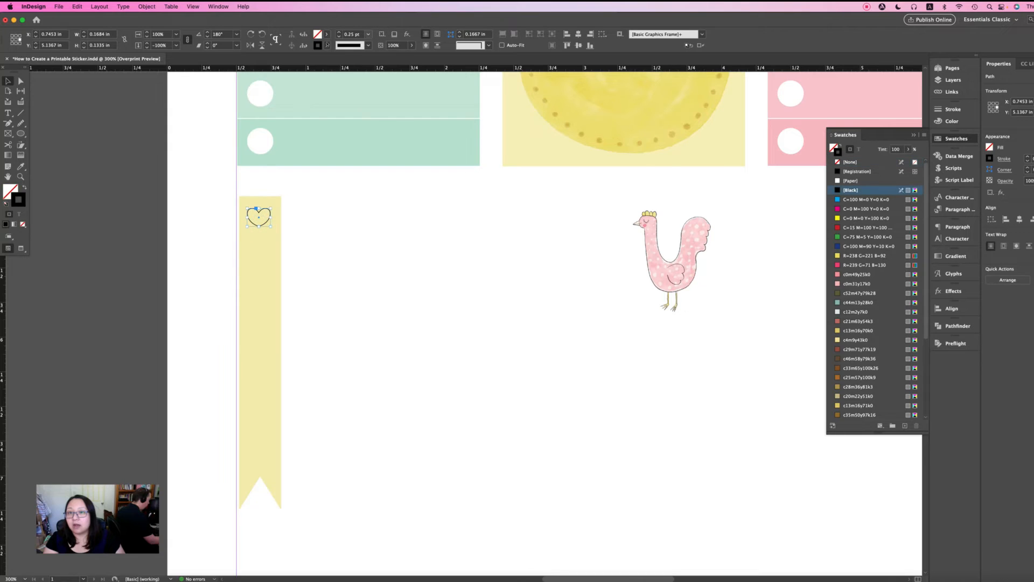
{"action": "left_click", "coordinate": [326, 34]}
{"action": "left_click", "coordinate": [251, 79]}
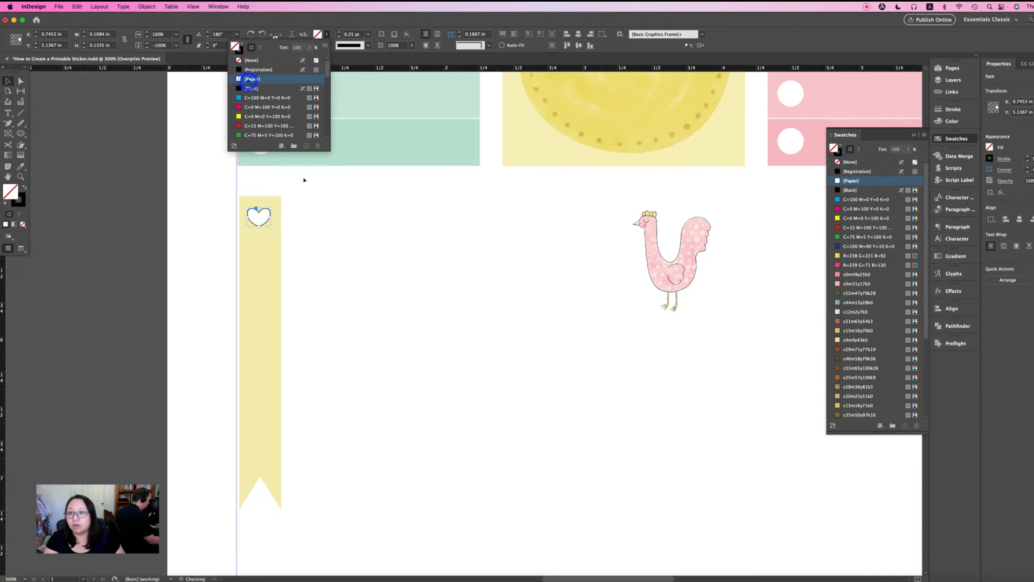
{"action": "left_click", "coordinate": [20, 201]}
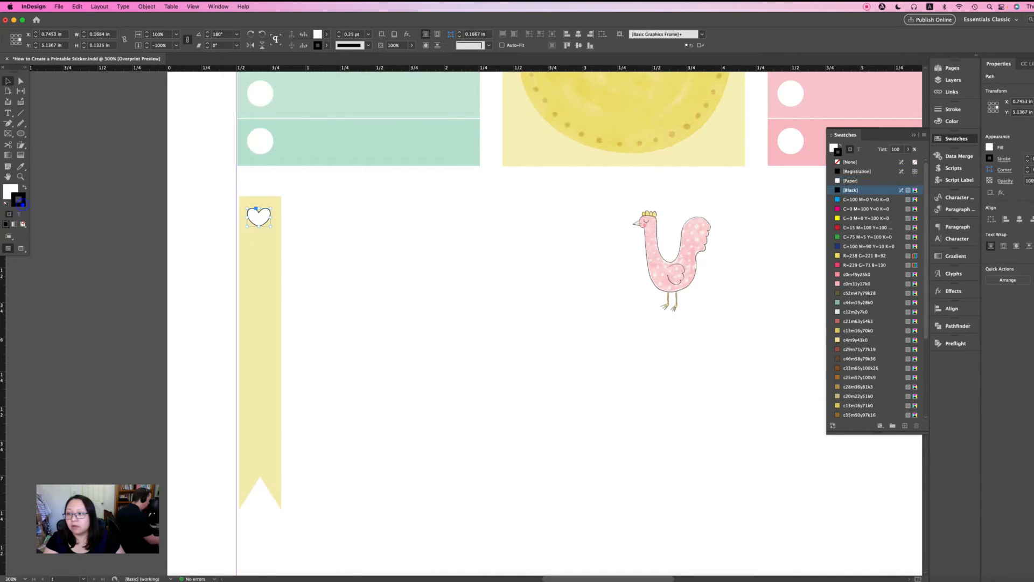
{"action": "left_click", "coordinate": [326, 248]}
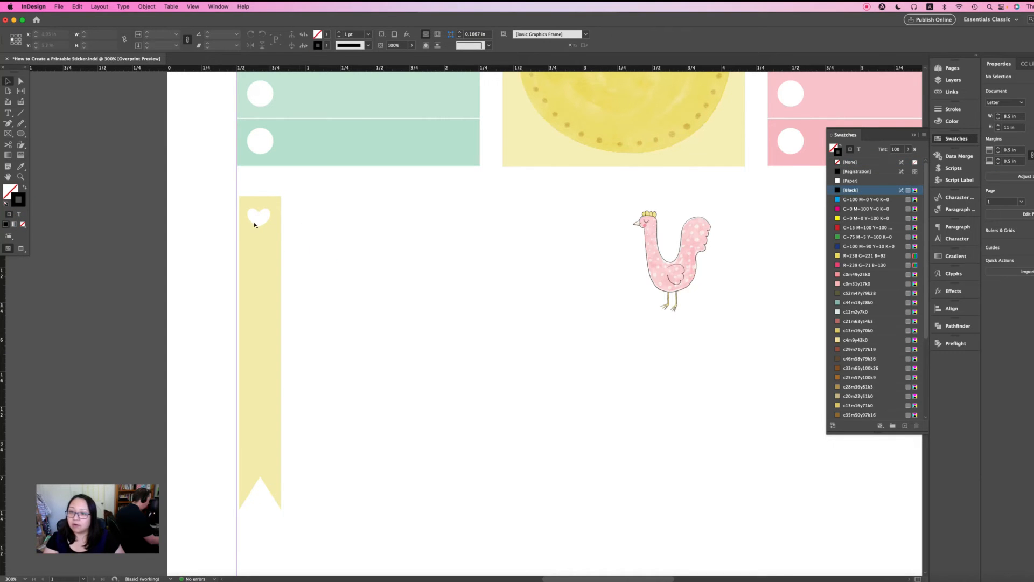
- Duplicate the white heart about 0.22 in straight below the first one on the banner
{"action": "left_click_drag", "start_coordinate": [256, 220], "coordinate": [260, 245]}
{"action": "mouse_move", "coordinate": [259, 249]}
{"action": "left_mouse_down"}
{"action": "mouse_move", "coordinate": [260, 224]}
{"action": "mouse_move", "coordinate": [261, 246]}
{"action": "left_mouse_up"}
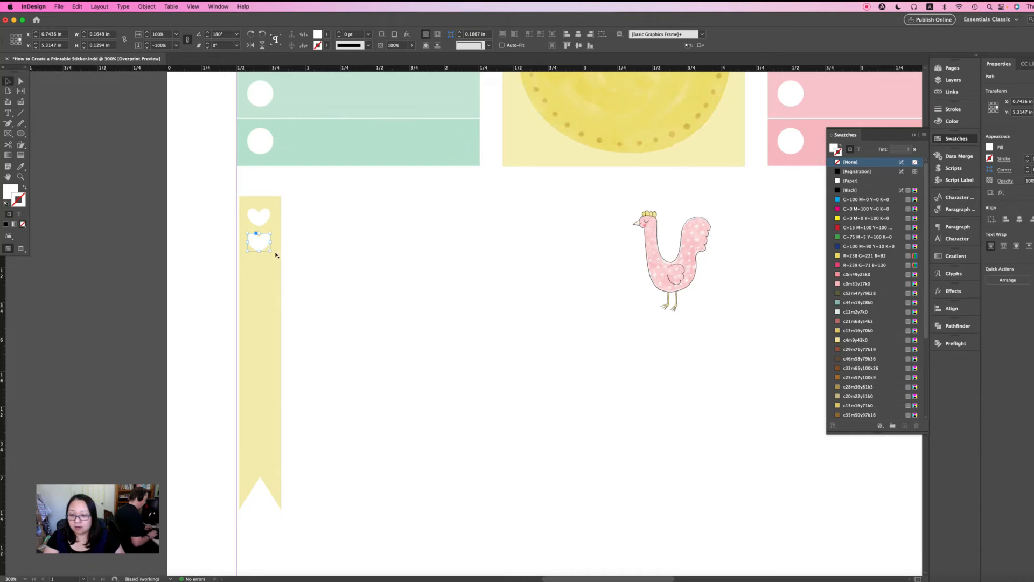
{"action": "mouse_move", "coordinate": [260, 243]}
{"action": "left_mouse_down"}
{"action": "mouse_move", "coordinate": [262, 221]}
{"action": "mouse_move", "coordinate": [262, 253]}
{"action": "left_mouse_up"}
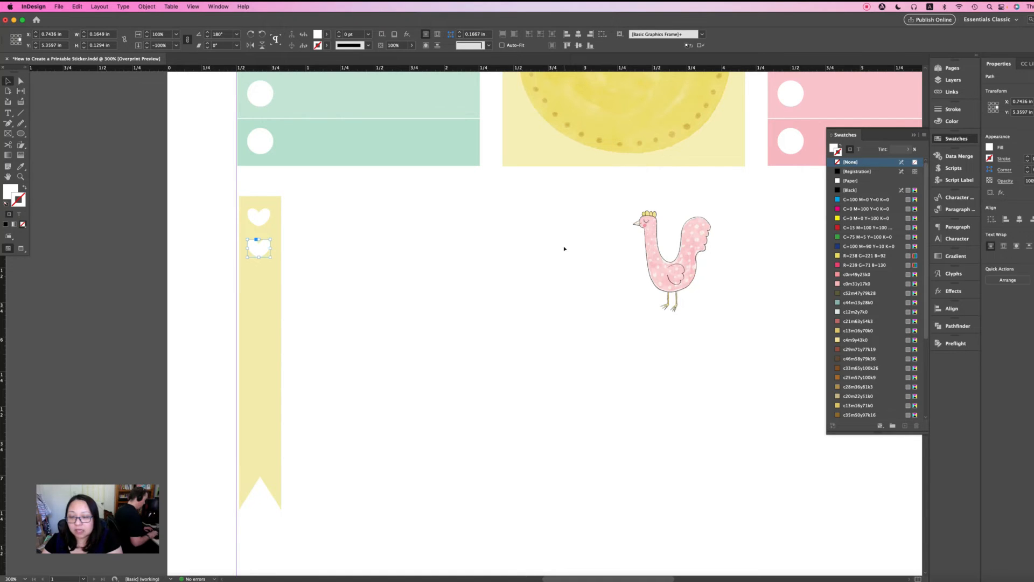
- Repeat the heart duplication seven times at the same spacing to fill the banner down to its notch
{"action": "key", "text": "super+alt+shift+d"}
{"action": "key", "text": "super+alt+shift+d"}
{"action": "key", "text": "super+alt+shift+d"}
{"action": "key", "text": "super+alt+shift+d"}
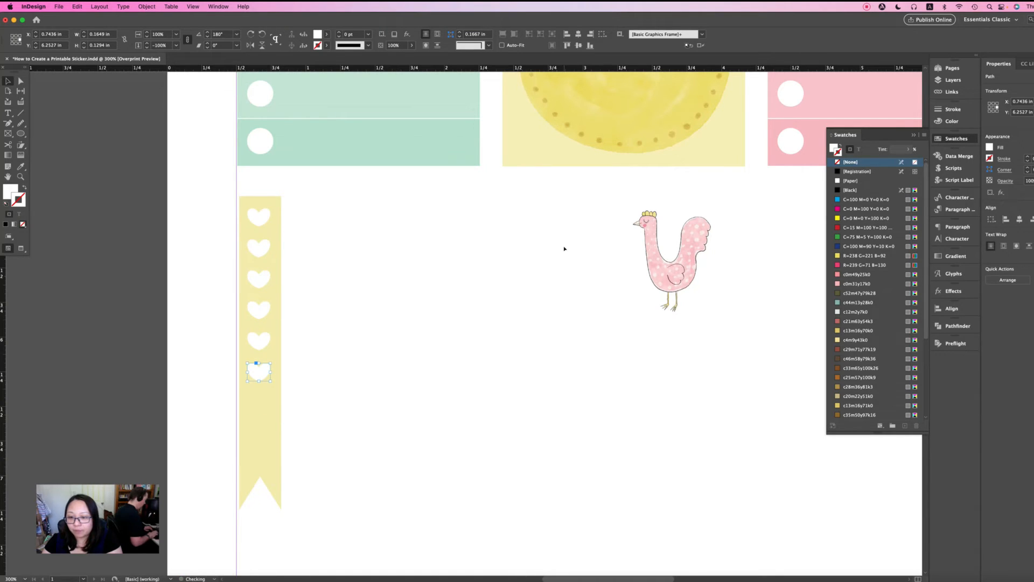
{"action": "key", "text": "super+alt+shift+d"}
{"action": "key", "text": "super+alt+shift+d"}
{"action": "key", "text": "super+alt+shift+d"}
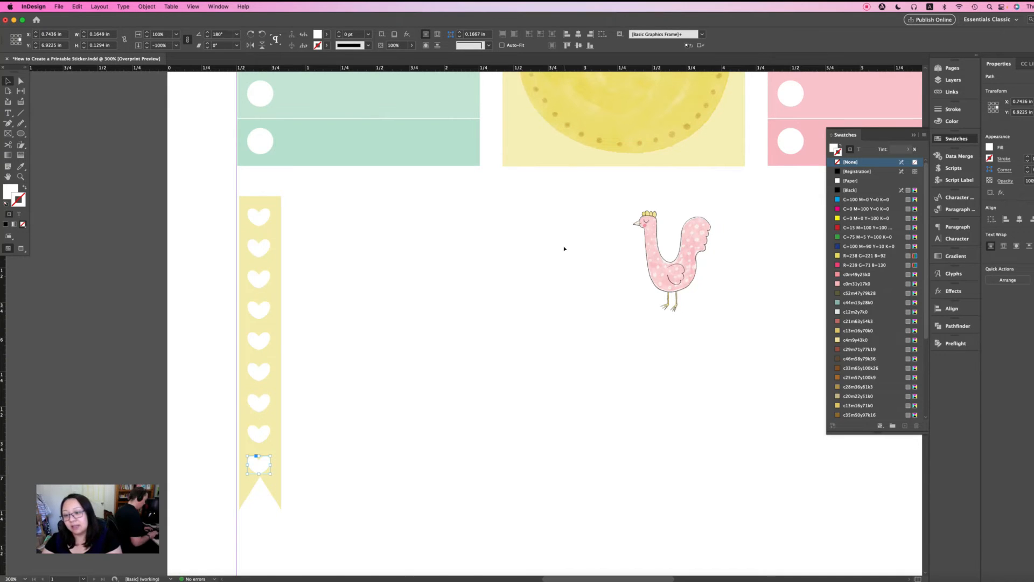
- Space all nine hearts evenly with the last one slightly higher above the notch, and group them
{"action": "left_click", "coordinate": [262, 217]}
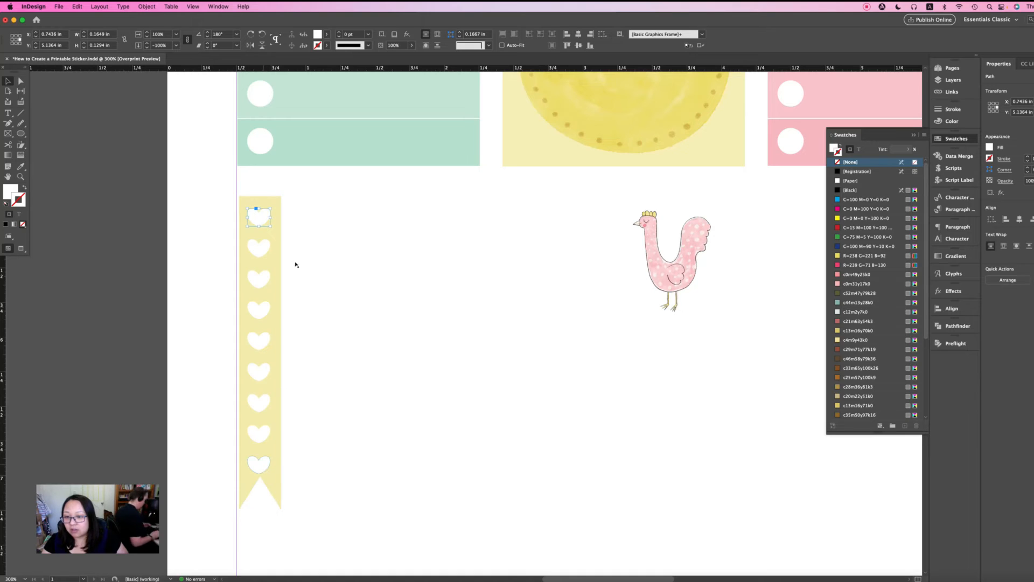
{"action": "left_click_drag", "start_coordinate": [311, 210], "coordinate": [259, 467]}
{"action": "left_click", "coordinate": [271, 477], "text": "shift"}
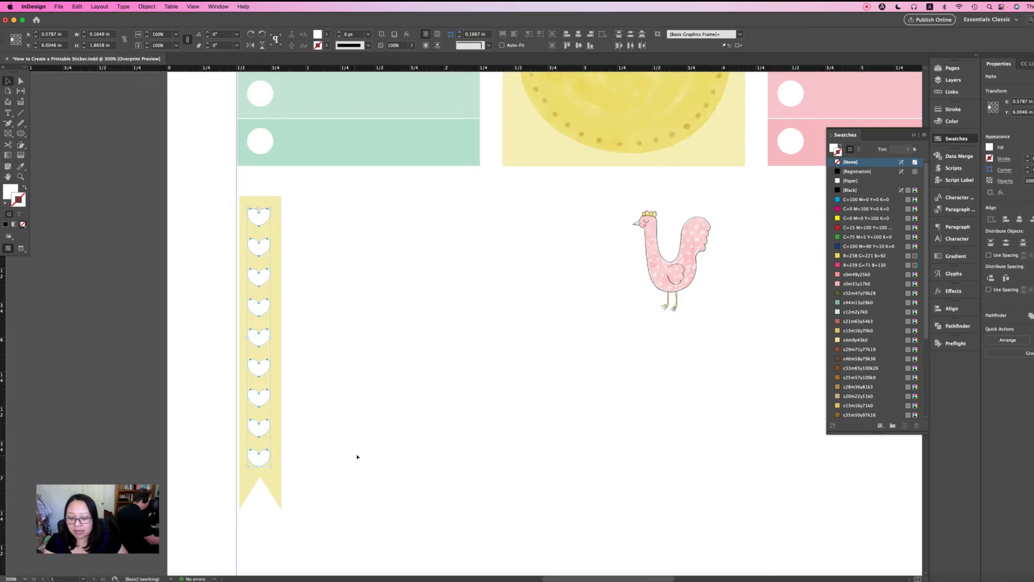
{"action": "key", "text": "super+g"}
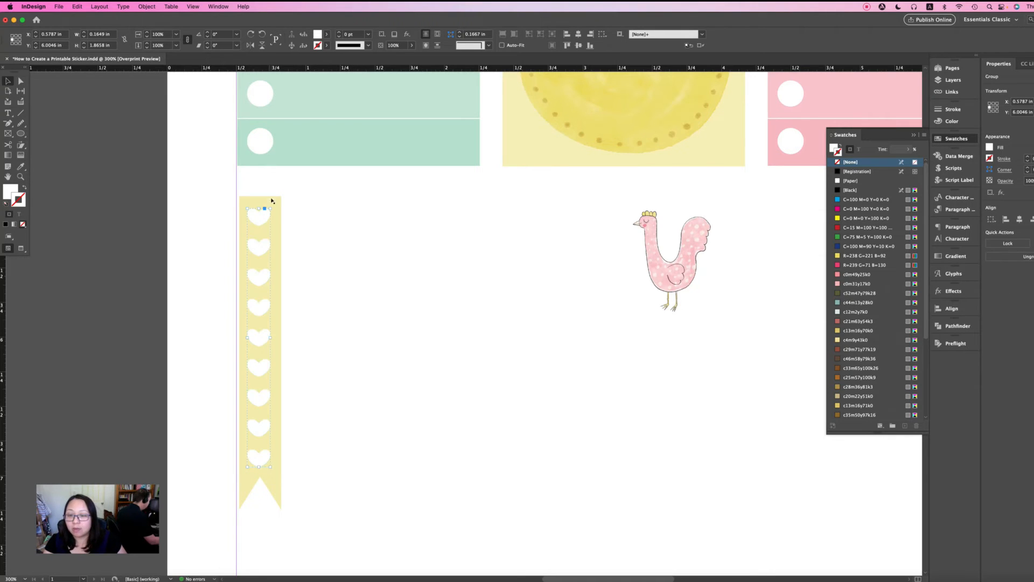
- Select the heart group together with the banner and align their horizontal centers
{"action": "left_click", "coordinate": [271, 204], "text": "shift"}
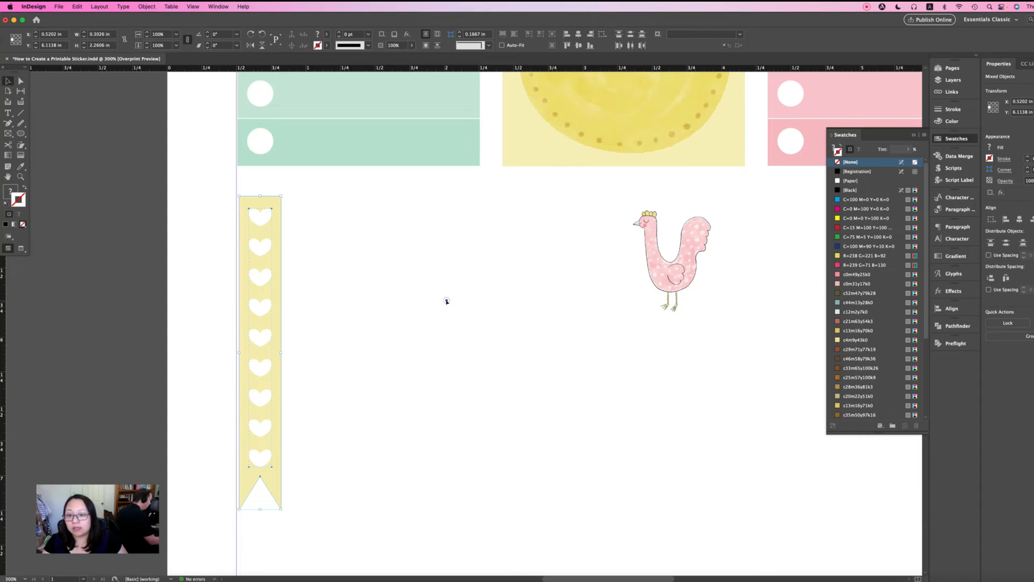
{"action": "left_click", "coordinate": [446, 300]}
{"action": "key", "text": "super+minus"}
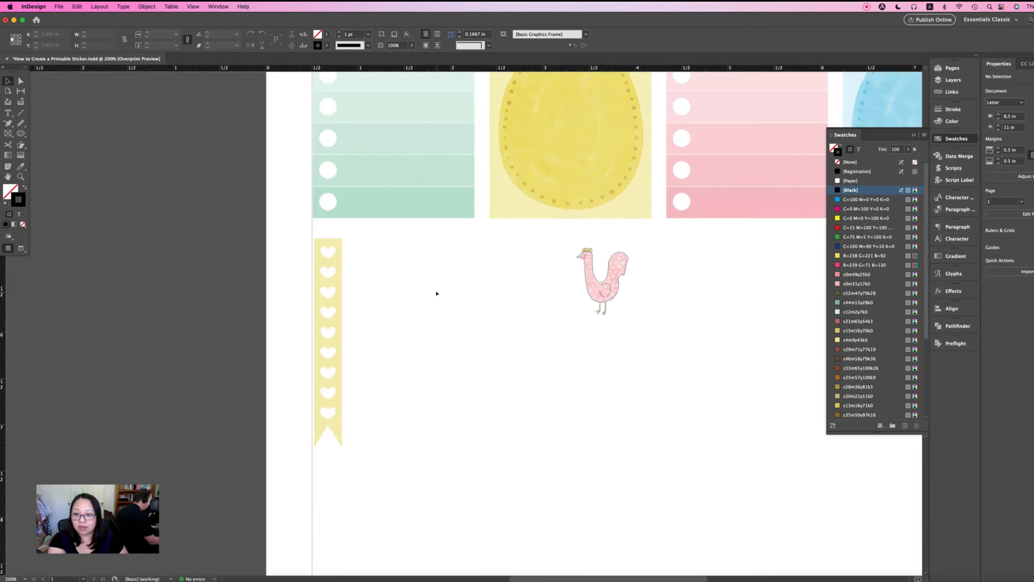
{"action": "key", "text": "super+minus"}
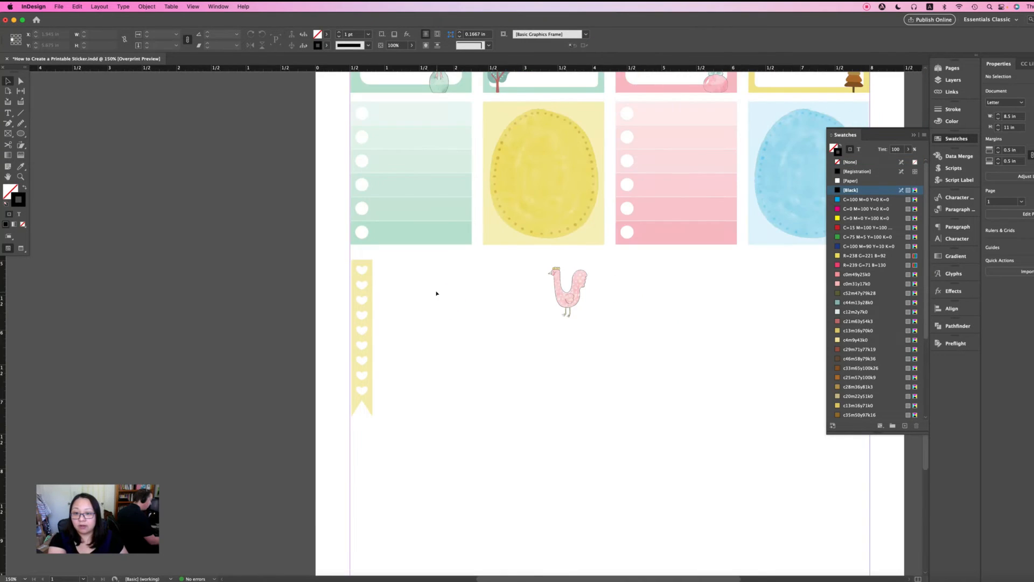
- Move the pink hen clipart to the empty lower right area of the page
{"action": "key", "text": "super+equal"}
{"action": "left_click_drag", "start_coordinate": [566, 247], "coordinate": [607, 445]}
{"action": "key", "text": "Escape"}
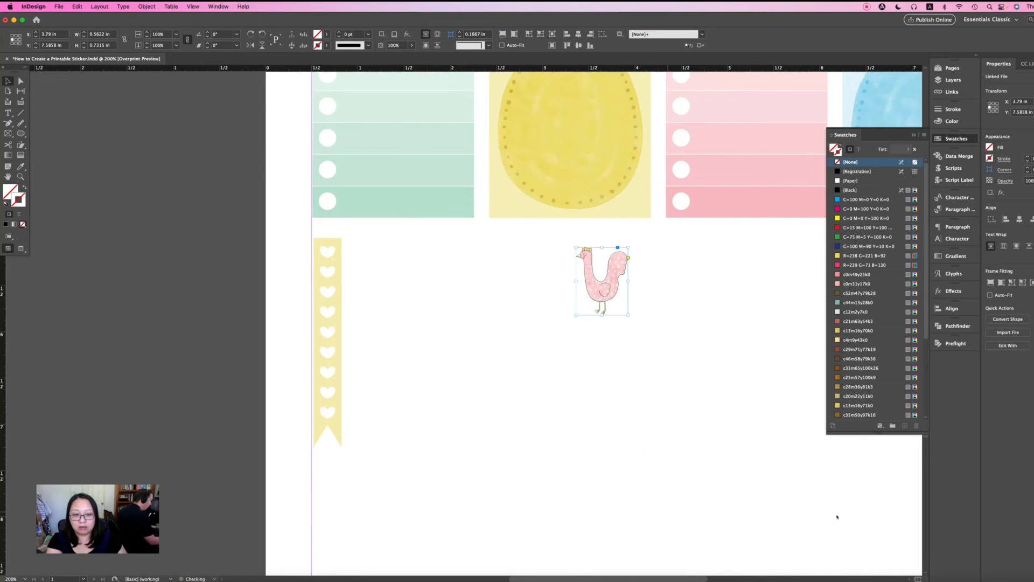
{"action": "left_click_drag", "start_coordinate": [838, 516], "coordinate": [836, 526]}
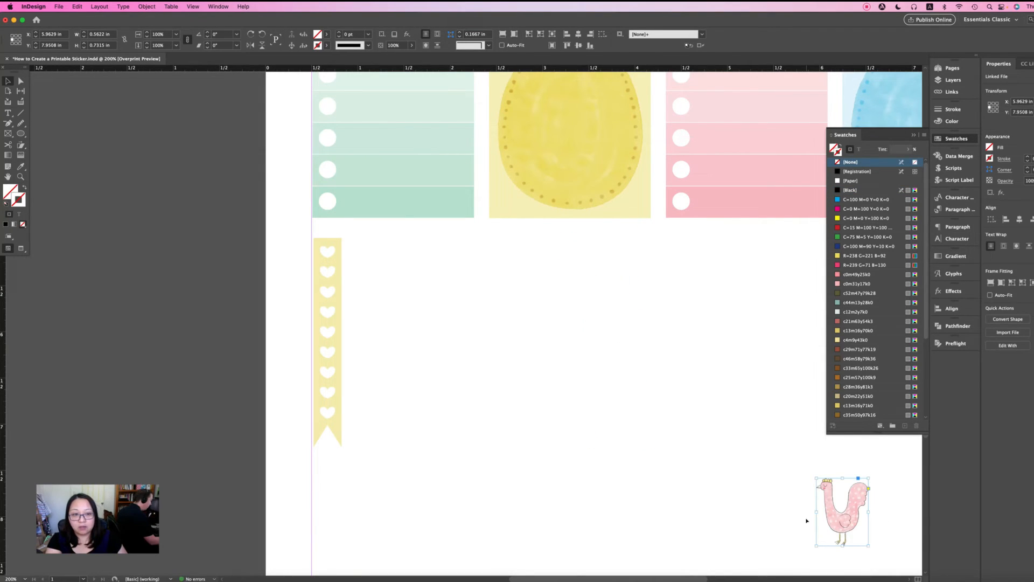
- Try to shift the banner shape slightly up and align it with the page's left margin
{"action": "left_click", "coordinate": [370, 258]}
{"action": "left_click_drag", "start_coordinate": [337, 245], "coordinate": [328, 242]}
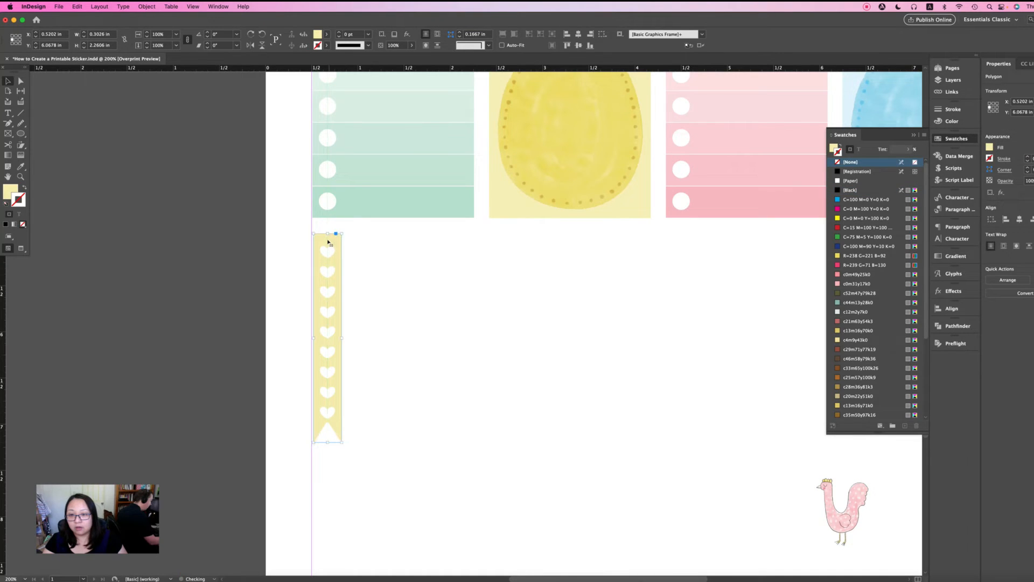
{"action": "left_click", "coordinate": [603, 34]}
{"action": "left_click", "coordinate": [623, 57]}
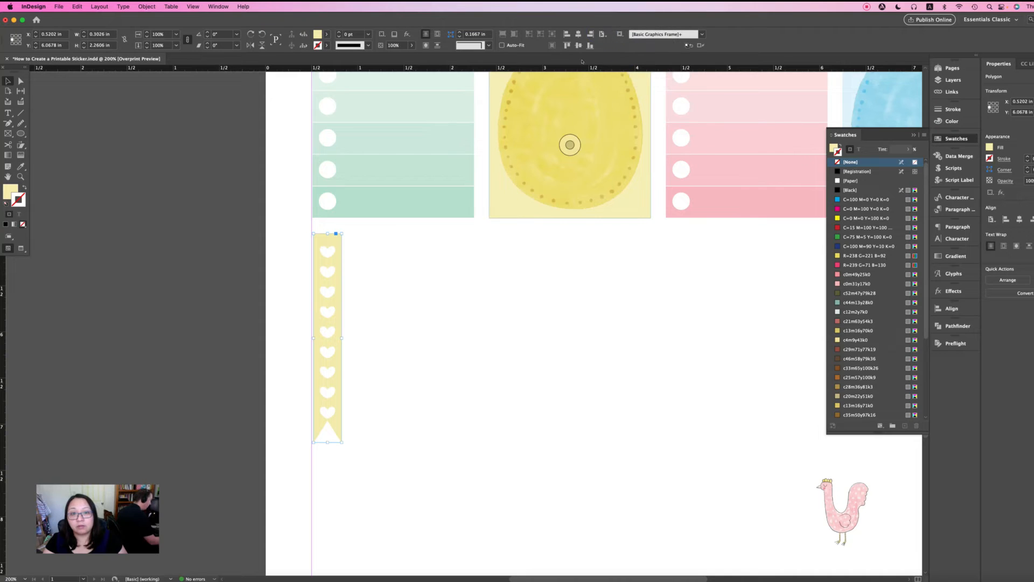
{"action": "left_click", "coordinate": [426, 314]}
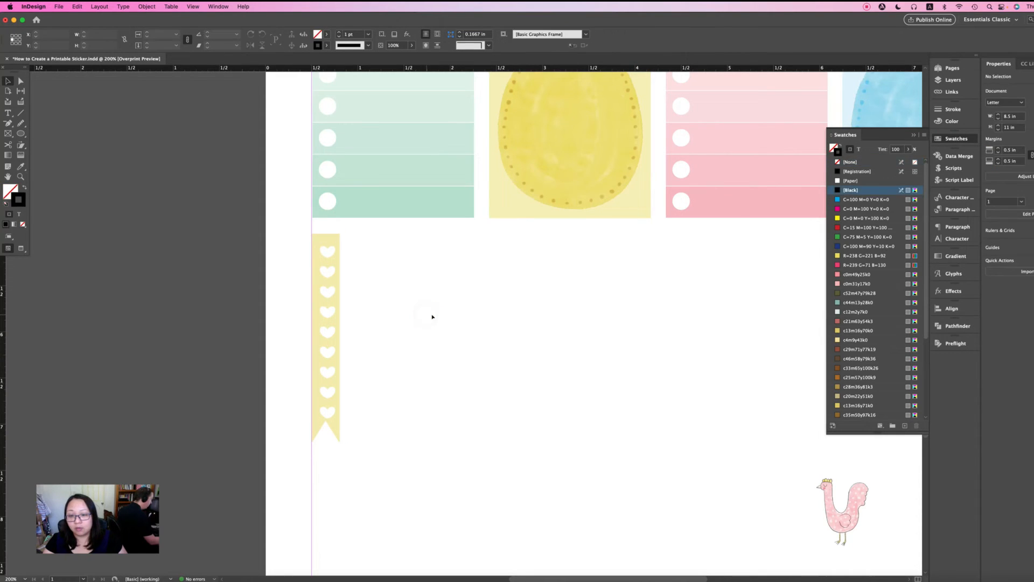
- Nudge the yellow banner shape slightly down behind the column of white hearts
{"action": "left_click", "coordinate": [340, 244]}
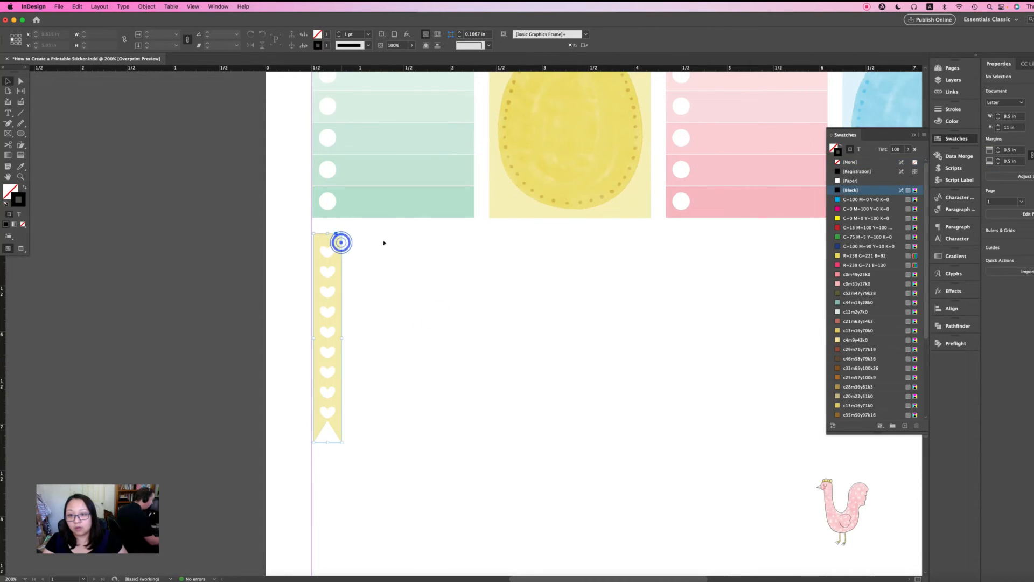
{"action": "key", "text": "Down"}
{"action": "key", "text": "Down"}
{"action": "key", "text": "Down"}
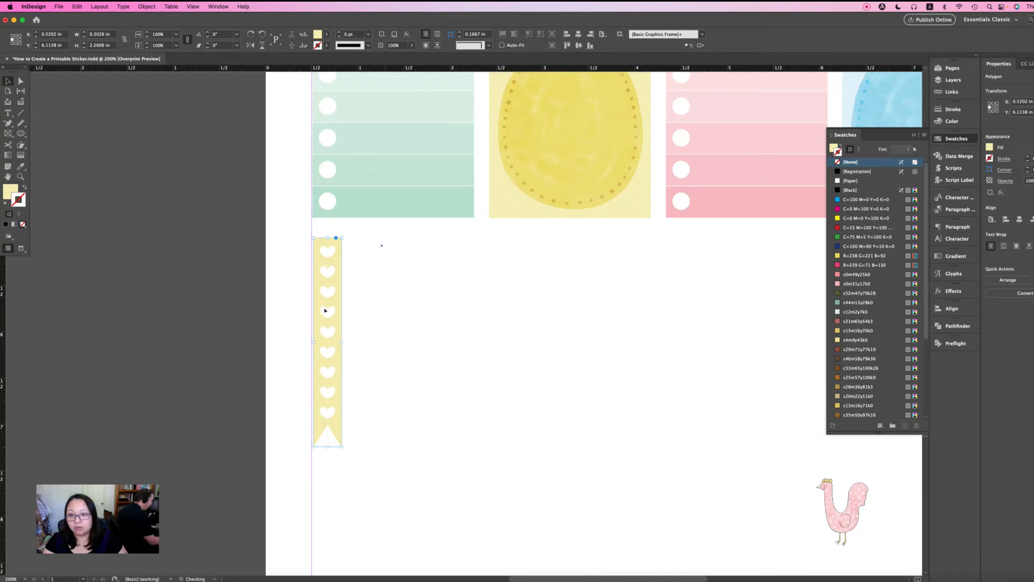
- Group the heart column with its yellow banner and align the group to the page's left margin
{"action": "left_click_drag", "start_coordinate": [381, 243], "coordinate": [293, 396]}
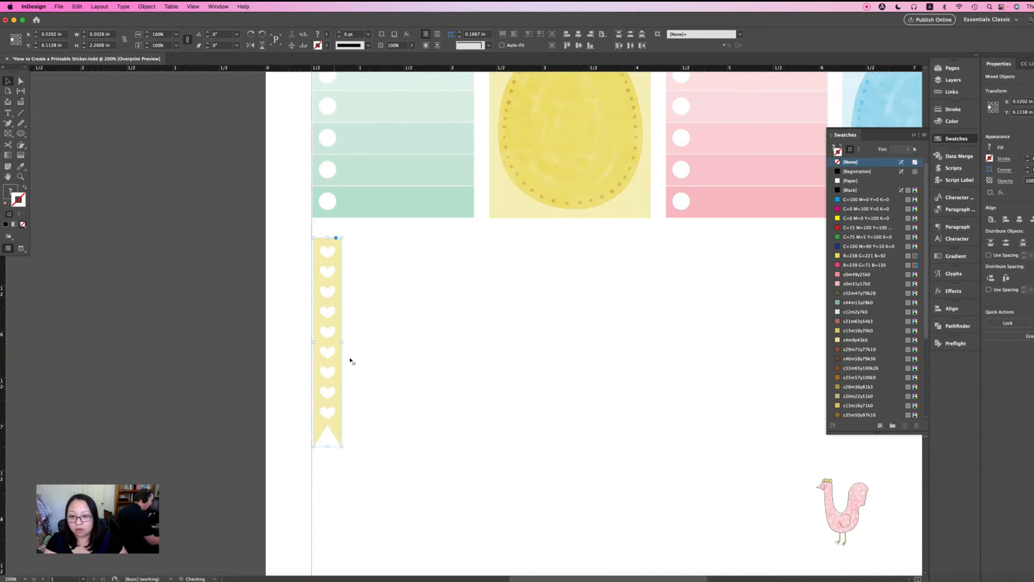
{"action": "key", "text": "super+g"}
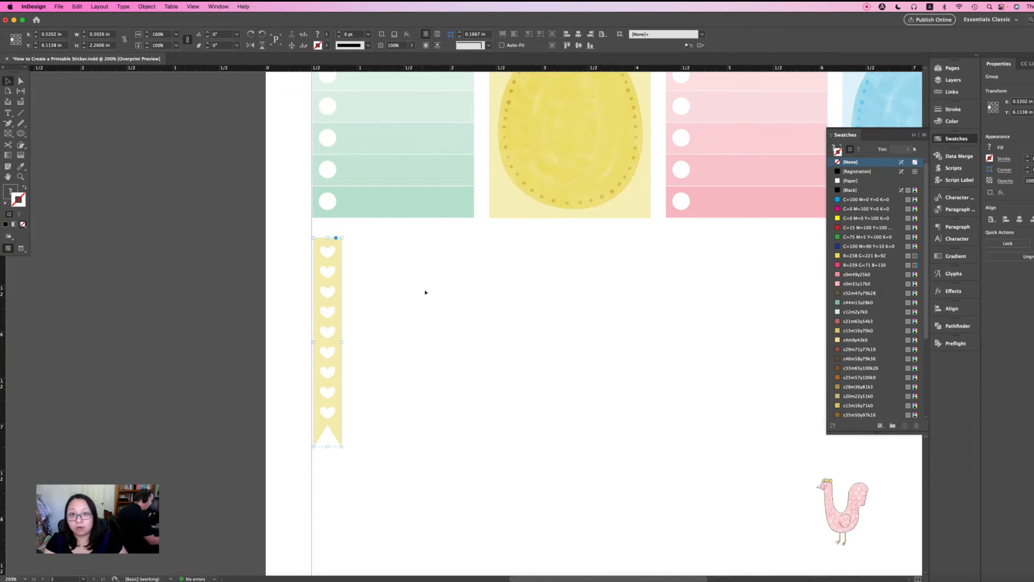
{"action": "left_click", "coordinate": [567, 34]}
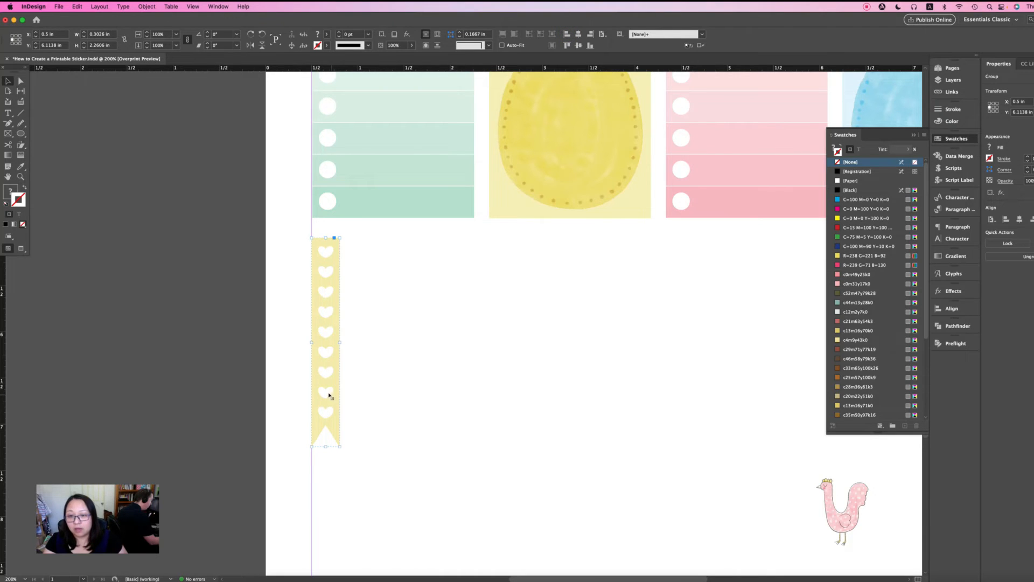
{"action": "left_click_drag", "start_coordinate": [327, 395], "coordinate": [363, 395]}
{"action": "key", "text": "Right"}
{"action": "key", "text": "super+z"}
{"action": "key", "text": "super+z"}
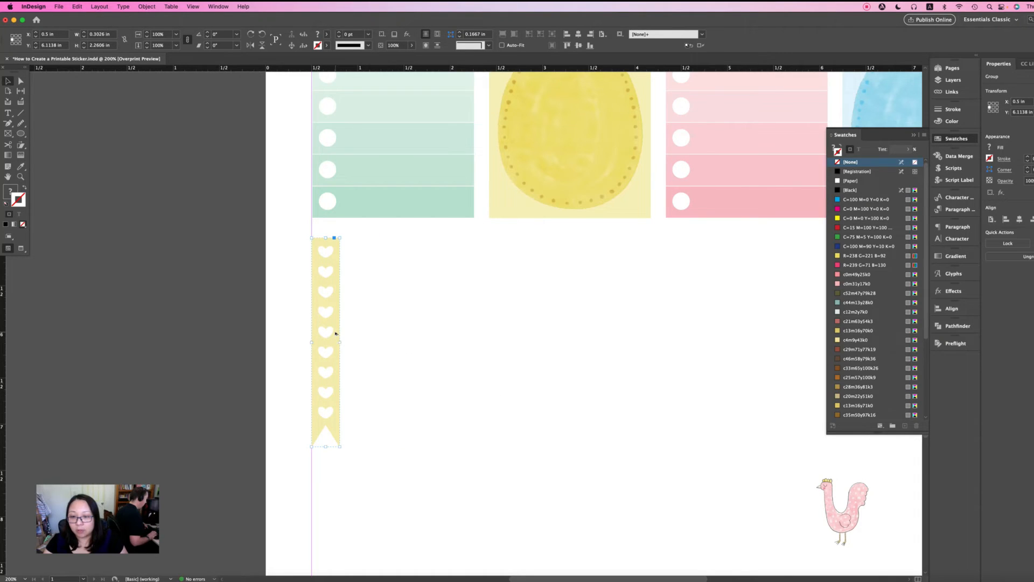
- Duplicate the heart banner about 0.38 in to its right and repeat the copy until there is a row of ten banners
{"action": "left_click_drag", "start_coordinate": [335, 334], "coordinate": [372, 335]}
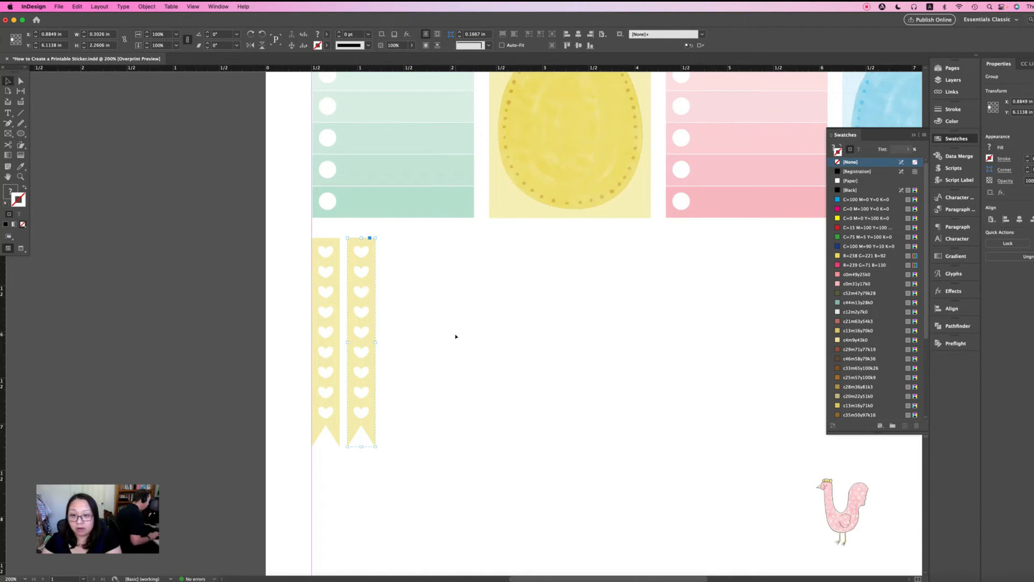
{"action": "key", "text": "super+alt+3"}
{"action": "key", "text": "super+alt+3"}
{"action": "key", "text": "super+alt+3"}
{"action": "key", "text": "super+alt+3"}
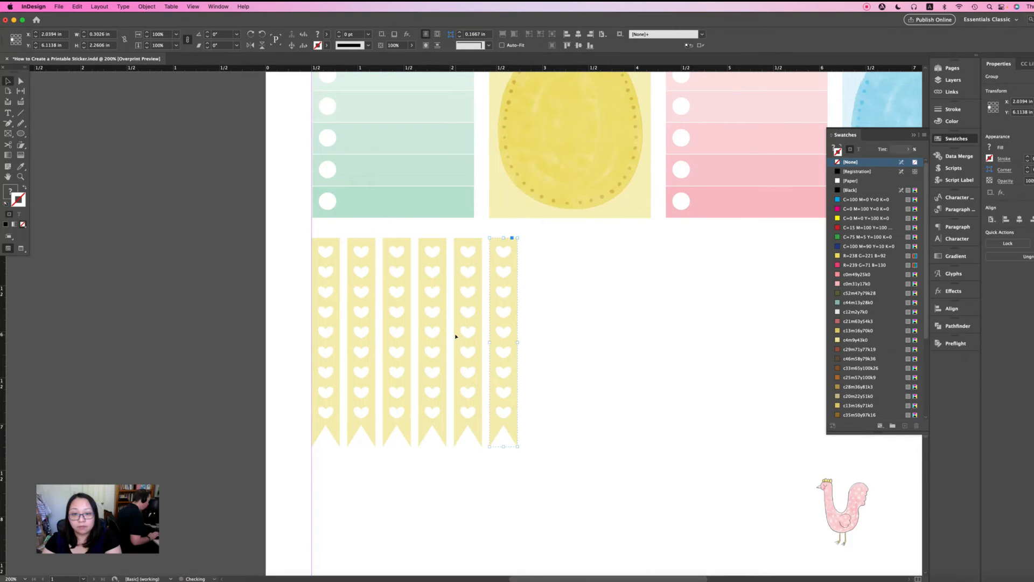
{"action": "key", "text": "super+alt+3"}
{"action": "key", "text": "super+alt+3"}
{"action": "key", "text": "super+alt+3"}
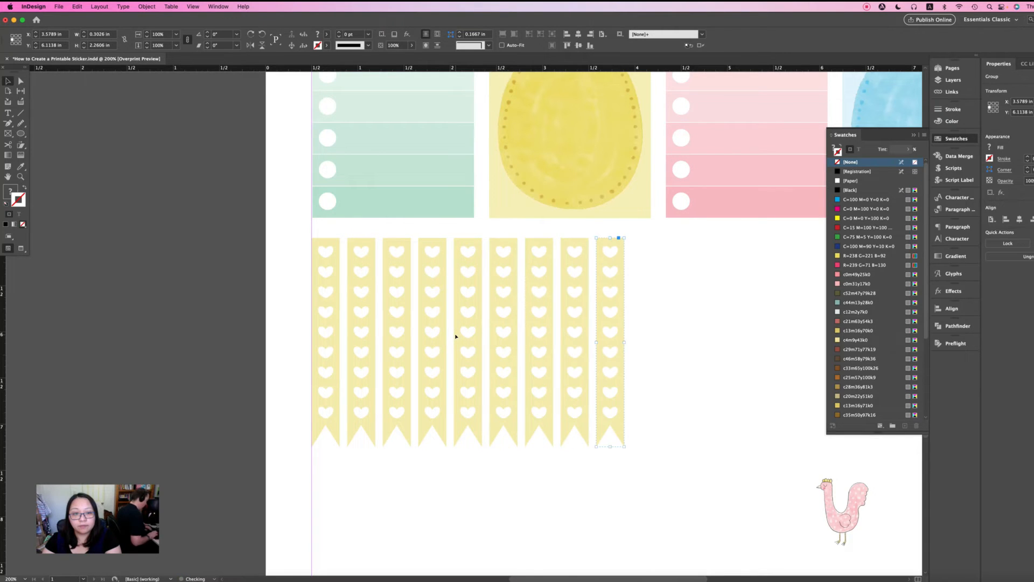
{"action": "key", "text": "super+alt+3"}
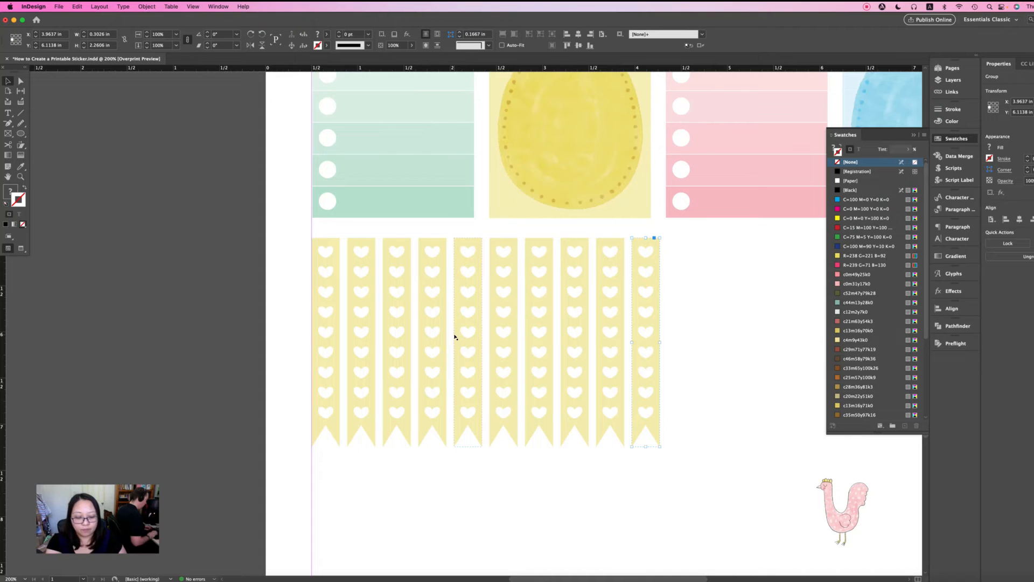
- Select all ten banners and narrow the row to about 3.67 in, ending at the yellow label's right edge
{"action": "key", "text": "super+minus"}
{"action": "left_click", "coordinate": [487, 297]}
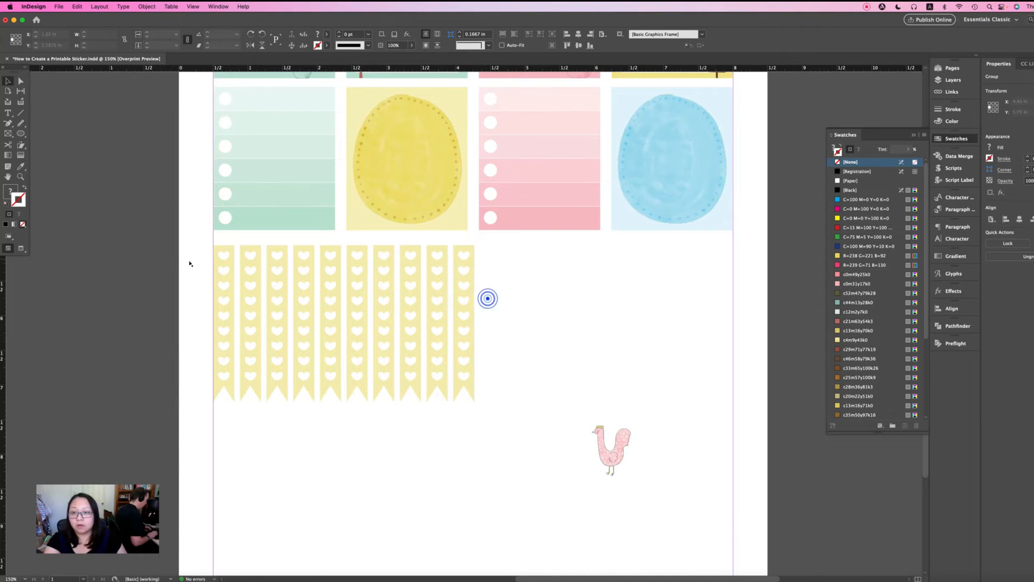
{"action": "left_click_drag", "start_coordinate": [194, 238], "coordinate": [496, 416]}
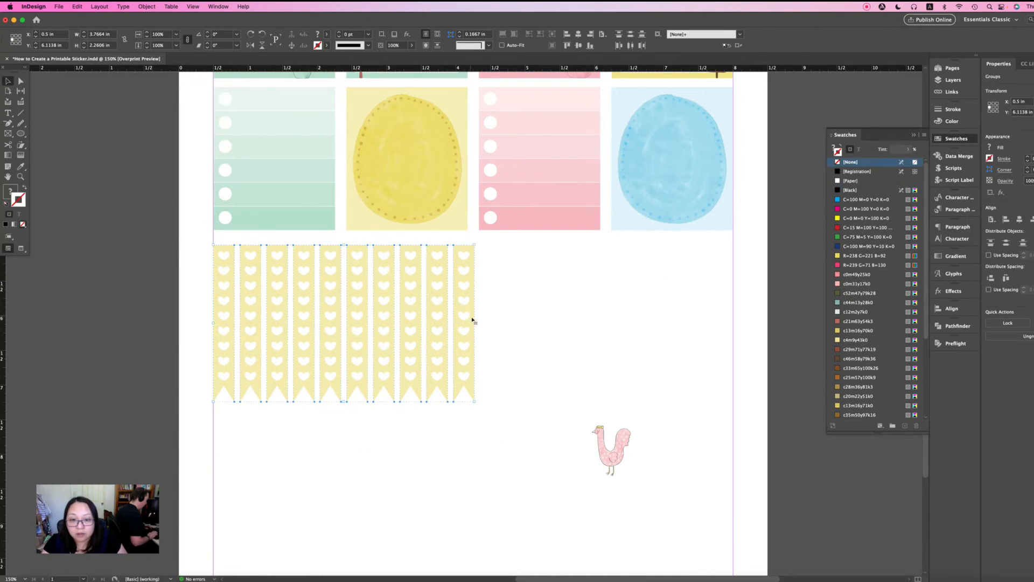
{"action": "left_click_drag", "start_coordinate": [476, 324], "coordinate": [468, 322]}
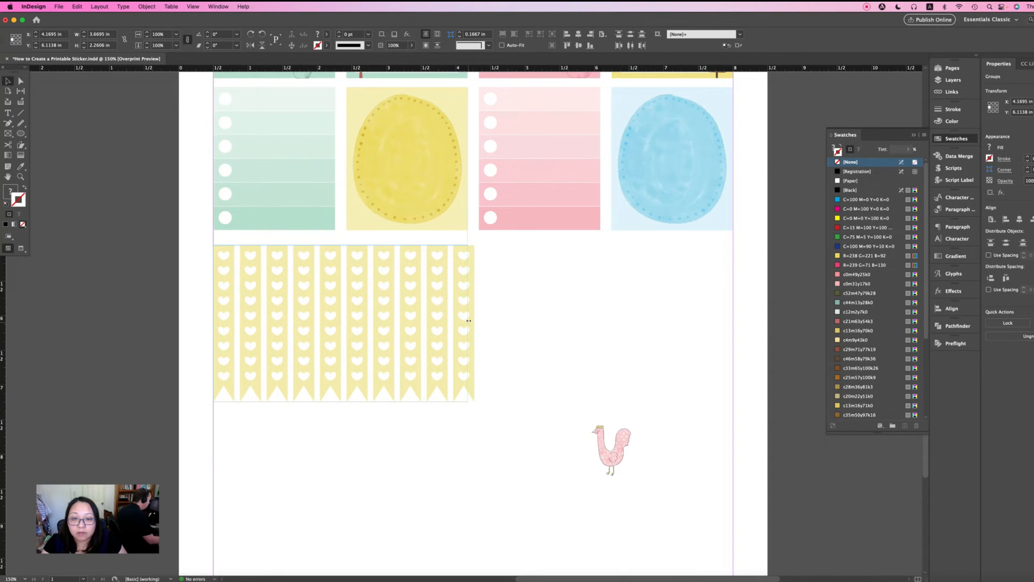
{"action": "left_click", "coordinate": [520, 324]}
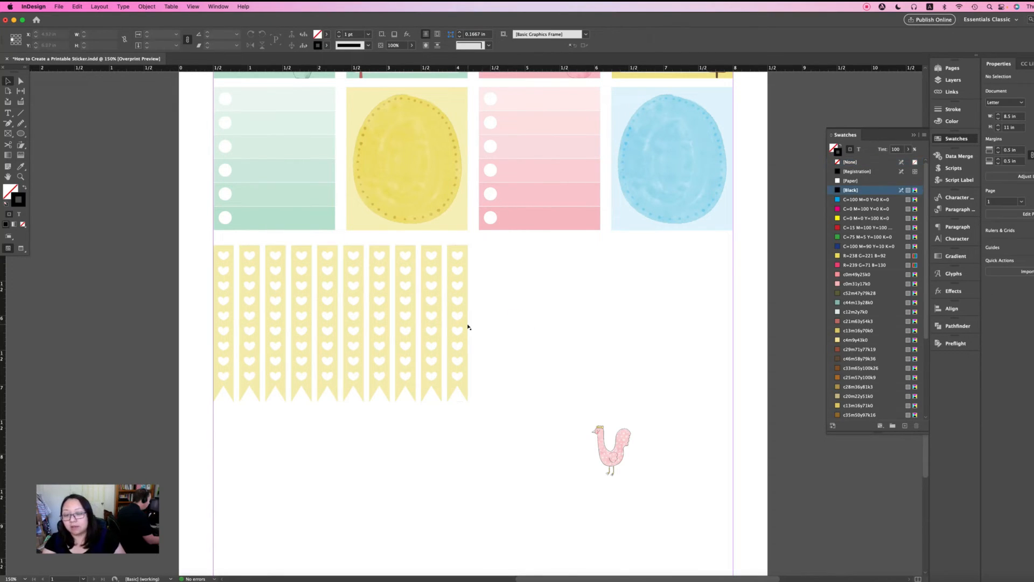
- Ungroup the nine heart banners to the right of the first one
{"action": "scroll", "coordinate": [245, 322], "scroll_direction": "down", "scroll_amount": 1}
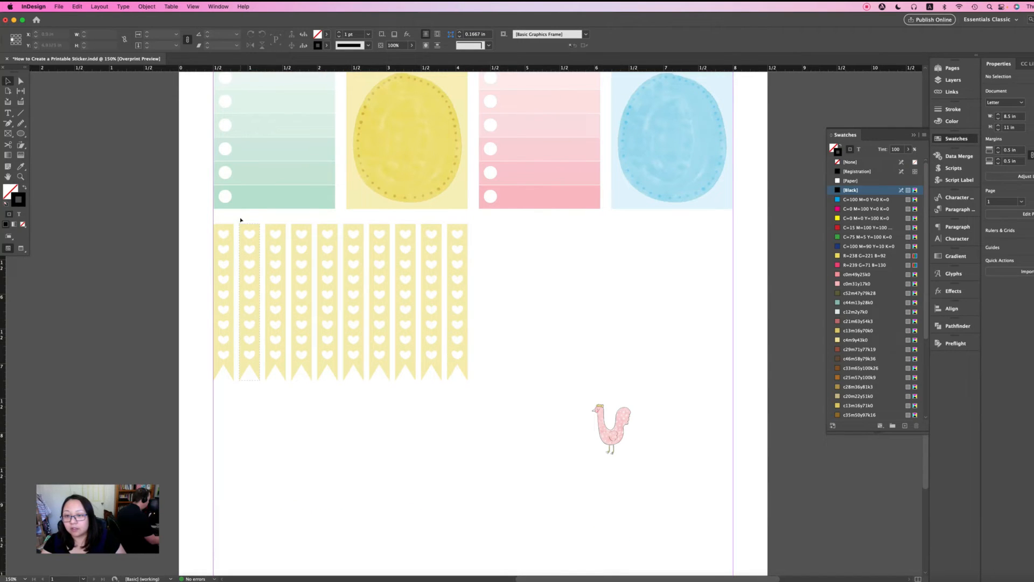
{"action": "left_click_drag", "start_coordinate": [240, 220], "coordinate": [490, 314]}
{"action": "scroll", "coordinate": [489, 314], "scroll_direction": "left", "scroll_amount": 3}
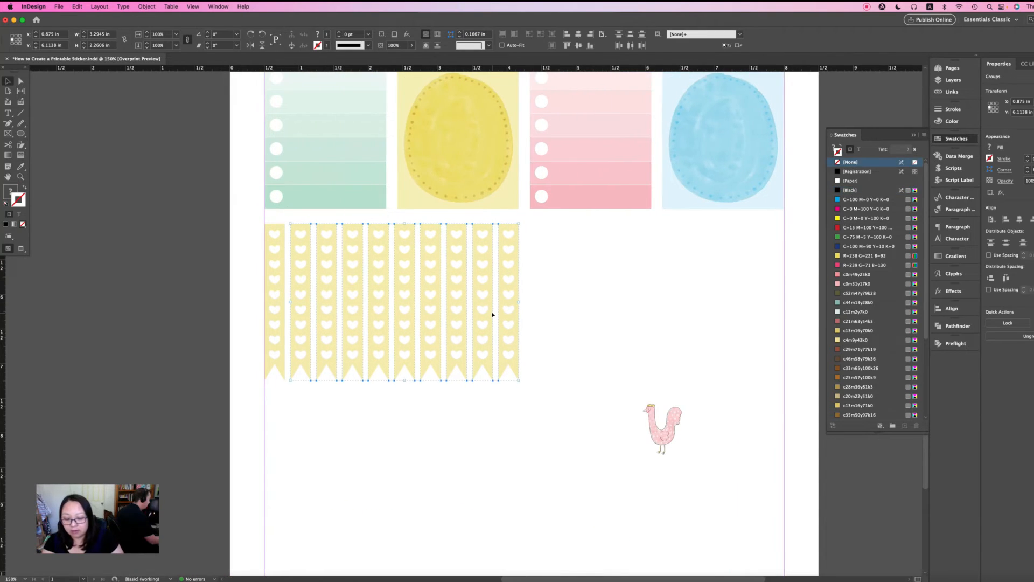
{"action": "key", "text": "super+shift+g"}
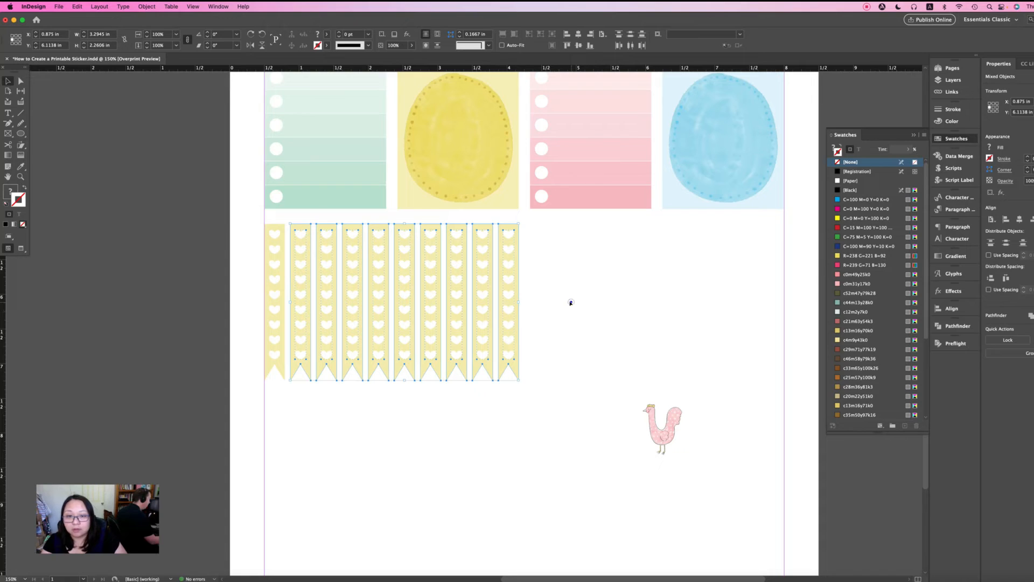
{"action": "left_click", "coordinate": [571, 302]}
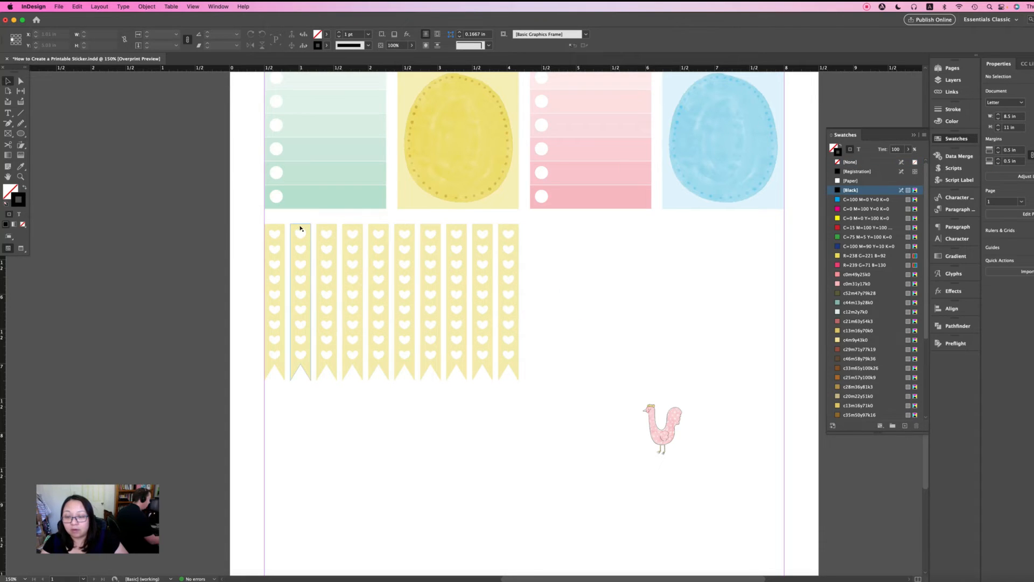
- Fill the second banner with the dark mint sampled from the lowest strip of the mint checklist
{"action": "left_click", "coordinate": [301, 229]}
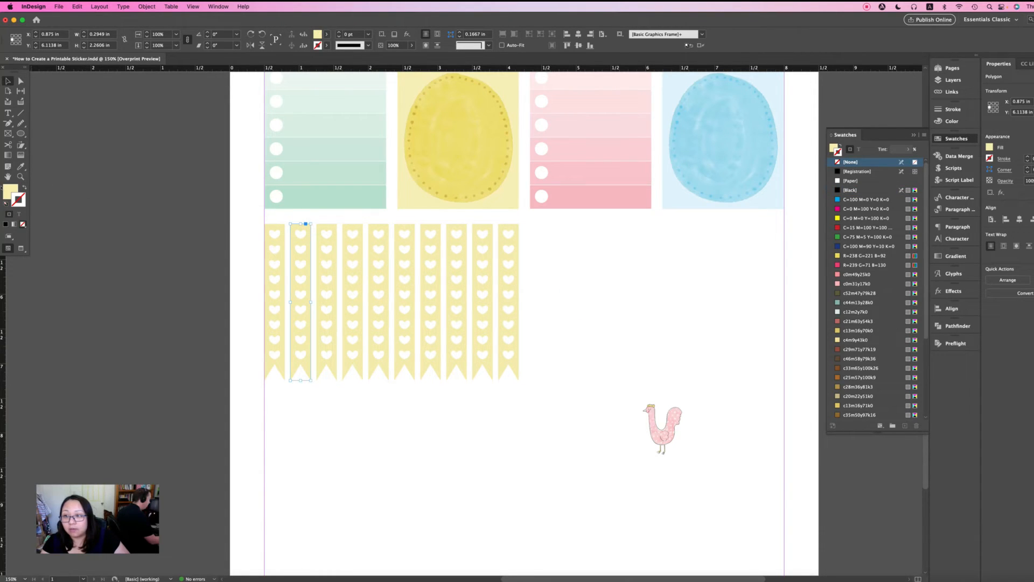
{"action": "left_click", "coordinate": [11, 190]}
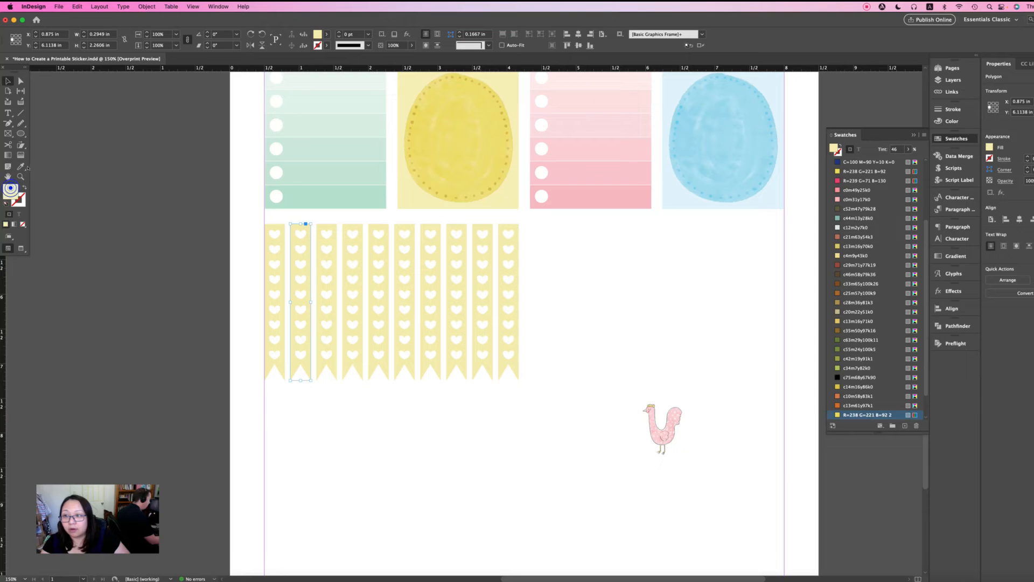
{"action": "left_click", "coordinate": [305, 217]}
{"action": "left_click", "coordinate": [302, 225]}
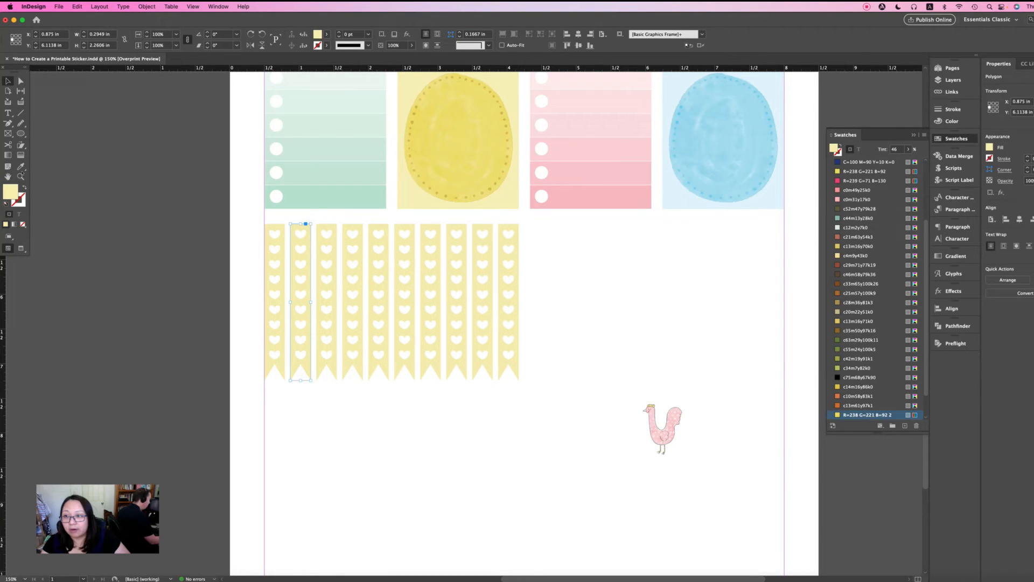
{"action": "key", "text": "i"}
{"action": "left_click", "coordinate": [22, 166]}
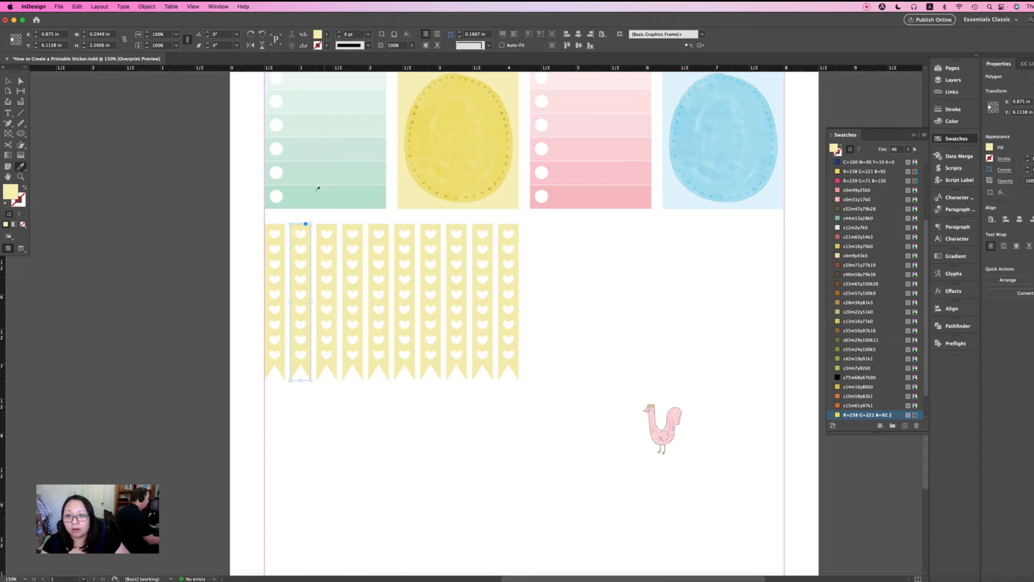
{"action": "left_click", "coordinate": [310, 195]}
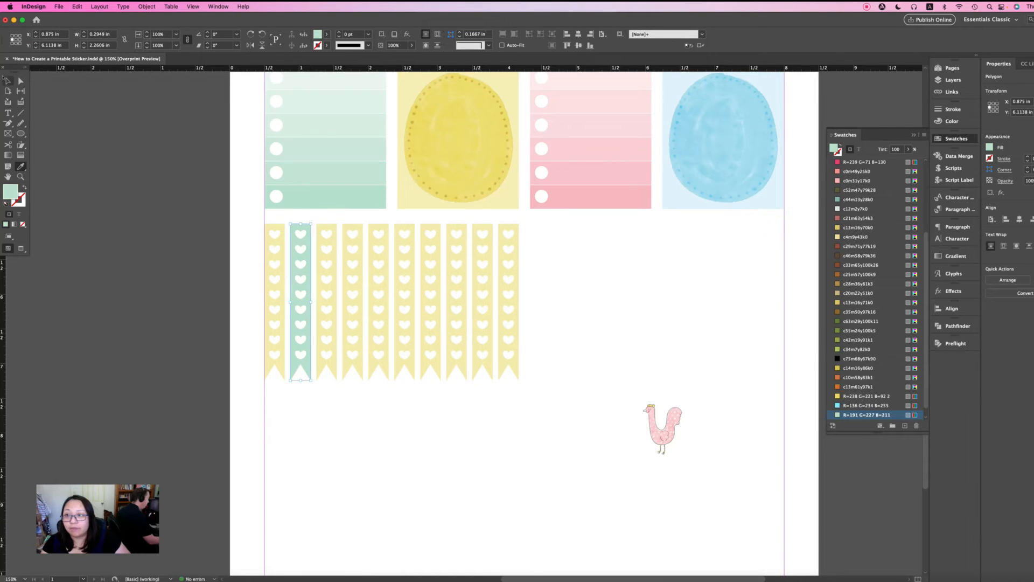
- Fill the third banner with the pink checklist's darkest pink and the fourth with the R=136 G=234 B=255 swatch
{"action": "key", "text": "v"}
{"action": "left_click", "coordinate": [329, 225]}
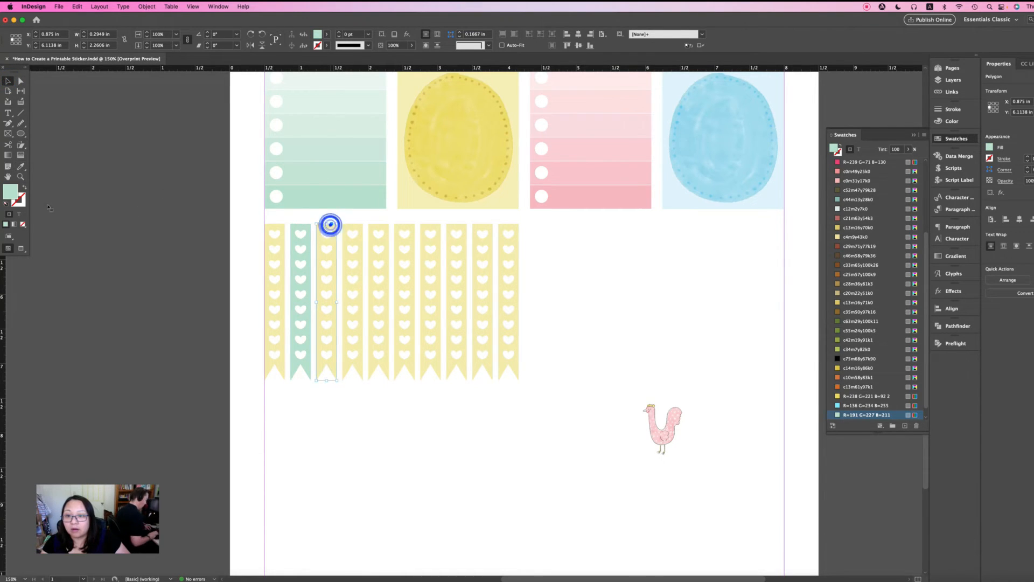
{"action": "key", "text": "i"}
{"action": "left_click", "coordinate": [592, 194]}
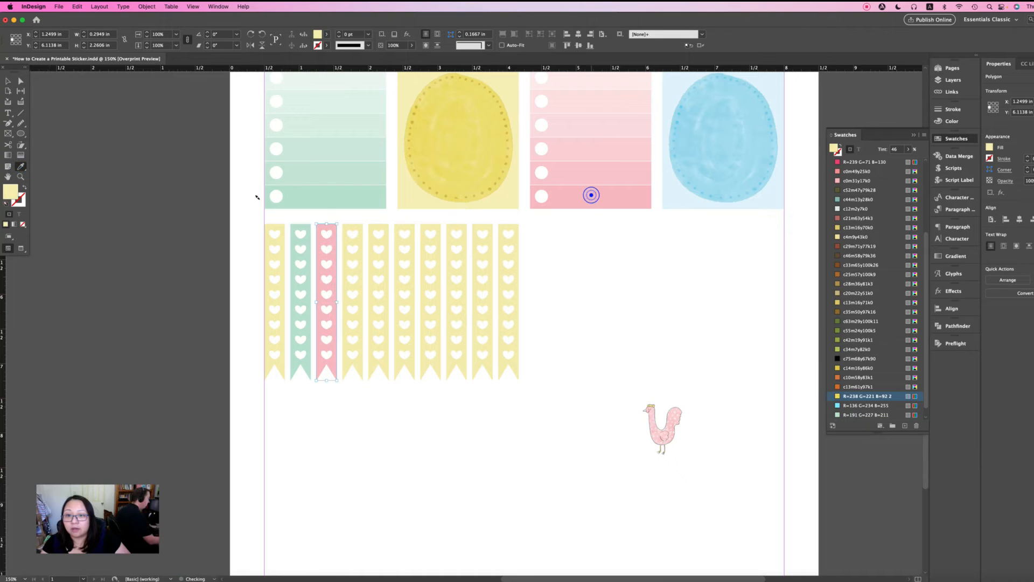
{"action": "key", "text": "v"}
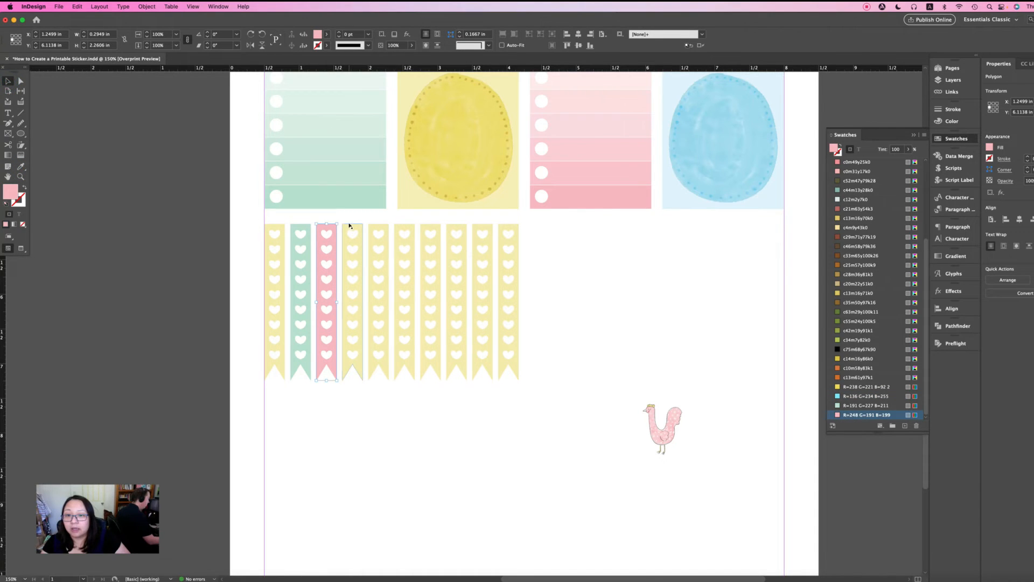
{"action": "left_click", "coordinate": [351, 225]}
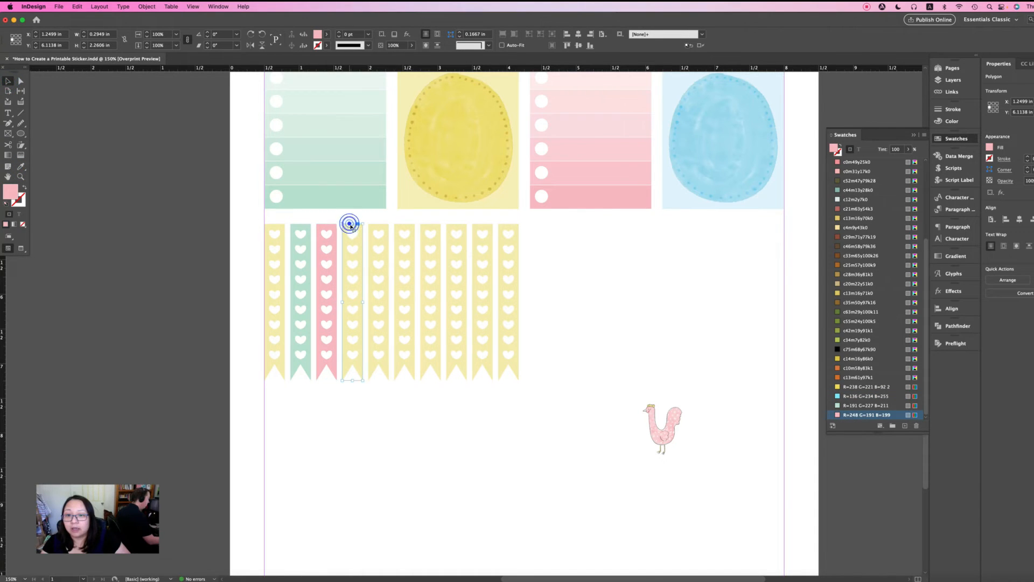
{"action": "left_click", "coordinate": [866, 396]}
{"action": "left_click", "coordinate": [698, 315]}
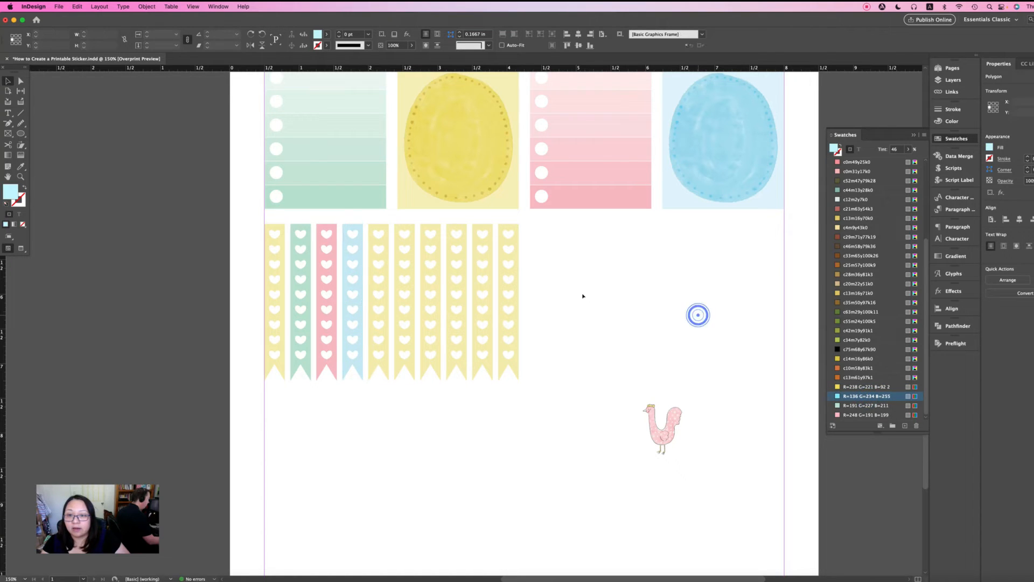
- Recolor the sixth banner mint and the seventh pink by sampling the second and third banners
{"action": "left_click", "coordinate": [401, 226]}
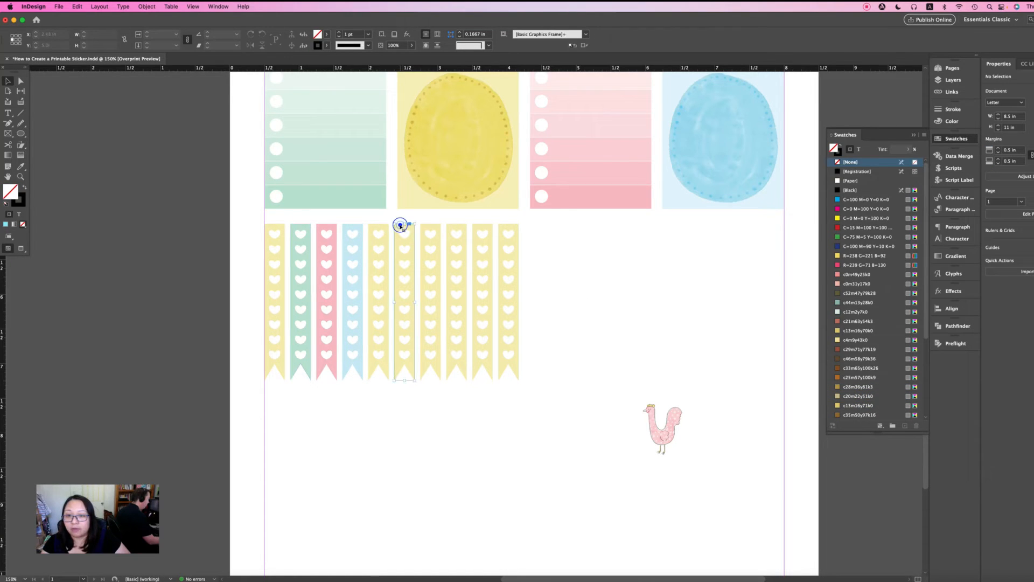
{"action": "left_click", "coordinate": [20, 166]}
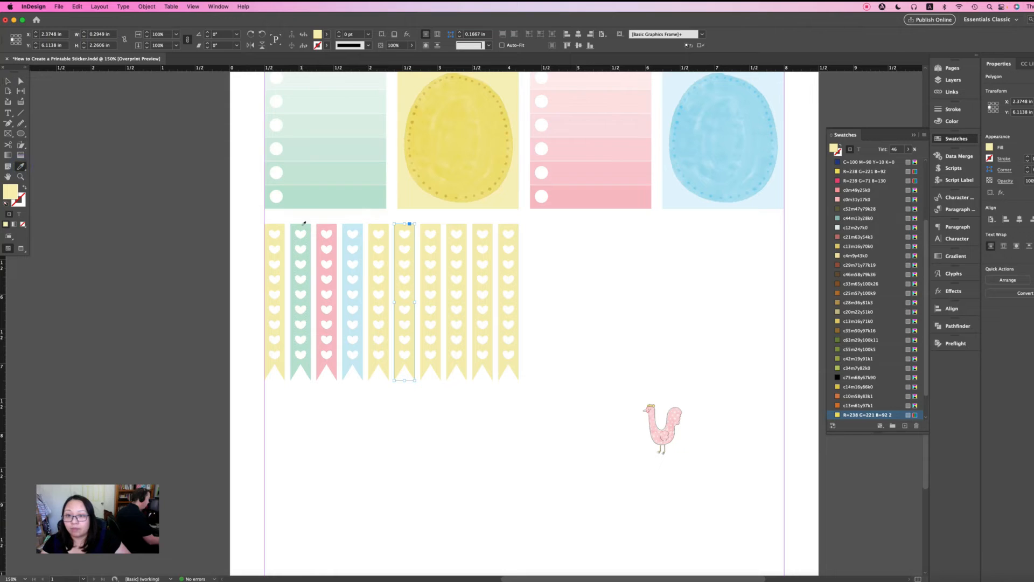
{"action": "left_click", "coordinate": [303, 224]}
{"action": "left_click", "coordinate": [8, 81]}
{"action": "left_click", "coordinate": [436, 226]}
{"action": "left_click", "coordinate": [20, 167]}
{"action": "left_click", "coordinate": [318, 225]}
- Recolor the eighth banner light blue and the tenth mint by sampling the fourth and second banners
{"action": "key", "text": "v"}
{"action": "left_click", "coordinate": [459, 226]}
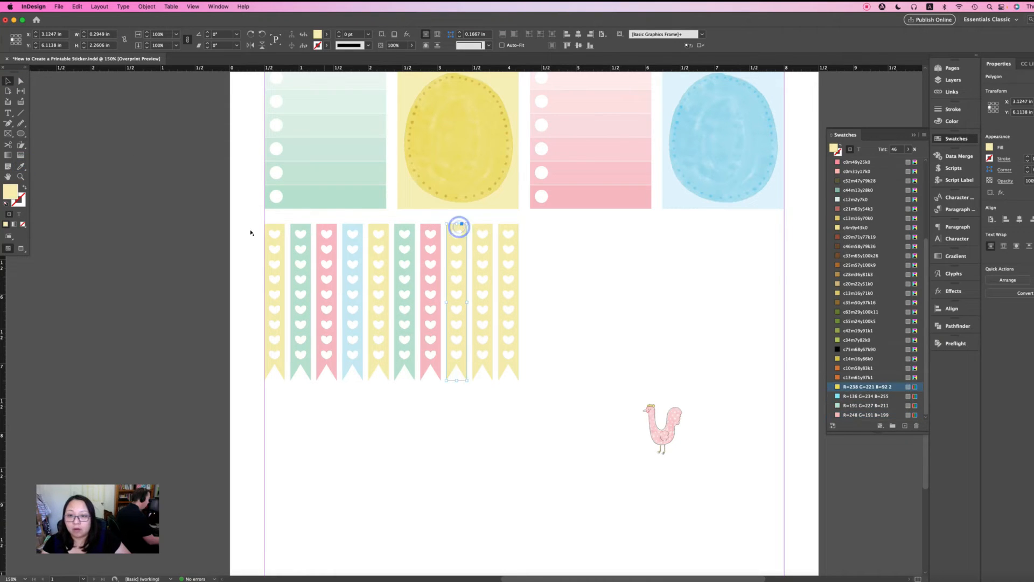
{"action": "left_click", "coordinate": [21, 166]}
{"action": "left_click", "coordinate": [350, 226]}
{"action": "left_click", "coordinate": [7, 82]}
{"action": "left_click", "coordinate": [510, 225]}
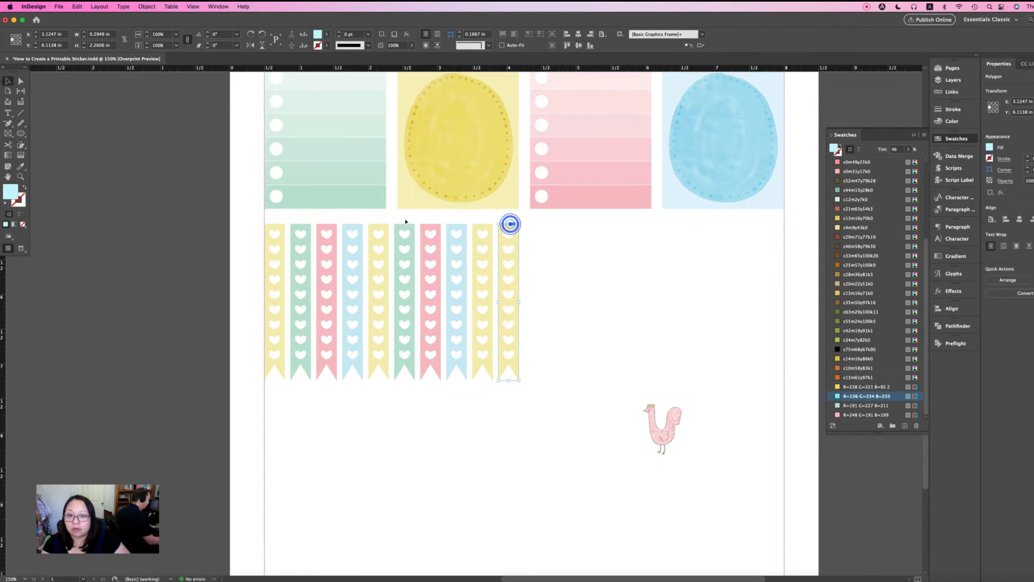
{"action": "key", "text": "i"}
{"action": "left_click", "coordinate": [308, 225]}
{"action": "key", "text": "v"}
{"action": "left_click", "coordinate": [494, 449]}
- Move the pink hen clipart below the seventh and eighth heart banners, at about X 3.01 in, Y 8.11 in
{"action": "scroll", "coordinate": [530, 434], "scroll_direction": "up", "scroll_amount": 5}
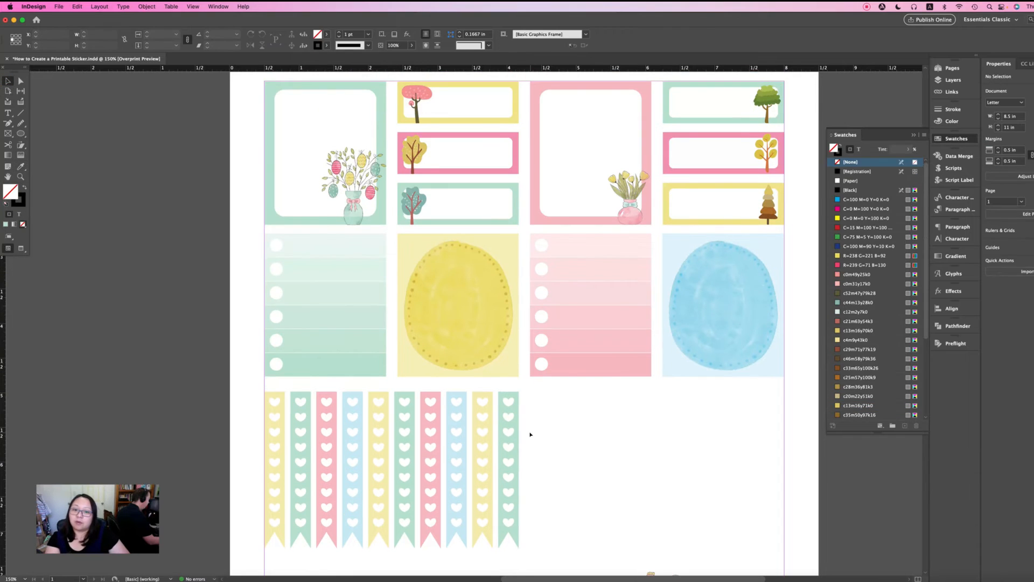
{"action": "left_click_drag", "start_coordinate": [547, 418], "coordinate": [261, 480]}
{"action": "left_click", "coordinate": [663, 447]}
{"action": "scroll", "coordinate": [662, 448], "scroll_direction": "down", "scroll_amount": 5}
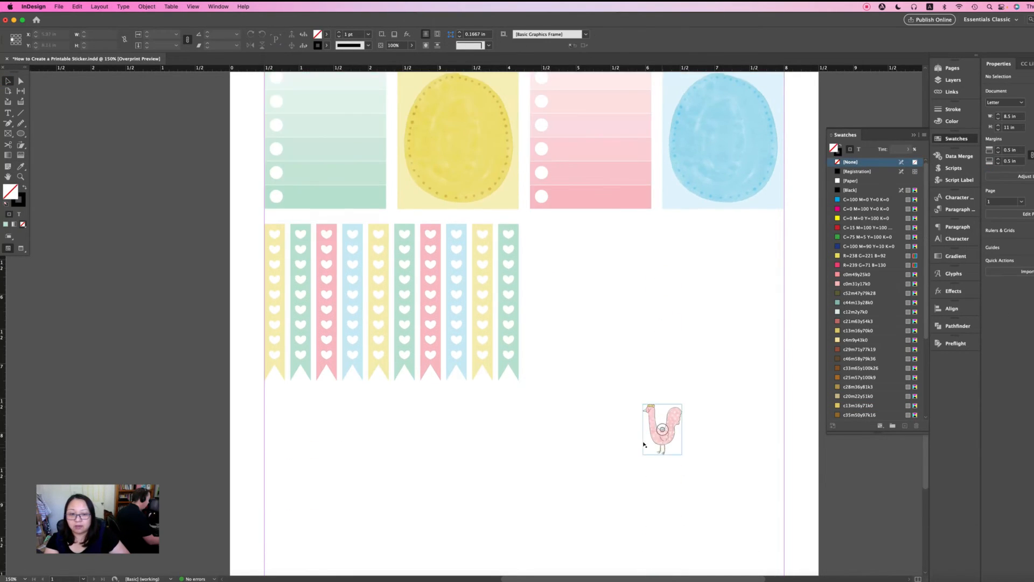
{"action": "left_click_drag", "start_coordinate": [664, 446], "coordinate": [459, 453]}
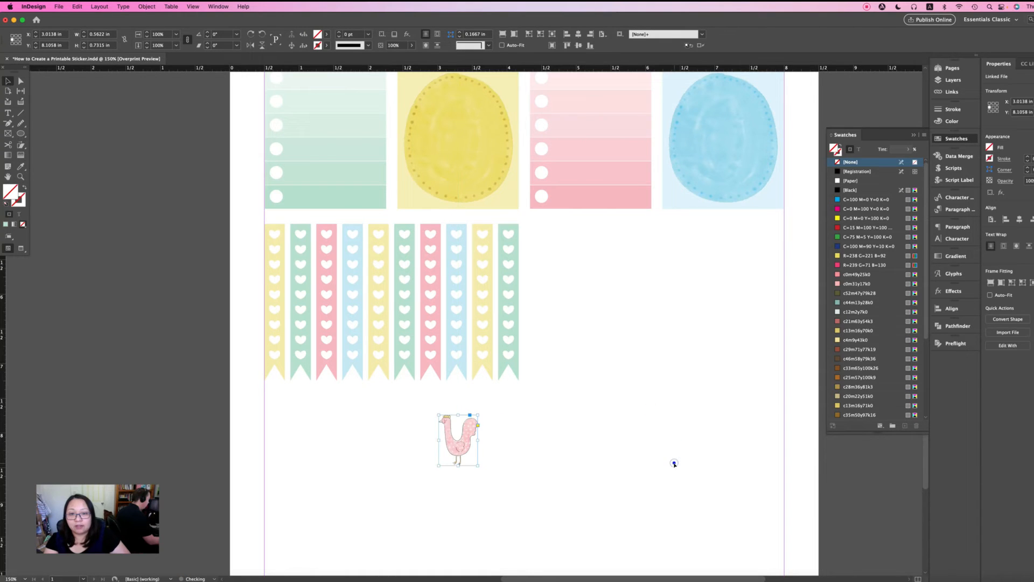
- Duplicate the pink checklist's six bars, without the circles, directly below it, beside the heart banners
{"action": "left_click", "coordinate": [675, 465]}
{"action": "scroll", "coordinate": [674, 464], "scroll_direction": "up", "scroll_amount": 1}
{"action": "scroll", "coordinate": [674, 465], "scroll_direction": "up", "scroll_amount": 3}
{"action": "scroll", "coordinate": [674, 464], "scroll_direction": "up", "scroll_amount": 2}
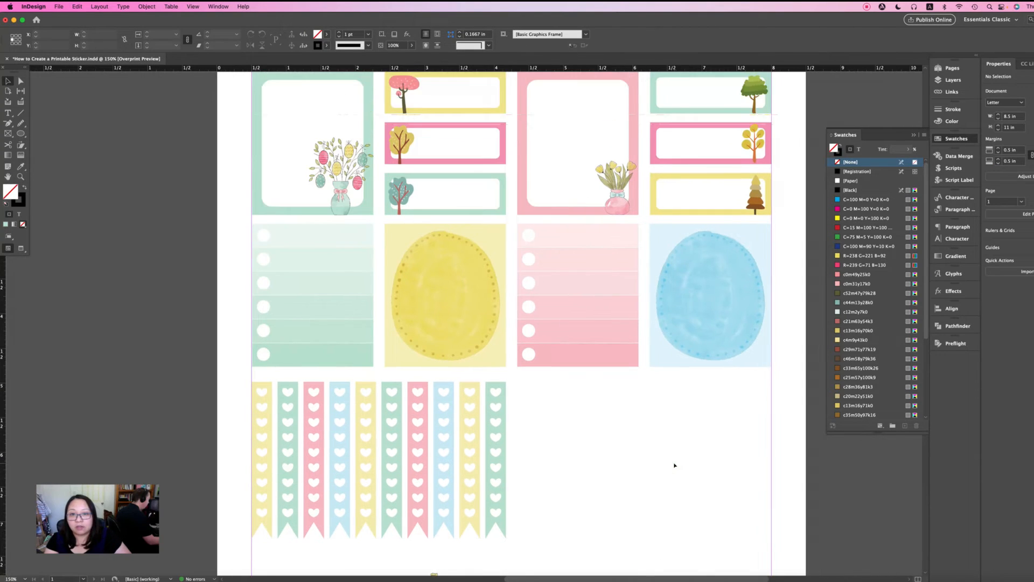
{"action": "scroll", "coordinate": [674, 465], "scroll_direction": "down", "scroll_amount": 2}
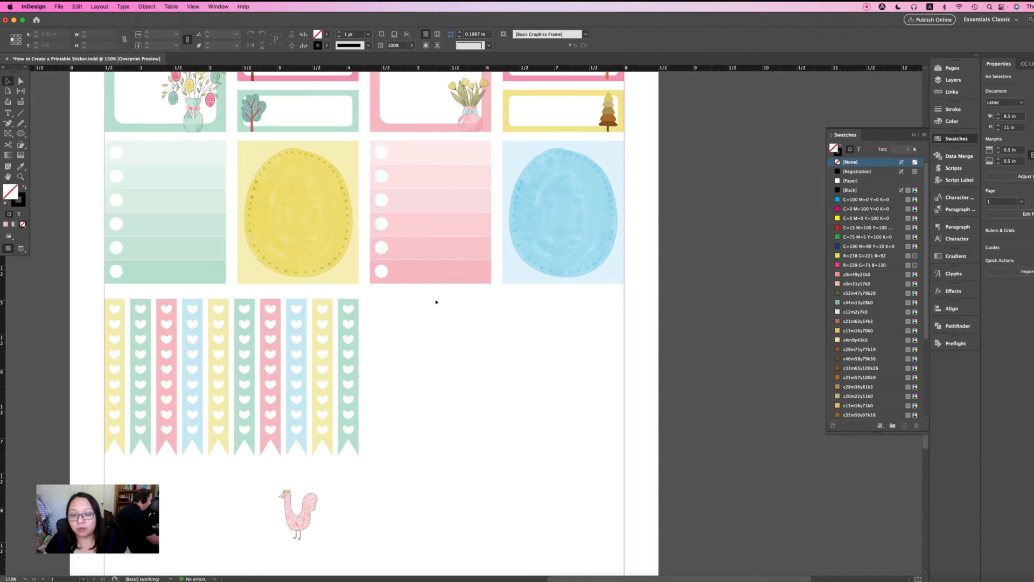
{"action": "left_click_drag", "start_coordinate": [436, 300], "coordinate": [457, 154]}
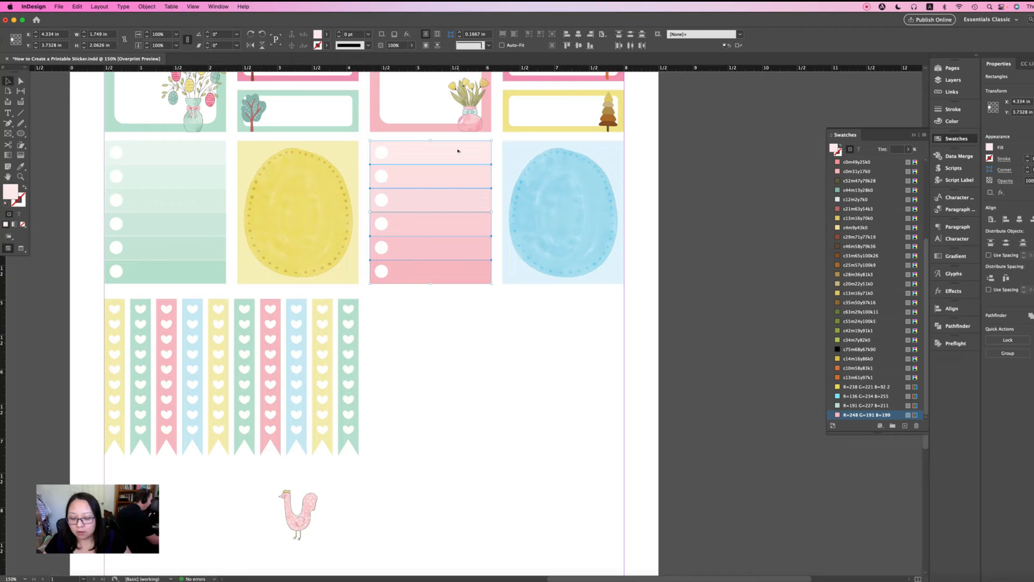
{"action": "left_click_drag", "start_coordinate": [457, 154], "coordinate": [455, 311]}
{"action": "left_click", "coordinate": [548, 351]}
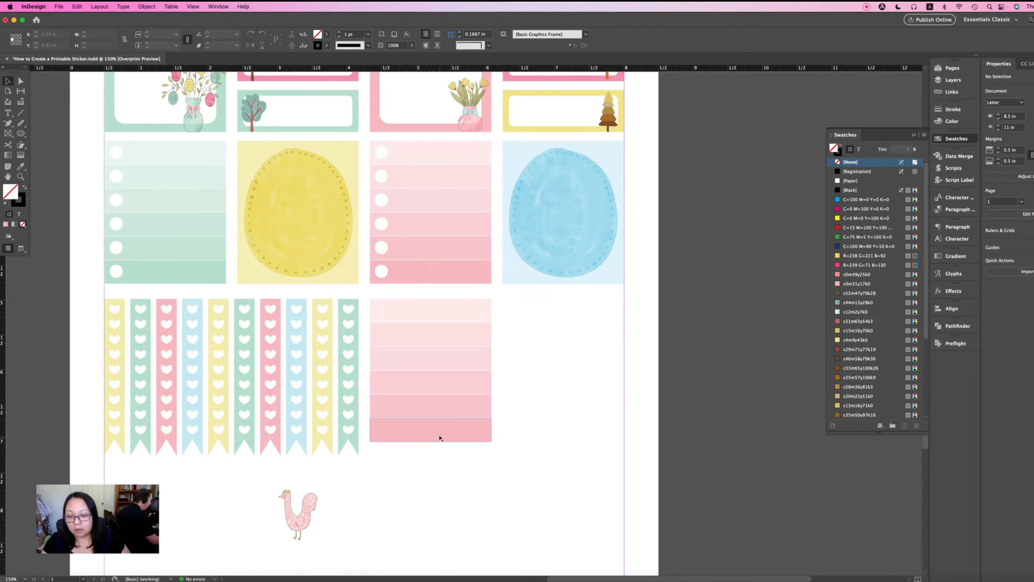
- Lower the copied bottom bar to the banners' lower edge and distribute the six copied bars by vertical centers, aligned to the selection
{"action": "left_click_drag", "start_coordinate": [440, 438], "coordinate": [441, 451]}
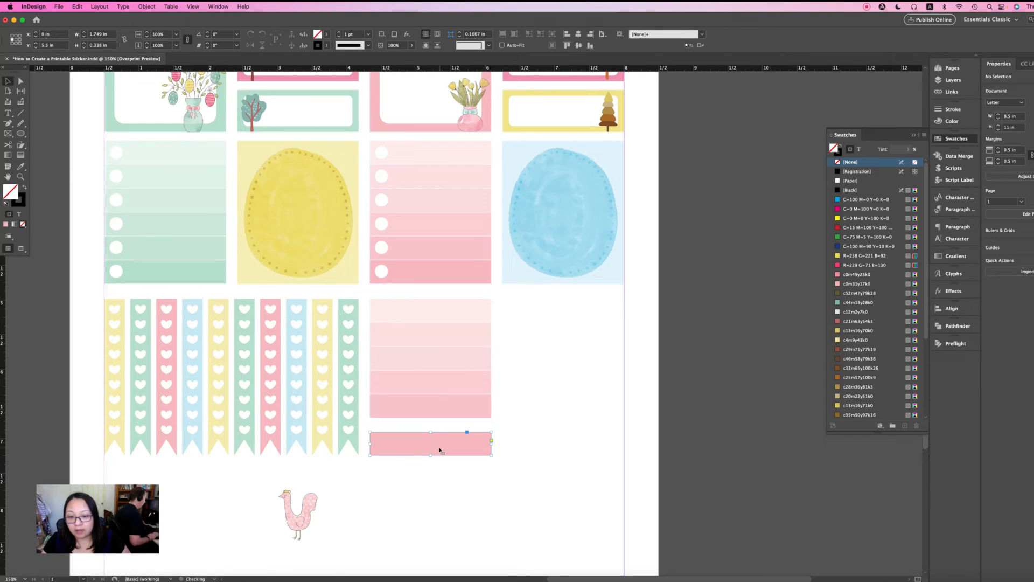
{"action": "left_click_drag", "start_coordinate": [522, 302], "coordinate": [456, 468]}
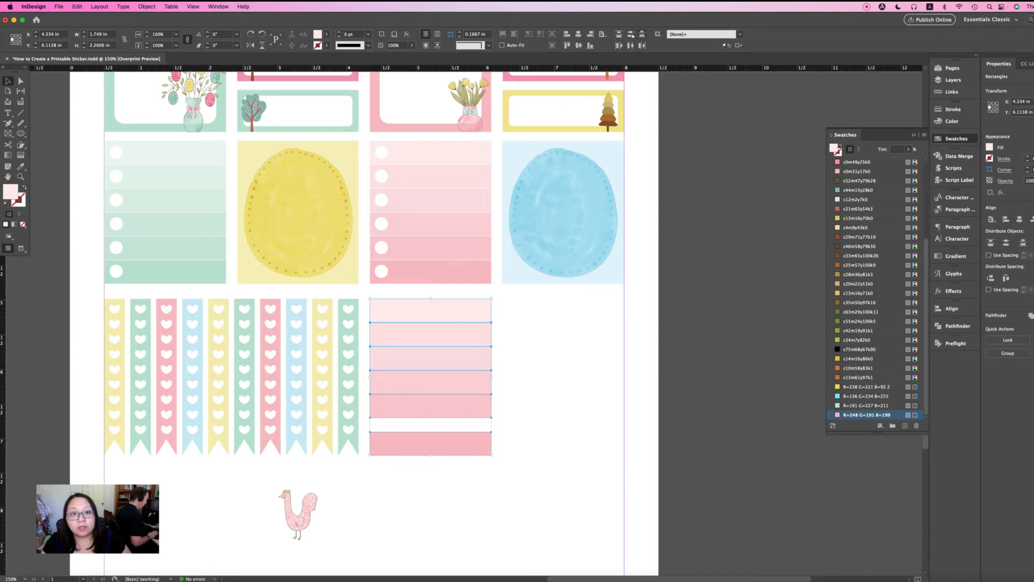
{"action": "left_click", "coordinate": [602, 34]}
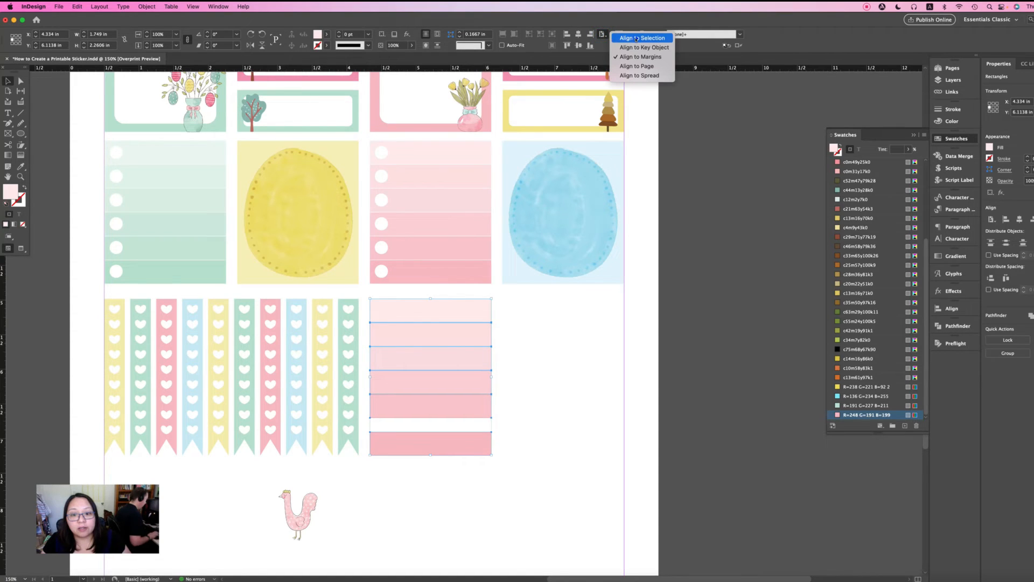
{"action": "left_click", "coordinate": [636, 39]}
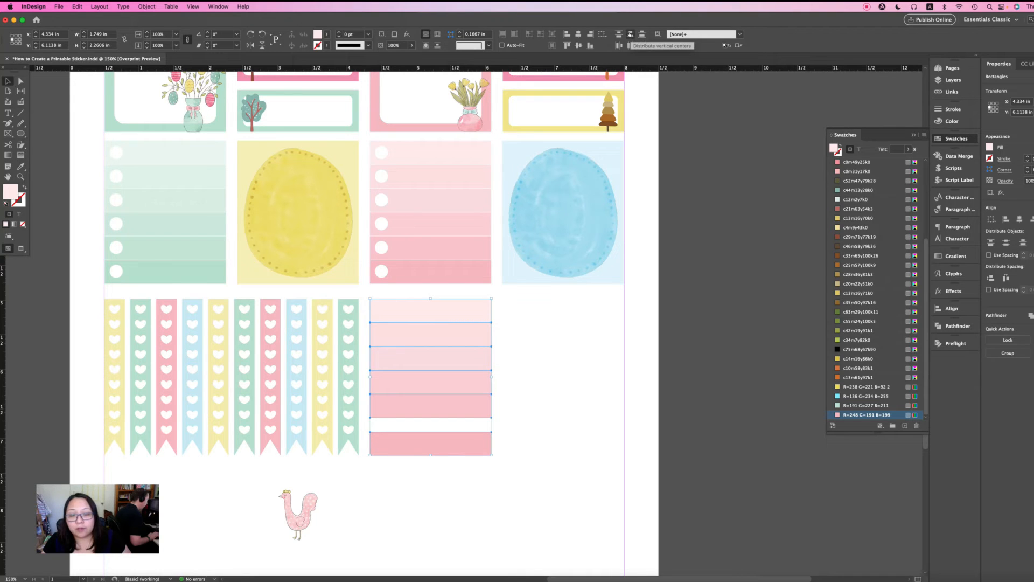
{"action": "left_click", "coordinate": [631, 34]}
{"action": "left_click", "coordinate": [564, 330]}
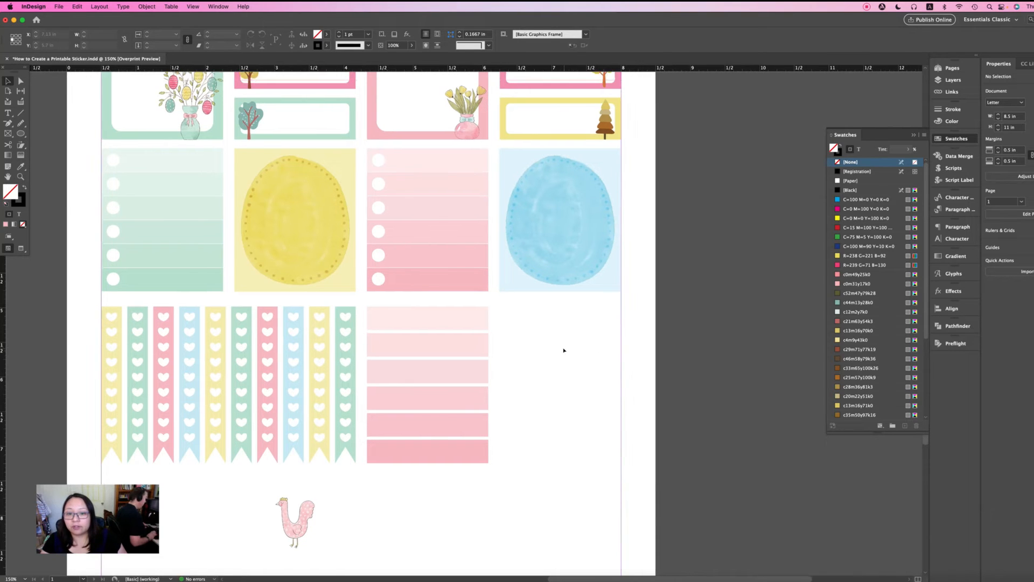
- Recolor the six copied pink bars with the R=136 G=234 B=255 swatch
{"action": "scroll", "coordinate": [564, 350], "scroll_direction": "up", "scroll_amount": 3}
{"action": "scroll", "coordinate": [564, 350], "scroll_direction": "down", "scroll_amount": 2}
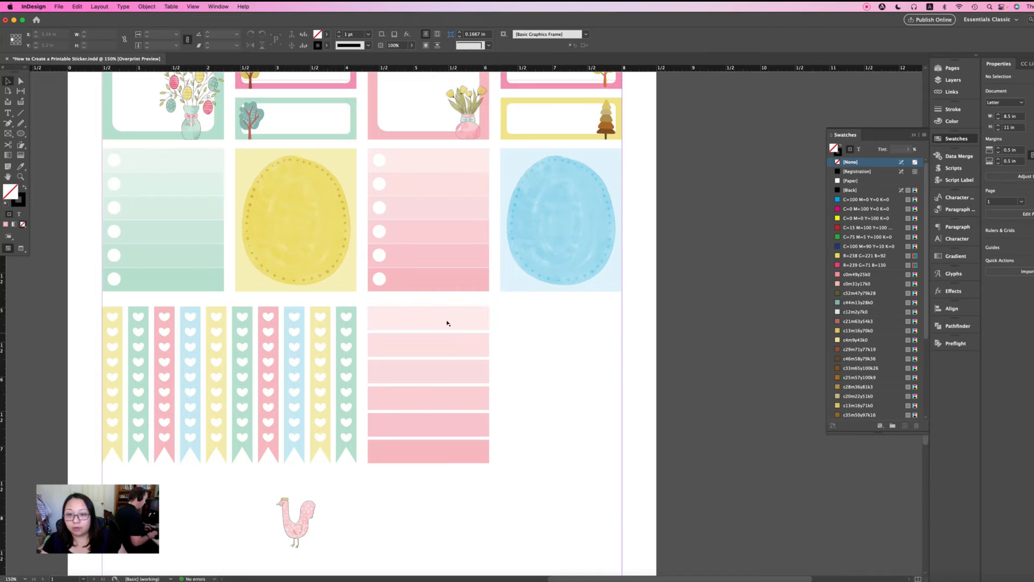
{"action": "scroll", "coordinate": [542, 367], "scroll_direction": "up", "scroll_amount": 2}
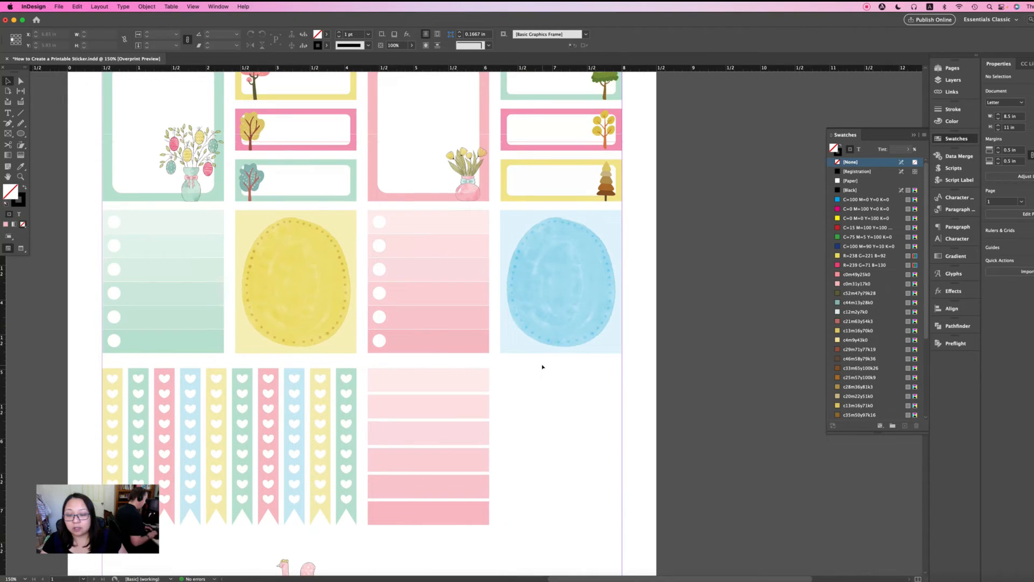
{"action": "scroll", "coordinate": [490, 396], "scroll_direction": "down", "scroll_amount": 4}
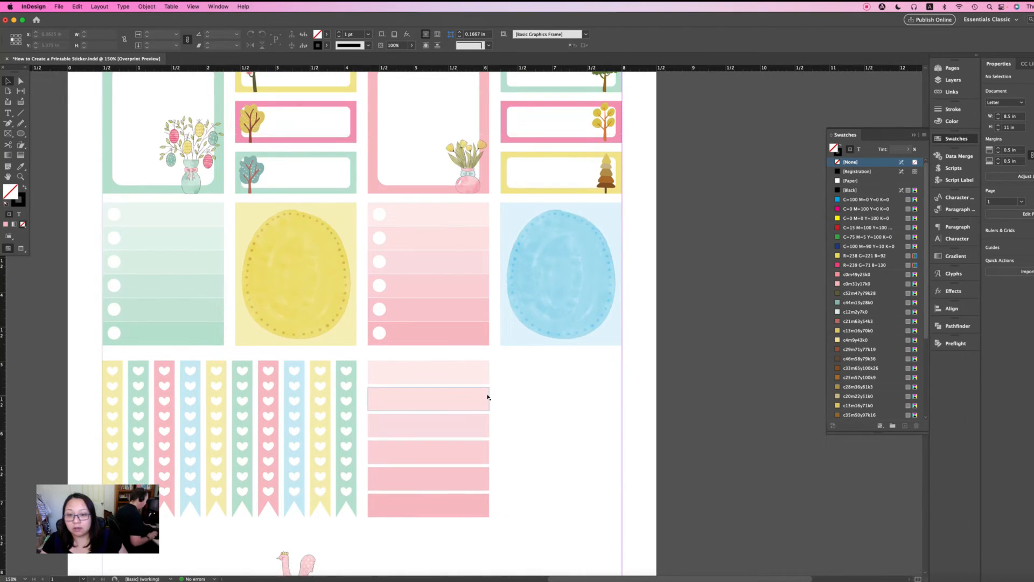
{"action": "scroll", "coordinate": [498, 390], "scroll_direction": "down", "scroll_amount": 4}
{"action": "scroll", "coordinate": [499, 386], "scroll_direction": "up", "scroll_amount": 2}
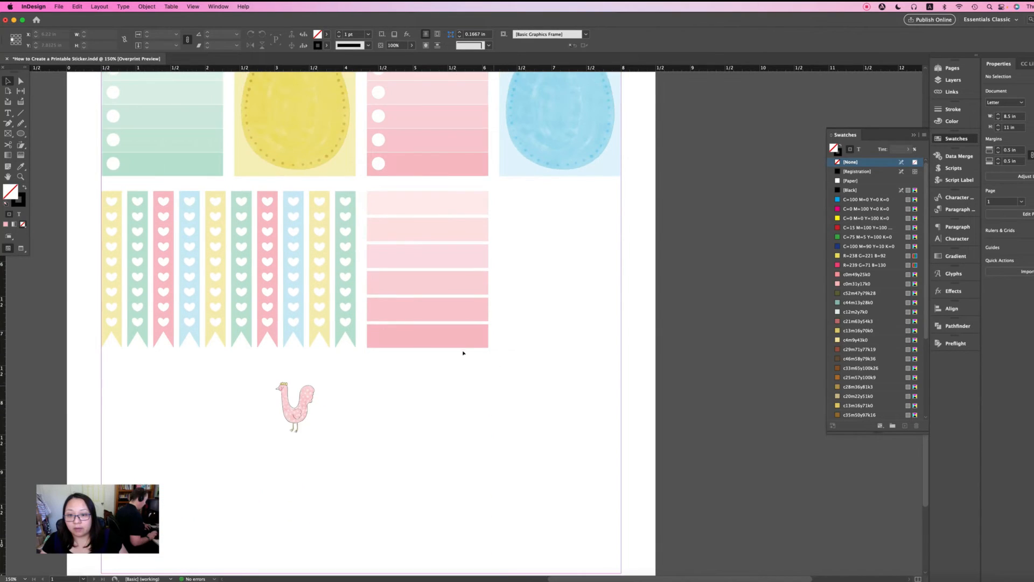
{"action": "left_click", "coordinate": [460, 343]}
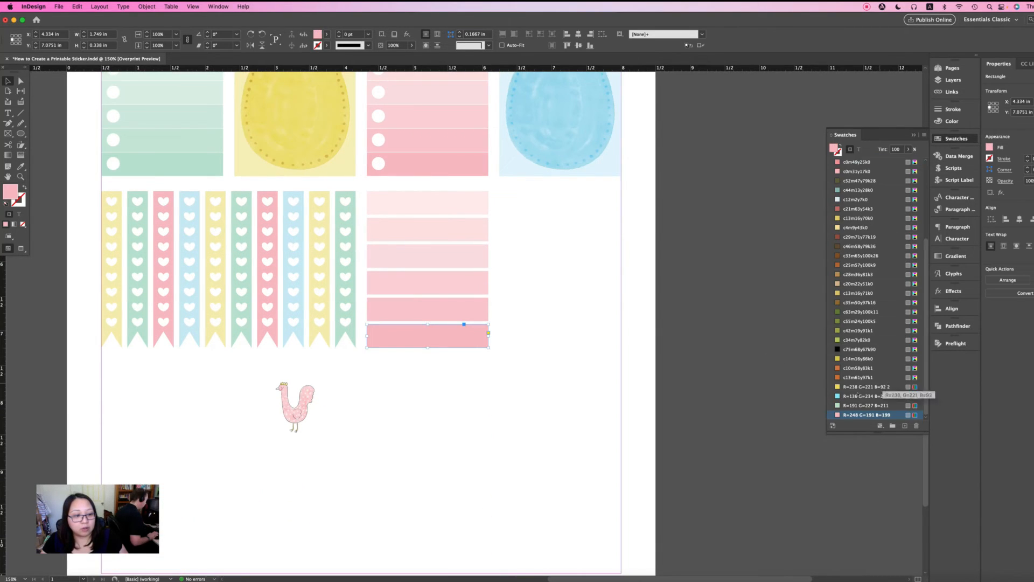
{"action": "left_click", "coordinate": [866, 396]}
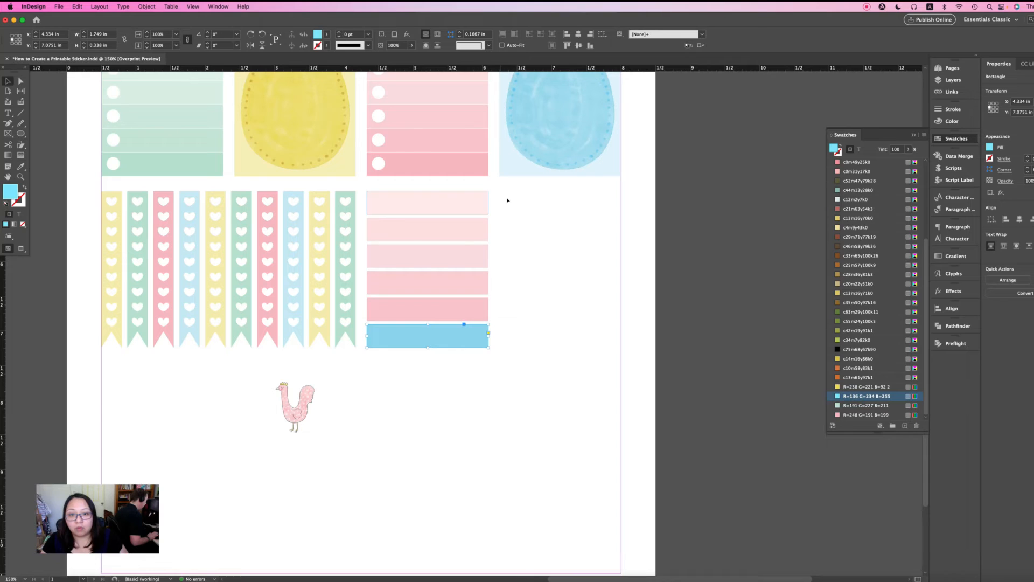
{"action": "left_click_drag", "start_coordinate": [508, 199], "coordinate": [462, 331]}
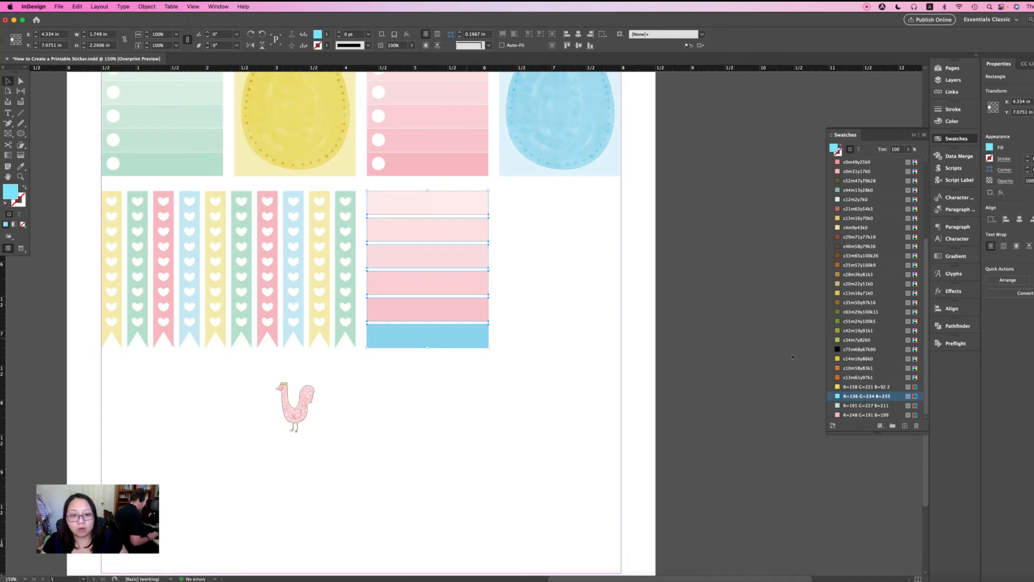
{"action": "left_click", "coordinate": [857, 397]}
{"action": "left_click", "coordinate": [563, 272]}
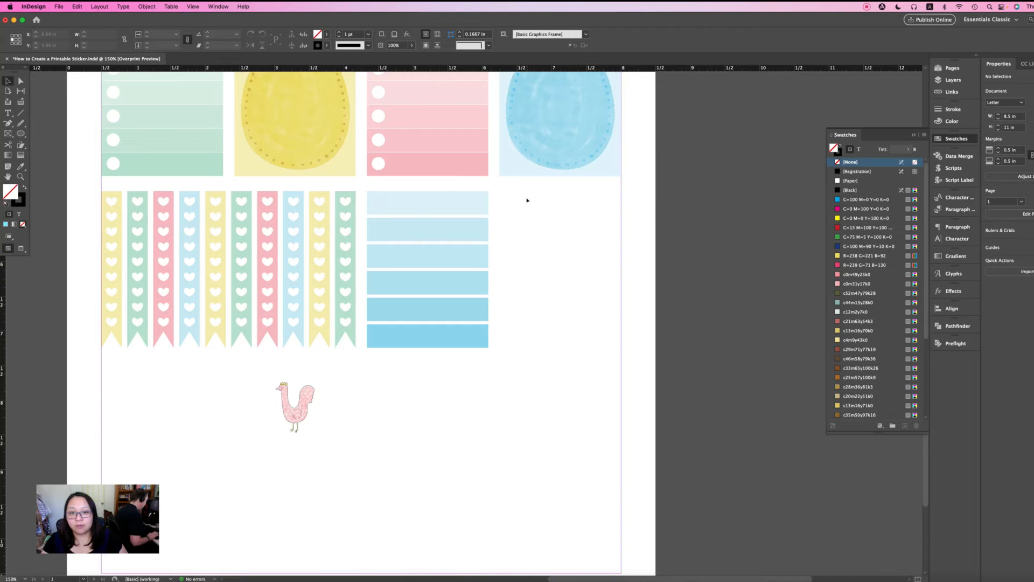
{"action": "scroll", "coordinate": [510, 261], "scroll_direction": "up", "scroll_amount": 3}
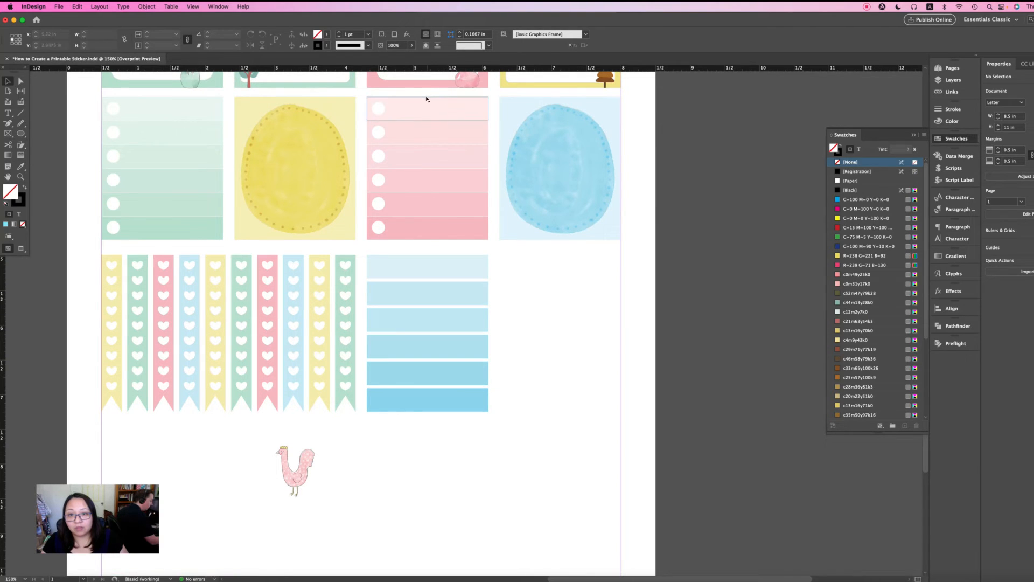
{"action": "left_click_drag", "start_coordinate": [411, 92], "coordinate": [443, 237]}
{"action": "left_click", "coordinate": [564, 320]}
{"action": "left_click_drag", "start_coordinate": [450, 415], "coordinate": [507, 253]}
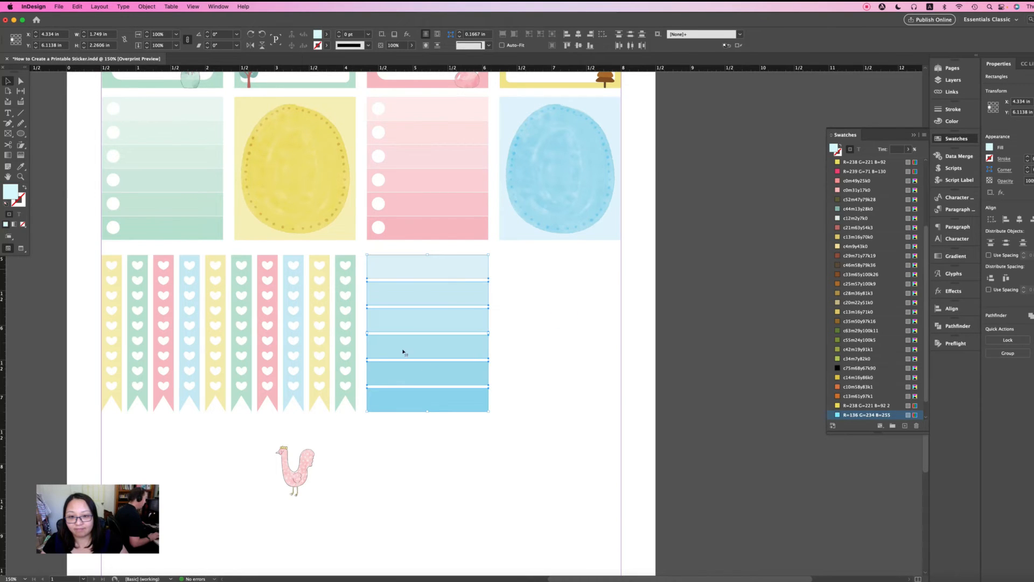
{"action": "left_click", "coordinate": [529, 342]}
- Narrow the six blue bars together to a width of 0.8745 in, keeping their left edge in place
{"action": "scroll", "coordinate": [518, 334], "scroll_direction": "up", "scroll_amount": 1}
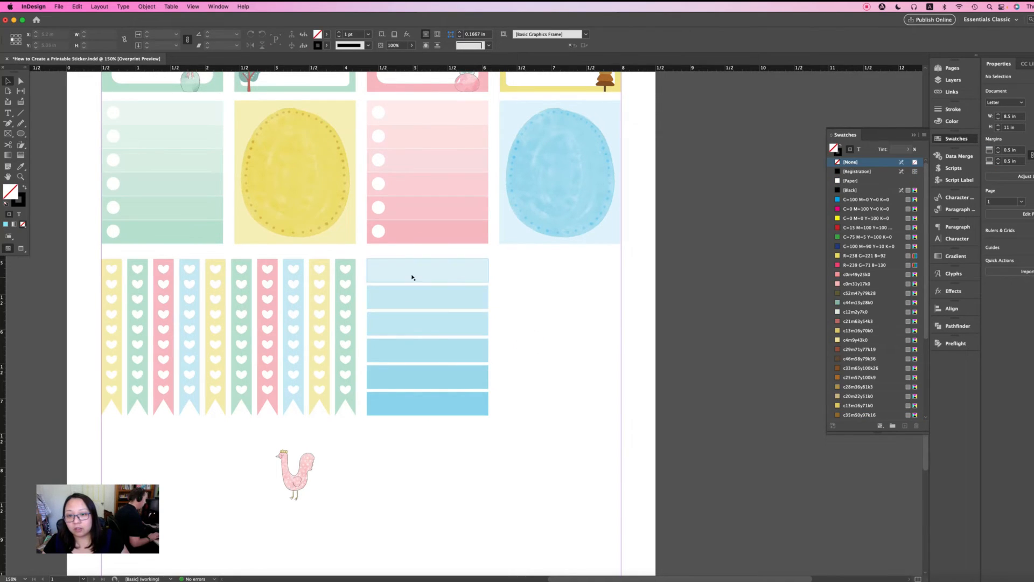
{"action": "scroll", "coordinate": [510, 269], "scroll_direction": "down", "scroll_amount": 1}
{"action": "left_click_drag", "start_coordinate": [510, 265], "coordinate": [455, 419]}
{"action": "left_click_drag", "start_coordinate": [488, 329], "coordinate": [431, 327]}
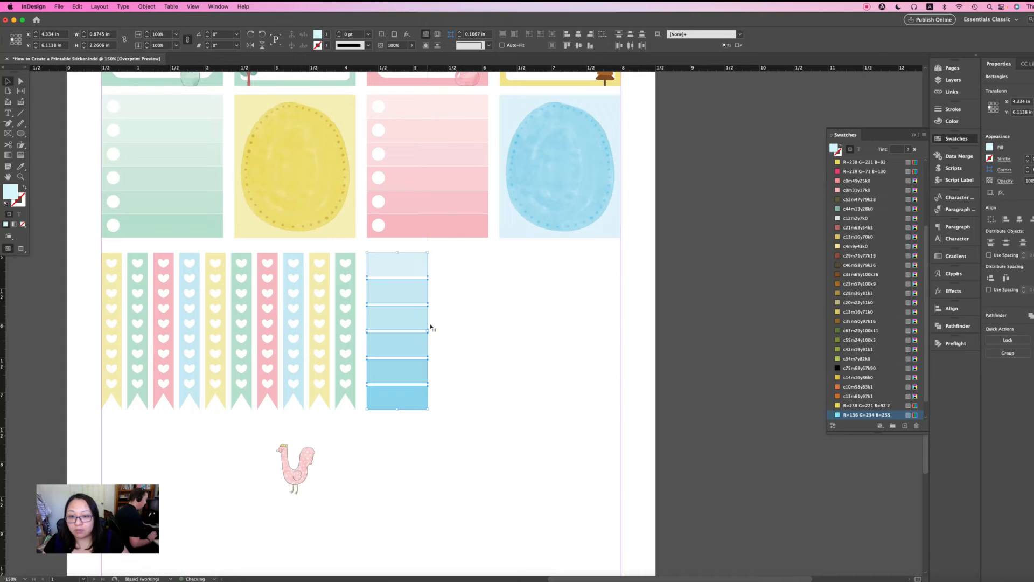
{"action": "left_click", "coordinate": [454, 275]}
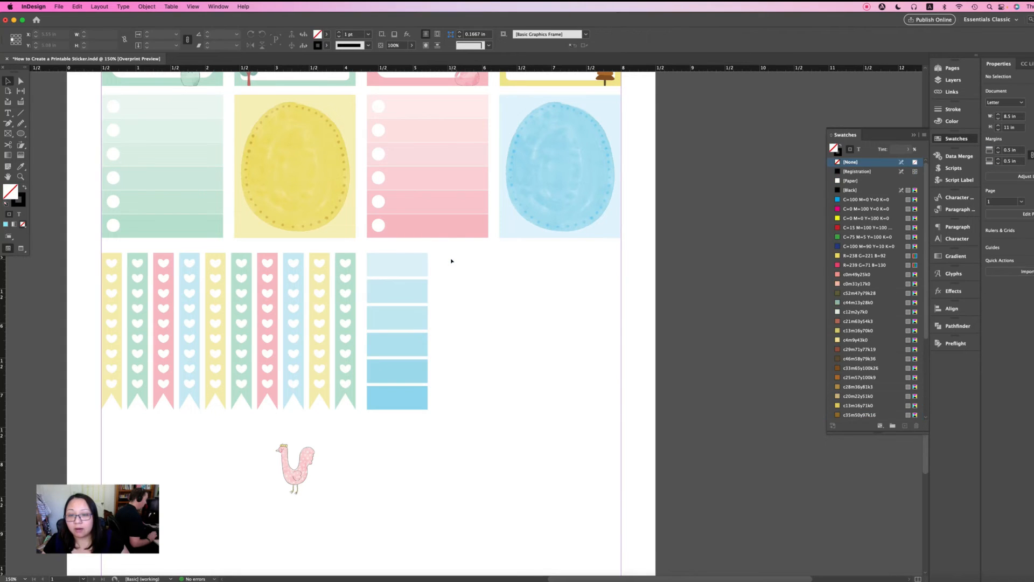
- Undo the last narrowing of the six stacked blue bars beside the heart banners
{"action": "left_click_drag", "start_coordinate": [452, 261], "coordinate": [421, 399]}
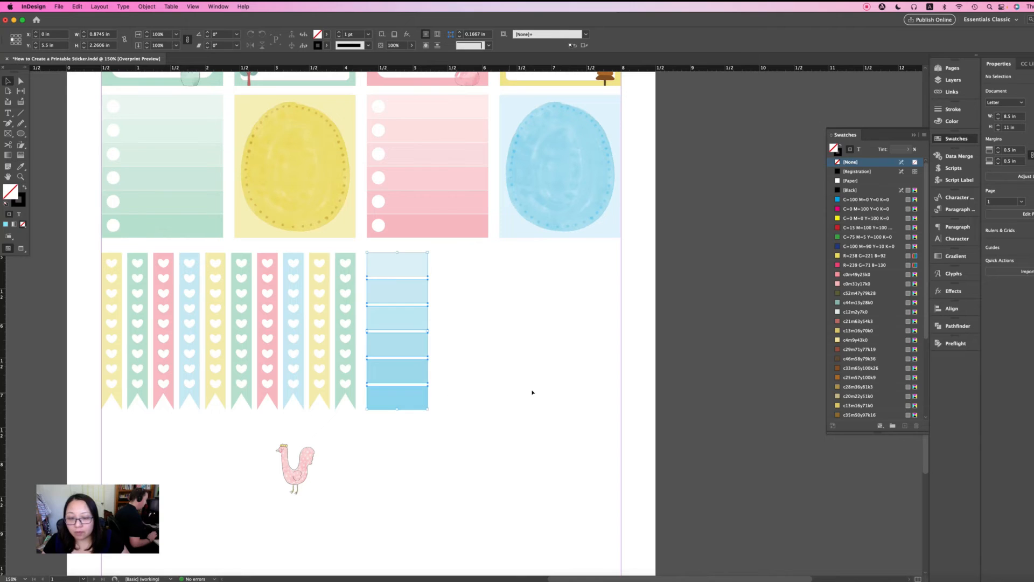
{"action": "key", "text": "super+z"}
{"action": "left_click", "coordinate": [523, 276]}
{"action": "left_click_drag", "start_coordinate": [510, 256], "coordinate": [443, 431]}
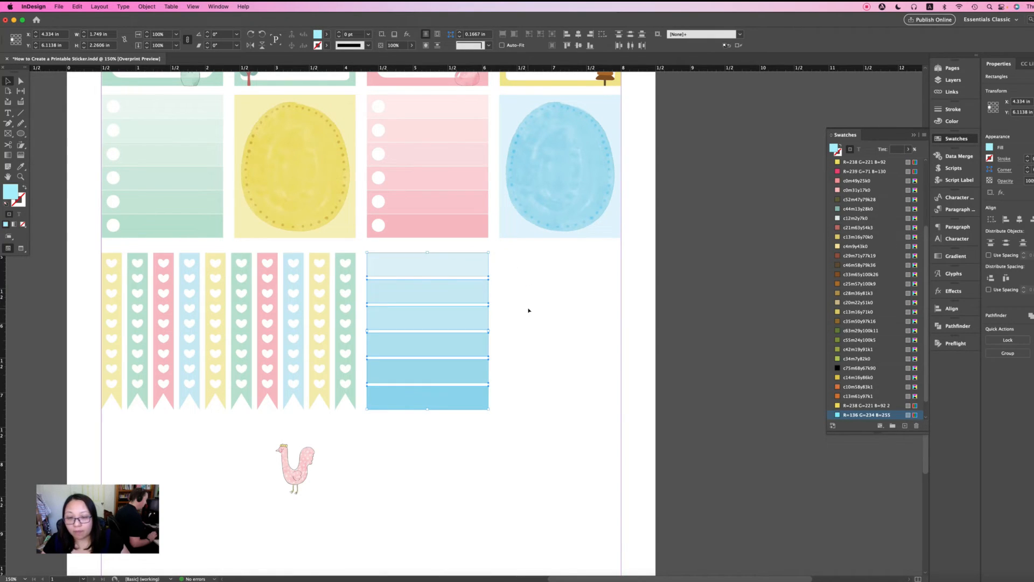
{"action": "scroll", "coordinate": [527, 309], "scroll_direction": "left", "scroll_amount": 1}
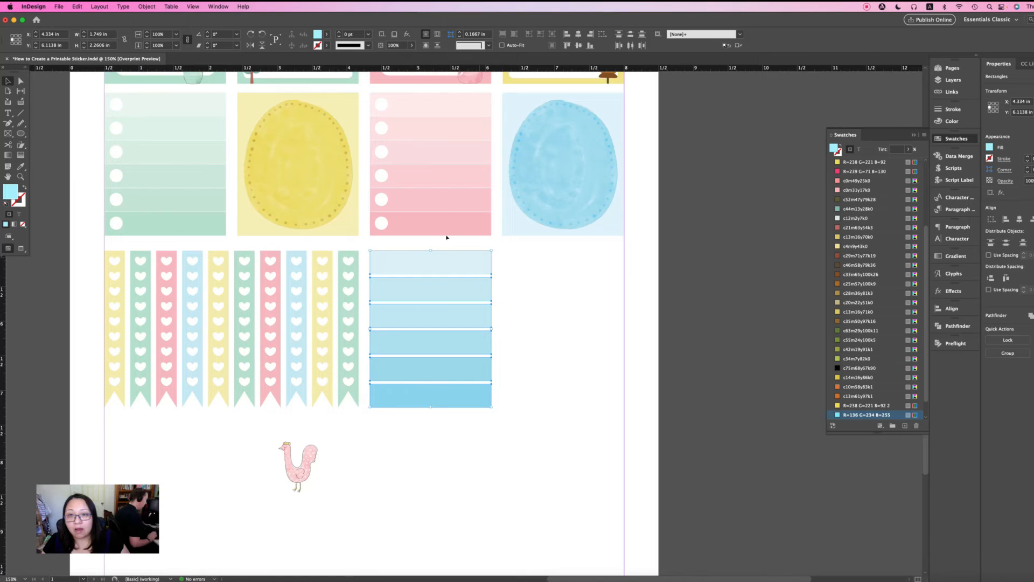
- Duplicate the pink circle checklist into the empty space below the blue egg sticker
{"action": "left_click_drag", "start_coordinate": [366, 90], "coordinate": [423, 243]}
{"action": "left_click_drag", "start_coordinate": [436, 107], "coordinate": [572, 265]}
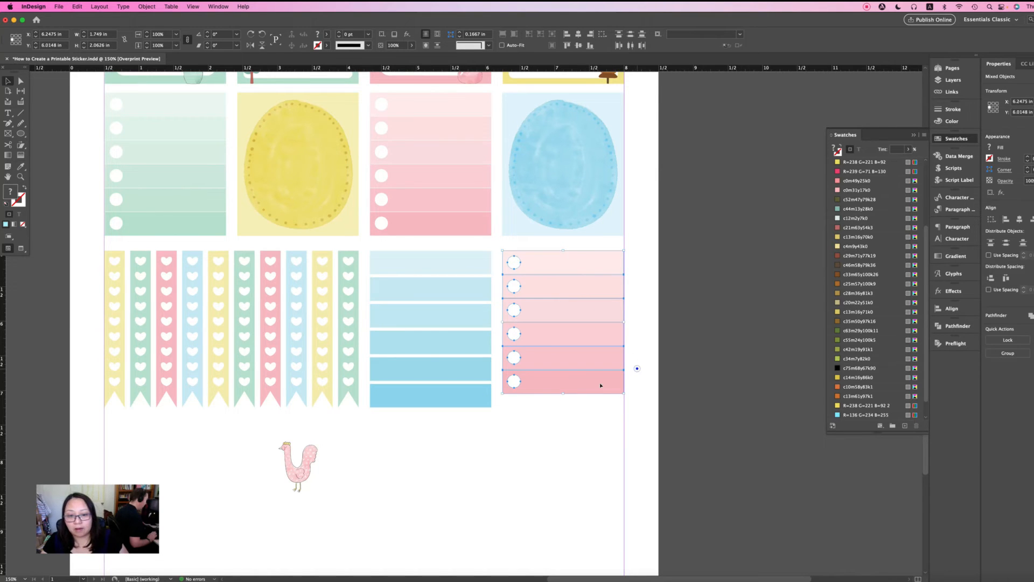
- Group each white circle with its pink bar in the duplicated checklist, making six separate rows
{"action": "left_click", "coordinate": [638, 368]}
{"action": "left_click", "coordinate": [585, 383]}
{"action": "left_click_drag", "start_coordinate": [506, 403], "coordinate": [517, 385]}
{"action": "left_click_drag", "start_coordinate": [498, 350], "coordinate": [512, 264]}
{"action": "key", "text": "super+g"}
{"action": "key", "text": "super+g"}
{"action": "key", "text": "super+g"}
{"action": "left_click", "coordinate": [569, 377]}
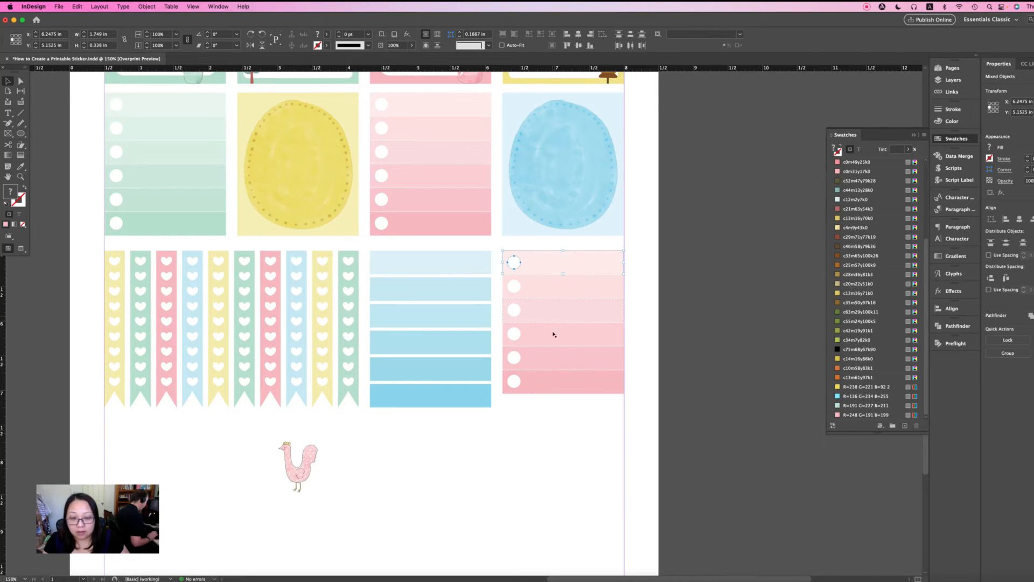
- Align the lowest row of the duplicated pink checklist to the bottom edge of the lowest blue bar
{"action": "scroll", "coordinate": [593, 404], "scroll_direction": "down", "scroll_amount": 1}
{"action": "left_click", "coordinate": [580, 378]}
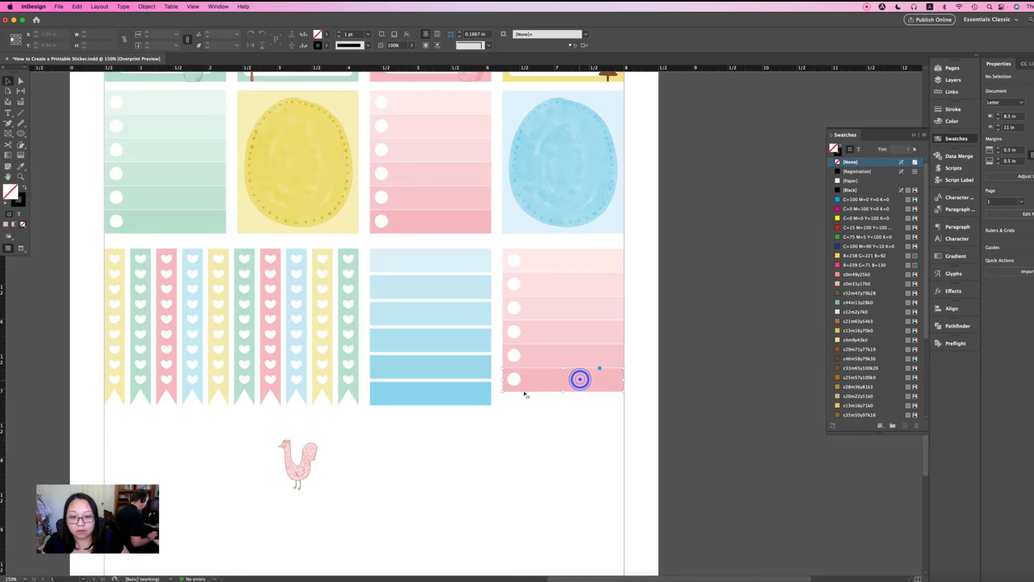
{"action": "left_click", "coordinate": [485, 398], "text": "shift"}
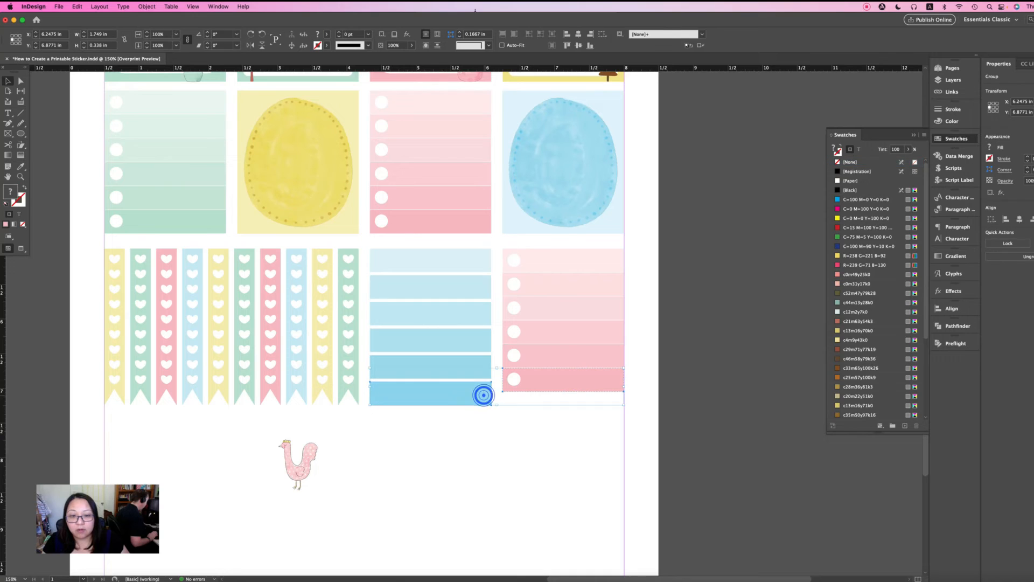
{"action": "left_click", "coordinate": [591, 46]}
- Distribute the six grouped pink checklist rows evenly in the vertical direction
{"action": "left_click", "coordinate": [612, 438]}
{"action": "left_click_drag", "start_coordinate": [639, 254], "coordinate": [599, 437]}
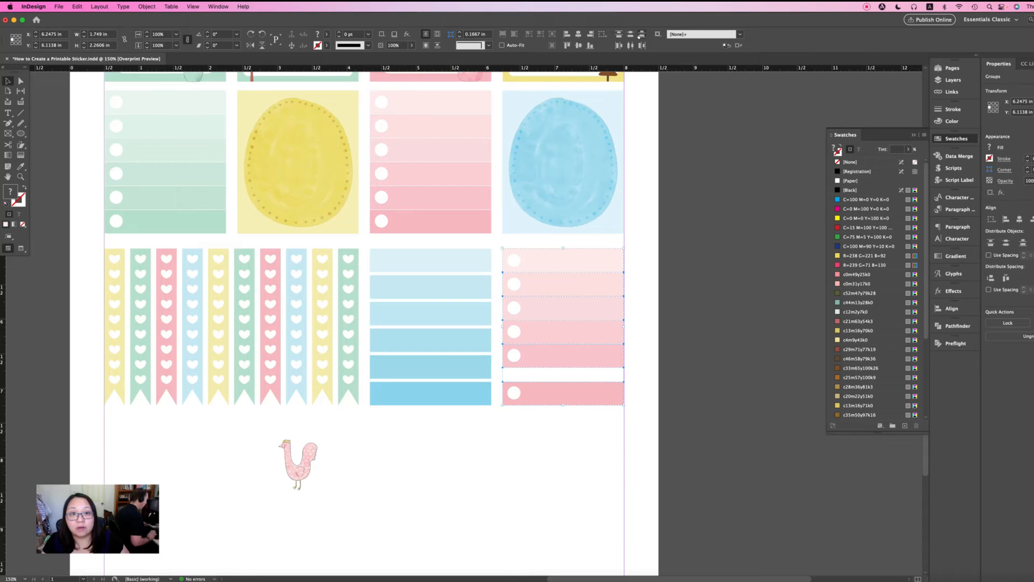
{"action": "left_click", "coordinate": [631, 35]}
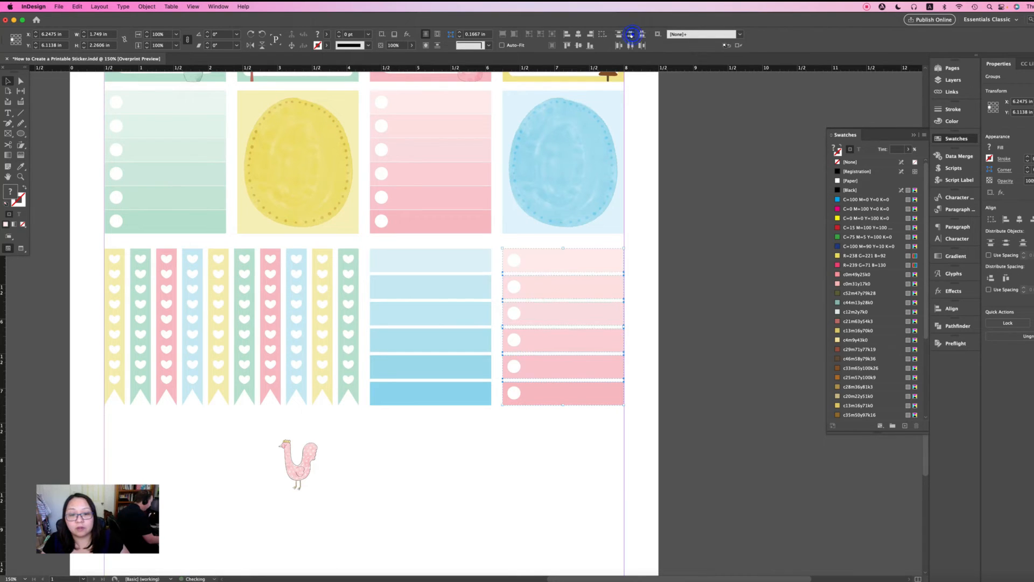
{"action": "left_click", "coordinate": [637, 300]}
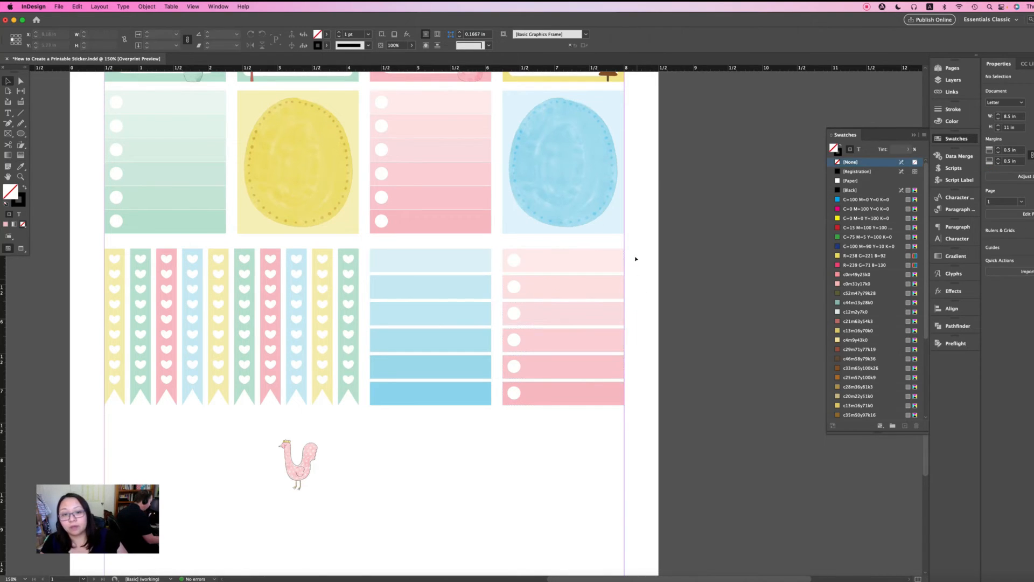
- Recolor the six bars of the duplicated pink checklist with the blue swatch R=136 G=234 B=255, keeping the circles white
{"action": "left_click_drag", "start_coordinate": [636, 256], "coordinate": [631, 408]}
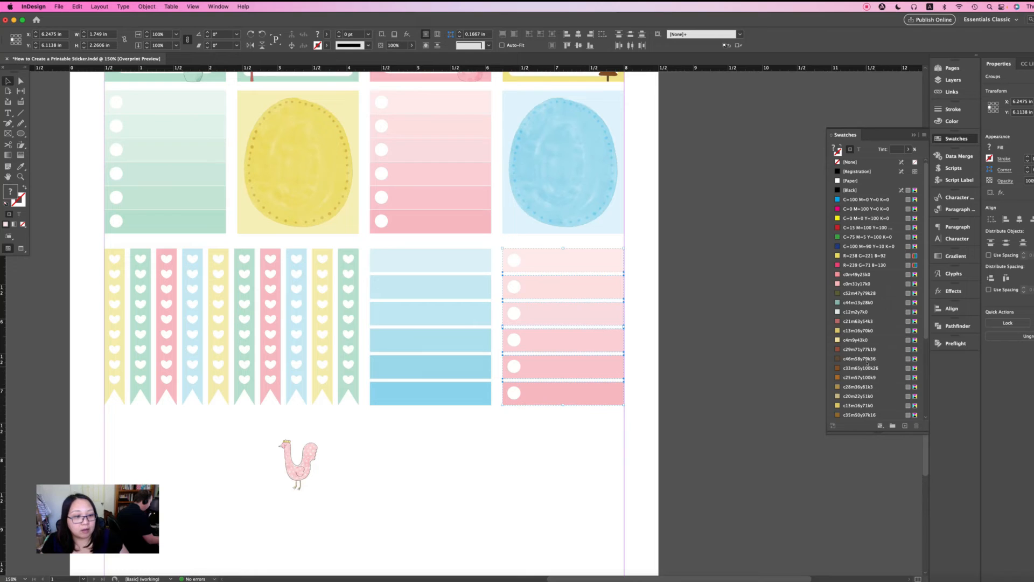
{"action": "left_click", "coordinate": [656, 291]}
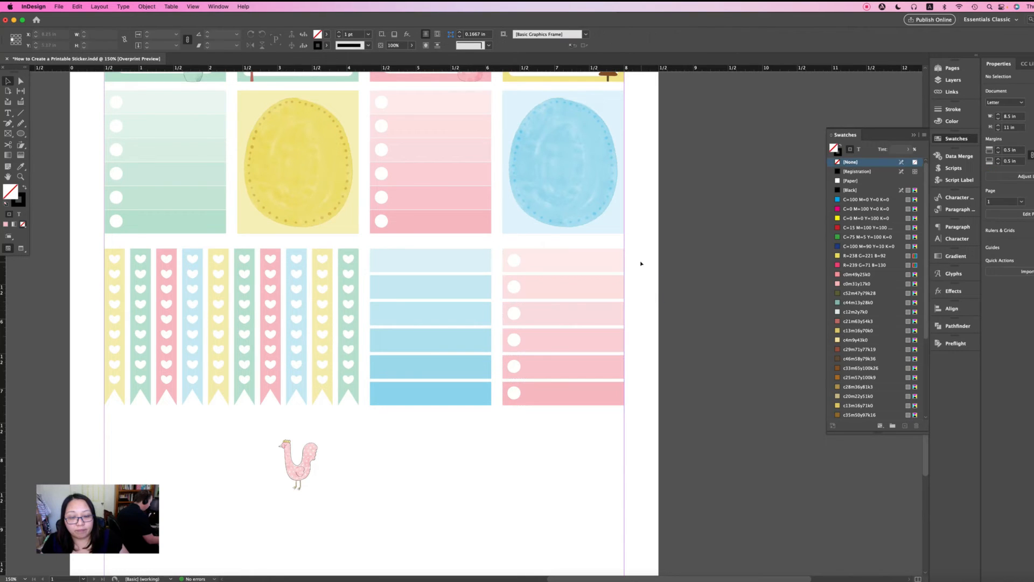
{"action": "left_click", "coordinate": [640, 256]}
{"action": "left_click_drag", "start_coordinate": [639, 255], "coordinate": [603, 401]}
{"action": "left_click", "coordinate": [644, 253]}
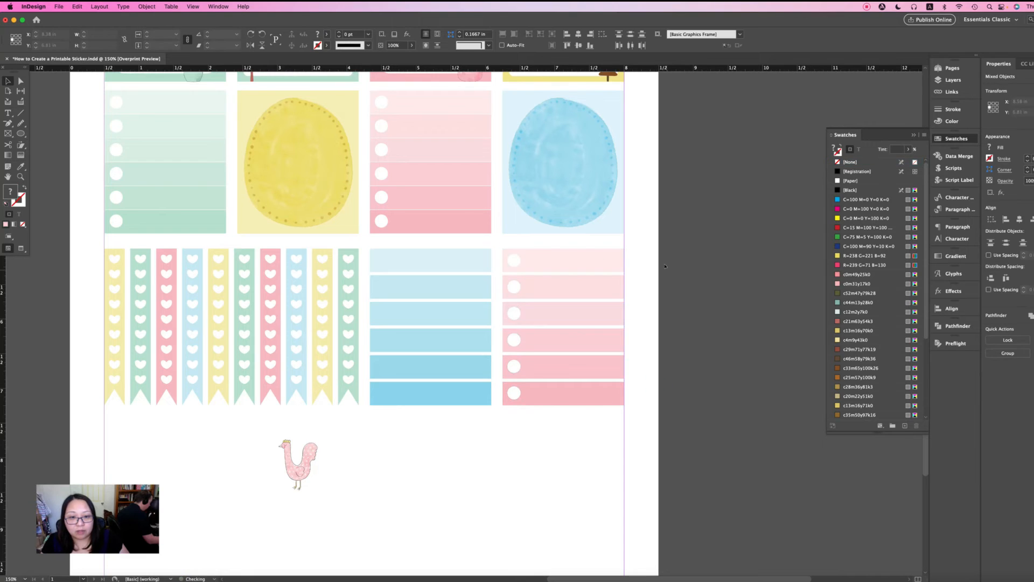
{"action": "left_click_drag", "start_coordinate": [645, 253], "coordinate": [604, 455]}
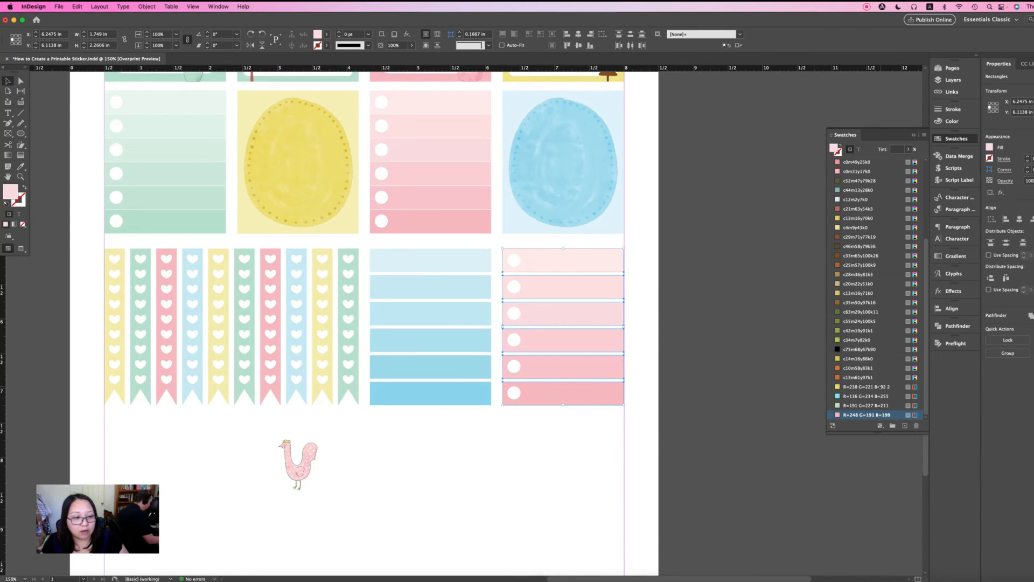
{"action": "left_click", "coordinate": [847, 396]}
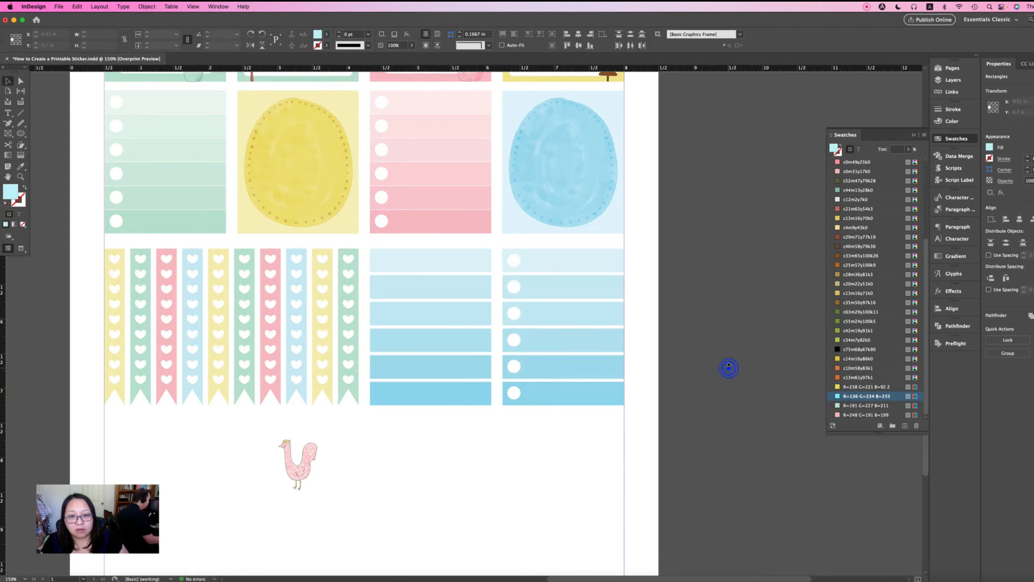
{"action": "left_click", "coordinate": [694, 364]}
- Narrow the six plain blue bars to about 0.76 in wide and duplicate the column directly to their right
{"action": "scroll", "coordinate": [689, 364], "scroll_direction": "up", "scroll_amount": 3}
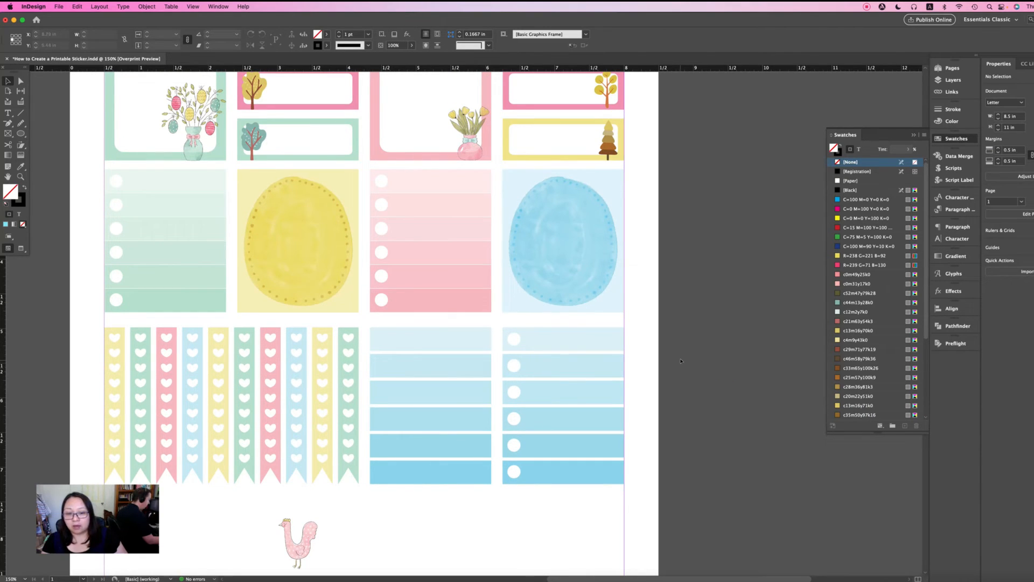
{"action": "left_click", "coordinate": [681, 359]}
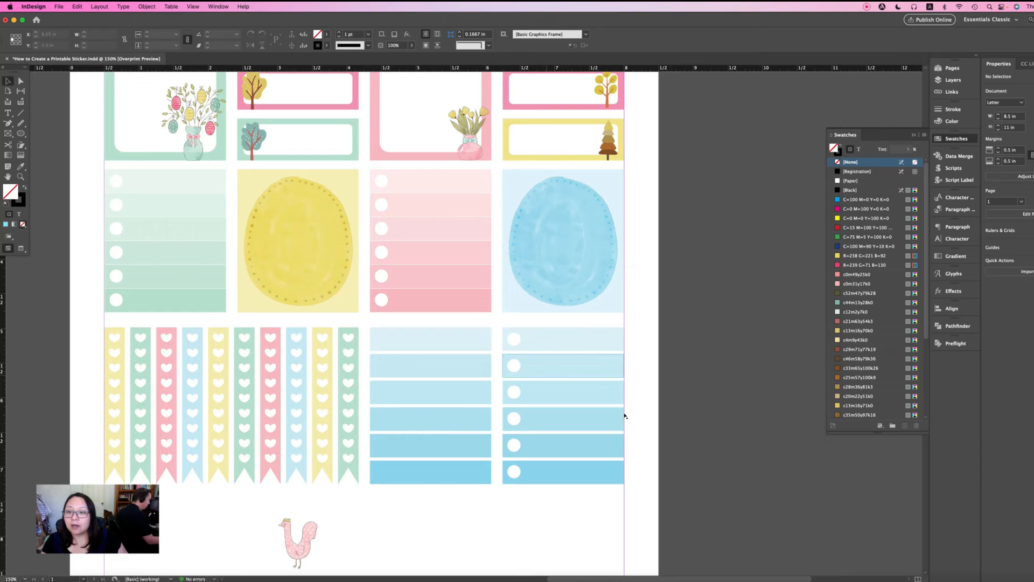
{"action": "left_click_drag", "start_coordinate": [387, 324], "coordinate": [439, 493]}
{"action": "left_click_drag", "start_coordinate": [489, 405], "coordinate": [423, 403]}
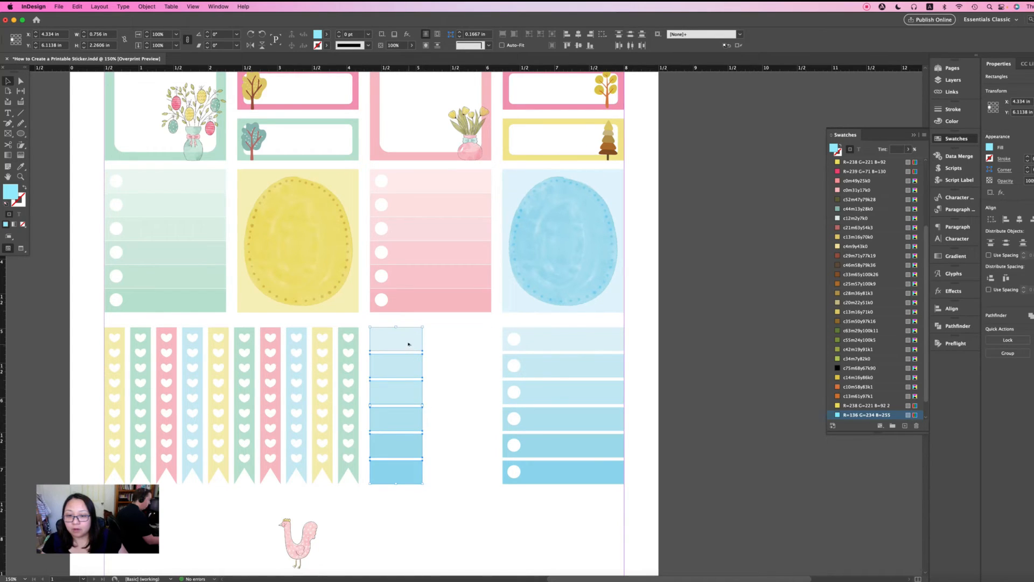
{"action": "left_click_drag", "start_coordinate": [409, 343], "coordinate": [466, 345]}
- Widen both columns of blue bars together to about 0.84 in each so they fill the width of the sticker above
{"action": "left_click_drag", "start_coordinate": [407, 323], "coordinate": [453, 498]}
{"action": "left_click_drag", "start_coordinate": [478, 404], "coordinate": [491, 405]}
{"action": "left_click", "coordinate": [467, 537]}
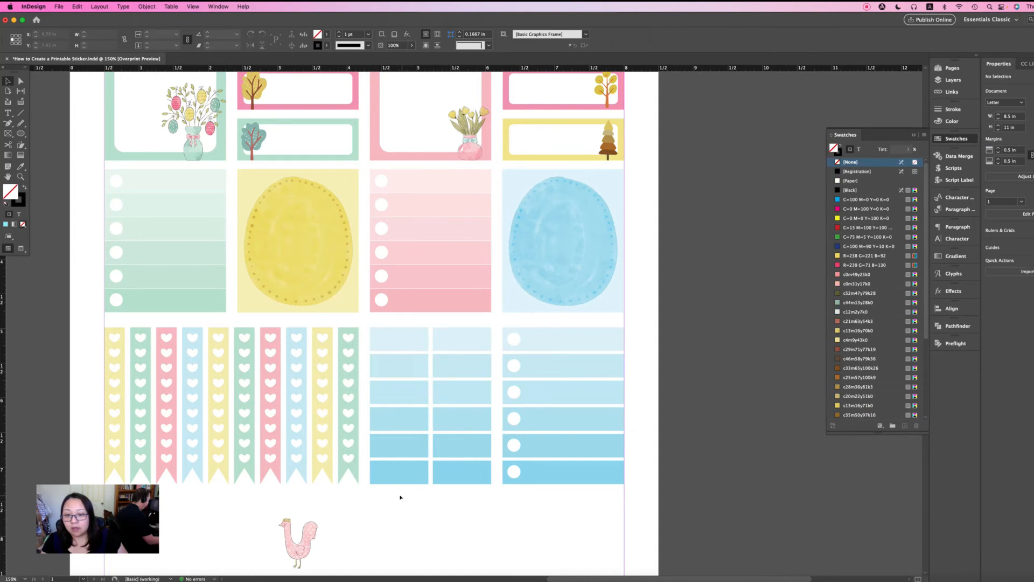
- Try to recolor the left column of narrow blue bars with the yellow swatch R=238 G=221 B=92 2
{"action": "left_click_drag", "start_coordinate": [399, 494], "coordinate": [416, 333]}
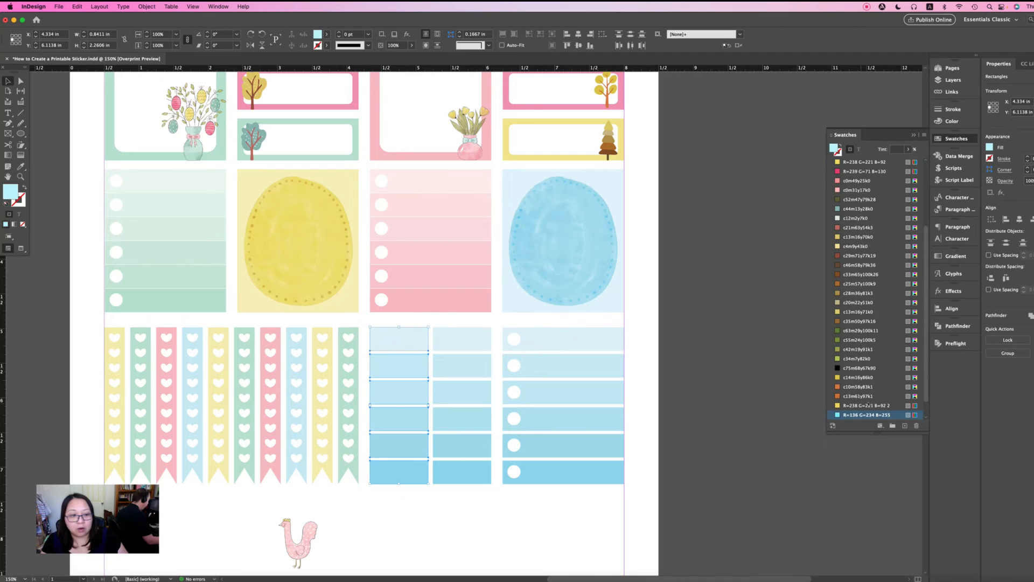
{"action": "scroll", "coordinate": [868, 404], "scroll_direction": "down", "scroll_amount": 2}
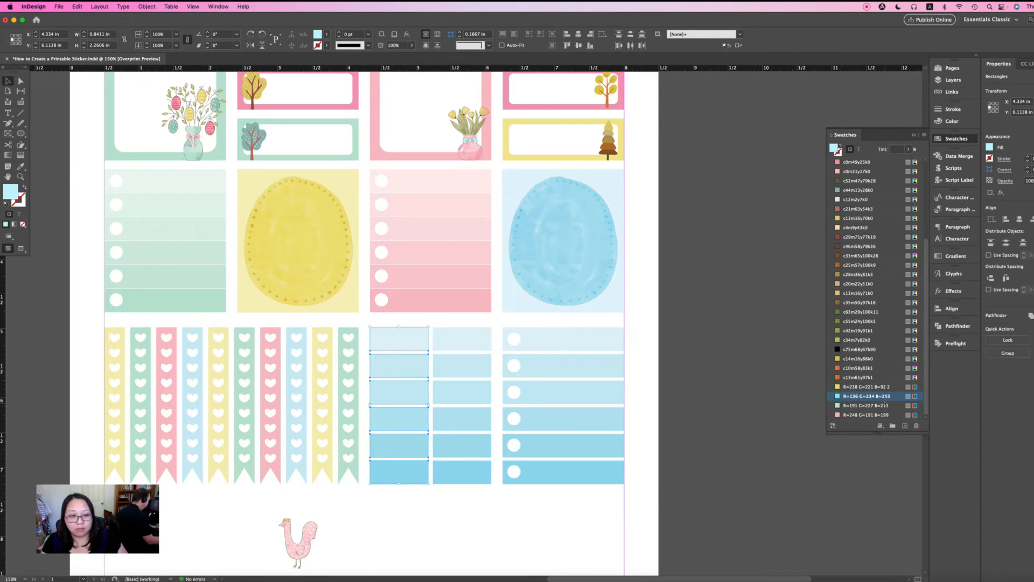
{"action": "left_click", "coordinate": [861, 387]}
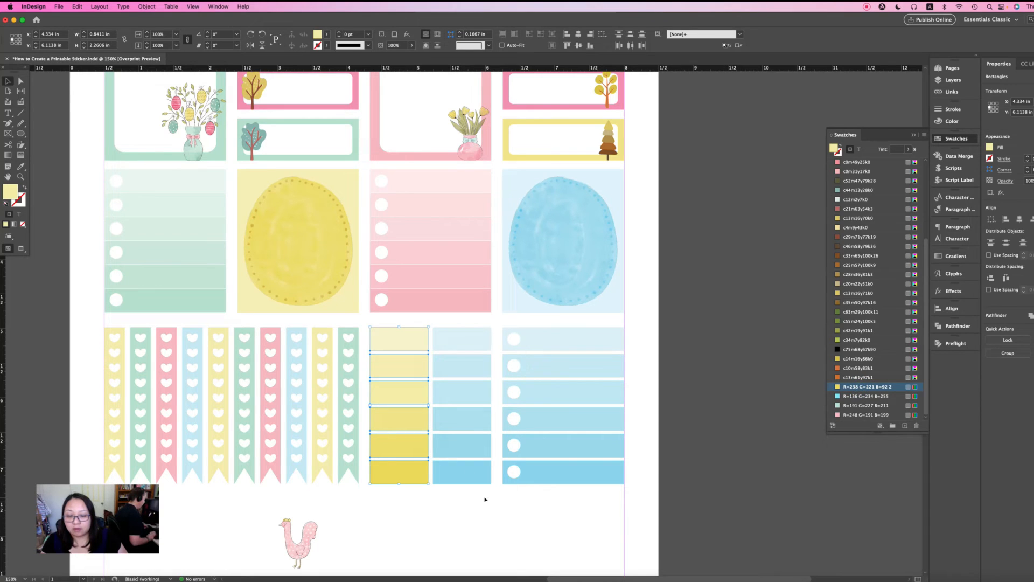
{"action": "key", "text": "super+z"}
- Recolor the right column of narrow blue bars with the yellow swatch R=238 G=221 B=92 2
{"action": "left_click_drag", "start_coordinate": [476, 505], "coordinate": [452, 324]}
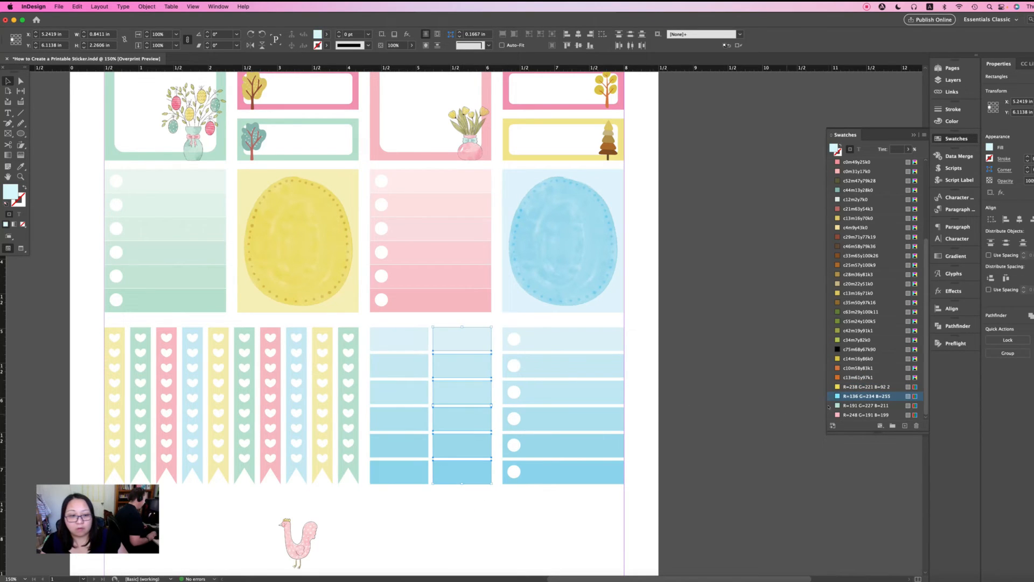
{"action": "left_click", "coordinate": [850, 387]}
{"action": "left_click", "coordinate": [589, 525]}
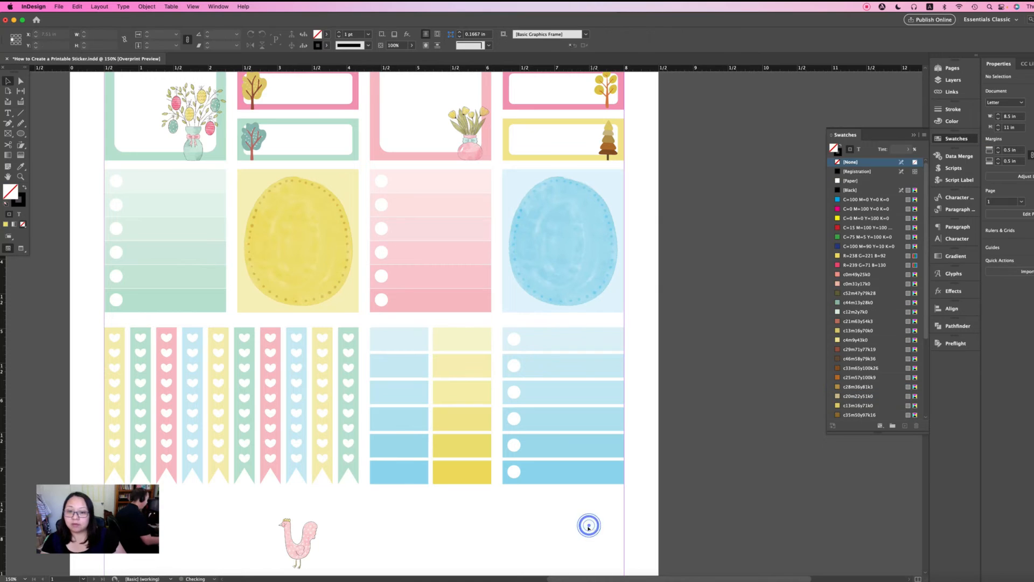
- Add the centred 10 pt text "To Do" inside the top bar of the narrow blue column
{"action": "scroll", "coordinate": [561, 515], "scroll_direction": "up", "scroll_amount": 4}
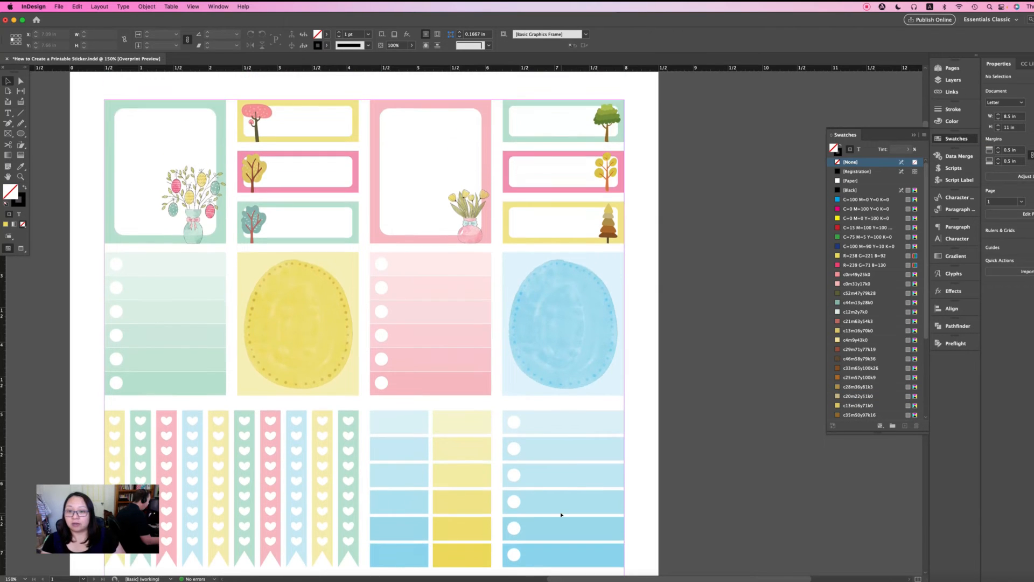
{"action": "scroll", "coordinate": [561, 515], "scroll_direction": "down", "scroll_amount": 7}
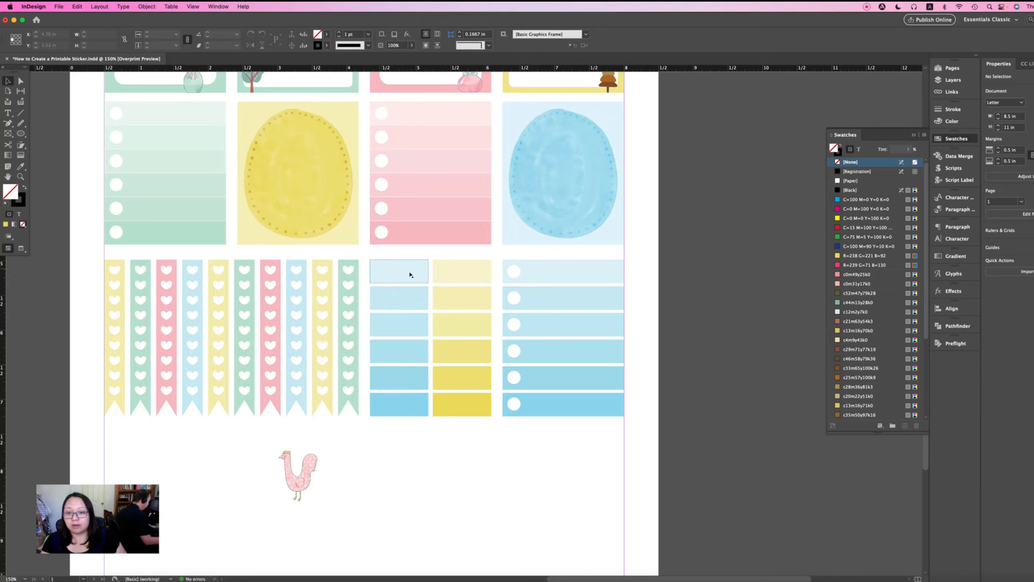
{"action": "left_click", "coordinate": [8, 80]}
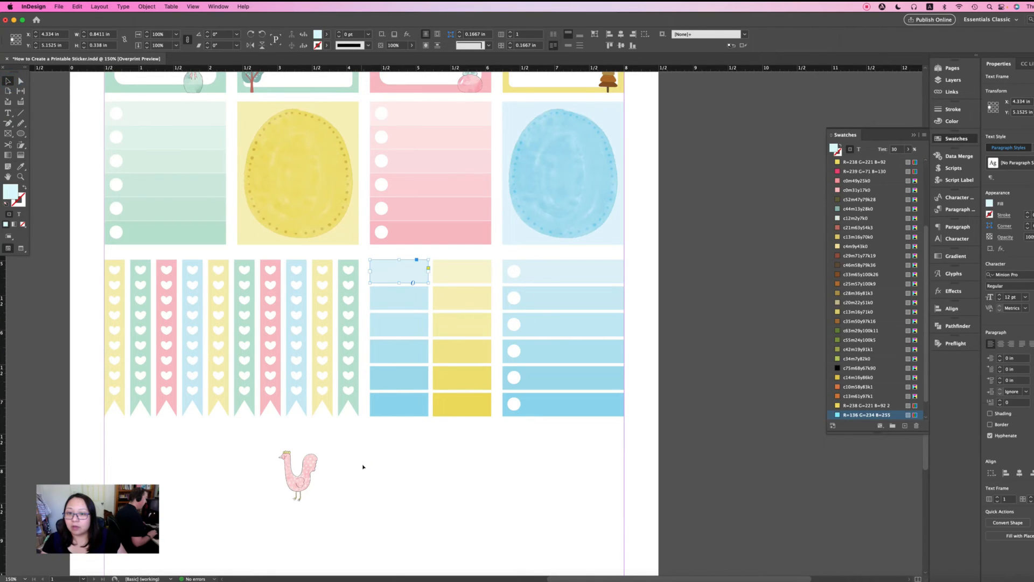
{"action": "left_click", "coordinate": [363, 467]}
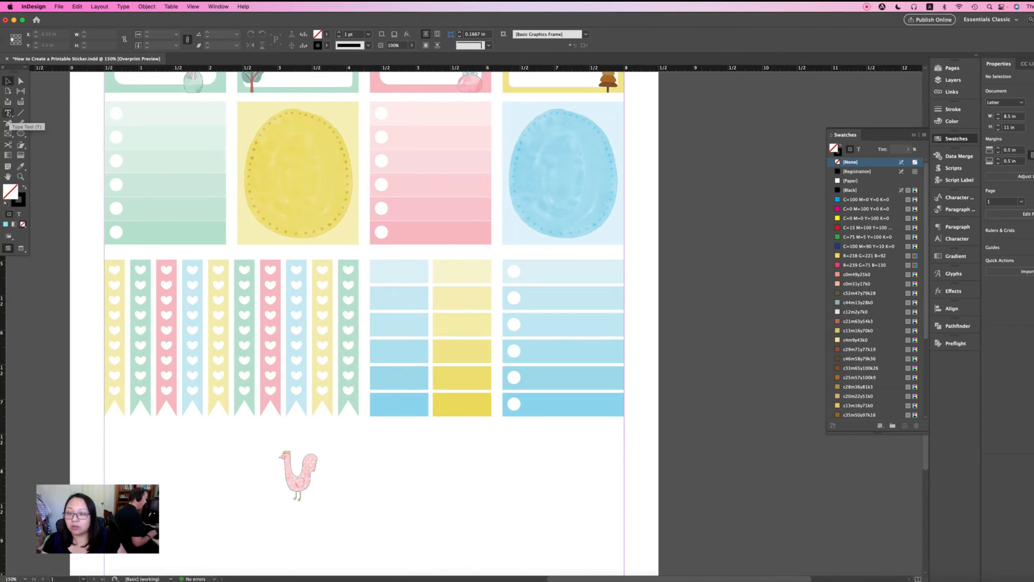
{"action": "left_click", "coordinate": [8, 114]}
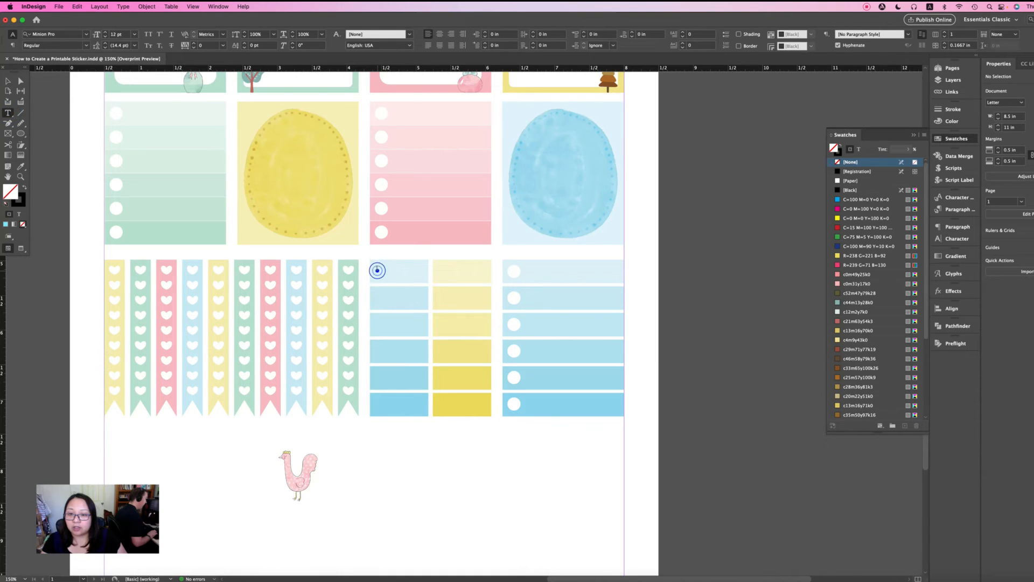
{"action": "left_click", "coordinate": [377, 270]}
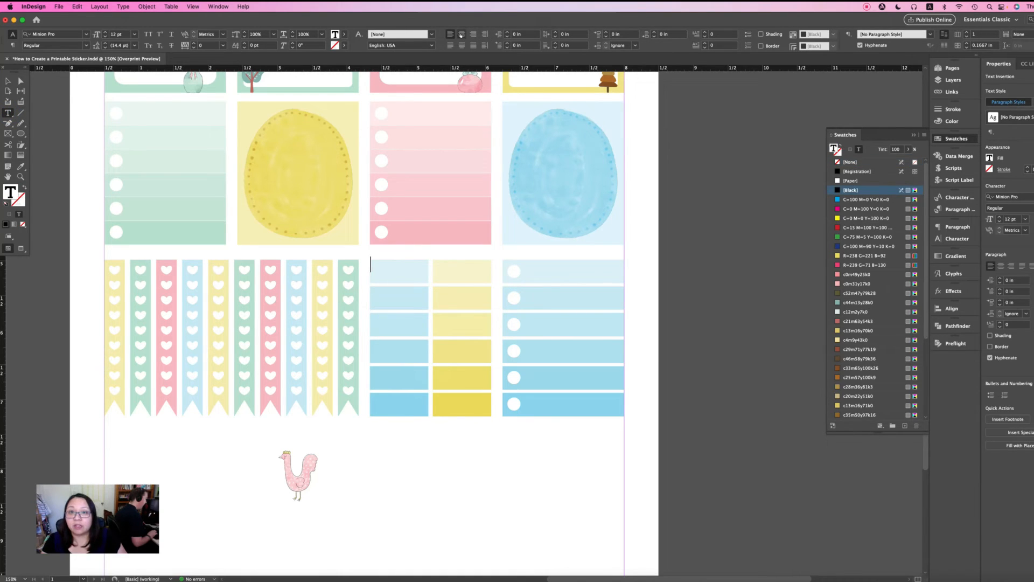
{"action": "left_click", "coordinate": [461, 34]}
{"action": "left_click", "coordinate": [134, 35]}
{"action": "left_click", "coordinate": [127, 85]}
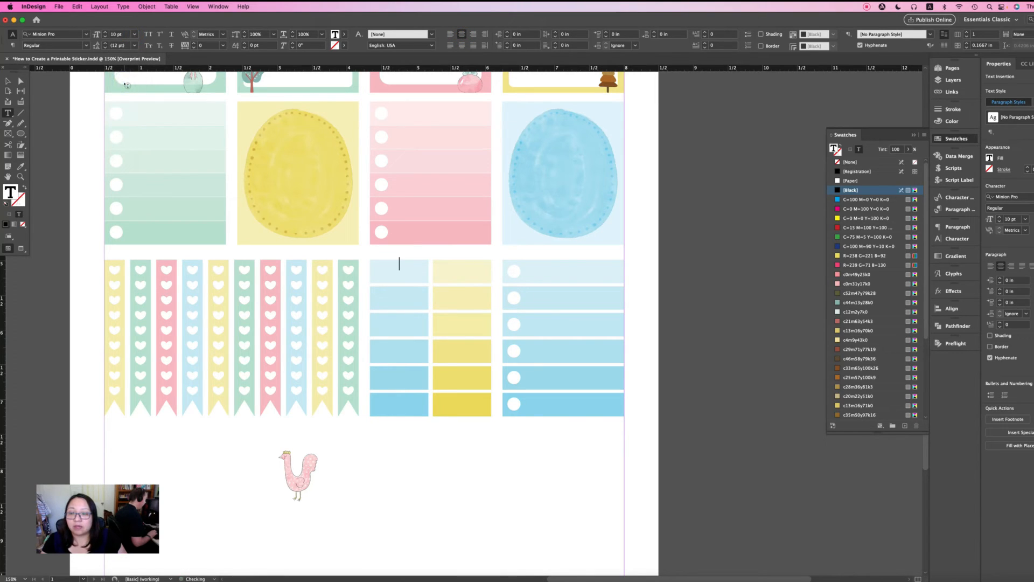
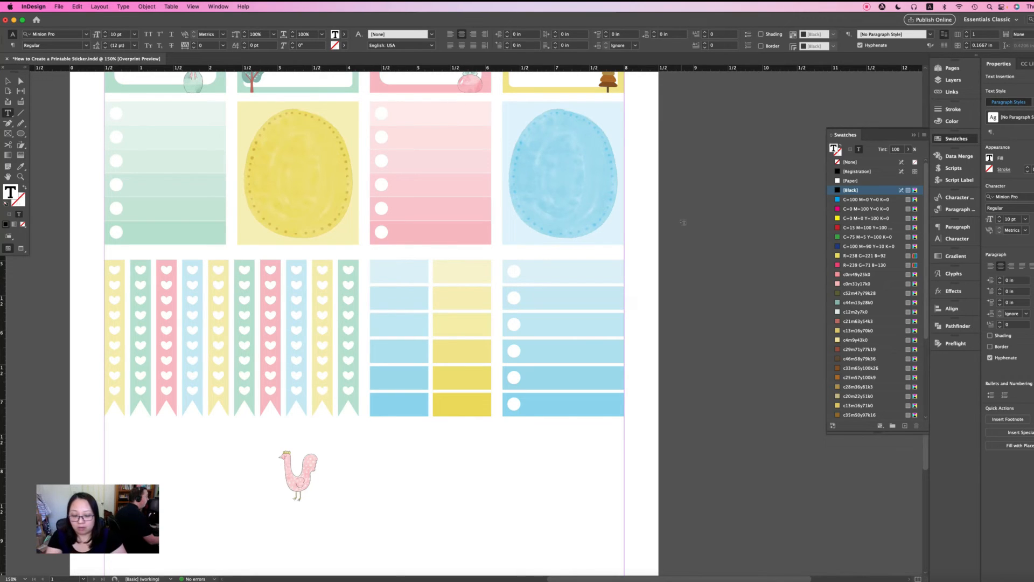
{"action": "type", "text": "Do"}
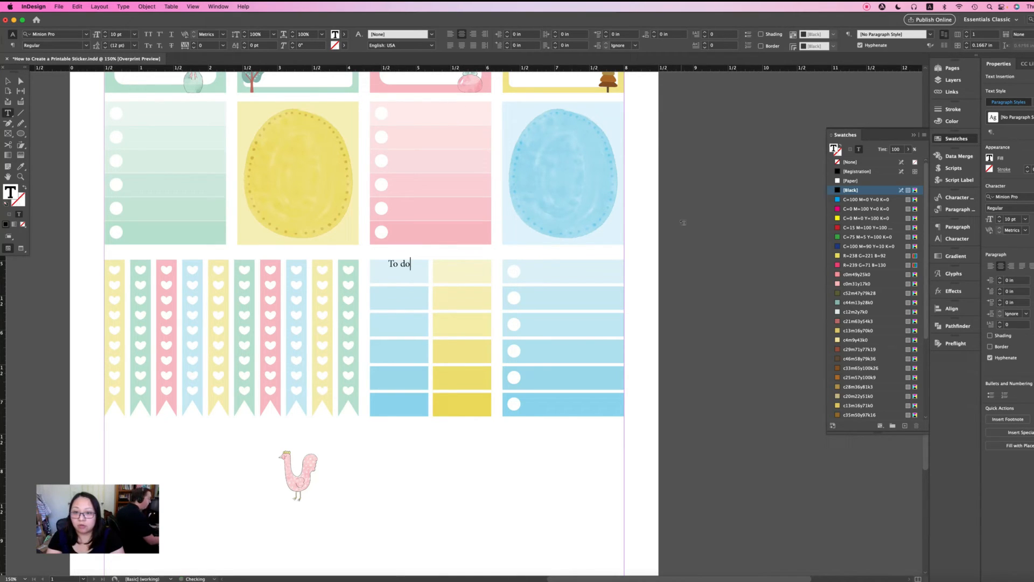
- Set the font of the "To Do" text in the top blue bar to Trillian Shorter
{"action": "key", "text": "super+a"}
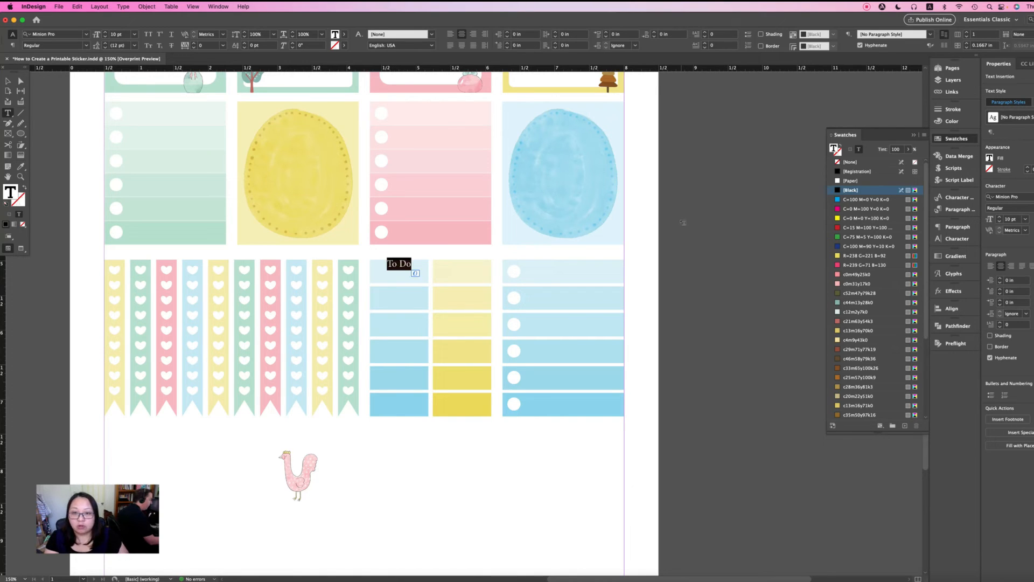
{"action": "left_click", "coordinate": [58, 35]}
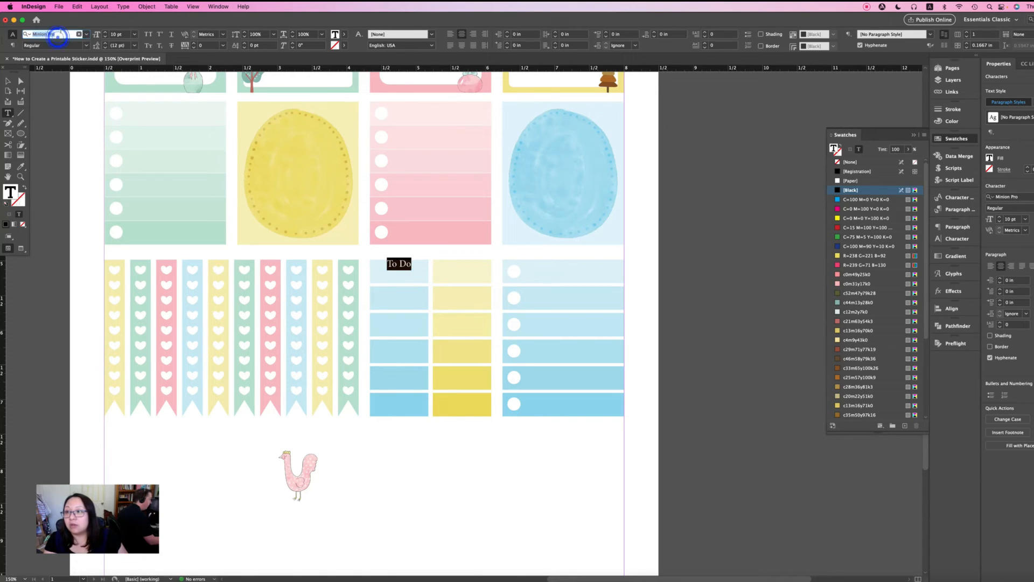
{"action": "type", "text": "trillian"}
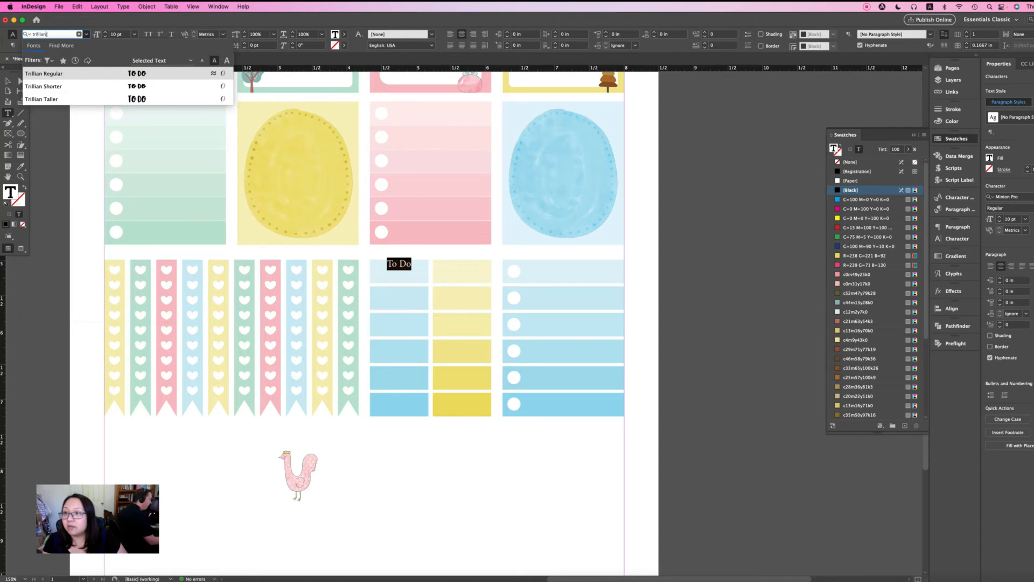
{"action": "left_click", "coordinate": [52, 86]}
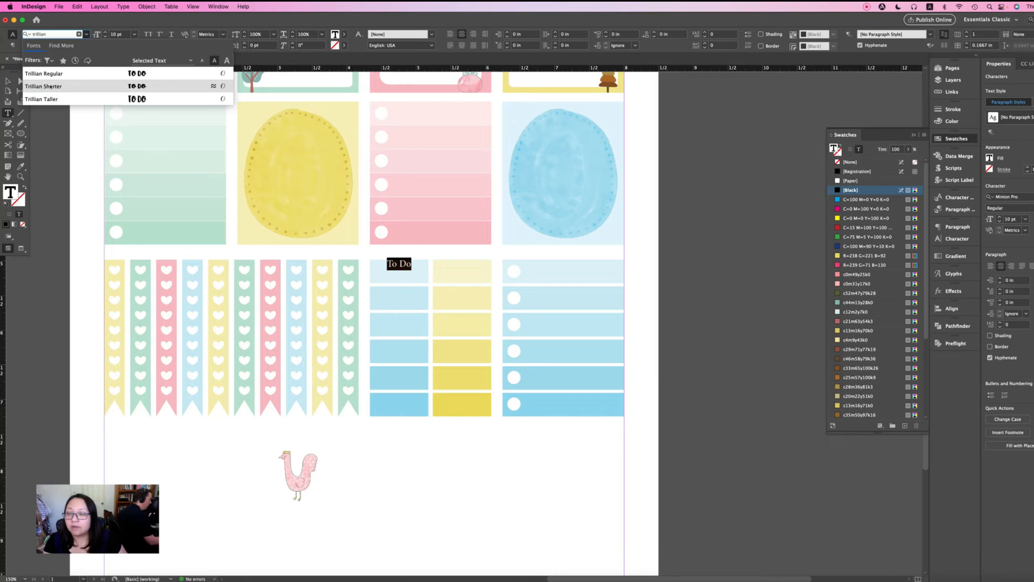
{"action": "left_click", "coordinate": [51, 86]}
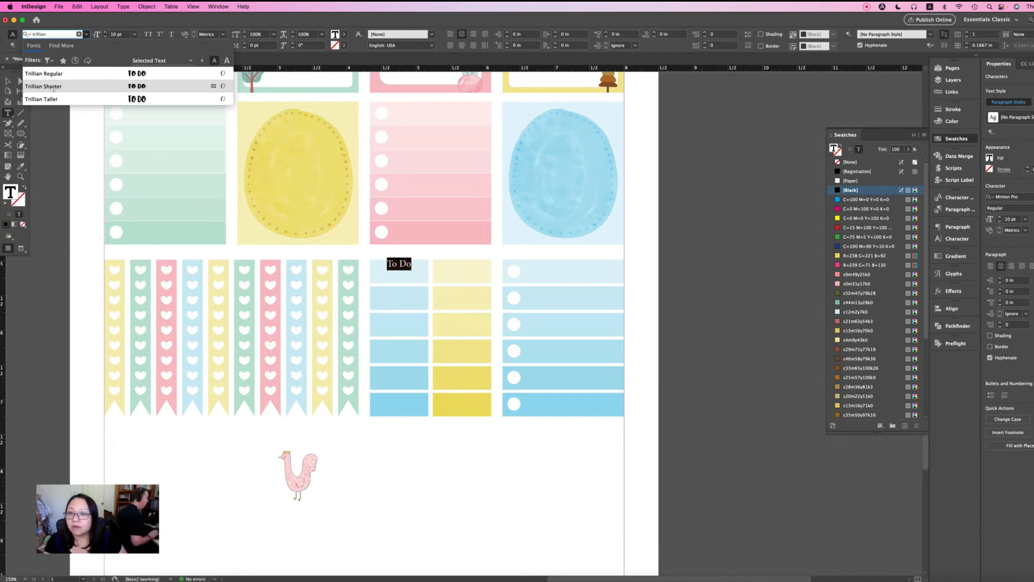
{"action": "left_click", "coordinate": [50, 87]}
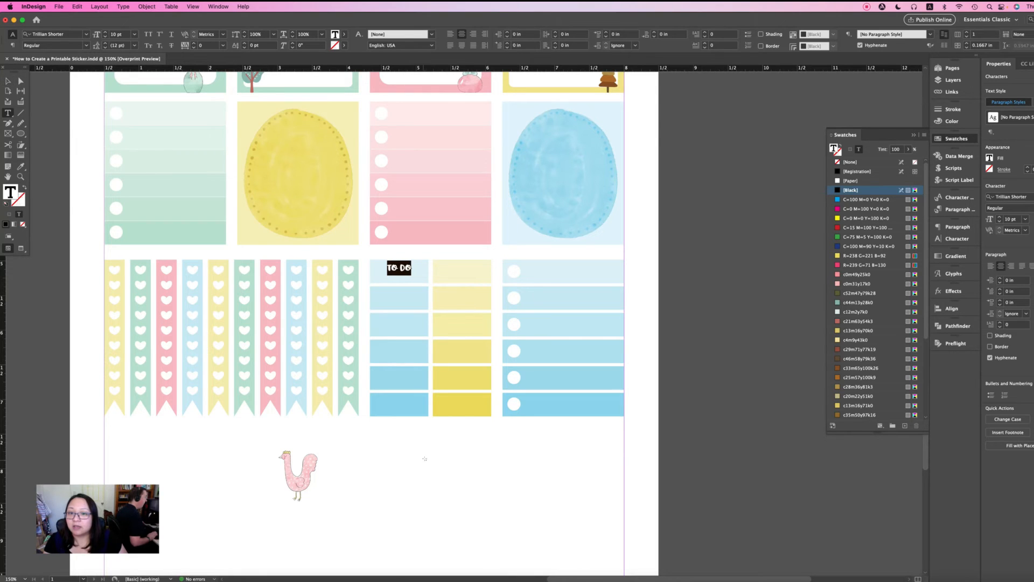
{"action": "left_click", "coordinate": [425, 459]}
{"action": "left_click_drag", "start_coordinate": [413, 266], "coordinate": [367, 269]}
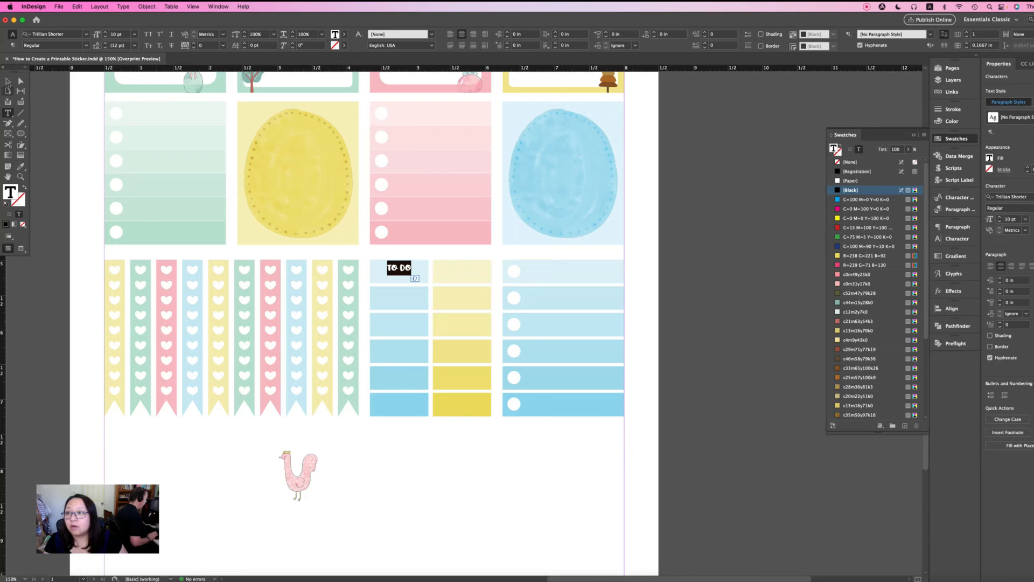
- Vertically centre the "To Do" text within the top blue bar's own frame
{"action": "left_click", "coordinate": [7, 82]}
{"action": "left_click", "coordinate": [612, 524]}
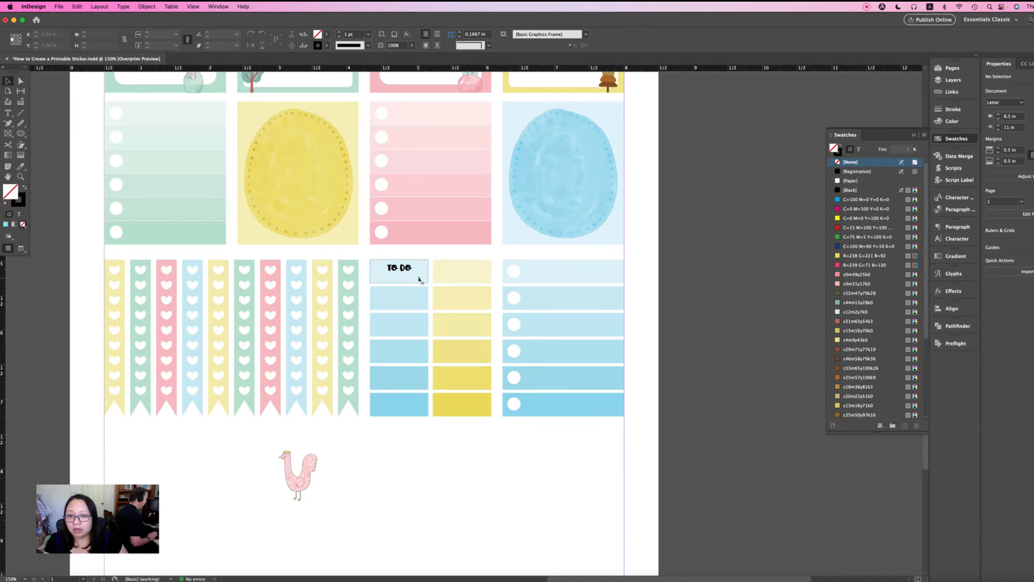
{"action": "left_click", "coordinate": [420, 279]}
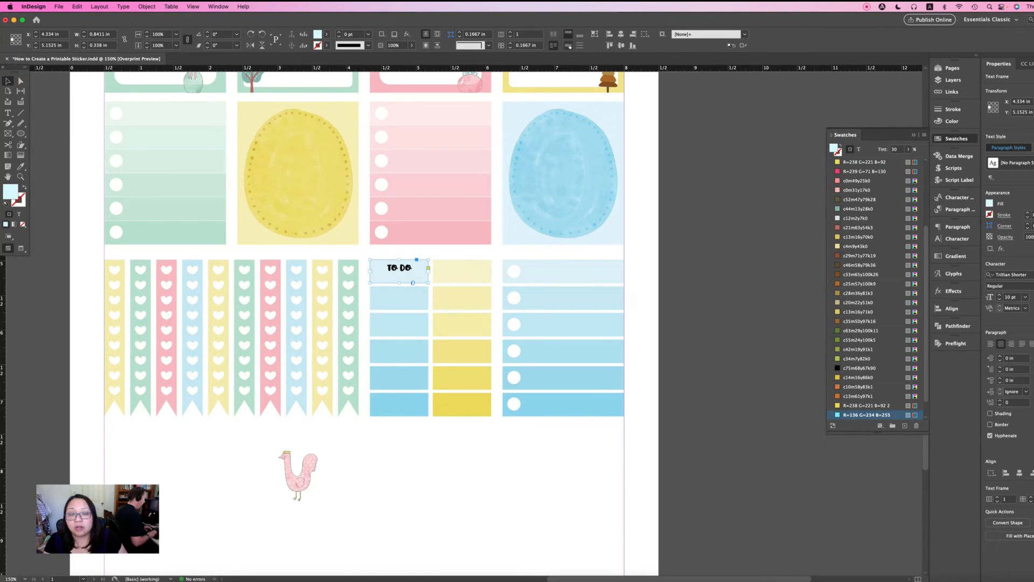
{"action": "left_click", "coordinate": [570, 47]}
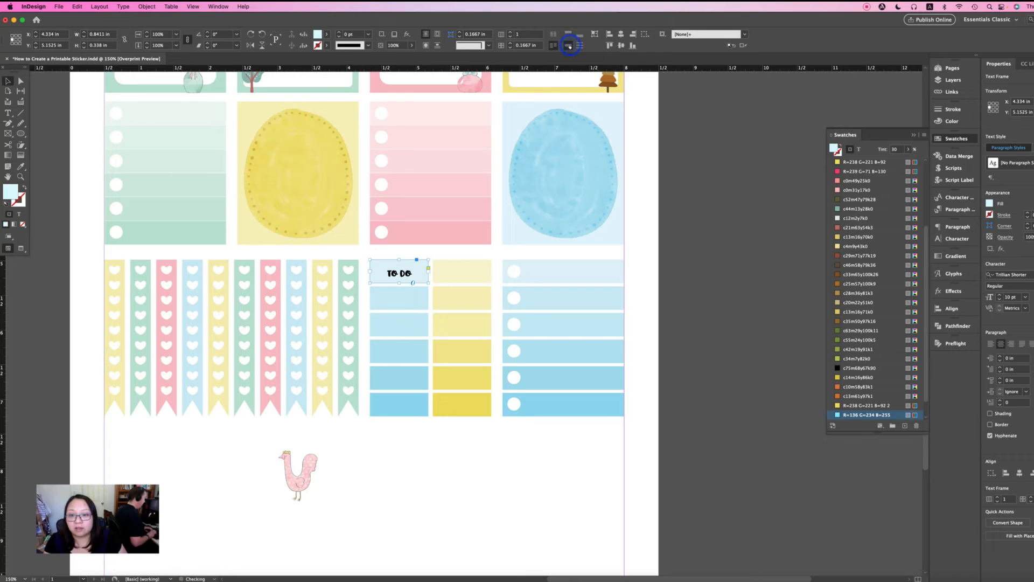
{"action": "left_click", "coordinate": [525, 520]}
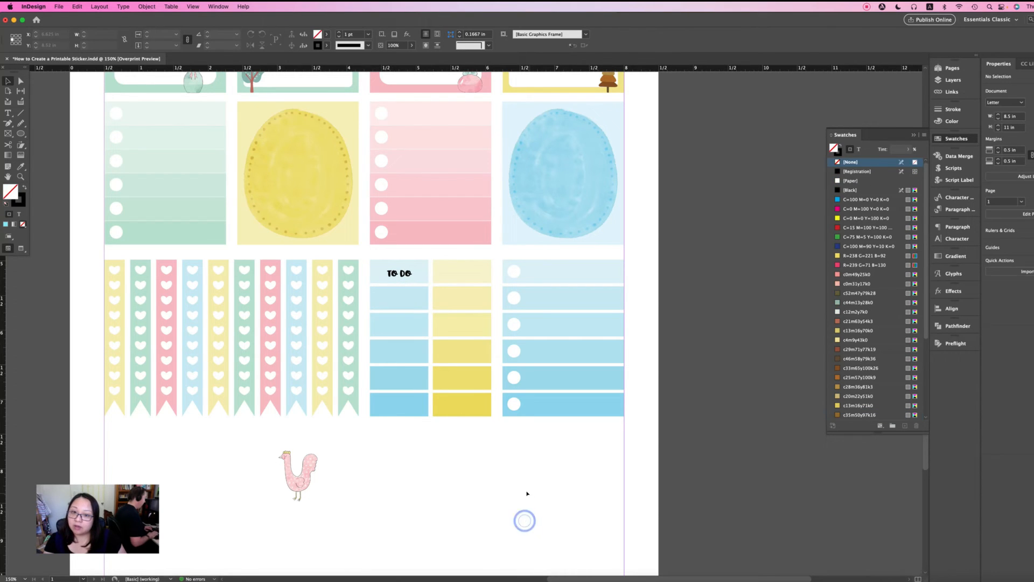
- Copy the "To Do" text and delete it from the top blue bar, leaving the bar empty
{"action": "double_click", "coordinate": [413, 274]}
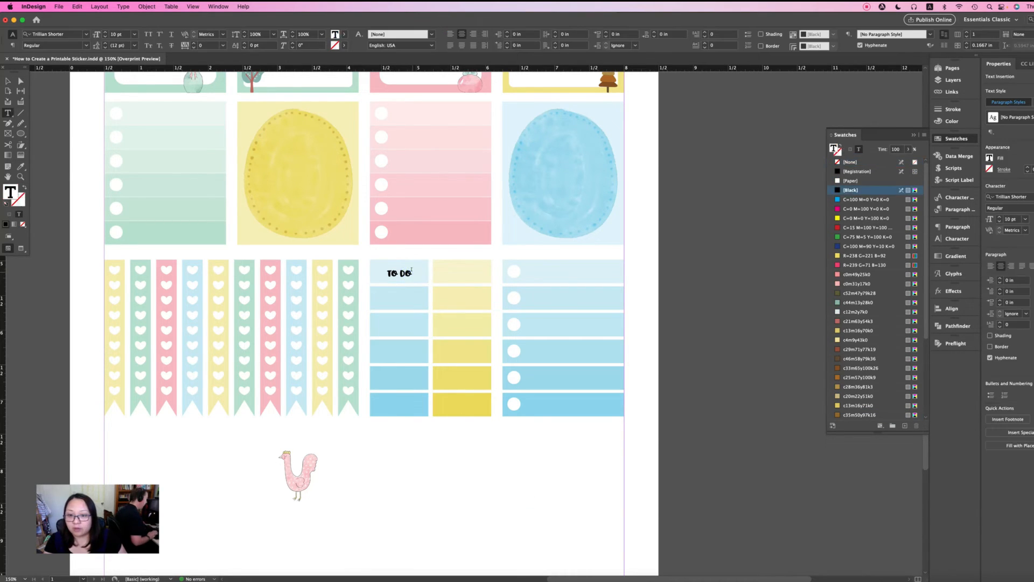
{"action": "left_click_drag", "start_coordinate": [415, 273], "coordinate": [383, 270]}
{"action": "key", "text": "super+c"}
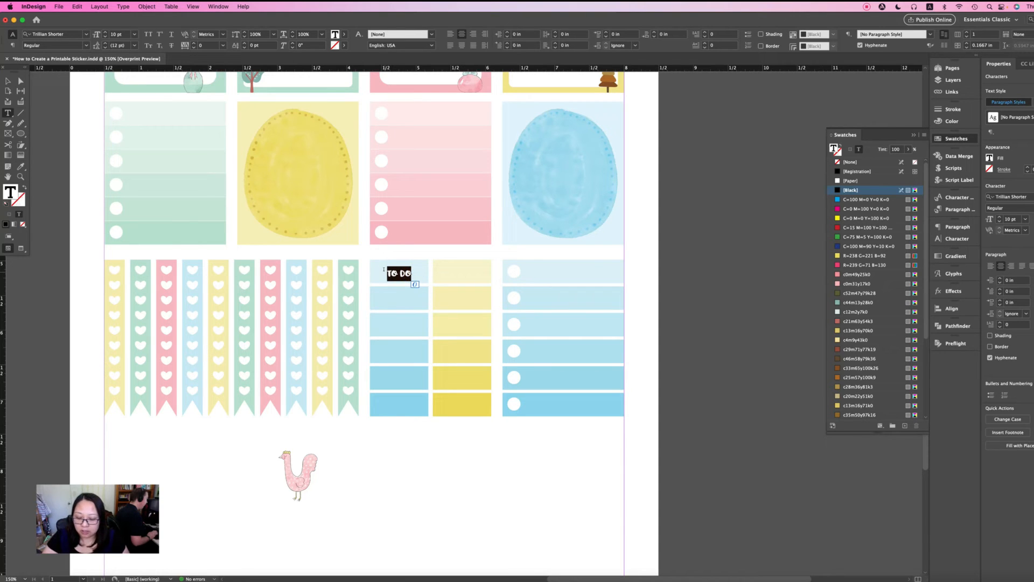
{"action": "key", "text": "BackSpace"}
{"action": "key", "text": "Escape"}
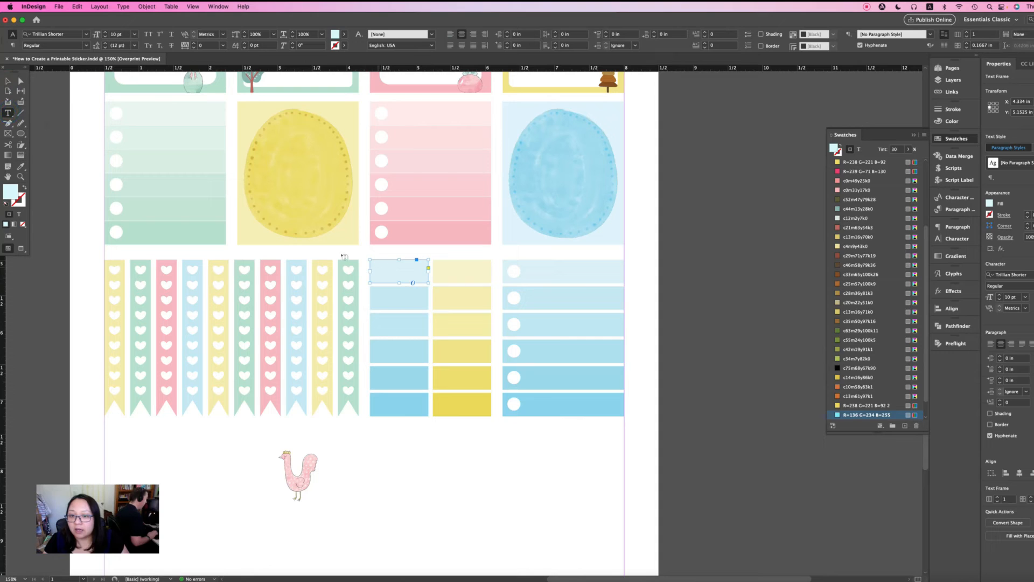
- Draw a separate text frame about 0.56 by 0.19 in over the top blue bar and paste the "To Do" text into it
{"action": "left_click", "coordinate": [8, 80]}
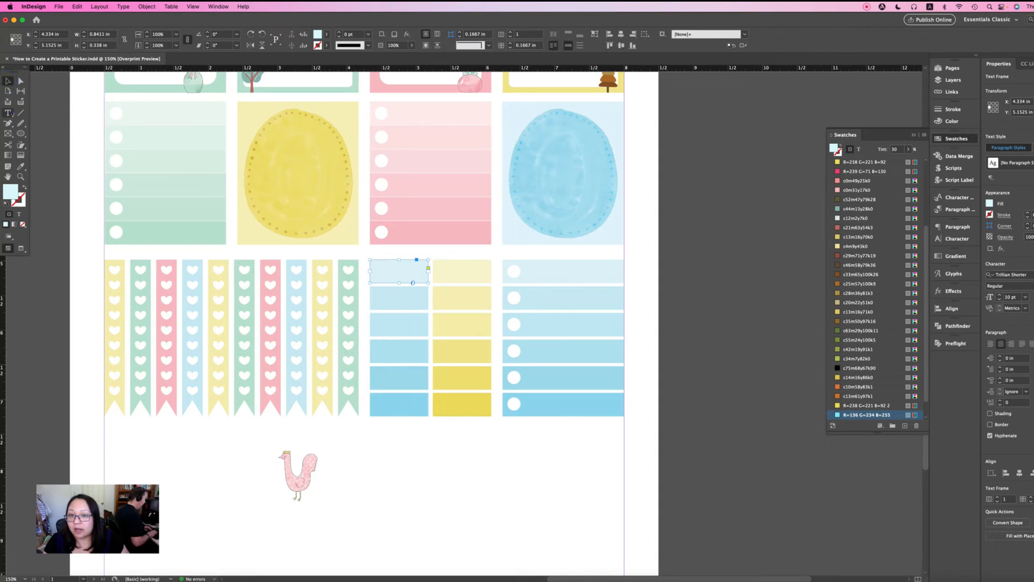
{"action": "left_click", "coordinate": [9, 113]}
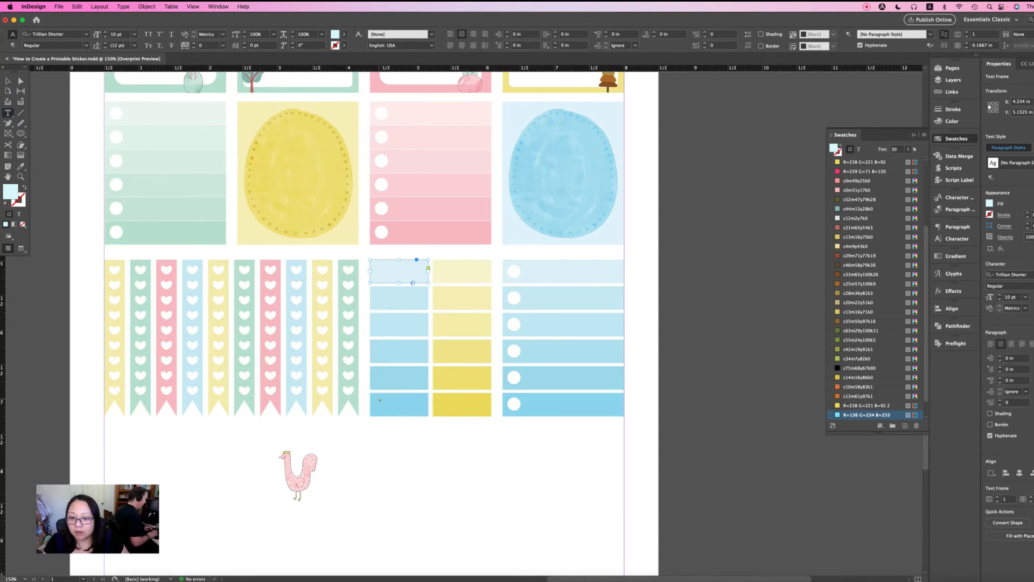
{"action": "left_click_drag", "start_coordinate": [379, 400], "coordinate": [407, 273]}
{"action": "key", "text": "Escape"}
{"action": "double_click", "coordinate": [399, 271]}
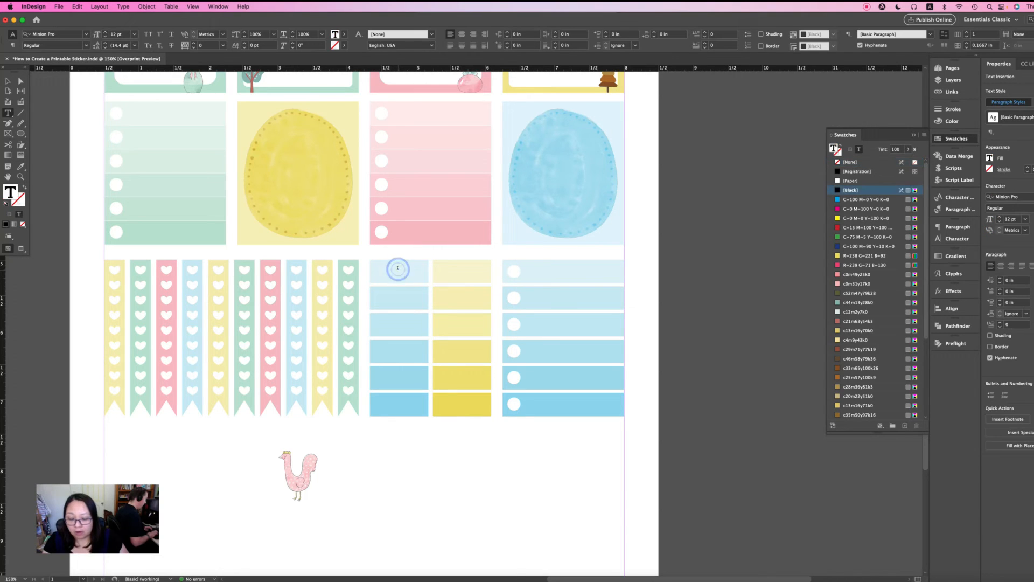
{"action": "key", "text": "super+v"}
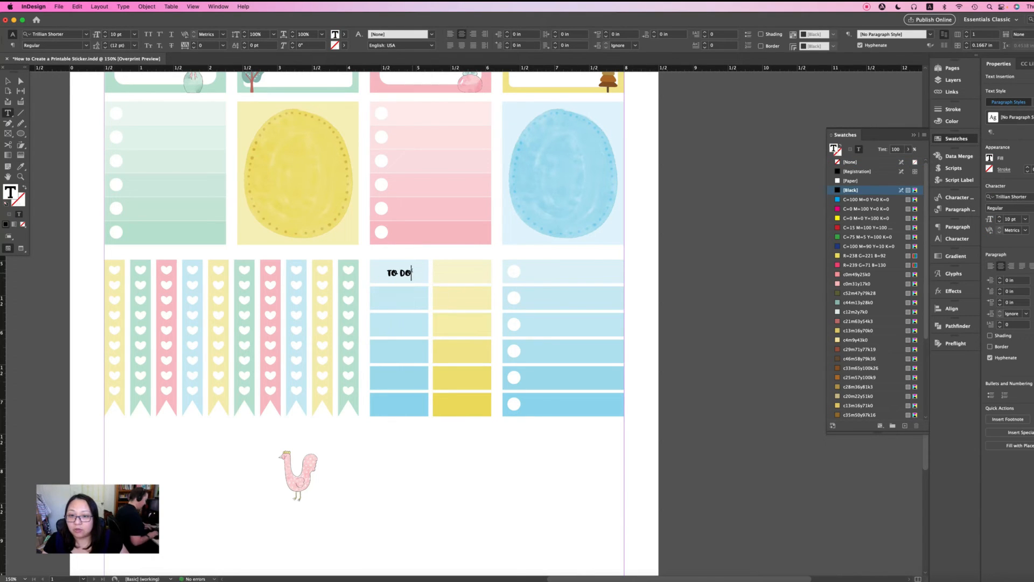
- Soften the black "To Do" text by lowering its tint to about 85%
{"action": "key", "text": "super+a"}
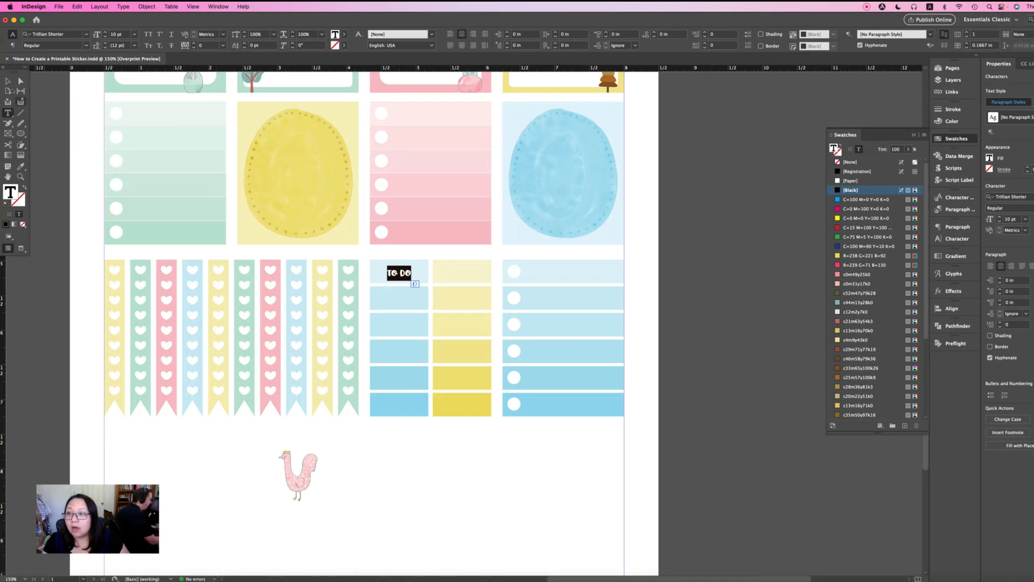
{"action": "key", "text": "Escape"}
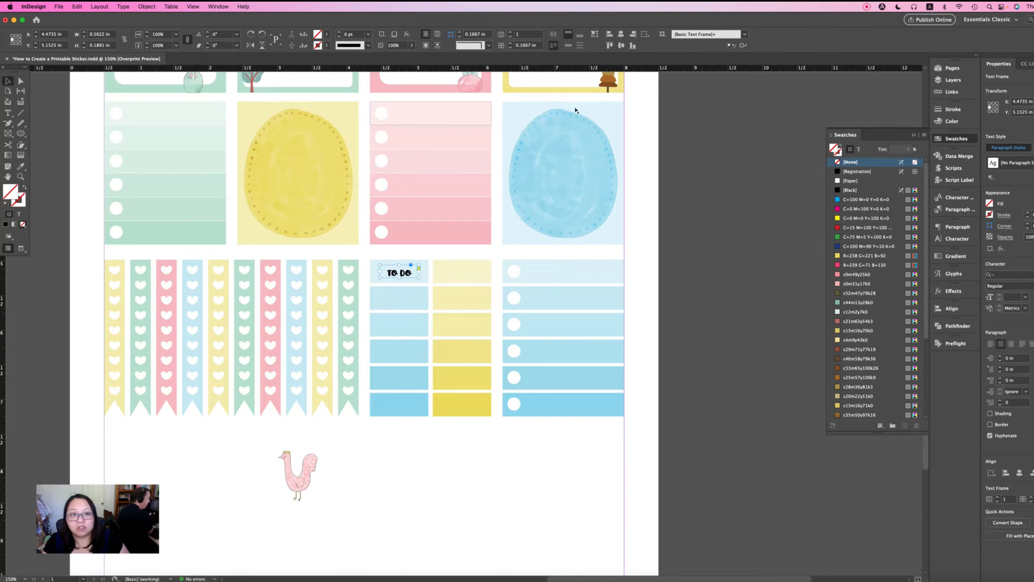
{"action": "left_click", "coordinate": [859, 149]}
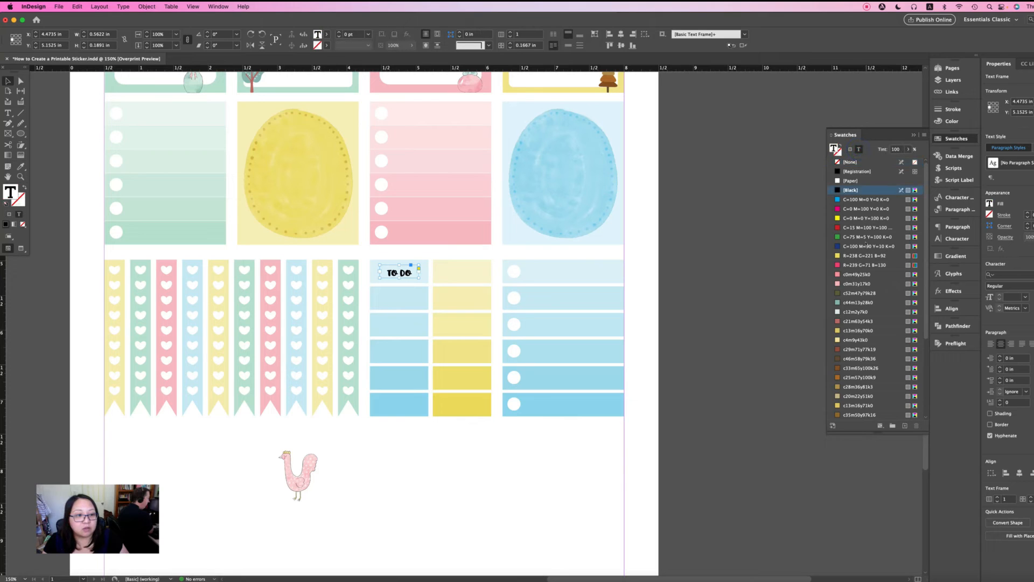
{"action": "scroll", "coordinate": [866, 245], "scroll_direction": "down", "scroll_amount": 3}
{"action": "scroll", "coordinate": [865, 245], "scroll_direction": "up", "scroll_amount": 3}
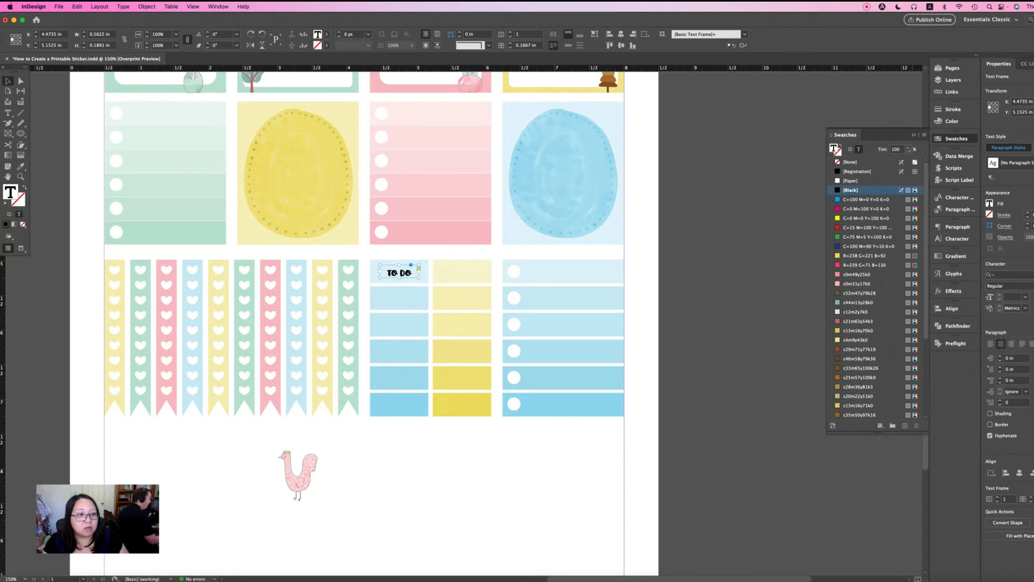
{"action": "left_click", "coordinate": [908, 149]}
{"action": "left_click_drag", "start_coordinate": [907, 160], "coordinate": [900, 160]}
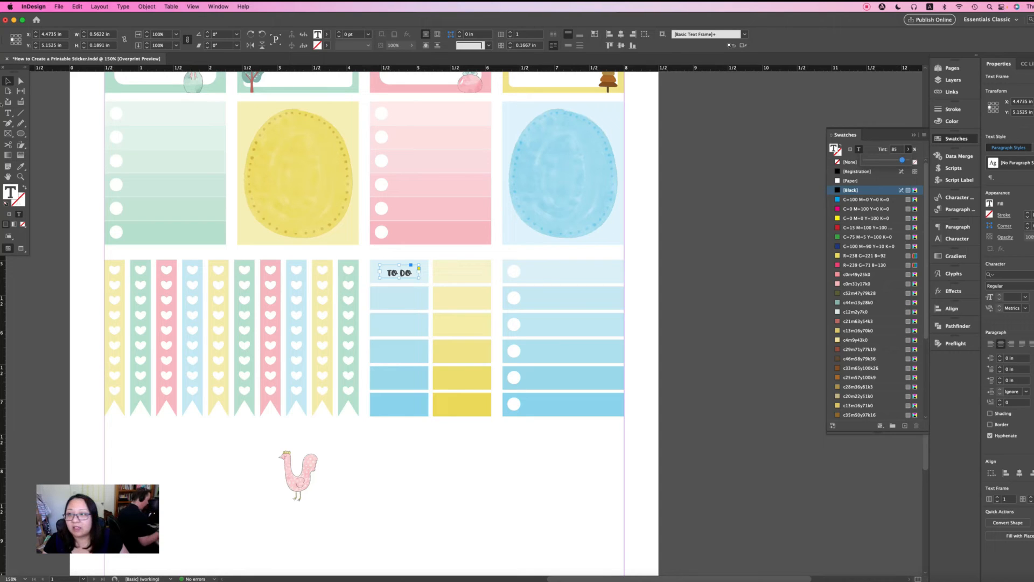
{"action": "left_click", "coordinate": [398, 489]}
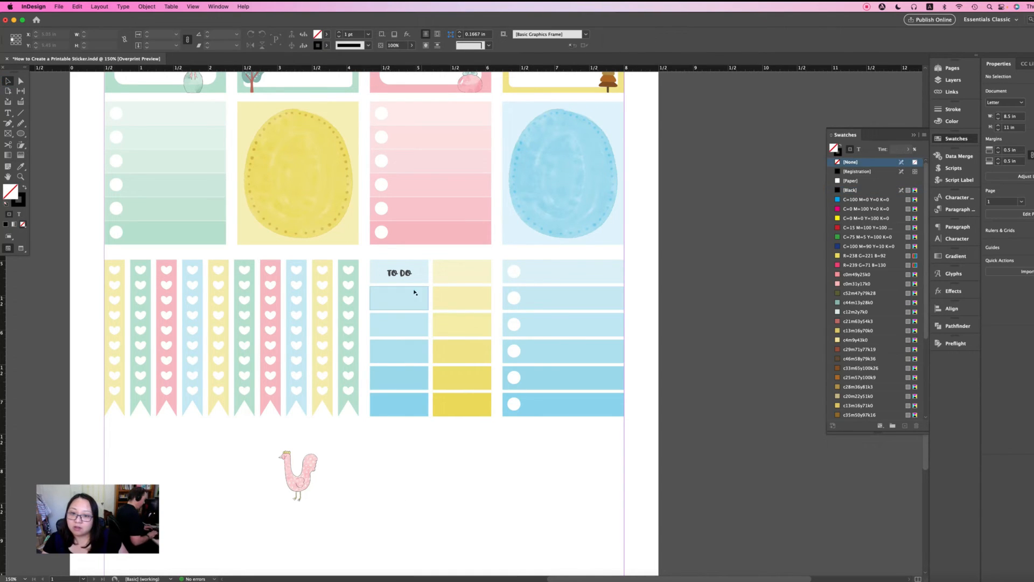
- Vertically centre the "To Do" text in its frame and align that frame to the centre of the top blue bar
{"action": "left_click", "coordinate": [403, 271]}
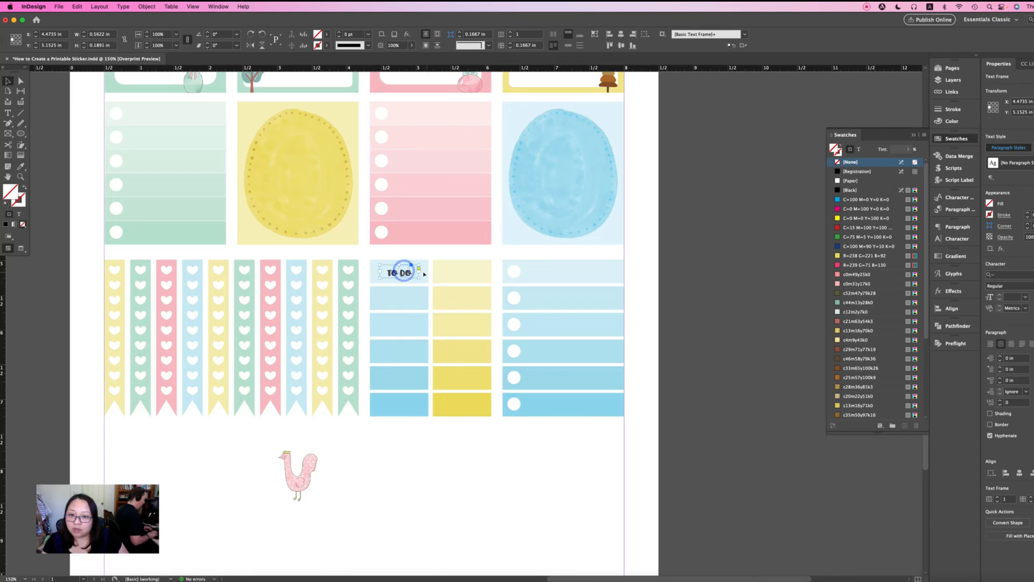
{"action": "left_click", "coordinate": [567, 46]}
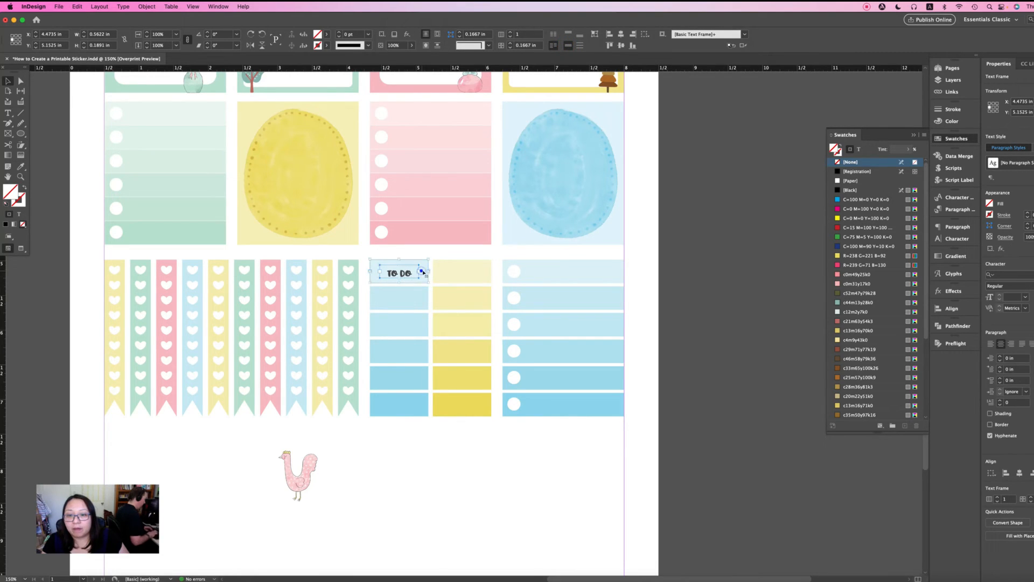
{"action": "left_click", "coordinate": [423, 273], "text": "shift"}
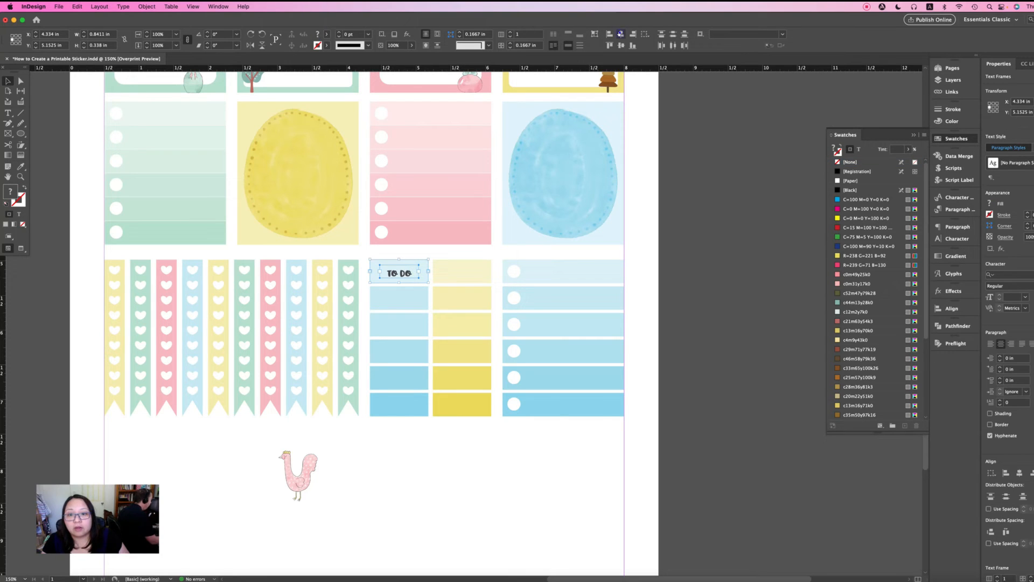
{"action": "left_click", "coordinate": [408, 439]}
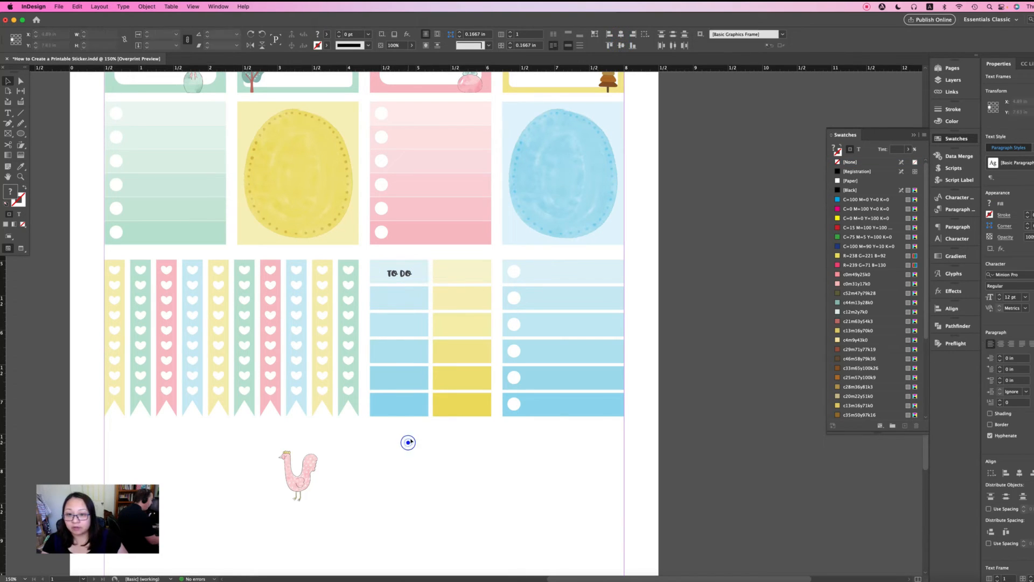
{"action": "left_click", "coordinate": [399, 272]}
{"action": "left_click", "coordinate": [415, 426]}
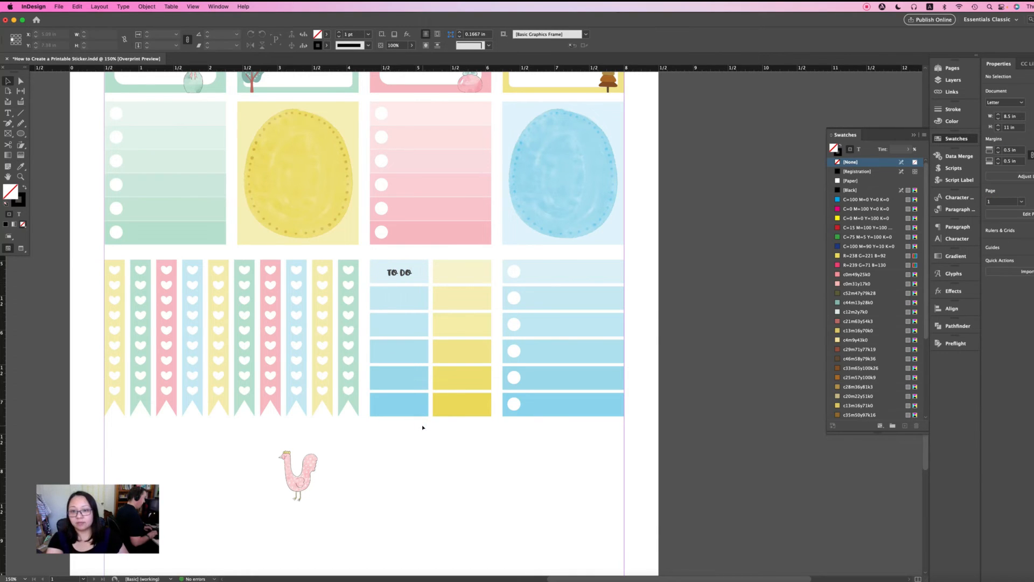
- Duplicate the "To Do" text frame onto the top yellow bar and align it to the bar's centre
{"action": "scroll", "coordinate": [423, 424], "scroll_direction": "down", "scroll_amount": 1}
{"action": "left_click", "coordinate": [399, 263]}
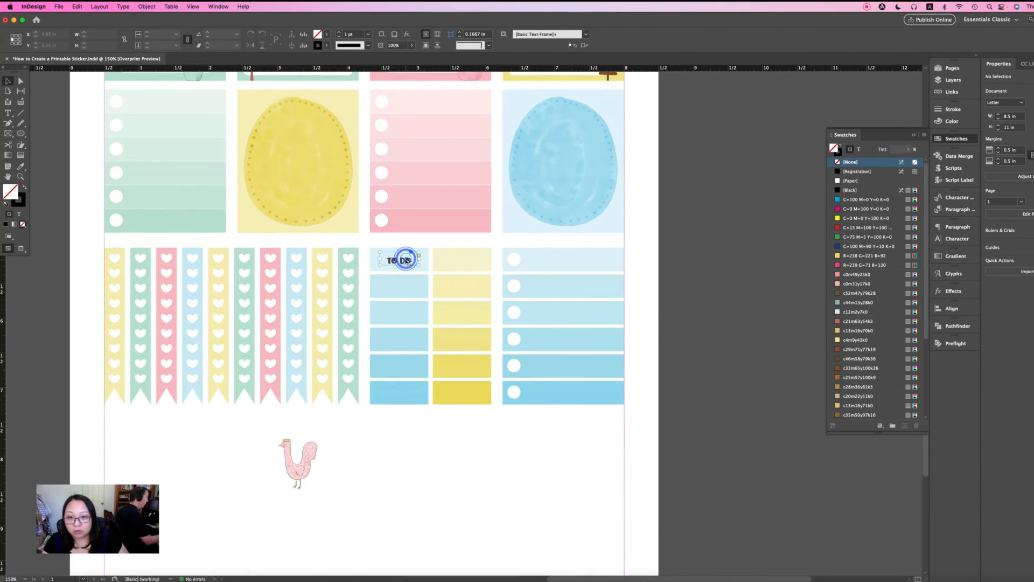
{"action": "key", "text": "super+equal"}
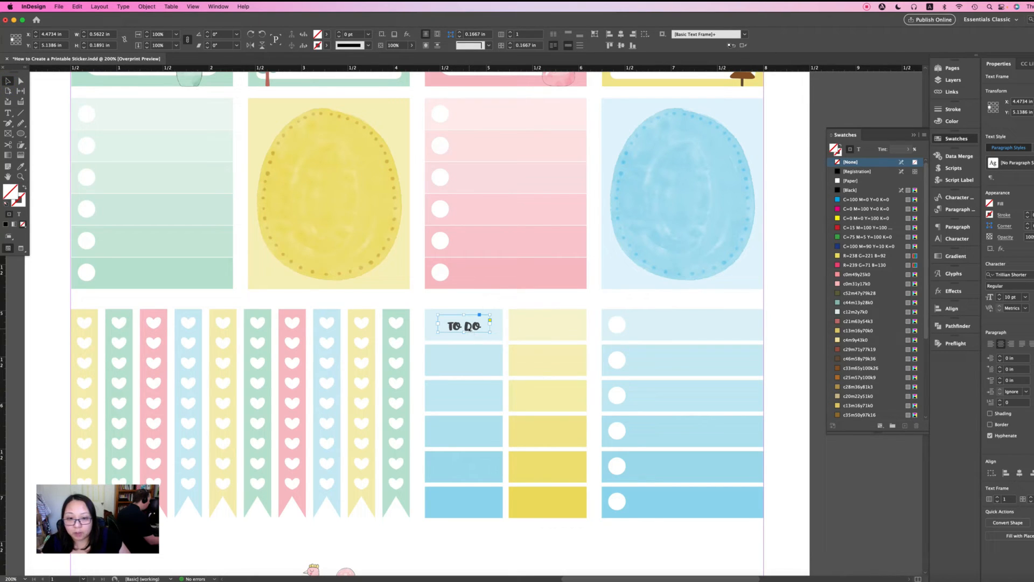
{"action": "left_click_drag", "start_coordinate": [468, 329], "coordinate": [558, 334]}
{"action": "left_click", "coordinate": [569, 337], "text": "shift"}
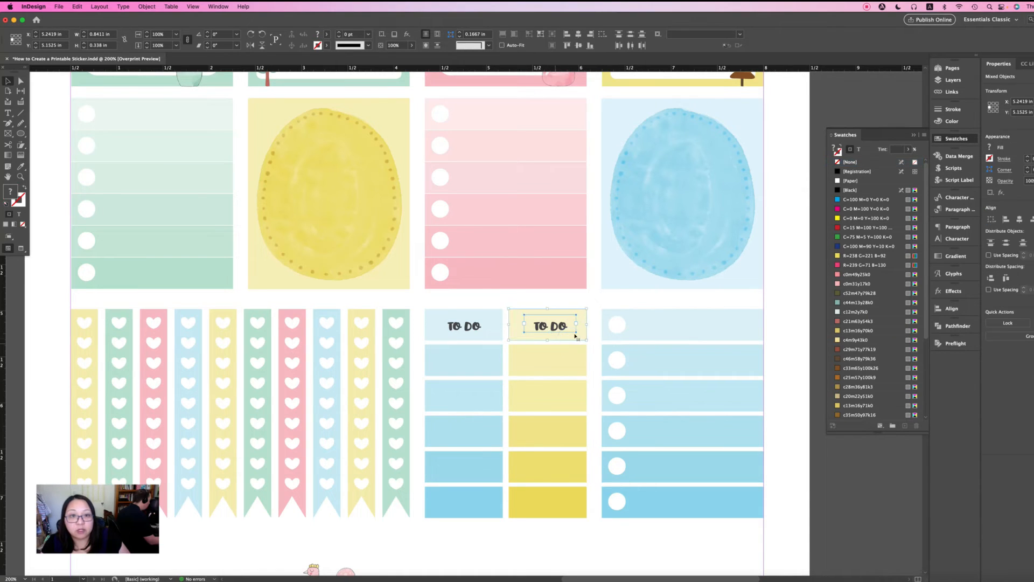
{"action": "left_click", "coordinate": [578, 34]}
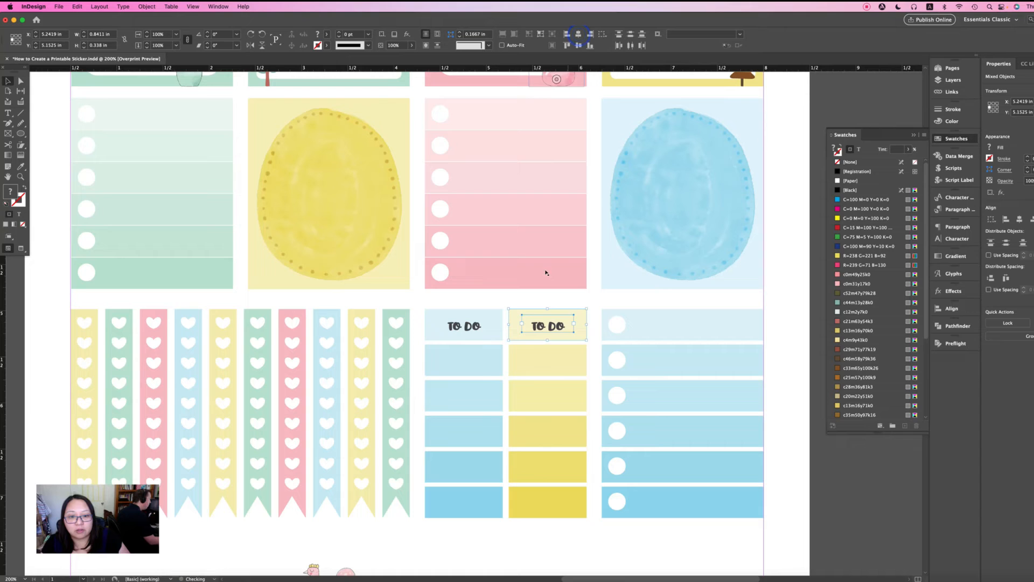
{"action": "left_click", "coordinate": [538, 300]}
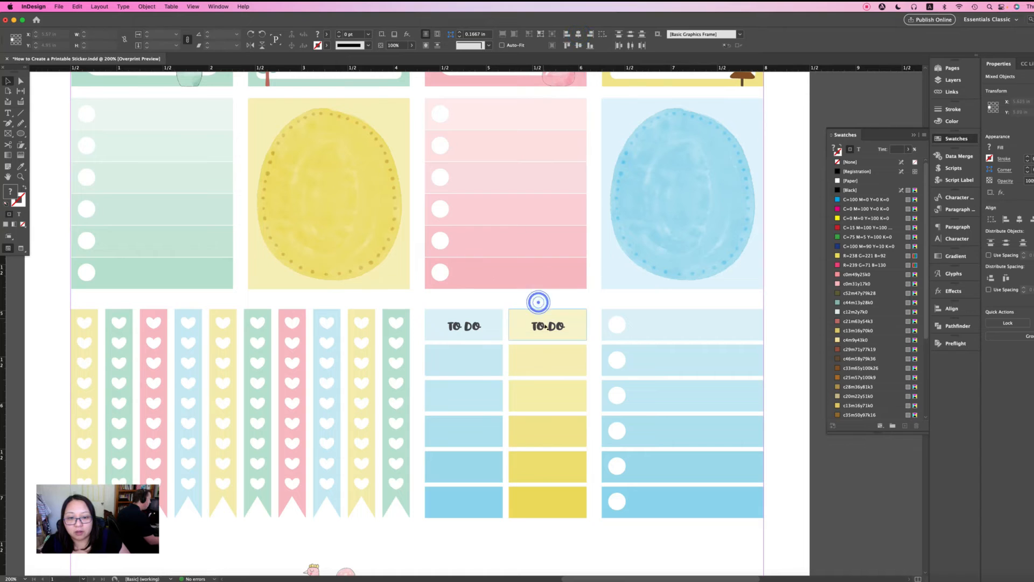
- Duplicate both top "To Do" text frames onto the second row of blue and yellow bars
{"action": "left_click", "coordinate": [472, 326], "text": "shift"}
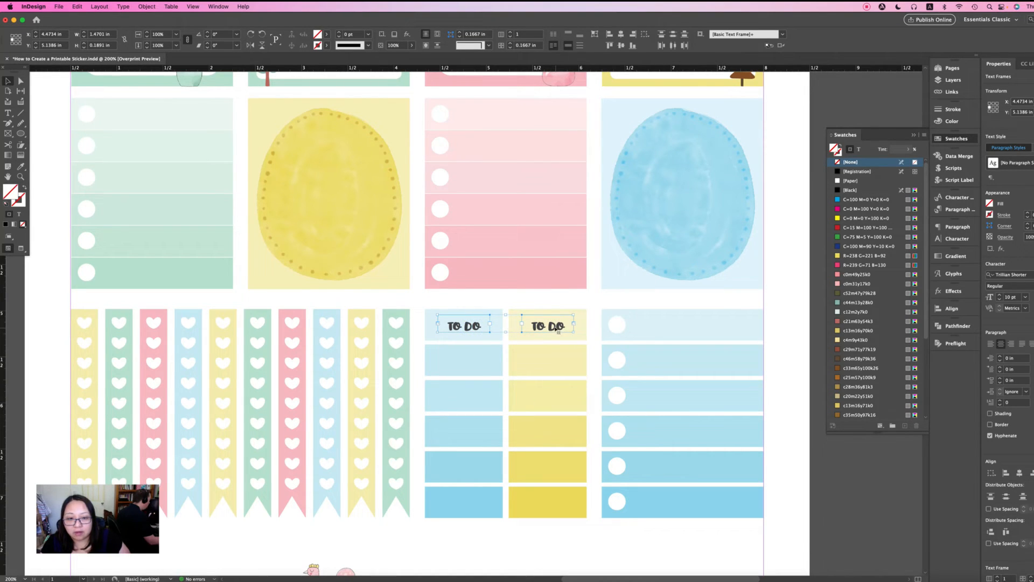
{"action": "left_click", "coordinate": [548, 301]}
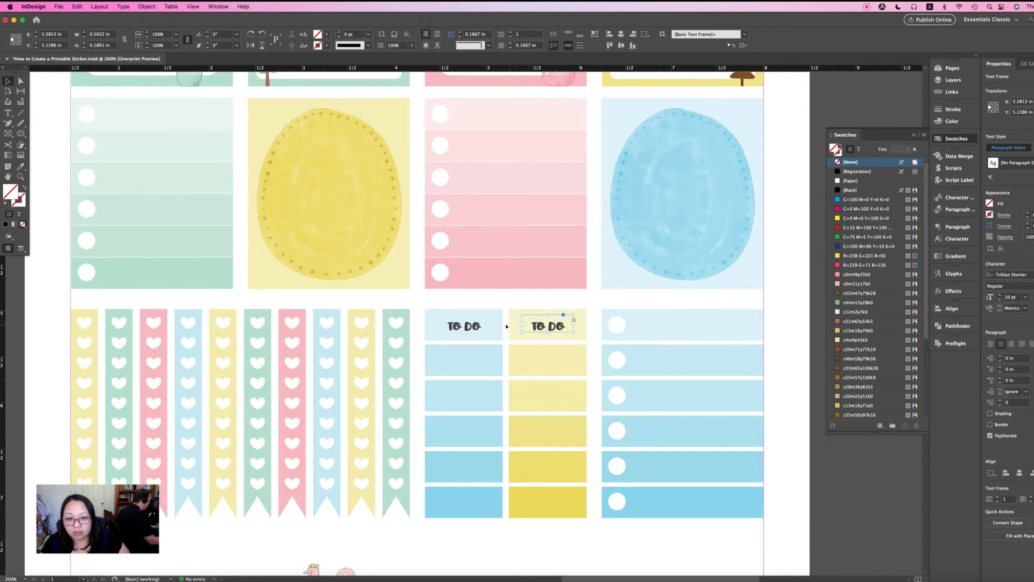
{"action": "left_click", "coordinate": [472, 326], "text": "shift"}
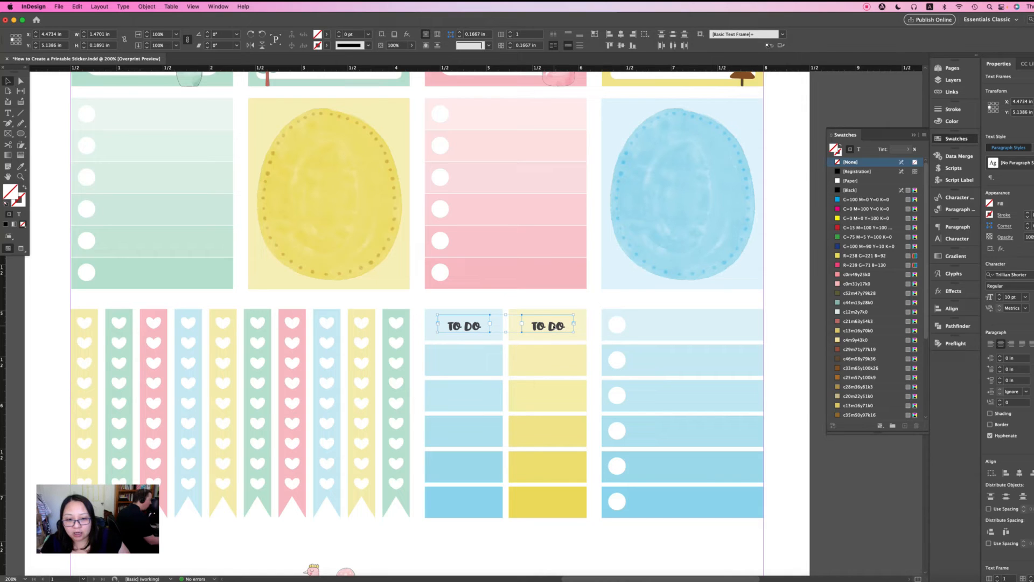
{"action": "left_click_drag", "start_coordinate": [552, 326], "coordinate": [558, 365]}
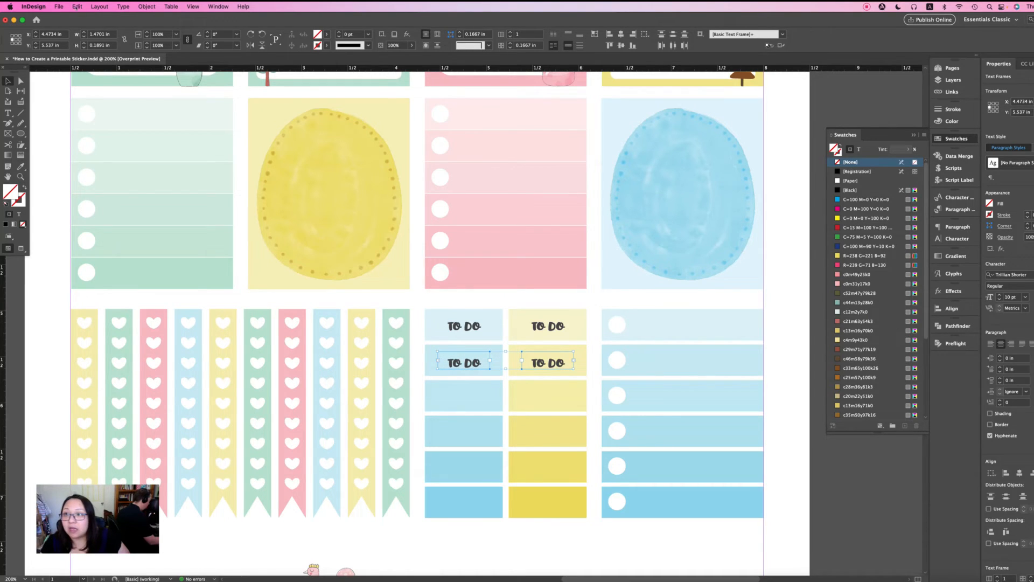
- Step and repeat the second-row "To Do" frames with a count of 4 and a vertical offset of 0.3984 in
{"action": "left_click", "coordinate": [77, 6]}
{"action": "left_click", "coordinate": [101, 125]}
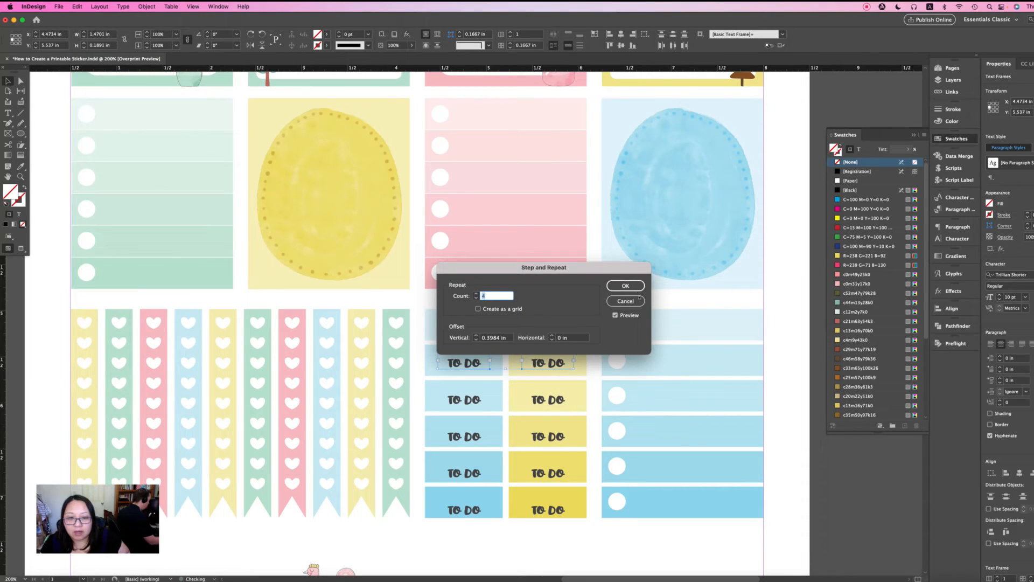
{"action": "left_click", "coordinate": [626, 285]}
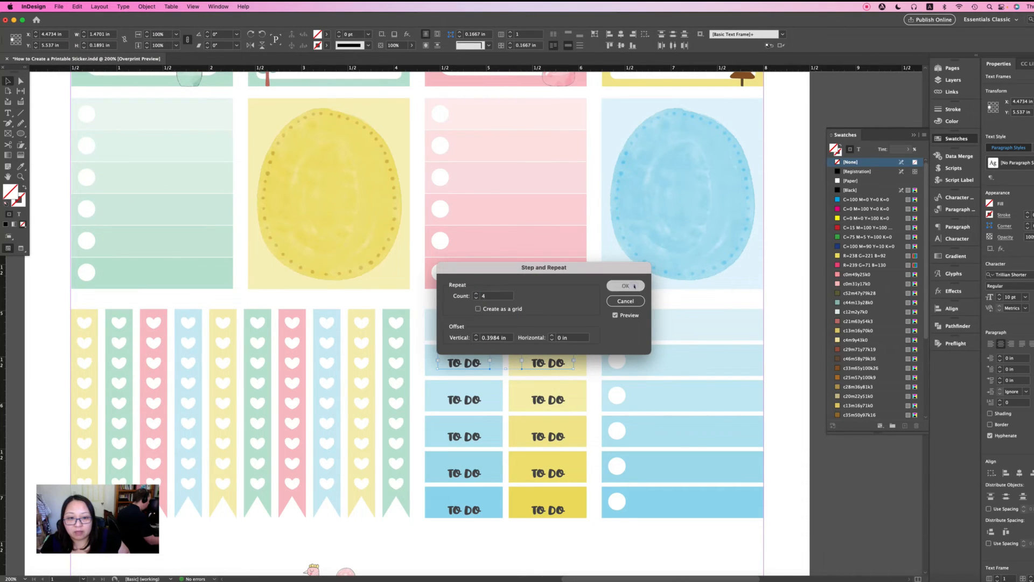
{"action": "left_click", "coordinate": [591, 570]}
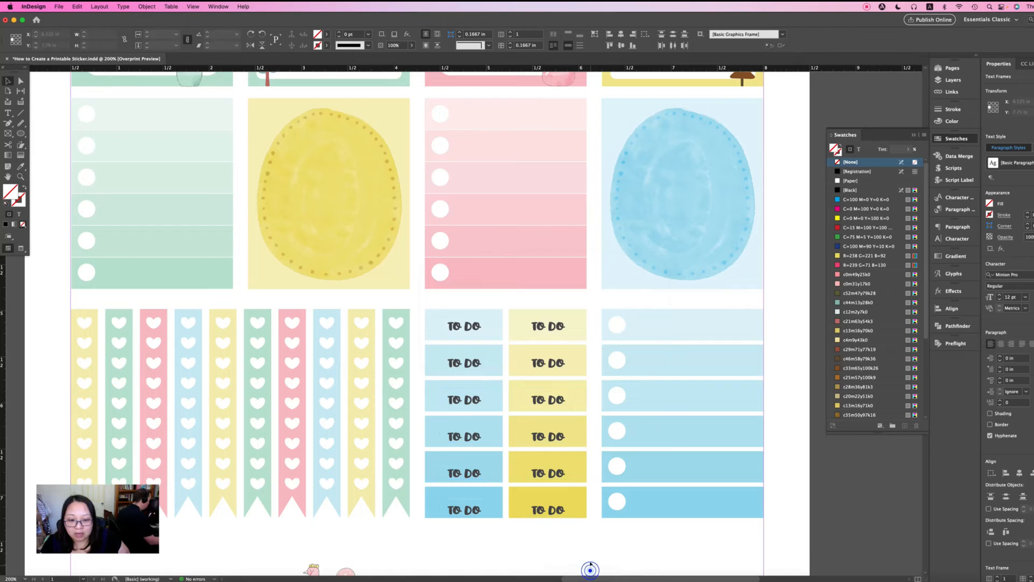
{"action": "left_click", "coordinate": [549, 365]}
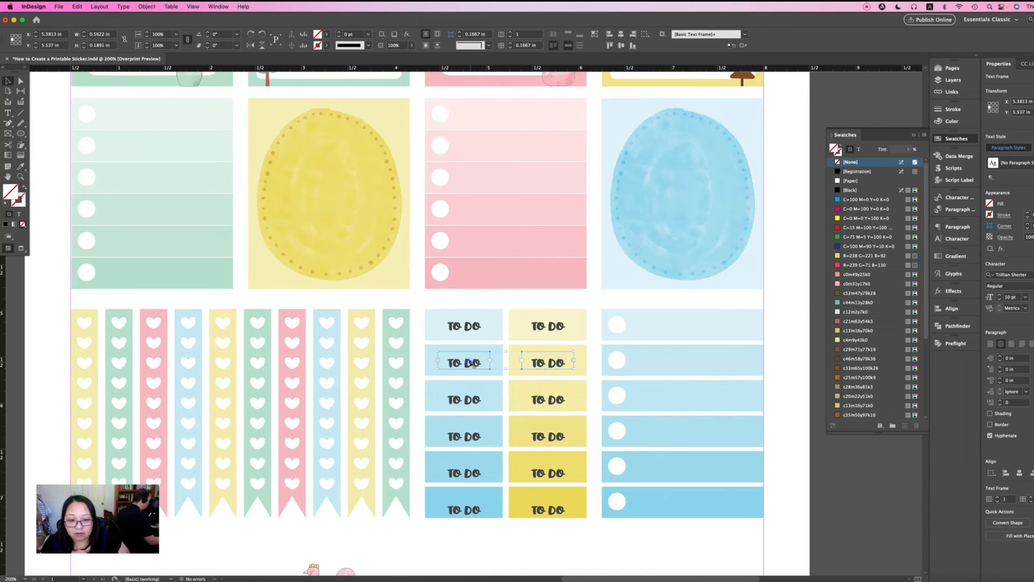
{"action": "left_click", "coordinate": [472, 363], "text": "shift"}
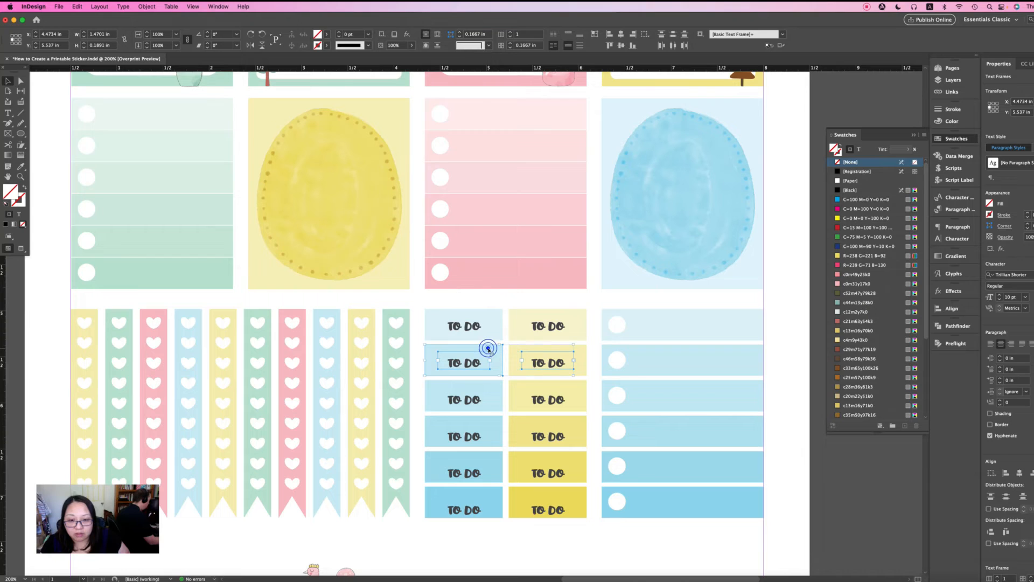
{"action": "left_click", "coordinate": [486, 348], "text": "shift"}
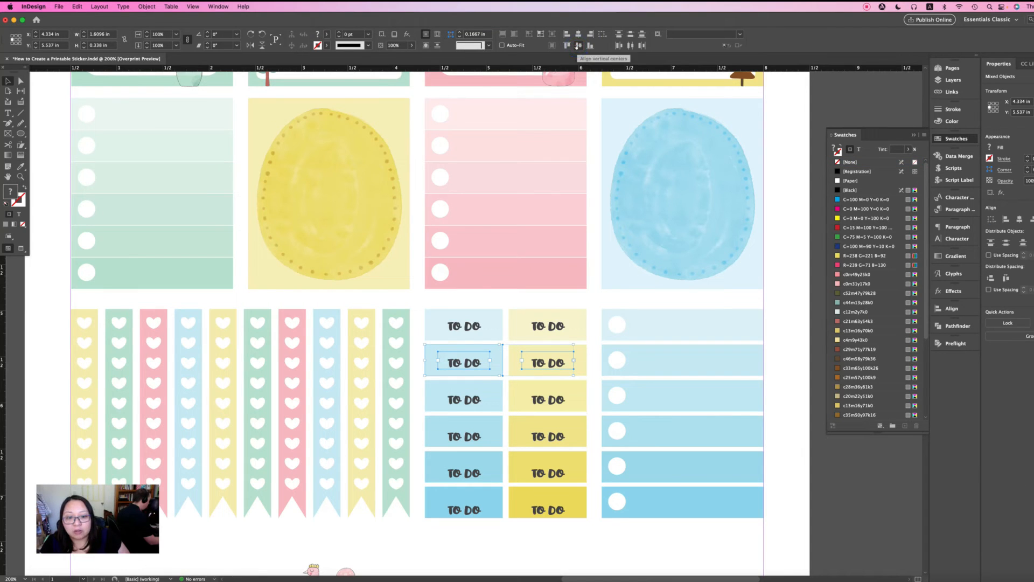
{"action": "left_click", "coordinate": [417, 349]}
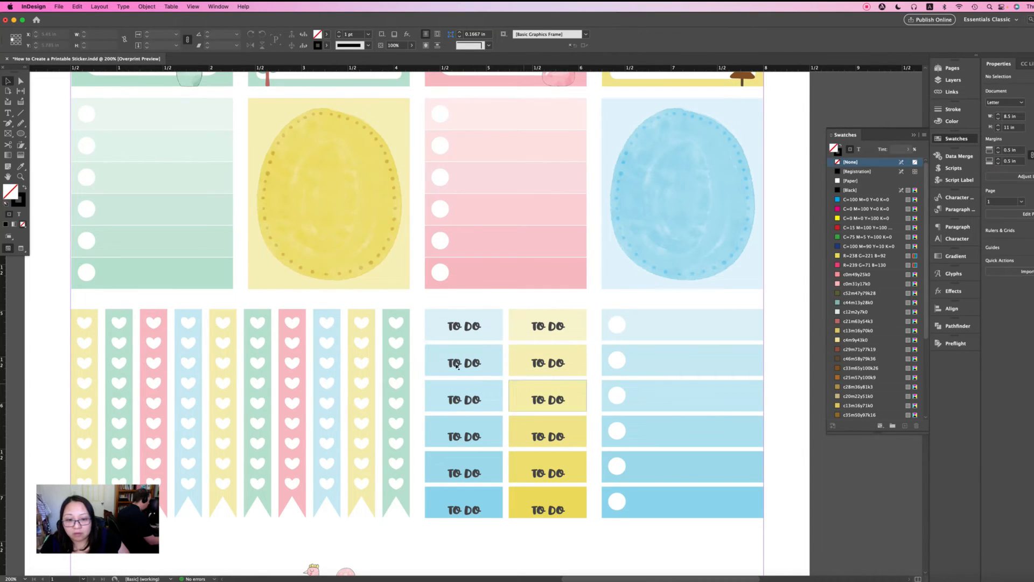
- Nudge the "To Do" text pairs in the second and third rows up until they sit centred in their bars
{"action": "left_click", "coordinate": [458, 364]}
{"action": "left_click", "coordinate": [544, 363], "text": "shift"}
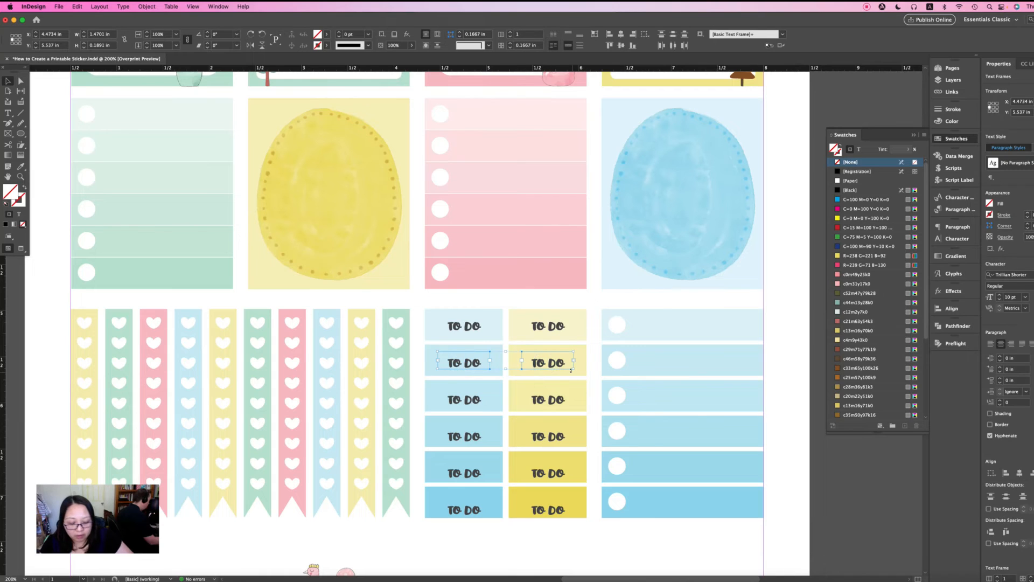
{"action": "key", "text": "Up"}
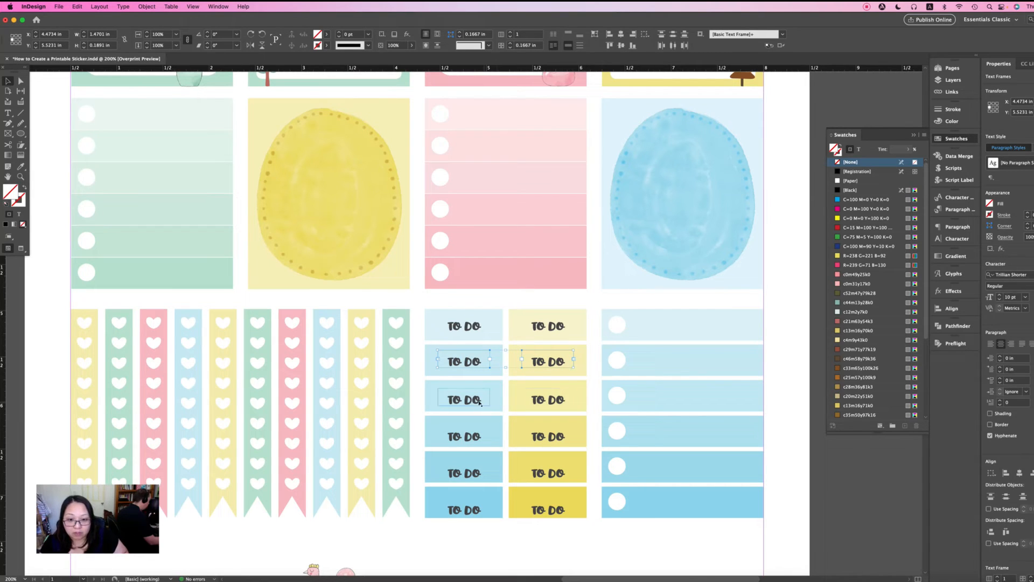
{"action": "left_click", "coordinate": [479, 401]}
{"action": "left_click", "coordinate": [550, 401], "text": "shift"}
{"action": "key", "text": "Up"}
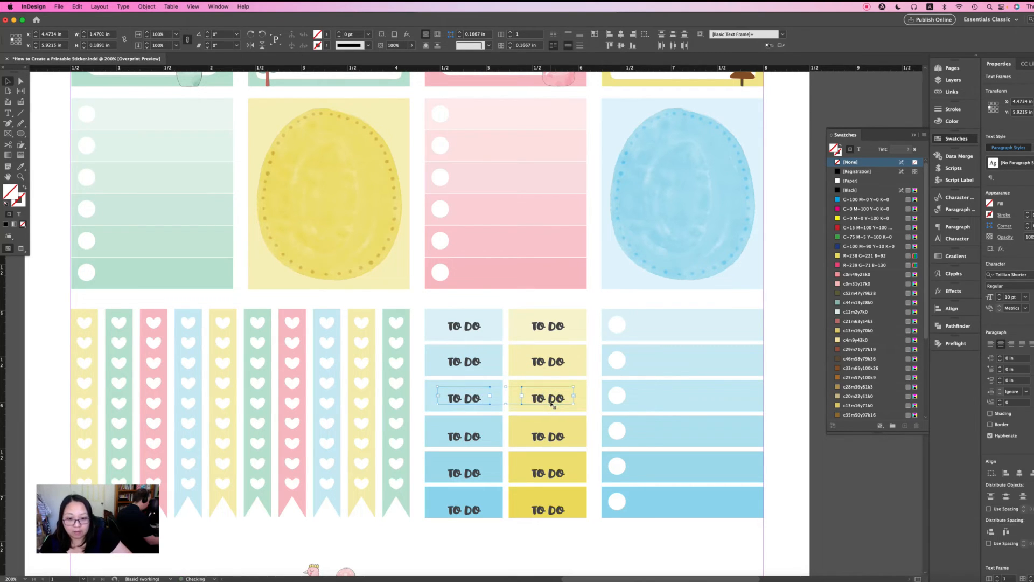
{"action": "key", "text": "Up"}
- Nudge the fourth-row "To Do" text pair up to the vertical centre of its blue and yellow bars
{"action": "scroll", "coordinate": [539, 522], "scroll_direction": "up", "scroll_amount": 2}
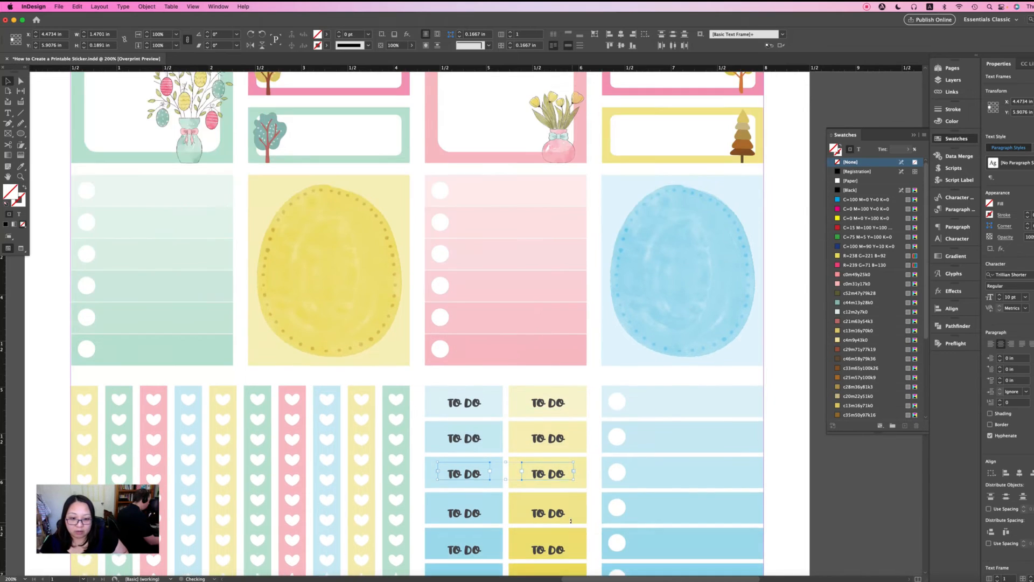
{"action": "scroll", "coordinate": [572, 521], "scroll_direction": "down", "scroll_amount": 6}
{"action": "scroll", "coordinate": [573, 520], "scroll_direction": "right", "scroll_amount": 2}
{"action": "left_click", "coordinate": [573, 521]}
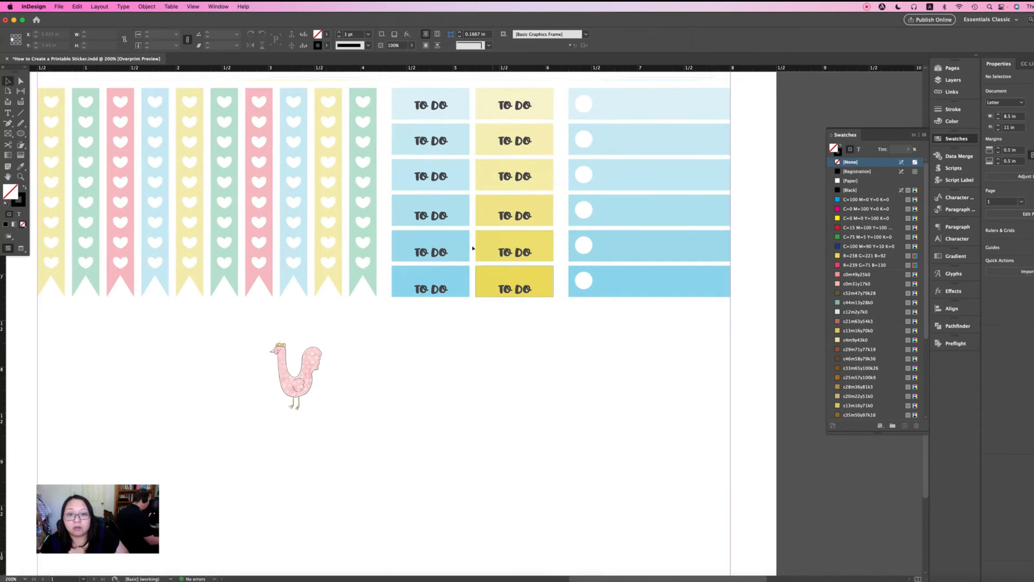
{"action": "left_click", "coordinate": [440, 220]}
{"action": "left_click", "coordinate": [516, 216], "text": "shift"}
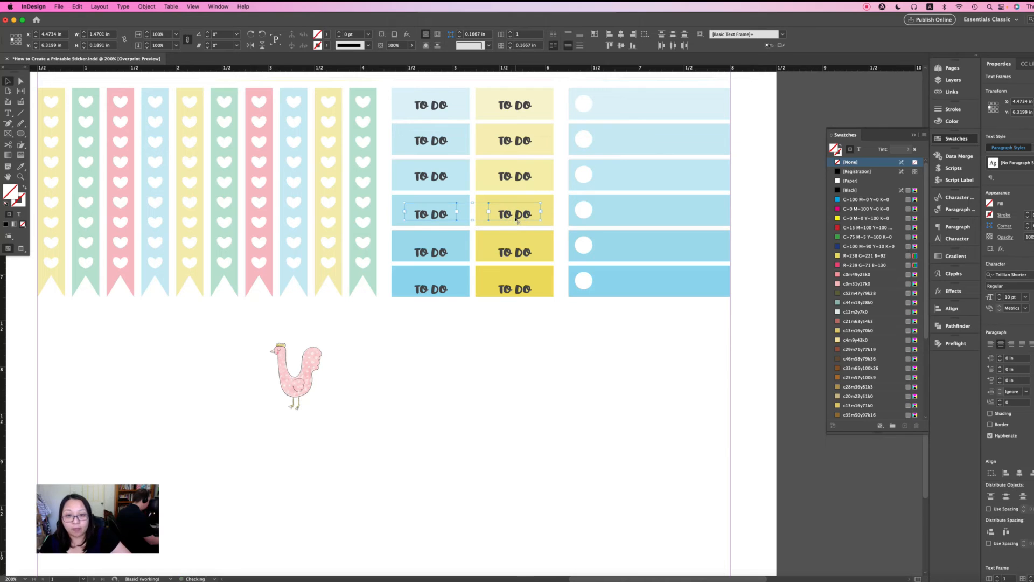
{"action": "key", "text": "Up"}
{"action": "key", "text": "Up"}
{"action": "key", "text": "Up"}
{"action": "left_click", "coordinate": [526, 350]}
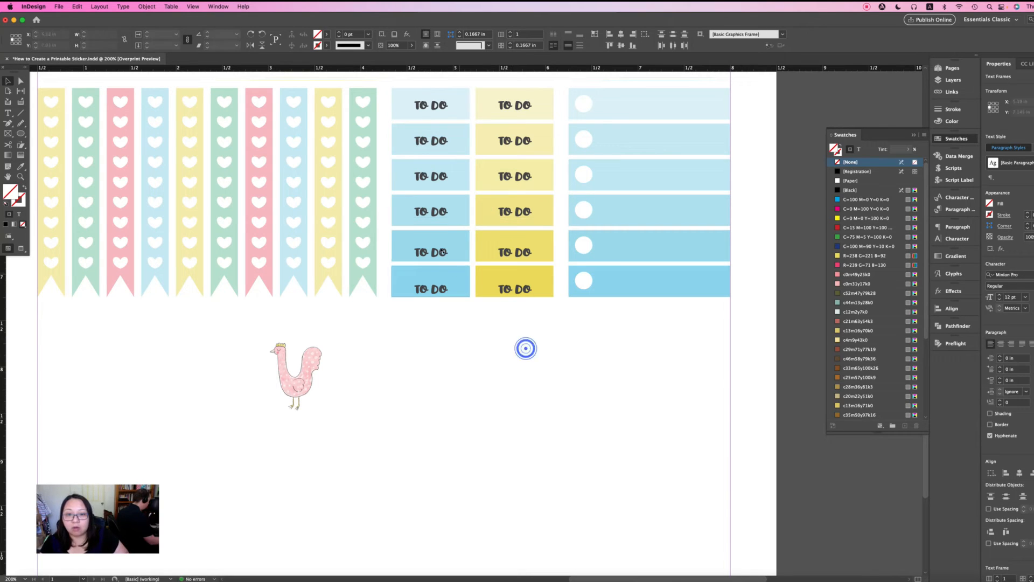
- Nudge the fifth-row "To Do" text pair up to the vertical centre of its blue and yellow bars
{"action": "left_click", "coordinate": [445, 246]}
{"action": "left_click", "coordinate": [517, 252], "text": "shift"}
{"action": "key", "text": "Up"}
{"action": "key", "text": "Up"}
{"action": "key", "text": "Up"}
{"action": "key", "text": "Up"}
{"action": "key", "text": "Up"}
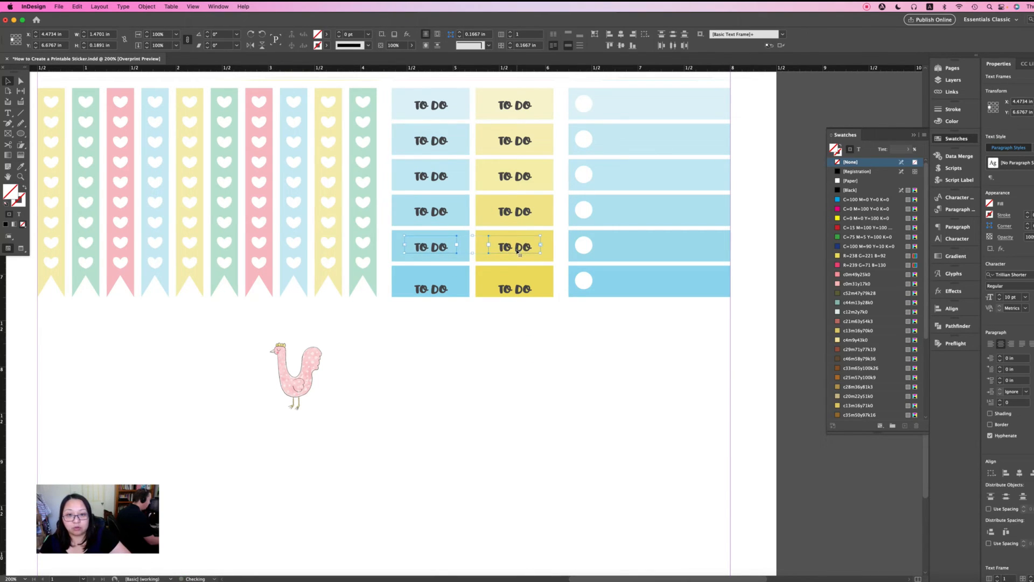
- Nudge the bottom-row "To Do" text pair up to the vertical centre of its bars
{"action": "scroll", "coordinate": [516, 406], "scroll_direction": "up", "scroll_amount": 5}
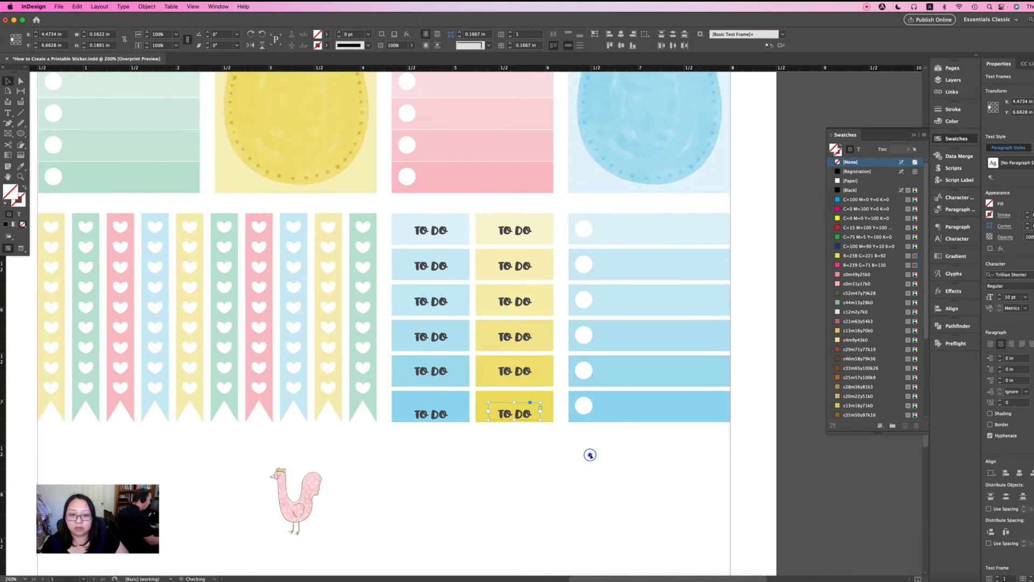
{"action": "left_click", "coordinate": [491, 454]}
{"action": "left_click", "coordinate": [447, 412]}
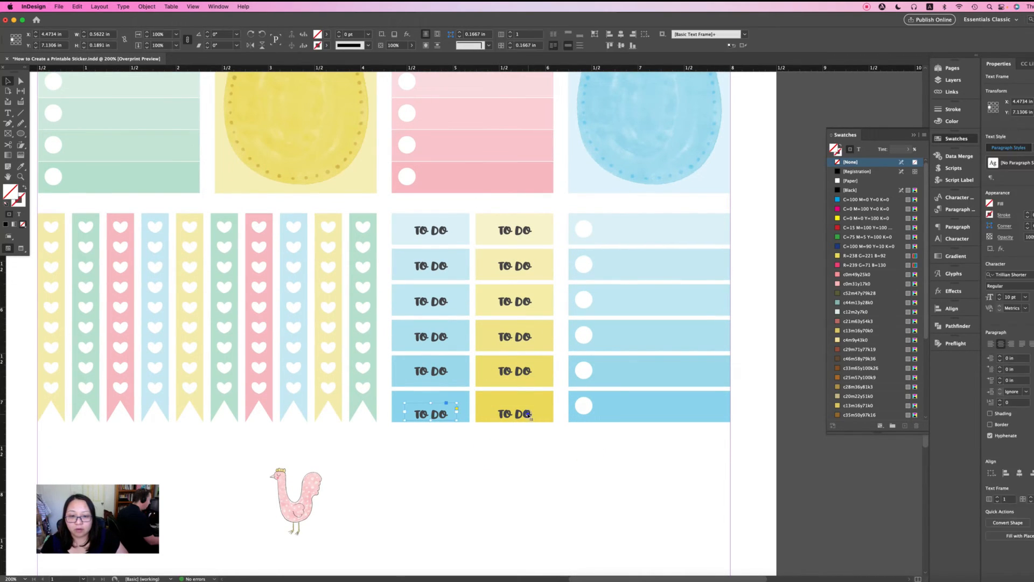
{"action": "left_click", "coordinate": [526, 412], "text": "shift"}
{"action": "key", "text": "Up"}
{"action": "key", "text": "Up"}
{"action": "key", "text": "Up"}
{"action": "key", "text": "Up"}
{"action": "key", "text": "Up"}
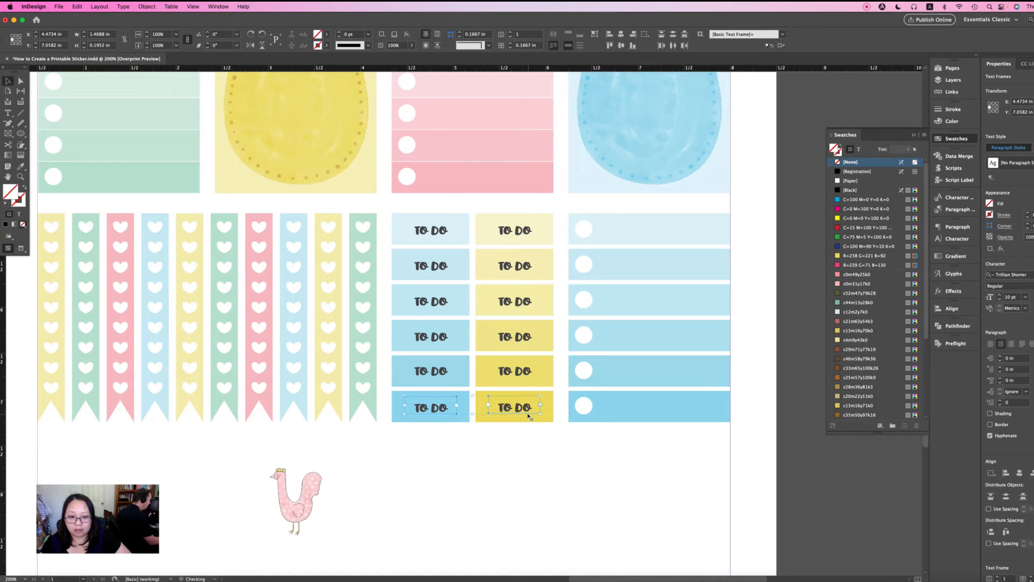
{"action": "left_click", "coordinate": [535, 445]}
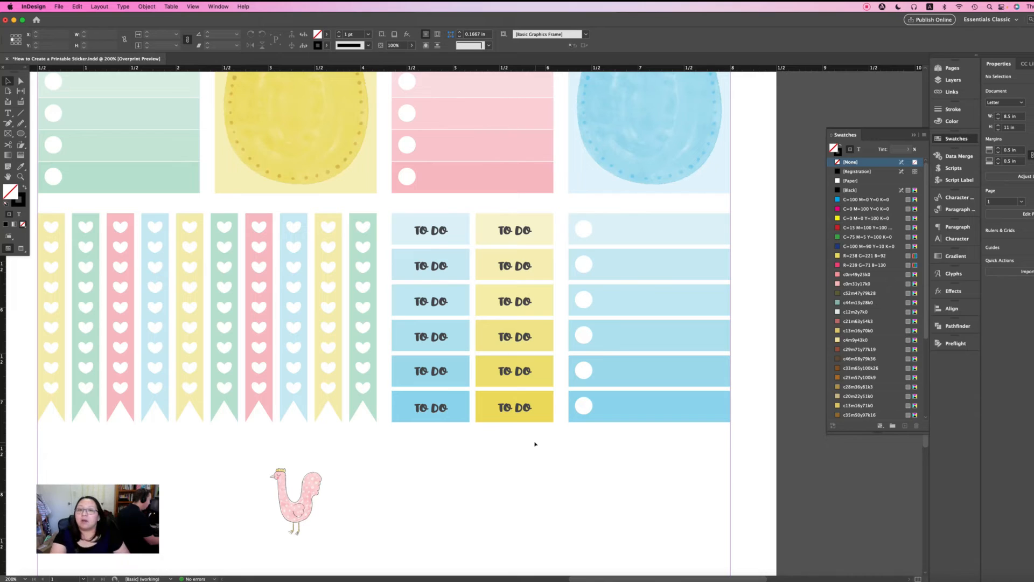
- Replace the "To Do" text on the top yellow bar with "WEEKEND"
{"action": "double_click", "coordinate": [511, 231]}
{"action": "left_click_drag", "start_coordinate": [505, 231], "coordinate": [535, 229]}
{"action": "type", "text": "WEEK"}
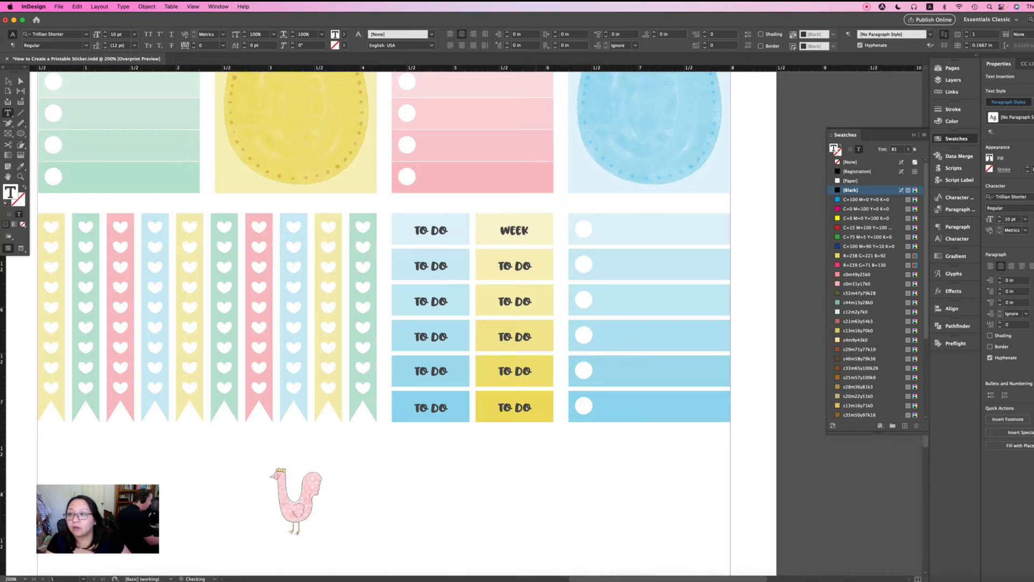
{"action": "type", "text": "END"}
{"action": "left_click", "coordinate": [8, 81]}
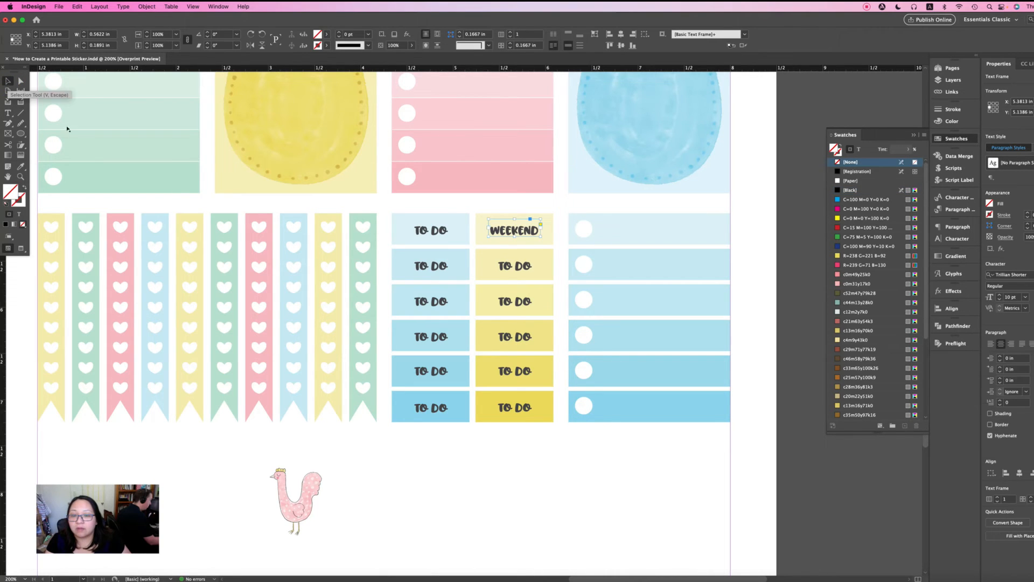
{"action": "left_click", "coordinate": [494, 477]}
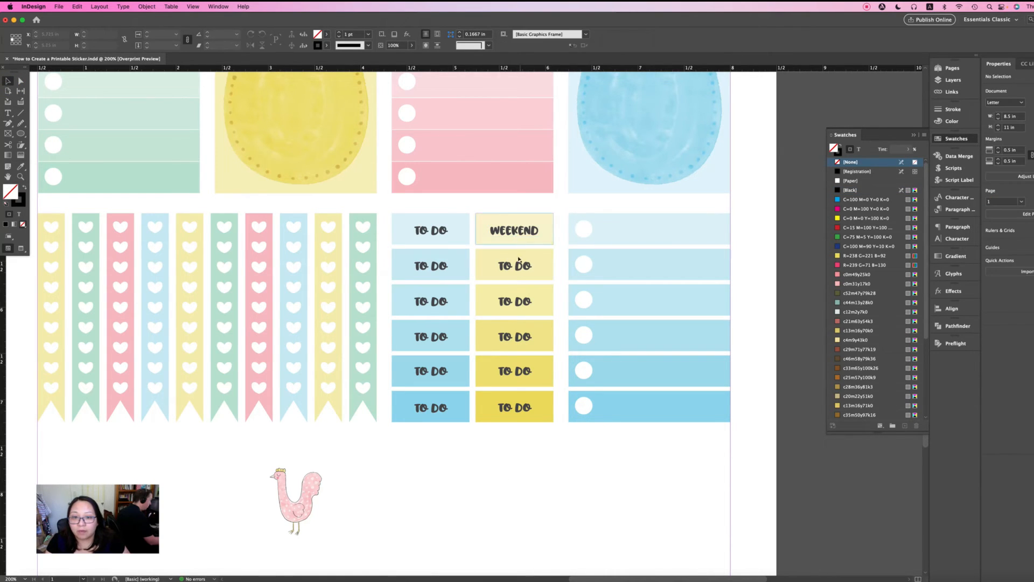
- Copy the "WEEKEND" text and paste it over the "To Do" text on the five remaining yellow bars
{"action": "double_click", "coordinate": [515, 231]}
{"action": "key", "text": "super+c"}
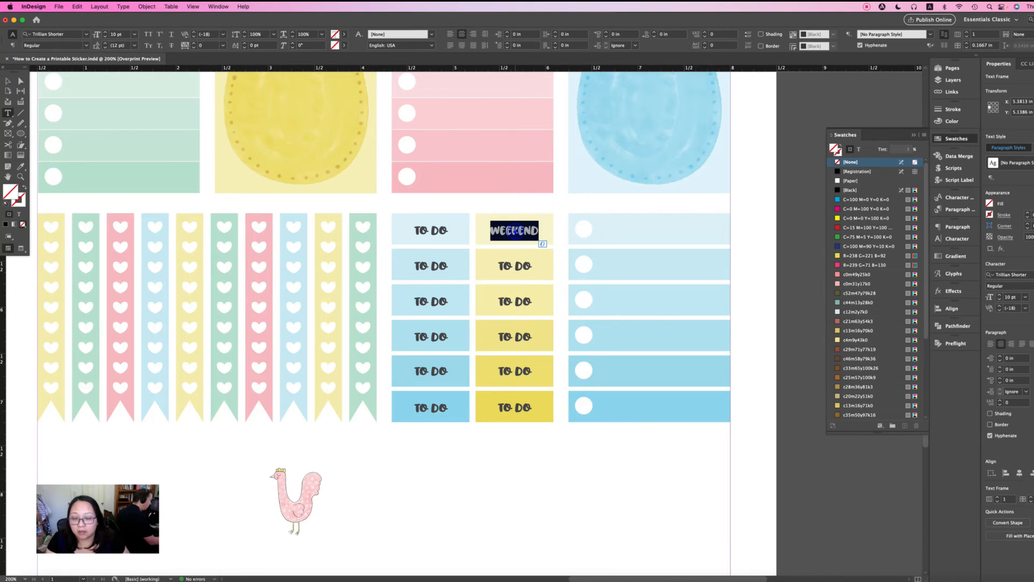
{"action": "double_click", "coordinate": [519, 266]}
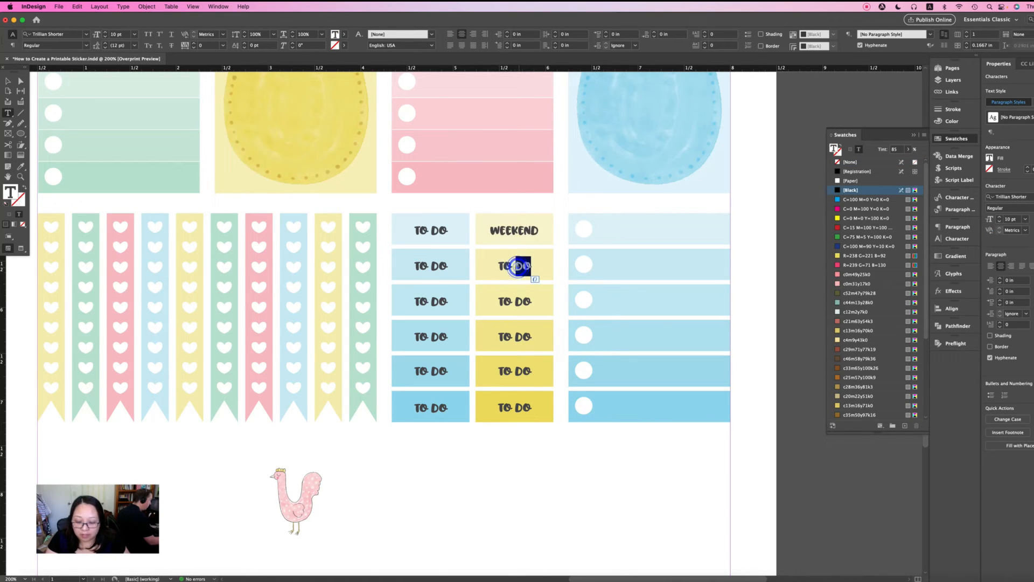
{"action": "triple_click", "coordinate": [519, 266]}
{"action": "key", "text": "super+v"}
{"action": "triple_click", "coordinate": [517, 302]}
{"action": "key", "text": "super+v"}
{"action": "left_click", "coordinate": [516, 337]}
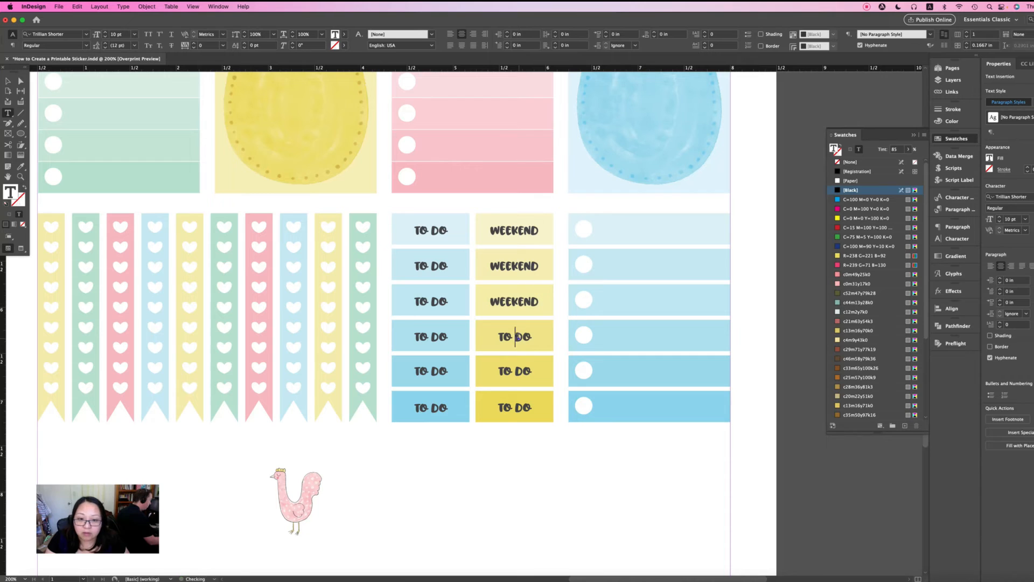
{"action": "triple_click", "coordinate": [517, 337]}
{"action": "key", "text": "super+v"}
{"action": "triple_click", "coordinate": [518, 371]}
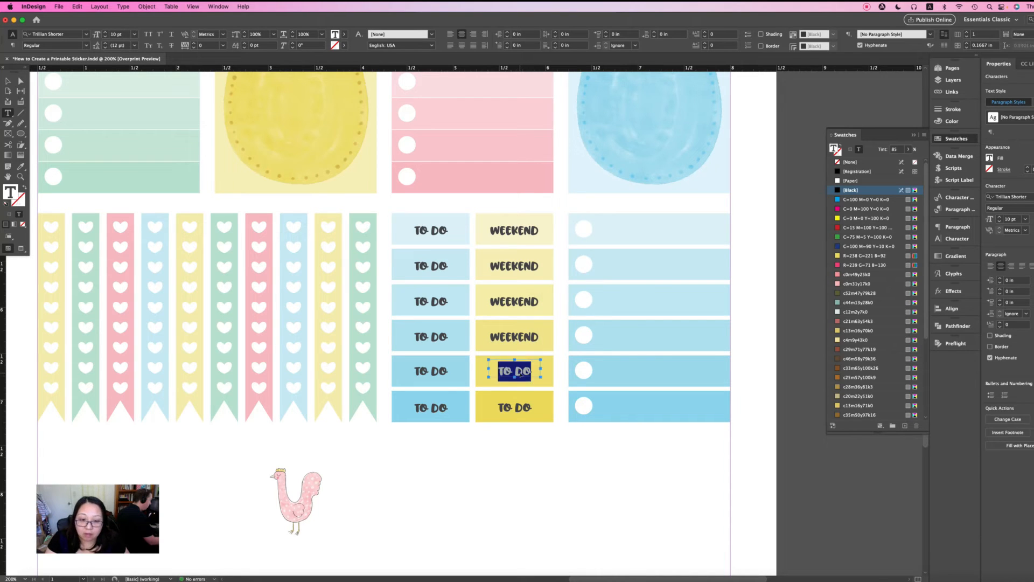
{"action": "key", "text": "super+v"}
{"action": "triple_click", "coordinate": [516, 408]}
{"action": "key", "text": "super+v"}
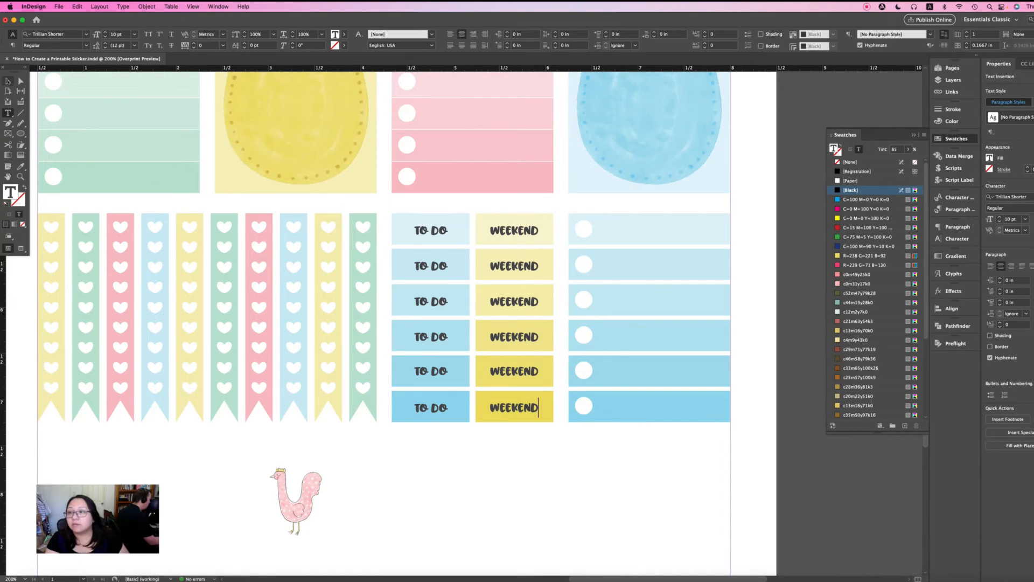
- Replace the text on the bottom yellow bar with "IMPORTANT" and select its text frame
{"action": "triple_click", "coordinate": [516, 336]}
{"action": "left_click_drag", "start_coordinate": [538, 408], "coordinate": [488, 408]}
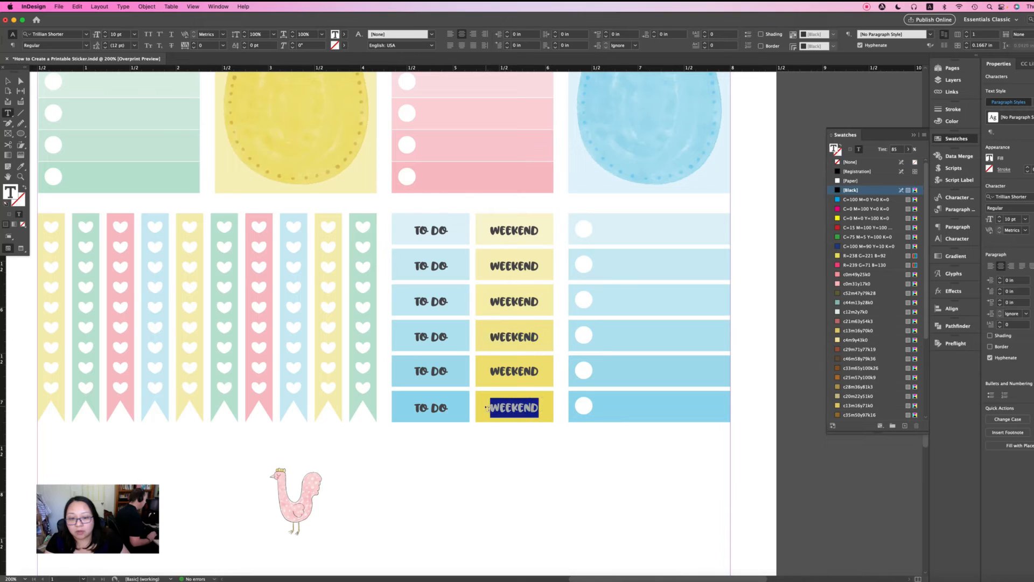
{"action": "type", "text": "im"}
{"action": "type", "text": "RTANT"}
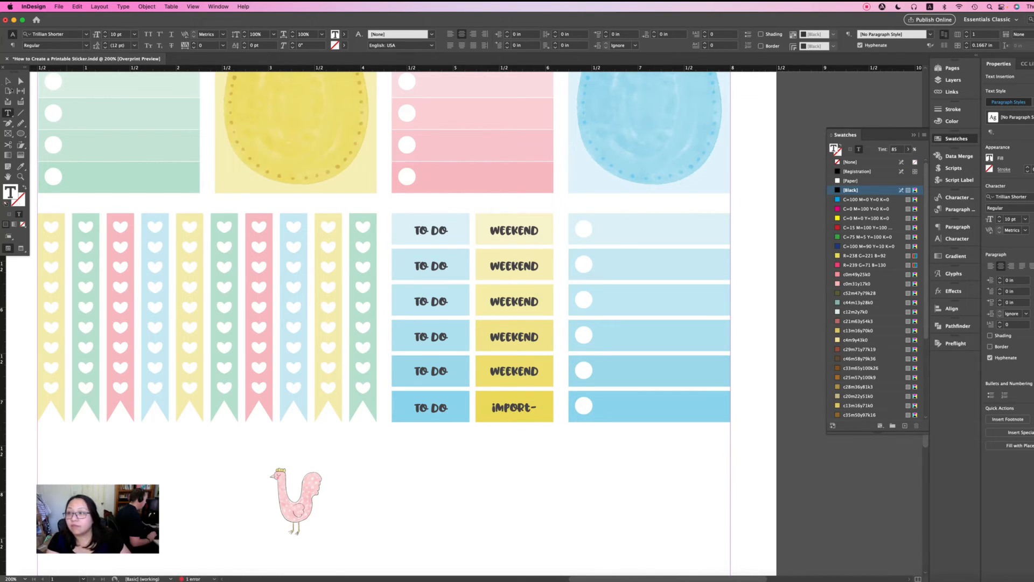
{"action": "key", "text": "Escape"}
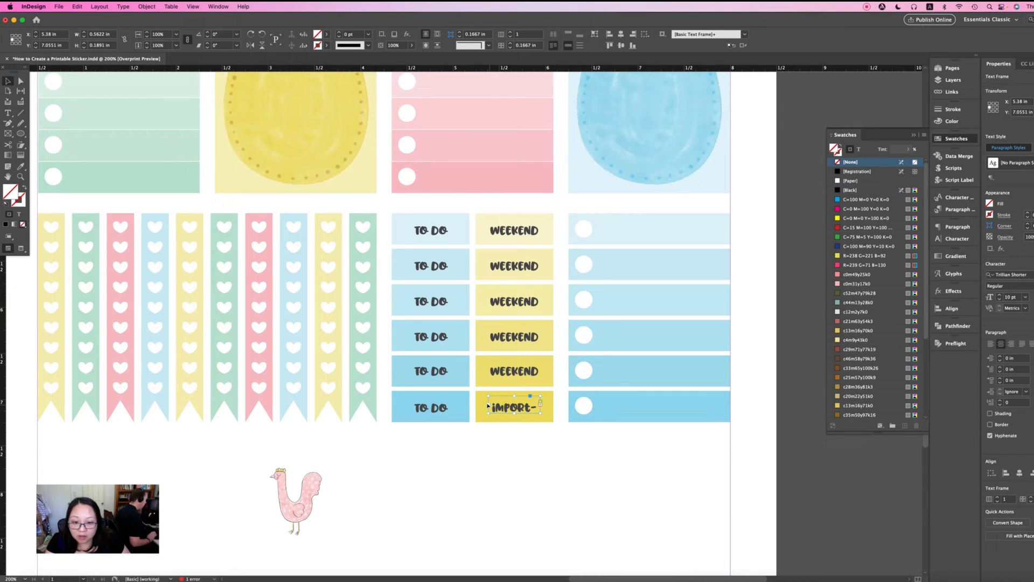
{"action": "left_click", "coordinate": [487, 404]}
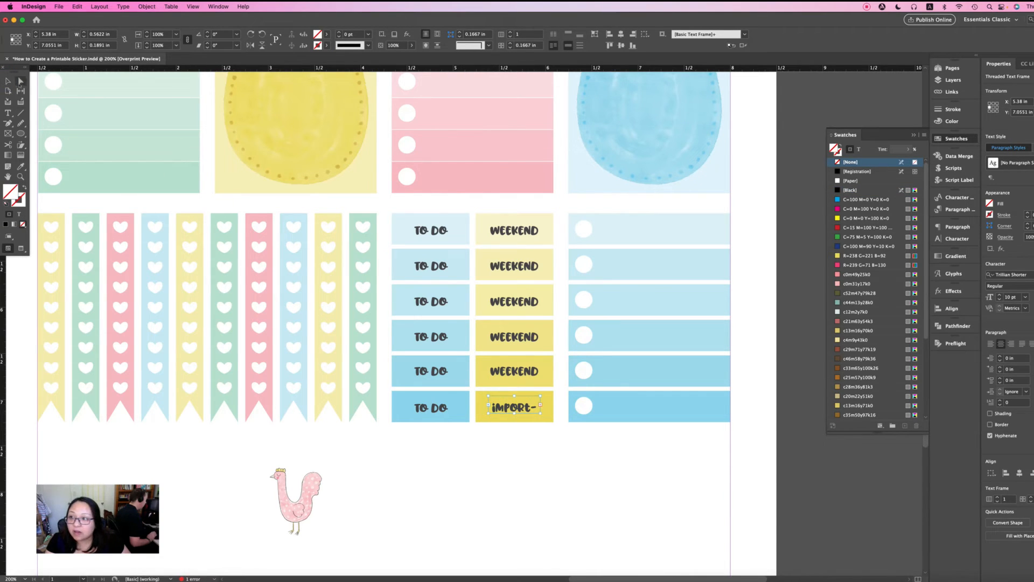
- Fit the "IMPORTANT" text frame on the bottom yellow bar to its text and centre it on the bar
{"action": "left_click", "coordinate": [7, 81]}
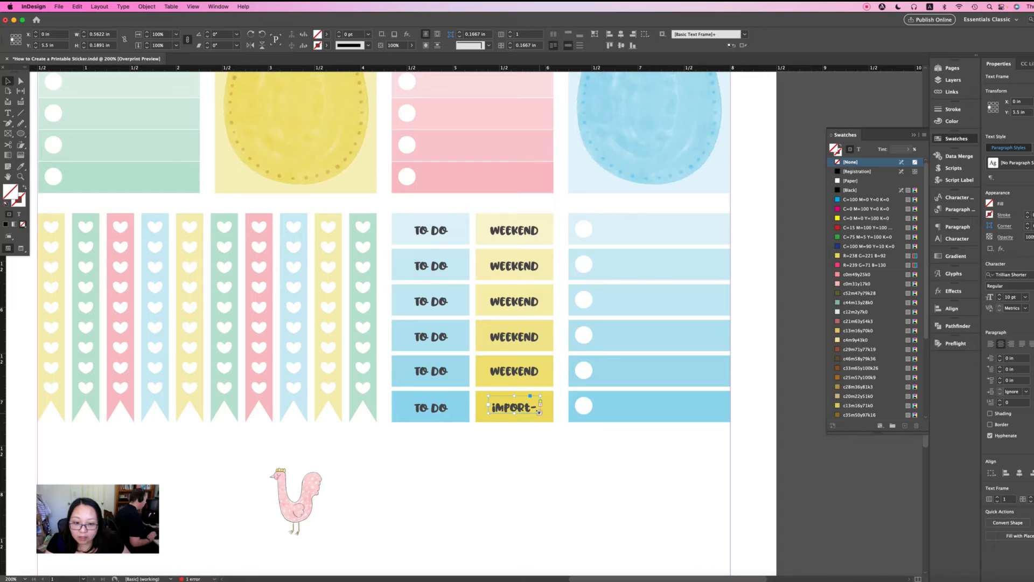
{"action": "double_click", "coordinate": [539, 412]}
{"action": "left_click", "coordinate": [568, 476]}
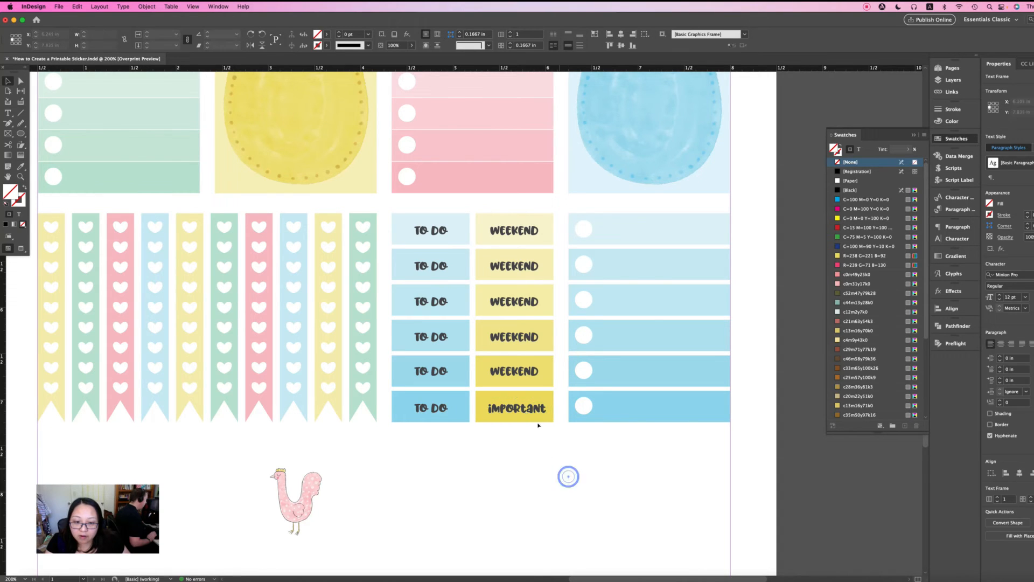
{"action": "left_click", "coordinate": [598, 458]}
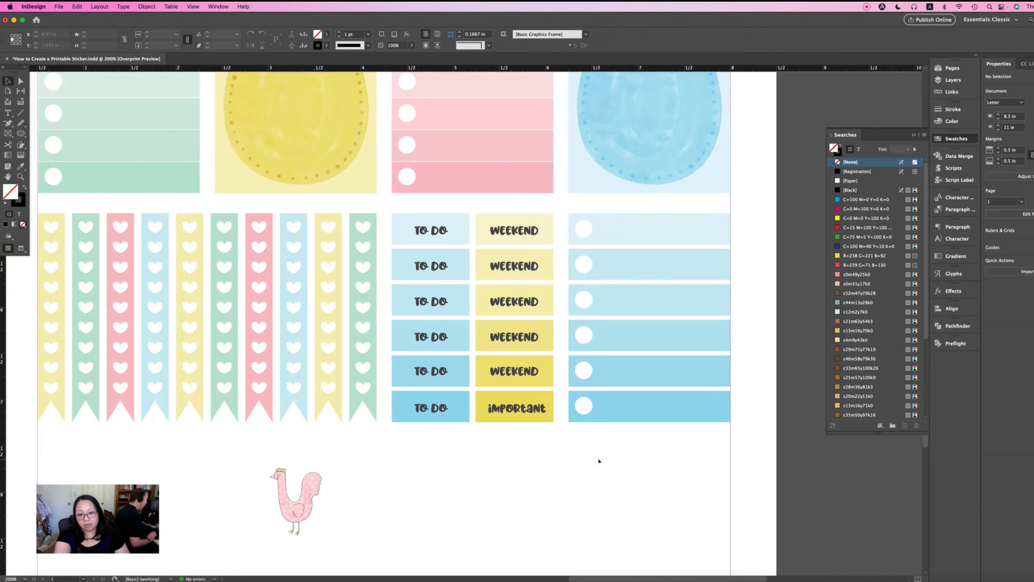
{"action": "left_click_drag", "start_coordinate": [535, 410], "coordinate": [532, 408]}
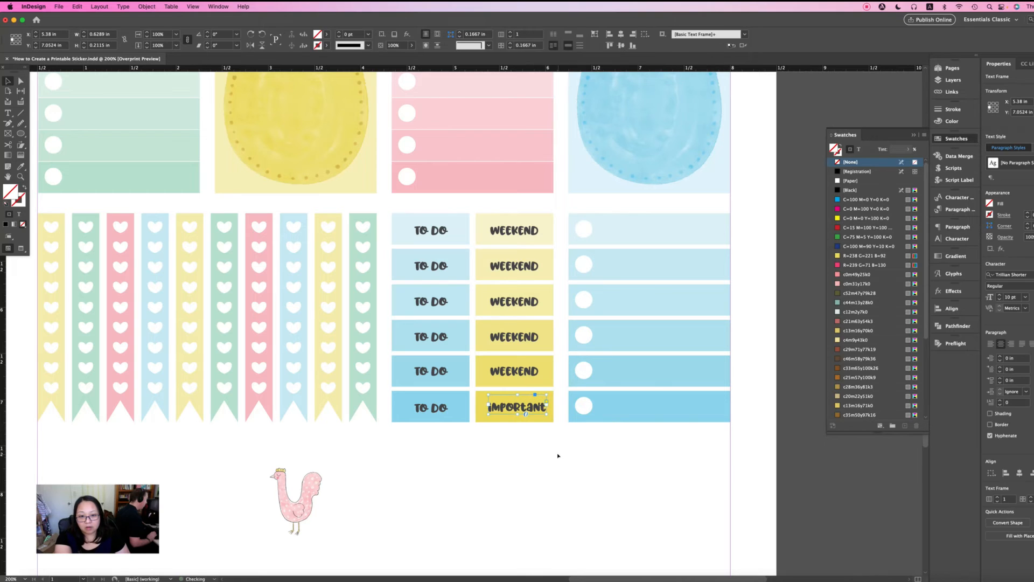
{"action": "left_click", "coordinate": [557, 456]}
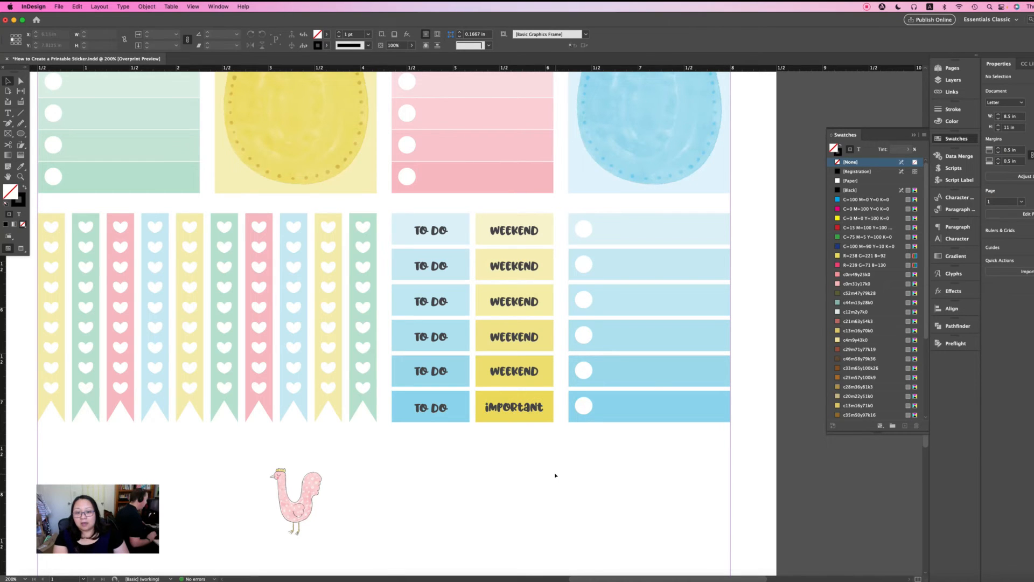
- Replace the "To Do" text frame on the bottom blue bar with a copy of the "IMPORTANT" text
{"action": "left_click", "coordinate": [431, 408]}
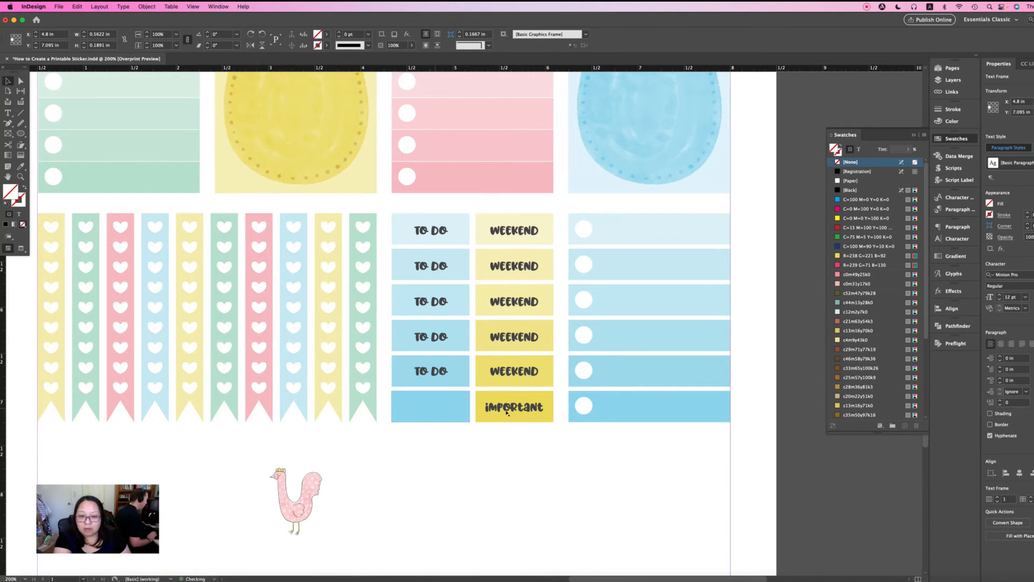
{"action": "left_click_drag", "start_coordinate": [431, 409], "coordinate": [509, 408]}
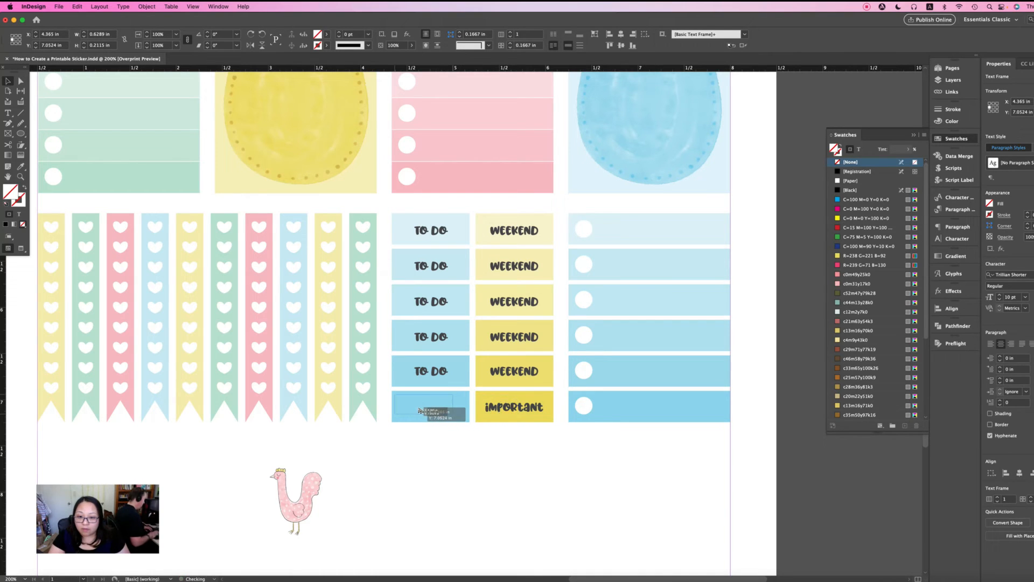
{"action": "key", "text": "super+shift+a"}
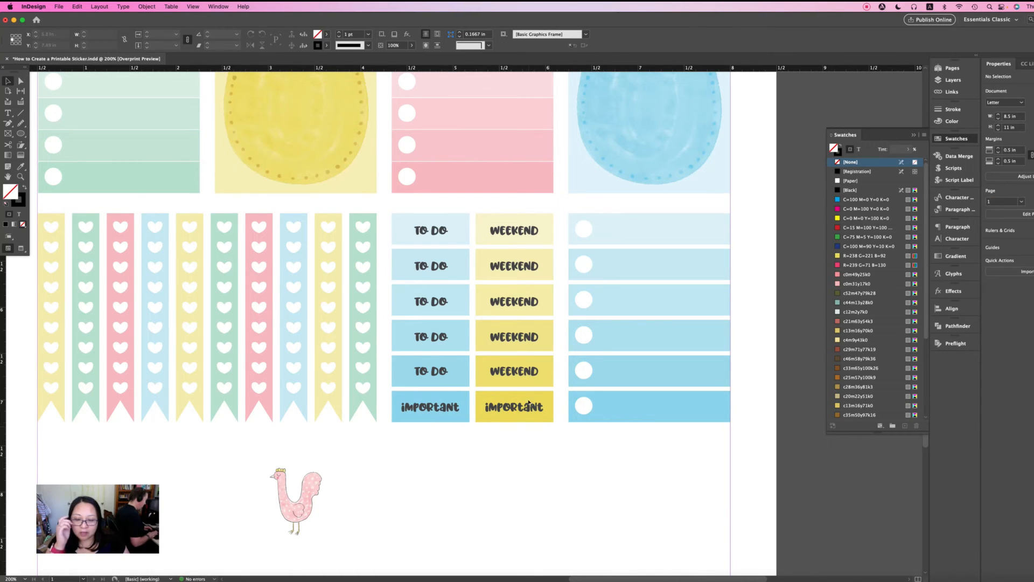
- Change the text on the fourth and fifth blue bars to "TO BUY"
{"action": "double_click", "coordinate": [433, 337]}
{"action": "double_click", "coordinate": [435, 337]}
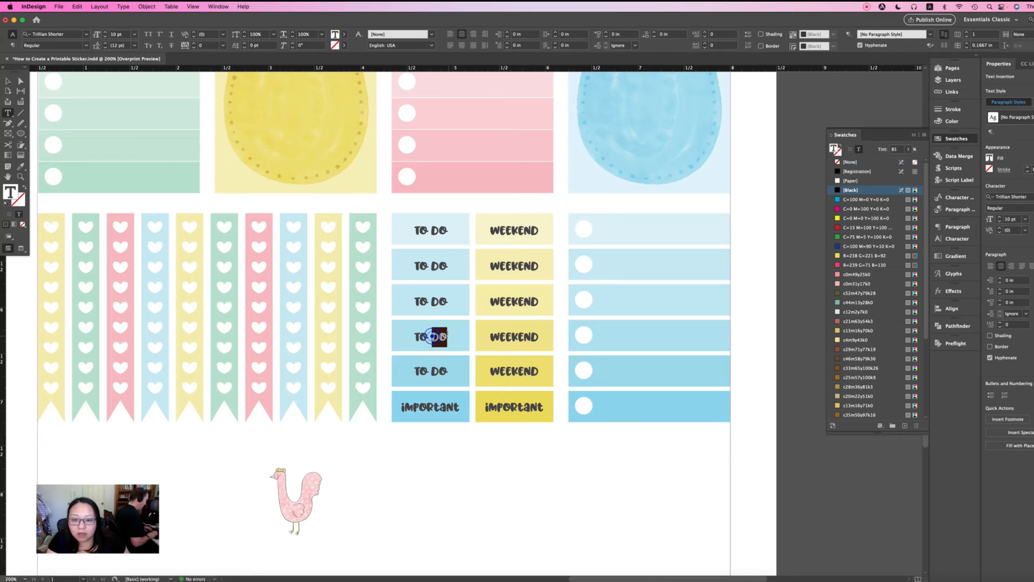
{"action": "type", "text": "BUY"}
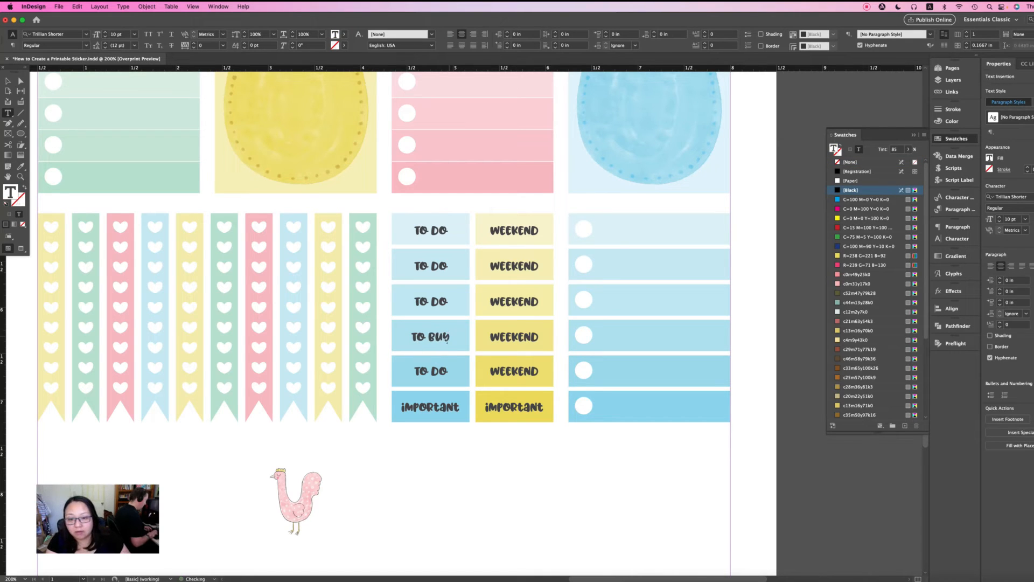
{"action": "double_click", "coordinate": [436, 371]}
{"action": "type", "text": "BUY"}
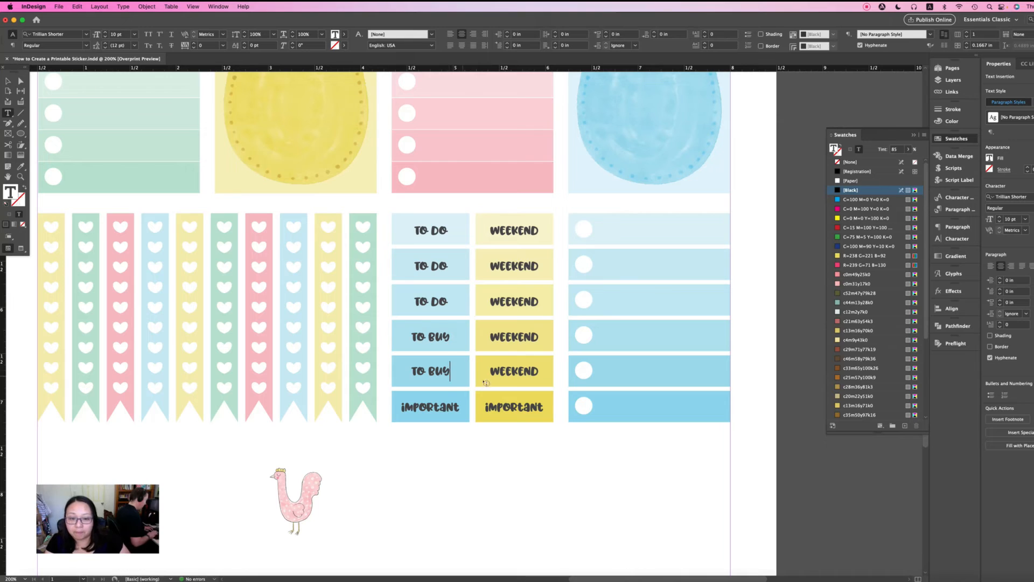
- Replace the text on the fifth yellow bar with "IMPORTANT" and fit the frame to the whole word
{"action": "double_click", "coordinate": [515, 337]}
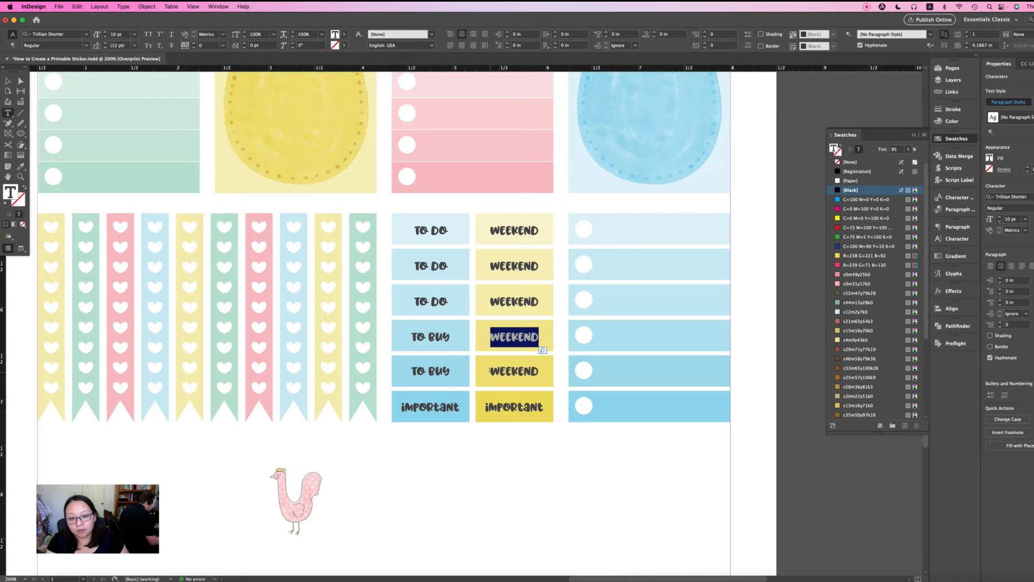
{"action": "double_click", "coordinate": [515, 371]}
{"action": "type", "text": "IMPORTANT"}
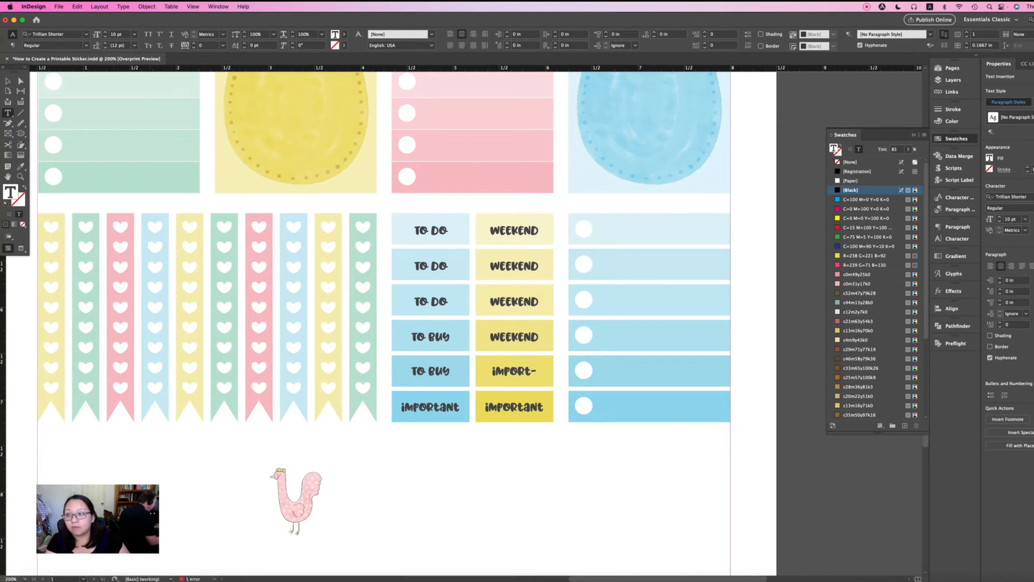
{"action": "key", "text": "Escape"}
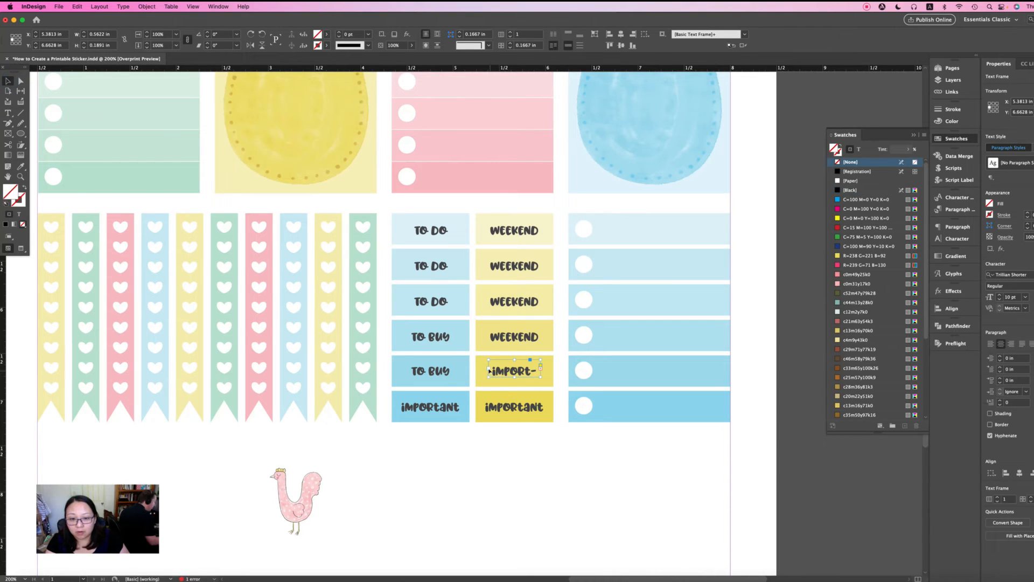
{"action": "double_click", "coordinate": [540, 378]}
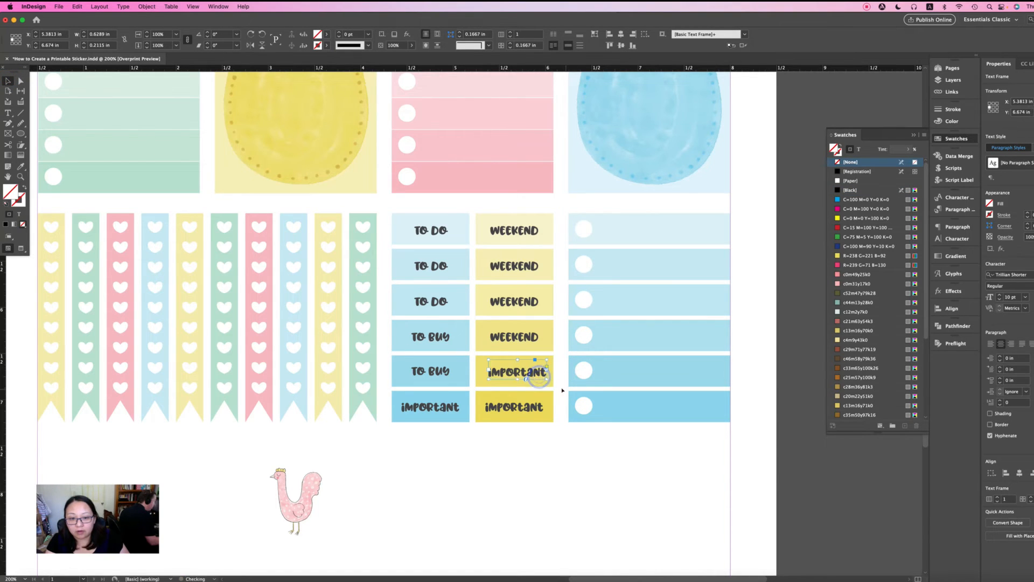
- Centre the "IMPORTANT" text horizontally on the fifth yellow bar
{"action": "left_click", "coordinate": [481, 371], "text": "shift"}
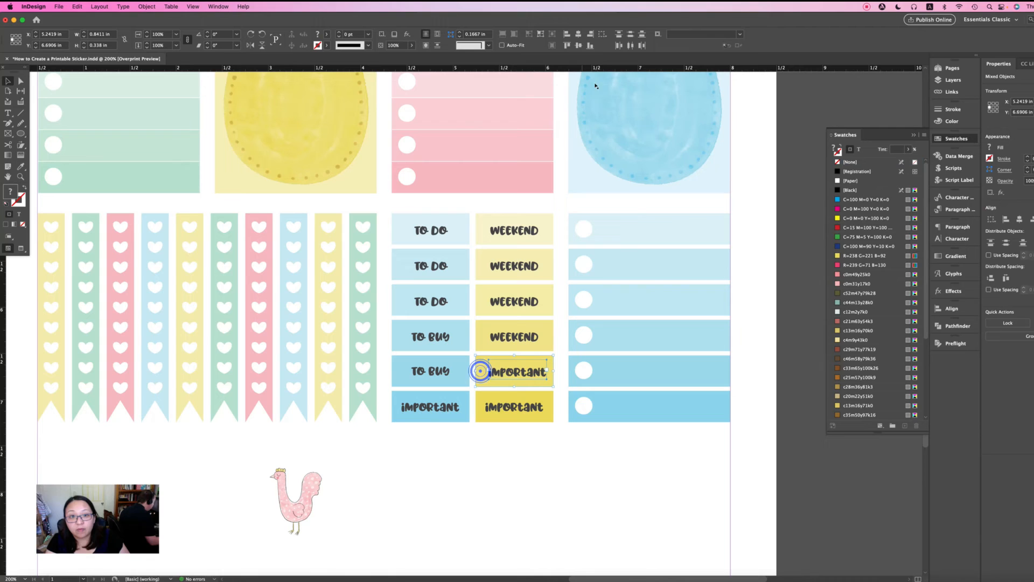
{"action": "left_click", "coordinate": [579, 35]}
{"action": "left_click", "coordinate": [500, 509]}
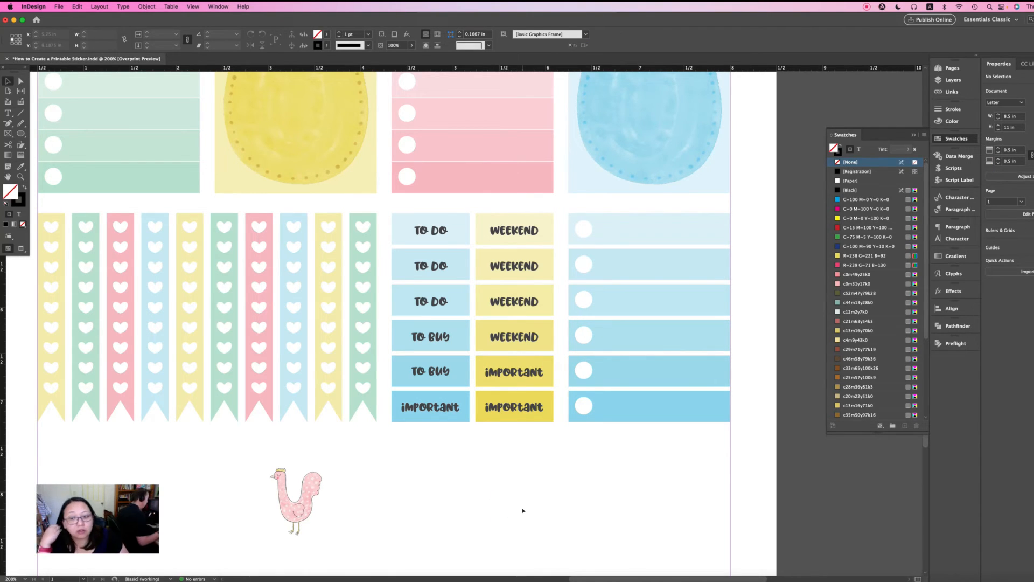
- Replace the text on the fourth yellow bar with "REST DAY!" and enlarge its frame to fit the text
{"action": "double_click", "coordinate": [509, 336]}
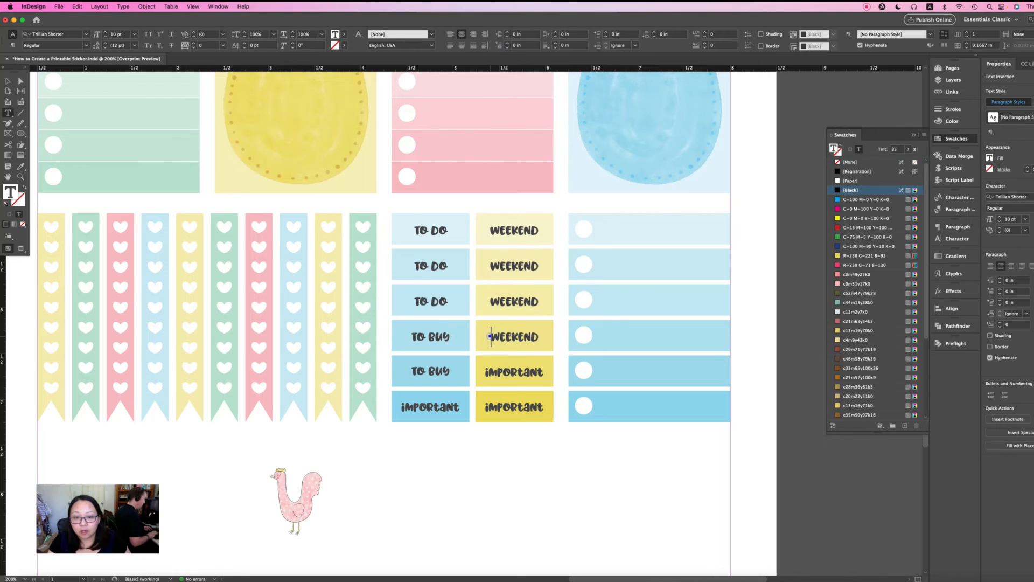
{"action": "left_click_drag", "start_coordinate": [490, 337], "coordinate": [540, 335]}
{"action": "type", "text": "Rest Da"}
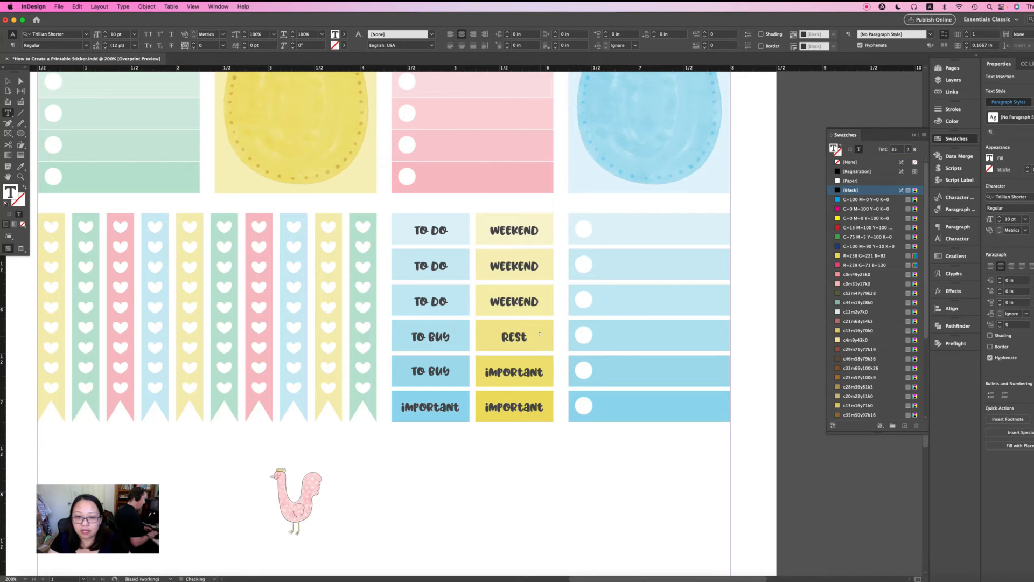
{"action": "key", "text": "BackSpace"}
{"action": "key", "text": "BackSpace"}
{"action": "key", "text": "BackSpace"}
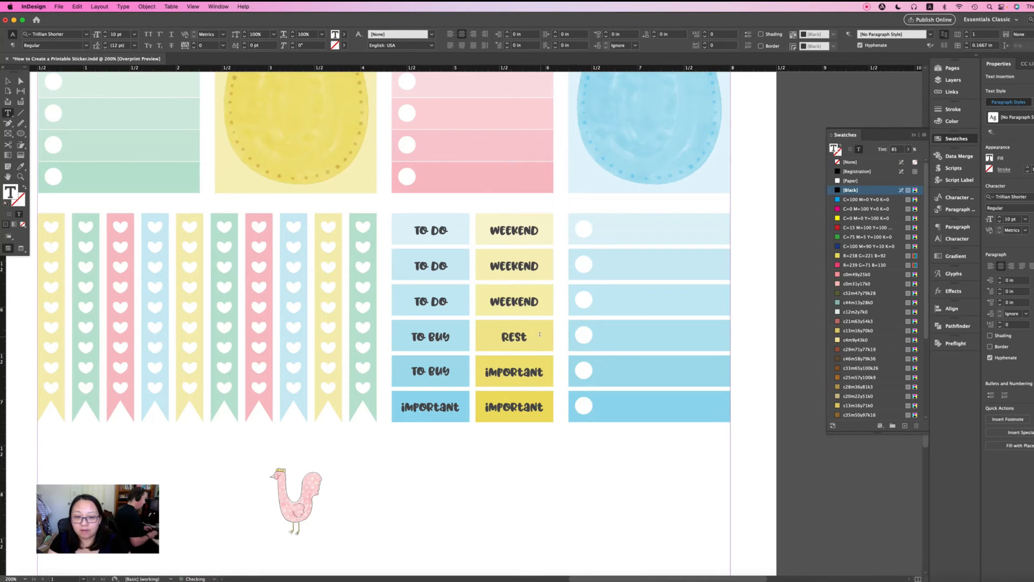
{"action": "left_click", "coordinate": [9, 81]}
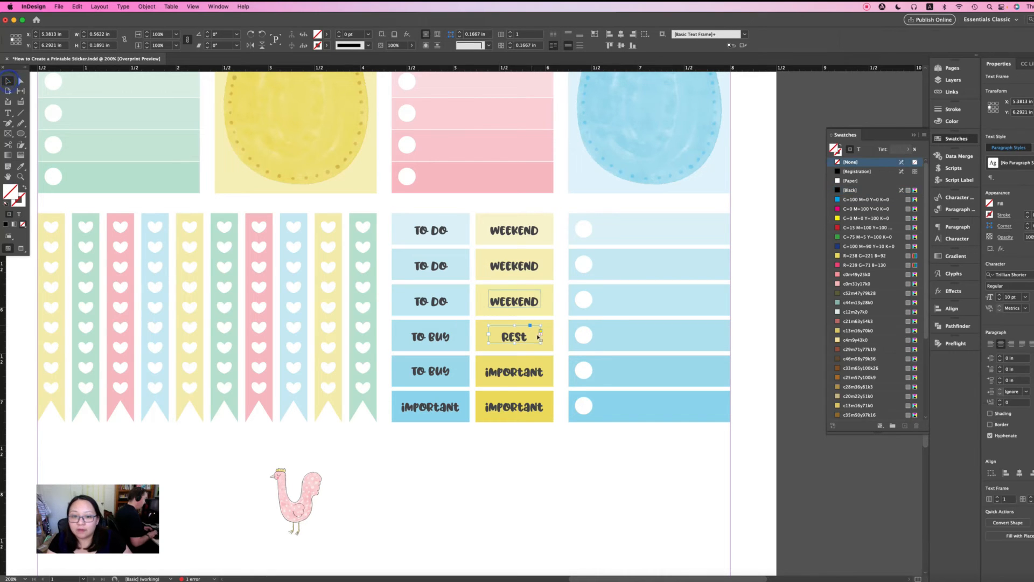
{"action": "left_click_drag", "start_coordinate": [540, 341], "coordinate": [549, 345]}
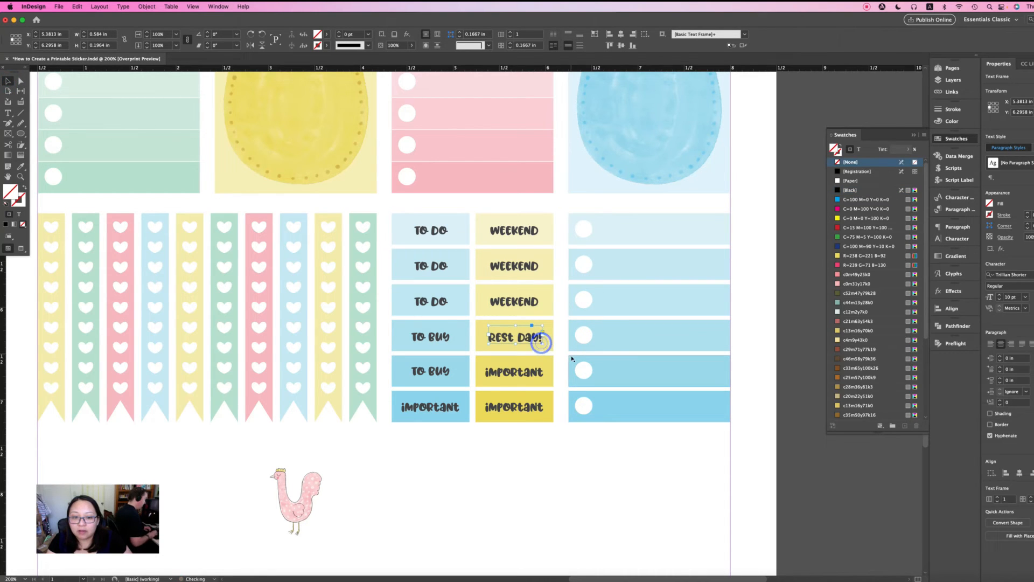
{"action": "left_click", "coordinate": [564, 458]}
- Review the layout of the checklist boxes, heart banners and label bars on the sheet
{"action": "scroll", "coordinate": [564, 458], "scroll_direction": "up", "scroll_amount": 5}
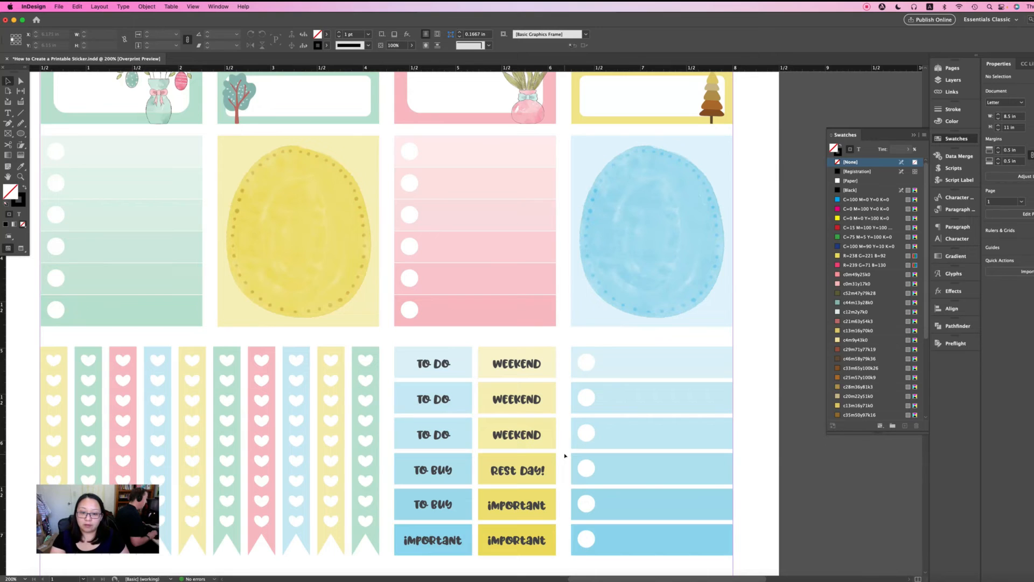
{"action": "scroll", "coordinate": [566, 545], "scroll_direction": "down", "scroll_amount": 6}
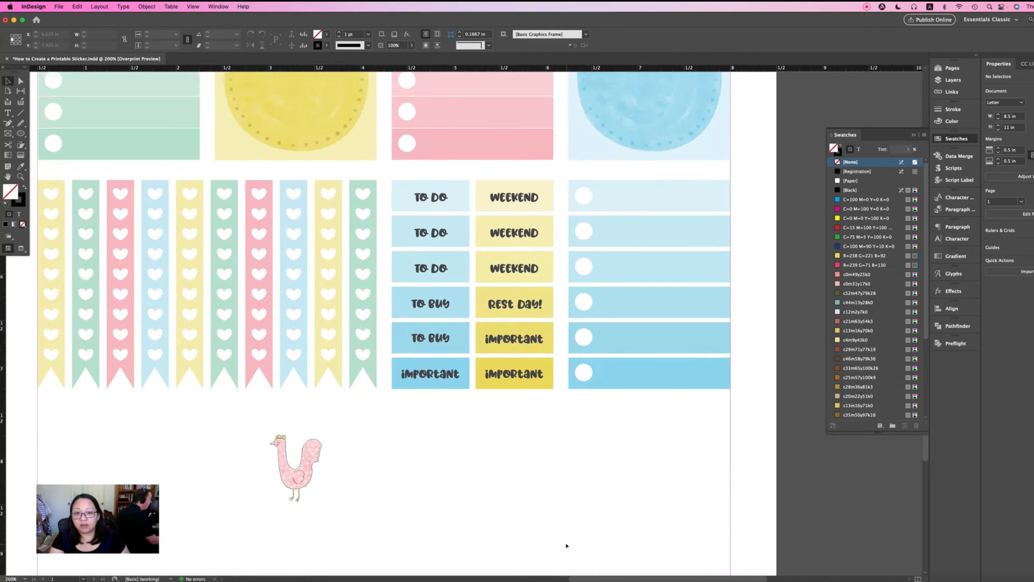
{"action": "scroll", "coordinate": [566, 545], "scroll_direction": "up", "scroll_amount": 5}
{"action": "scroll", "coordinate": [566, 545], "scroll_direction": "down", "scroll_amount": 5}
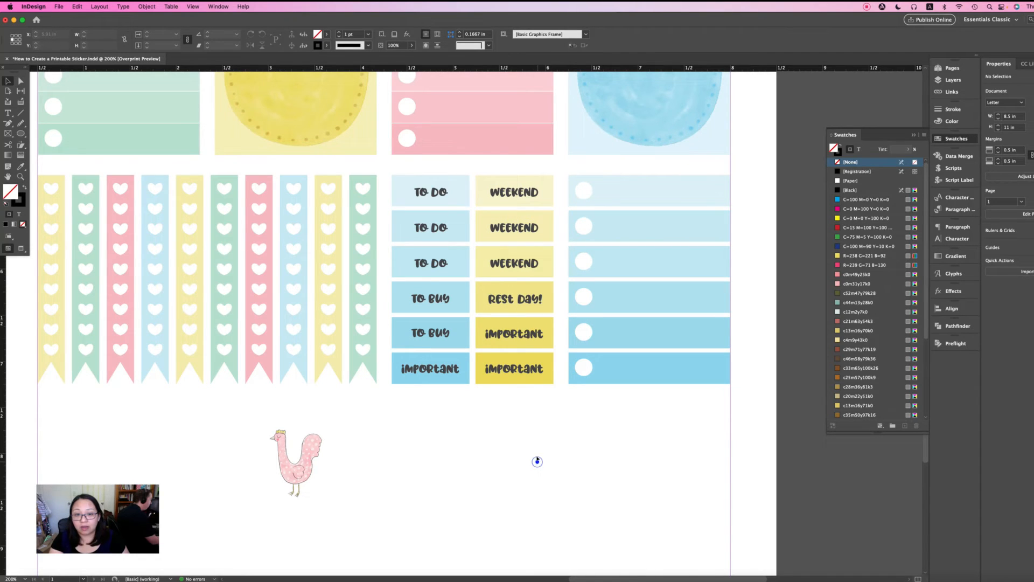
{"action": "scroll", "coordinate": [537, 460], "scroll_direction": "up", "scroll_amount": 1}
{"action": "scroll", "coordinate": [537, 458], "scroll_direction": "up", "scroll_amount": 10}
{"action": "scroll", "coordinate": [537, 459], "scroll_direction": "right", "scroll_amount": 2}
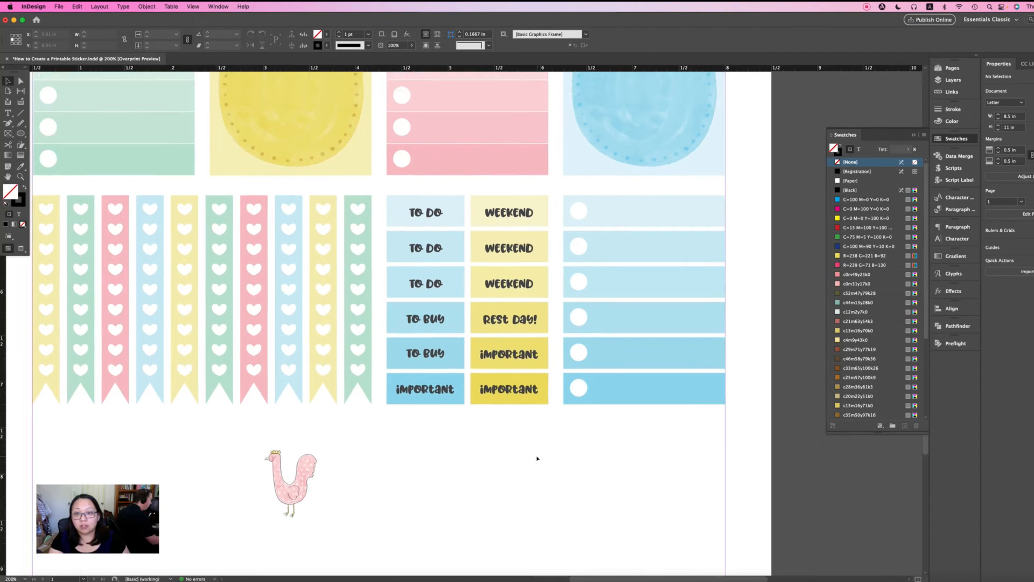
{"action": "scroll", "coordinate": [537, 458], "scroll_direction": "down", "scroll_amount": 10}
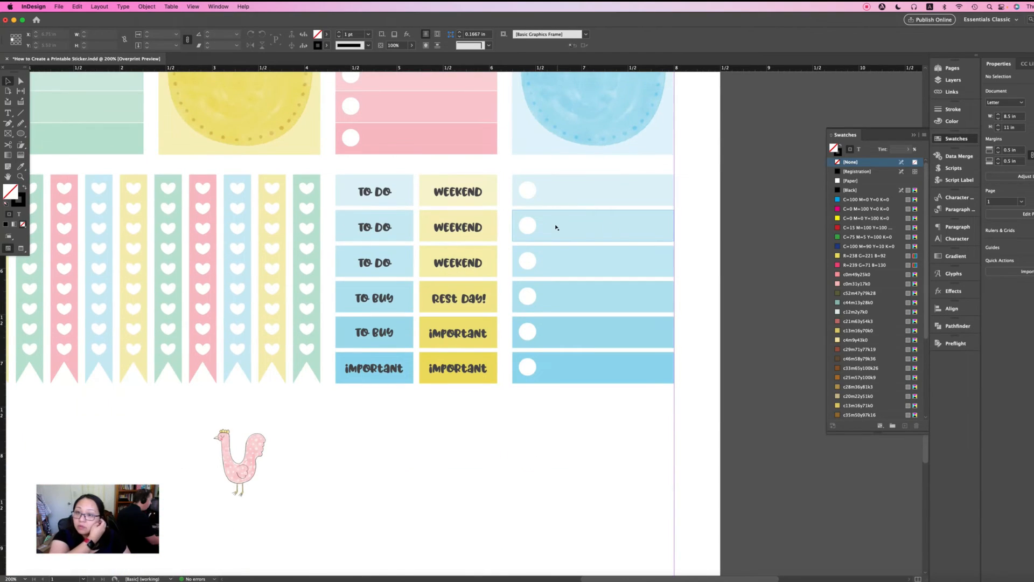
- Delete the six blue checklist bars with white circles beside the yellow label column
{"action": "left_click_drag", "start_coordinate": [508, 167], "coordinate": [566, 388]}
{"action": "key", "text": "Delete"}
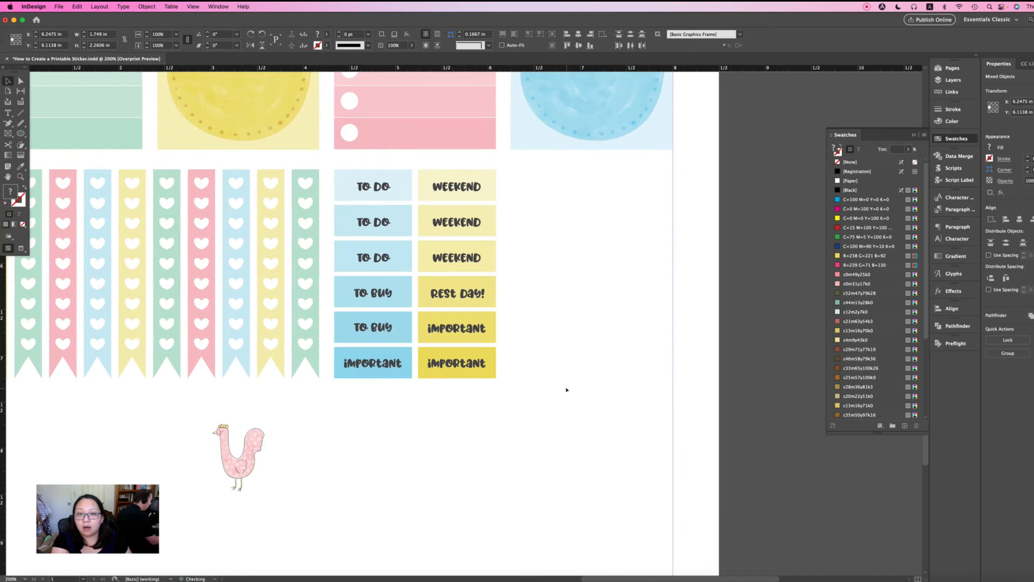
{"action": "left_click", "coordinate": [566, 387]}
- Duplicate the blue and yellow label columns with their text into the empty space beside them
{"action": "left_click_drag", "start_coordinate": [548, 169], "coordinate": [350, 398]}
{"action": "left_click_drag", "start_coordinate": [382, 228], "coordinate": [553, 229]}
{"action": "key", "text": "super+0"}
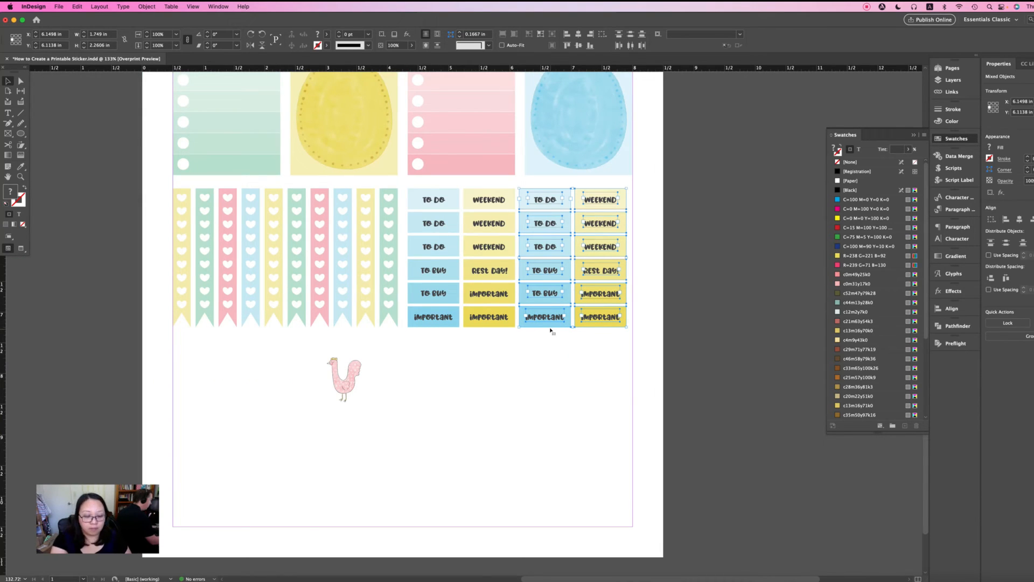
{"action": "key", "text": "super+equal"}
- Stretch the four label columns together to the page's right margin, making them 3.666 in wide overall
{"action": "left_click_drag", "start_coordinate": [288, 423], "coordinate": [548, 241]}
{"action": "left_click_drag", "start_coordinate": [524, 322], "coordinate": [531, 323]}
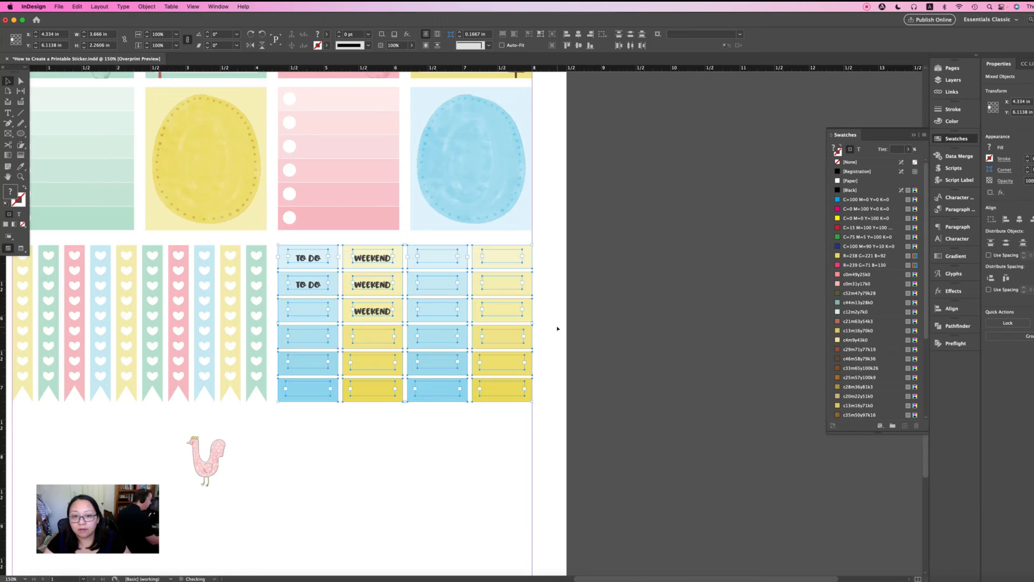
{"action": "left_click", "coordinate": [557, 328]}
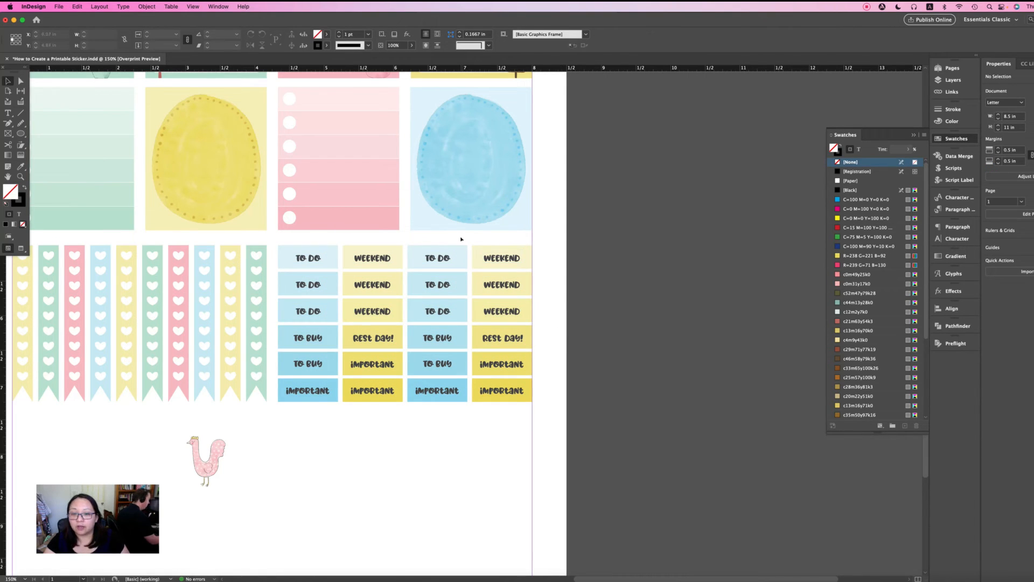
- Recolour the six bars of the third label column with the pink R=248 G=191 B=199 swatch
{"action": "left_click_drag", "start_coordinate": [461, 235], "coordinate": [468, 410]}
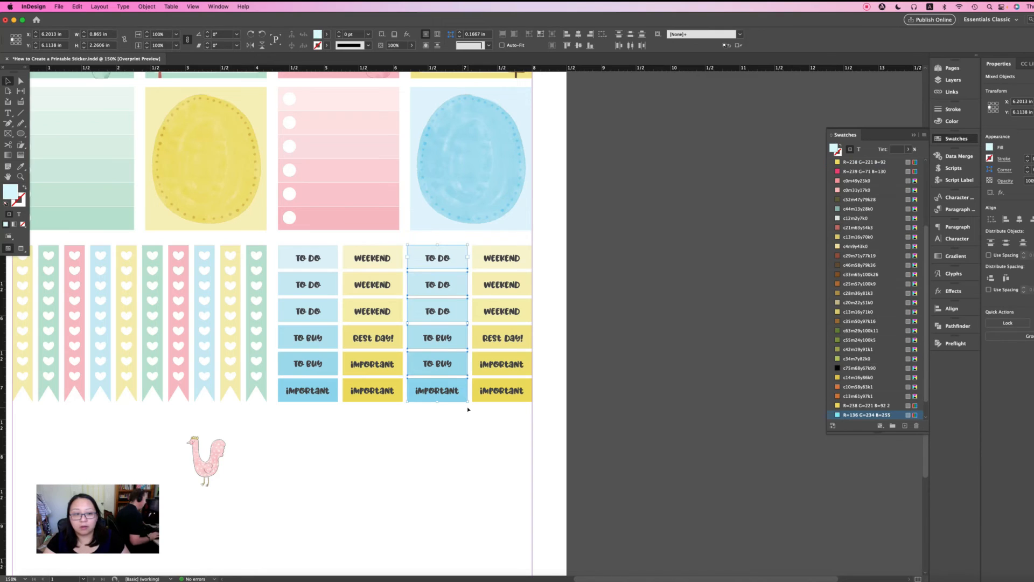
{"action": "scroll", "coordinate": [874, 360], "scroll_direction": "down", "scroll_amount": 2}
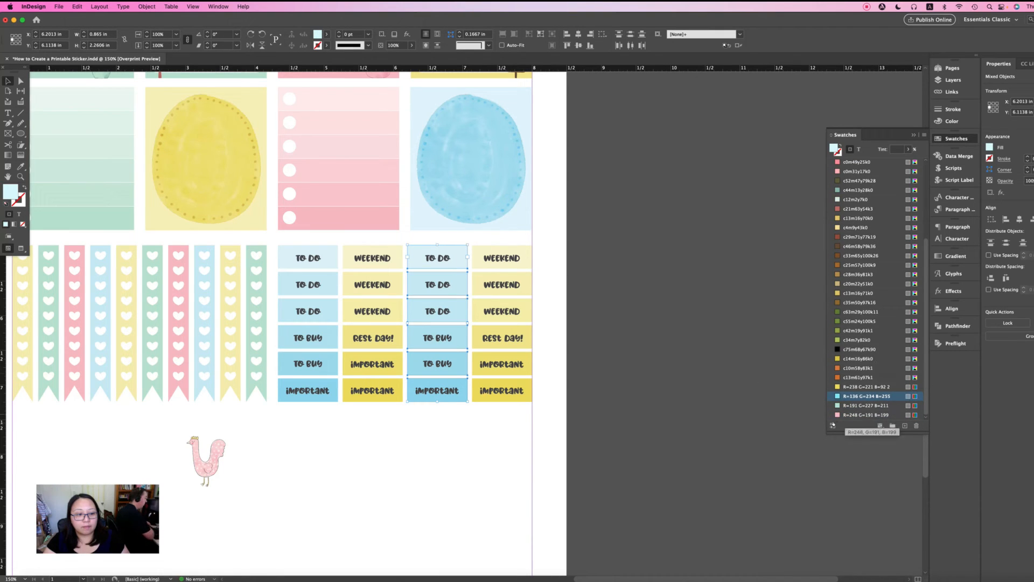
{"action": "left_click", "coordinate": [839, 415]}
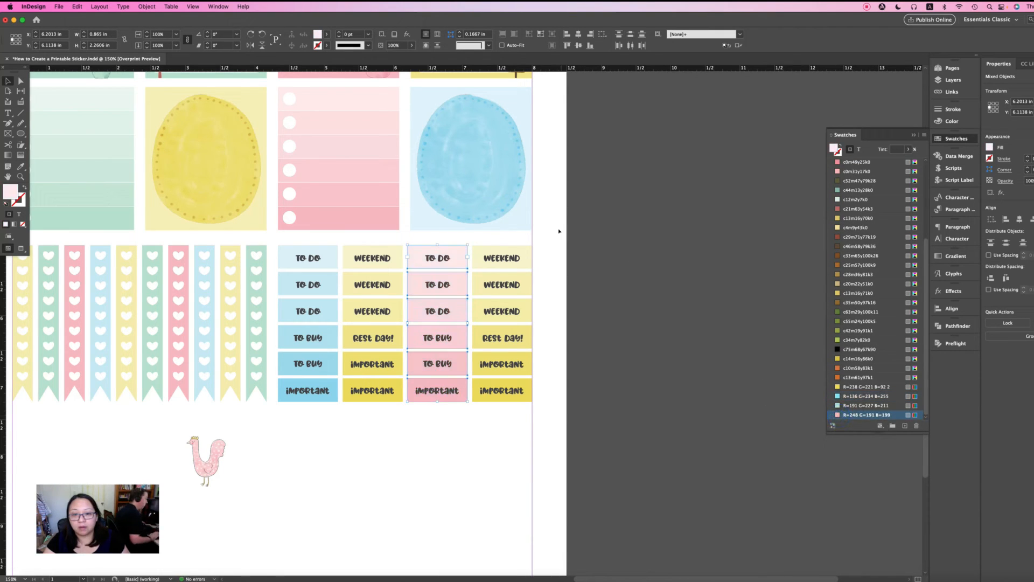
- Recolour the six bars of the fourth label column with the green R=191 G=227 B=211 swatch
{"action": "left_click_drag", "start_coordinate": [559, 231], "coordinate": [527, 406]}
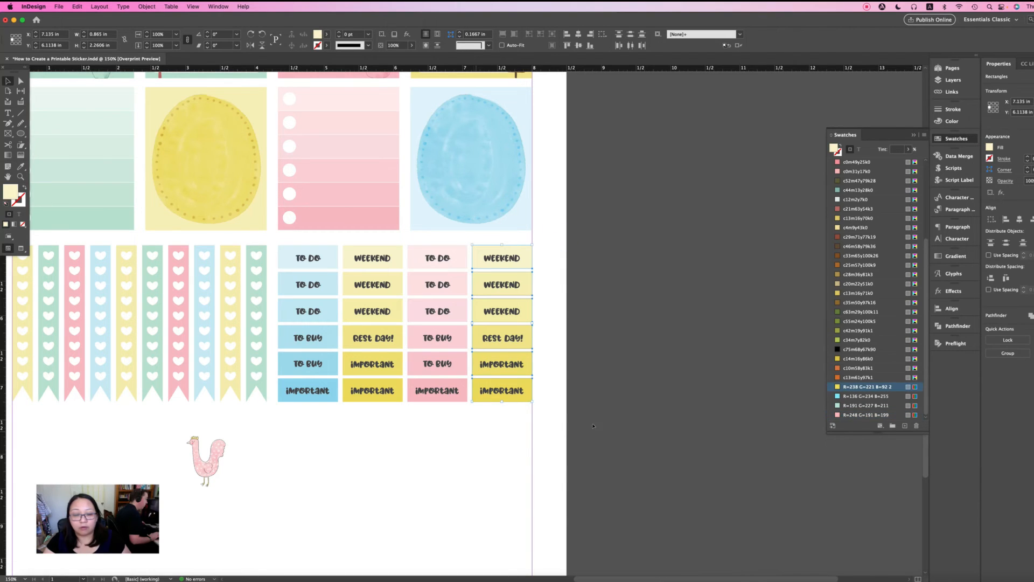
{"action": "left_click", "coordinate": [863, 406]}
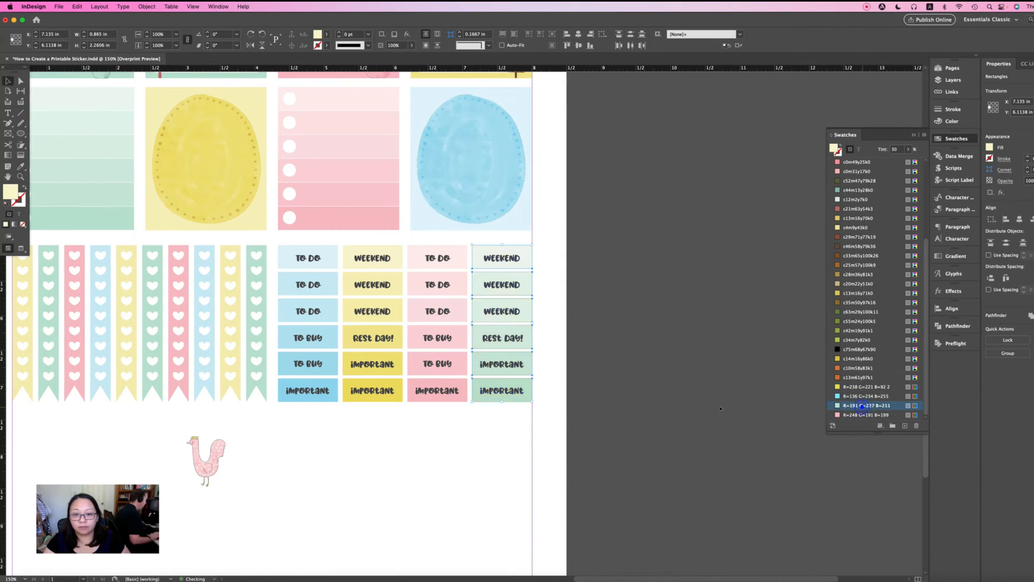
{"action": "left_click", "coordinate": [625, 402]}
{"action": "scroll", "coordinate": [498, 442], "scroll_direction": "up", "scroll_amount": 1}
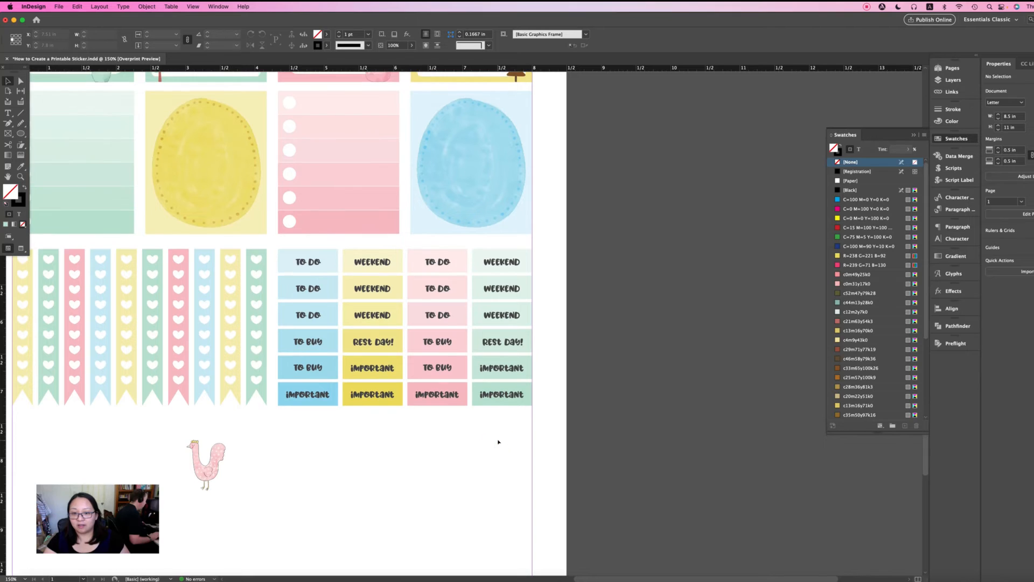
- Replace the first five labels of the pink column with "Mon", "Tues", "Wed", "Thu" and "Fri"
{"action": "triple_click", "coordinate": [438, 261]}
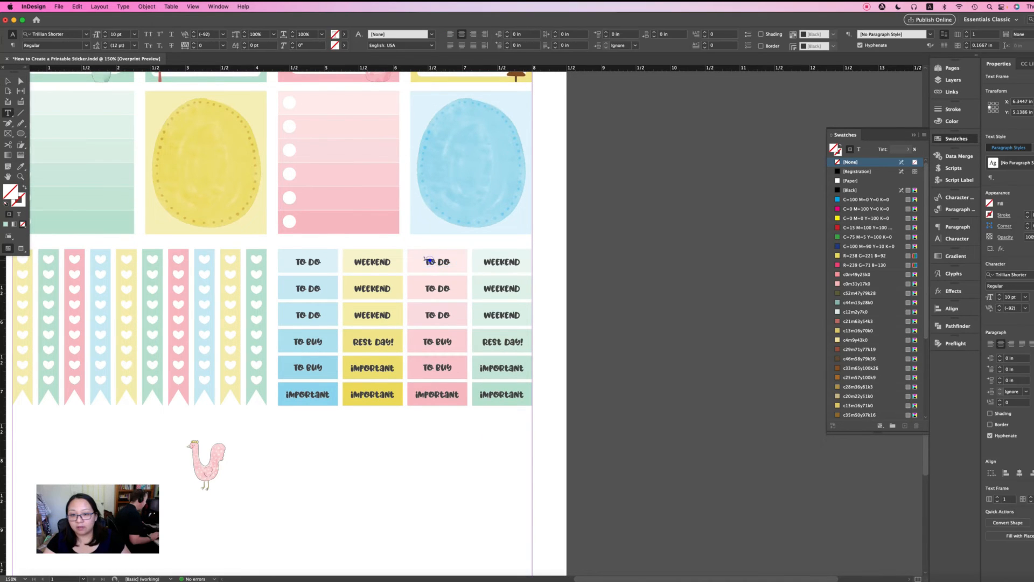
{"action": "type", "text": "Mo"}
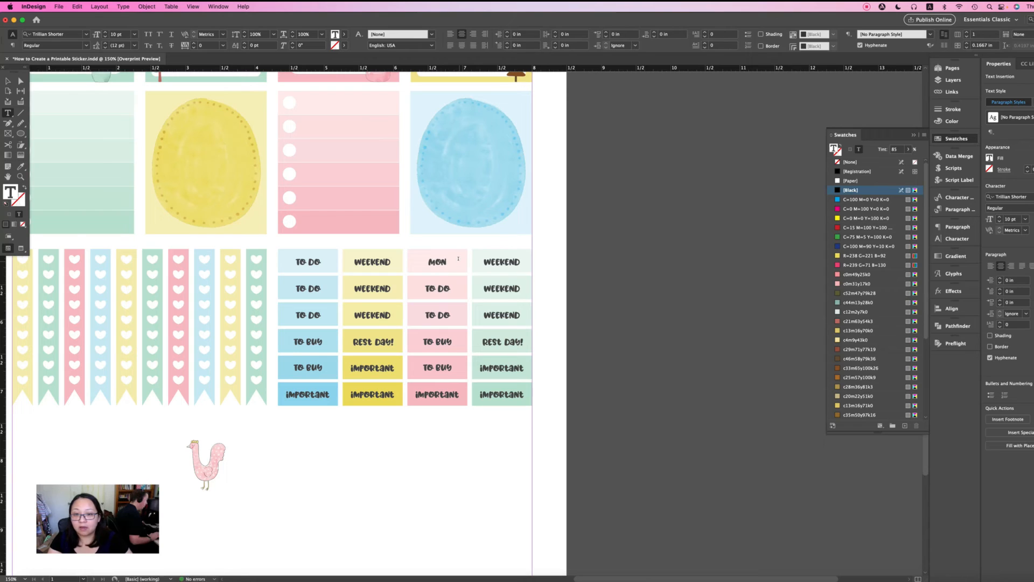
{"action": "triple_click", "coordinate": [437, 288]}
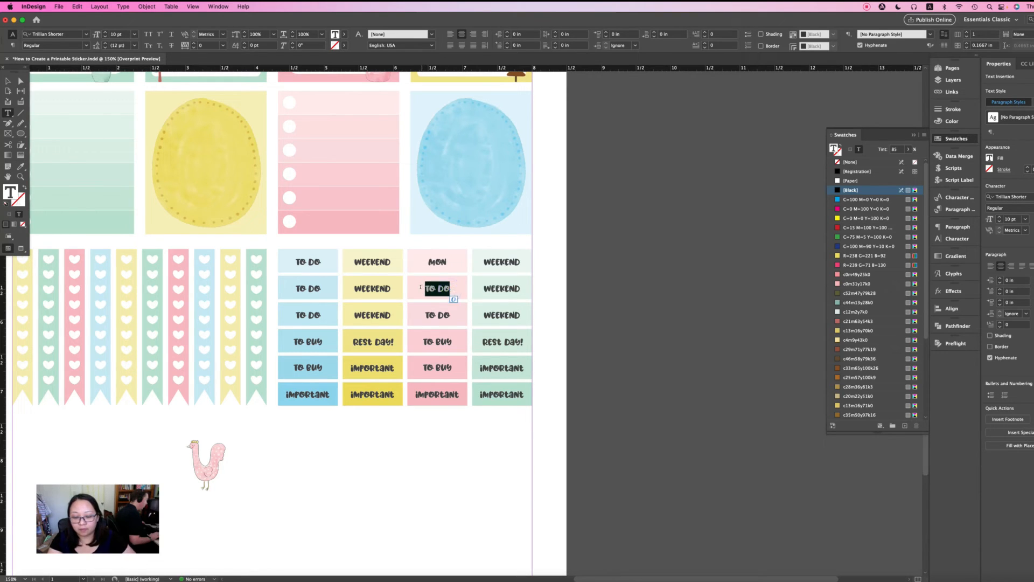
{"action": "type", "text": "tues"}
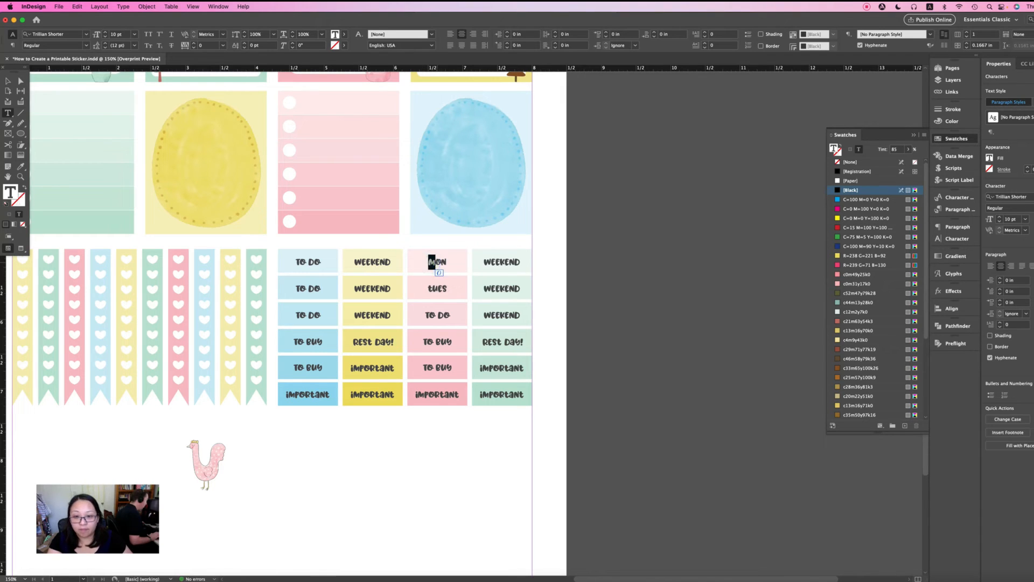
{"action": "triple_click", "coordinate": [437, 315]}
{"action": "type", "text": "wed"}
{"action": "triple_click", "coordinate": [419, 339]}
{"action": "type", "text": "thur"}
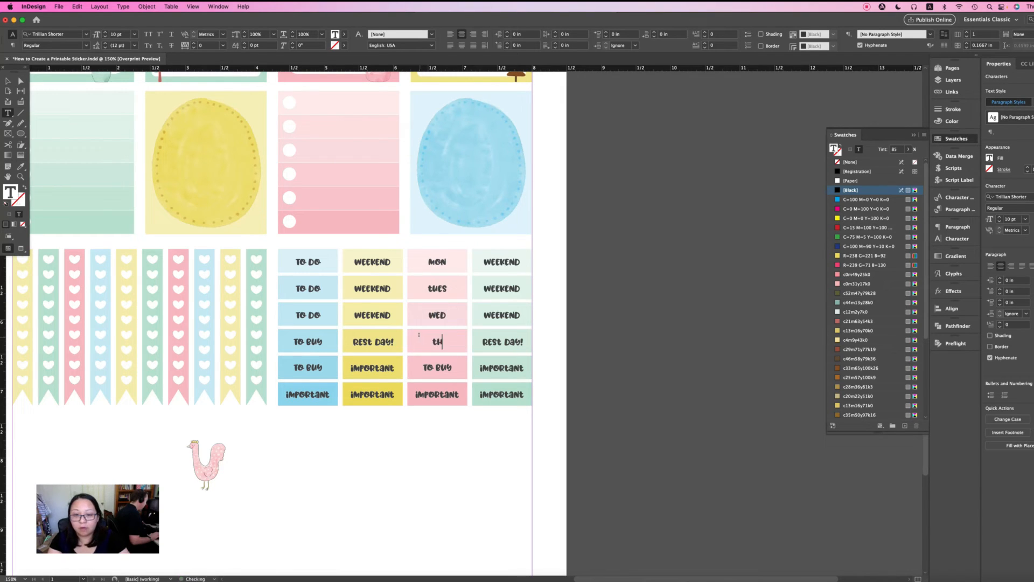
{"action": "triple_click", "coordinate": [437, 368]}
{"action": "type", "text": "fri"}
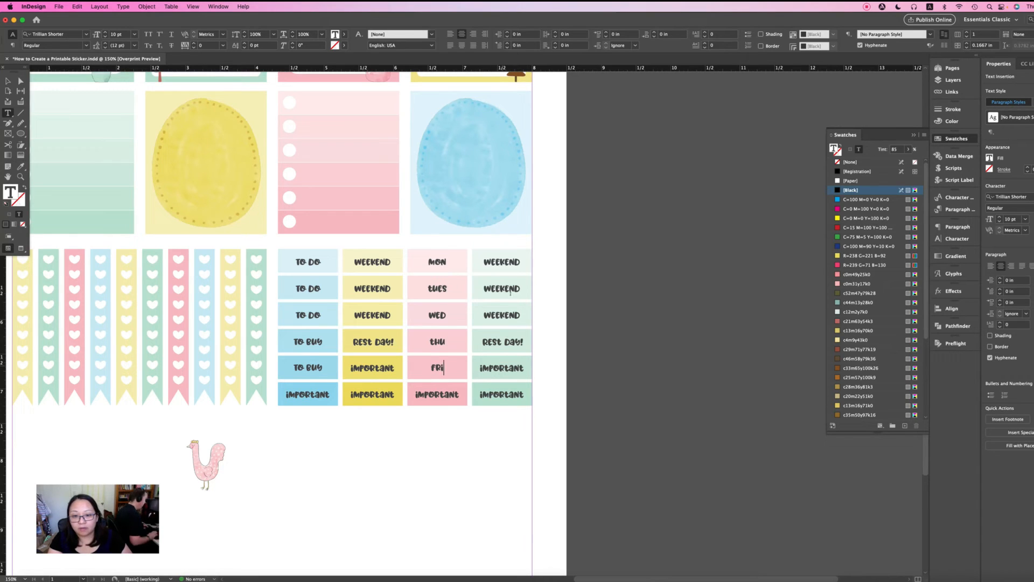
- Replace the first two labels of the green column with "Sat" and "Sun"
{"action": "triple_click", "coordinate": [521, 259]}
{"action": "type", "text": "sat"}
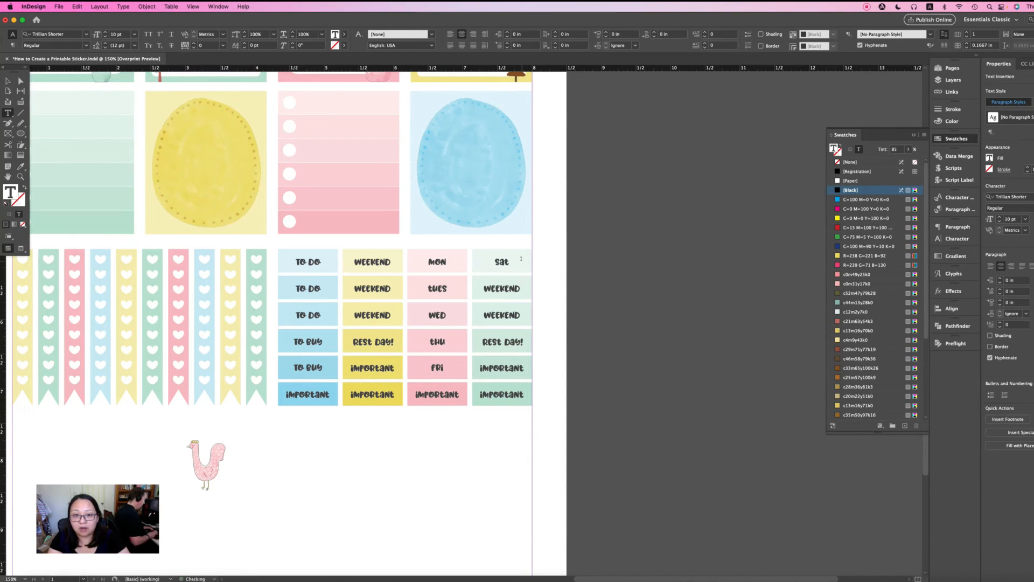
{"action": "triple_click", "coordinate": [493, 285]}
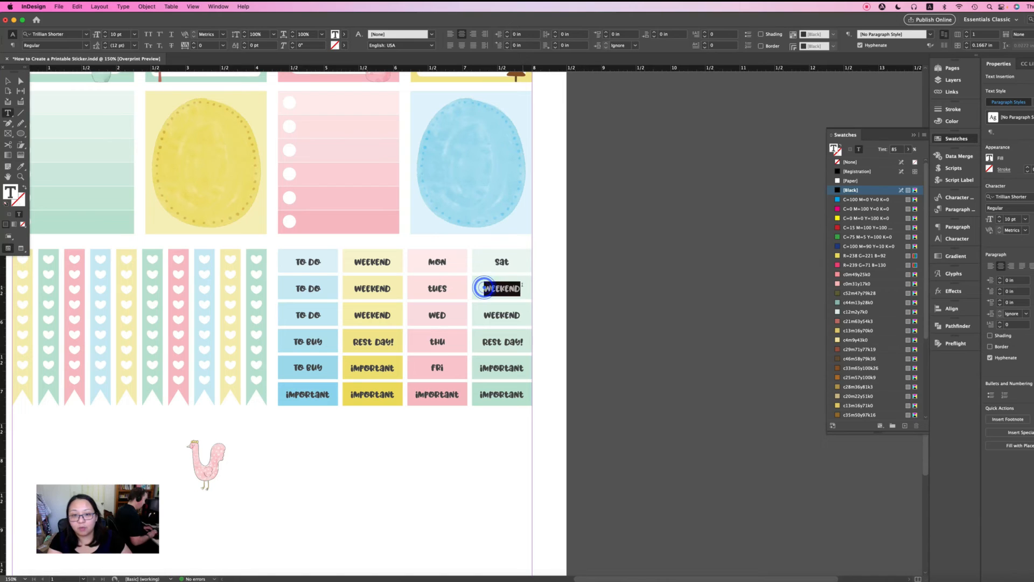
{"action": "type", "text": "sun"}
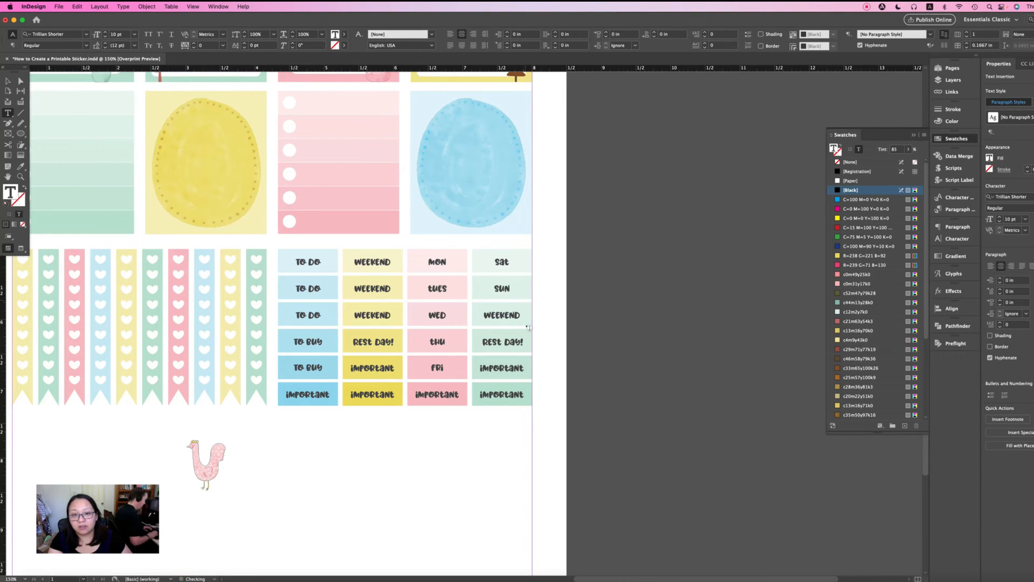
- Change the third label of the green column to "Rest Day!" and fit its text frame to the content
{"action": "scroll", "coordinate": [529, 327], "scroll_direction": "up", "scroll_amount": 3}
{"action": "scroll", "coordinate": [516, 344], "scroll_direction": "down", "scroll_amount": 5}
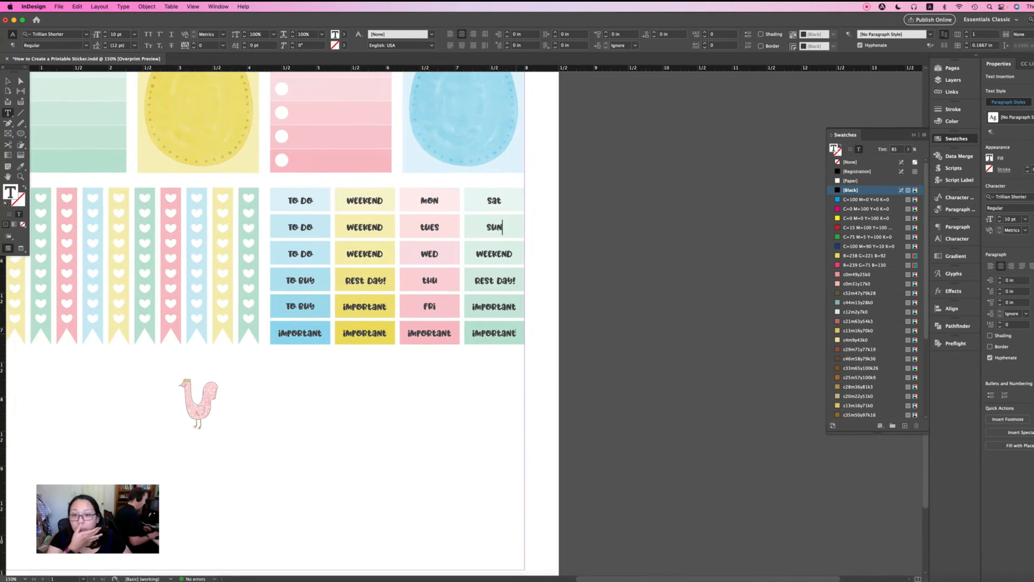
{"action": "scroll", "coordinate": [515, 330], "scroll_direction": "down", "scroll_amount": 1}
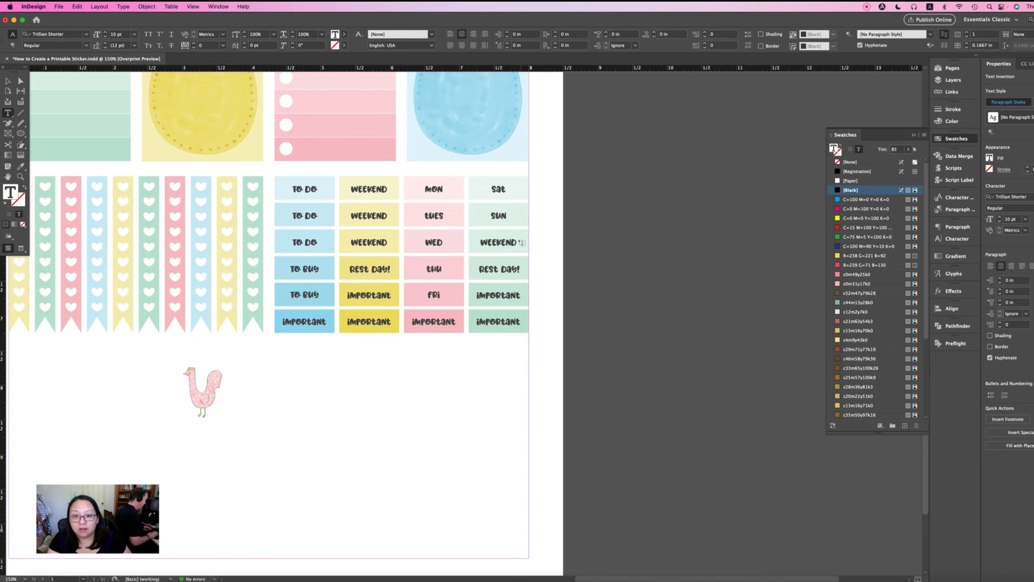
{"action": "left_click_drag", "start_coordinate": [521, 243], "coordinate": [483, 241]}
{"action": "type", "text": "to D"}
{"action": "type", "text": "REST"}
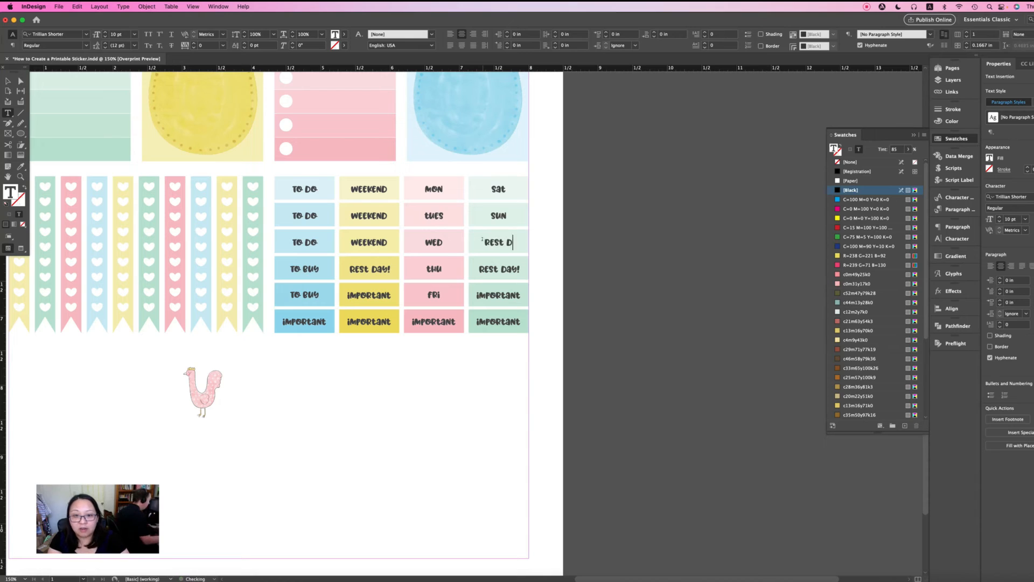
{"action": "key", "text": "Escape"}
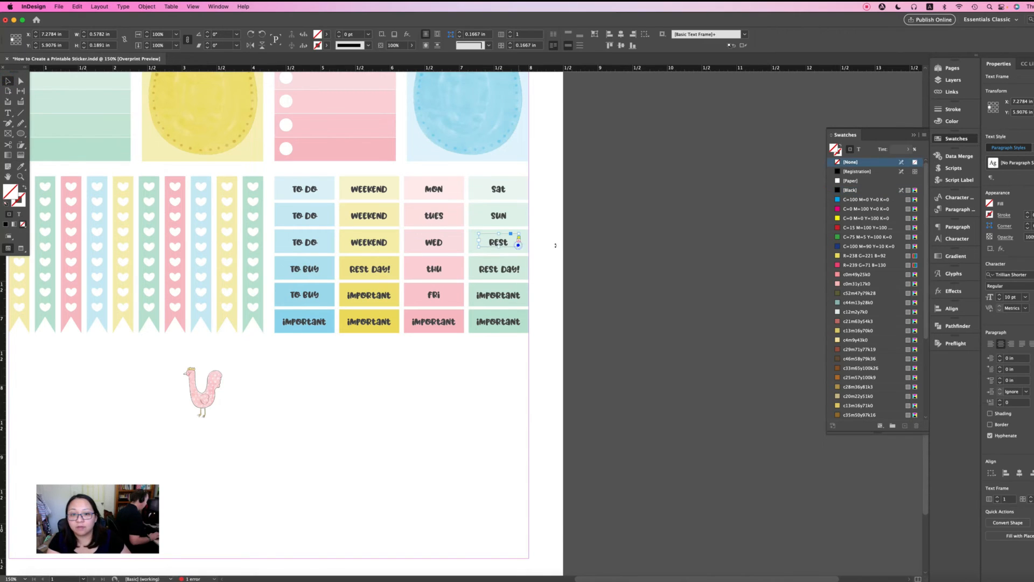
{"action": "key", "text": "super+alt+c"}
{"action": "left_click", "coordinate": [556, 246]}
- Review the whole sticker sheet layout and the empty space beneath the banners and labels
{"action": "scroll", "coordinate": [544, 258], "scroll_direction": "up", "scroll_amount": 10}
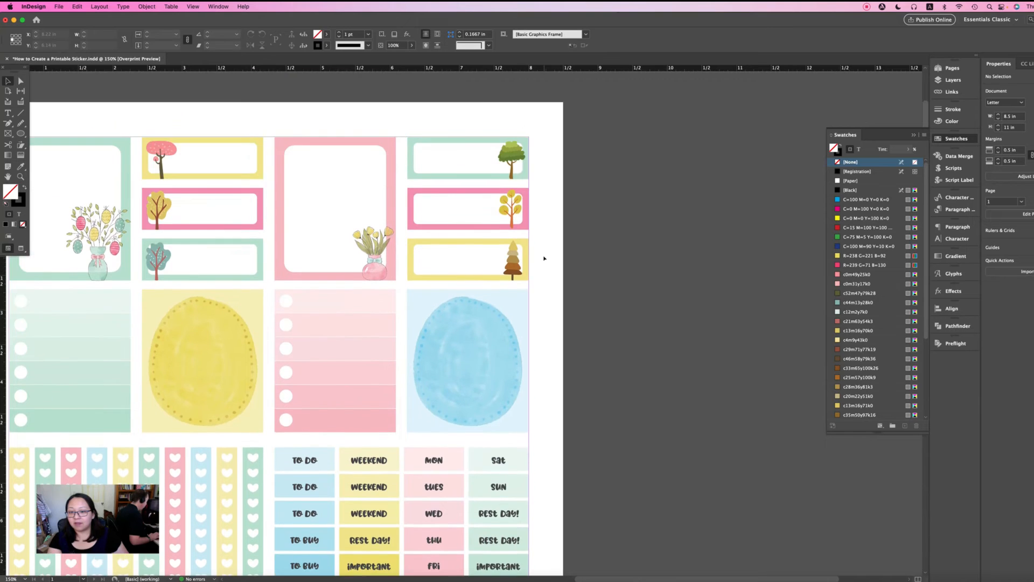
{"action": "scroll", "coordinate": [544, 258], "scroll_direction": "down", "scroll_amount": 10}
{"action": "scroll", "coordinate": [545, 258], "scroll_direction": "left", "scroll_amount": 6}
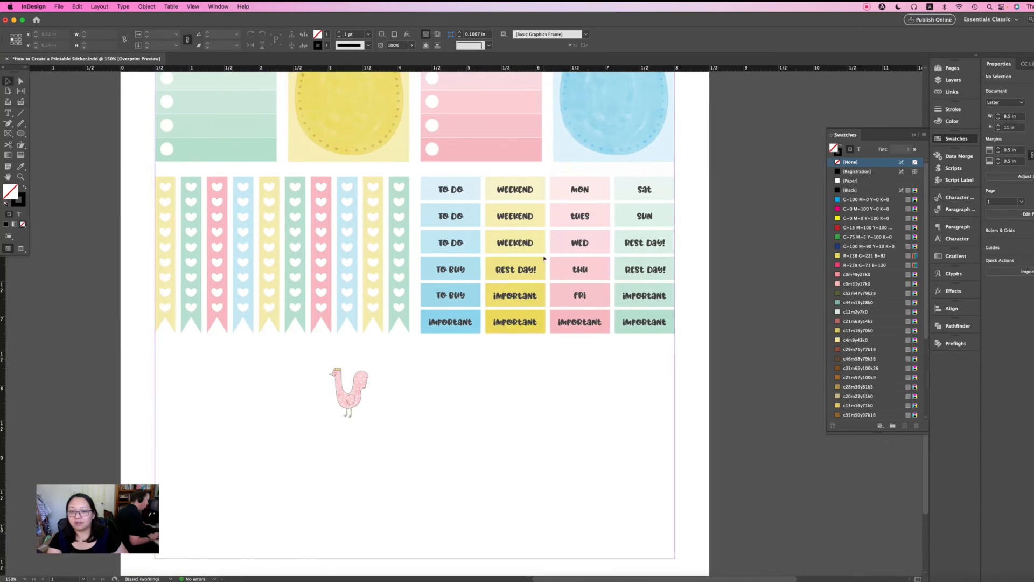
{"action": "key", "text": "super+minus"}
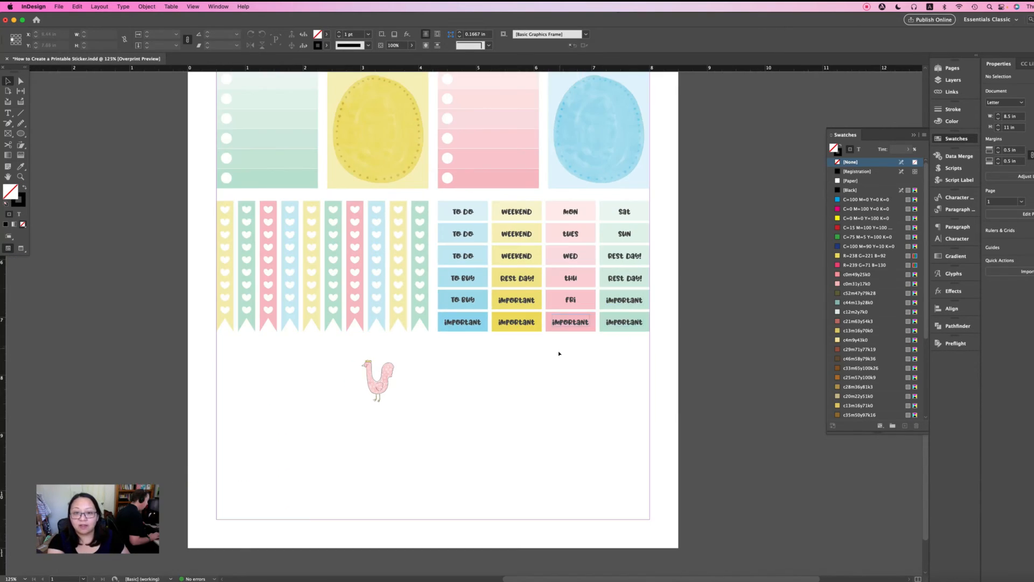
{"action": "scroll", "coordinate": [559, 352], "scroll_direction": "up", "scroll_amount": 4}
{"action": "scroll", "coordinate": [559, 352], "scroll_direction": "left", "scroll_amount": 2}
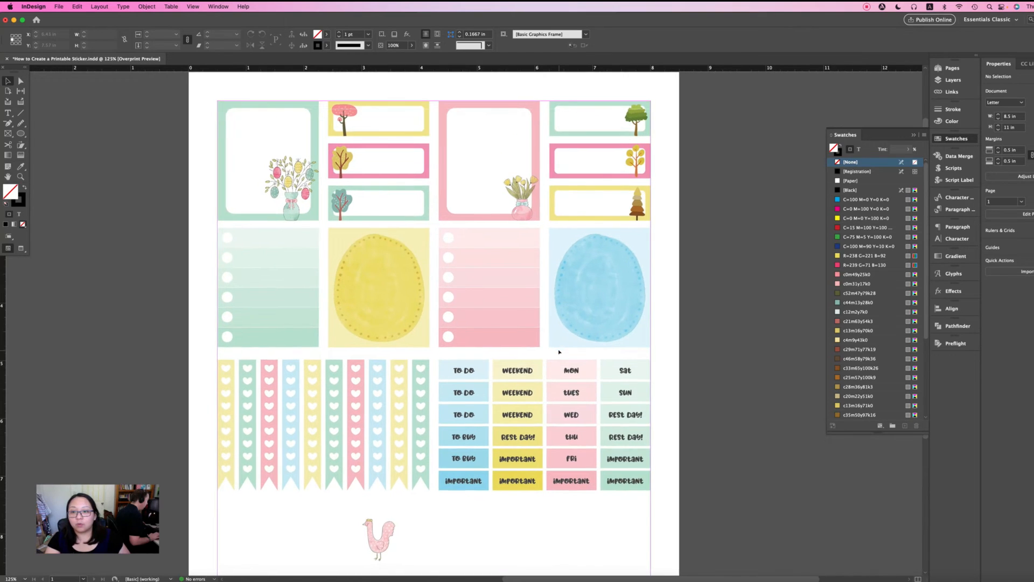
{"action": "scroll", "coordinate": [559, 352], "scroll_direction": "down", "scroll_amount": 4}
{"action": "scroll", "coordinate": [559, 351], "scroll_direction": "up", "scroll_amount": 3}
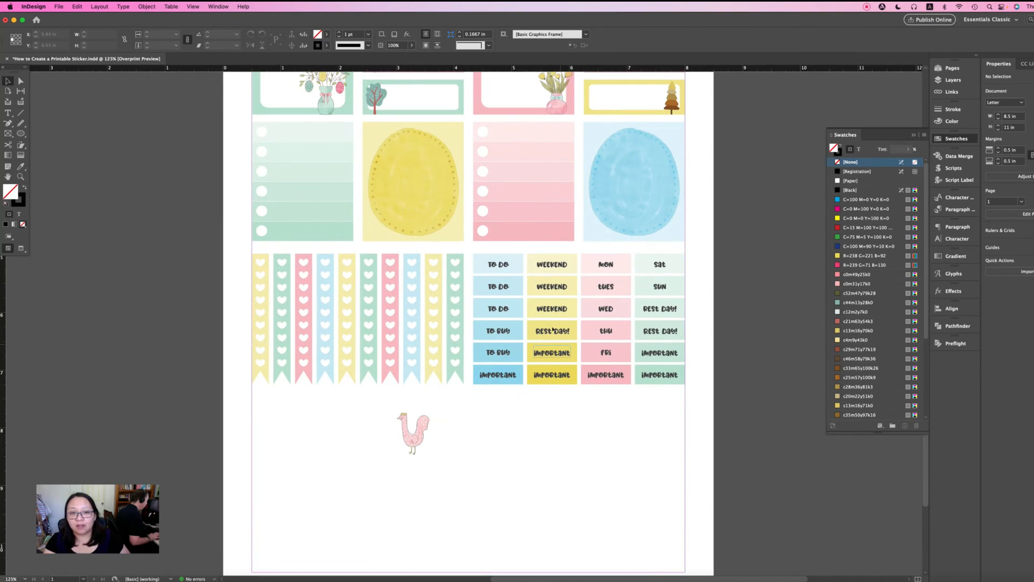
{"action": "scroll", "coordinate": [552, 329], "scroll_direction": "up", "scroll_amount": 5}
{"action": "scroll", "coordinate": [545, 325], "scroll_direction": "down", "scroll_amount": 6}
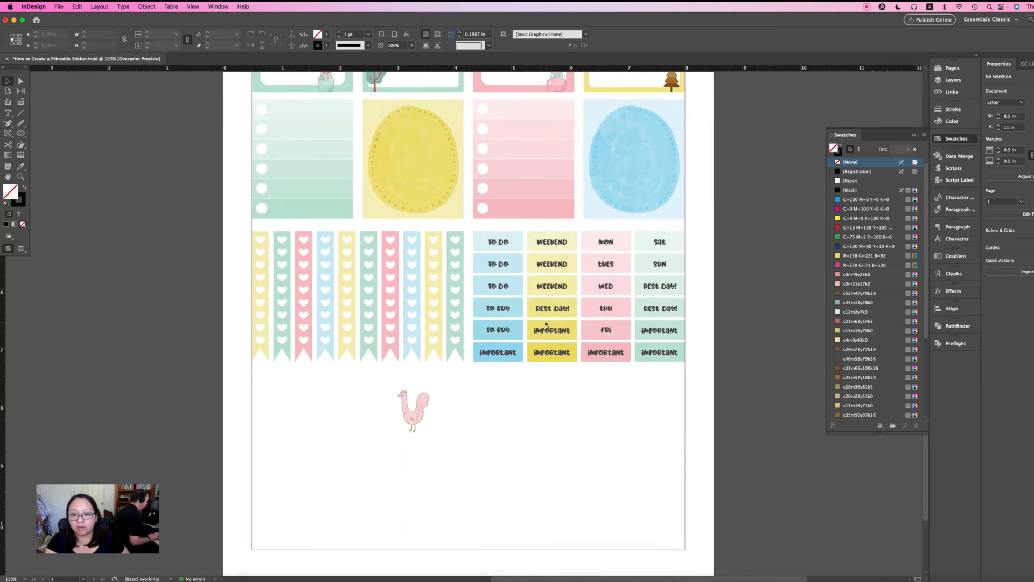
- Move the pink chicken onto the pasteboard and draw a margin-to-margin rectangle about 7.49 by 0.44 in below the banners and labels
{"action": "left_click_drag", "start_coordinate": [422, 416], "coordinate": [185, 276]}
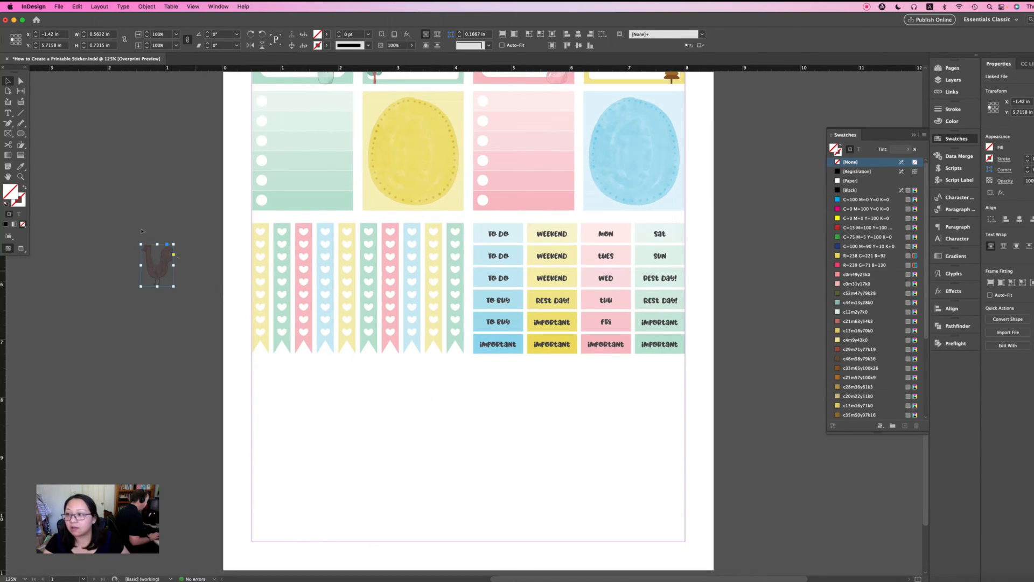
{"action": "left_click", "coordinate": [20, 133]}
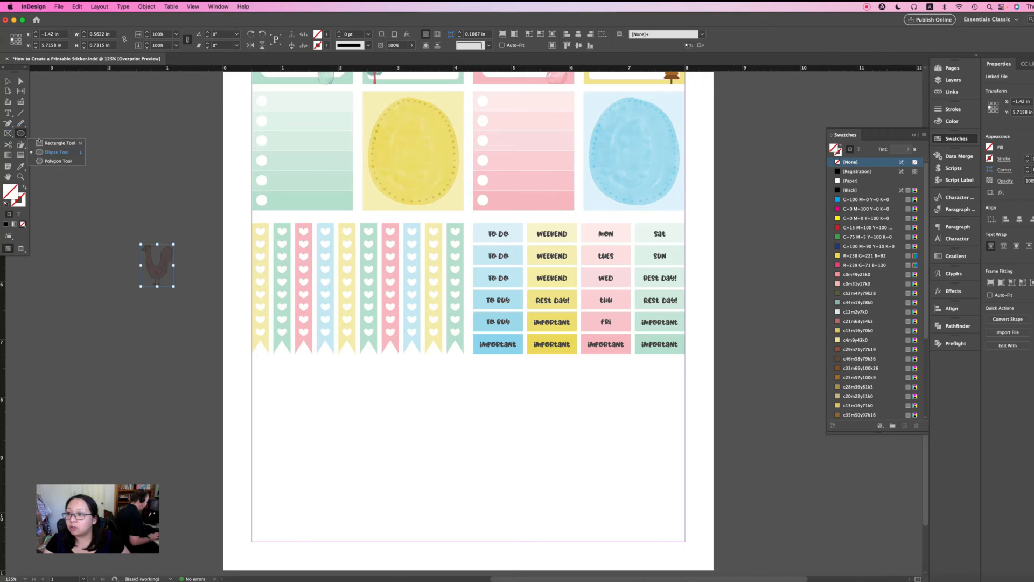
{"action": "left_click", "coordinate": [54, 143]}
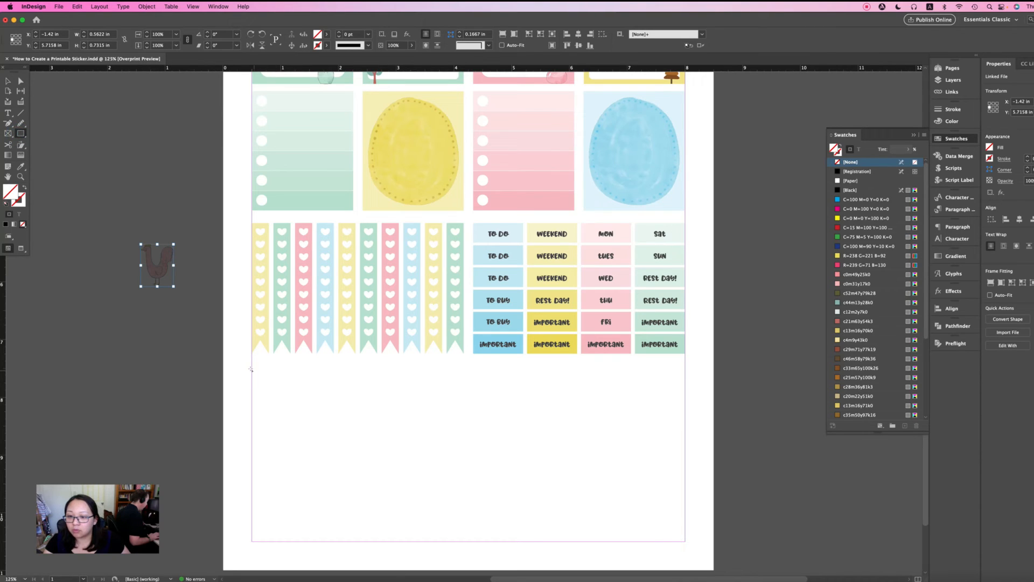
{"action": "mouse_move", "coordinate": [250, 368]}
{"action": "left_mouse_down"}
{"action": "mouse_move", "coordinate": [521, 399]}
{"action": "mouse_move", "coordinate": [692, 389]}
{"action": "mouse_move", "coordinate": [685, 394]}
{"action": "left_mouse_up"}
{"action": "key", "text": "v"}
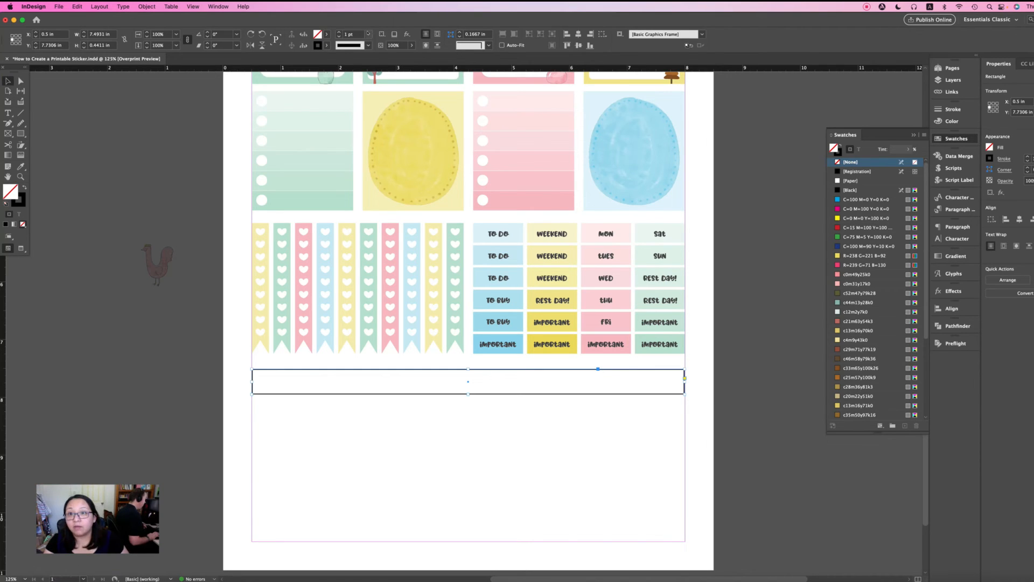
- Give the new rectangle a 0.25 pt stroke and reduce its height to about 0.375 in
{"action": "left_click", "coordinate": [368, 34]}
{"action": "left_click", "coordinate": [361, 53]}
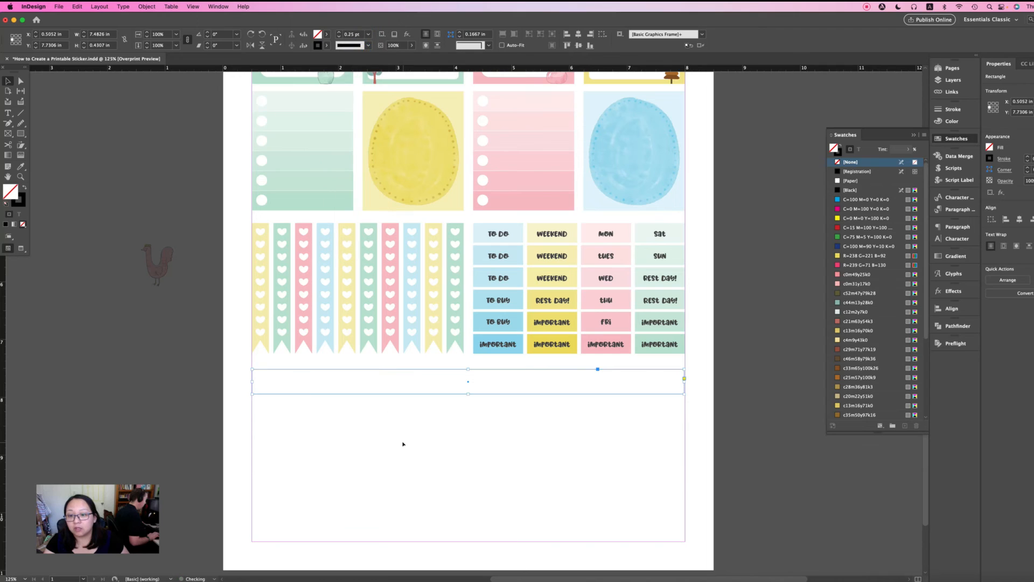
{"action": "left_click", "coordinate": [404, 444]}
{"action": "left_click", "coordinate": [394, 394]}
{"action": "left_click", "coordinate": [394, 394]}
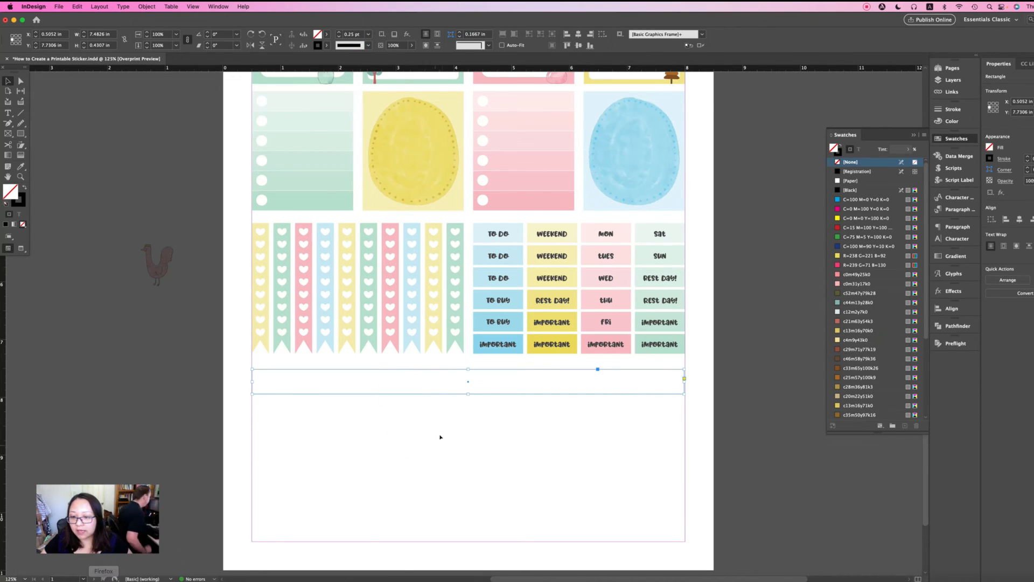
{"action": "left_click", "coordinate": [401, 415]}
{"action": "left_click", "coordinate": [407, 385]}
{"action": "left_click", "coordinate": [413, 392]}
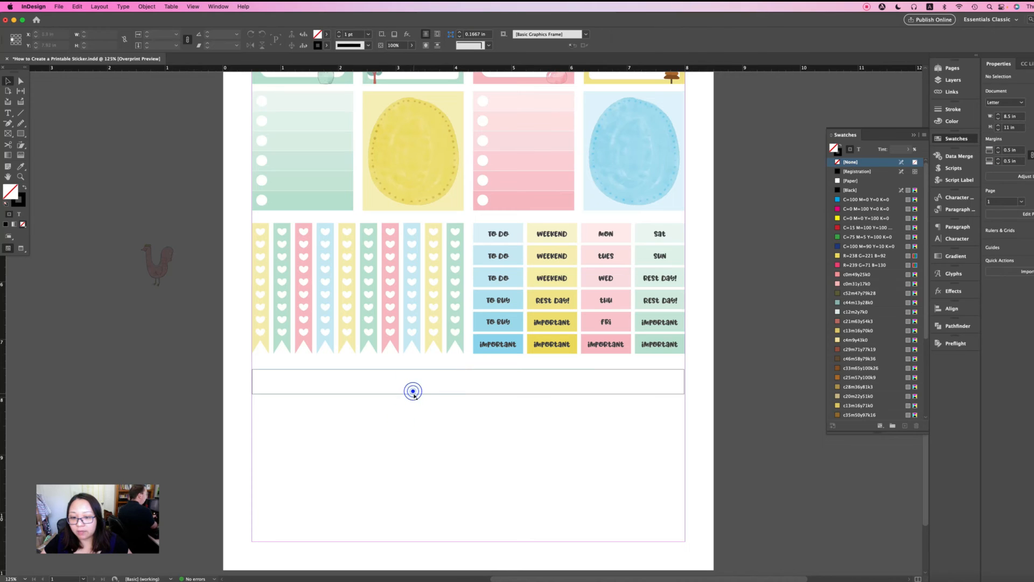
{"action": "left_click_drag", "start_coordinate": [468, 394], "coordinate": [468, 390]}
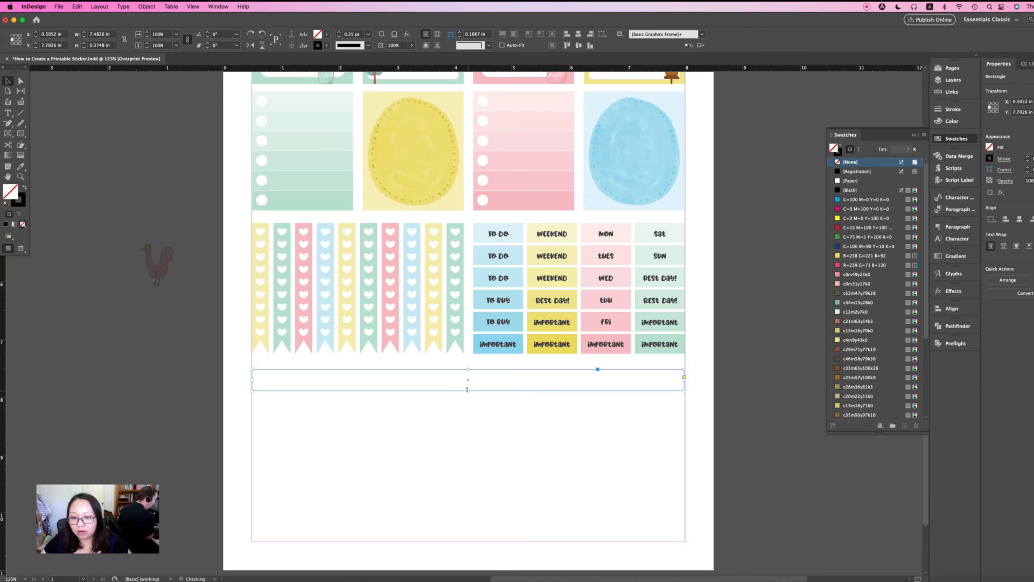
{"action": "left_click", "coordinate": [372, 381]}
{"action": "left_click", "coordinate": [371, 370]}
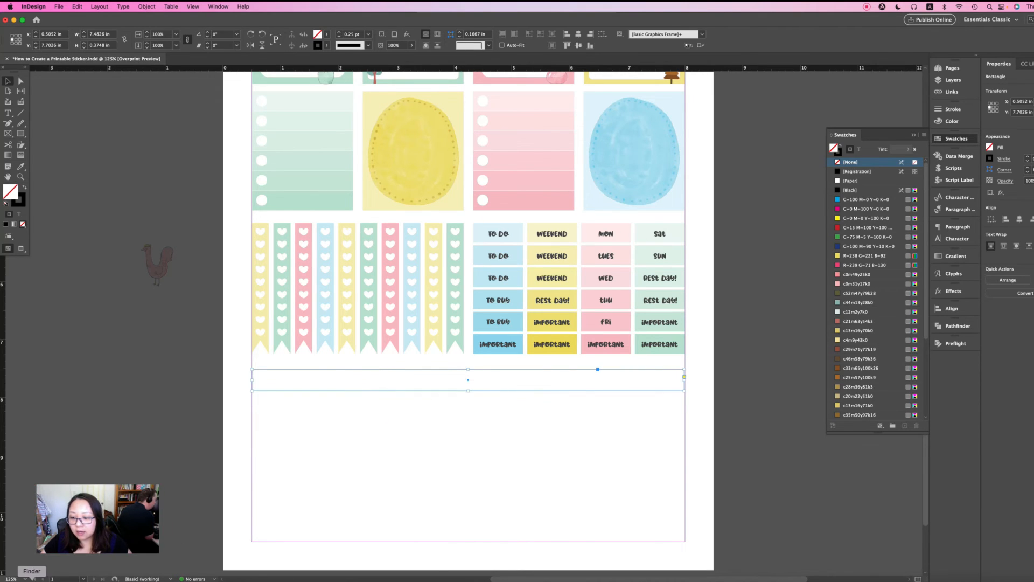
- Switch to Finder and preview the pattern images in the patterns "white" folder, including pattern.jpg, pattern6.jpg, pattern9.jpg and pattern10.jpg
{"action": "left_click", "coordinate": [32, 581]}
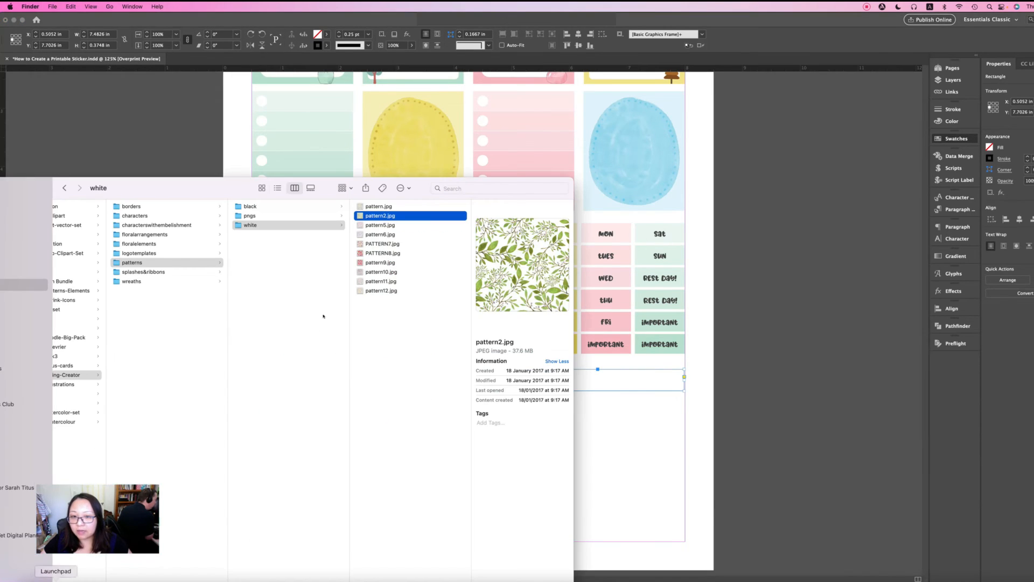
{"action": "left_click", "coordinate": [373, 207]}
{"action": "left_click", "coordinate": [371, 216]}
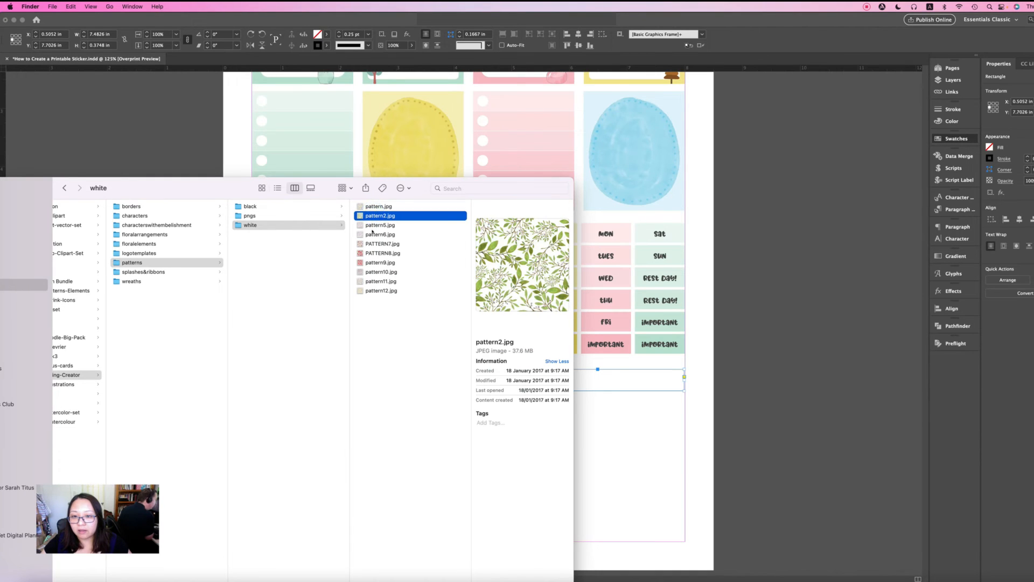
{"action": "left_click", "coordinate": [373, 225]}
{"action": "left_click", "coordinate": [373, 235]}
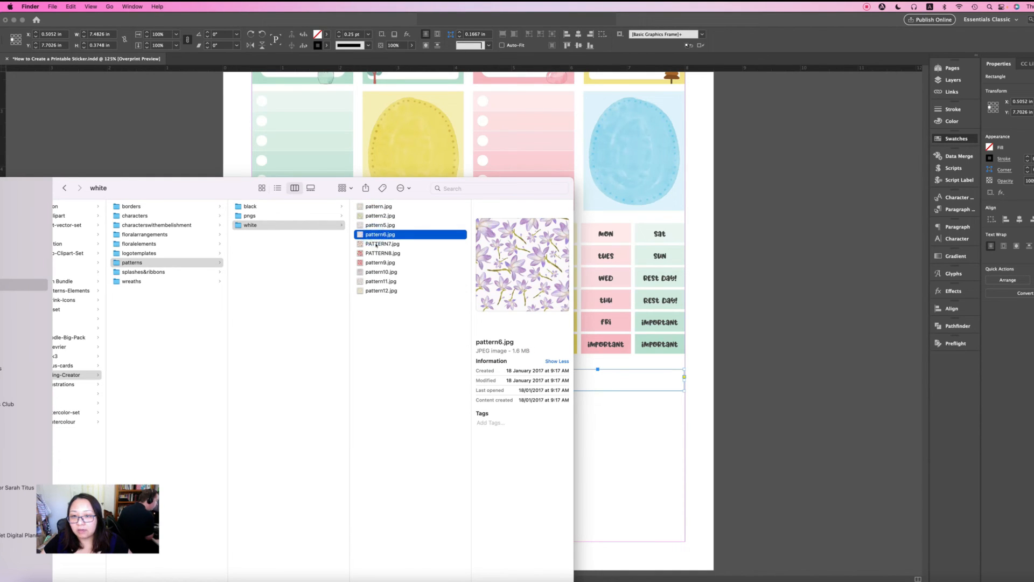
{"action": "left_click", "coordinate": [375, 244]}
{"action": "left_click", "coordinate": [375, 253]}
{"action": "left_click", "coordinate": [376, 263]}
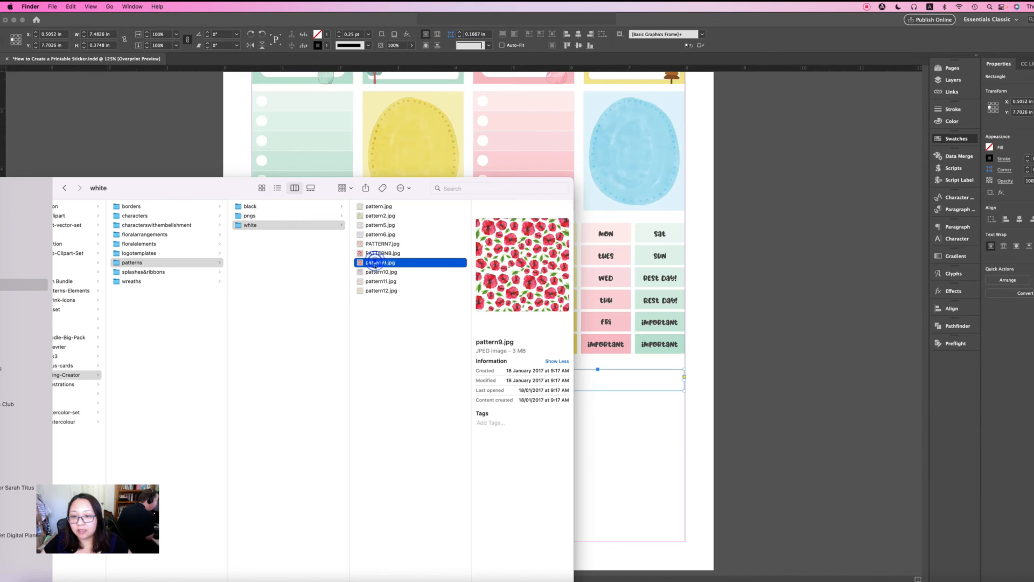
{"action": "left_click", "coordinate": [377, 281]}
{"action": "left_click", "coordinate": [377, 272]}
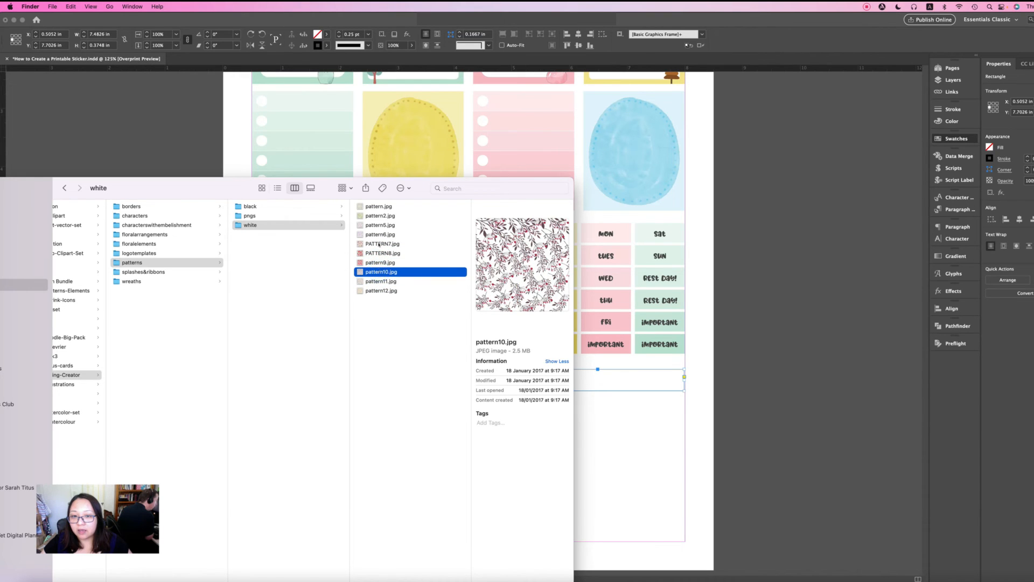
{"action": "left_click", "coordinate": [370, 206]}
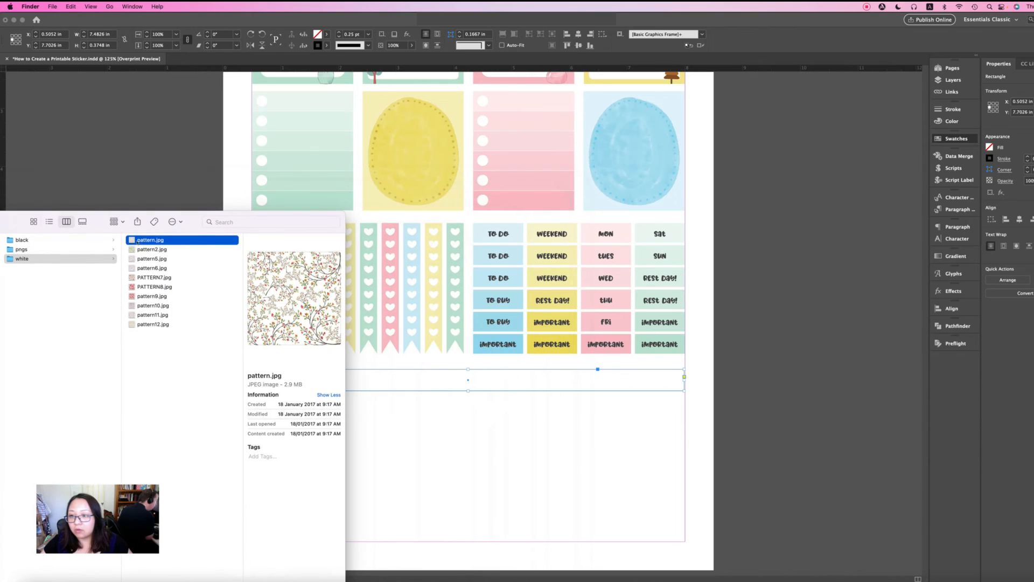
- Switch back to InDesign and place pattern.jpg from the "white" folder into the thin rectangle below the banners and labels
{"action": "left_click", "coordinate": [405, 458]}
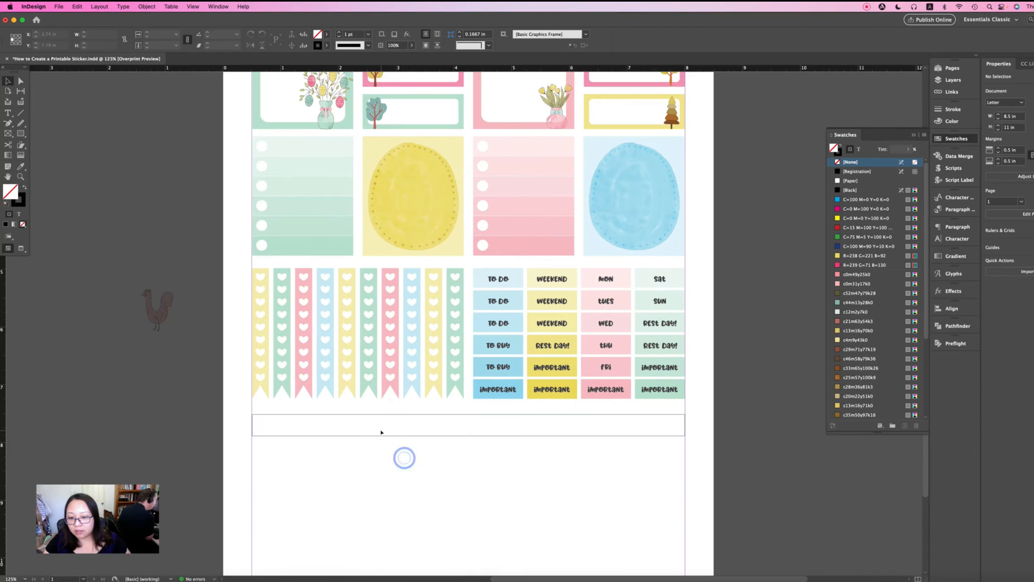
{"action": "left_click", "coordinate": [381, 431]}
{"action": "left_click", "coordinate": [384, 416]}
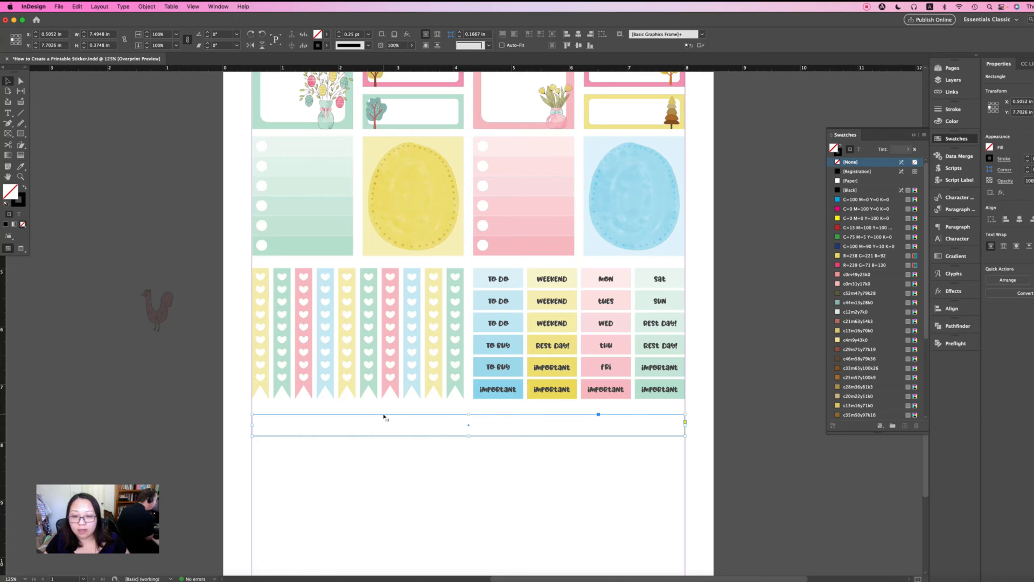
{"action": "key", "text": "super+d"}
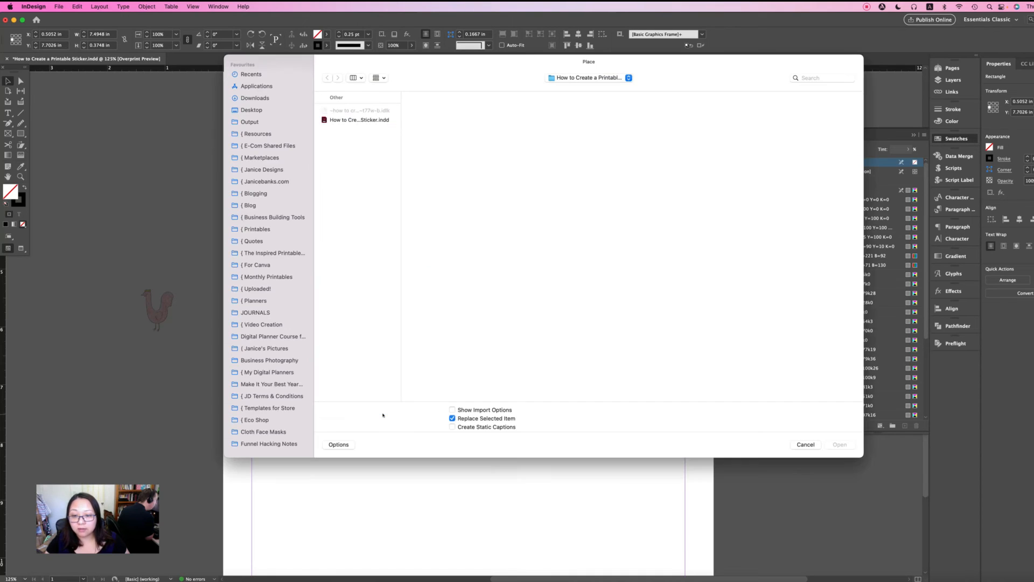
{"action": "left_click", "coordinate": [260, 134]}
{"action": "left_click", "coordinate": [358, 139]}
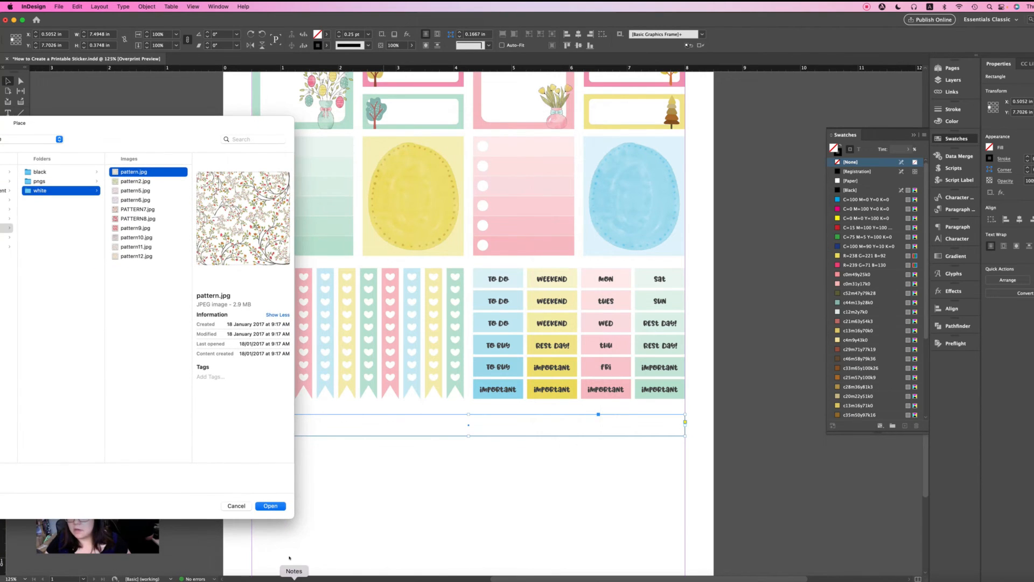
{"action": "left_click", "coordinate": [269, 505]}
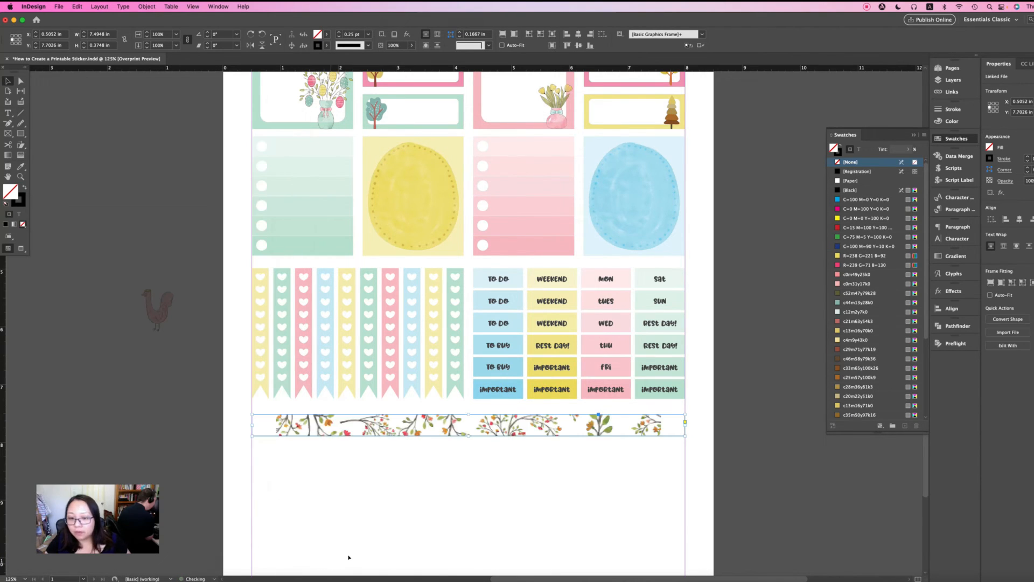
- Scale the floral image proportionally so it fills the whole width of the thin strip frame
{"action": "left_click", "coordinate": [506, 469]}
{"action": "left_click", "coordinate": [449, 426]}
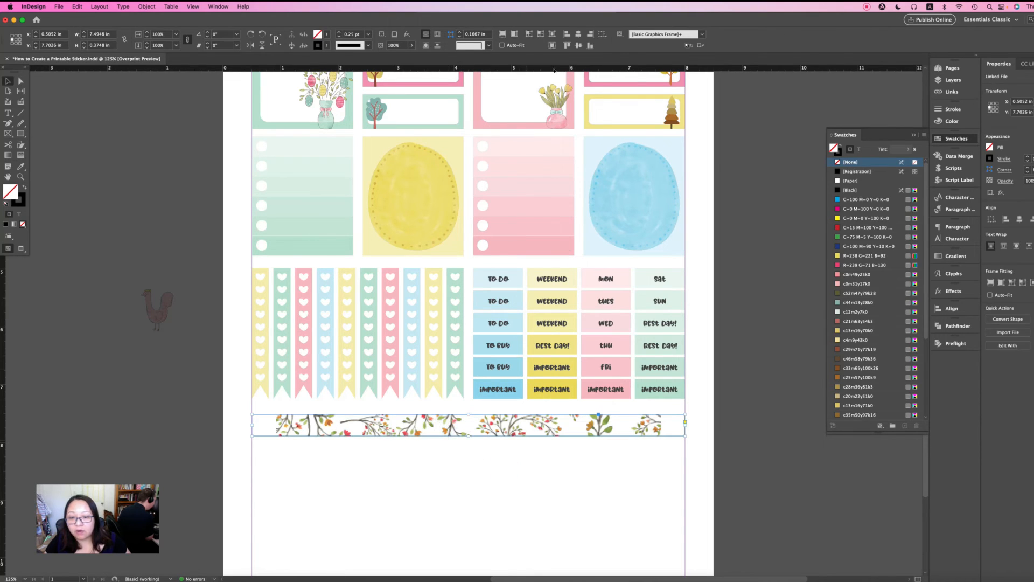
{"action": "left_click", "coordinate": [502, 35]}
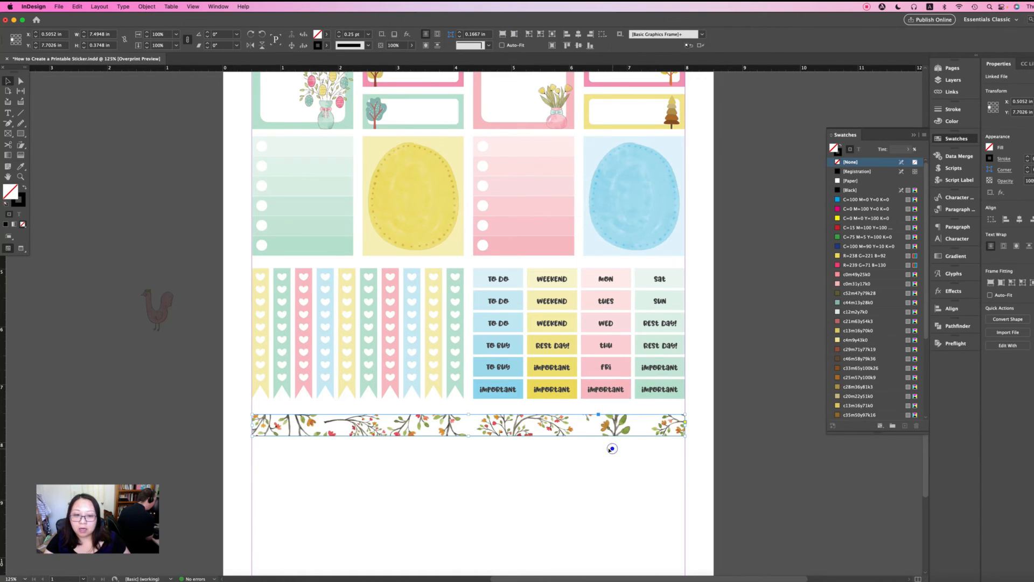
{"action": "left_click", "coordinate": [612, 448]}
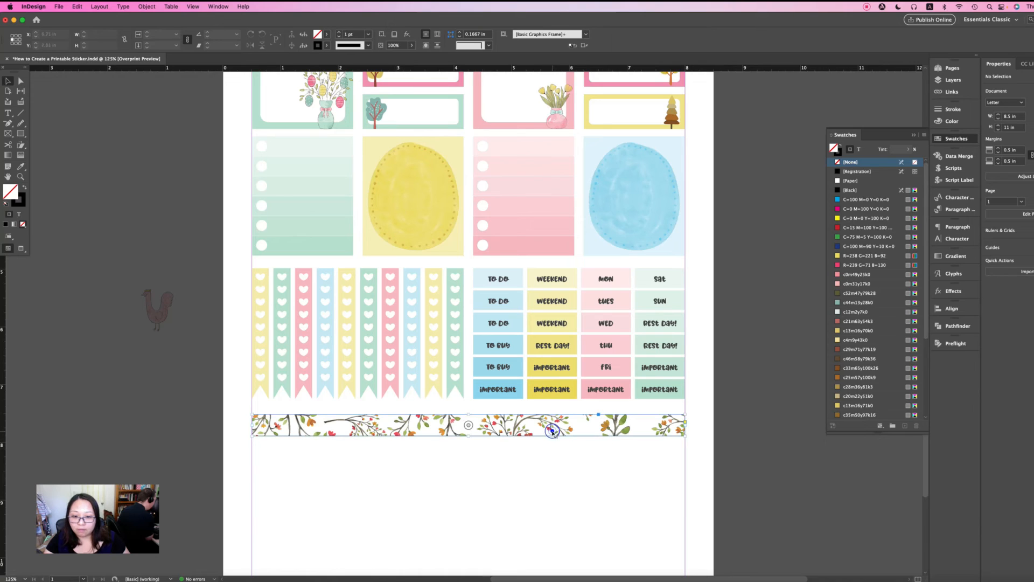
{"action": "left_click", "coordinate": [554, 433]}
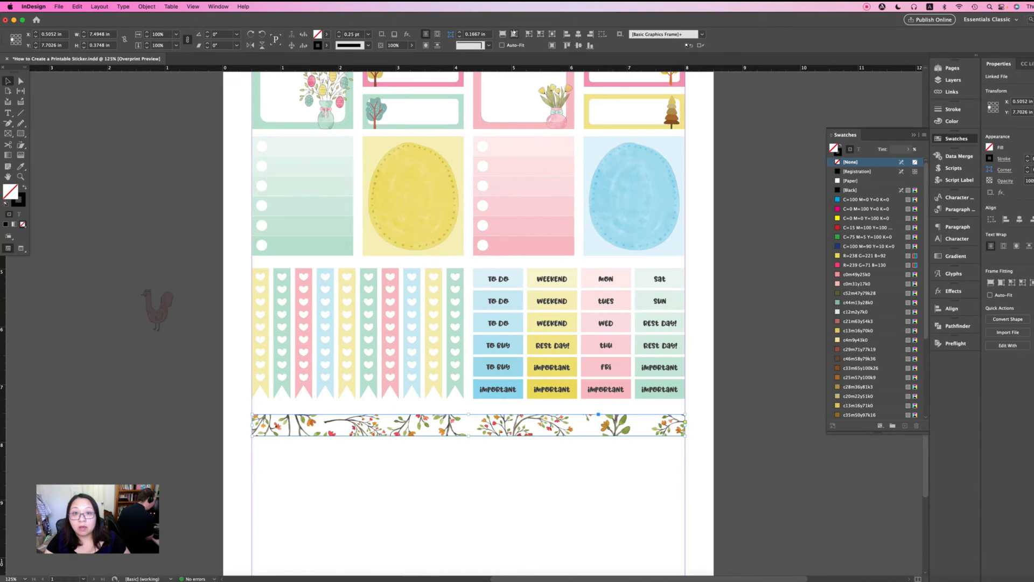
- Place pattern.jpg again as a separate image about 2.7 in square in the empty space below the floral strip
{"action": "left_click", "coordinate": [609, 479]}
{"action": "scroll", "coordinate": [607, 473], "scroll_direction": "down", "scroll_amount": 2}
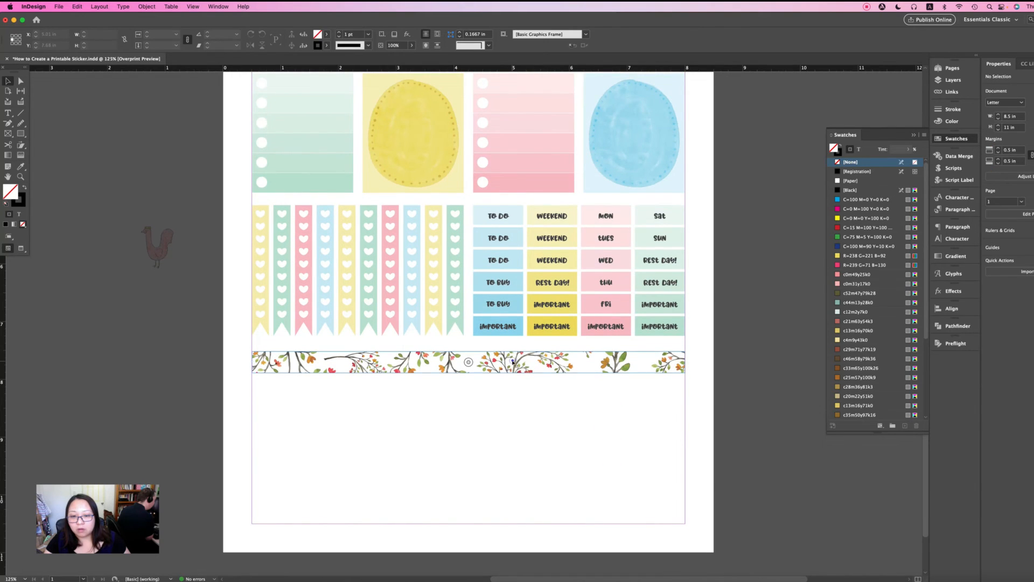
{"action": "left_click", "coordinate": [513, 362]}
{"action": "left_click", "coordinate": [358, 456]}
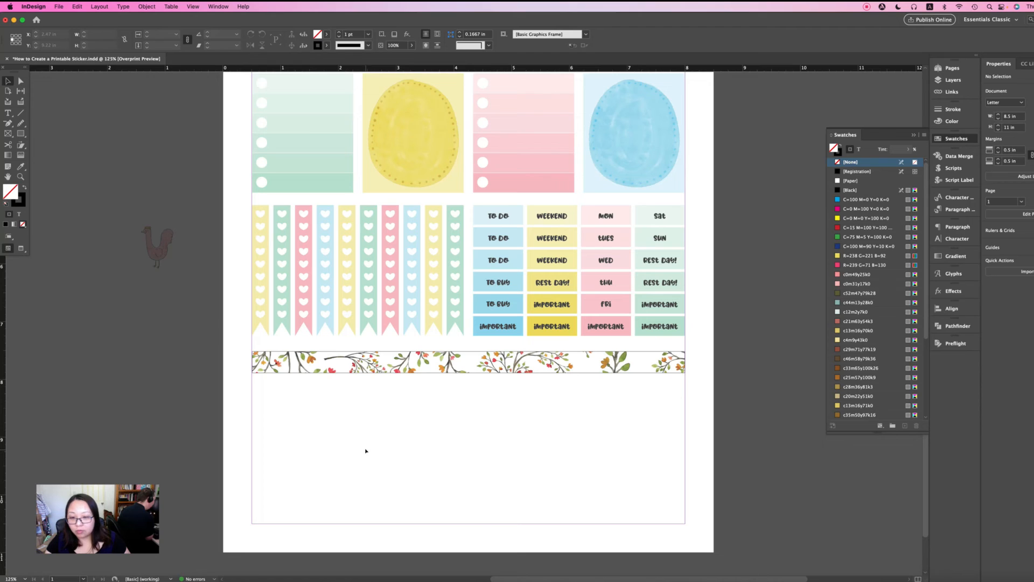
{"action": "key", "text": "super+d"}
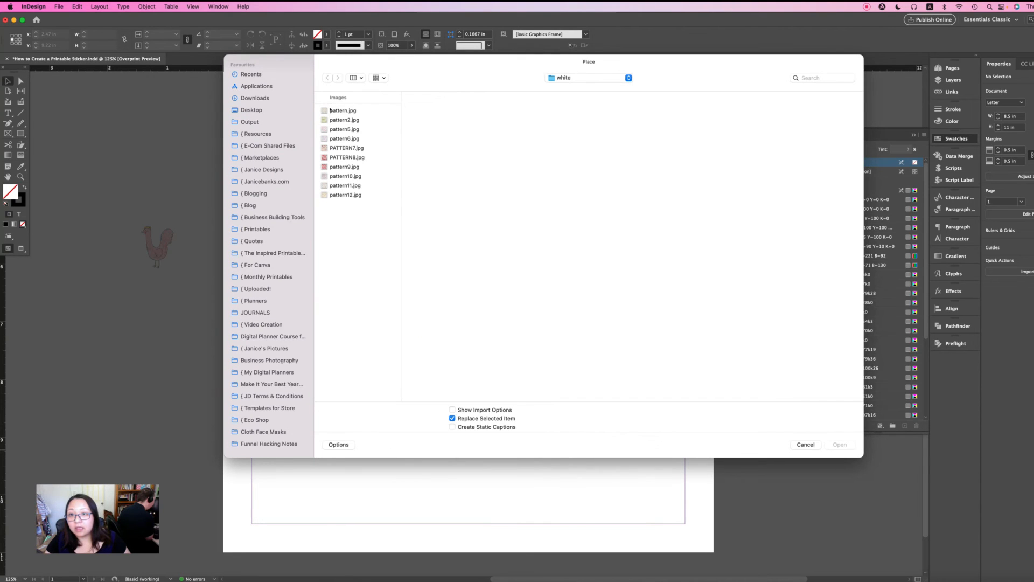
{"action": "left_click", "coordinate": [330, 110]}
{"action": "left_click", "coordinate": [839, 444]}
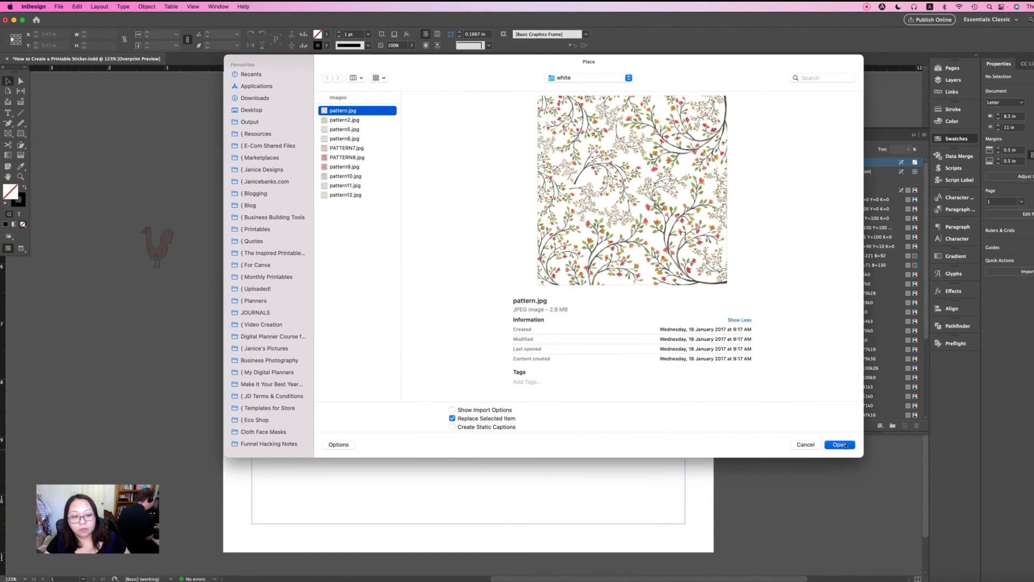
{"action": "left_click_drag", "start_coordinate": [275, 393], "coordinate": [434, 455]}
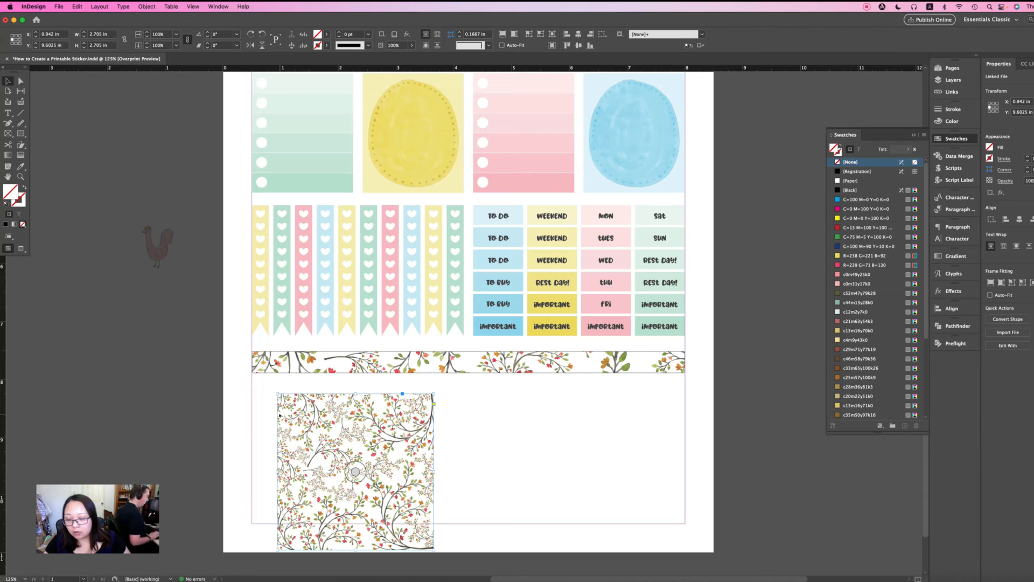
- Duplicate the square floral image horizontally so the copy sits directly beside the original
{"action": "left_click_drag", "start_coordinate": [278, 414], "coordinate": [438, 418]}
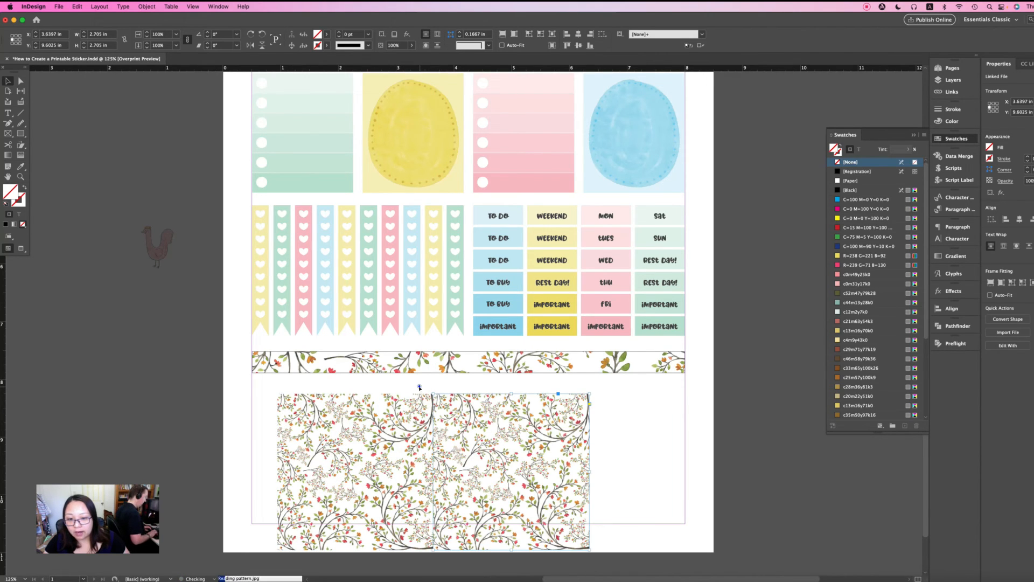
{"action": "left_click", "coordinate": [420, 388]}
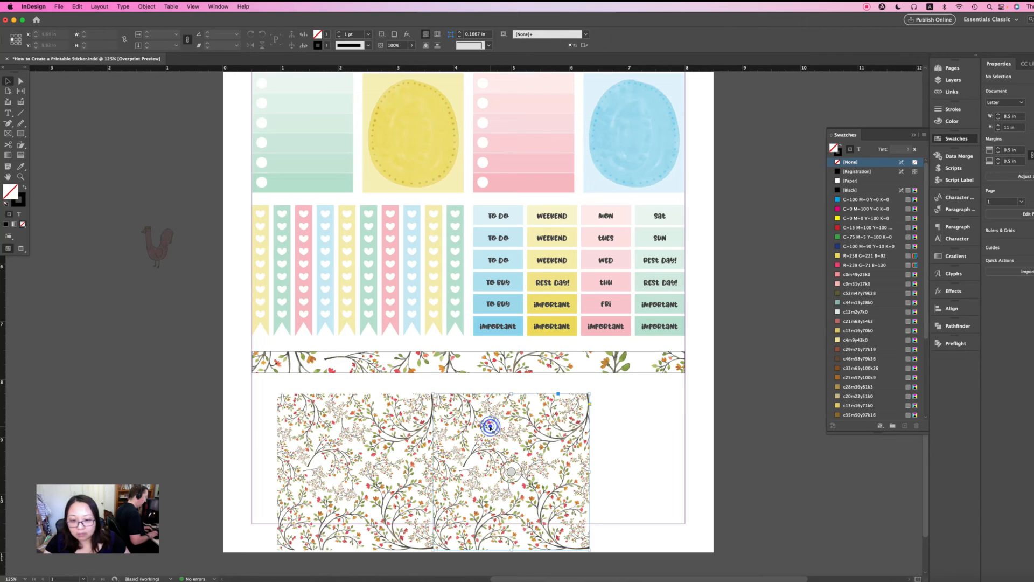
{"action": "left_click", "coordinate": [490, 427]}
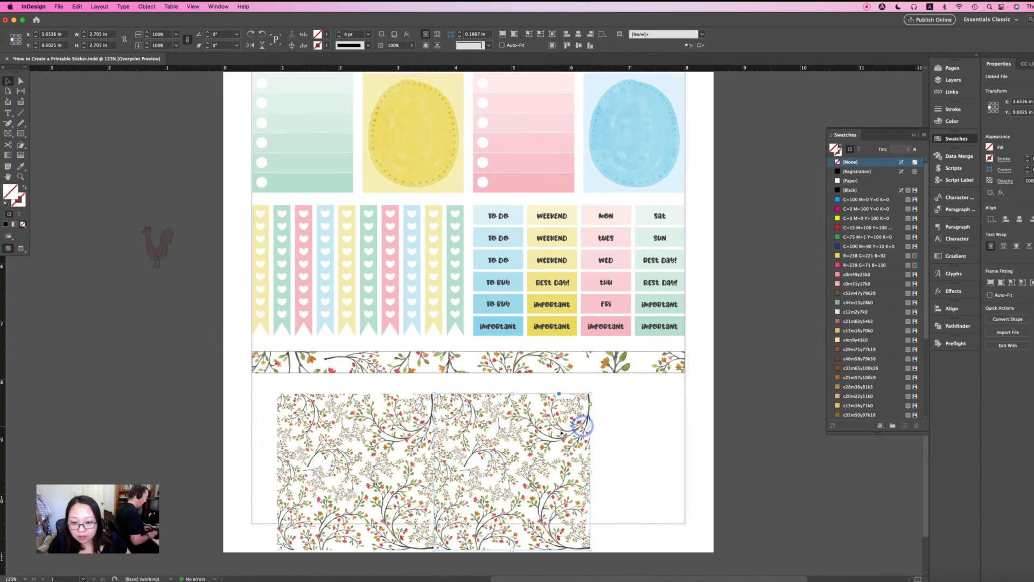
{"action": "left_click", "coordinate": [667, 428]}
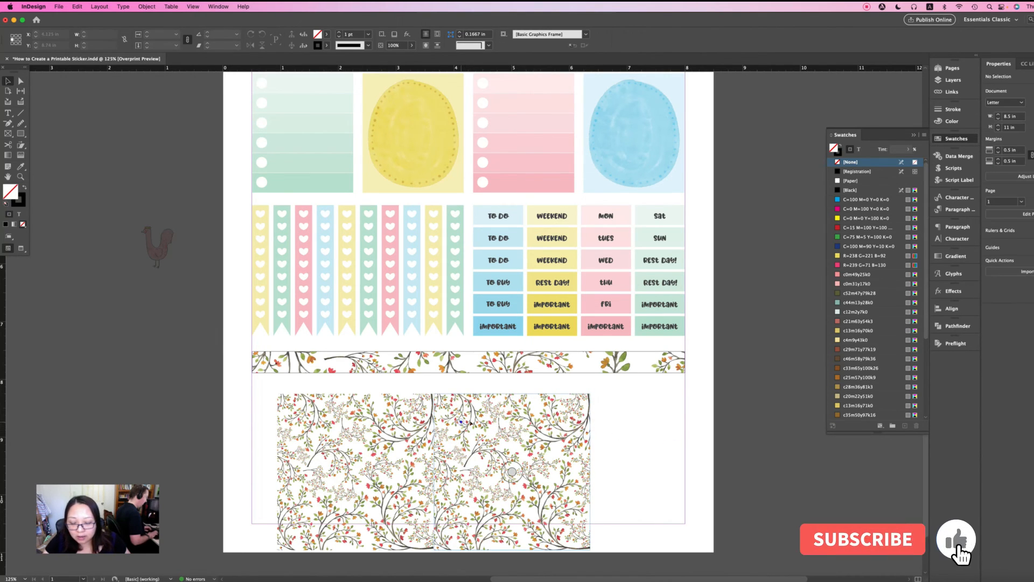
- Adjust the duplicated floral tile's horizontal position until its edge meets the original's edge and the branches join seamlessly
{"action": "left_click_drag", "start_coordinate": [375, 377], "coordinate": [508, 430]}
{"action": "left_click", "coordinate": [344, 359]}
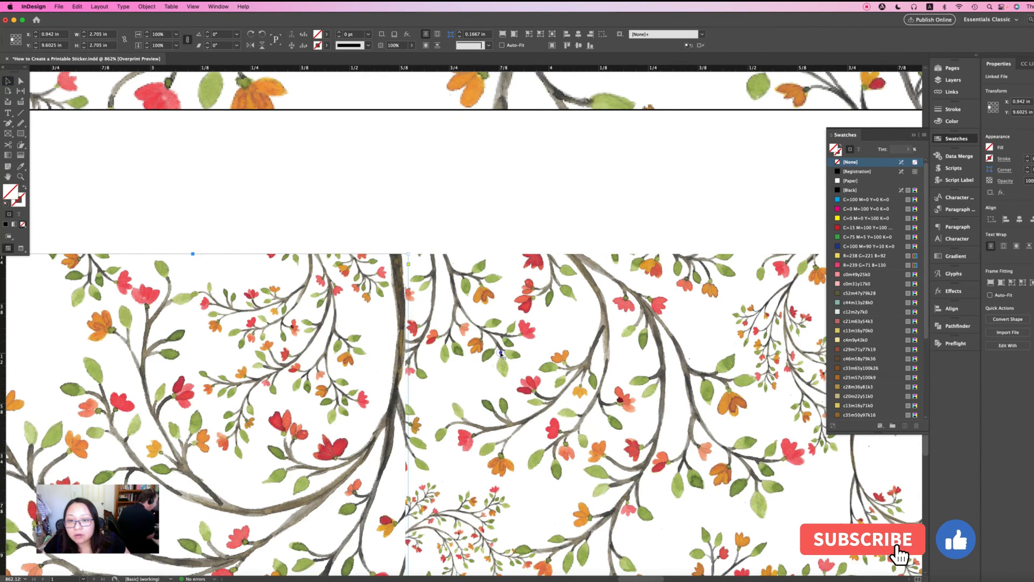
{"action": "left_click", "coordinate": [424, 271]}
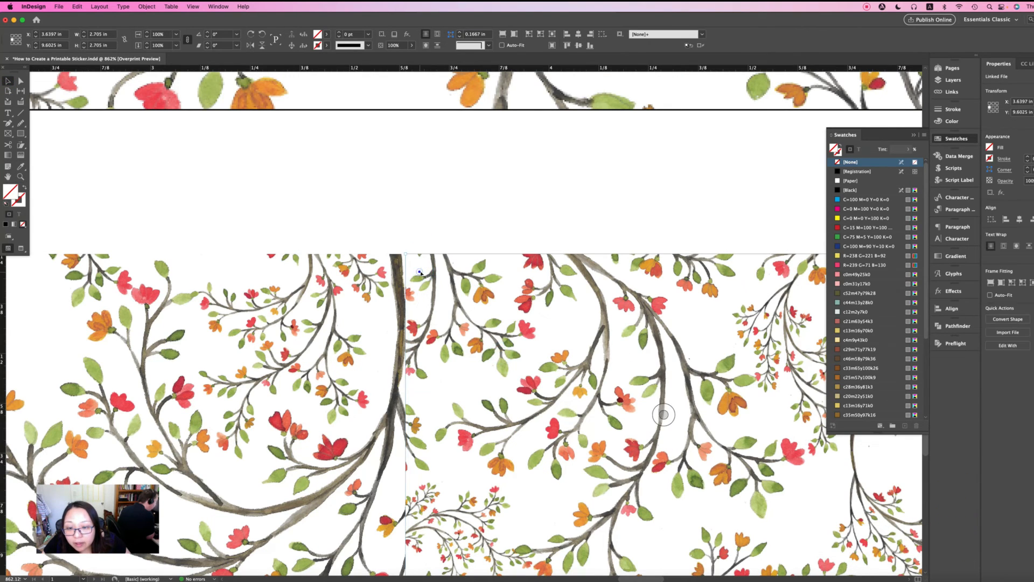
{"action": "left_click_drag", "start_coordinate": [410, 272], "coordinate": [420, 271]}
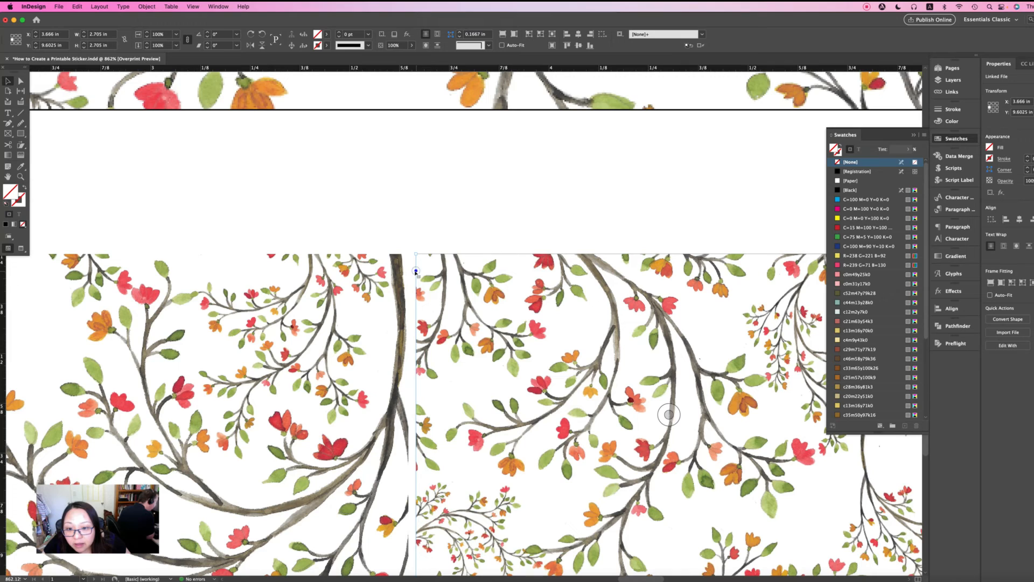
{"action": "left_click", "coordinate": [208, 415]}
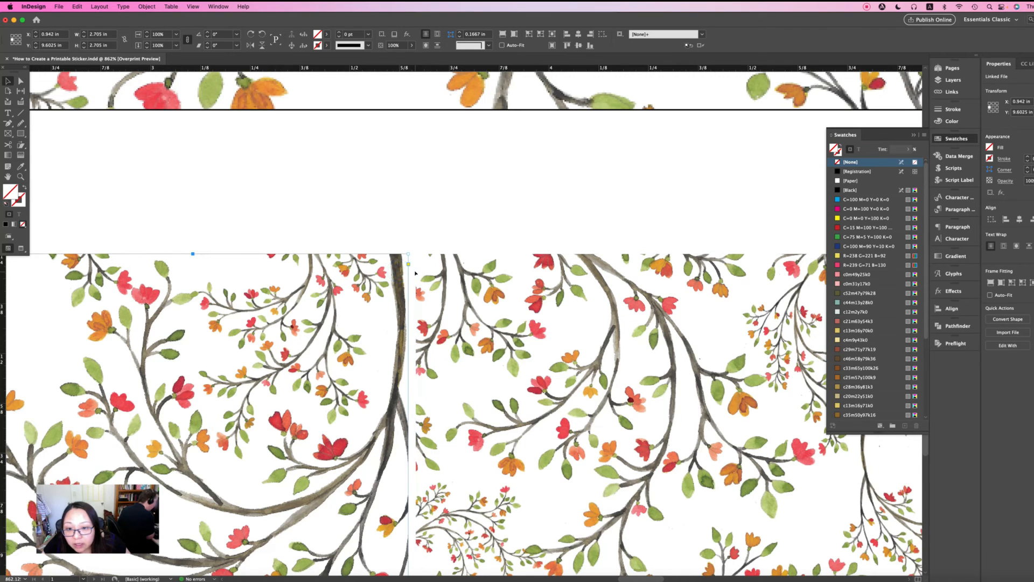
{"action": "left_click", "coordinate": [415, 273]}
{"action": "left_click_drag", "start_coordinate": [415, 273], "coordinate": [402, 274]}
{"action": "left_click", "coordinate": [386, 233]}
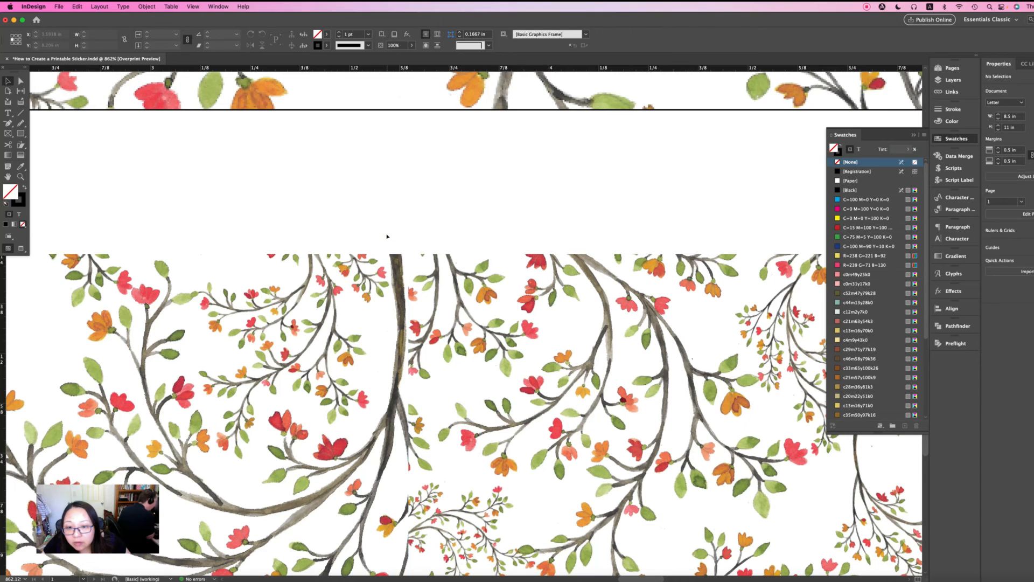
{"action": "left_click_drag", "start_coordinate": [386, 235], "coordinate": [434, 299]}
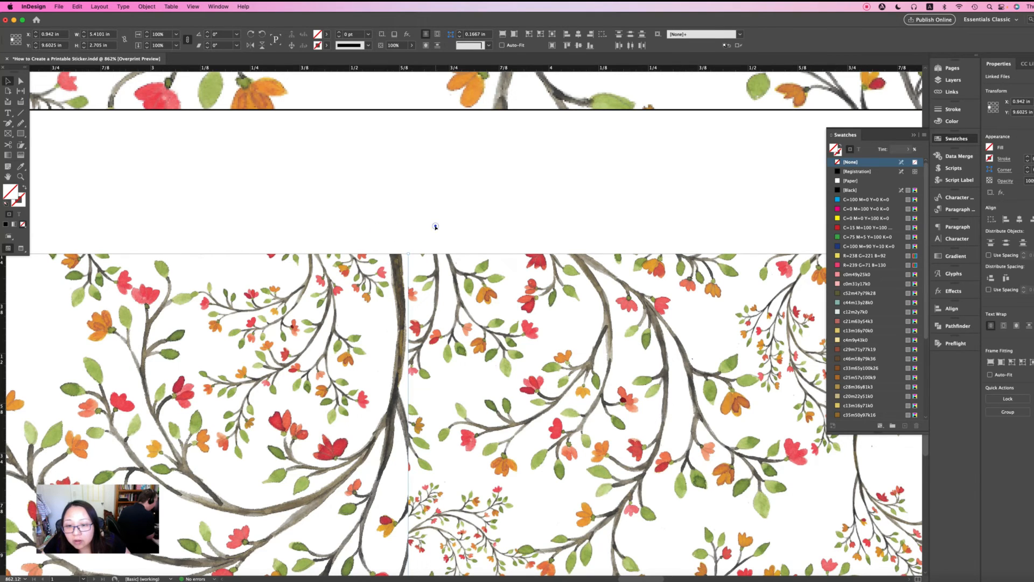
{"action": "left_click", "coordinate": [436, 226]}
{"action": "left_click", "coordinate": [428, 282]}
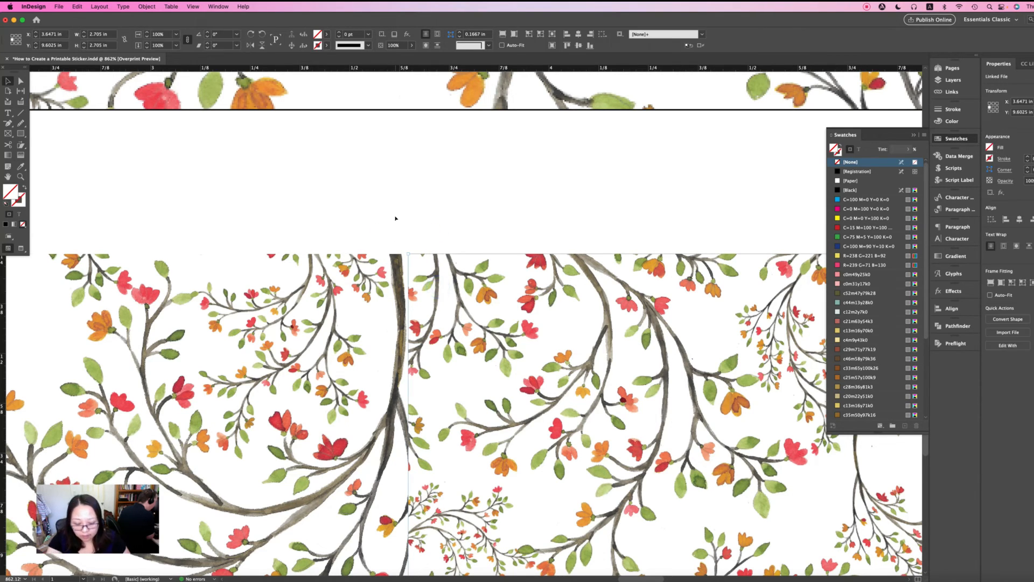
- Select the two adjoining square floral tiles below the strip and group them
{"action": "key", "text": "super+minus"}
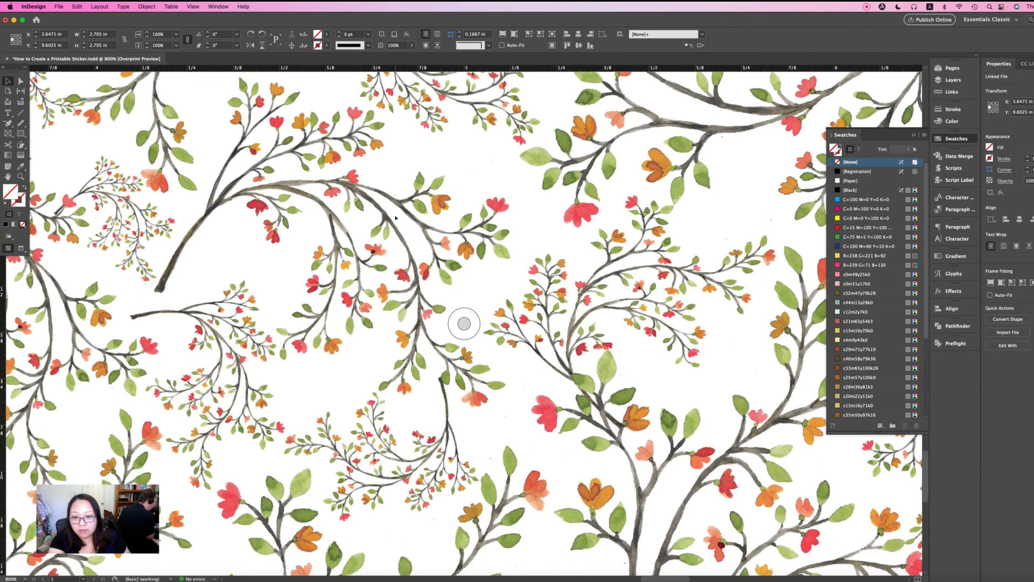
{"action": "key", "text": "super+0"}
{"action": "key", "text": "super+minus"}
{"action": "key", "text": "super+equal"}
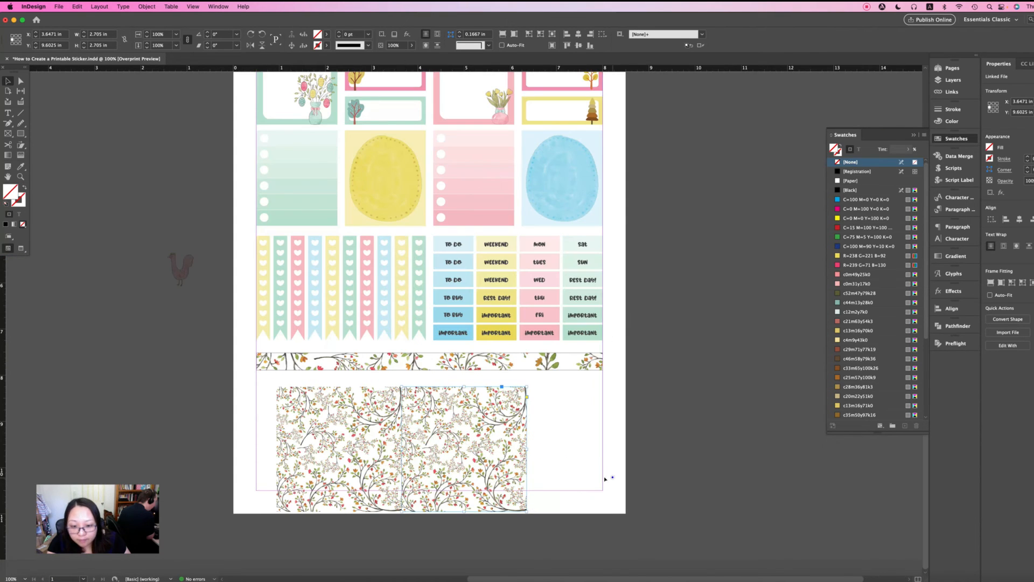
{"action": "left_click", "coordinate": [605, 478]}
{"action": "left_click", "coordinate": [571, 435]}
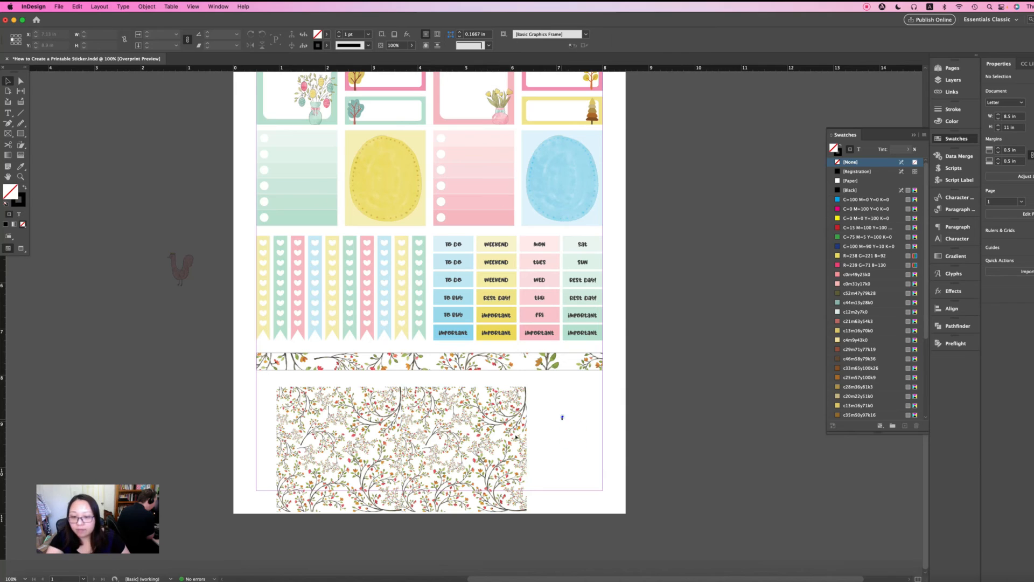
{"action": "left_click_drag", "start_coordinate": [562, 418], "coordinate": [338, 449]}
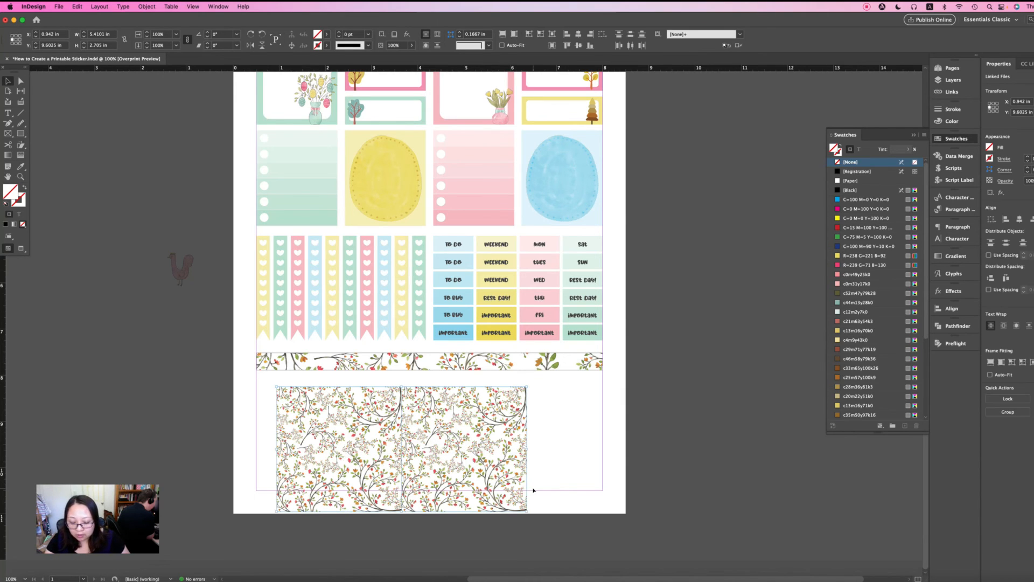
{"action": "key", "text": "super+g"}
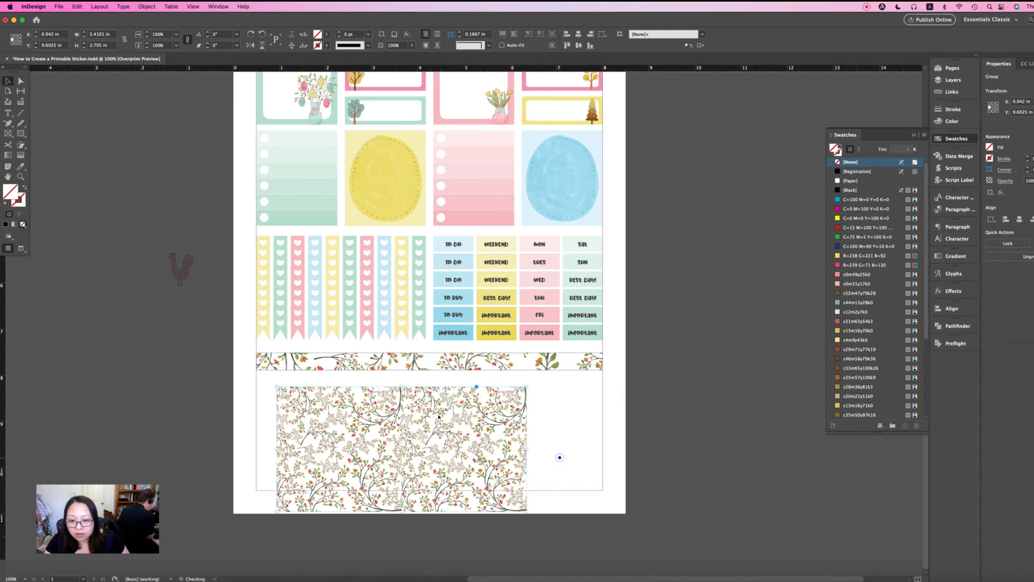
- Cut the grouped floral tiles and paste them into the thin strip frame, replacing its single image
{"action": "left_click", "coordinate": [464, 449]}
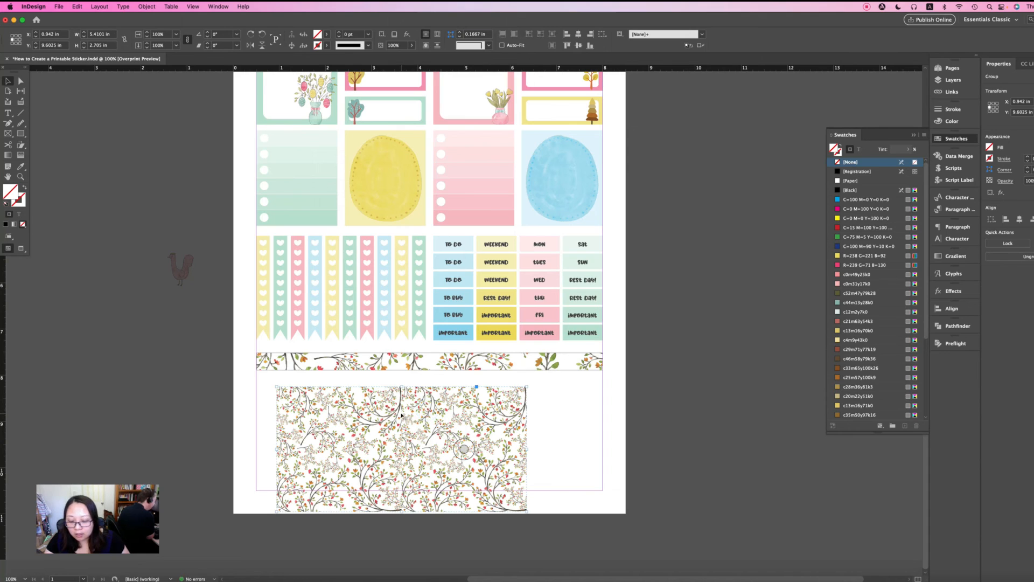
{"action": "key", "text": "super+x"}
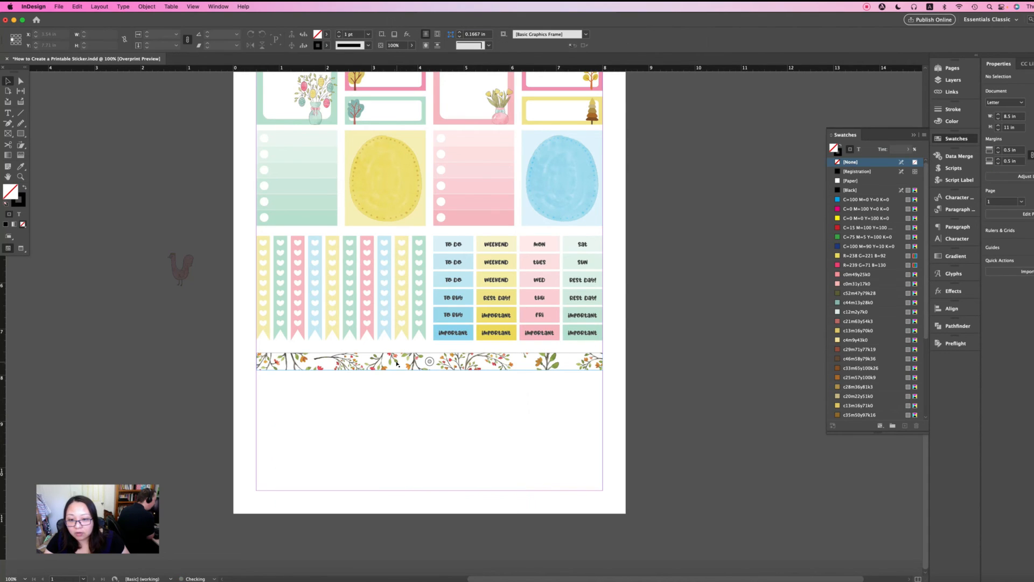
{"action": "right_click", "coordinate": [388, 359]}
{"action": "left_click", "coordinate": [384, 388]}
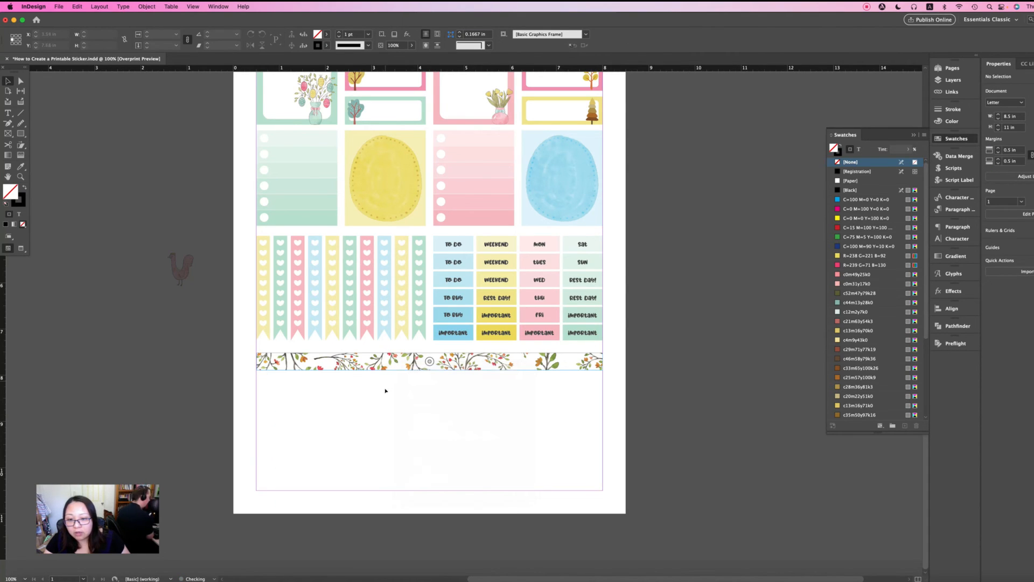
{"action": "left_click", "coordinate": [383, 359]}
{"action": "right_click", "coordinate": [383, 363]}
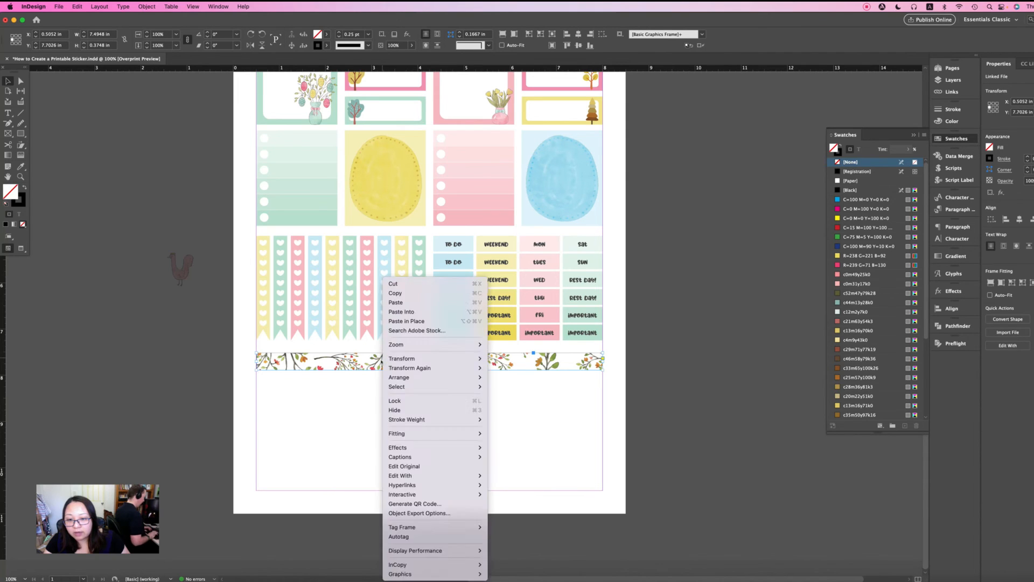
{"action": "right_click", "coordinate": [381, 361]}
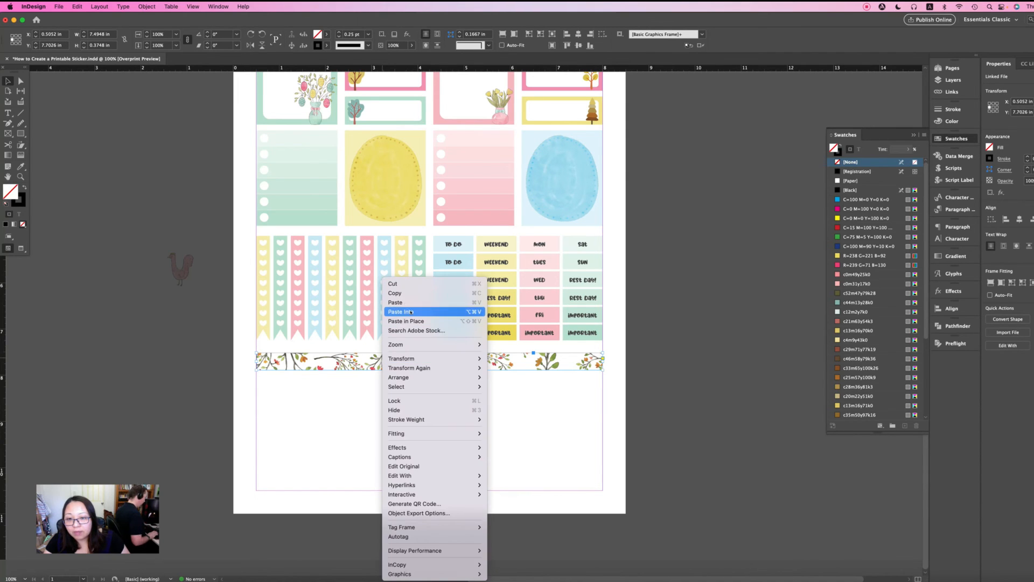
{"action": "left_click", "coordinate": [410, 312]}
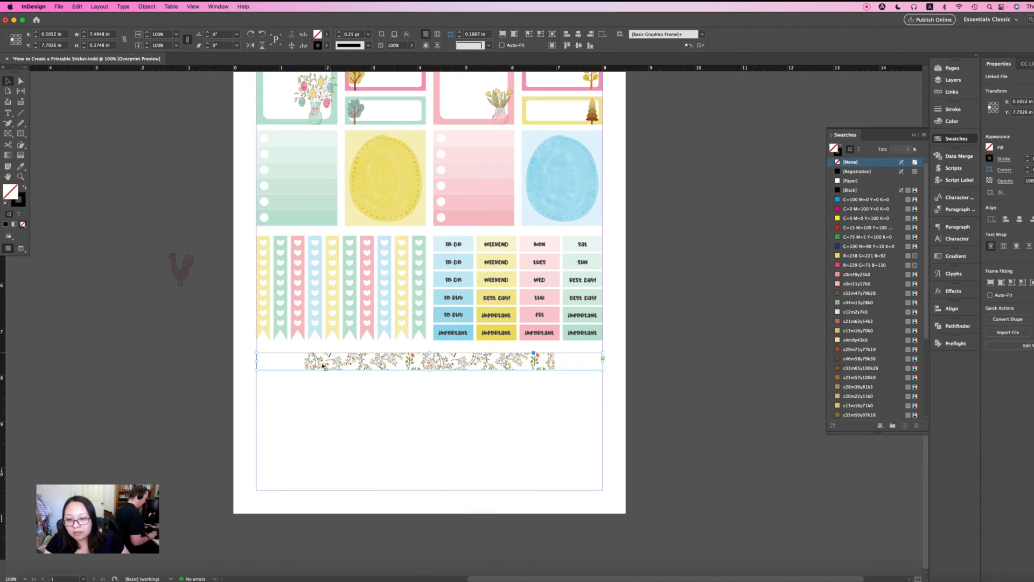
- Fit the pasted floral group to the strip with Fill Frame Proportionally so it spans the whole width
{"action": "left_click", "coordinate": [379, 388]}
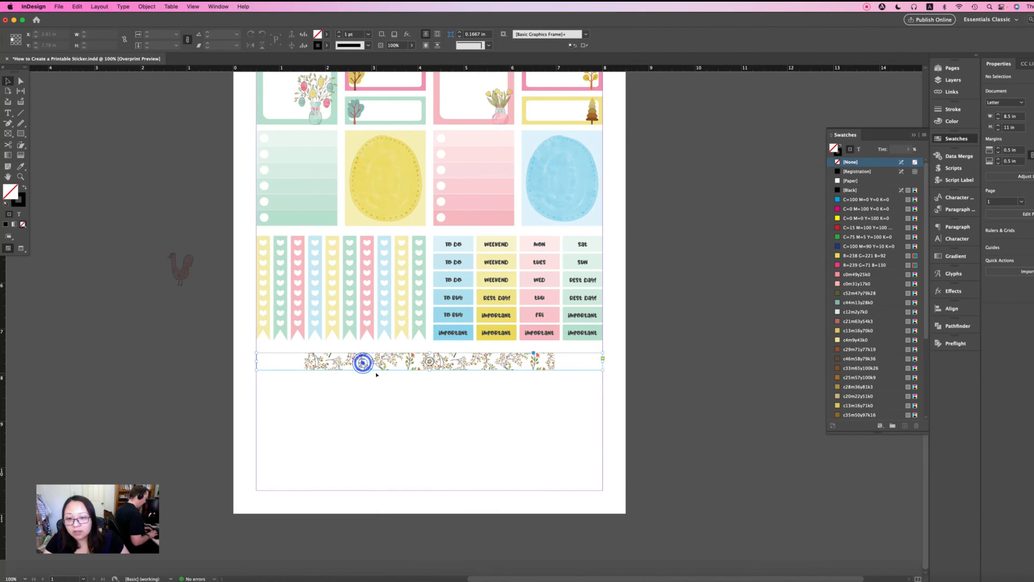
{"action": "left_click", "coordinate": [377, 372]}
{"action": "scroll", "coordinate": [376, 373], "scroll_direction": "right", "scroll_amount": 2}
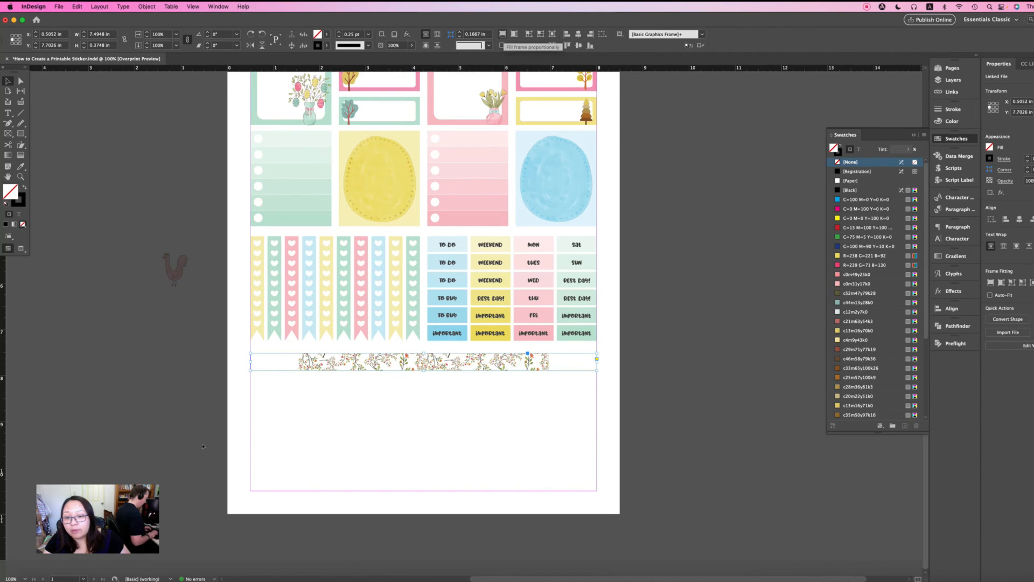
{"action": "left_click", "coordinate": [485, 385]}
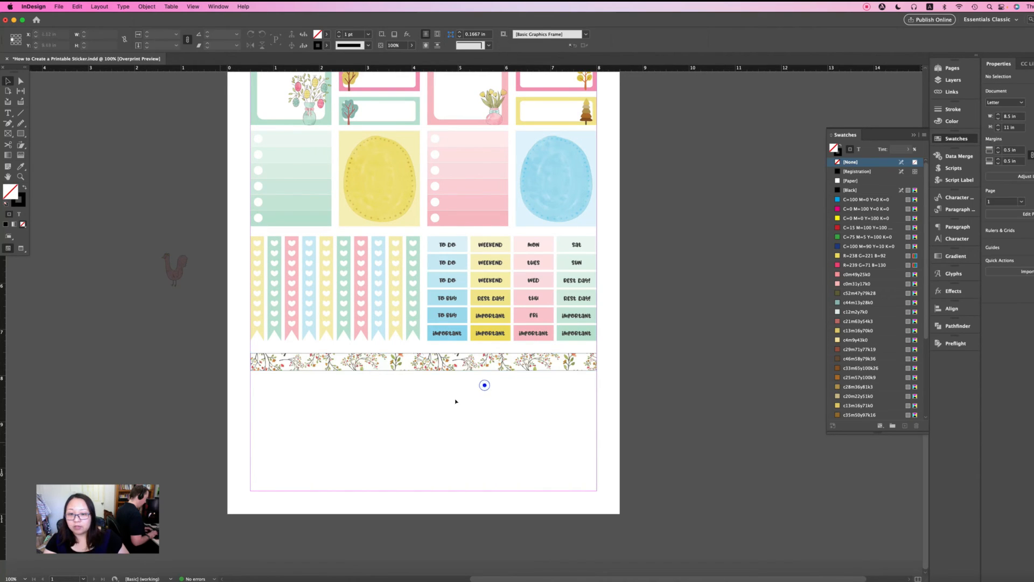
{"action": "left_click", "coordinate": [469, 364]}
{"action": "left_click_drag", "start_coordinate": [477, 364], "coordinate": [479, 389]}
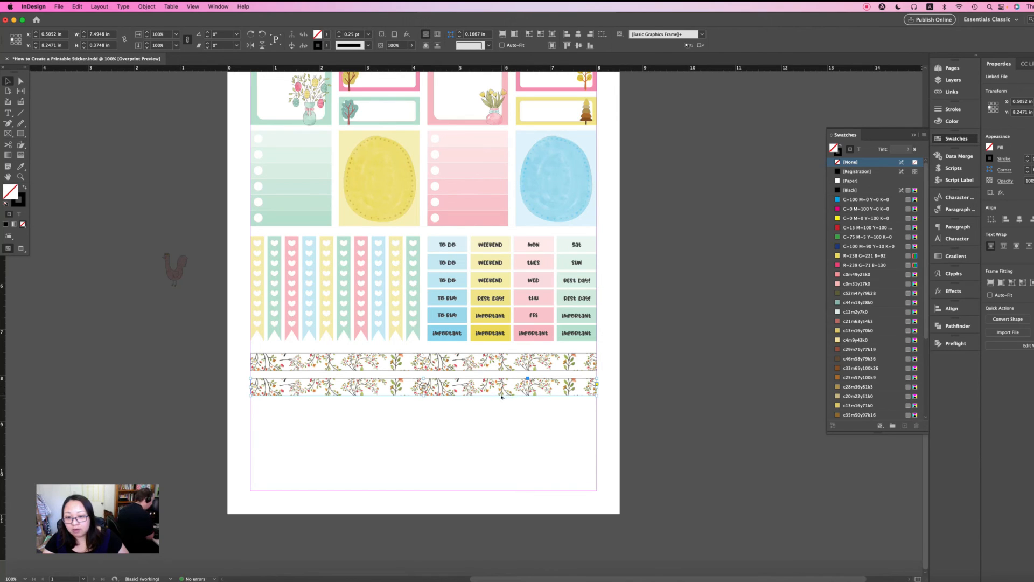
{"action": "key", "text": "super+z"}
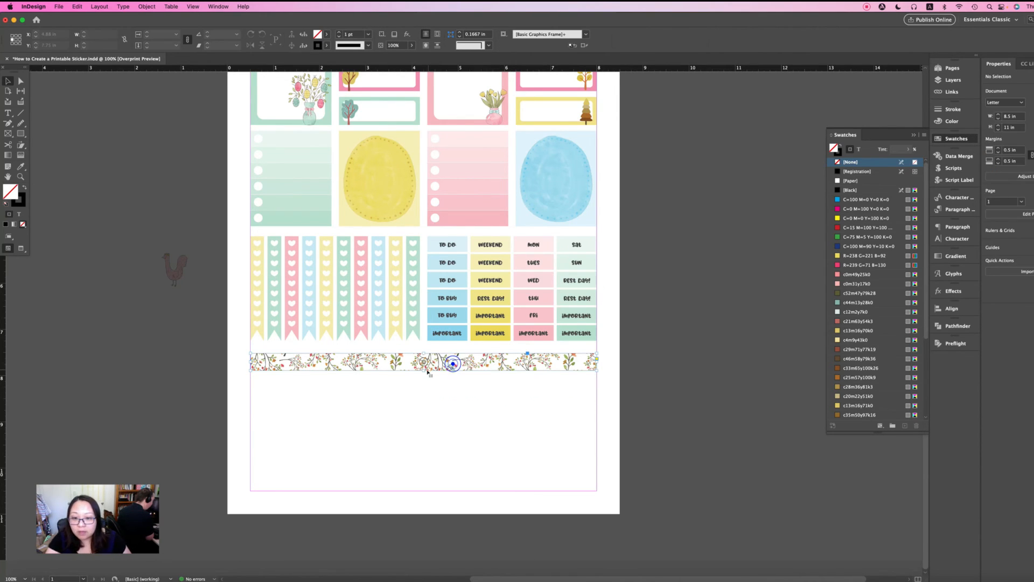
- Extend the floral strip frame downward to a height of about 0.44 in
{"action": "left_click_drag", "start_coordinate": [422, 370], "coordinate": [422, 372]}
{"action": "left_click", "coordinate": [441, 401]}
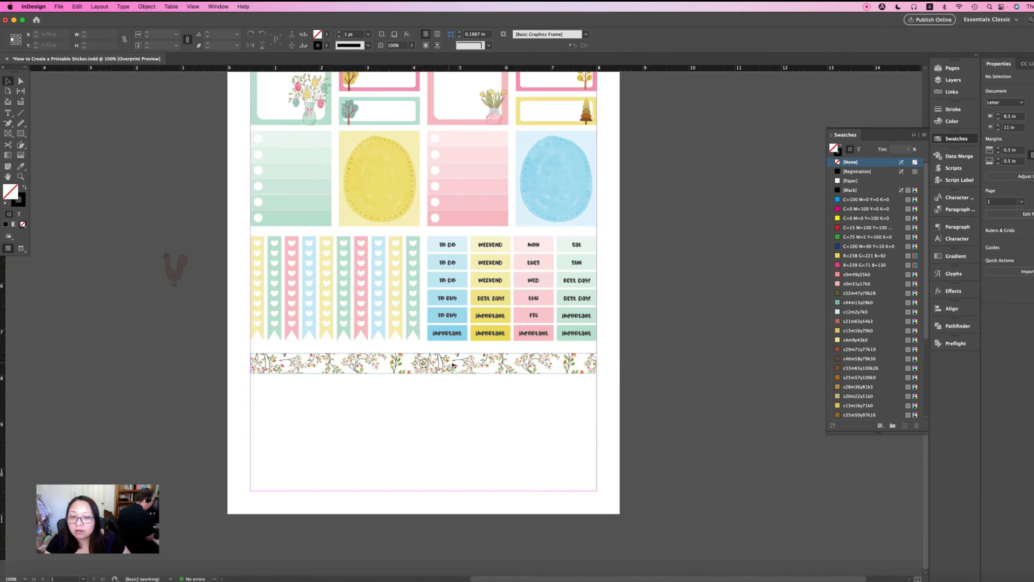
{"action": "left_click", "coordinate": [445, 359]}
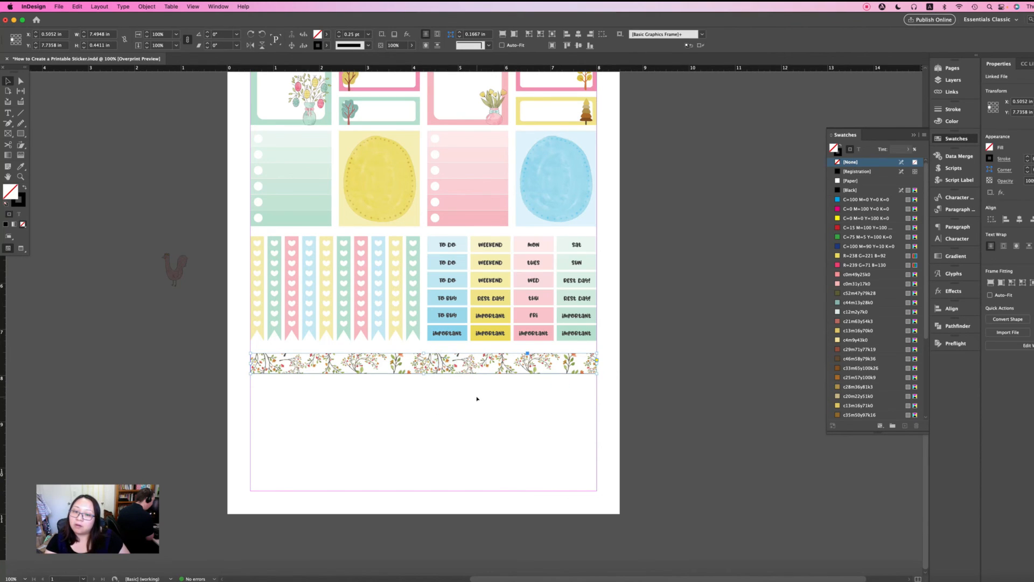
{"action": "left_click", "coordinate": [393, 412]}
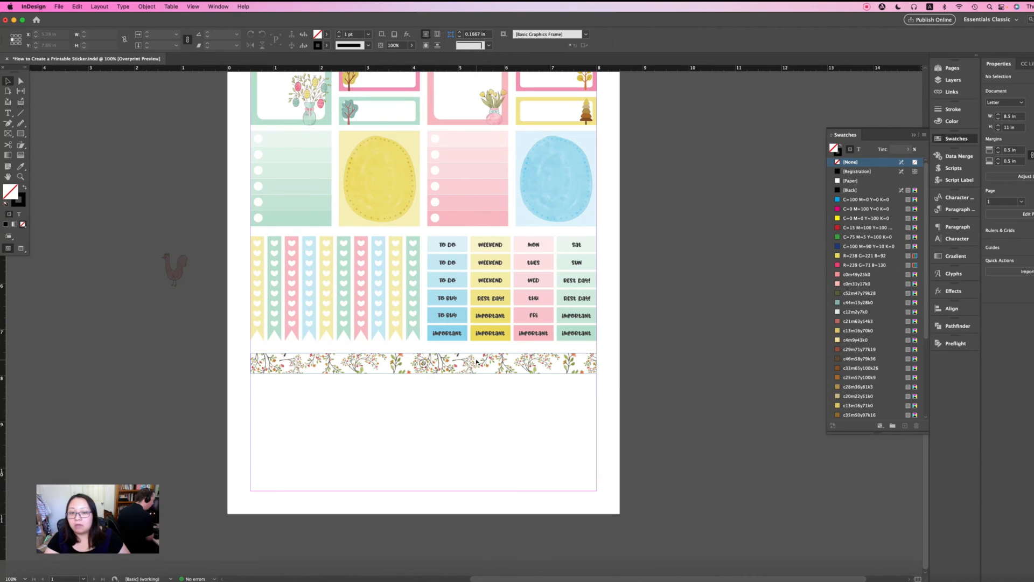
- Duplicate the floral strip about 0.54 in below the original and repeat that duplication twice to make four evenly spaced strips
{"action": "left_click", "coordinate": [476, 360]}
{"action": "left_click_drag", "start_coordinate": [476, 360], "coordinate": [478, 388]}
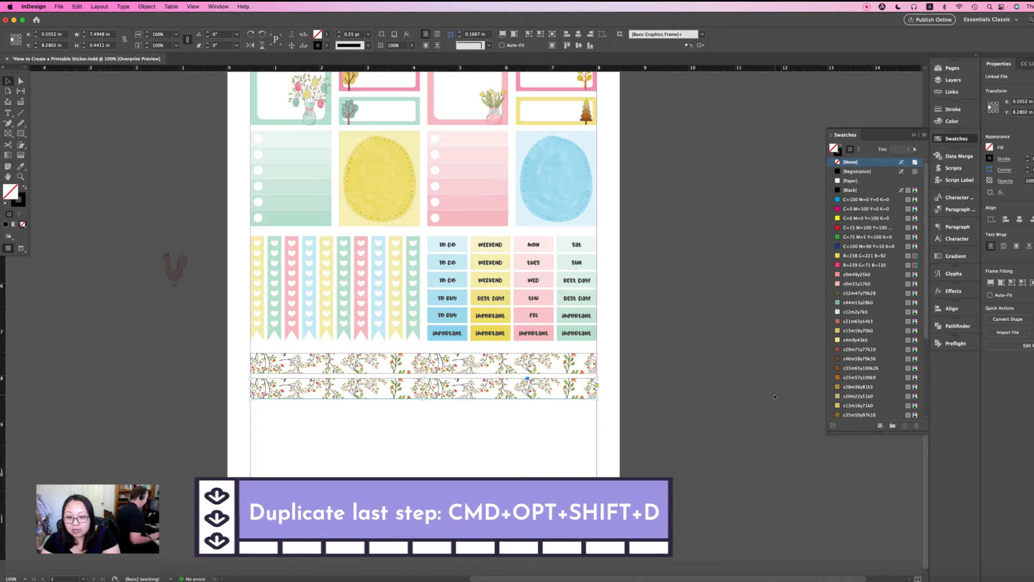
{"action": "key", "text": "super+alt+shift+d"}
{"action": "key", "text": "super+alt+shift+d"}
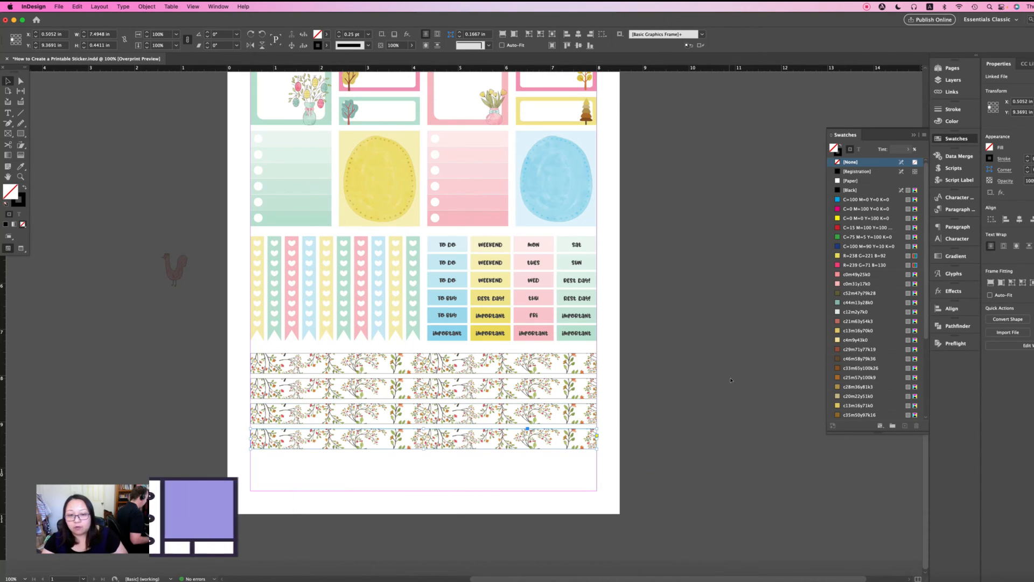
{"action": "left_click", "coordinate": [731, 377]}
- Replace both floral tiles in the second strip with pattern2.jpg from the Finder's white folder
{"action": "left_click", "coordinate": [545, 389]}
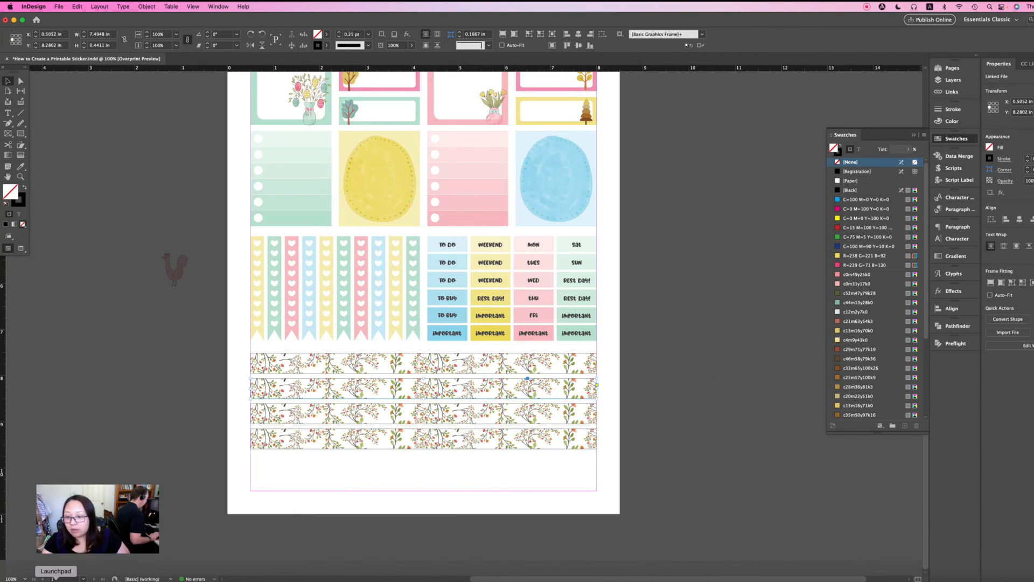
{"action": "left_click", "coordinate": [32, 576]}
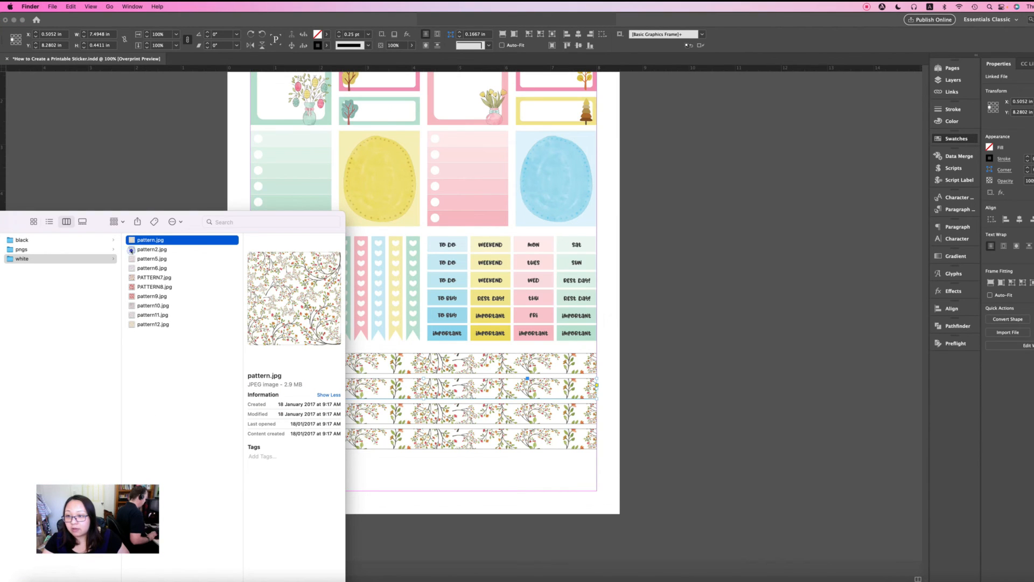
{"action": "left_click", "coordinate": [131, 250]}
{"action": "left_click_drag", "start_coordinate": [131, 250], "coordinate": [501, 392]}
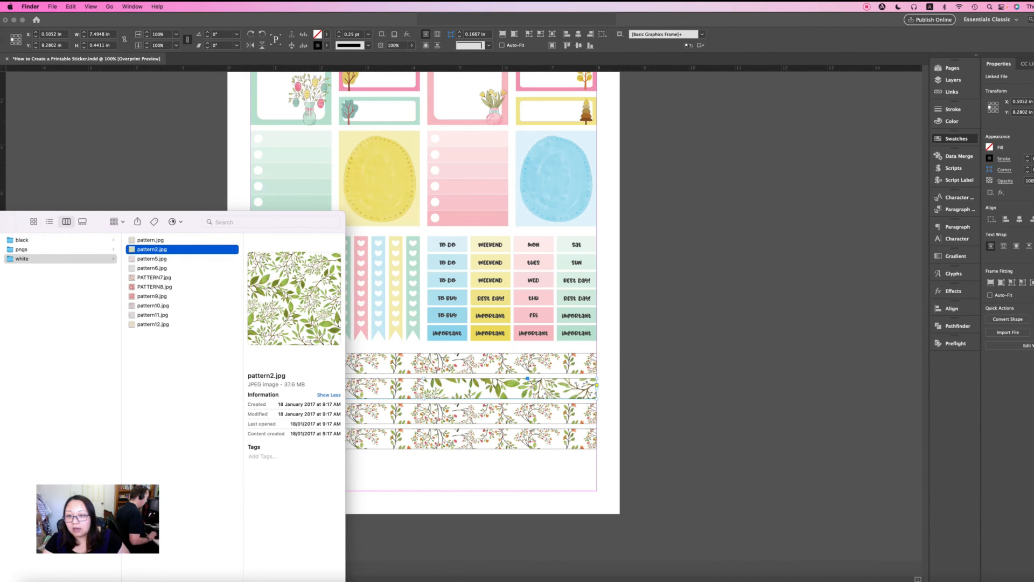
{"action": "left_click_drag", "start_coordinate": [297, 214], "coordinate": [196, 213]}
{"action": "left_click_drag", "start_coordinate": [29, 248], "coordinate": [318, 389]}
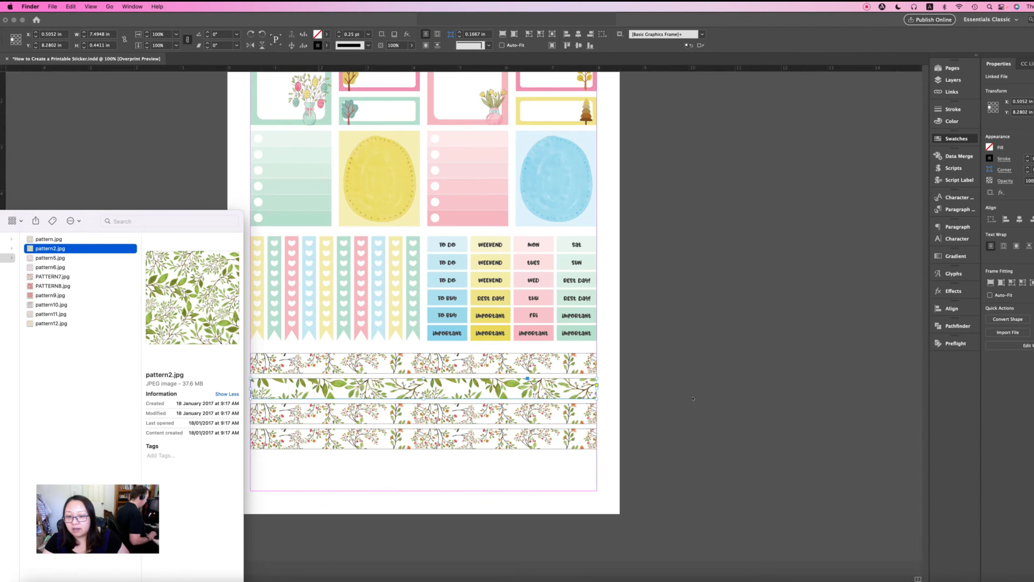
{"action": "left_click", "coordinate": [693, 399]}
{"action": "left_click", "coordinate": [693, 399]}
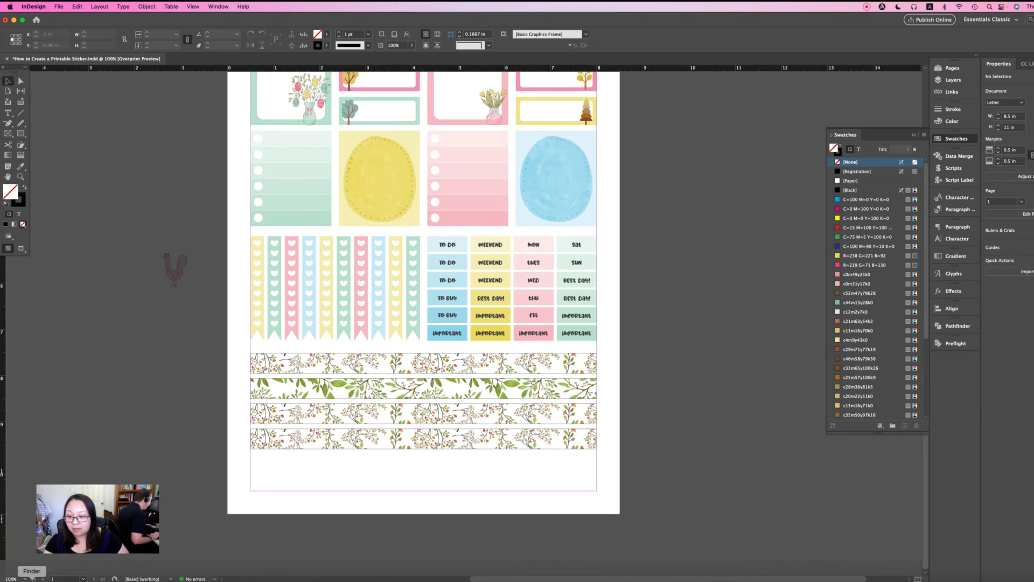
- Preview the remaining pattern files in Finder and replace both tiles in the third strip with pattern11.jpg
{"action": "left_click", "coordinate": [32, 581]}
{"action": "left_click", "coordinate": [28, 257]}
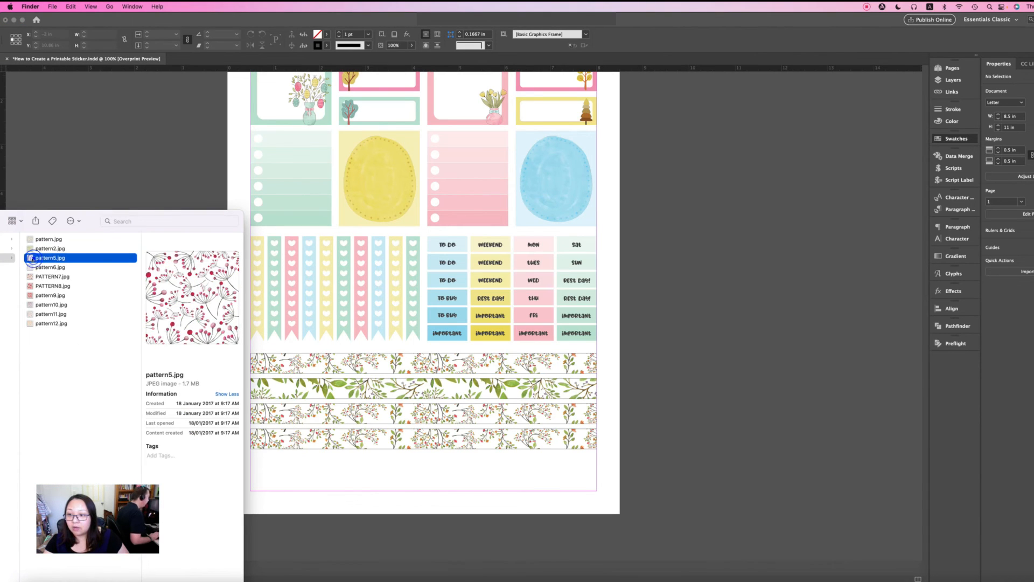
{"action": "left_click", "coordinate": [28, 267]}
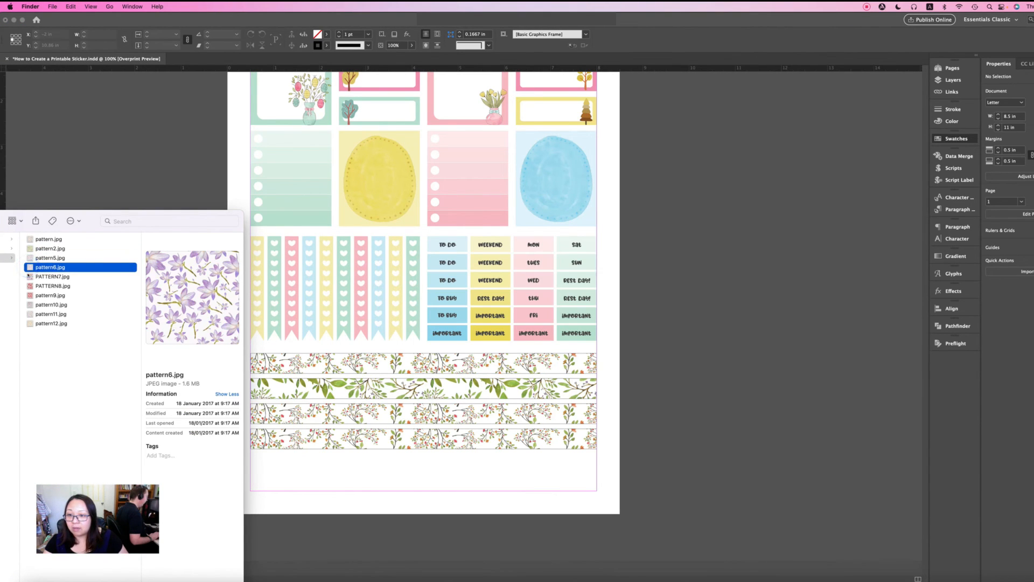
{"action": "left_click", "coordinate": [29, 277]}
{"action": "left_click", "coordinate": [30, 286]}
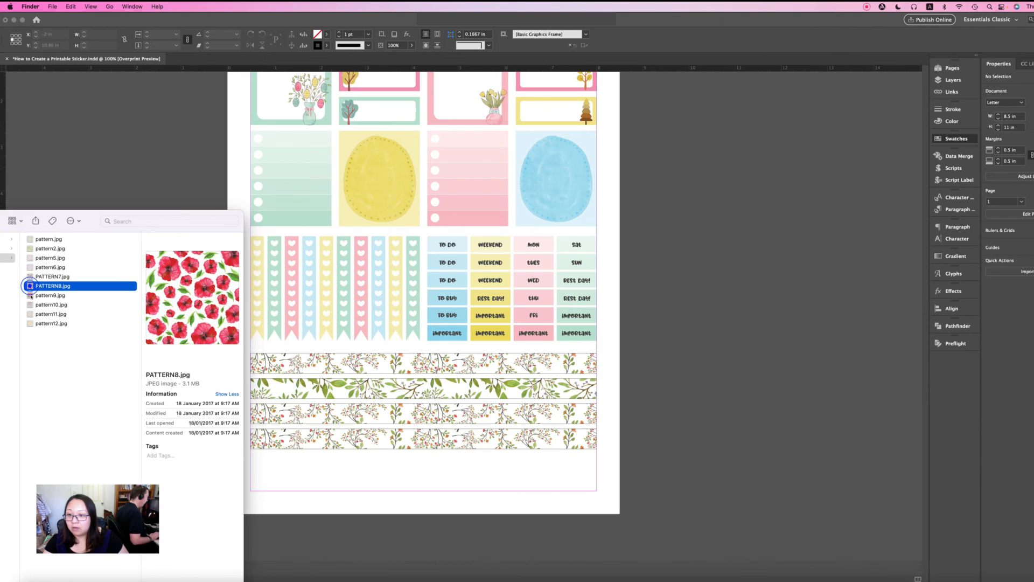
{"action": "left_click", "coordinate": [31, 305]}
{"action": "left_click", "coordinate": [30, 314]}
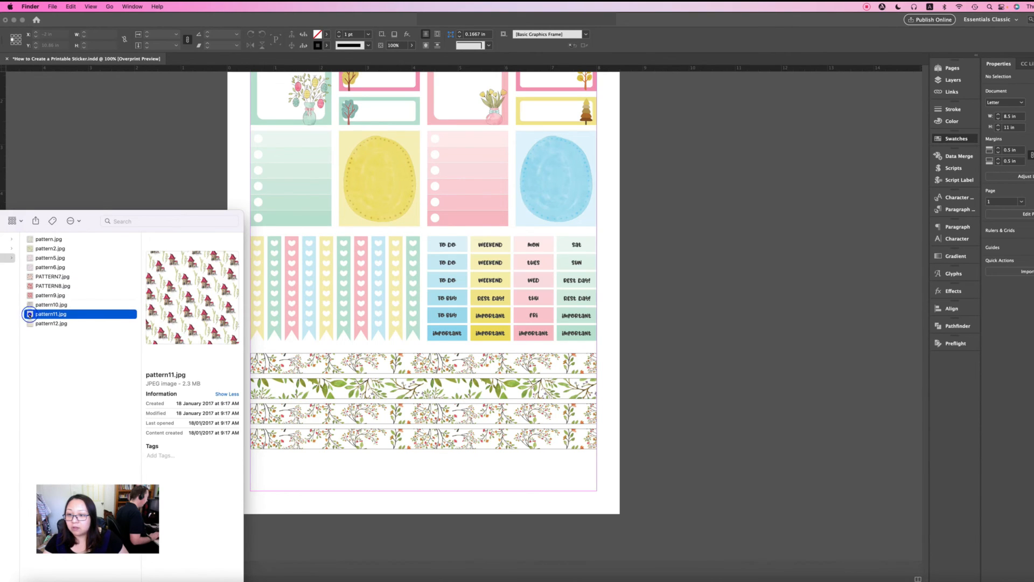
{"action": "left_click_drag", "start_coordinate": [30, 315], "coordinate": [511, 415]}
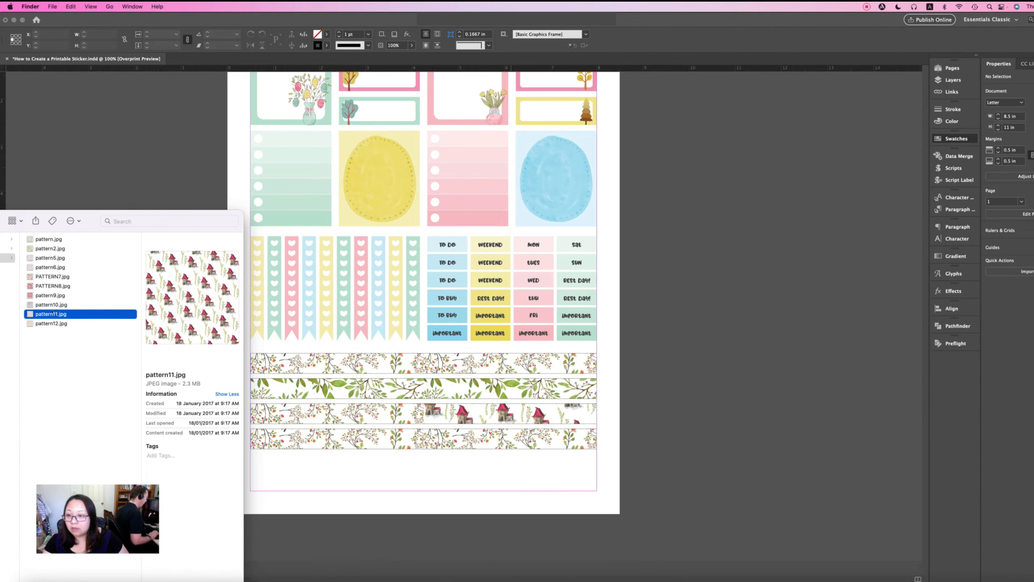
{"action": "left_click_drag", "start_coordinate": [30, 314], "coordinate": [323, 415]}
{"action": "left_click", "coordinate": [683, 421]}
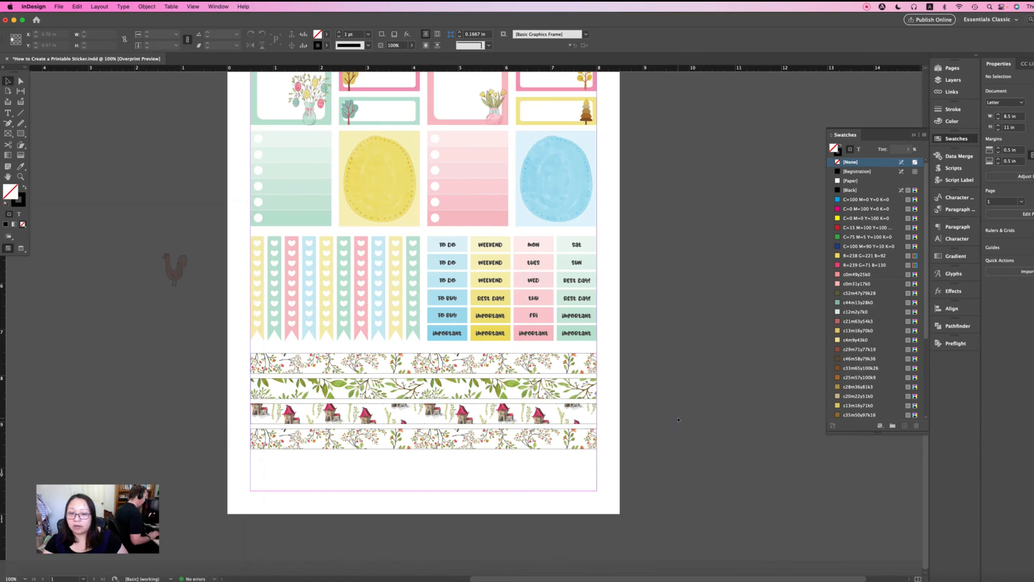
{"action": "left_click", "coordinate": [684, 376]}
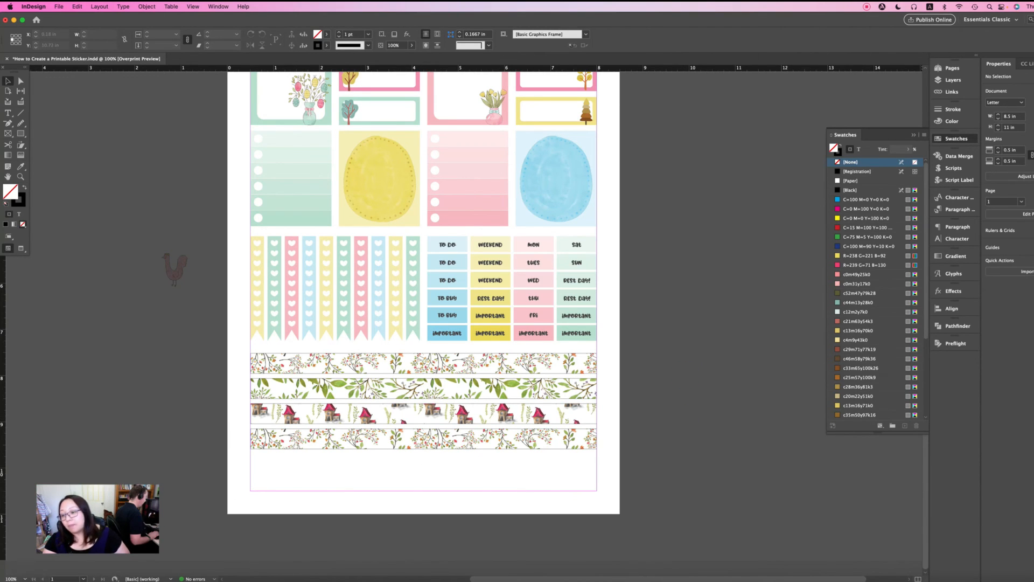
- Preview the pattern files in Finder and replace both tiles in the fourth strip with pattern12.jpg
{"action": "left_click", "coordinate": [32, 581]}
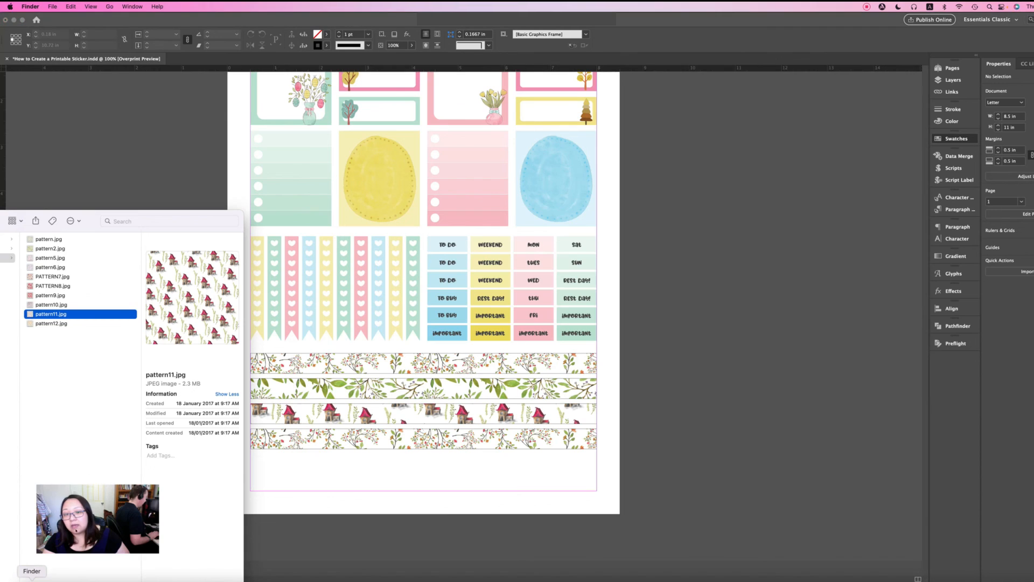
{"action": "left_click", "coordinate": [31, 267]}
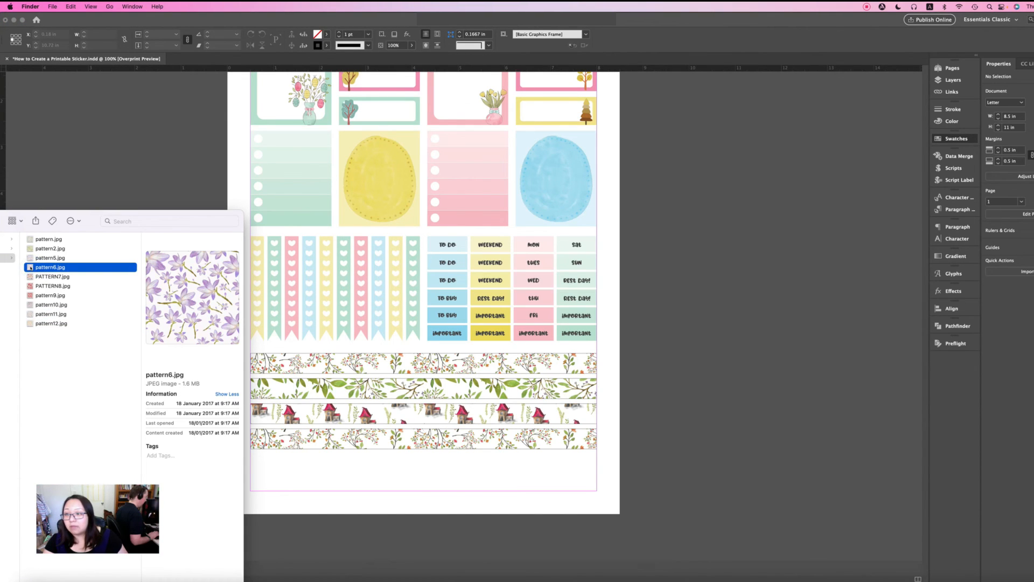
{"action": "left_click", "coordinate": [30, 258]}
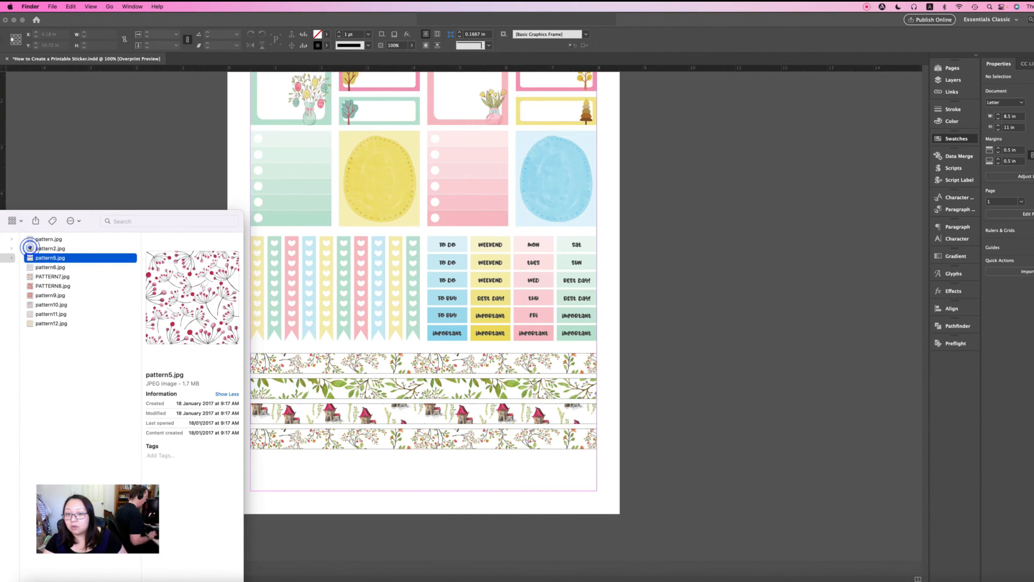
{"action": "left_click", "coordinate": [29, 248]}
{"action": "left_click", "coordinate": [30, 240]}
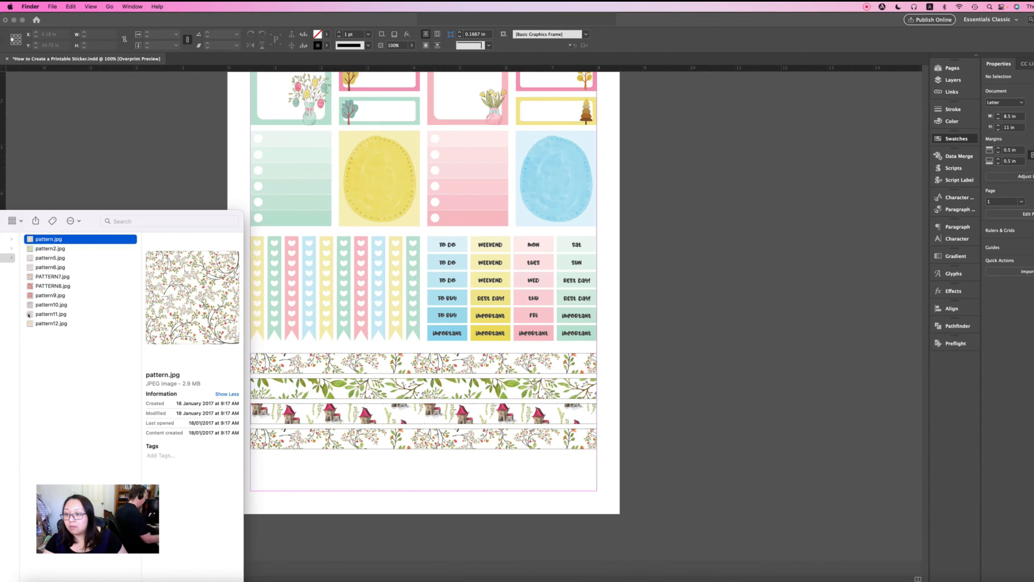
{"action": "left_click", "coordinate": [29, 314]}
{"action": "left_click", "coordinate": [29, 323]}
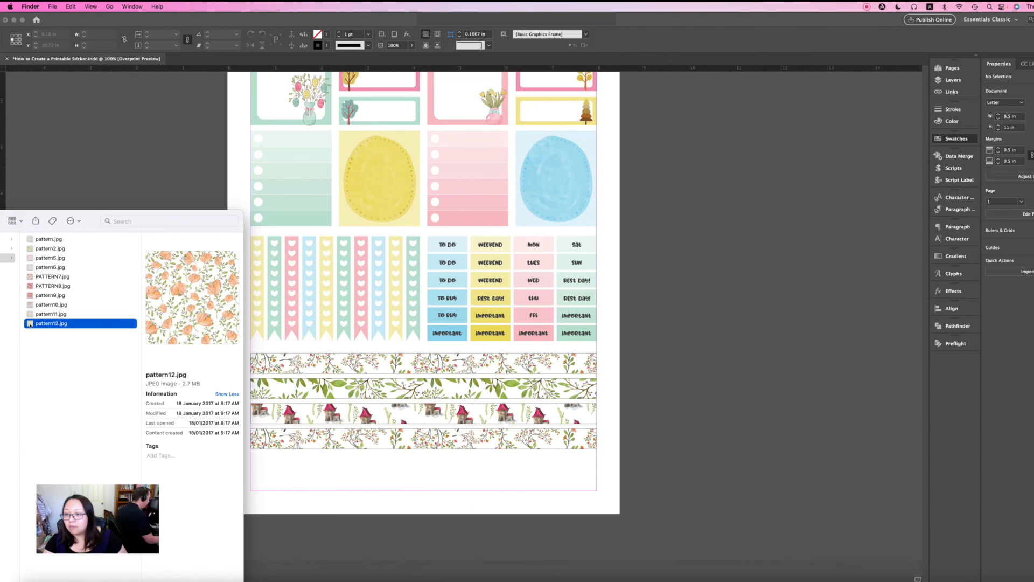
{"action": "left_click_drag", "start_coordinate": [29, 324], "coordinate": [267, 439]}
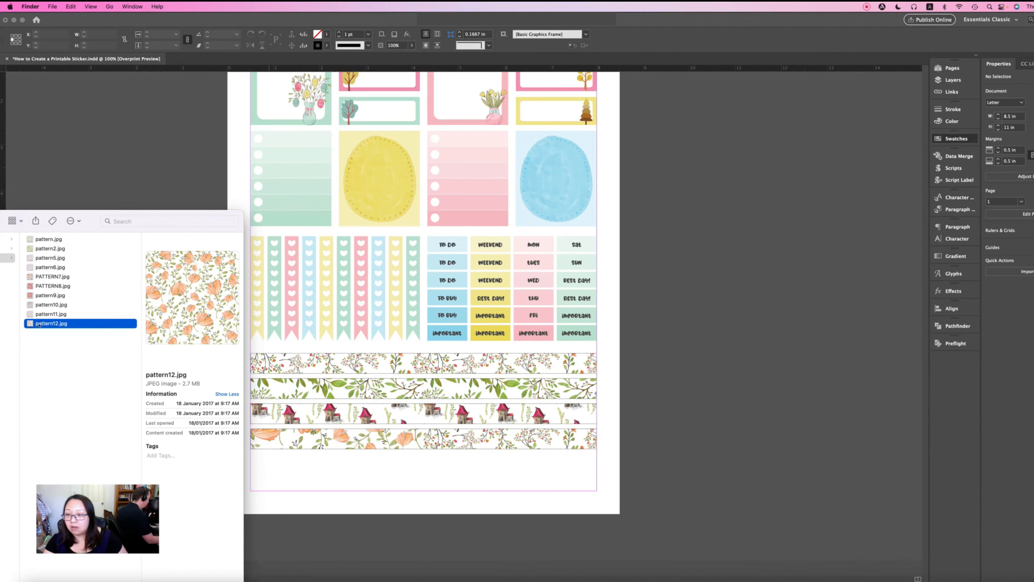
{"action": "left_click", "coordinate": [750, 412]}
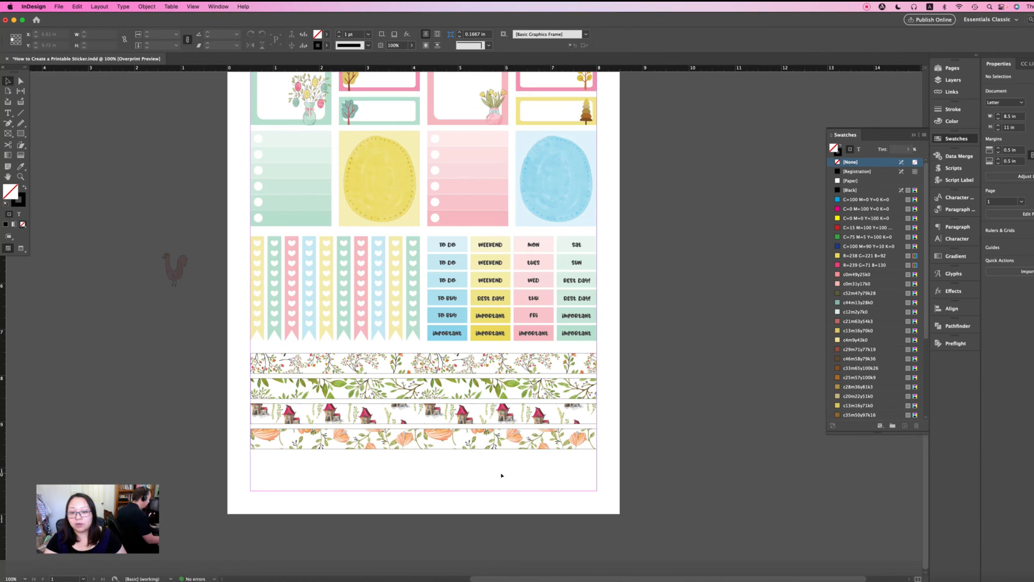
- Remove the black outline from all four patterned strips
{"action": "scroll", "coordinate": [652, 409], "scroll_direction": "up", "scroll_amount": 2}
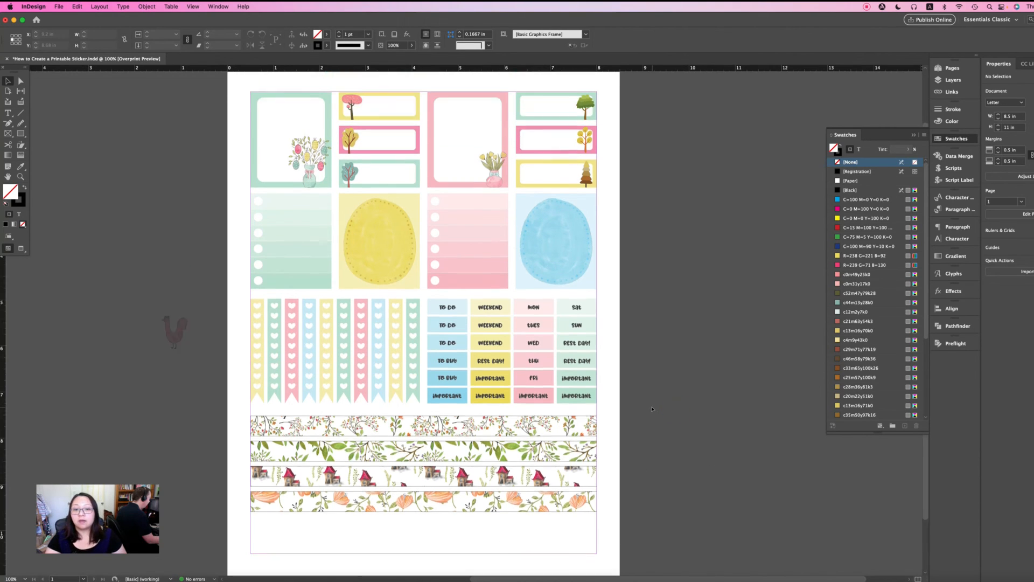
{"action": "left_click_drag", "start_coordinate": [619, 384], "coordinate": [566, 486]}
{"action": "left_click", "coordinate": [19, 203]}
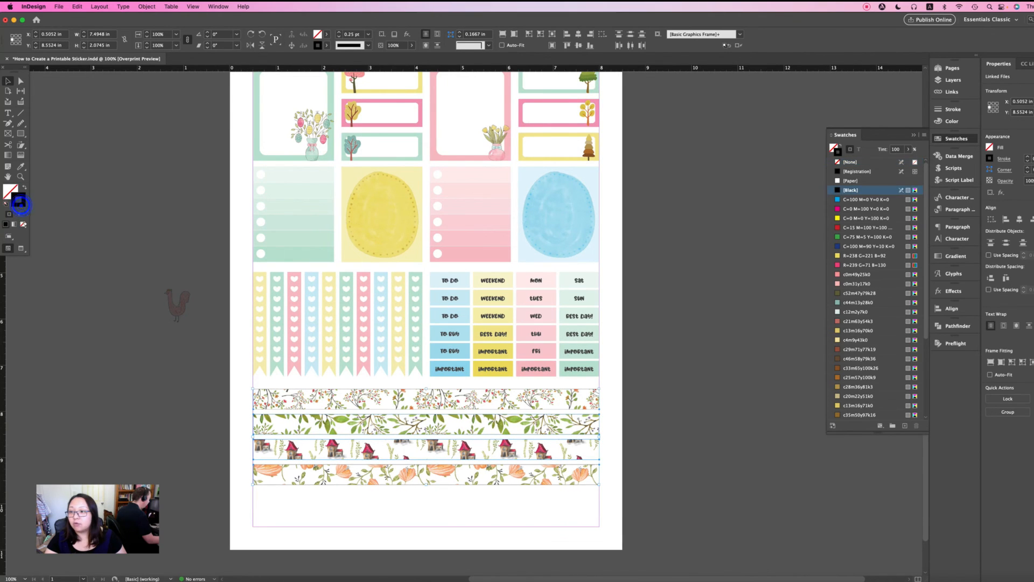
{"action": "left_click", "coordinate": [138, 231]}
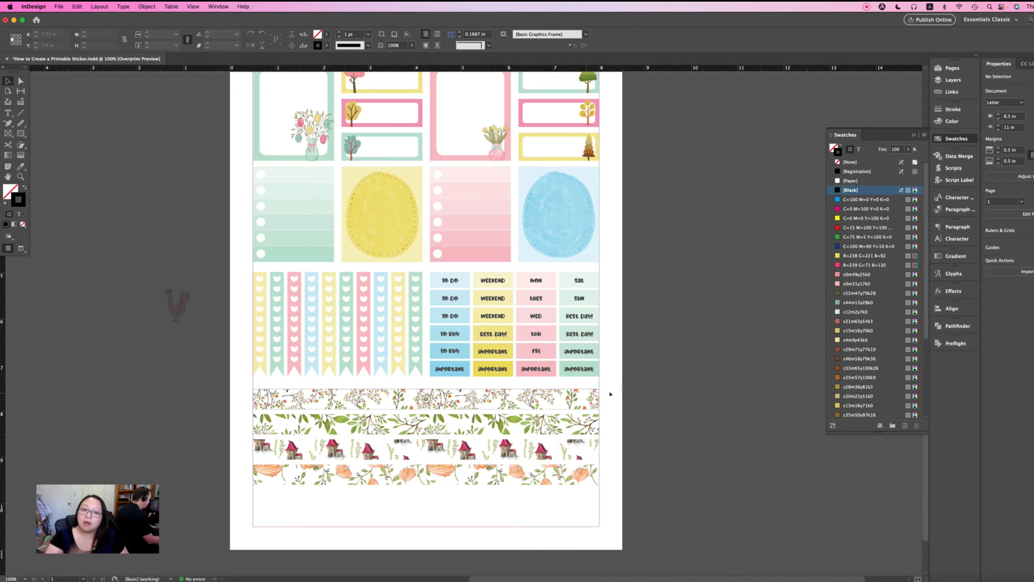
{"action": "left_click_drag", "start_coordinate": [620, 383], "coordinate": [566, 488]}
{"action": "left_click_drag", "start_coordinate": [564, 404], "coordinate": [580, 401]}
{"action": "left_click", "coordinate": [676, 393]}
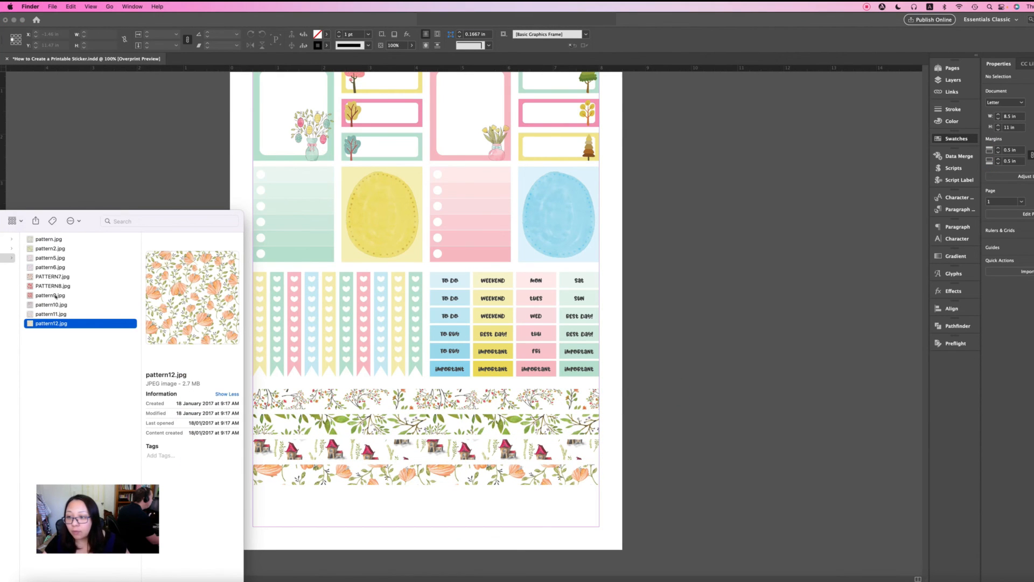
- Preview other patterns in Finder and replace both house tiles in the third strip with pattern6.jpg
{"action": "left_click", "coordinate": [56, 296]}
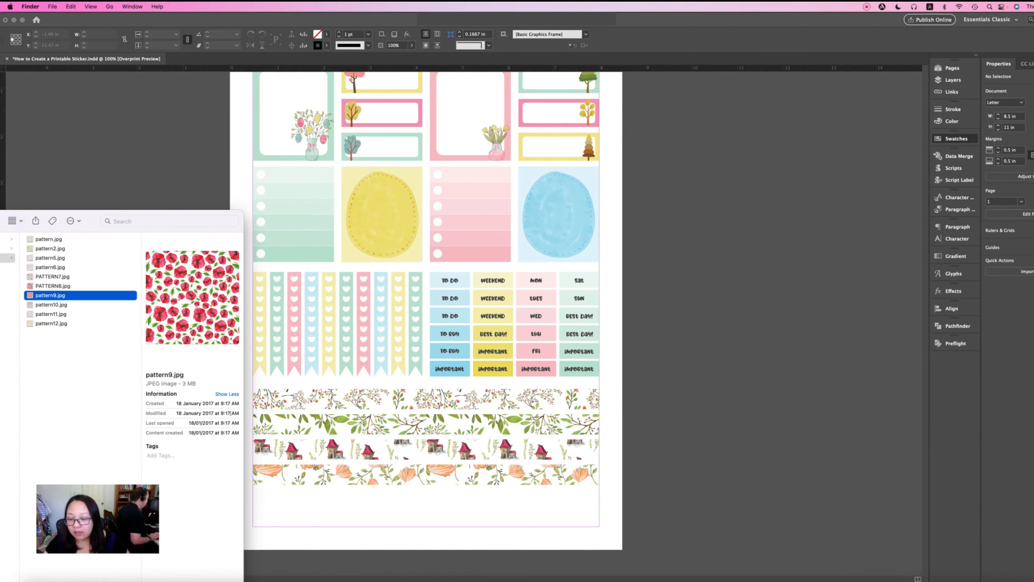
{"action": "left_click", "coordinate": [47, 258]}
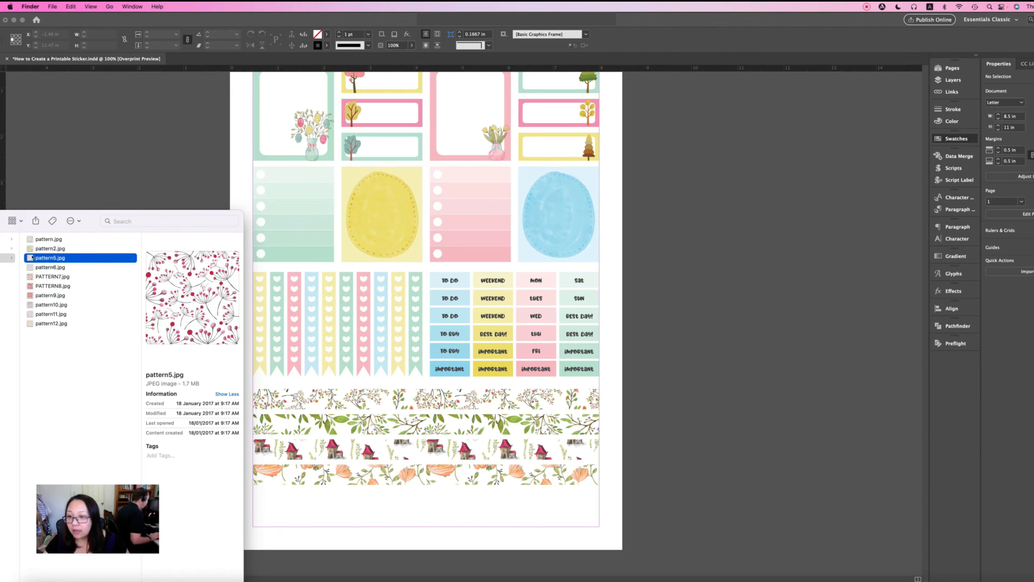
{"action": "left_click", "coordinate": [31, 248]}
{"action": "left_click", "coordinate": [26, 267]}
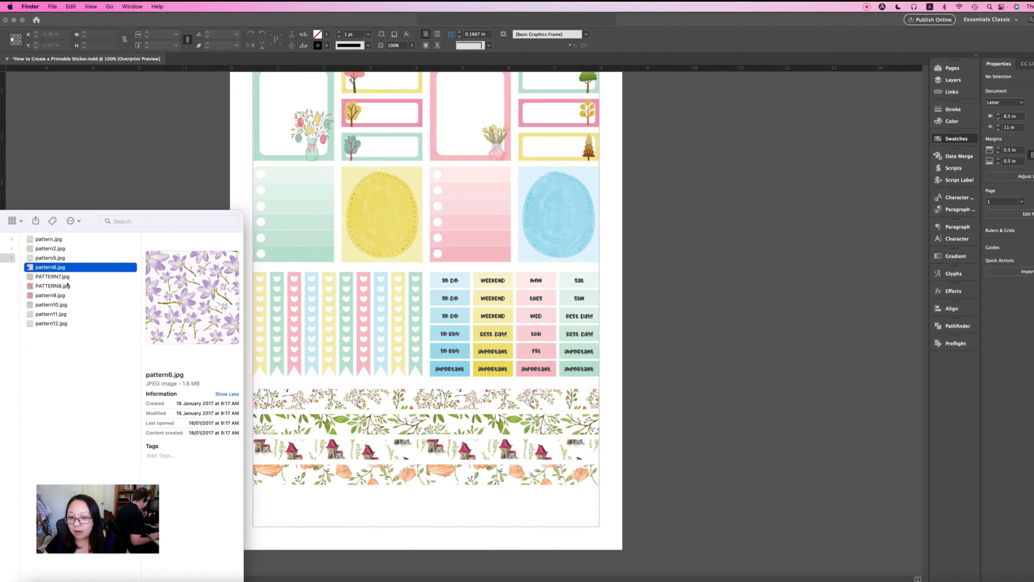
{"action": "left_click_drag", "start_coordinate": [51, 267], "coordinate": [512, 454]}
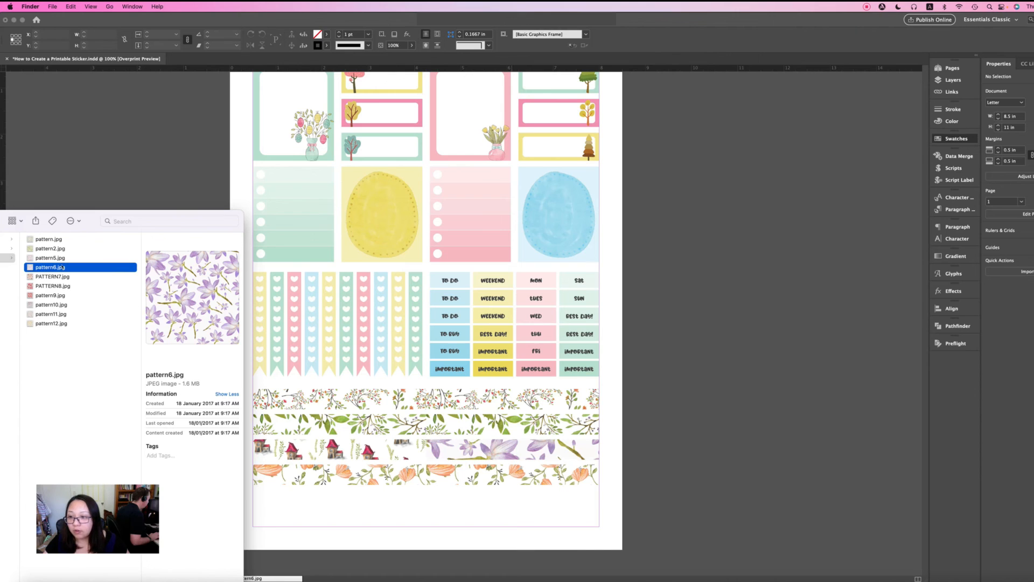
{"action": "left_click_drag", "start_coordinate": [62, 267], "coordinate": [294, 449]}
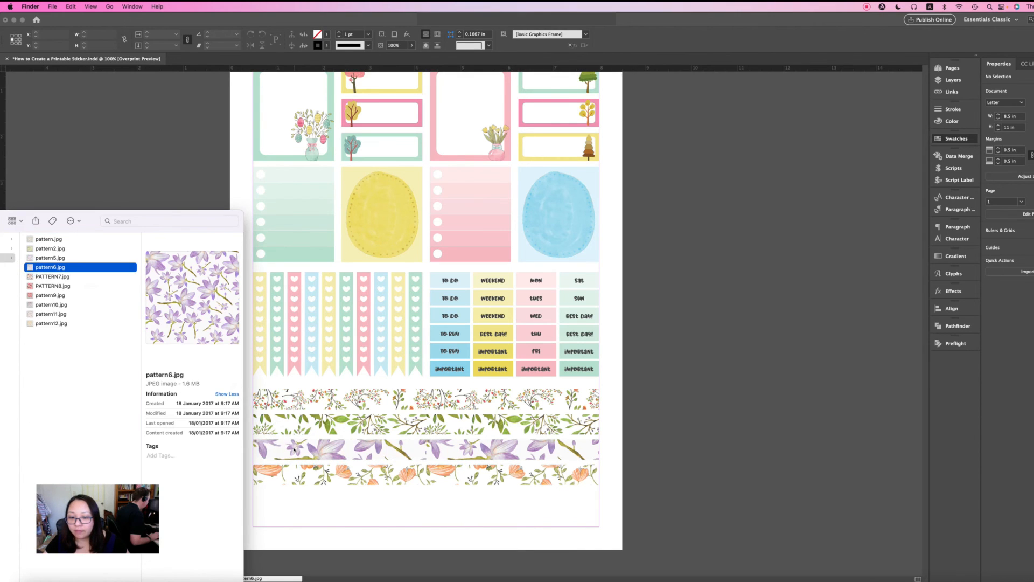
{"action": "left_click", "coordinate": [763, 443]}
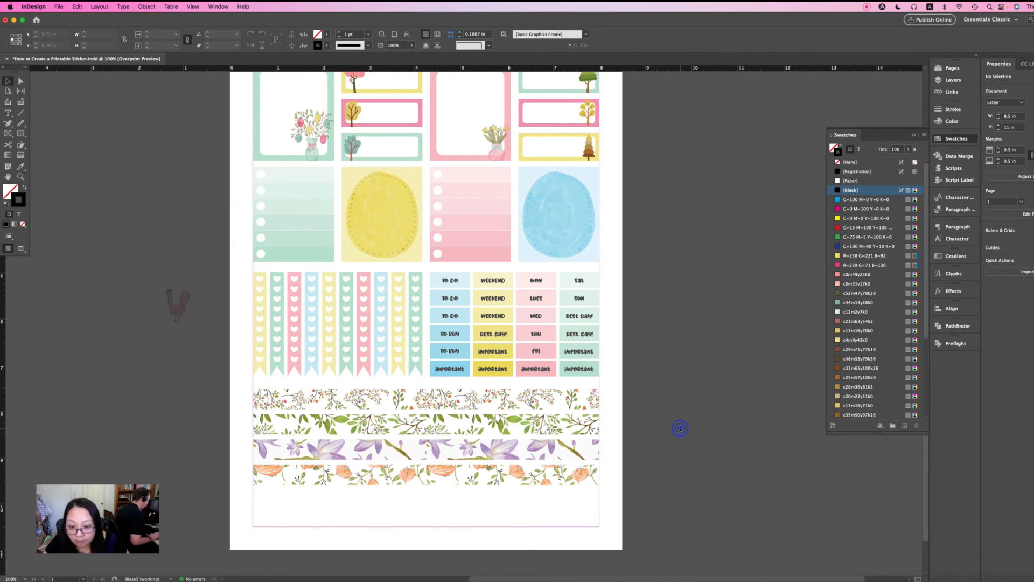
- Reposition the purple floral artwork inside the third strip to even out the join between its two tiles
{"action": "key", "text": "super+equal"}
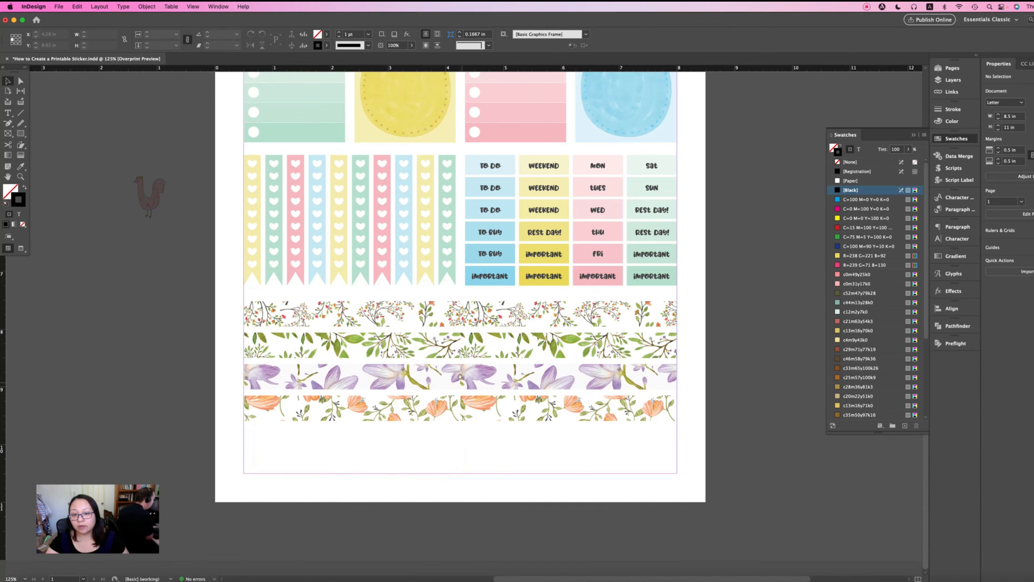
{"action": "left_click", "coordinate": [461, 375]}
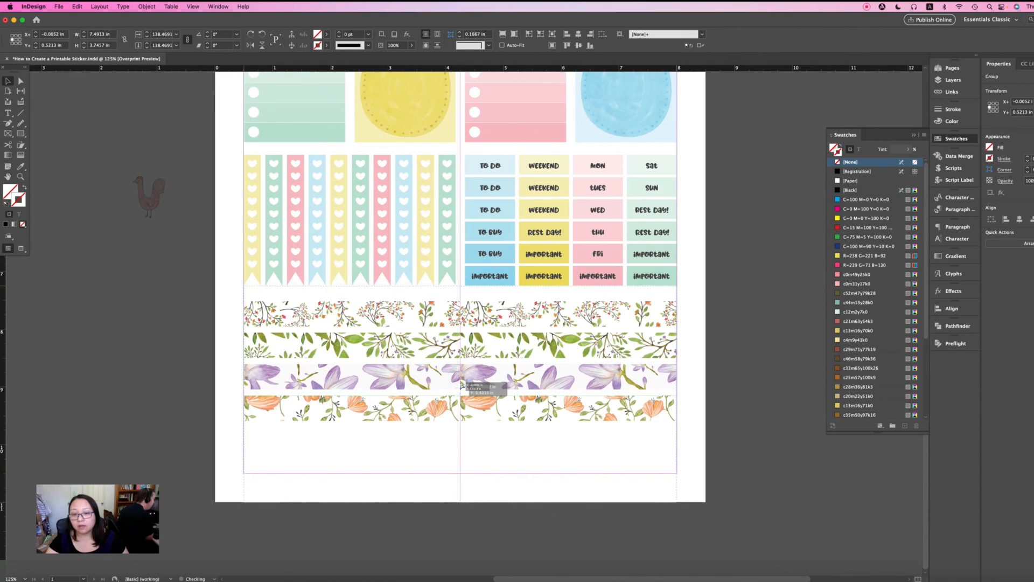
{"action": "left_click", "coordinate": [506, 448]}
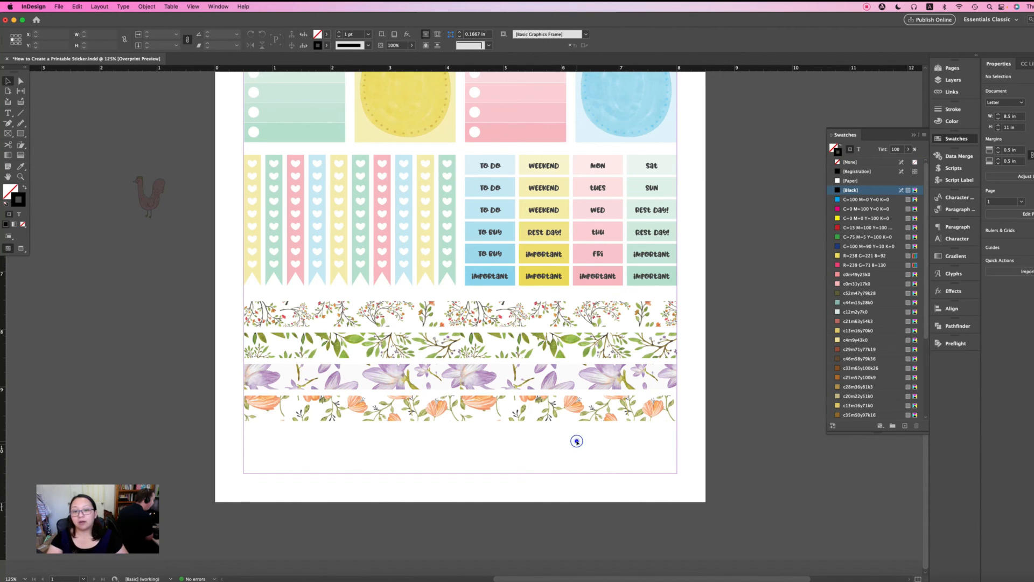
- Move the rooster illustration from the pasteboard onto the lower-right corner of the blue oval sticker
{"action": "scroll", "coordinate": [576, 441], "scroll_direction": "up", "scroll_amount": 3}
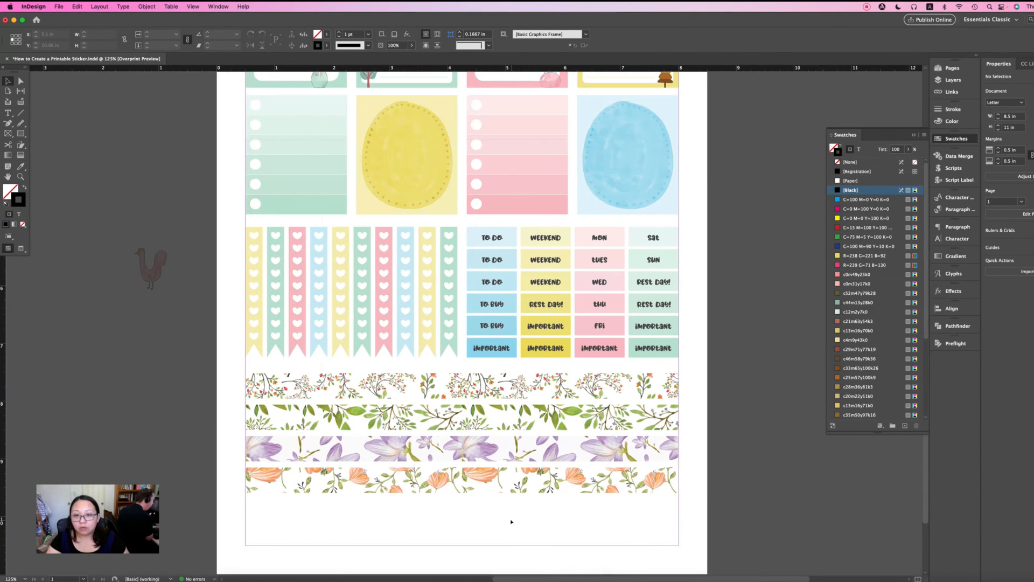
{"action": "scroll", "coordinate": [511, 521], "scroll_direction": "down", "scroll_amount": 1}
{"action": "scroll", "coordinate": [512, 522], "scroll_direction": "up", "scroll_amount": 10}
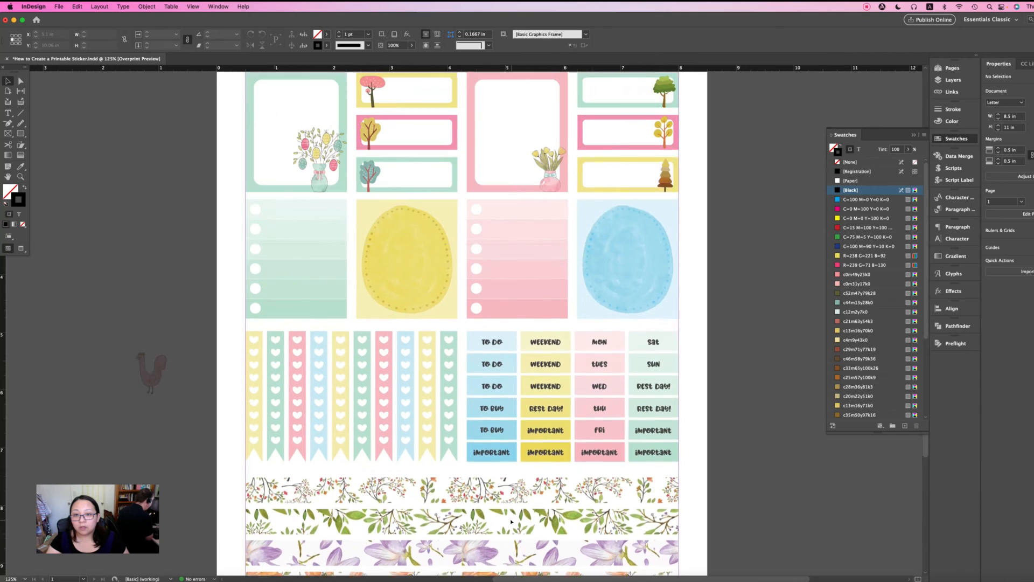
{"action": "scroll", "coordinate": [511, 521], "scroll_direction": "down", "scroll_amount": 7}
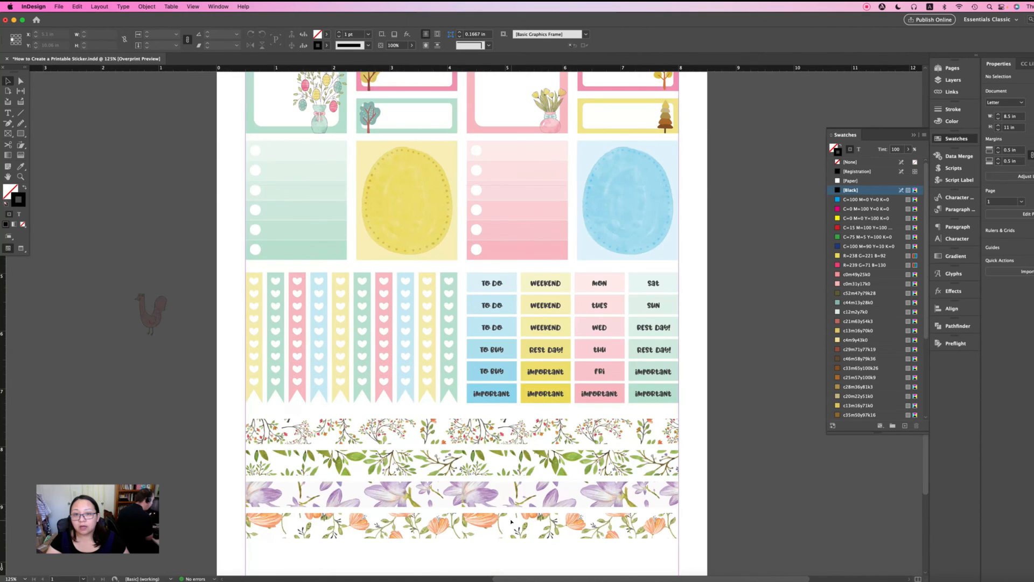
{"action": "scroll", "coordinate": [511, 522], "scroll_direction": "up", "scroll_amount": 4}
{"action": "left_click", "coordinate": [150, 418]}
{"action": "left_click_drag", "start_coordinate": [149, 418], "coordinate": [660, 336]}
{"action": "left_click", "coordinate": [740, 382]}
{"action": "left_click", "coordinate": [732, 335]}
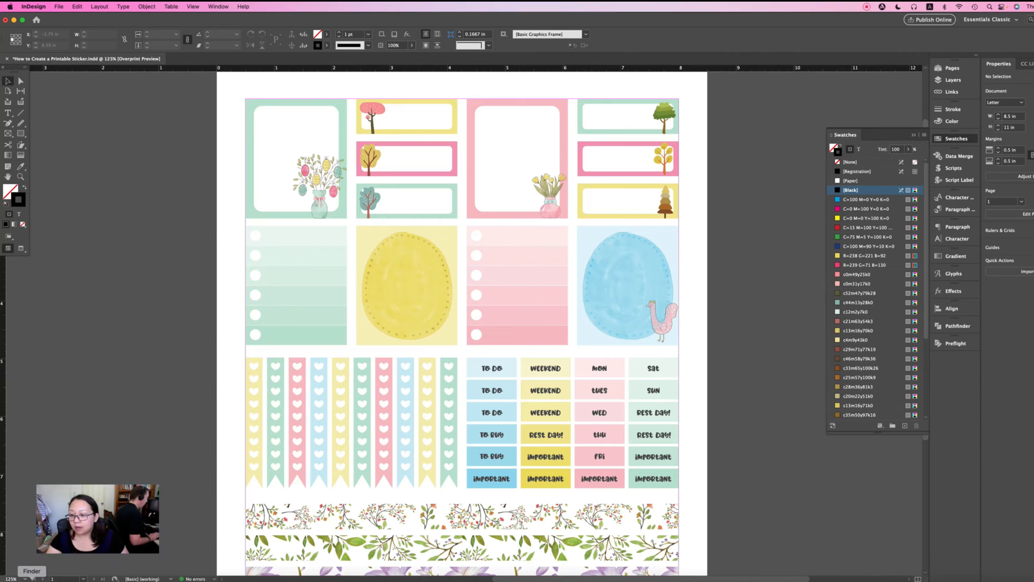
- Place the teal rooster illustration on the lower-right corner of the yellow oval sticker
{"action": "left_click", "coordinate": [31, 580]}
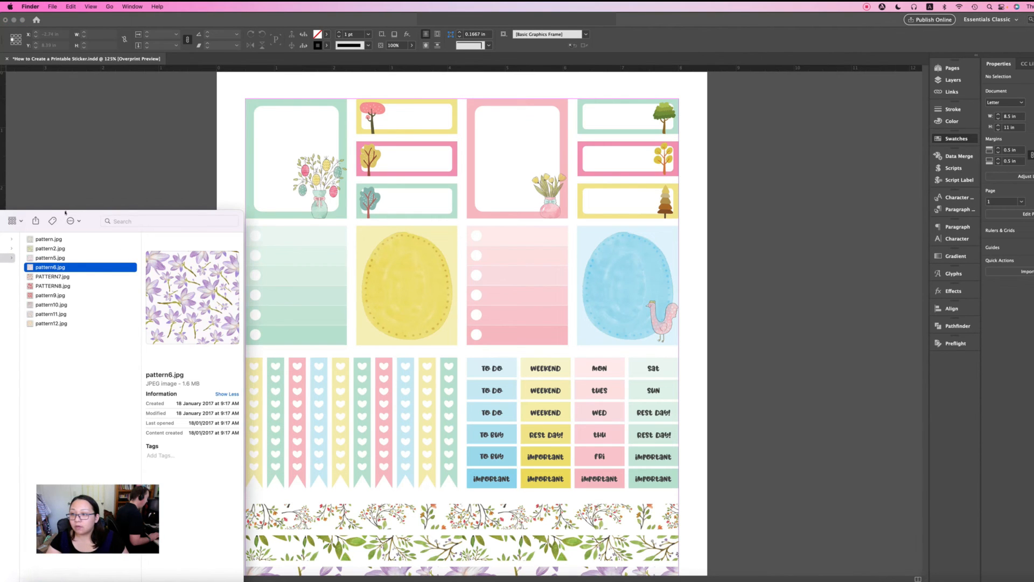
{"action": "left_click_drag", "start_coordinate": [65, 213], "coordinate": [519, 153]}
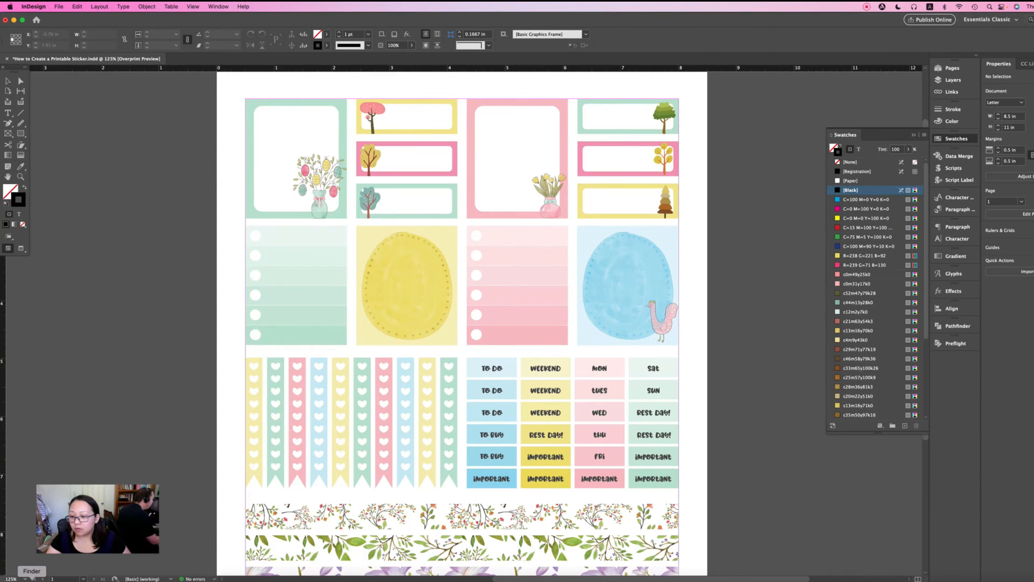
{"action": "left_click", "coordinate": [32, 580]}
{"action": "left_click_drag", "start_coordinate": [146, 262], "coordinate": [441, 333]}
{"action": "left_click_drag", "start_coordinate": [419, 297], "coordinate": [423, 303]}
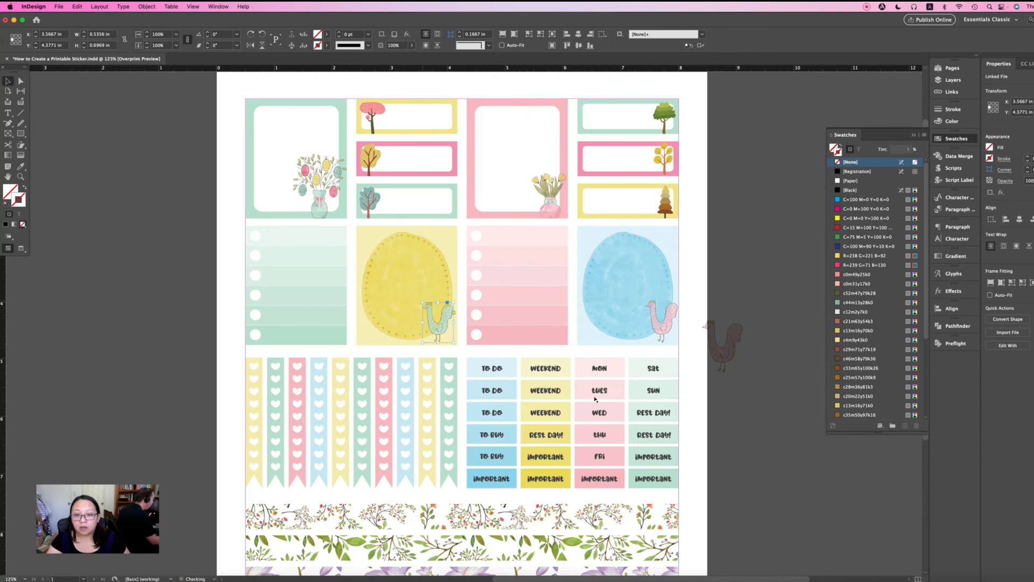
{"action": "left_click", "coordinate": [804, 473]}
- Draw a rectangle about 2.16 in wide and 0.72 in high at the left margin below the patterned strips
{"action": "scroll", "coordinate": [803, 472], "scroll_direction": "down", "scroll_amount": 1}
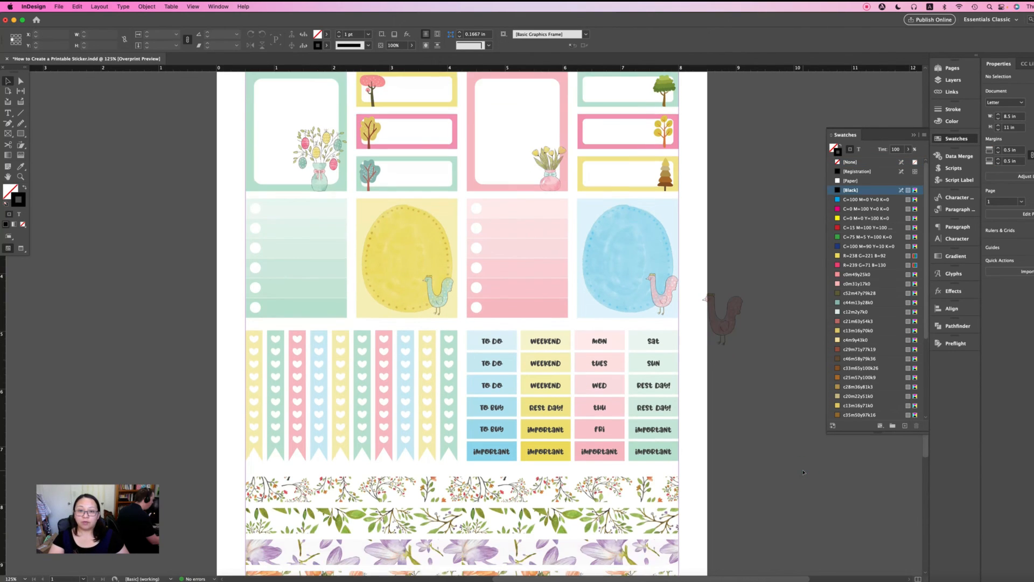
{"action": "scroll", "coordinate": [804, 473], "scroll_direction": "down", "scroll_amount": 6}
{"action": "scroll", "coordinate": [803, 472], "scroll_direction": "right", "scroll_amount": 2}
{"action": "left_click", "coordinate": [21, 133]}
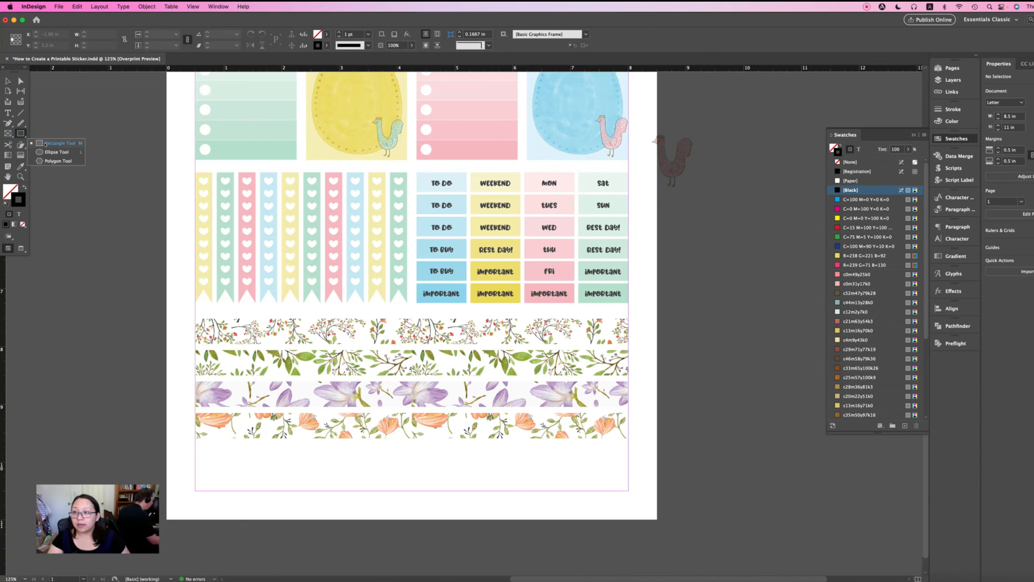
{"action": "left_click", "coordinate": [46, 144]}
{"action": "left_click_drag", "start_coordinate": [193, 449], "coordinate": [320, 491]}
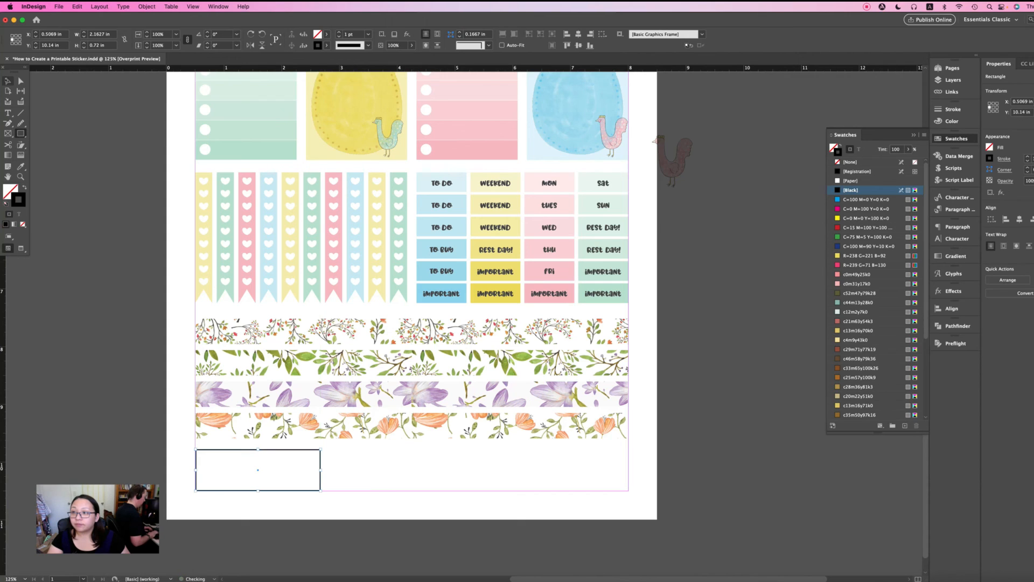
- Duplicate the rectangle about 2.25 in to the right and repeat the duplication twice to make a row of four
{"action": "left_click_drag", "start_coordinate": [259, 472], "coordinate": [389, 479]}
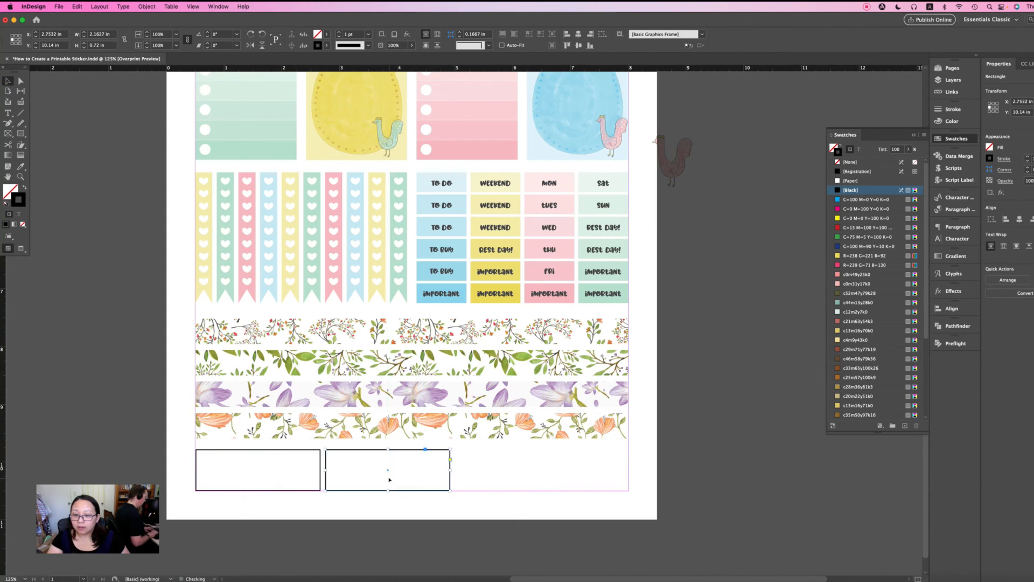
{"action": "key", "text": "super+alt+3"}
{"action": "key", "text": "super+alt+3"}
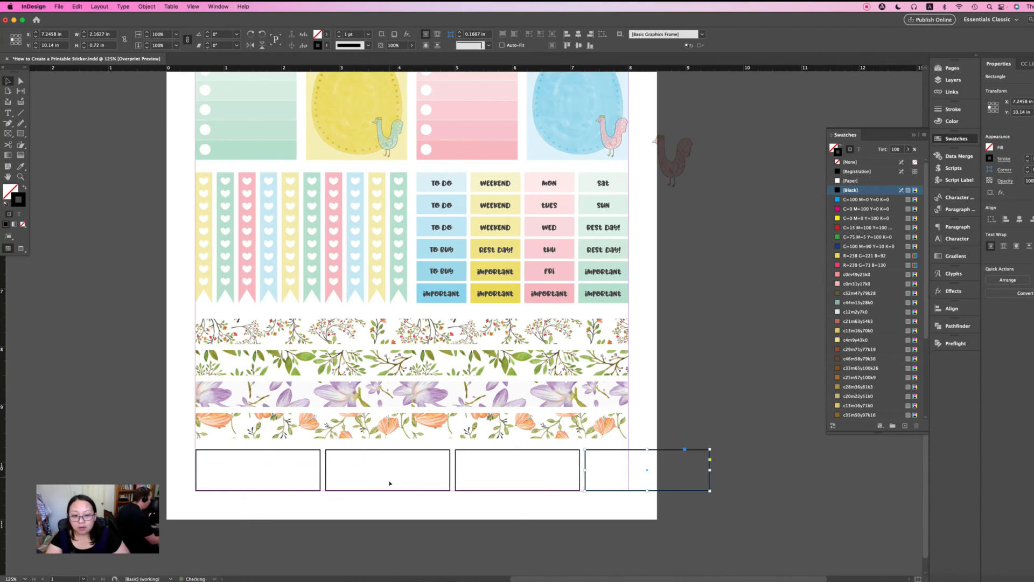
- Shrink the row of four rectangles together to about 7.49 in wide so it ends at the right margin
{"action": "left_click_drag", "start_coordinate": [742, 452], "coordinate": [272, 474]}
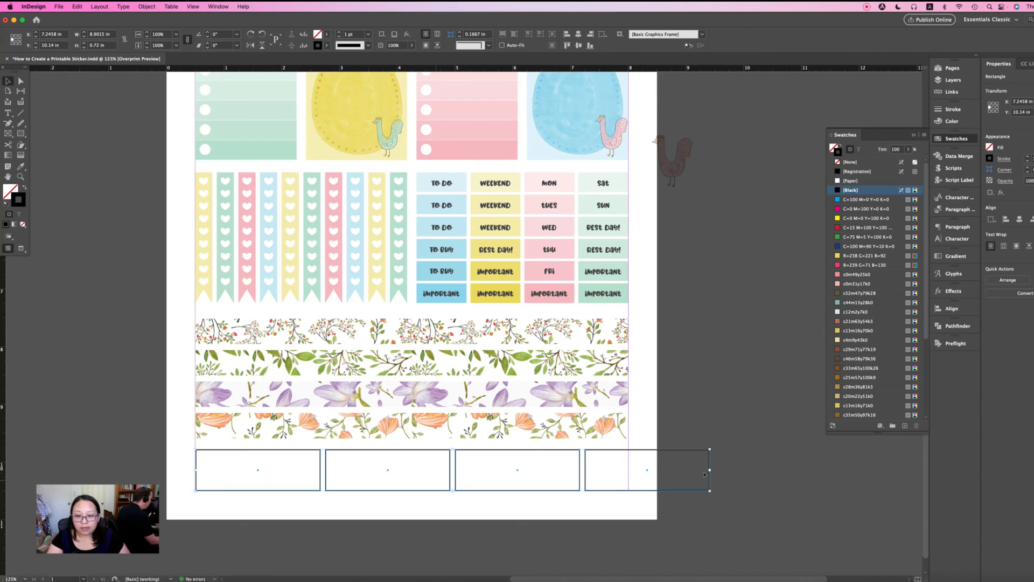
{"action": "left_click_drag", "start_coordinate": [709, 470], "coordinate": [628, 463]}
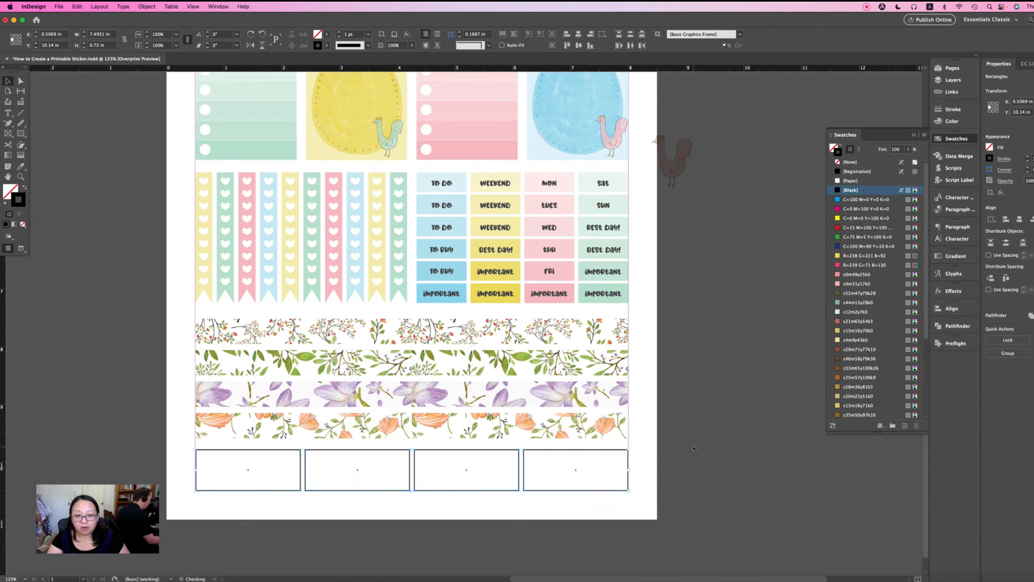
{"action": "left_click", "coordinate": [694, 447]}
{"action": "scroll", "coordinate": [694, 448], "scroll_direction": "left", "scroll_amount": 2}
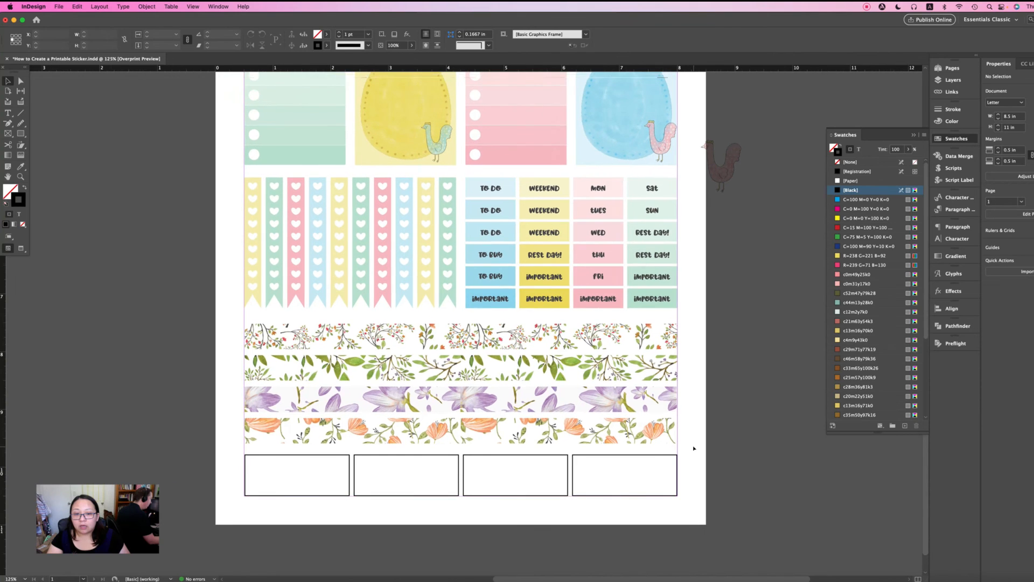
- Copy the white rounded rectangle from the teal tree label and place the copy inside the first box of the bottom row
{"action": "scroll", "coordinate": [694, 449], "scroll_direction": "up", "scroll_amount": 2}
{"action": "scroll", "coordinate": [693, 448], "scroll_direction": "up", "scroll_amount": 7}
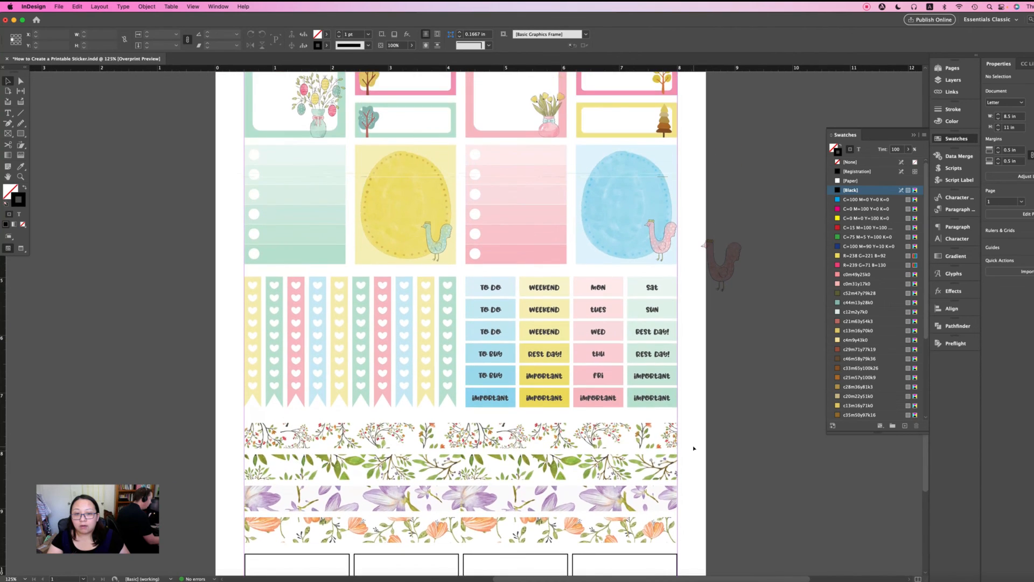
{"action": "left_click", "coordinate": [419, 217]}
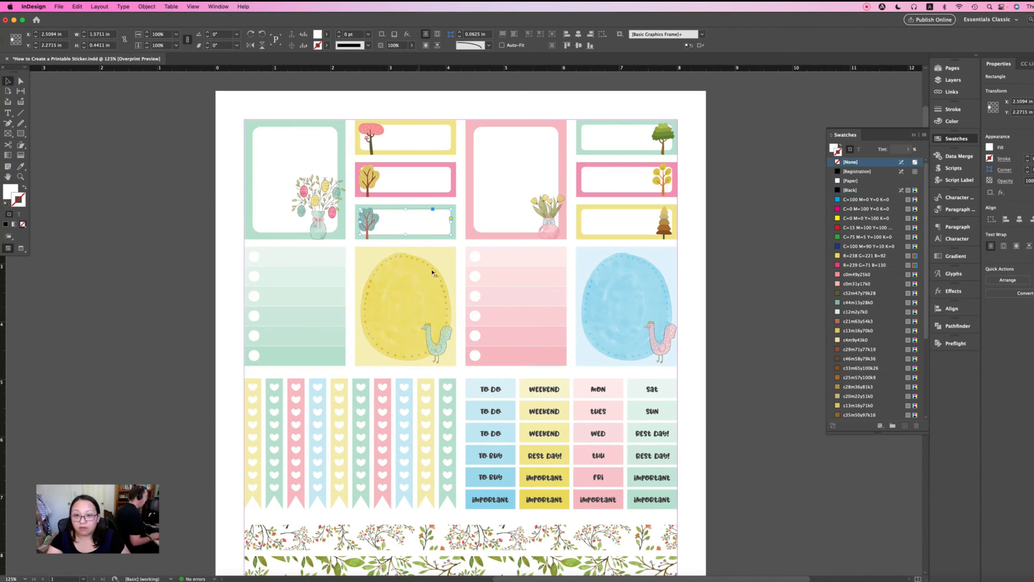
{"action": "scroll", "coordinate": [433, 274], "scroll_direction": "down", "scroll_amount": 9}
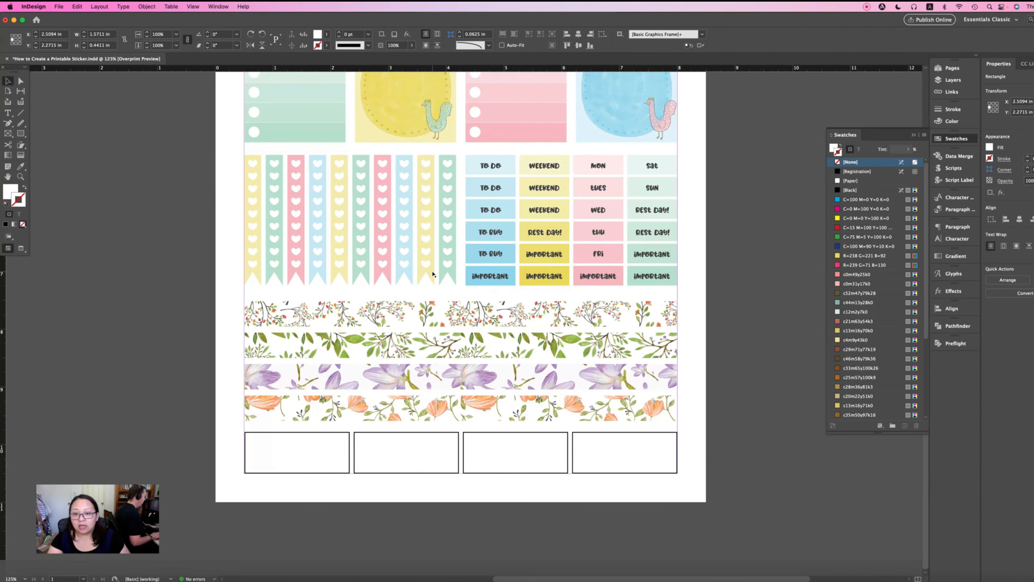
{"action": "left_click", "coordinate": [321, 457]}
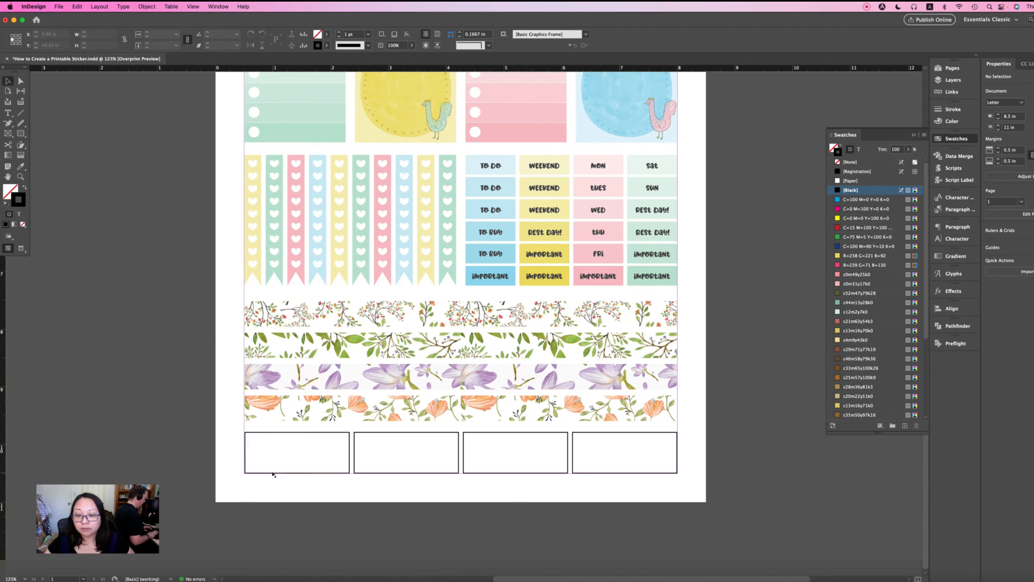
{"action": "left_click", "coordinate": [275, 455]}
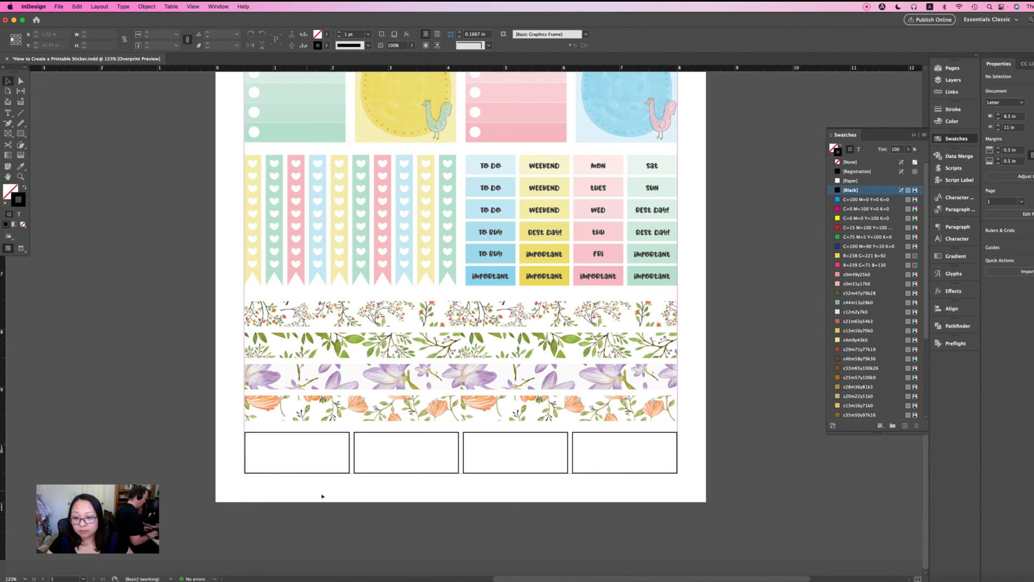
{"action": "key", "text": "super+v"}
{"action": "left_click_drag", "start_coordinate": [457, 317], "coordinate": [296, 468]}
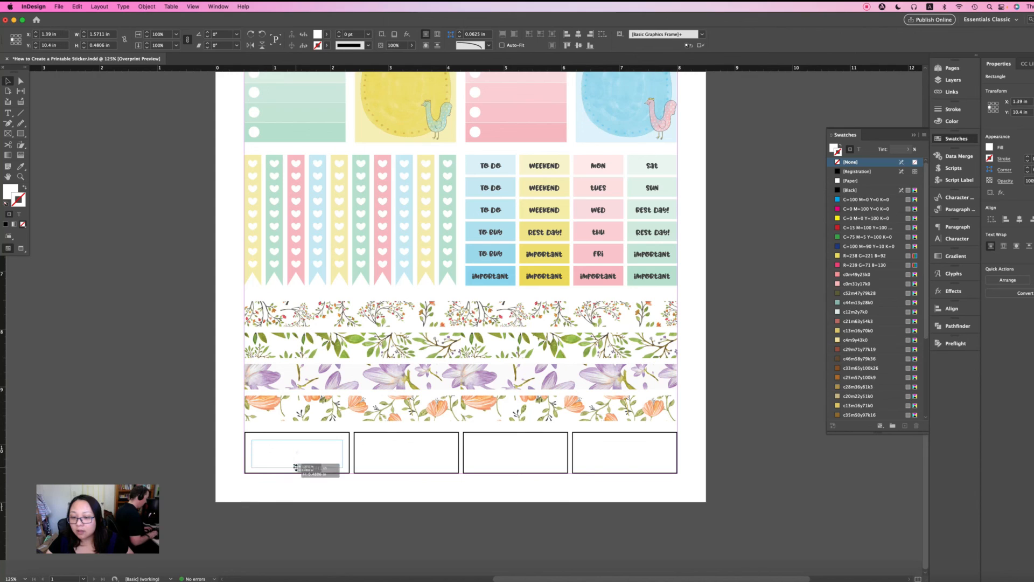
{"action": "left_click", "coordinate": [382, 500]}
- Fill the first box of the bottom row with the yellow swatch R=238 G=221 B=92 2 and leave it without an outline
{"action": "left_click", "coordinate": [331, 434]}
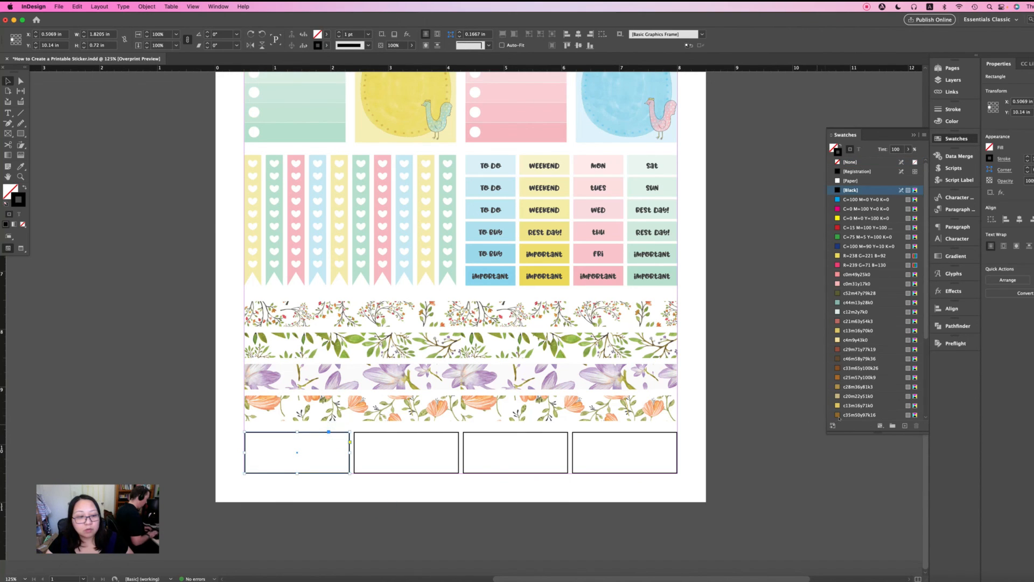
{"action": "scroll", "coordinate": [915, 387], "scroll_direction": "down", "scroll_amount": 4}
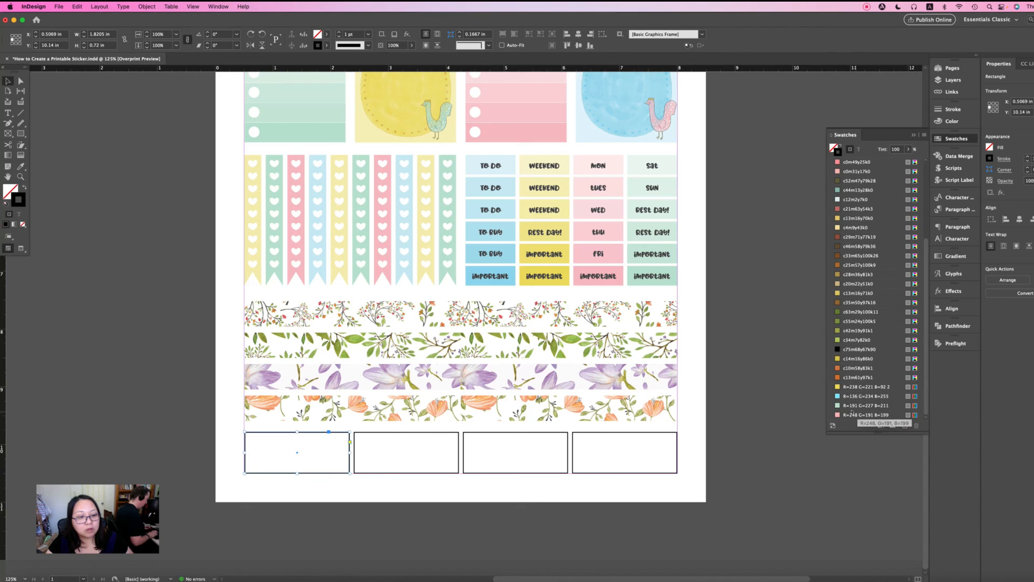
{"action": "left_click", "coordinate": [857, 387]}
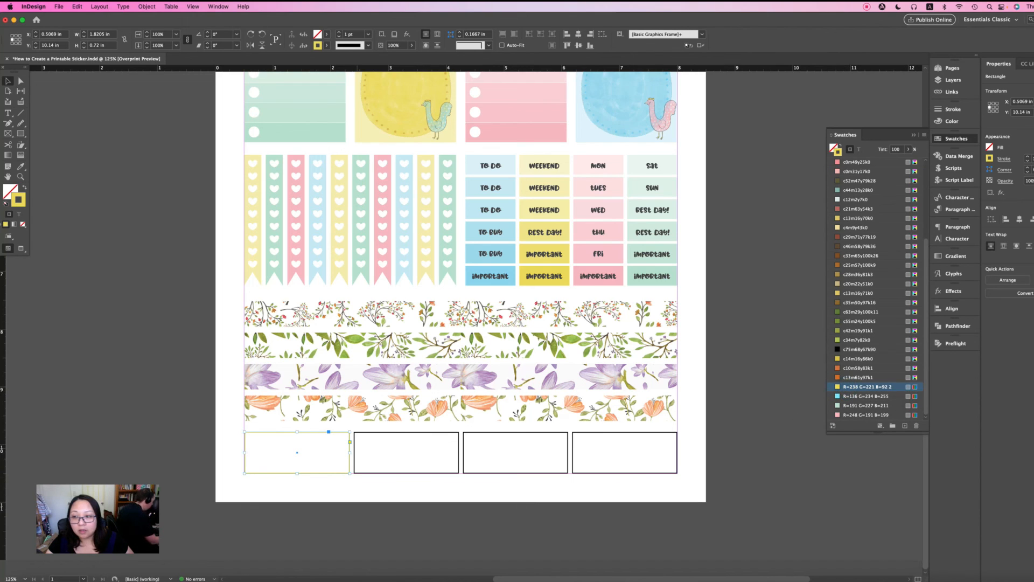
{"action": "left_click", "coordinate": [23, 187]}
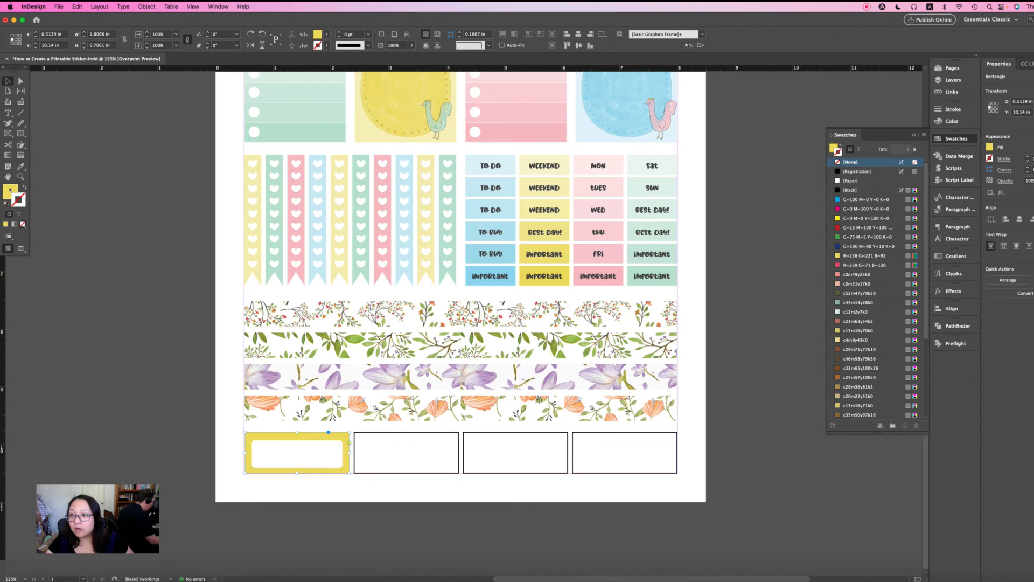
{"action": "left_click", "coordinate": [10, 190]}
- Fill the second box with pink R=248 G=191 B=199 and the third box with green R=191 G=227 B=211
{"action": "left_click", "coordinate": [401, 445]}
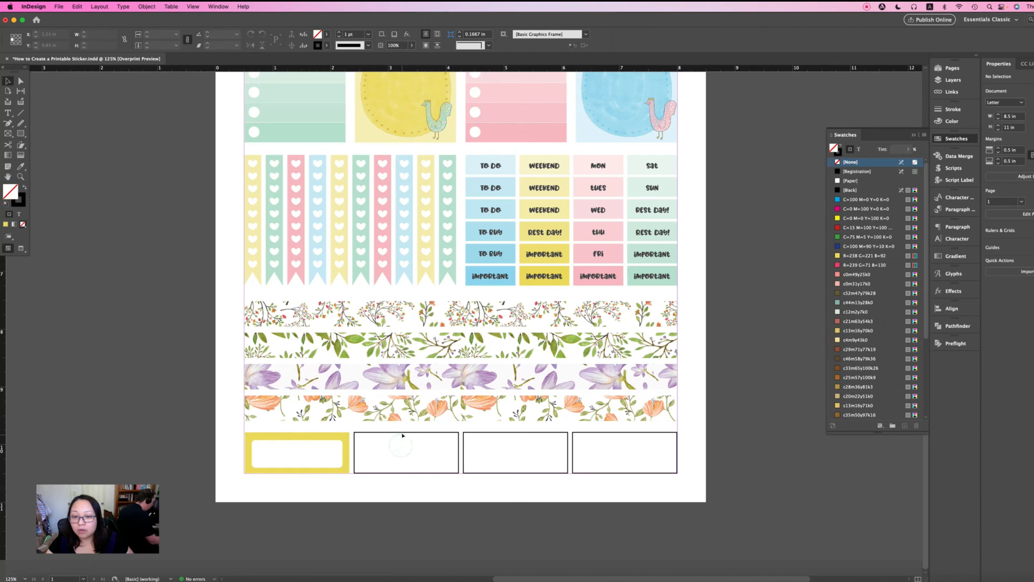
{"action": "left_click", "coordinate": [404, 433]}
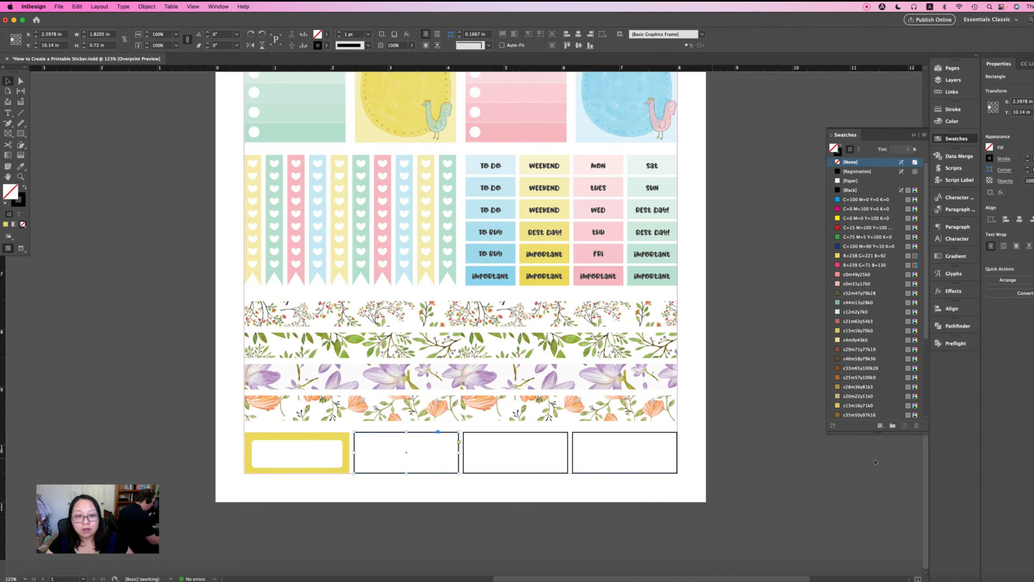
{"action": "scroll", "coordinate": [908, 416], "scroll_direction": "down", "scroll_amount": 5}
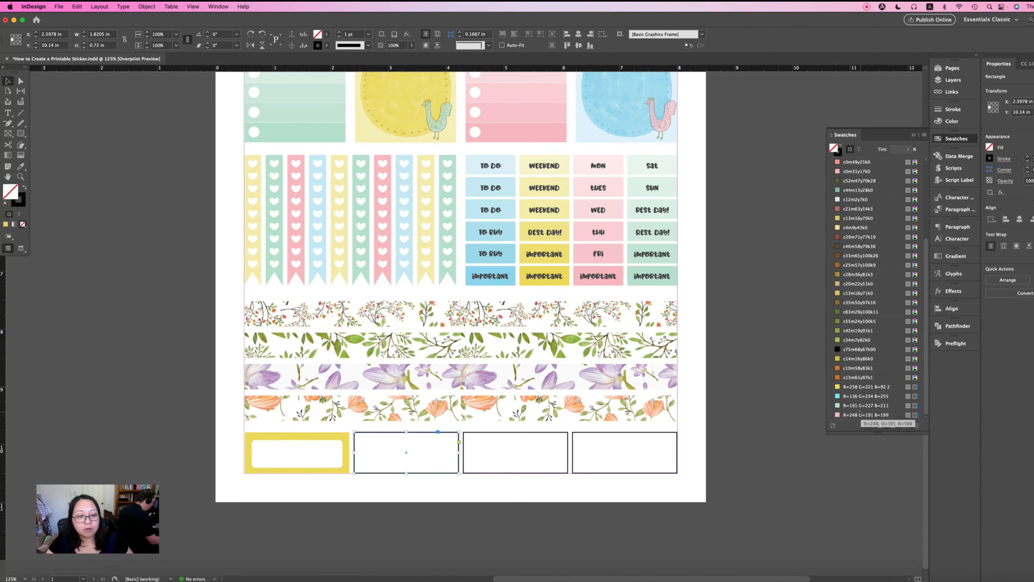
{"action": "left_click", "coordinate": [860, 414]}
{"action": "left_click", "coordinate": [480, 433]}
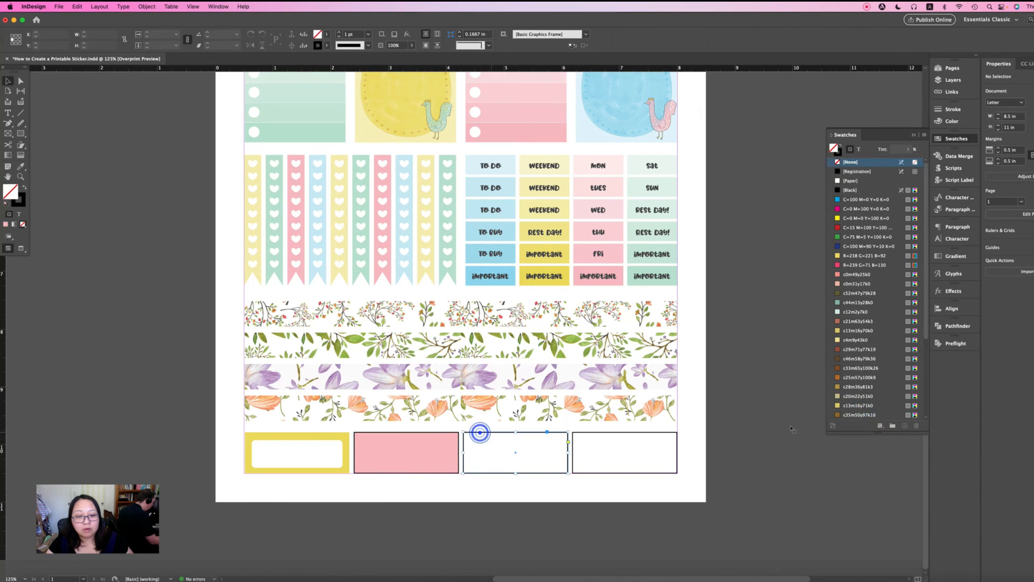
{"action": "scroll", "coordinate": [896, 405], "scroll_direction": "down", "scroll_amount": 5}
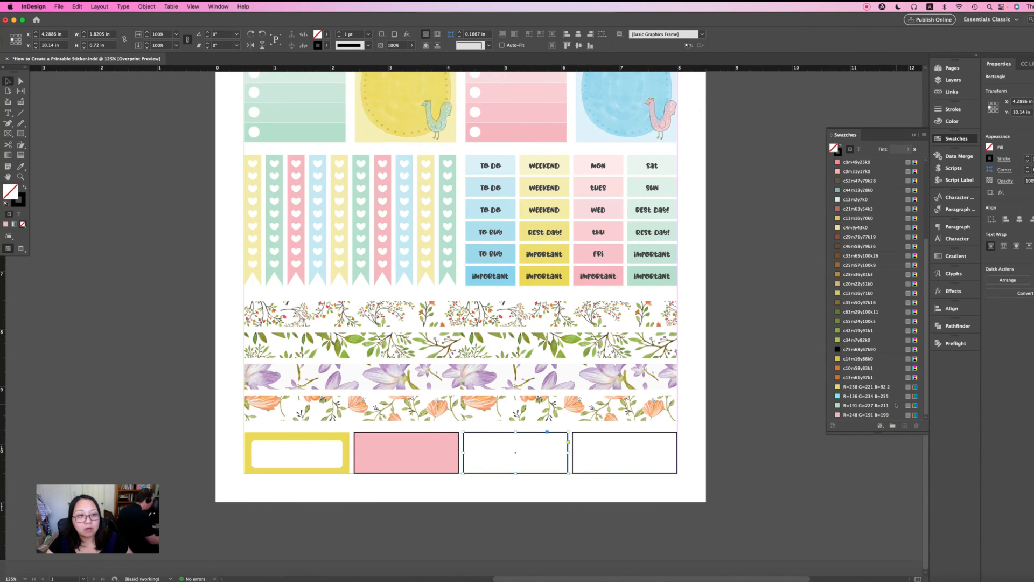
{"action": "left_click", "coordinate": [855, 405]}
- Fill the fourth box with blue R=136 G=234 B=255 and remove the outlines from the pink, green and blue boxes
{"action": "left_click", "coordinate": [596, 435]}
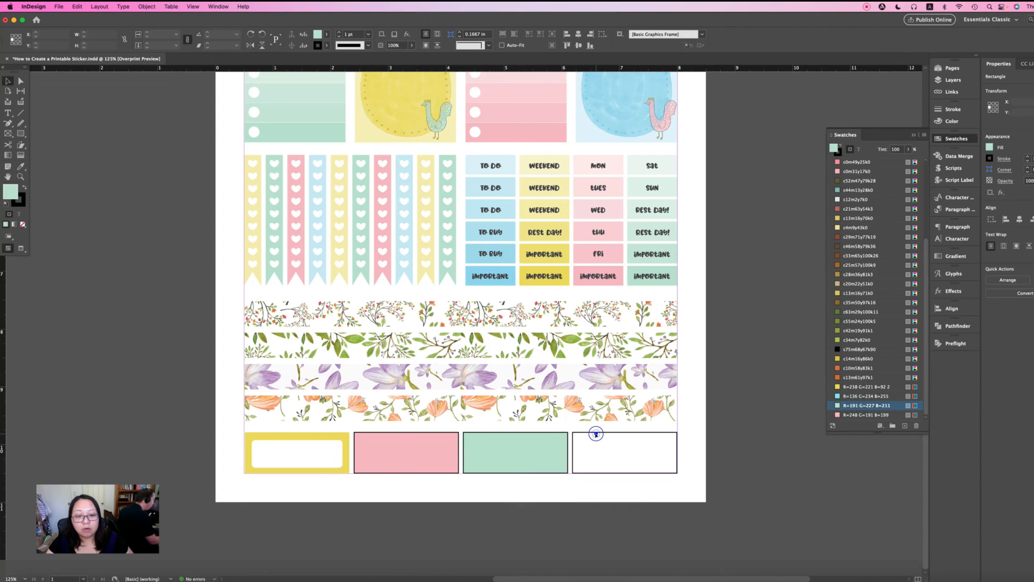
{"action": "scroll", "coordinate": [854, 397], "scroll_direction": "down", "scroll_amount": 2}
{"action": "scroll", "coordinate": [854, 397], "scroll_direction": "down", "scroll_amount": 3}
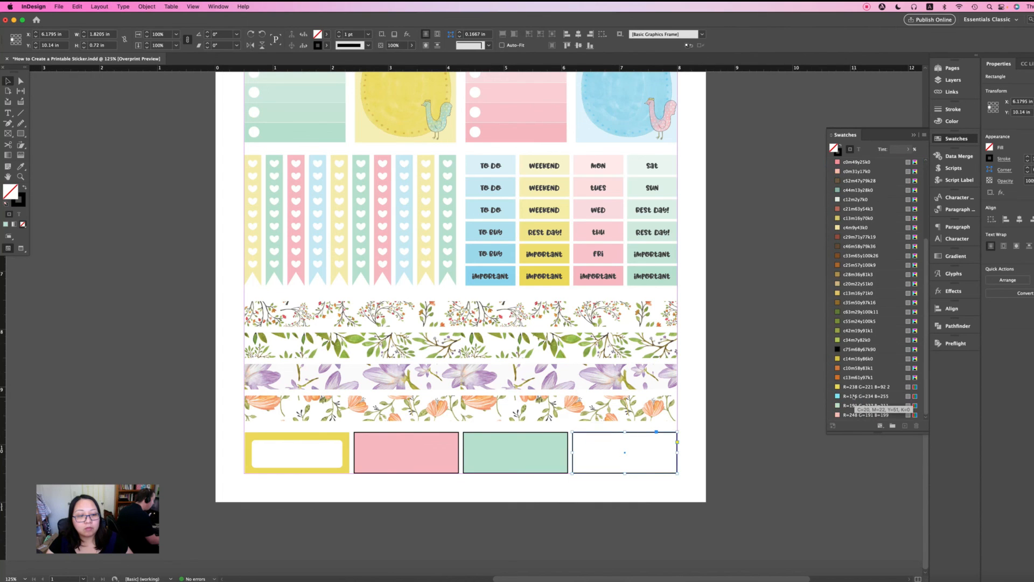
{"action": "left_click", "coordinate": [854, 396]}
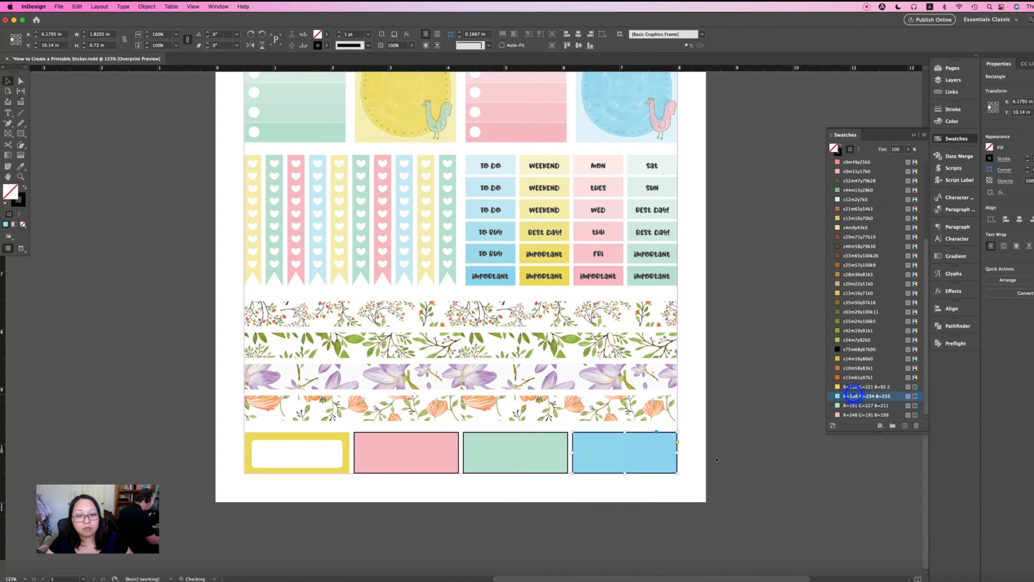
{"action": "left_click", "coordinate": [689, 475]}
{"action": "left_click_drag", "start_coordinate": [440, 483], "coordinate": [658, 461]}
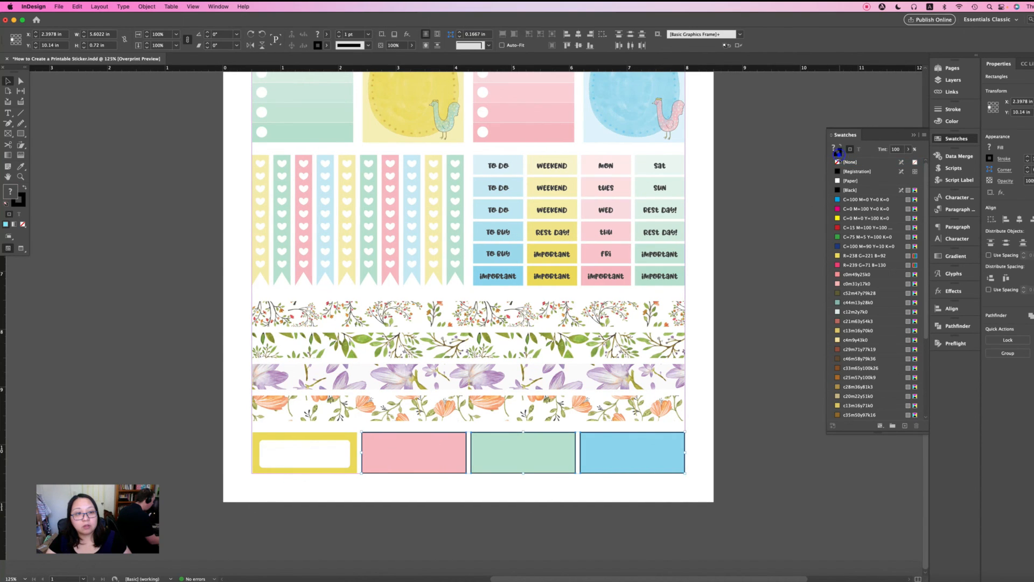
{"action": "left_click", "coordinate": [840, 161]}
{"action": "left_click", "coordinate": [803, 247]}
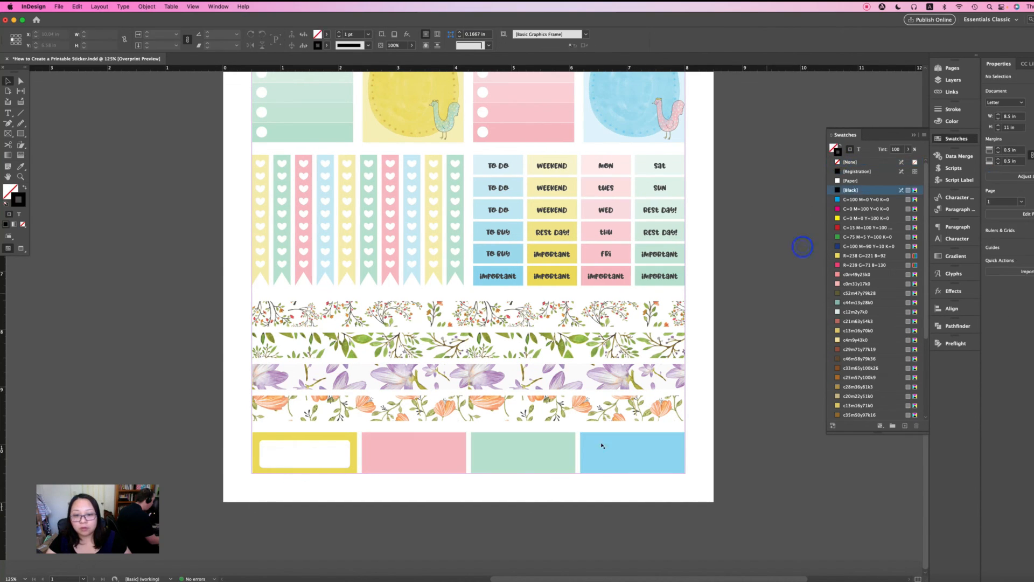
- Enlarge the white rounded rectangle in the yellow box to about 1.6 in wide and 0.58 in high
{"action": "left_click", "coordinate": [338, 453]}
{"action": "left_click_drag", "start_coordinate": [301, 439], "coordinate": [303, 468]}
{"action": "left_click", "coordinate": [336, 499]}
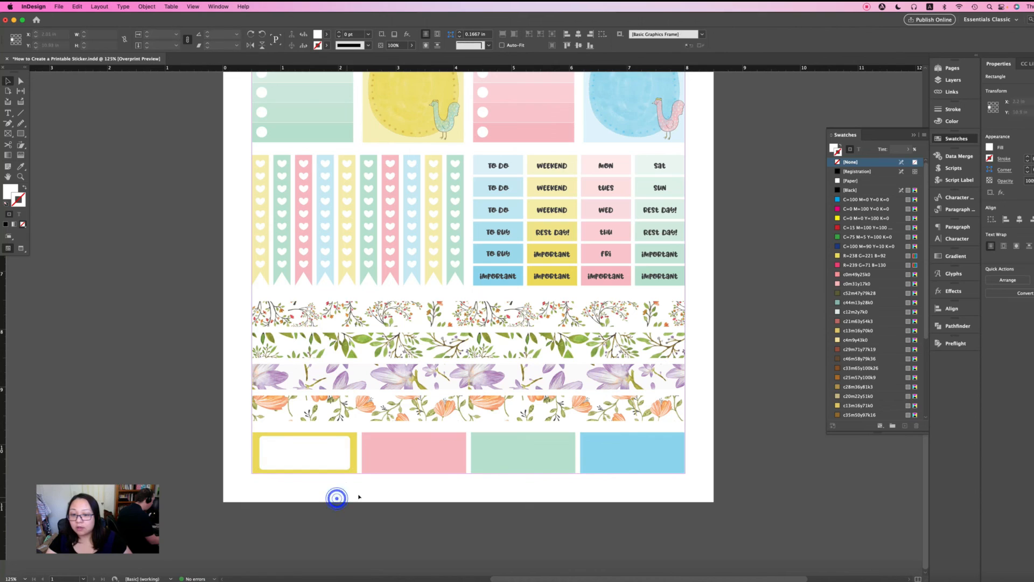
{"action": "left_click", "coordinate": [329, 464]}
{"action": "left_click_drag", "start_coordinate": [350, 452], "coordinate": [352, 455]}
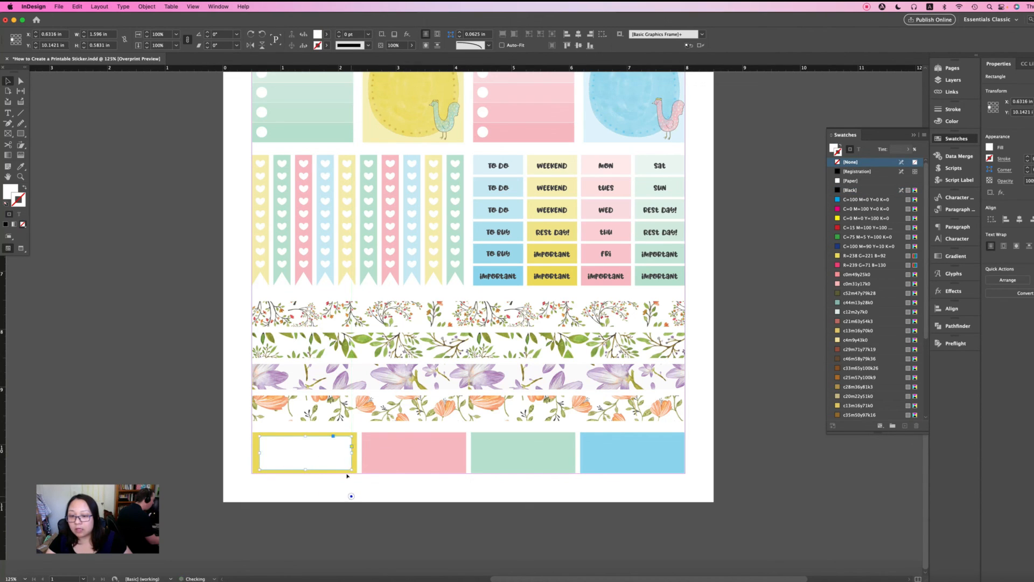
{"action": "left_click", "coordinate": [352, 496]}
- Increase the corner radius of the white rectangle in the yellow box to about 0.11 in
{"action": "left_click", "coordinate": [342, 446]}
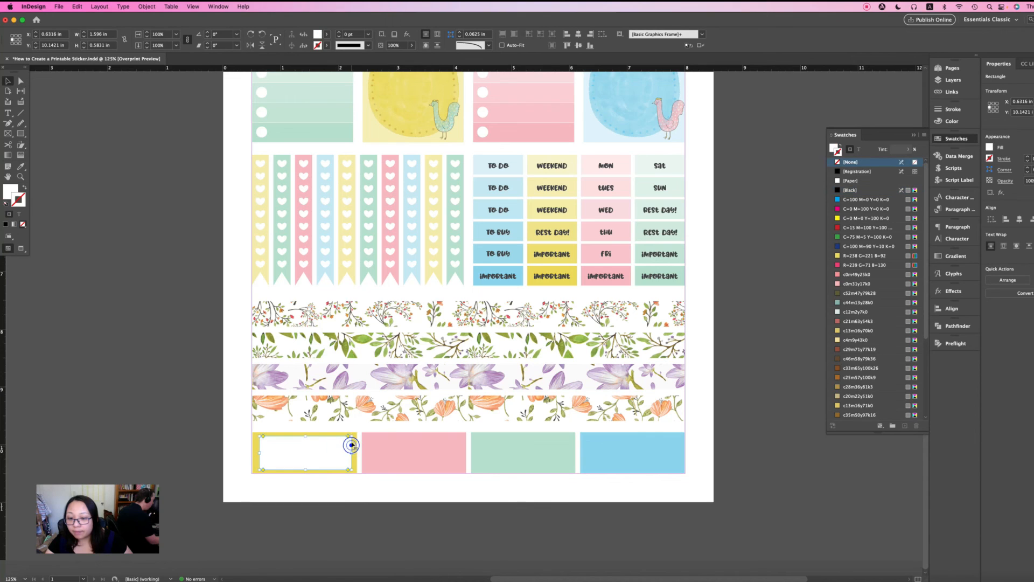
{"action": "left_click_drag", "start_coordinate": [349, 435], "coordinate": [305, 437]}
{"action": "left_click", "coordinate": [335, 508]}
- Widen the white rectangle to about 1.62 in and align its center with the yellow box behind it
{"action": "left_click", "coordinate": [319, 459]}
{"action": "left_click_drag", "start_coordinate": [351, 453], "coordinate": [353, 453]}
{"action": "left_click", "coordinate": [355, 462], "text": "shift"}
{"action": "left_click", "coordinate": [579, 34]}
{"action": "left_click", "coordinate": [353, 492]}
- Lighten the yellow box's fill to a 46% tint, matching the pale yellow heart banner
{"action": "left_click", "coordinate": [326, 433]}
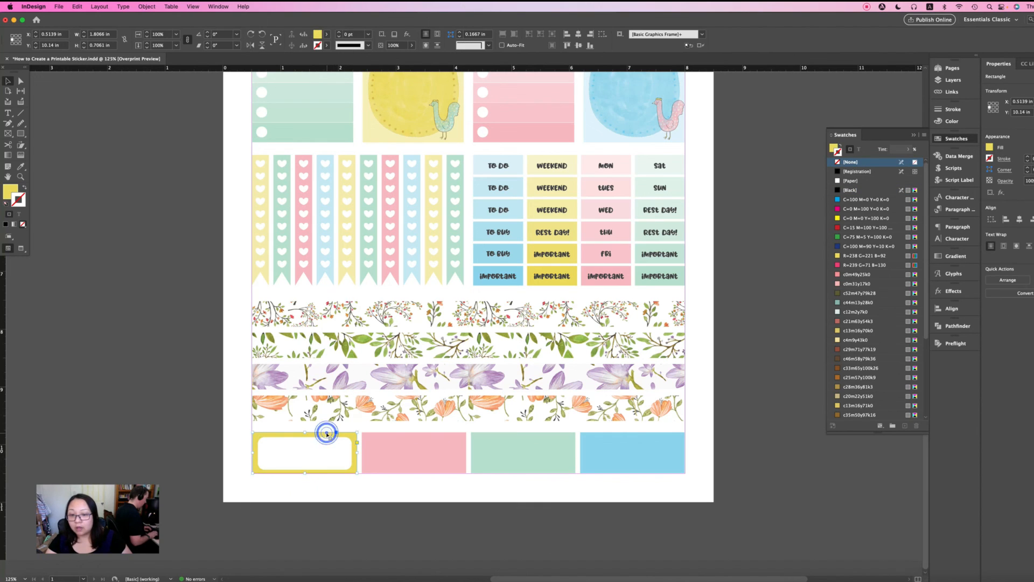
{"action": "left_click", "coordinate": [834, 146]}
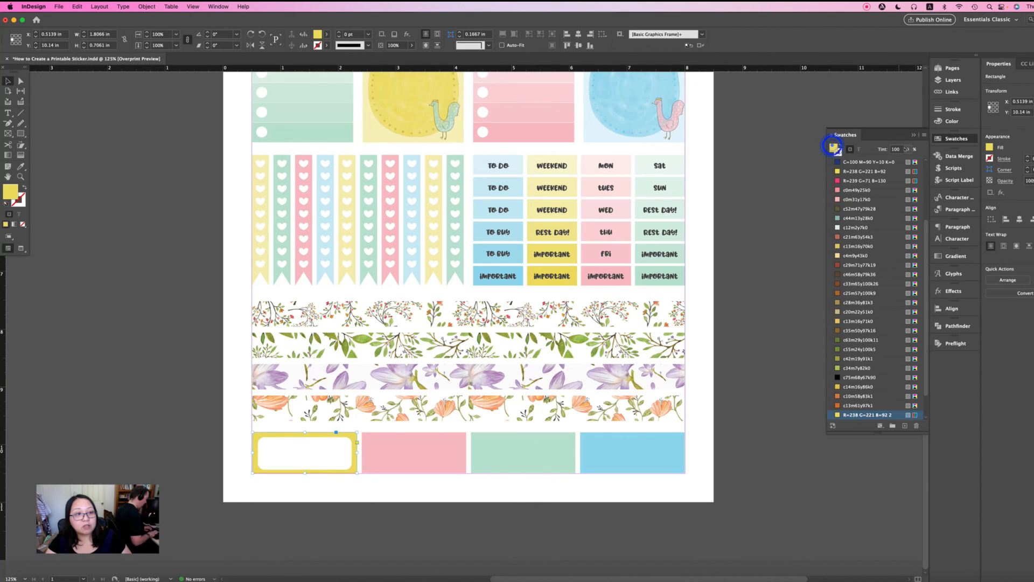
{"action": "left_click", "coordinate": [909, 150]}
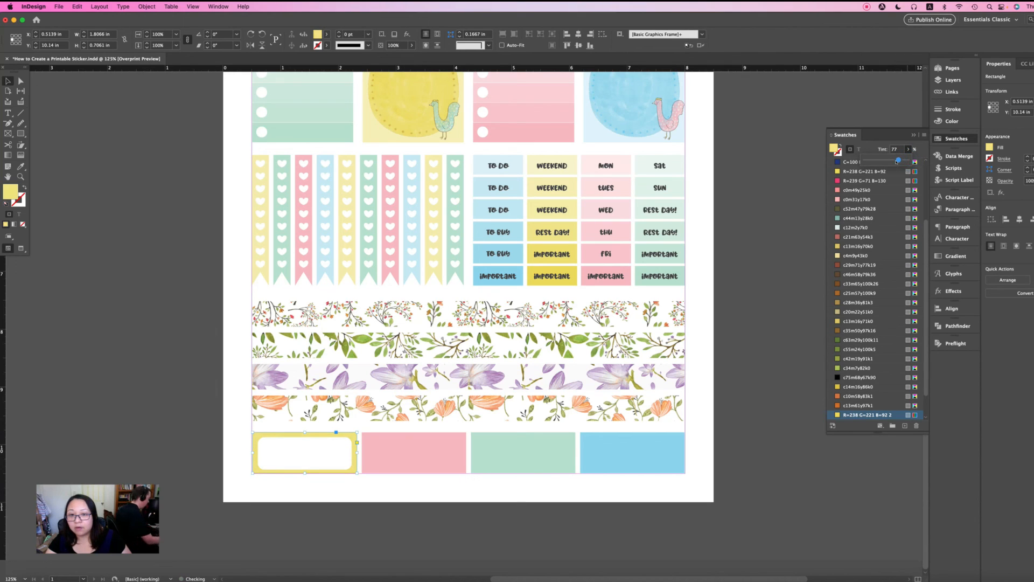
{"action": "left_click", "coordinate": [22, 167]}
{"action": "left_click", "coordinate": [254, 157]}
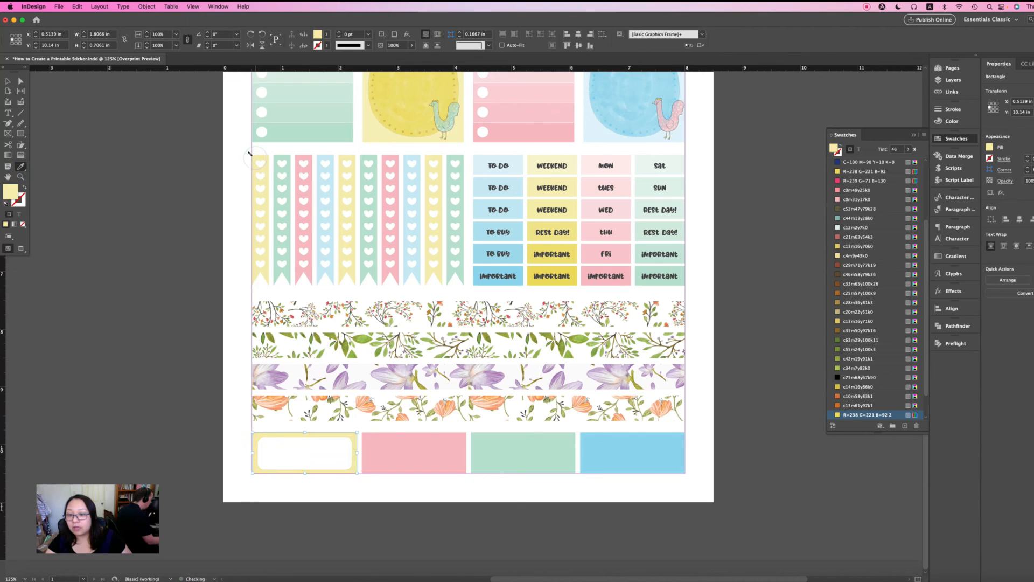
- Lower the fill tint of the pink box to 78%, the green box to about 86% and the blue box to about 88%
{"action": "left_click", "coordinate": [391, 448]}
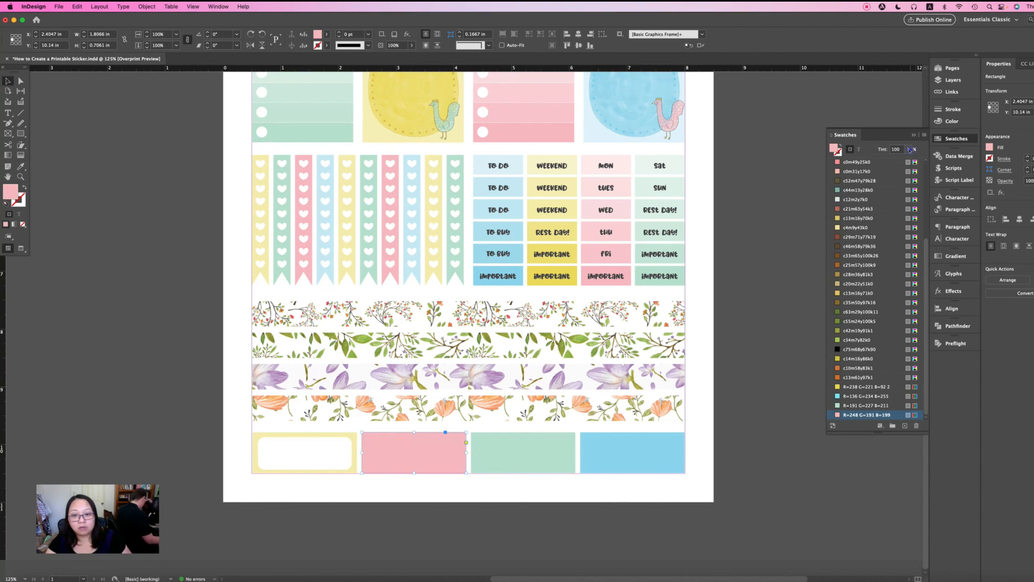
{"action": "left_click", "coordinate": [909, 149]}
{"action": "left_click", "coordinate": [898, 160]}
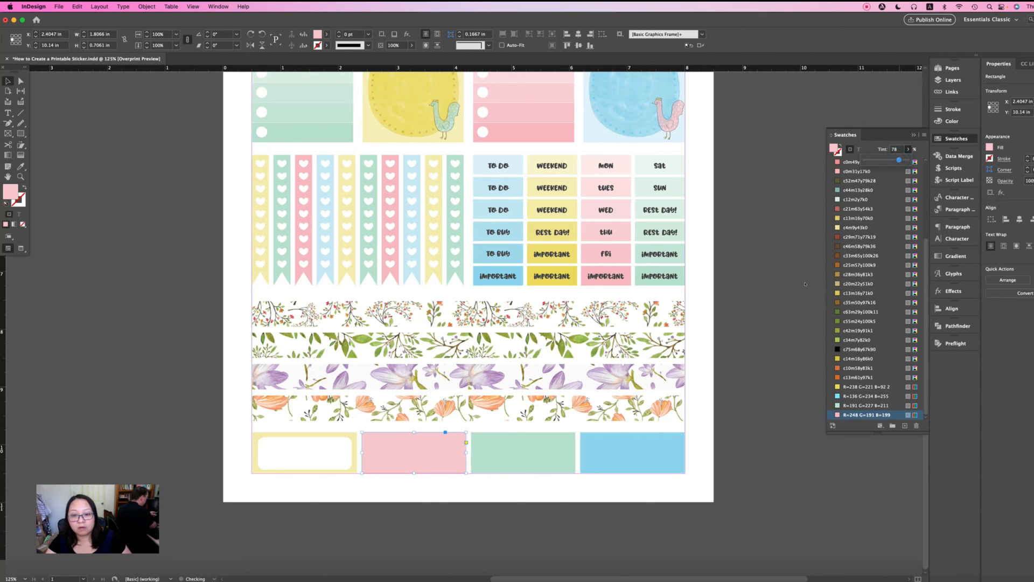
{"action": "left_click", "coordinate": [531, 456]}
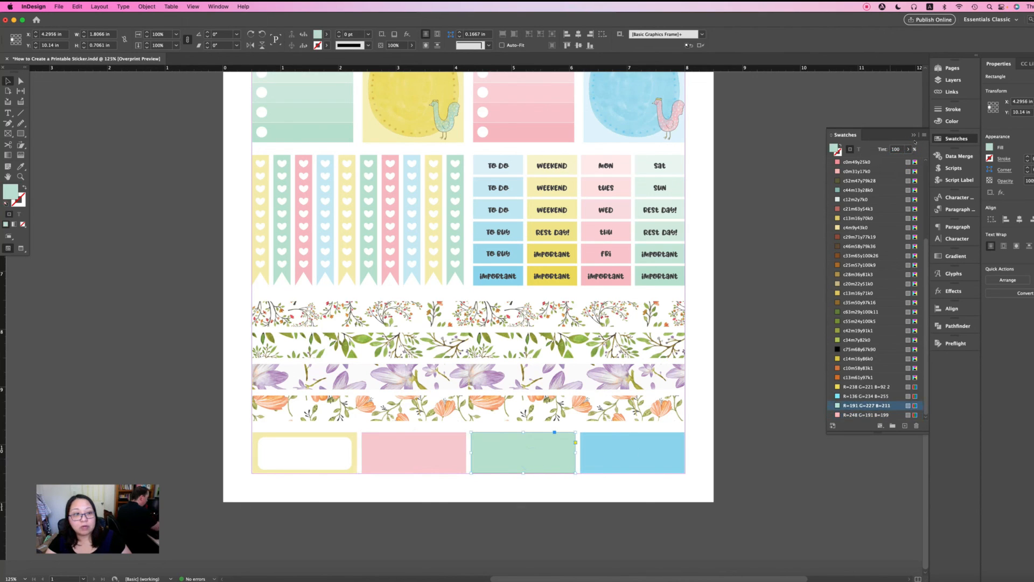
{"action": "left_click", "coordinate": [910, 149]}
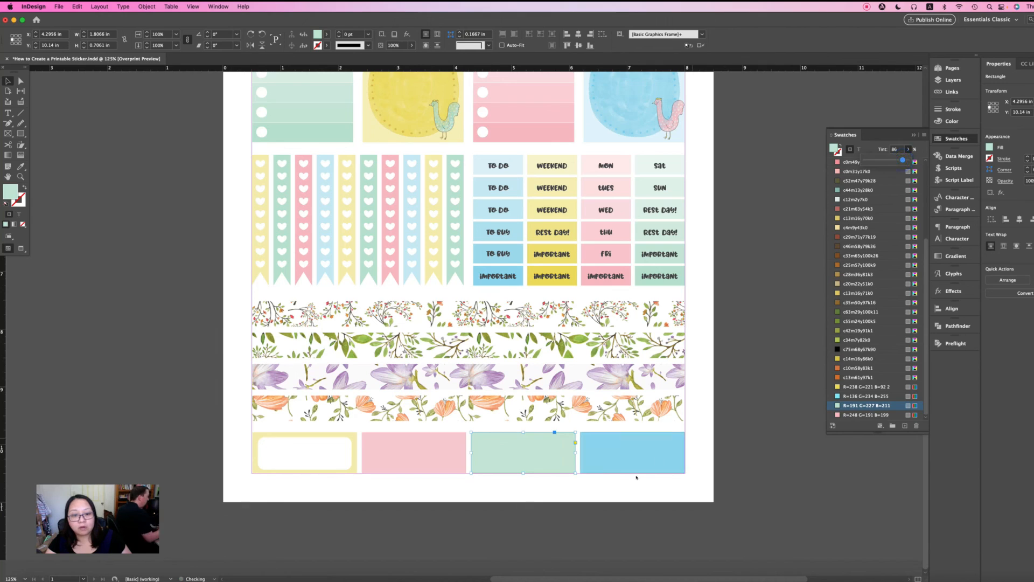
{"action": "left_click", "coordinate": [641, 456]}
{"action": "left_click", "coordinate": [909, 149]}
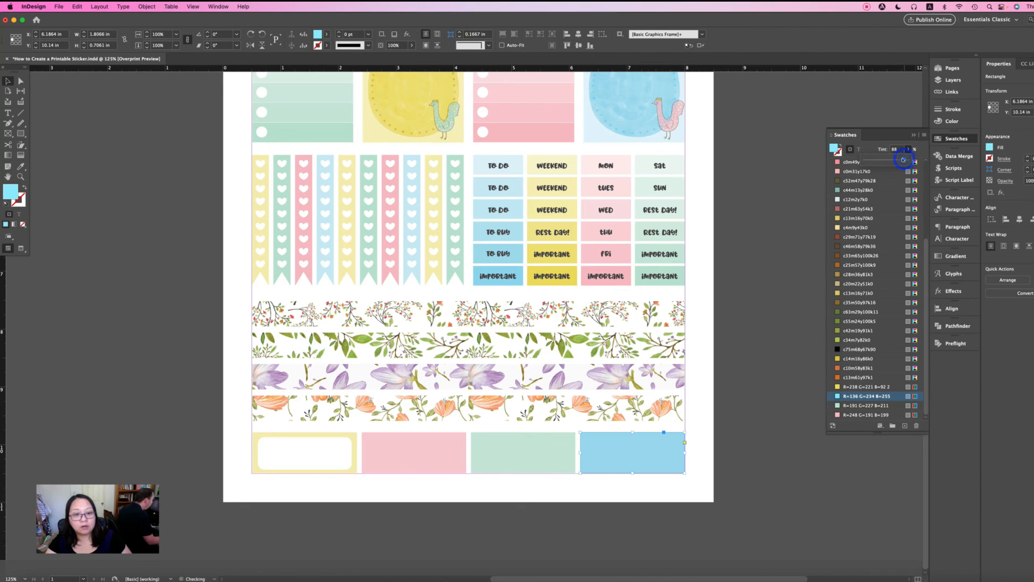
{"action": "left_click", "coordinate": [754, 349]}
- Duplicate the white rounded rectangle from the yellow box about 1.89 in to the right, onto the pink box
{"action": "left_click", "coordinate": [330, 455]}
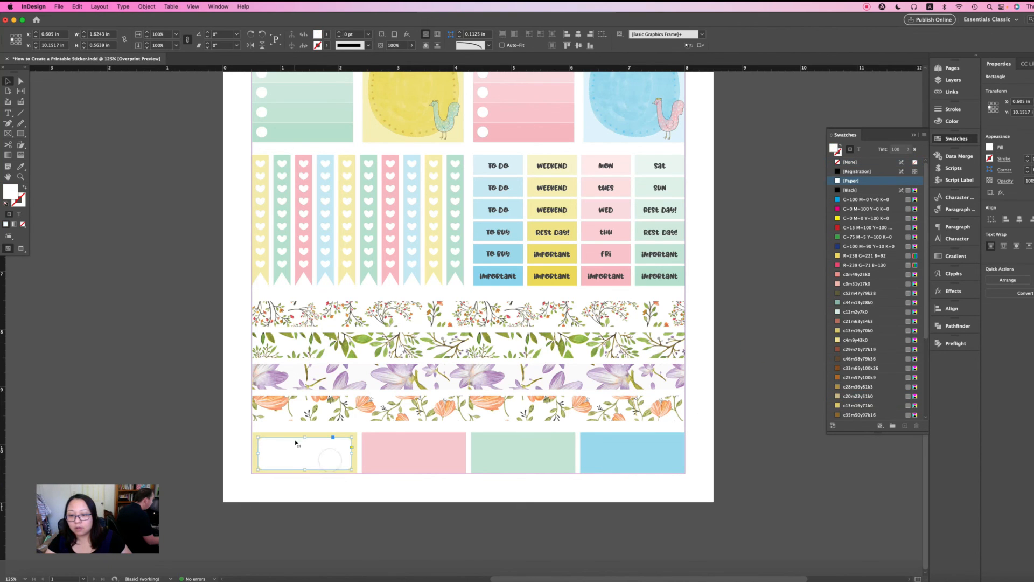
{"action": "left_click", "coordinate": [292, 435]}
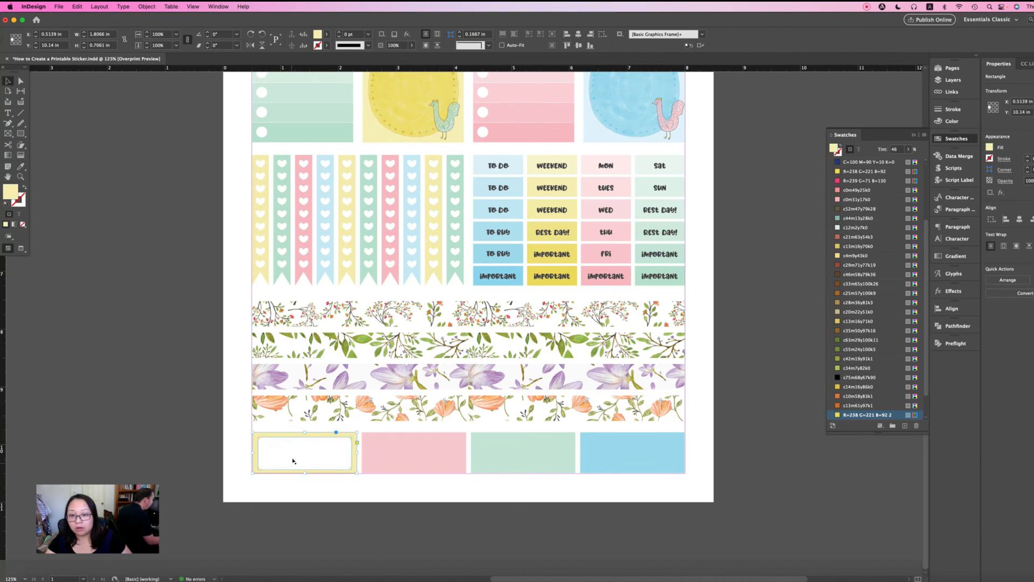
{"action": "left_click", "coordinate": [293, 459]}
{"action": "left_click_drag", "start_coordinate": [295, 461], "coordinate": [410, 467]}
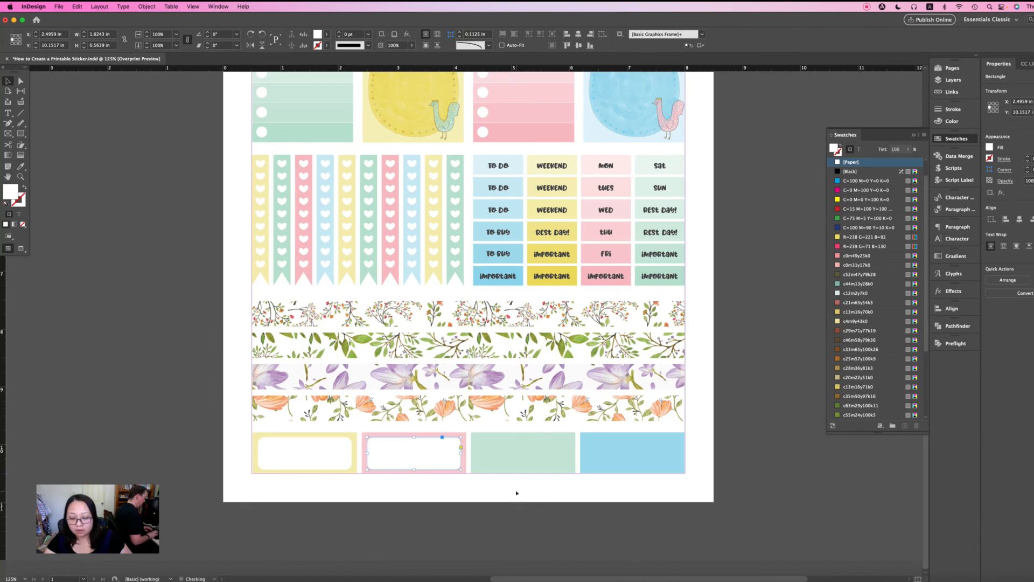
- Duplicate the white rounded rectangle onto the green and blue boxes, and horizontally center the white rectangles within the pink, green and blue boxes
{"action": "key", "text": "super+alt+shift+d"}
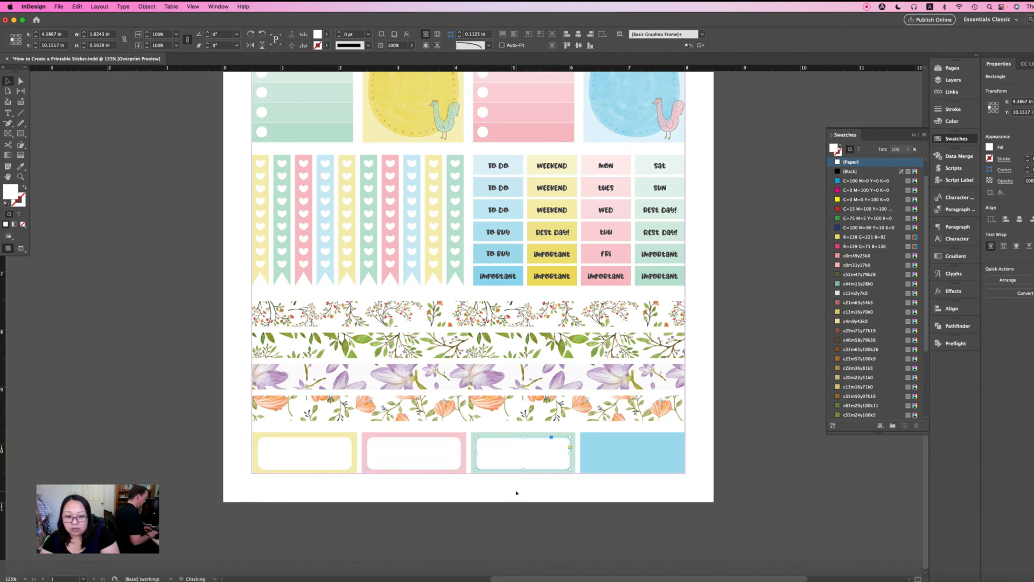
{"action": "key", "text": "super+alt+shift+d"}
{"action": "left_click_drag", "start_coordinate": [482, 480], "coordinate": [446, 476]}
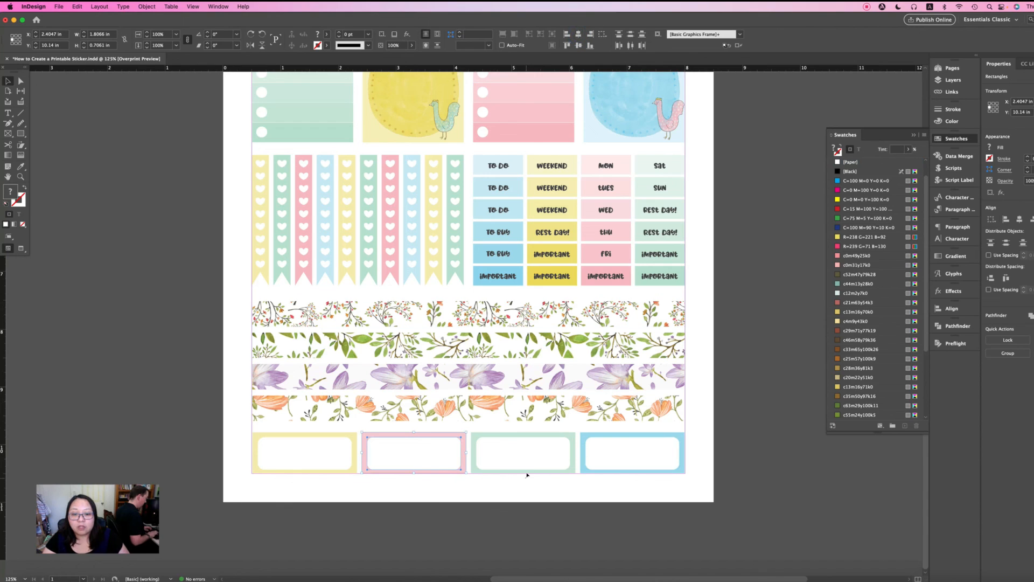
{"action": "left_click_drag", "start_coordinate": [526, 478], "coordinate": [518, 467]}
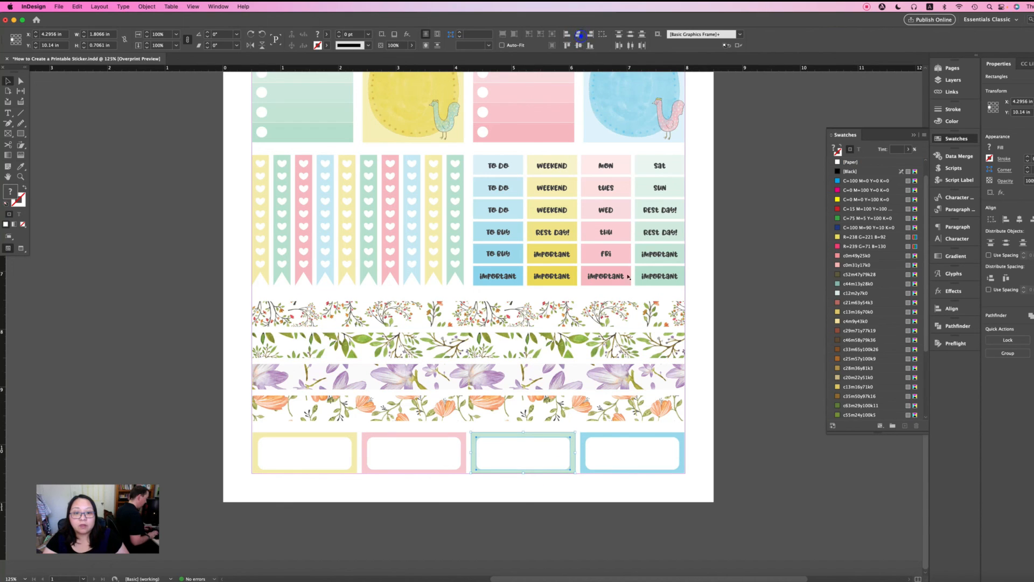
{"action": "left_click_drag", "start_coordinate": [626, 483], "coordinate": [627, 480]}
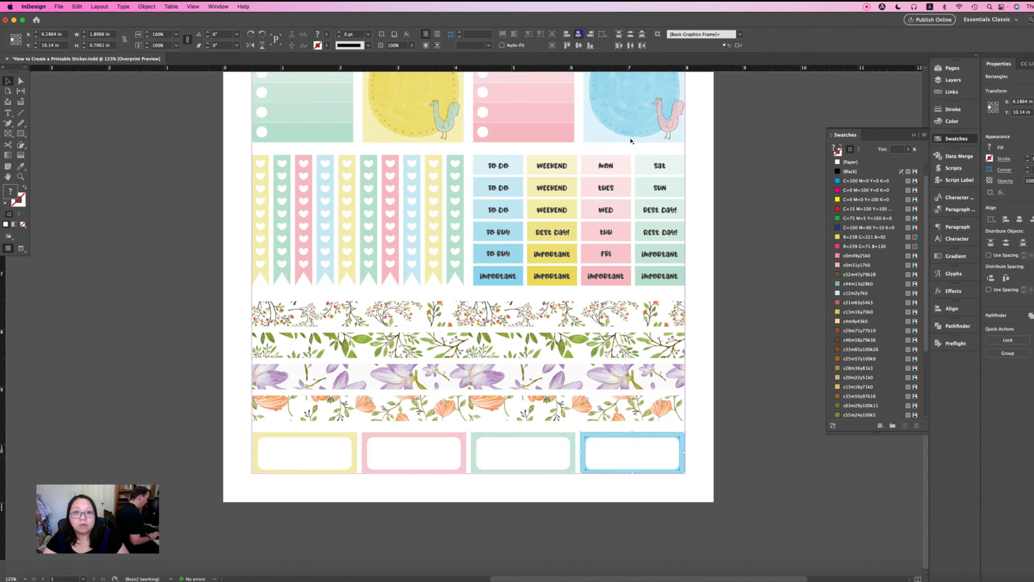
{"action": "left_click", "coordinate": [717, 373]}
- Place the purple bellflower 2.png from the Finder PNG folder at the yellow box's left end, about 0.37 by 0.64 in
{"action": "scroll", "coordinate": [716, 373], "scroll_direction": "up", "scroll_amount": 2}
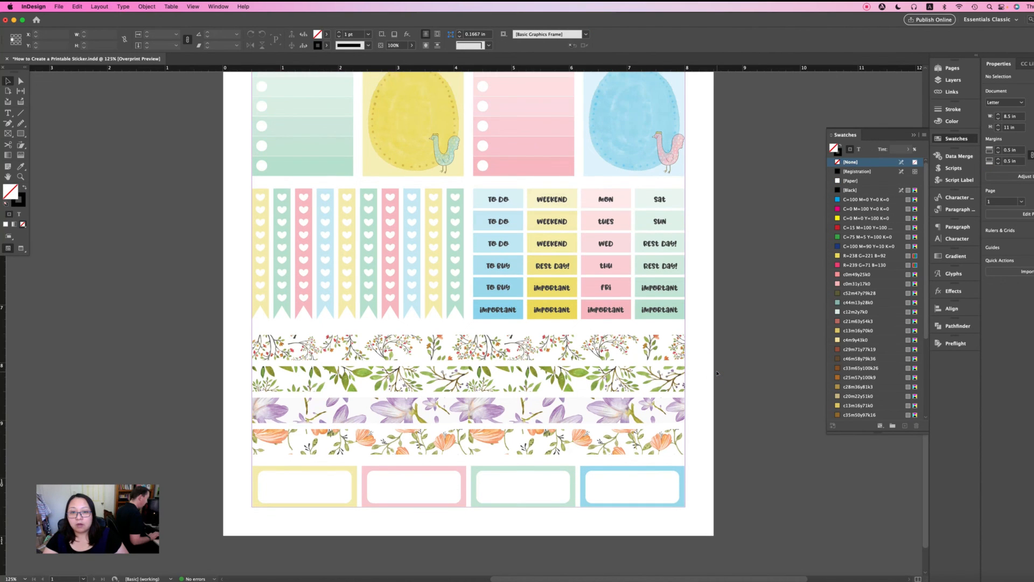
{"action": "scroll", "coordinate": [717, 373], "scroll_direction": "up", "scroll_amount": 5}
{"action": "scroll", "coordinate": [717, 373], "scroll_direction": "down", "scroll_amount": 6}
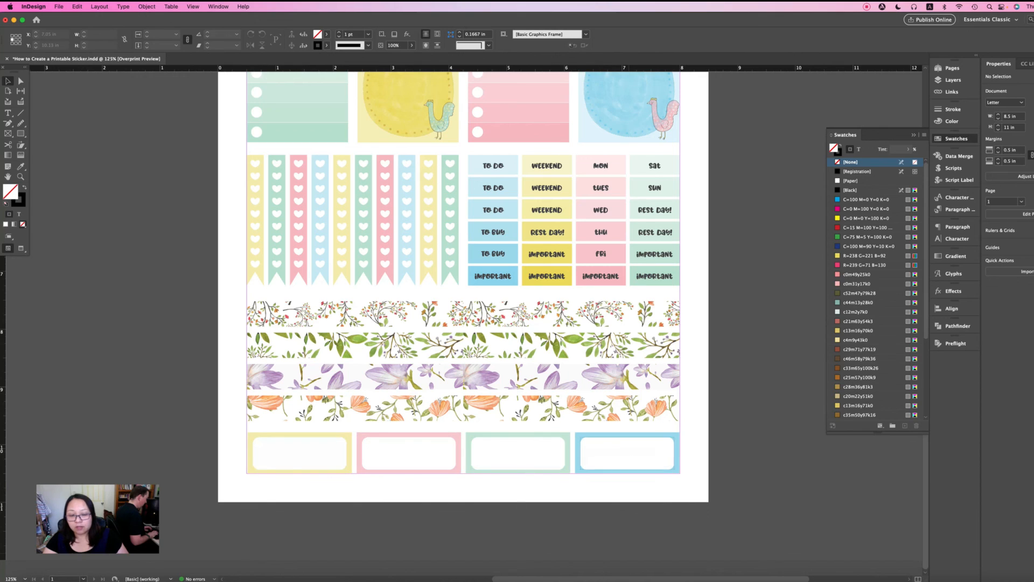
{"action": "left_click", "coordinate": [32, 578]}
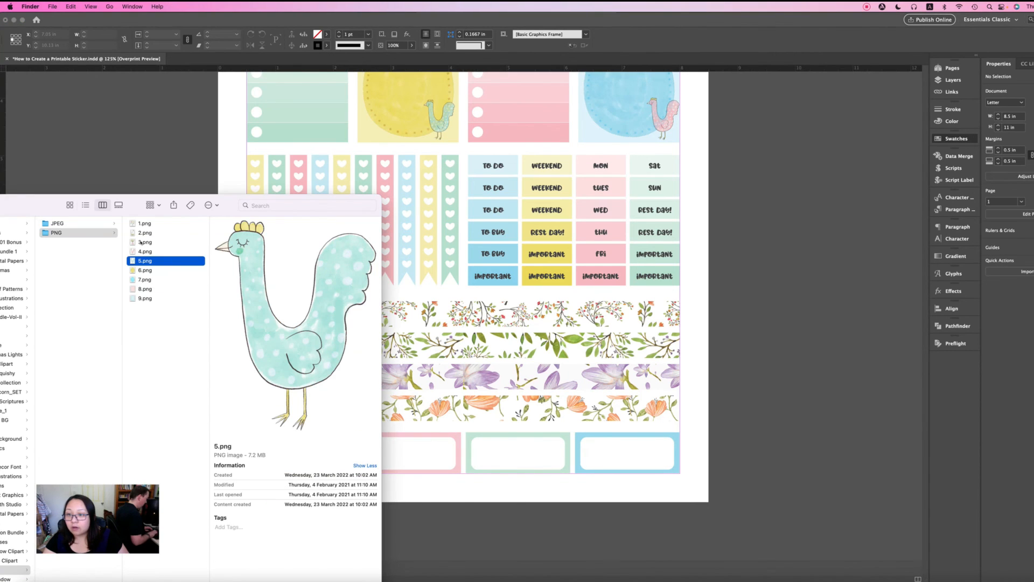
{"action": "left_click", "coordinate": [140, 243]}
{"action": "left_click", "coordinate": [141, 232]}
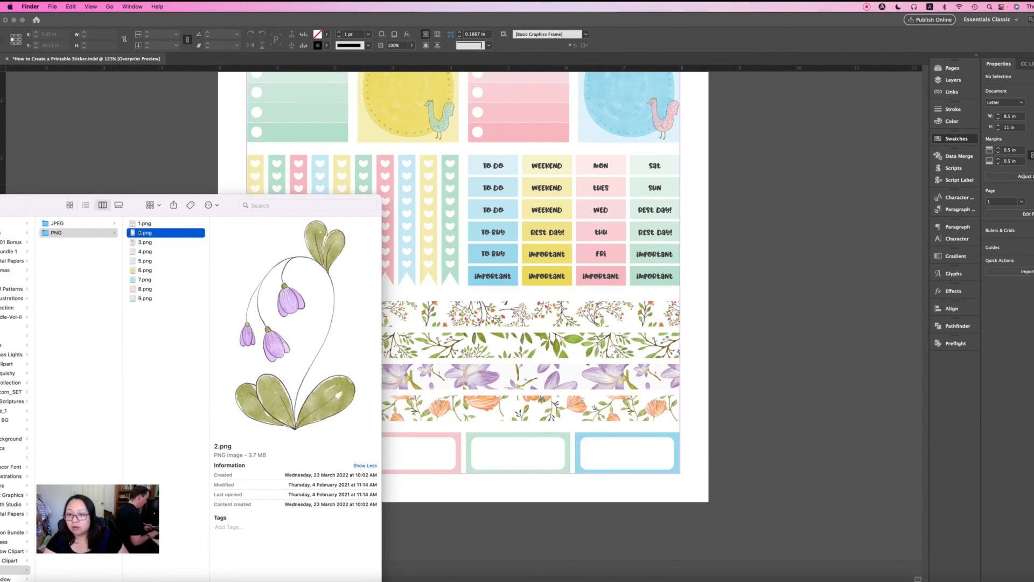
{"action": "left_click_drag", "start_coordinate": [141, 233], "coordinate": [738, 393]}
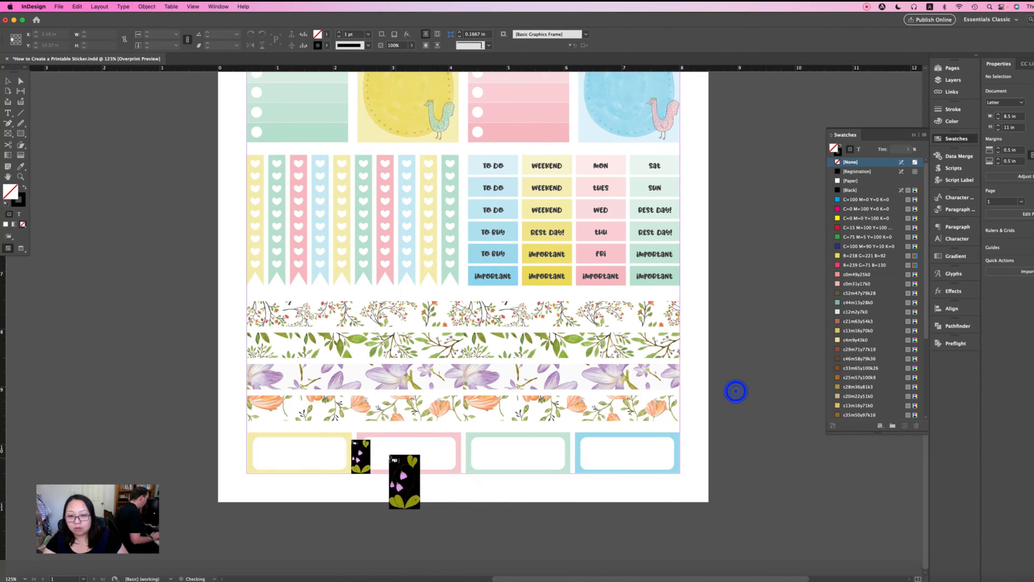
{"action": "left_click_drag", "start_coordinate": [251, 438], "coordinate": [273, 472]}
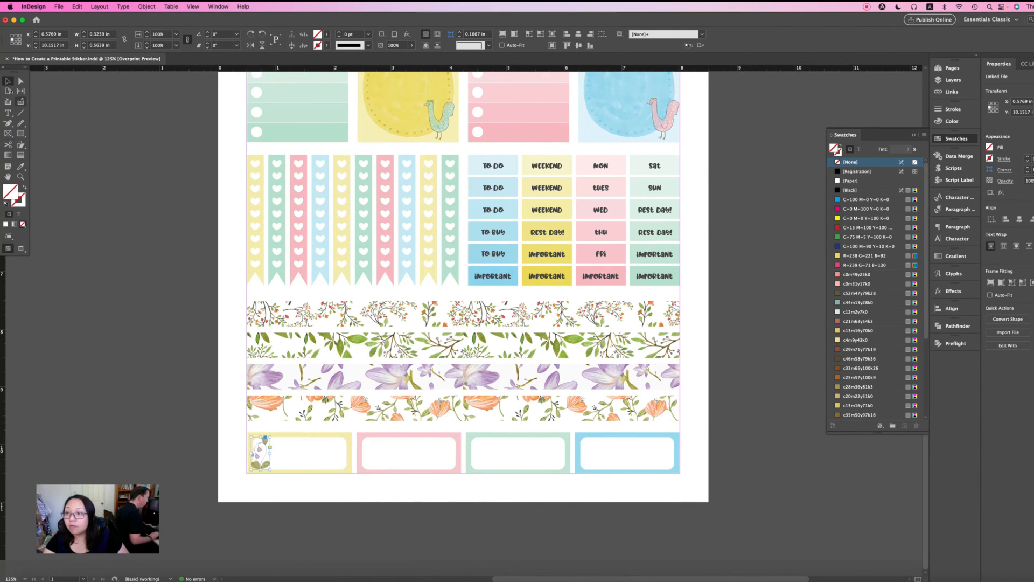
{"action": "left_click", "coordinate": [290, 492]}
{"action": "left_click_drag", "start_coordinate": [213, 384], "coordinate": [708, 525]}
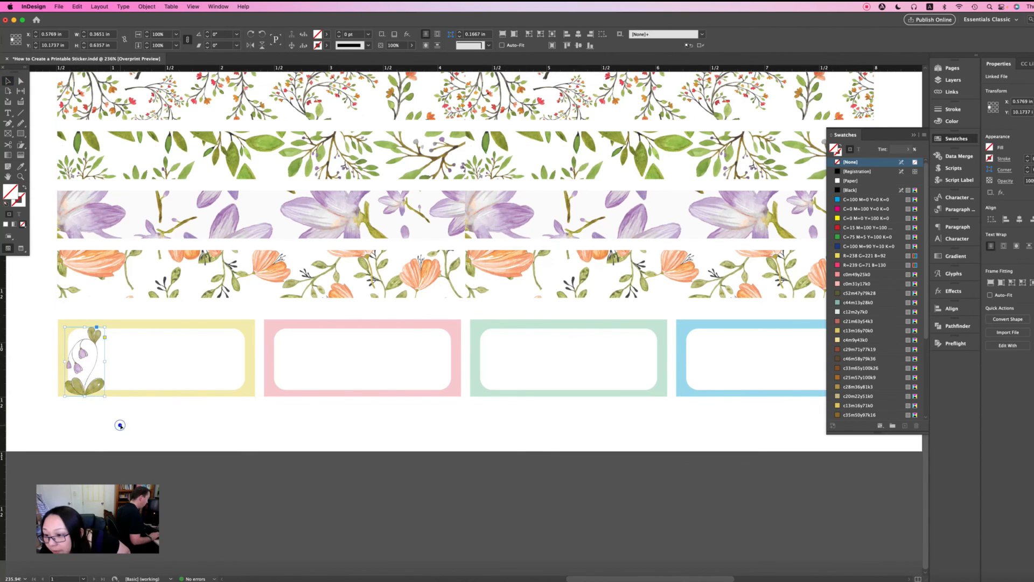
- Switch to Finder and preview the clipart images in the PNG folder to choose decorations for the other boxes
{"action": "key", "text": "super+Tab"}
{"action": "left_click", "coordinate": [144, 243]}
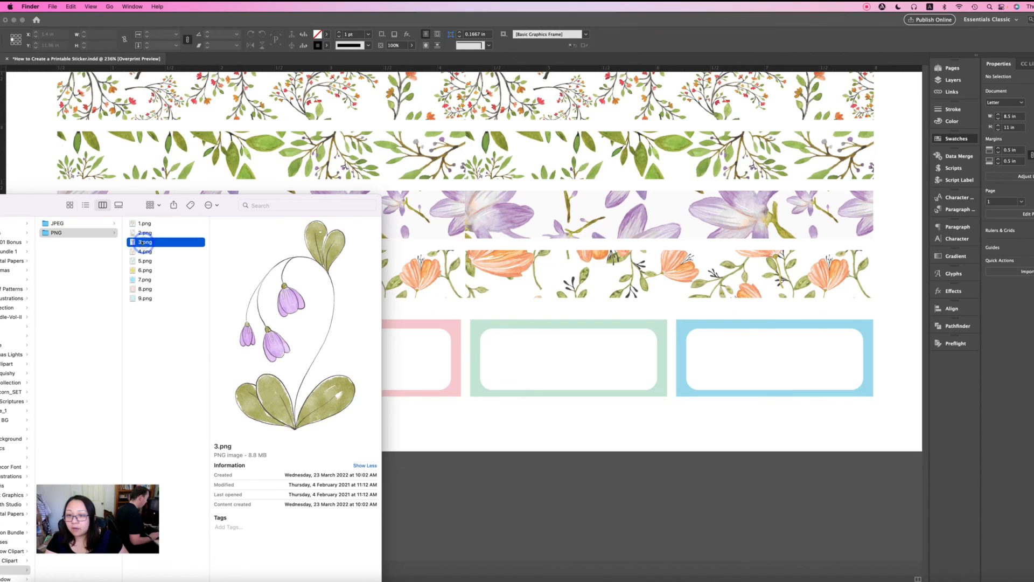
{"action": "left_click", "coordinate": [139, 223]}
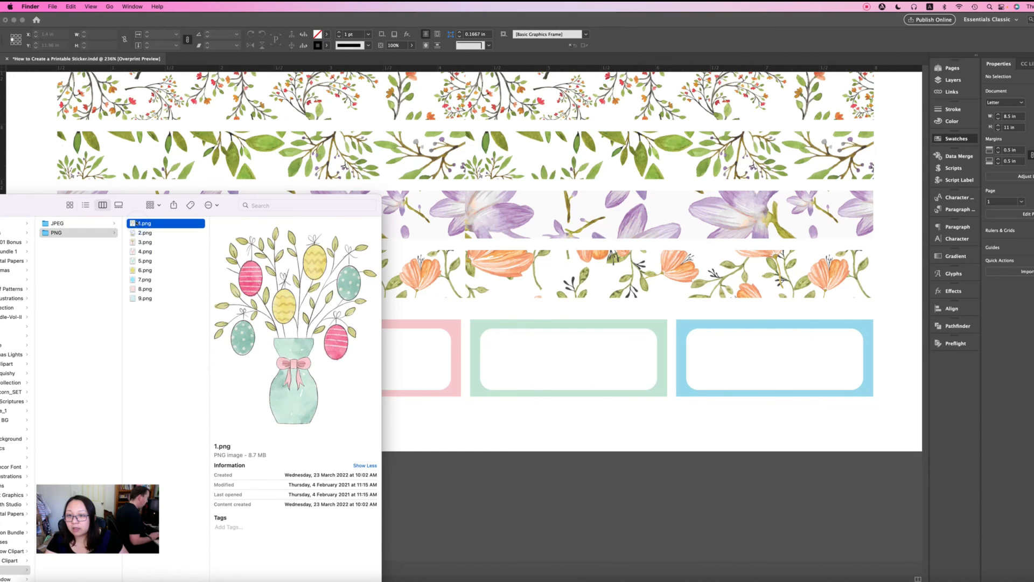
{"action": "left_click", "coordinate": [138, 233]}
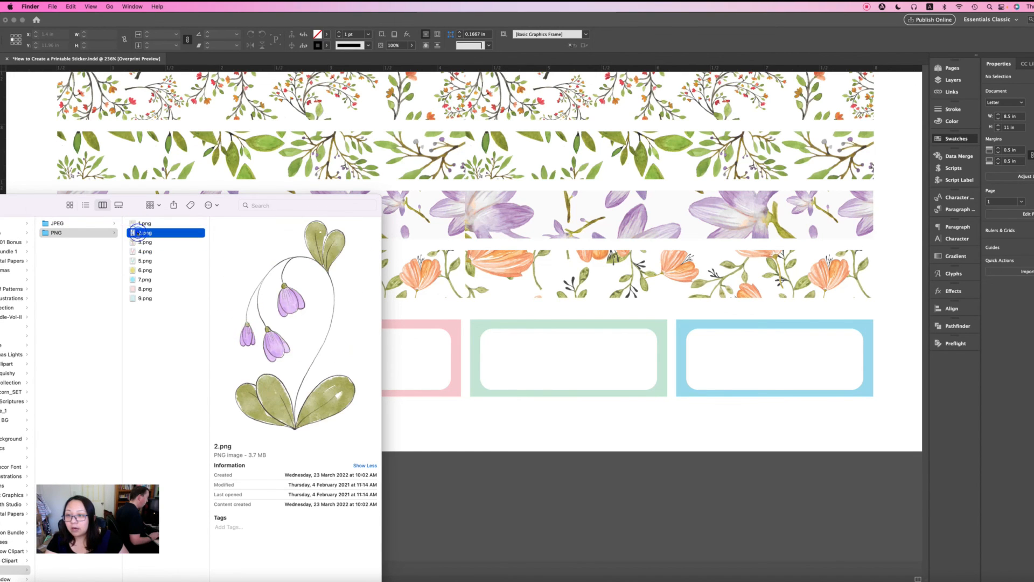
{"action": "left_click", "coordinate": [144, 243]}
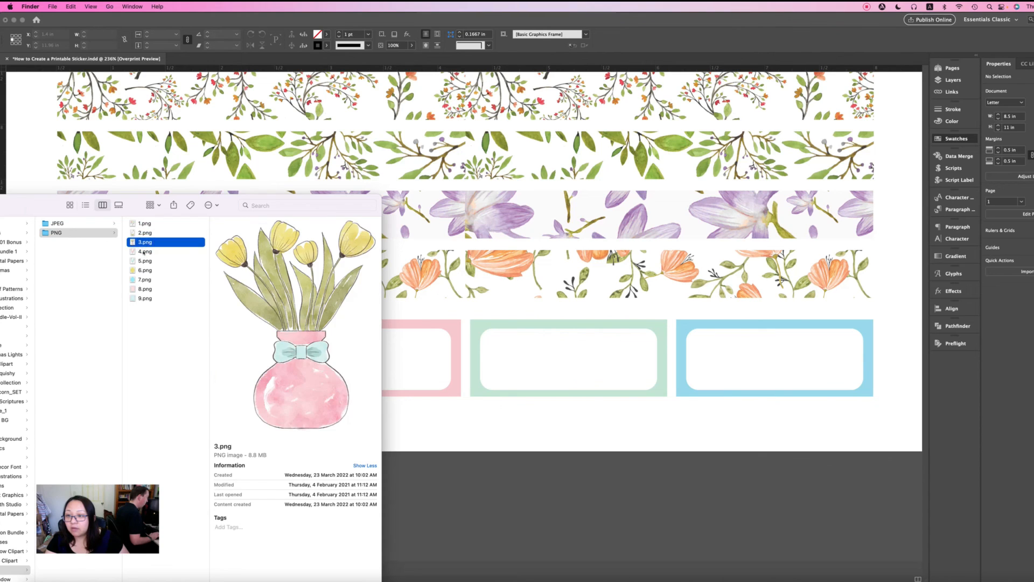
{"action": "key", "text": "Down"}
{"action": "key", "text": "Down"}
{"action": "key", "text": "Down"}
{"action": "key", "text": "Down"}
{"action": "key", "text": "Down"}
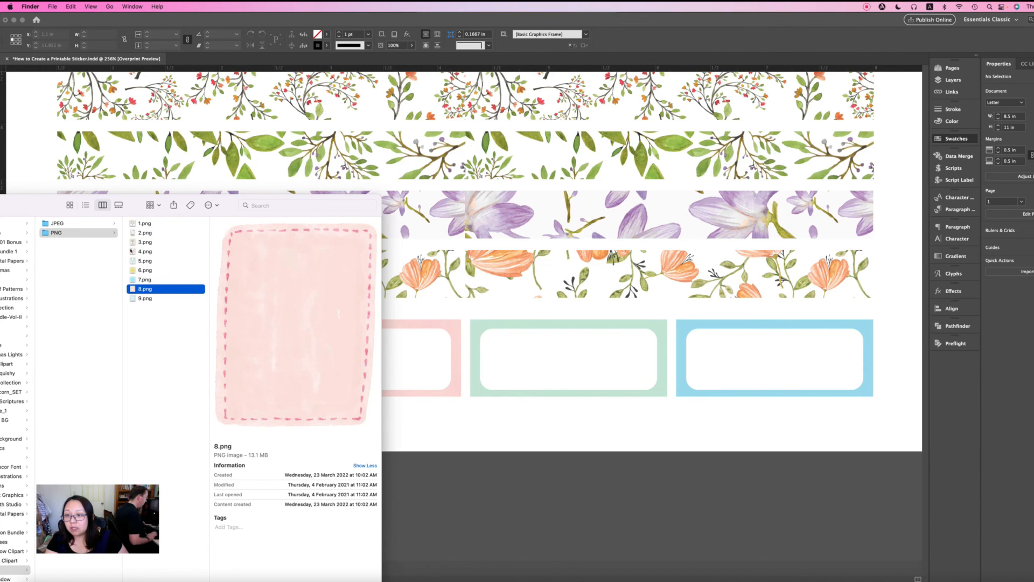
- Place the pink rooster 4.png at the left end of the pink box, about 0.44 by 0.57 in
{"action": "left_click", "coordinate": [142, 251]}
{"action": "left_click_drag", "start_coordinate": [141, 251], "coordinate": [421, 411]}
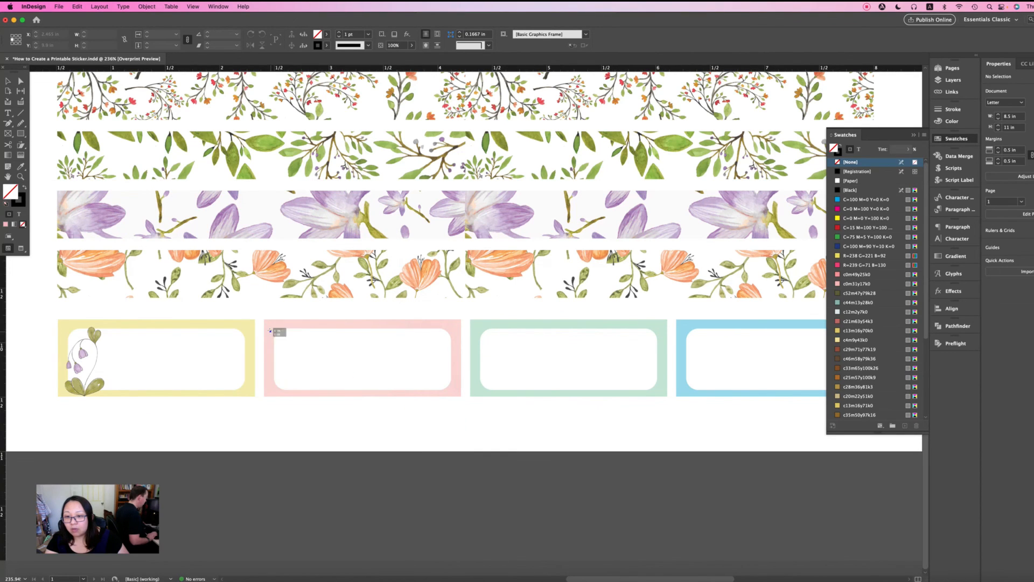
{"action": "left_click_drag", "start_coordinate": [270, 330], "coordinate": [321, 379]}
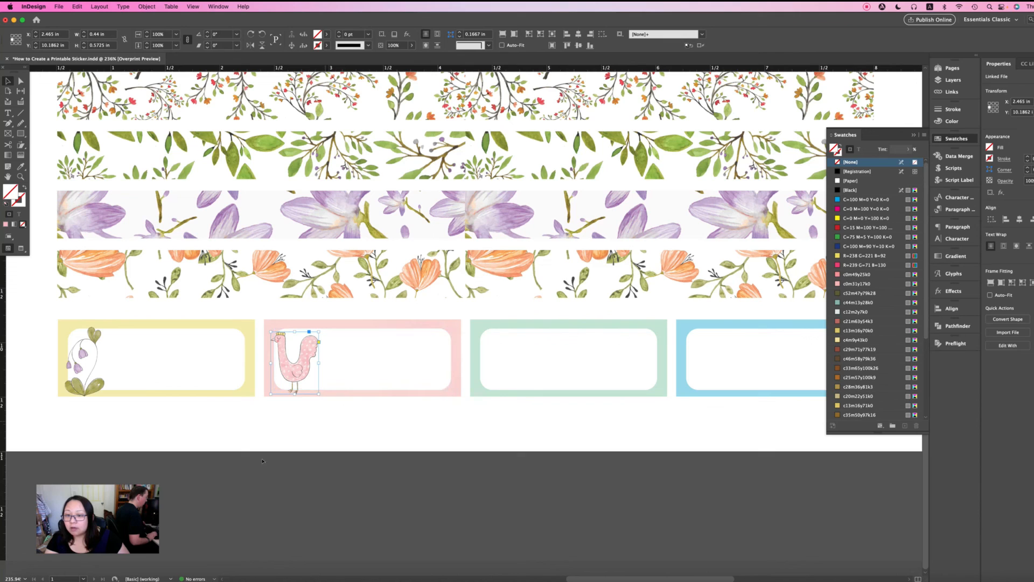
- Place the teal rooster 5.png from Finder at the left end of the blue box, about 0.47 by 0.62 in
{"action": "key", "text": "super+Tab"}
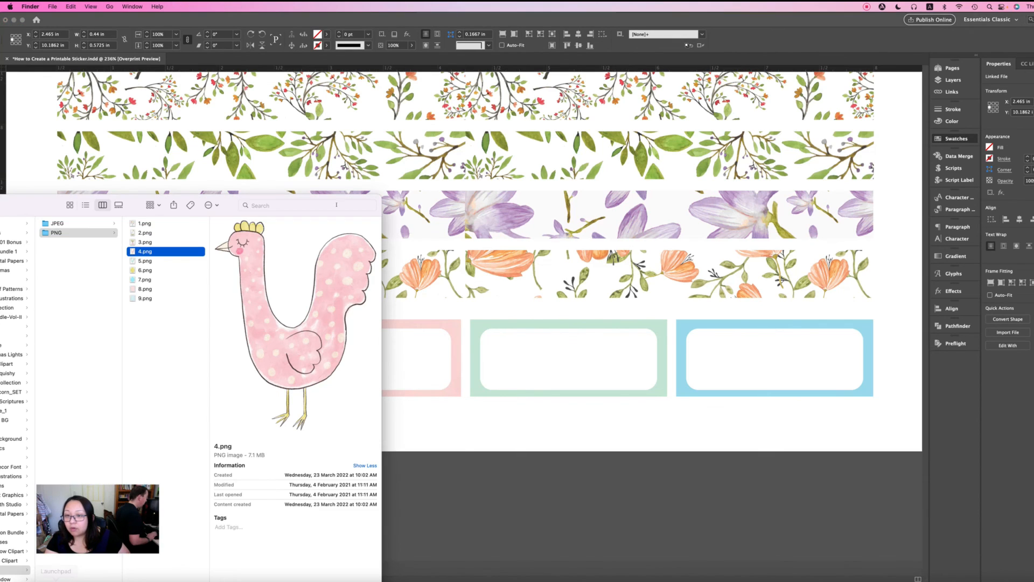
{"action": "left_click_drag", "start_coordinate": [132, 261], "coordinate": [712, 366]}
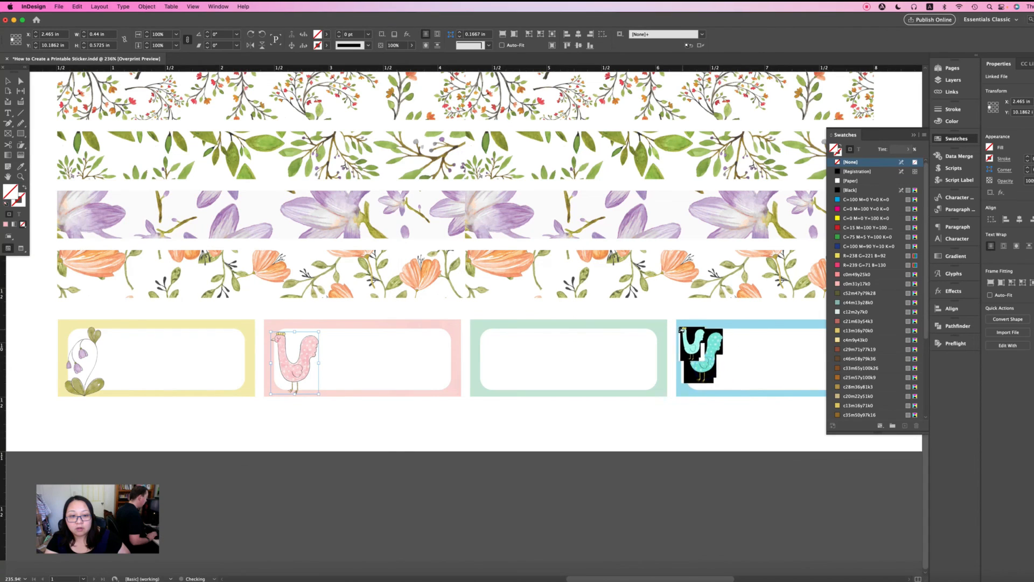
{"action": "left_click_drag", "start_coordinate": [680, 326], "coordinate": [742, 395]}
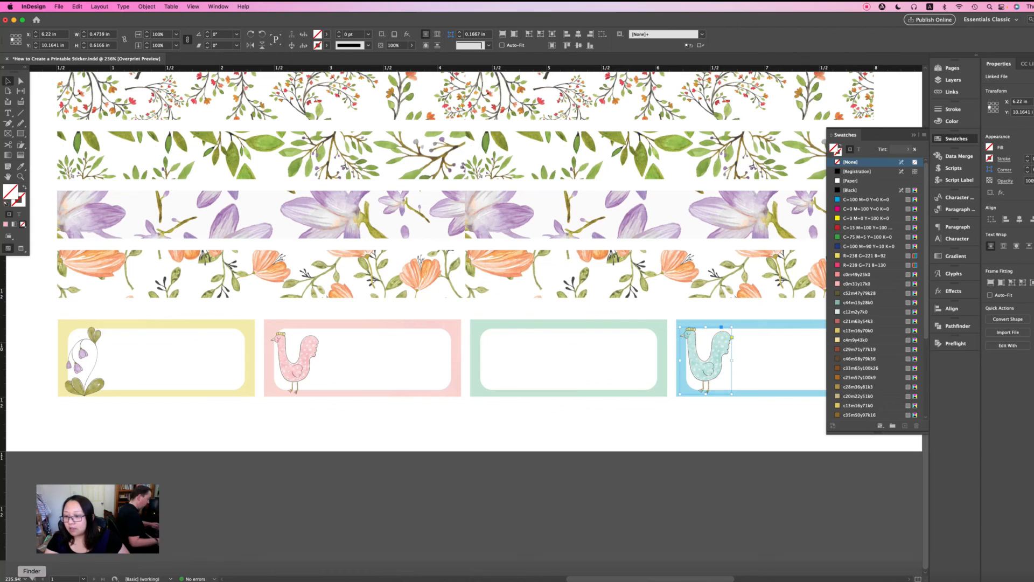
- Place the tulip vase 3.png from Finder at the green box's left end, about 0.47 by 0.62 in, and enlarge it slightly
{"action": "left_click", "coordinate": [32, 580]}
{"action": "left_click", "coordinate": [136, 242]}
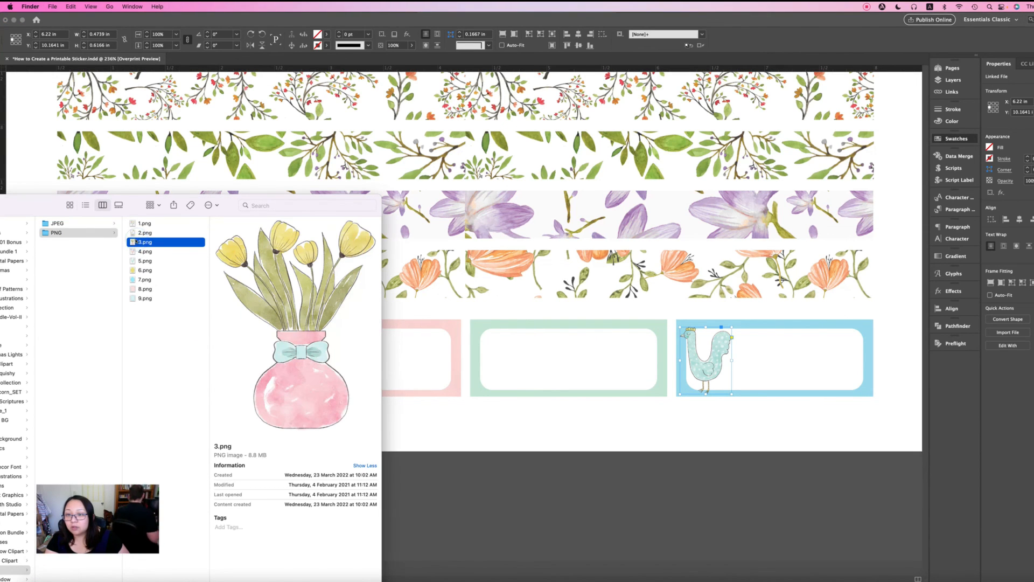
{"action": "left_click_drag", "start_coordinate": [136, 242], "coordinate": [508, 414]}
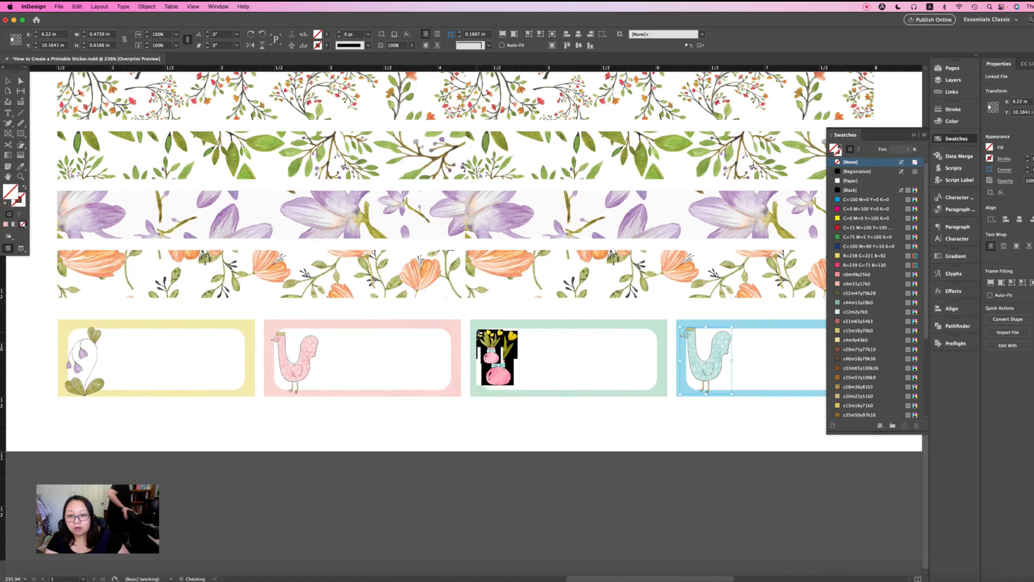
{"action": "key", "text": "super+z"}
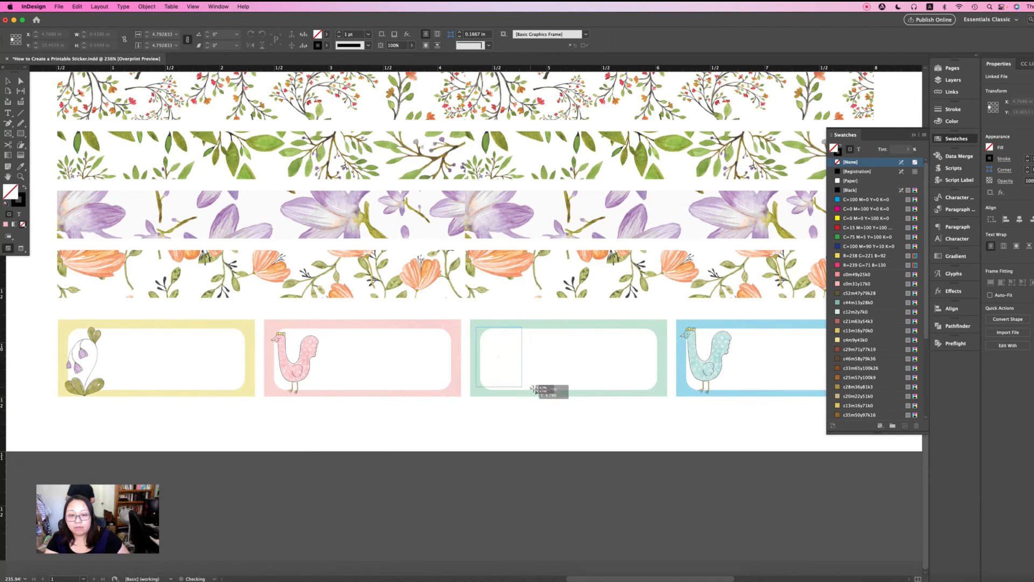
{"action": "left_click_drag", "start_coordinate": [534, 389], "coordinate": [538, 393]}
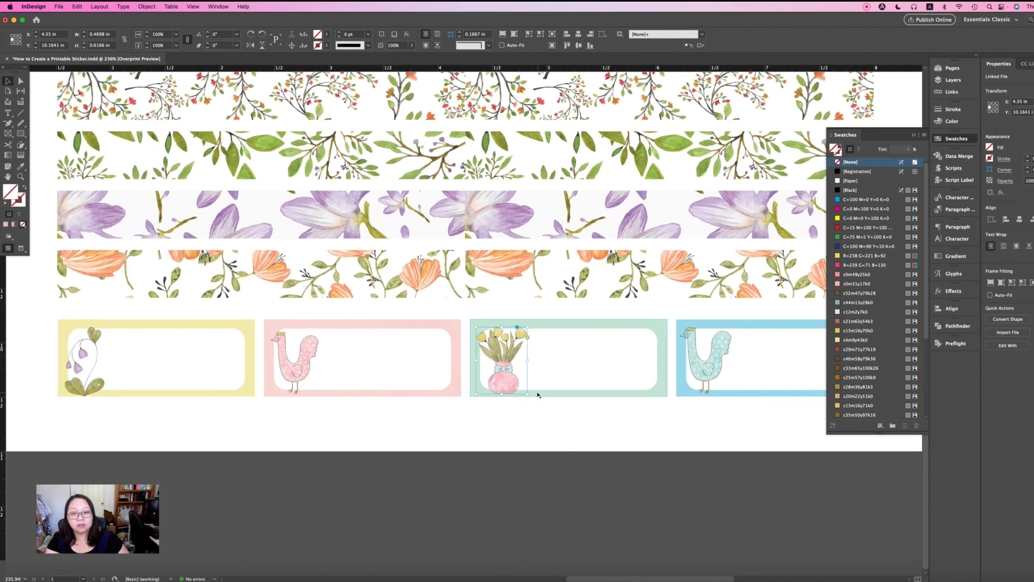
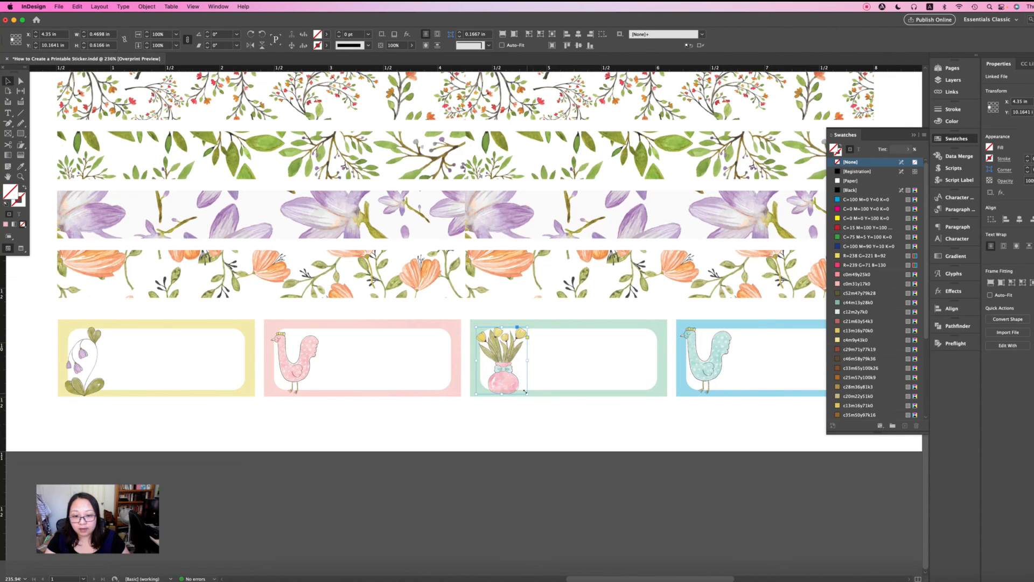
{"action": "left_click_drag", "start_coordinate": [526, 392], "coordinate": [545, 396]}
{"action": "left_click", "coordinate": [593, 443]}
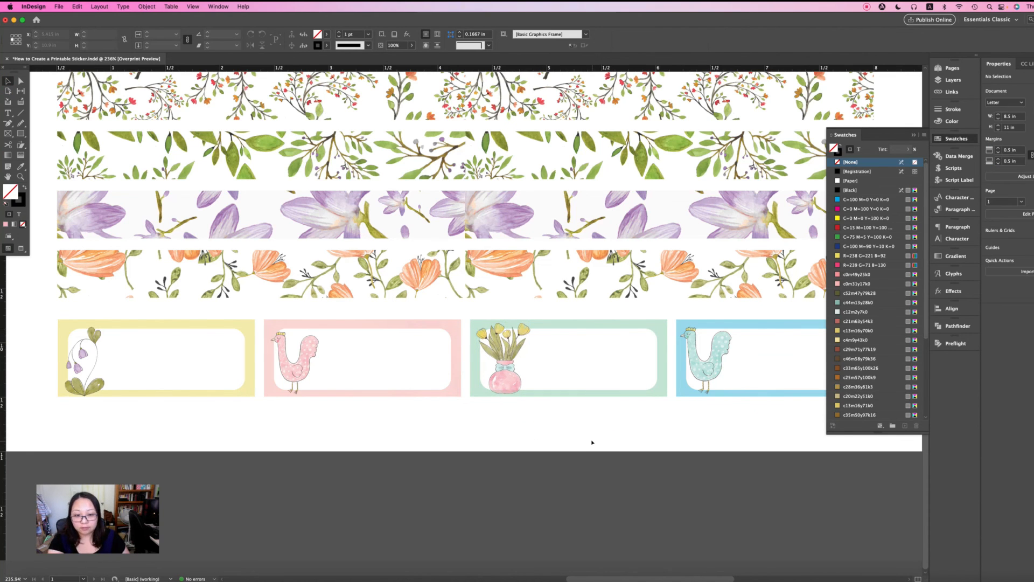
- Enlarge the pink rooster slightly toward the upper edge of the pink box
{"action": "key", "text": "super+minus"}
{"action": "key", "text": "super+minus"}
{"action": "key", "text": "super+minus"}
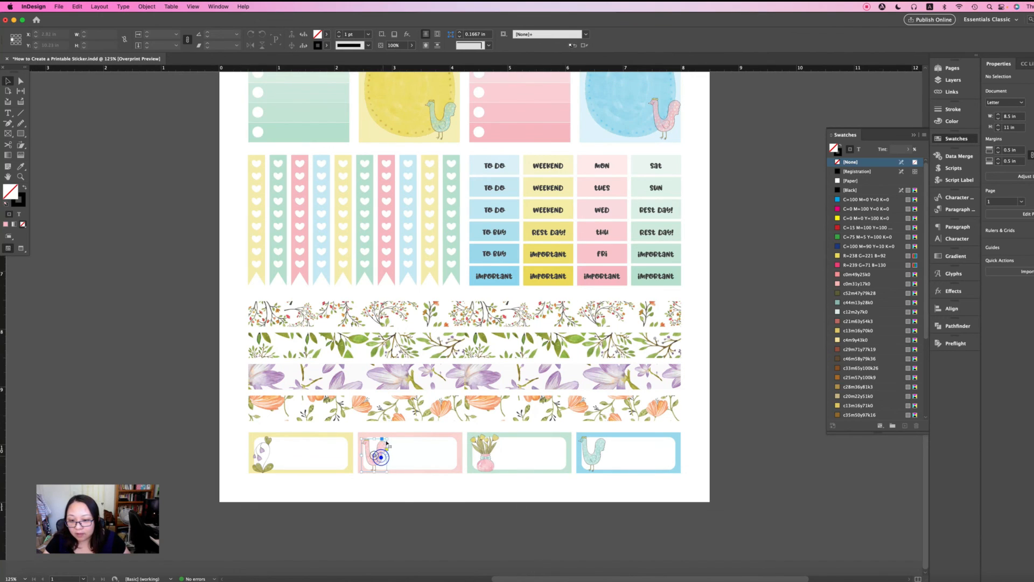
{"action": "left_click_drag", "start_coordinate": [387, 441], "coordinate": [388, 433]}
{"action": "left_click", "coordinate": [437, 492]}
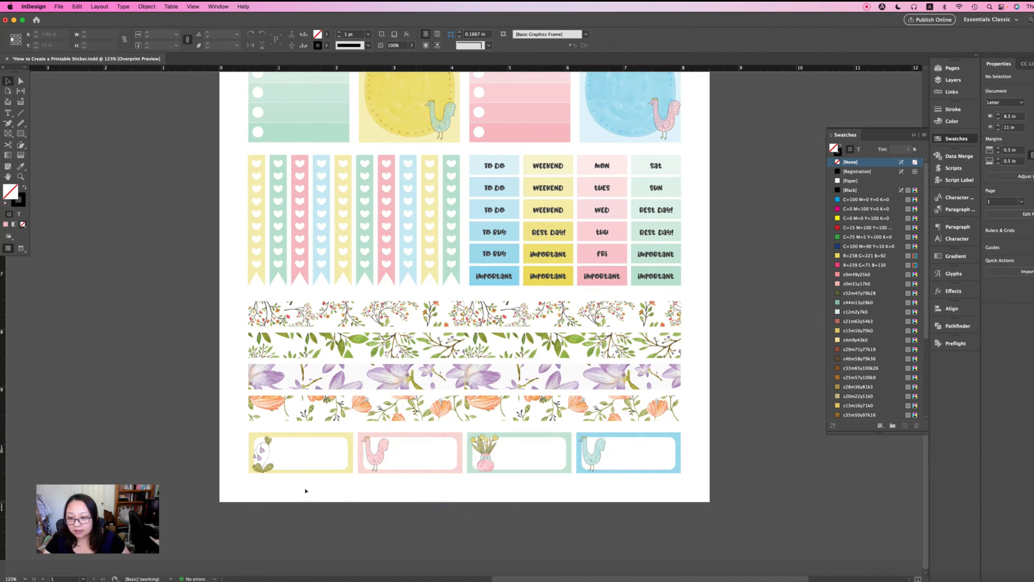
- Nudge the purple bellflower on the yellow box up to a Y position of about 10.16 in
{"action": "left_click", "coordinate": [270, 468]}
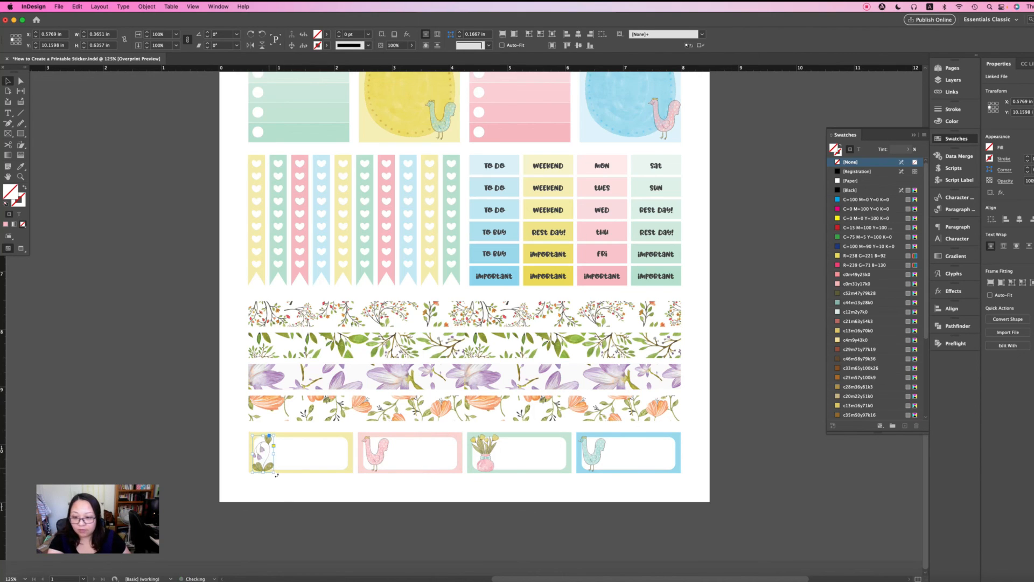
{"action": "left_click", "coordinate": [306, 494]}
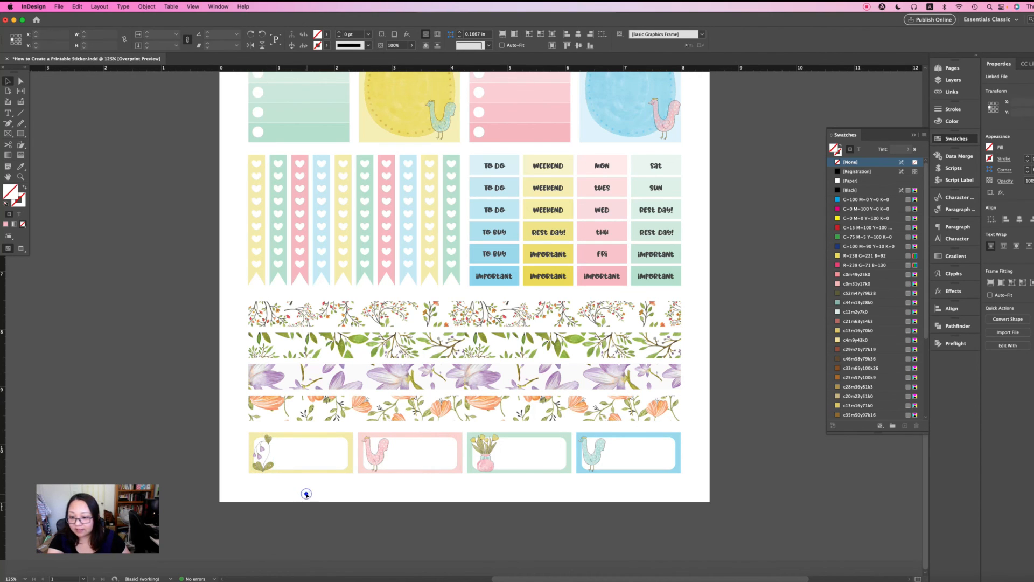
{"action": "left_click", "coordinate": [539, 499]}
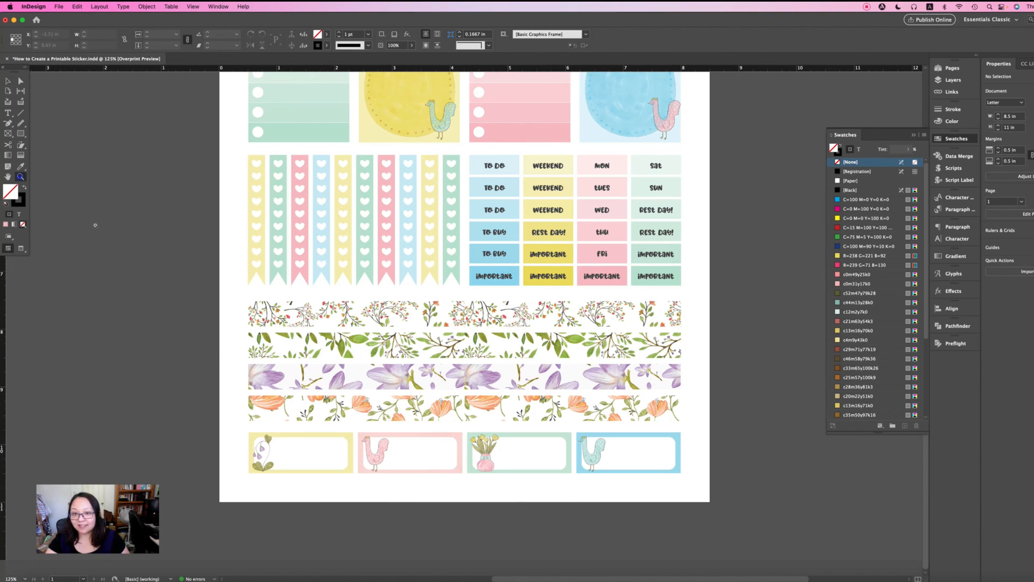
- Resize the pink rooster on the pink box to about 0.50 by 0.64 in
{"action": "left_click", "coordinate": [376, 437]}
{"action": "scroll", "coordinate": [376, 437], "scroll_direction": "up", "scroll_amount": 5}
{"action": "left_click_drag", "start_coordinate": [255, 314], "coordinate": [255, 315]}
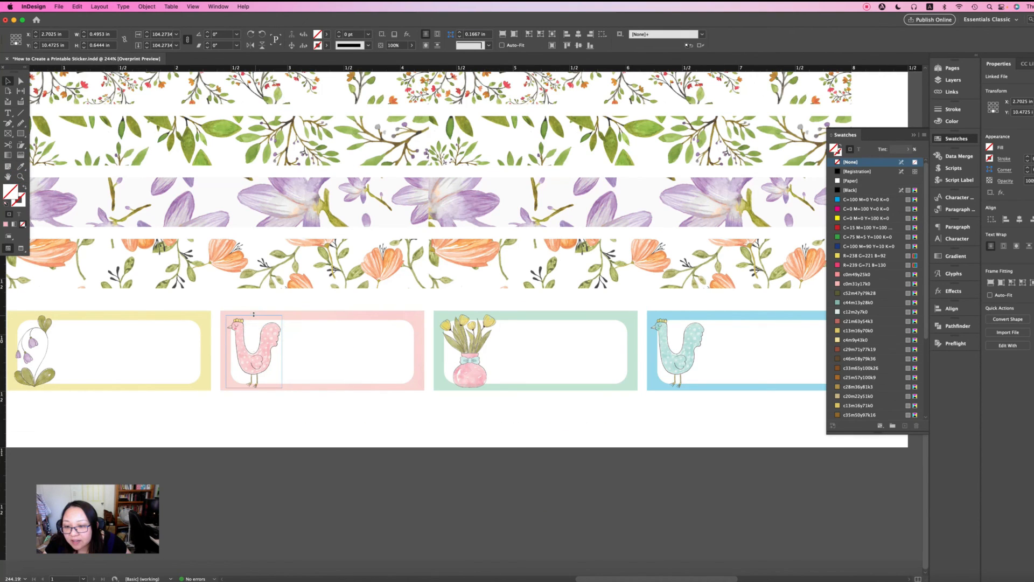
- Nudge the teal rooster on the blue box down to a Y position of 10.178 in
{"action": "left_click", "coordinate": [677, 353]}
{"action": "left_click", "coordinate": [690, 367]}
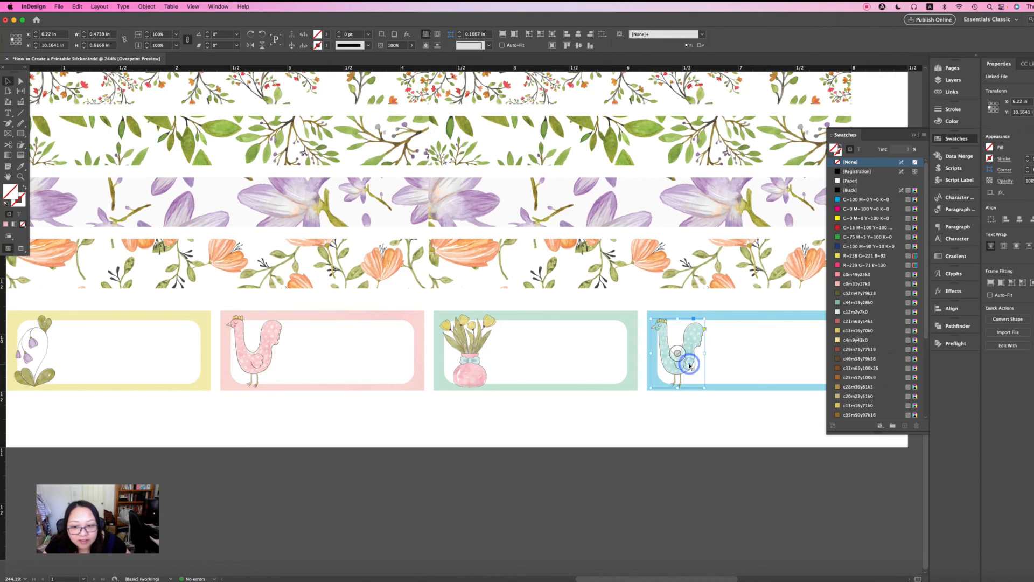
{"action": "key", "text": "Down"}
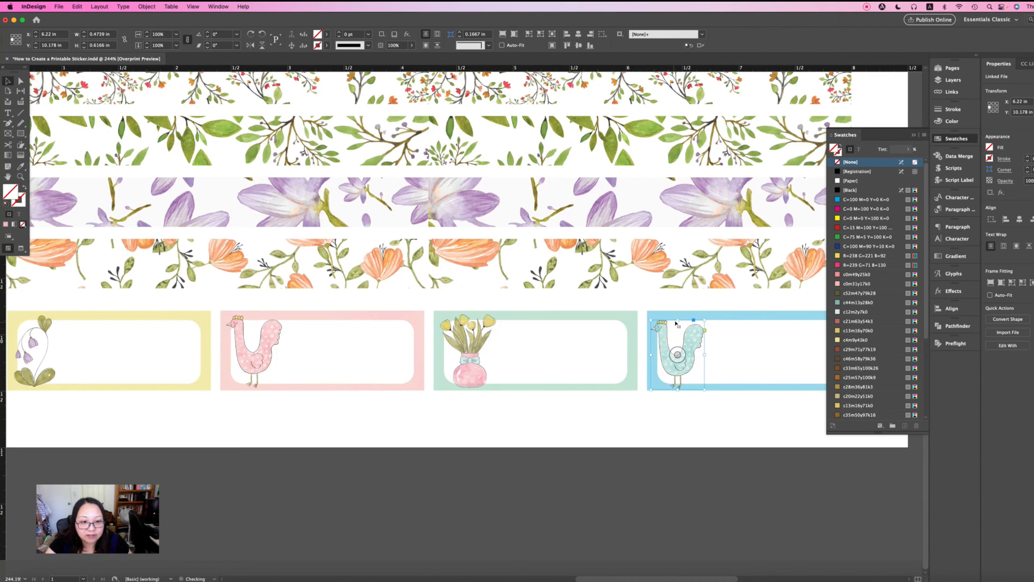
- Enlarge the teal rooster on the blue box to about 0.51 by 0.66 in and nudge it to an X position of 6.2318 in
{"action": "left_click_drag", "start_coordinate": [677, 322], "coordinate": [676, 315]}
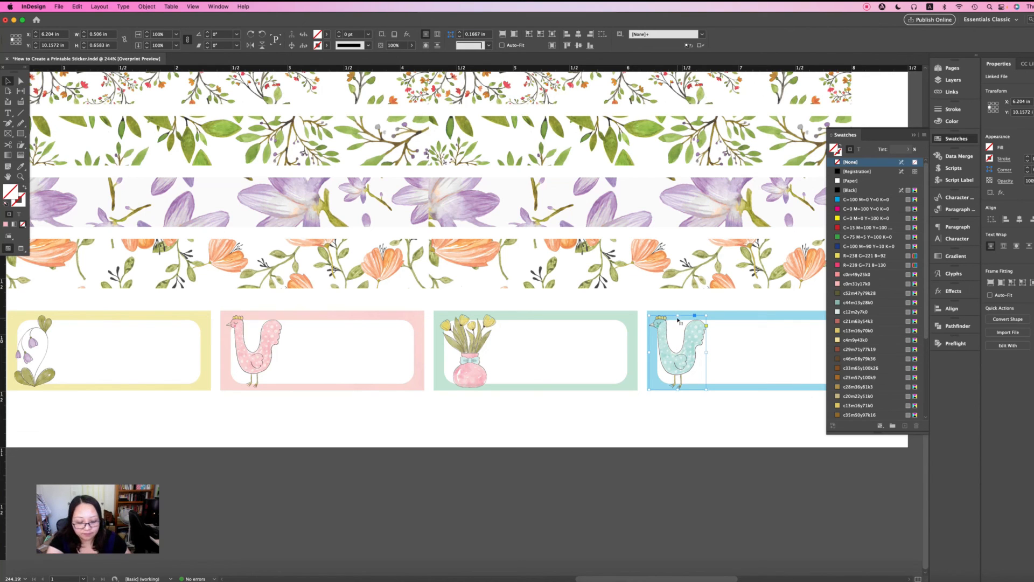
{"action": "key", "text": "Right"}
{"action": "key", "text": "Right"}
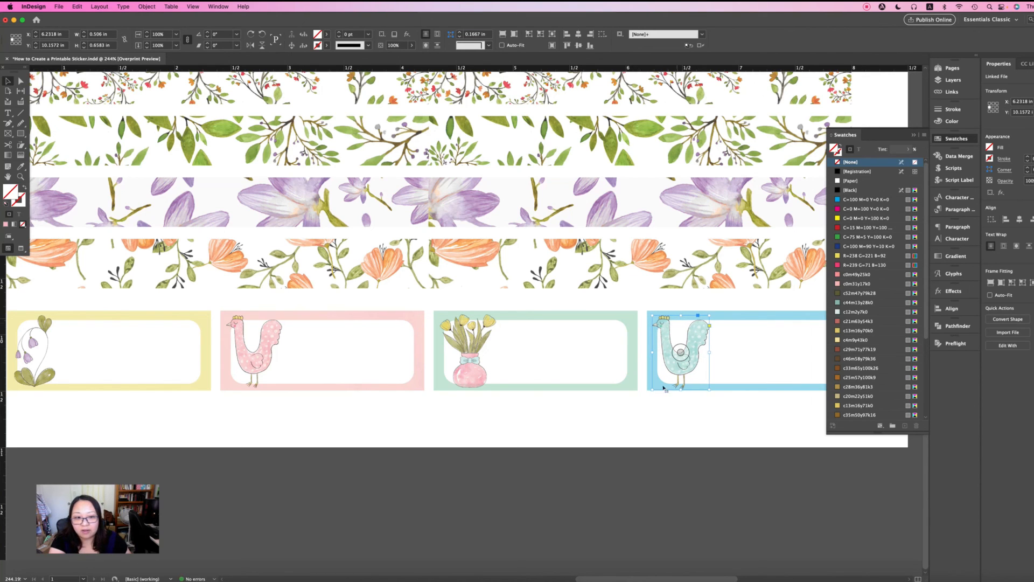
{"action": "left_click", "coordinate": [665, 418]}
- Delete the pink rooster from the blue egg square and the teal rooster from the yellow egg square
{"action": "key", "text": "super+minus"}
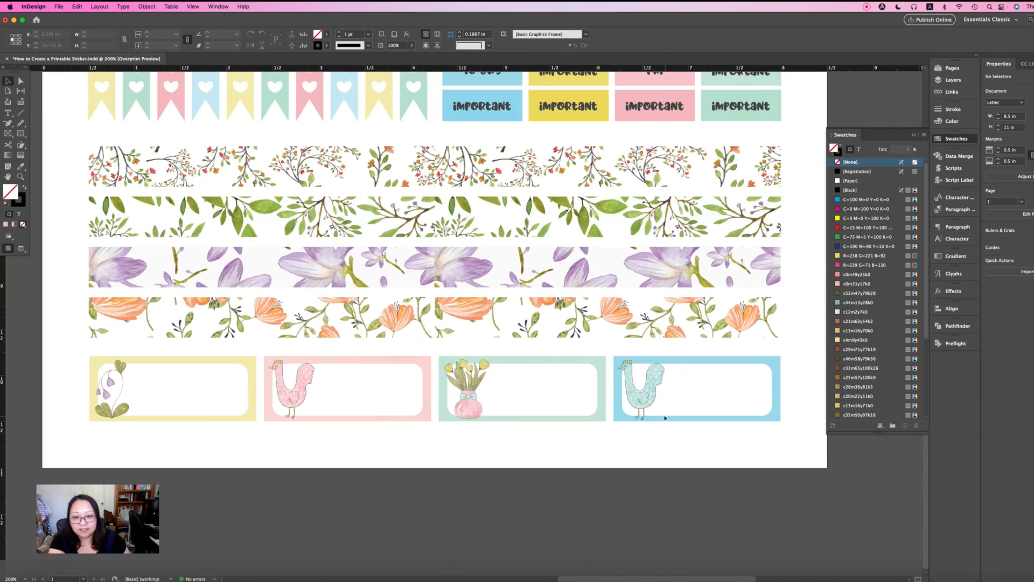
{"action": "key", "text": "super+minus"}
{"action": "key", "text": "super+minus"}
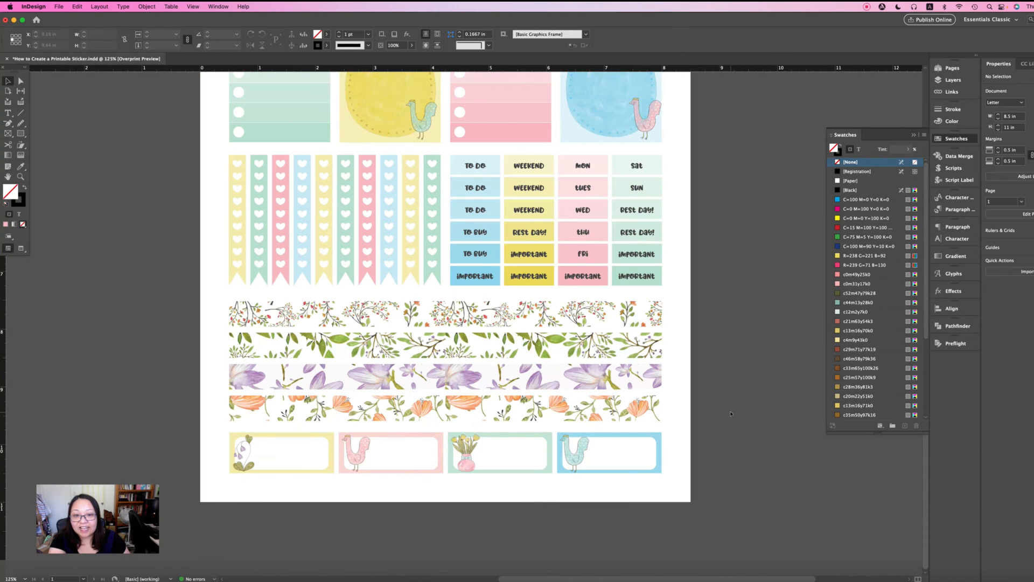
{"action": "key", "text": "super+minus"}
{"action": "scroll", "coordinate": [732, 413], "scroll_direction": "up", "scroll_amount": 3}
{"action": "scroll", "coordinate": [731, 414], "scroll_direction": "left", "scroll_amount": 2}
{"action": "left_click", "coordinate": [686, 241]}
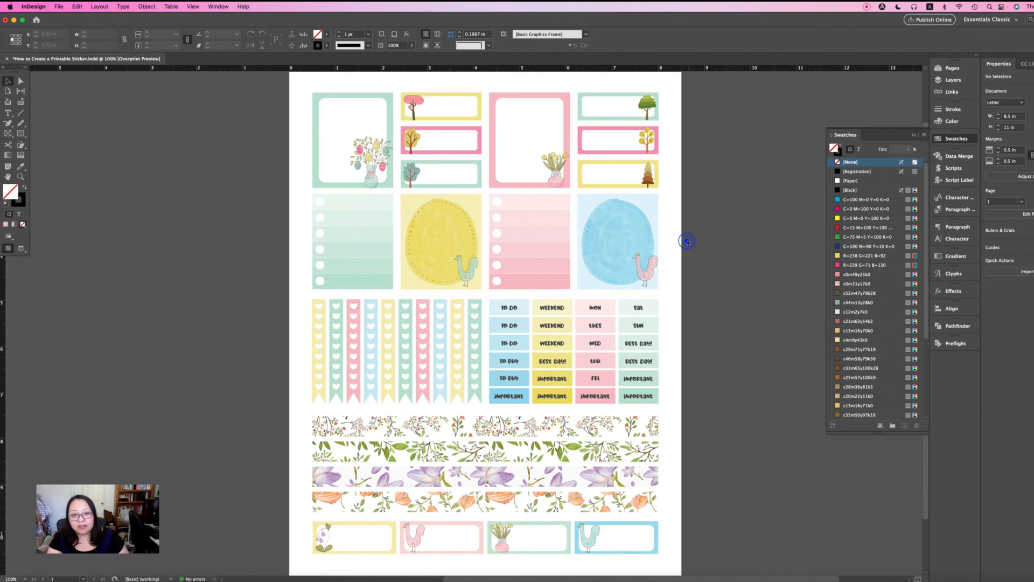
{"action": "left_click", "coordinate": [712, 338]}
{"action": "left_click", "coordinate": [649, 279]}
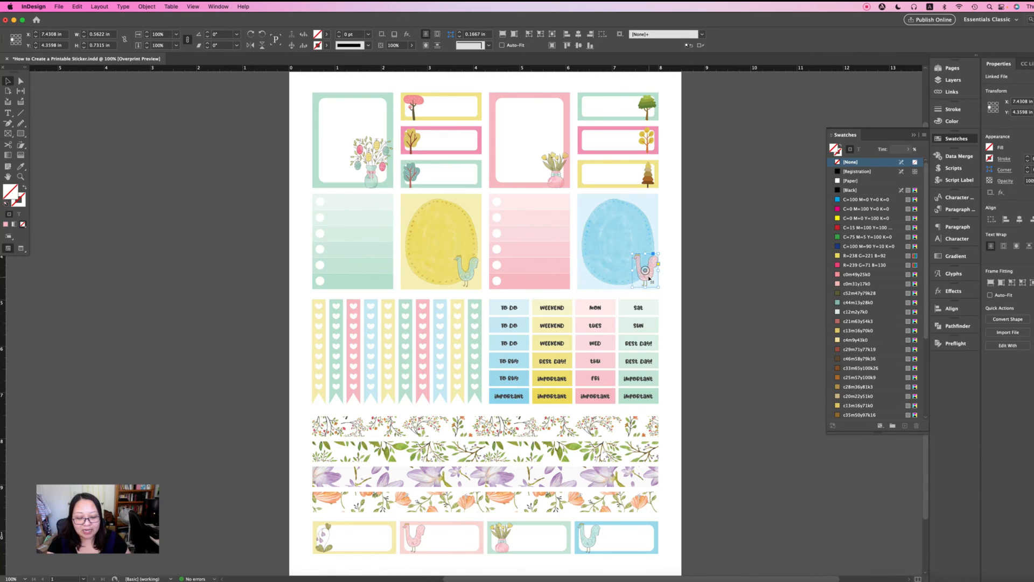
{"action": "key", "text": "Delete"}
{"action": "left_click", "coordinate": [467, 272]}
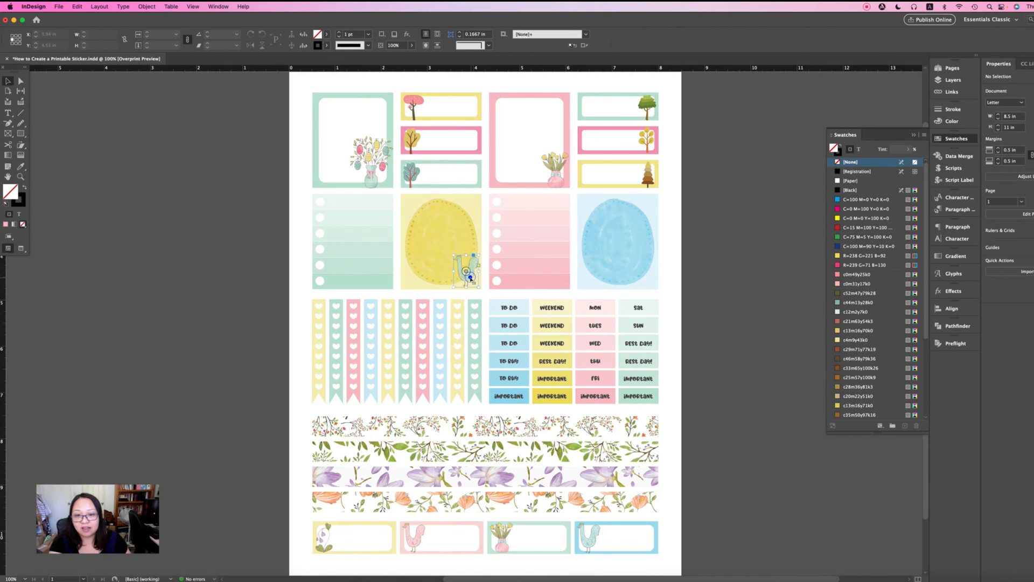
{"action": "key", "text": "Delete"}
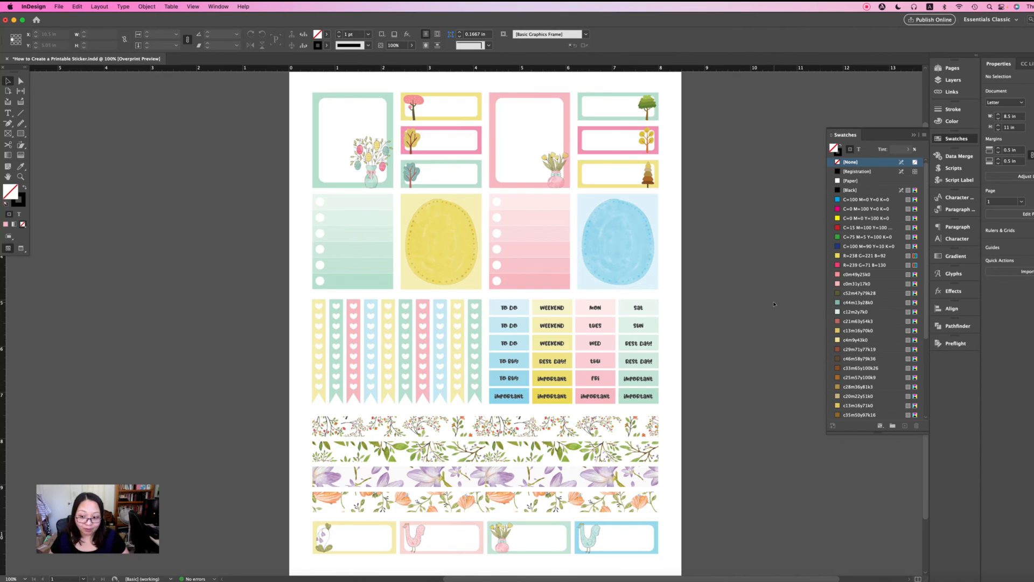
{"action": "scroll", "coordinate": [760, 304], "scroll_direction": "up", "scroll_amount": 3}
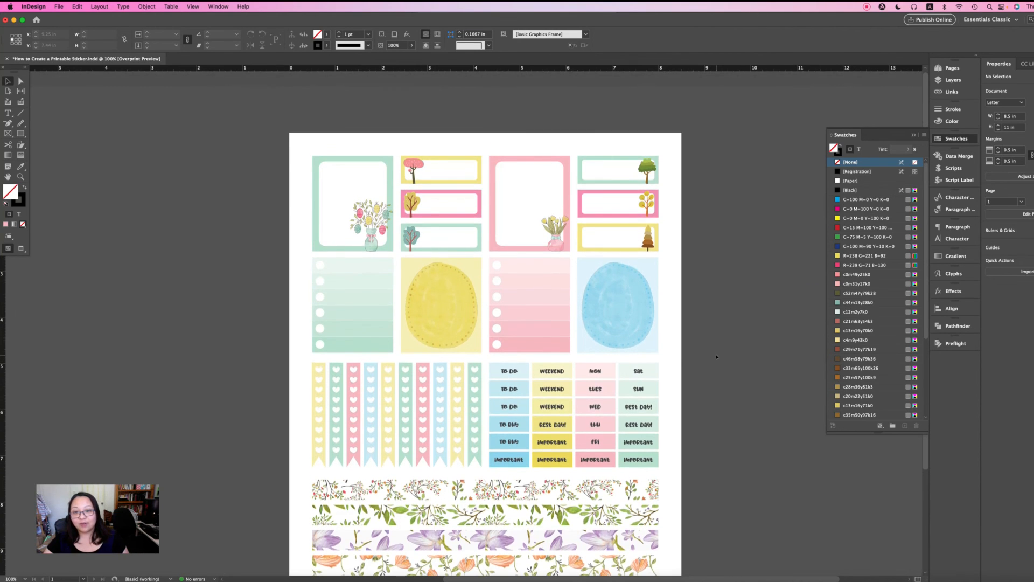
{"action": "scroll", "coordinate": [717, 357], "scroll_direction": "down", "scroll_amount": 6}
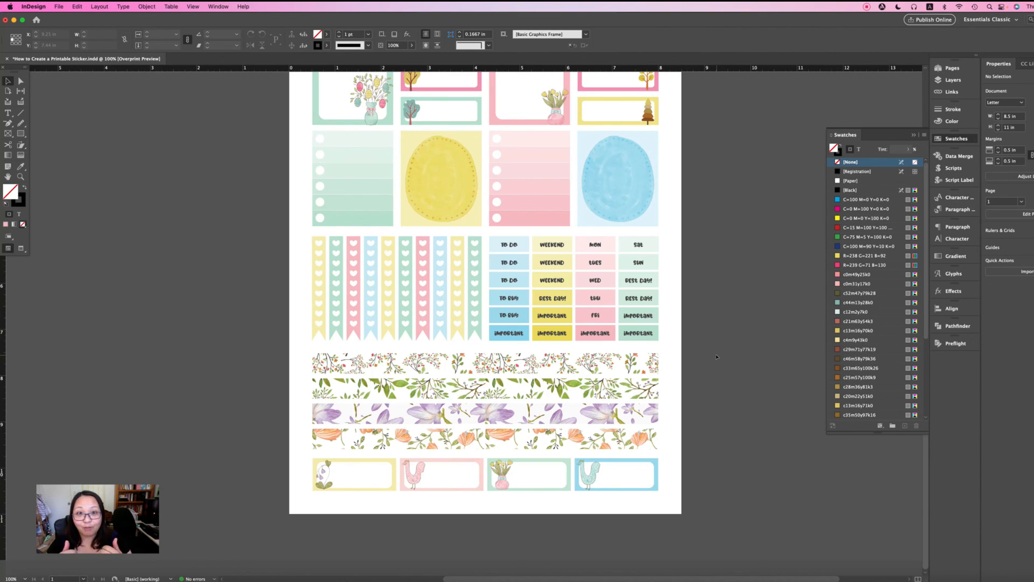
{"action": "key", "text": "super+minus"}
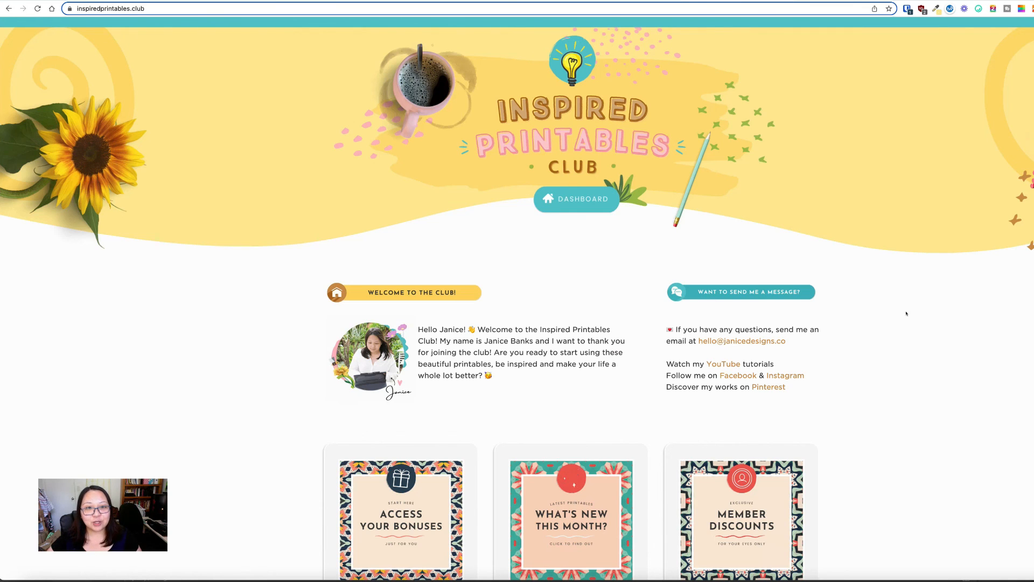
- On the Inspired Printables Club site in the browser, view this month's "April 2022: Easter Printables" lesson and return to the dashboard
{"action": "scroll", "coordinate": [905, 312], "scroll_direction": "down", "scroll_amount": 3}
{"action": "scroll", "coordinate": [906, 313], "scroll_direction": "down", "scroll_amount": 6}
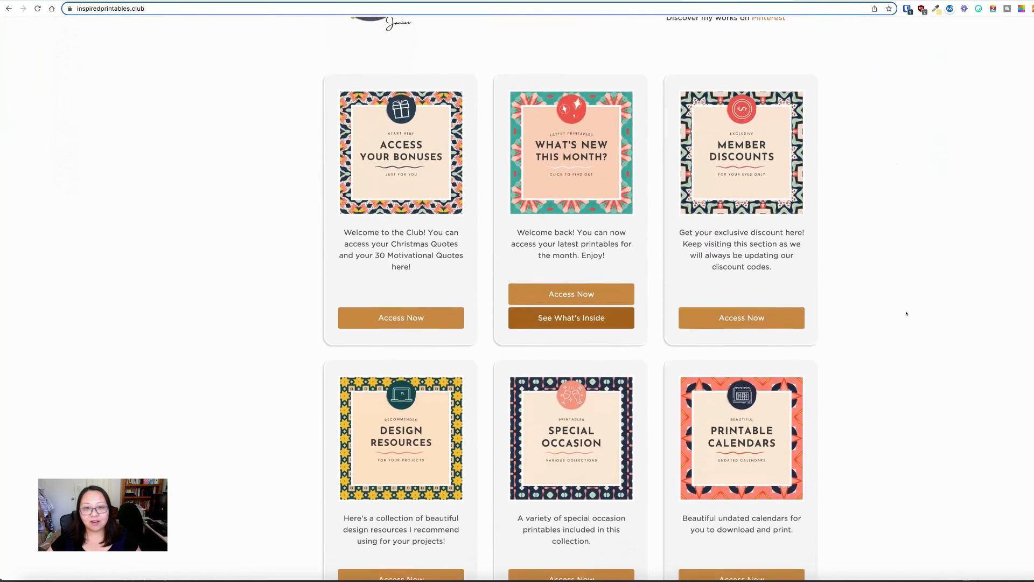
{"action": "scroll", "coordinate": [905, 312], "scroll_direction": "up", "scroll_amount": 4}
{"action": "scroll", "coordinate": [905, 308], "scroll_direction": "down", "scroll_amount": 5}
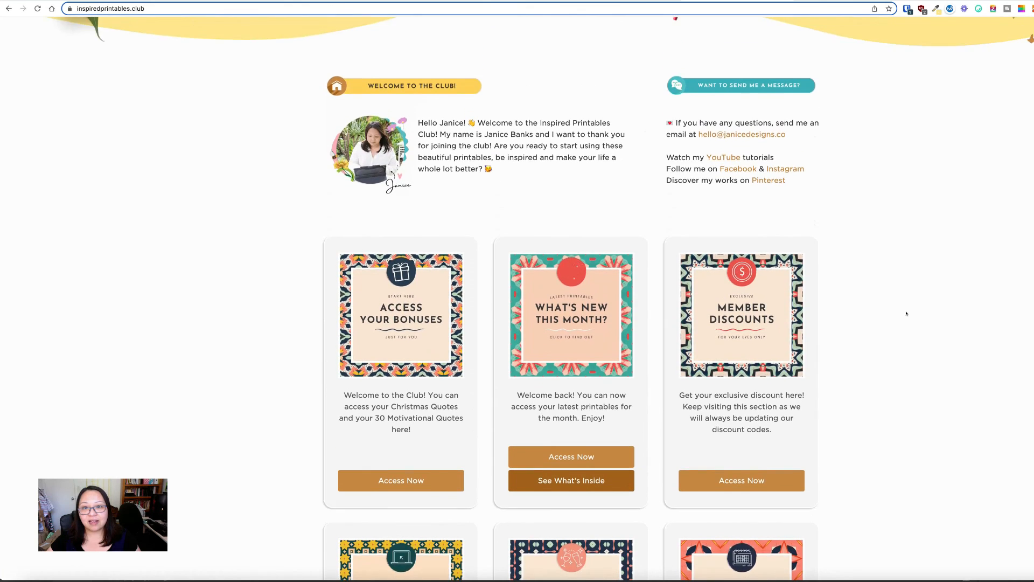
{"action": "left_click", "coordinate": [595, 270]}
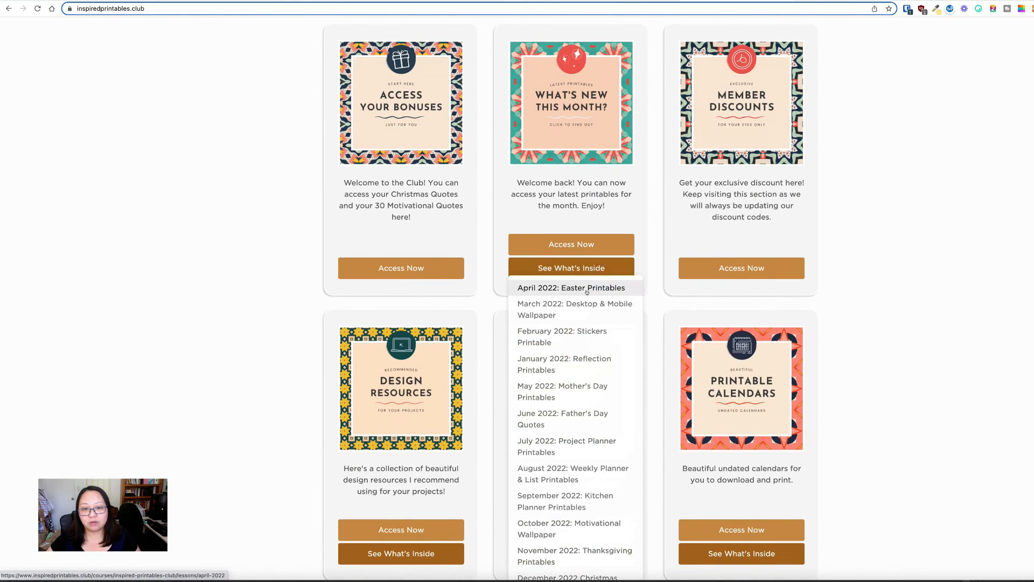
{"action": "left_click", "coordinate": [587, 290]}
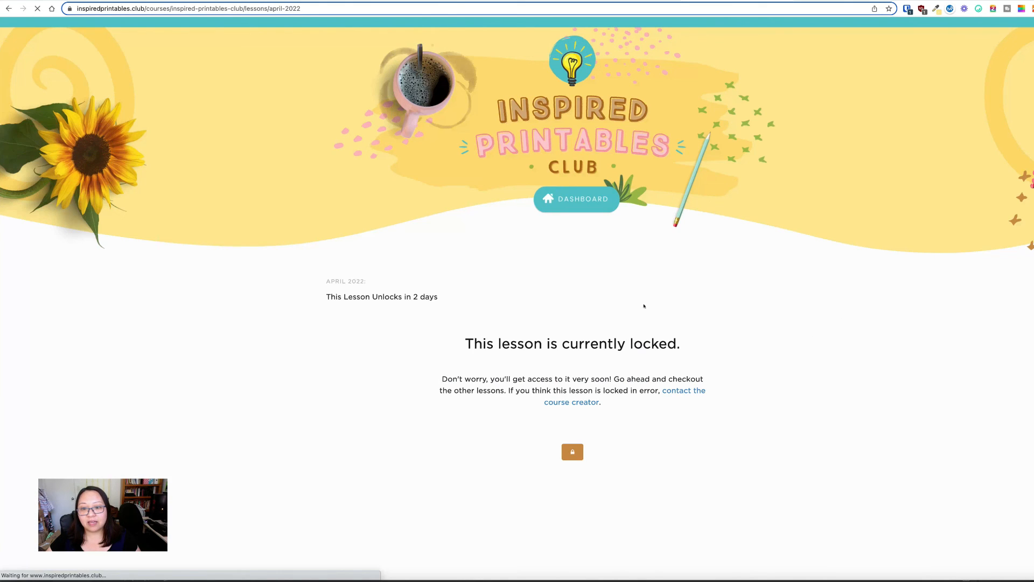
{"action": "left_click", "coordinate": [8, 9]}
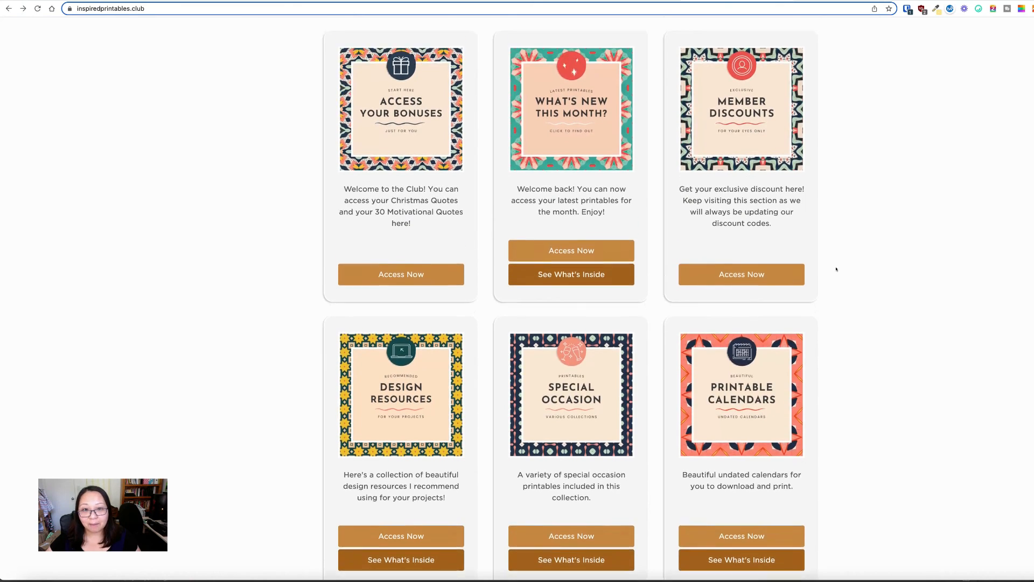
- Browse what the Special Occasion, Design Resources and Printable Calendars collections contain on the club dashboard
{"action": "scroll", "coordinate": [837, 269], "scroll_direction": "up", "scroll_amount": 8}
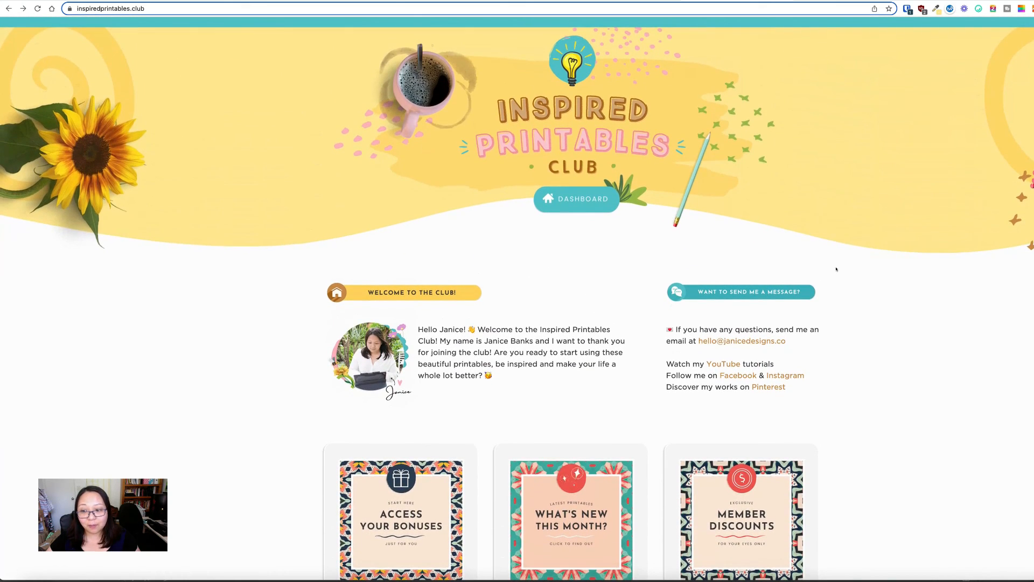
{"action": "scroll", "coordinate": [837, 269], "scroll_direction": "down", "scroll_amount": 10}
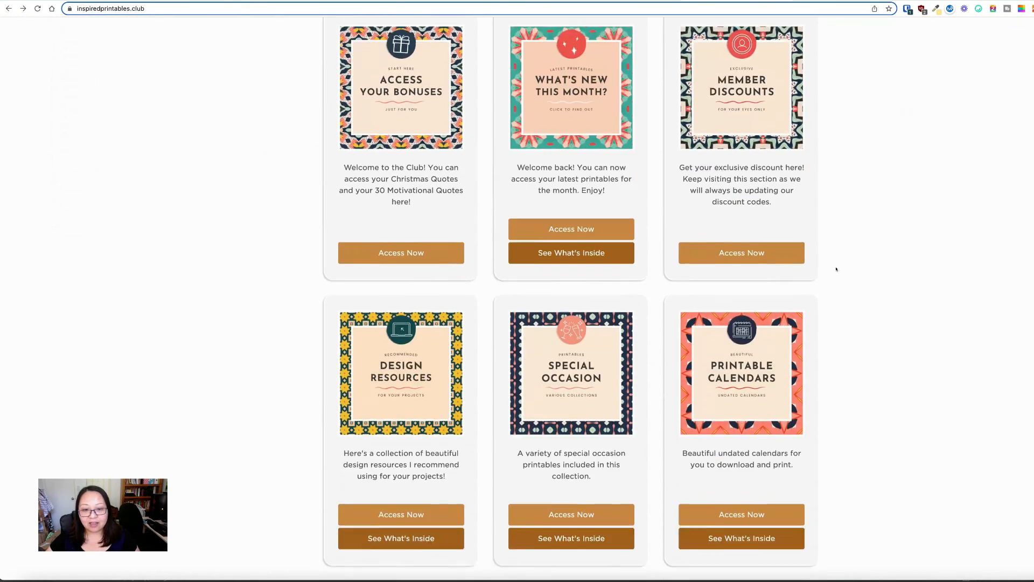
{"action": "left_click", "coordinate": [598, 312]}
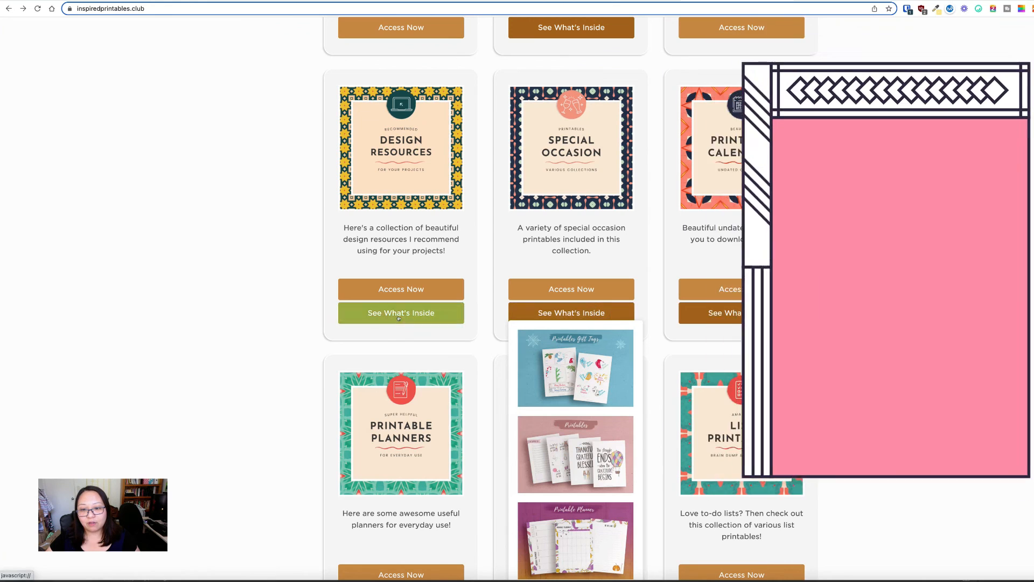
{"action": "left_click", "coordinate": [400, 314]}
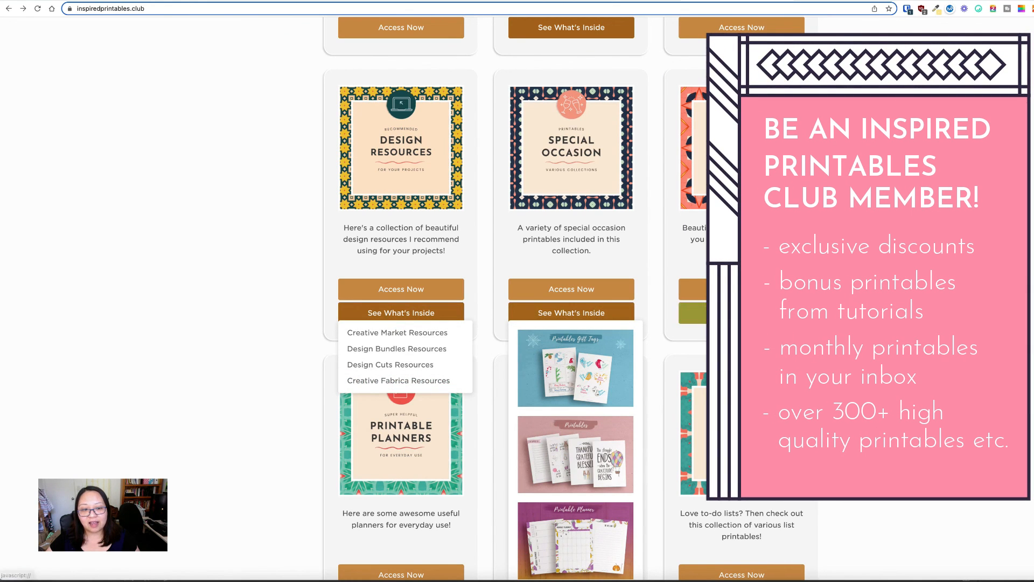
{"action": "left_click", "coordinate": [742, 313]}
{"action": "left_click", "coordinate": [742, 313]}
{"action": "scroll", "coordinate": [742, 312], "scroll_direction": "down", "scroll_amount": 1}
{"action": "scroll", "coordinate": [517, 291], "scroll_direction": "down", "scroll_amount": 3}
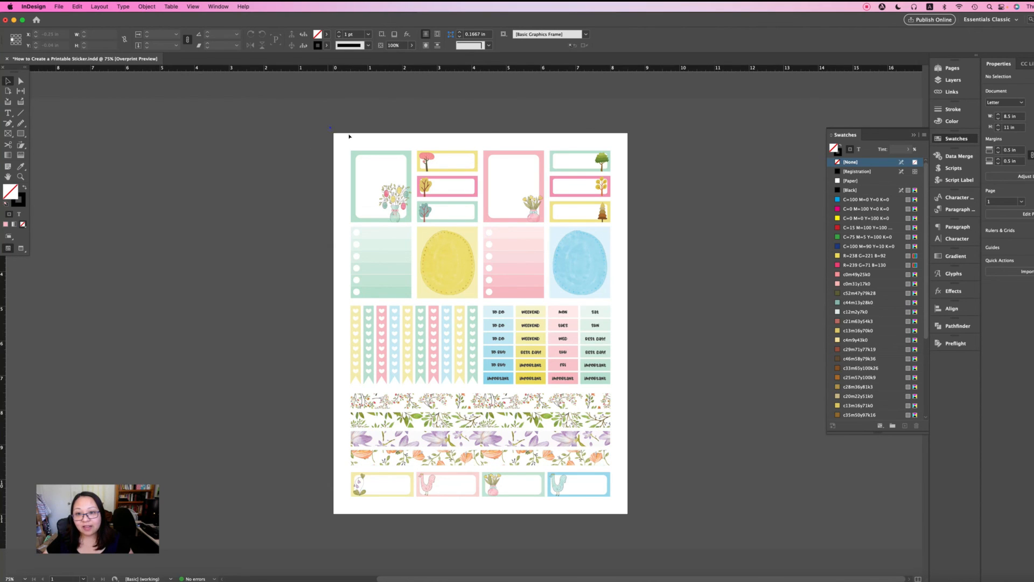
- Back in InDesign, select all the artwork on the sticker page and clear the selection
{"action": "left_click_drag", "start_coordinate": [330, 127], "coordinate": [670, 525]}
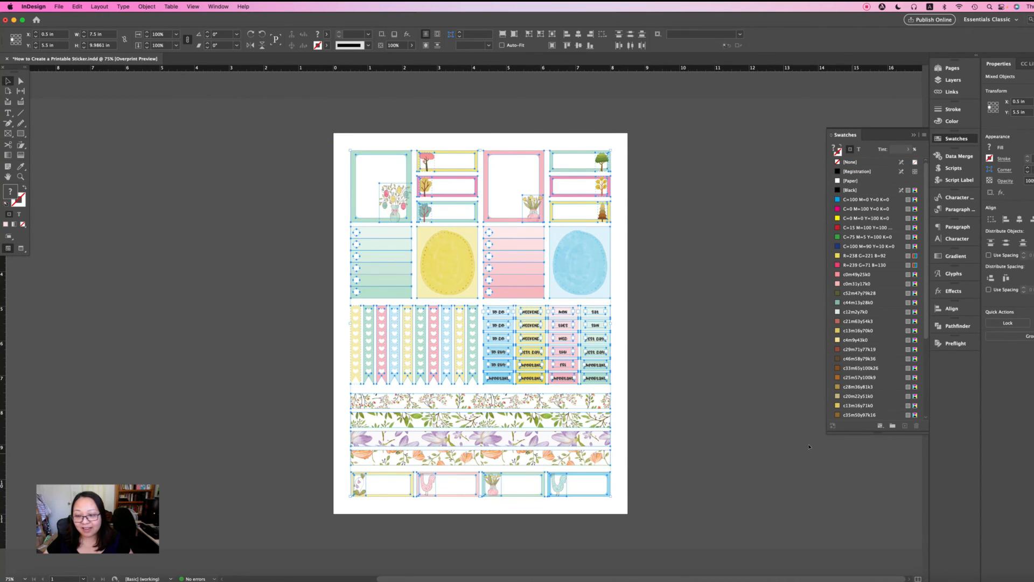
{"action": "left_click", "coordinate": [715, 409]}
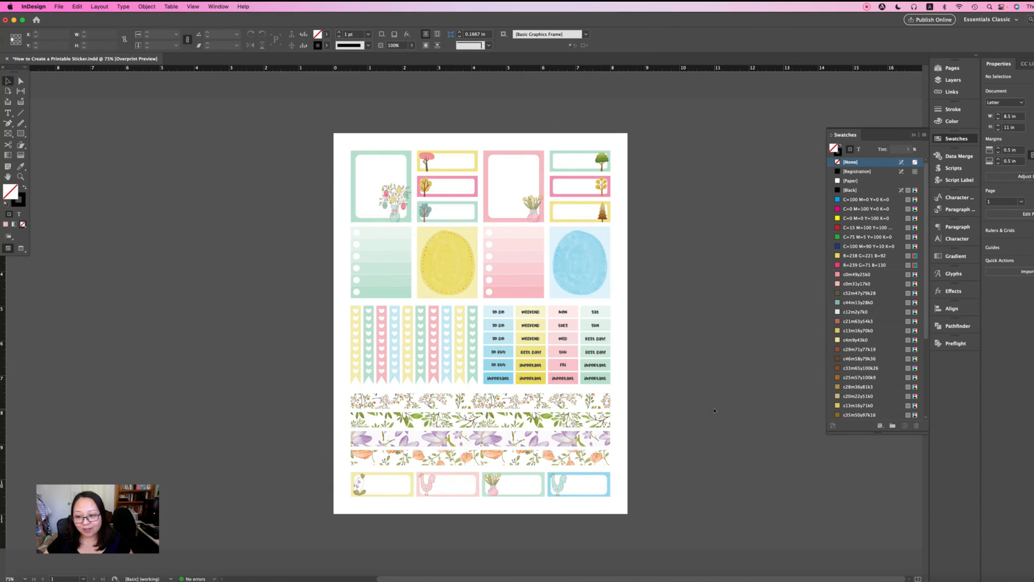